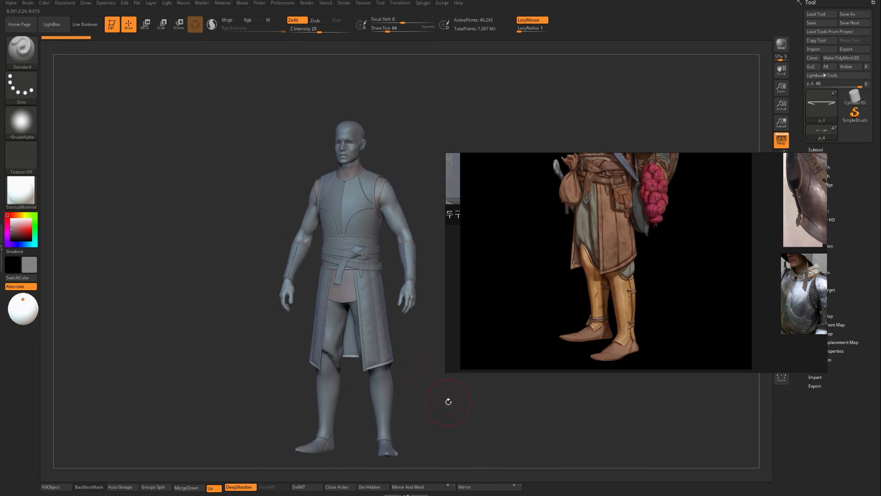
Examine the character's outfit against the full-body concept reference, focusing on the armour, waist belts and skirt.
{"action": "scroll", "coordinate": [565, 228], "scroll_direction": "down", "scroll_amount": 3}
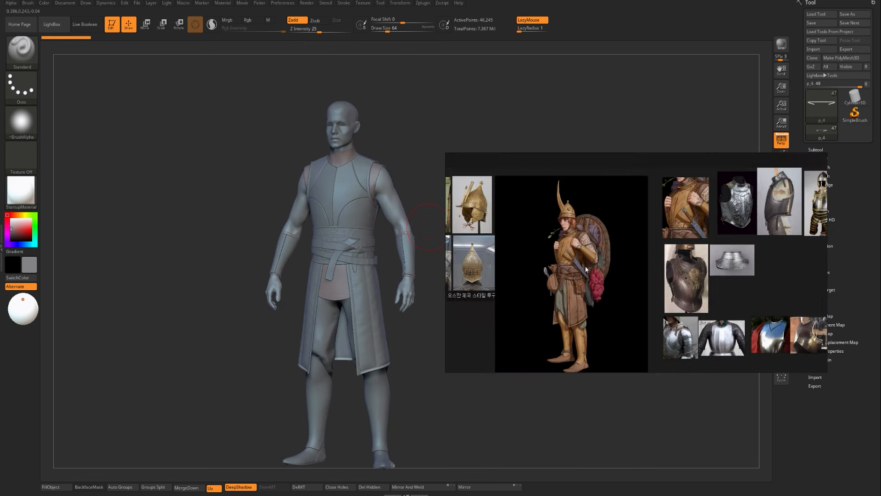
{"action": "scroll", "coordinate": [555, 222], "scroll_direction": "up", "scroll_amount": 5}
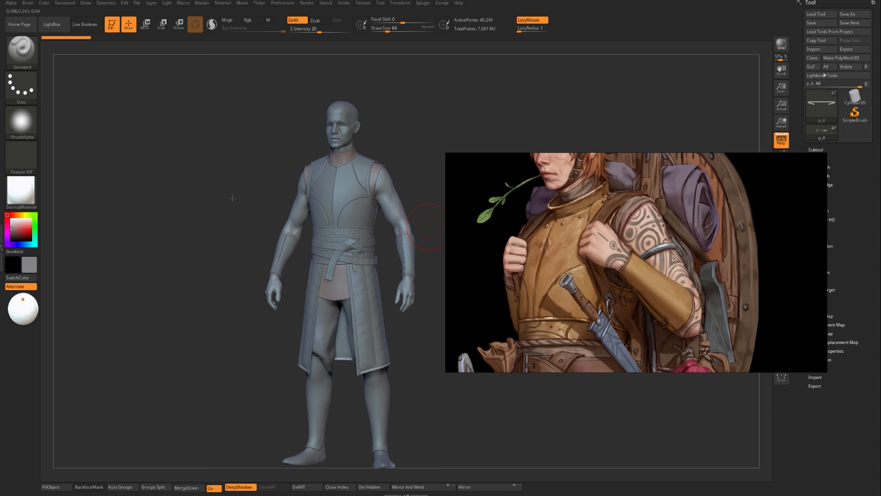
{"action": "left_click_drag", "start_coordinate": [232, 198], "coordinate": [194, 173], "text": "alt"}
{"action": "middle_click_drag", "start_coordinate": [626, 313], "coordinate": [578, 293]}
{"action": "scroll", "coordinate": [582, 234], "scroll_direction": "down", "scroll_amount": 3}
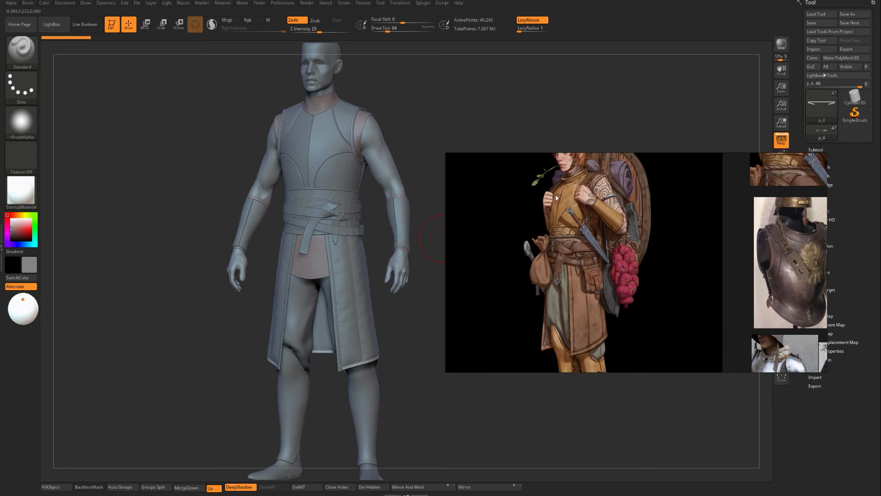
{"action": "left_click_drag", "start_coordinate": [159, 233], "coordinate": [180, 240]}
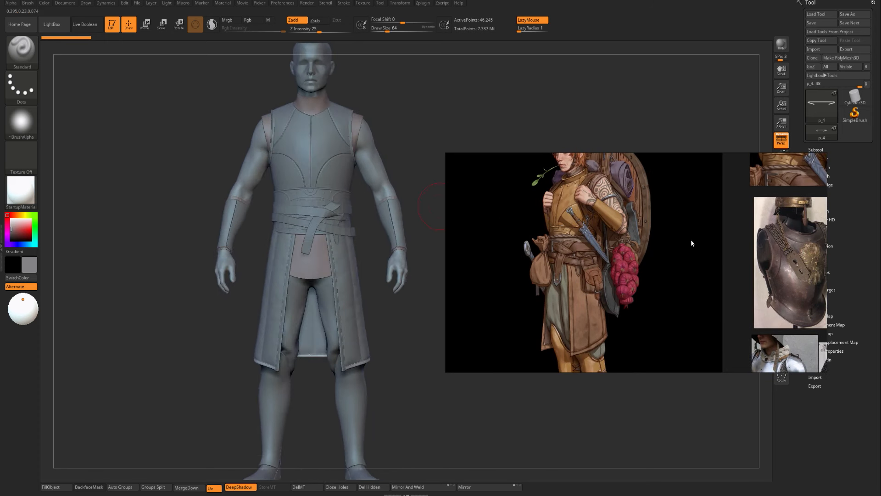
{"action": "scroll", "coordinate": [569, 260], "scroll_direction": "up", "scroll_amount": 3}
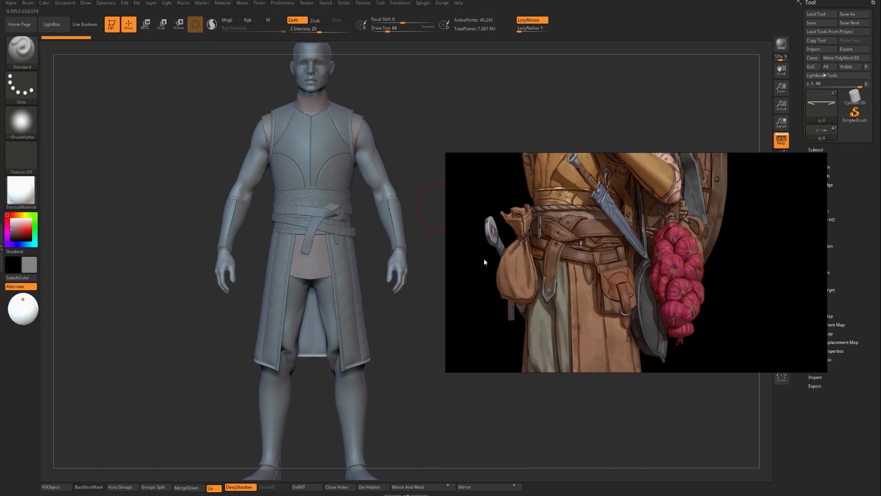
{"action": "left_click_drag", "start_coordinate": [157, 220], "coordinate": [158, 260]}
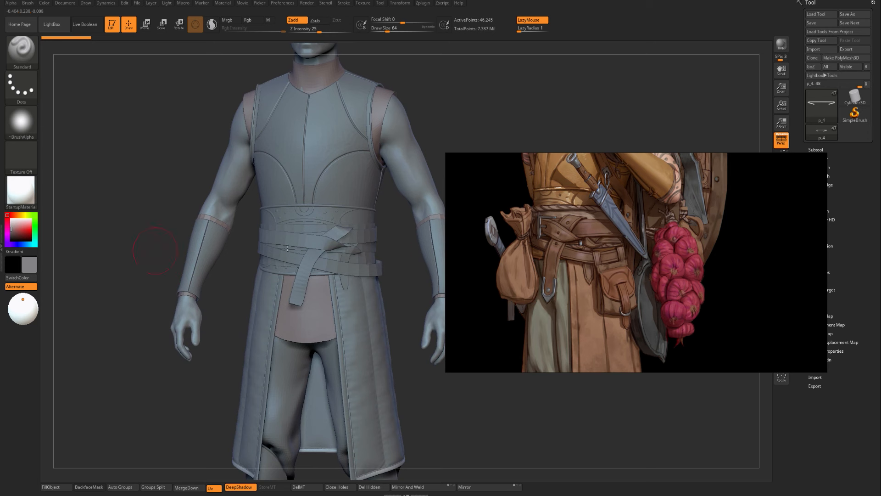
Narrow the reference image window and reposition it so that it no longer covers the tool settings.
{"action": "left_click_drag", "start_coordinate": [632, 266], "coordinate": [597, 268]}
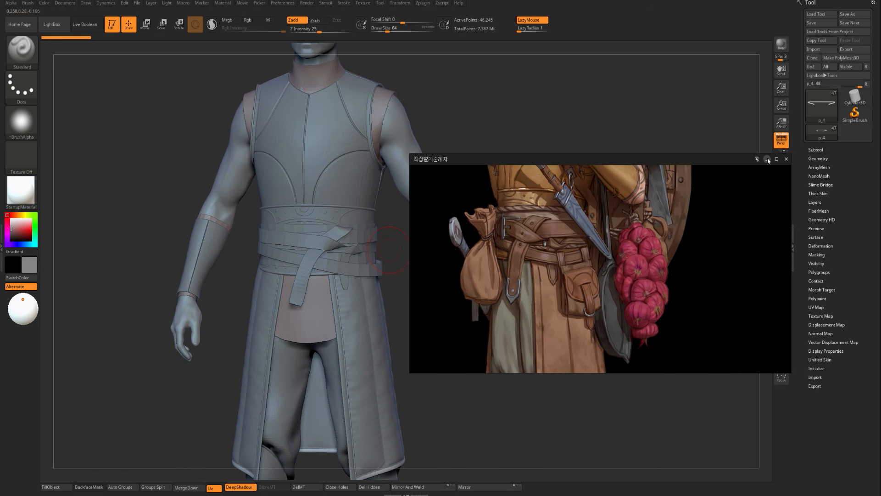
{"action": "left_click_drag", "start_coordinate": [790, 168], "coordinate": [745, 169]}
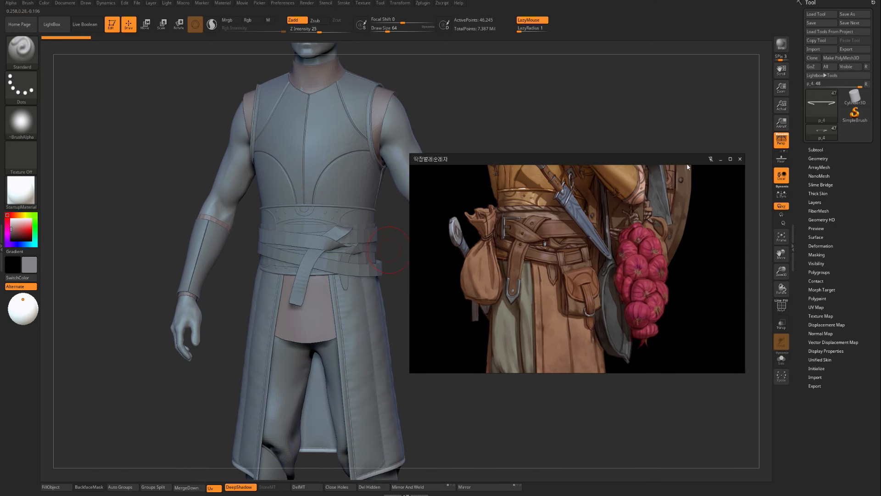
{"action": "left_click_drag", "start_coordinate": [683, 160], "coordinate": [700, 105]}
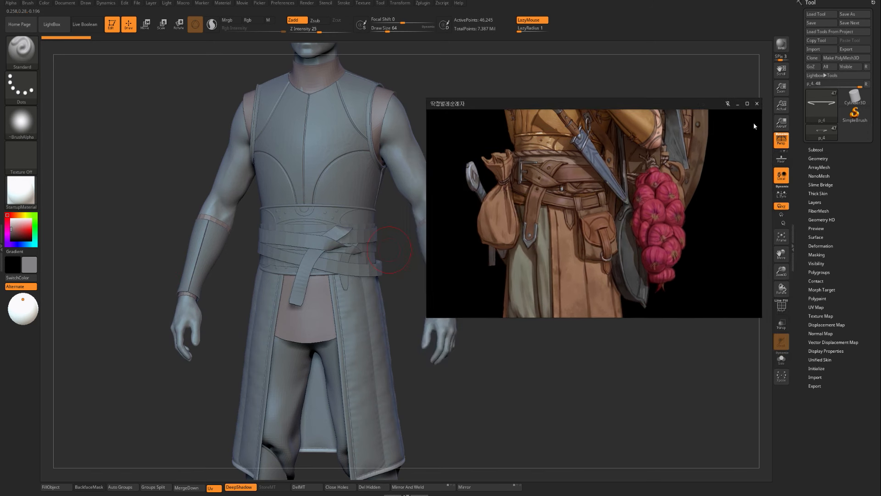
Open the GO folder in the subtool list and show its sword1, sword2 and 3_1 subtools.
{"action": "left_click", "coordinate": [830, 151]}
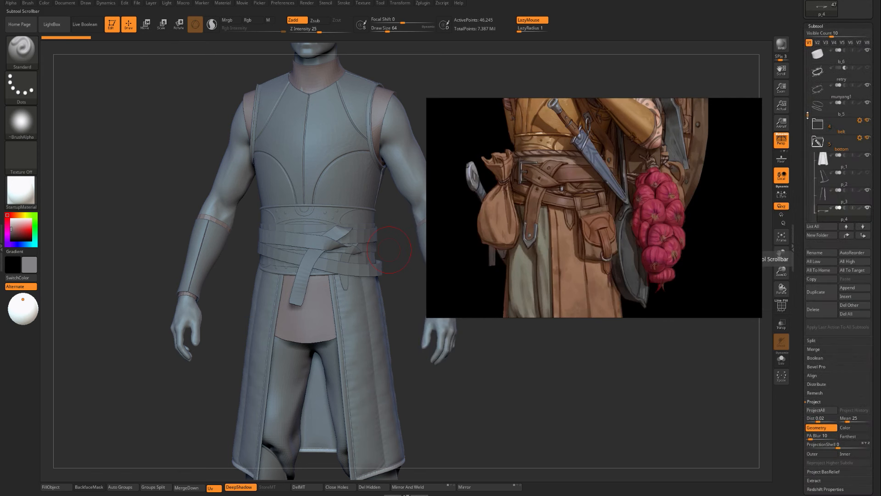
{"action": "left_click_drag", "start_coordinate": [808, 115], "coordinate": [813, 170]}
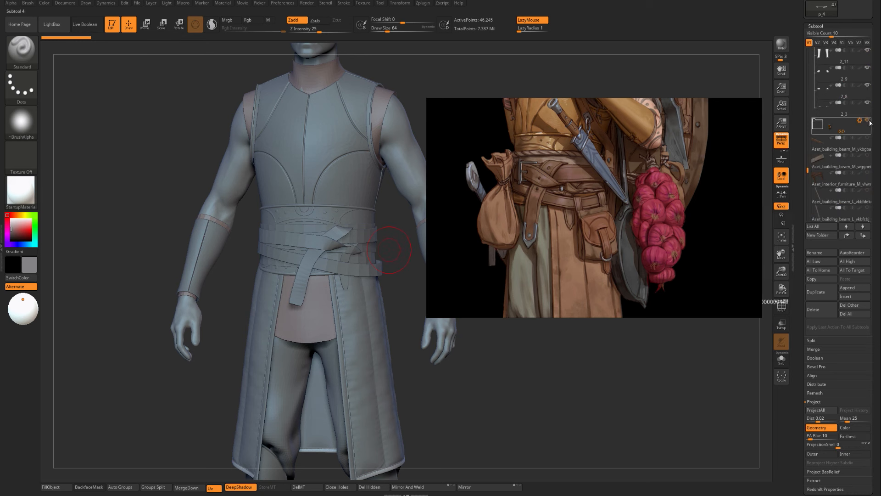
{"action": "left_click", "coordinate": [818, 126]}
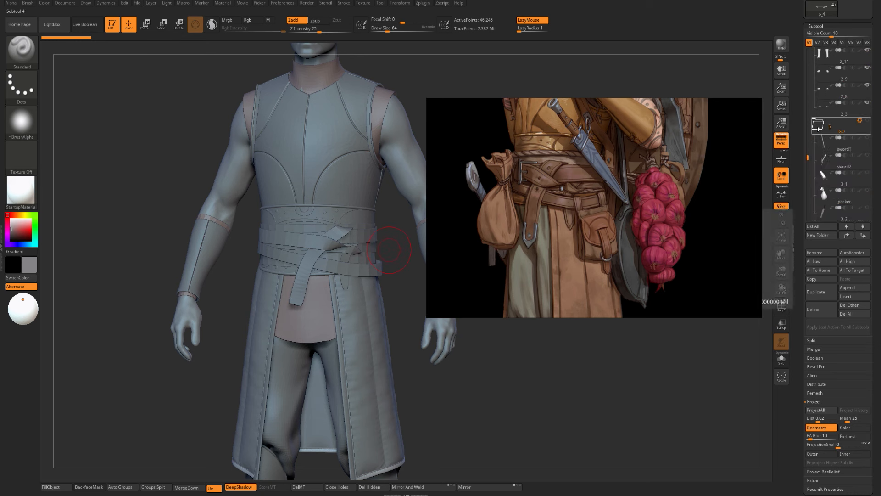
{"action": "left_click", "coordinate": [868, 138]}
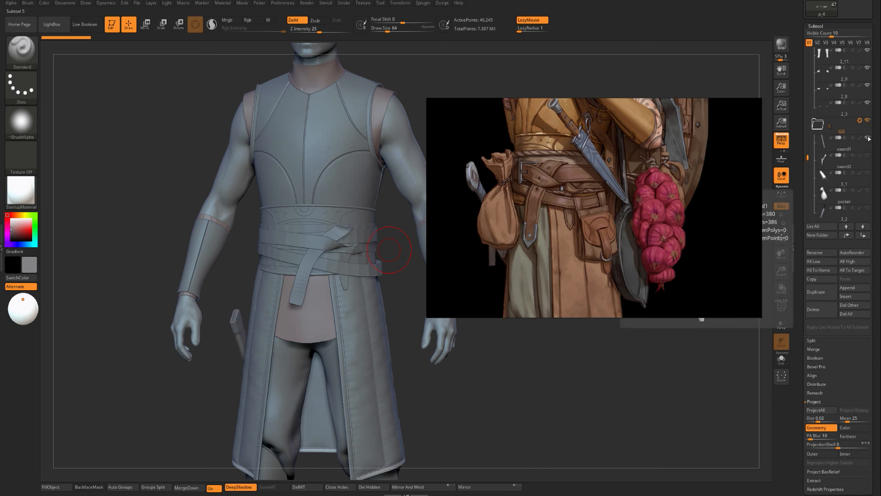
{"action": "left_click", "coordinate": [867, 155]}
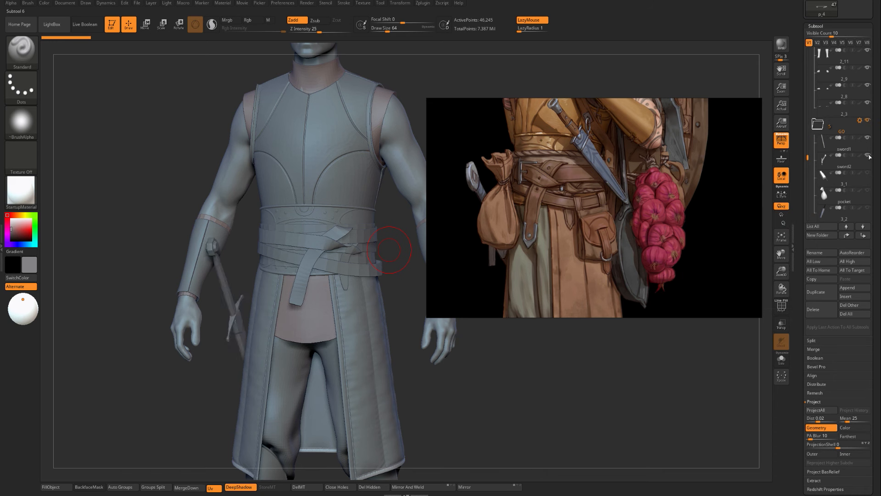
{"action": "left_click", "coordinate": [868, 172]}
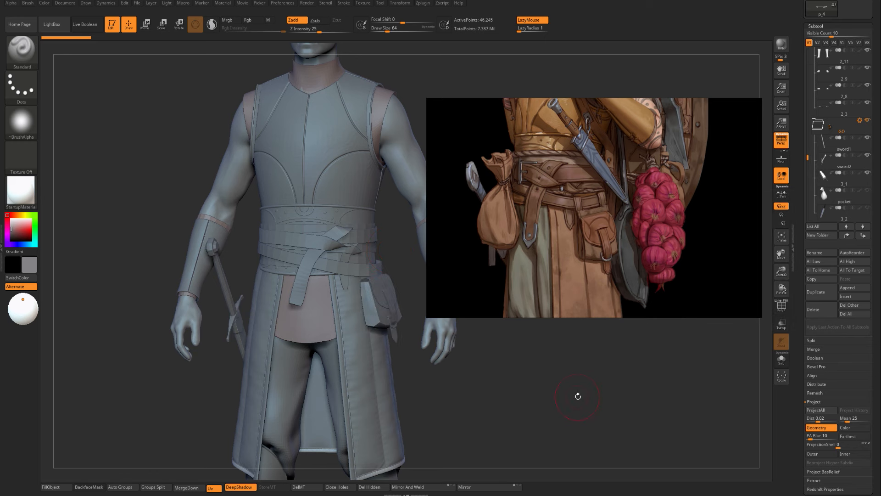
Make the hip pouch the active subtool and display its polygroup wireframe.
{"action": "left_click_drag", "start_coordinate": [579, 396], "coordinate": [542, 461], "text": "alt"}
{"action": "left_click", "coordinate": [383, 246], "text": "alt"}
{"action": "mouse_move", "coordinate": [465, 421]}
{"action": "left_mouse_down", "text": "alt"}
{"action": "mouse_move", "coordinate": [468, 432]}
{"action": "mouse_move", "coordinate": [472, 415]}
{"action": "left_mouse_up", "text": "alt"}
{"action": "key", "text": "shift+f"}
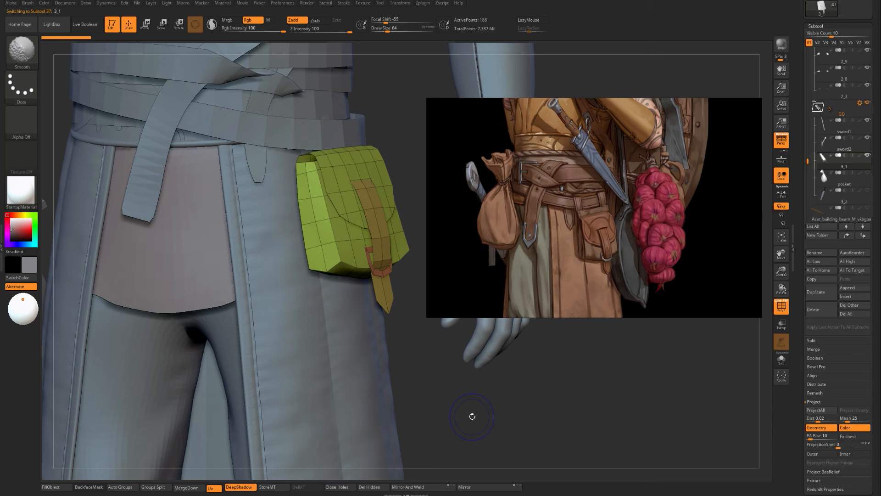
Compare the hip pouch's shape and placement on the model with the pouch in the concept reference.
{"action": "scroll", "coordinate": [587, 230], "scroll_direction": "up", "scroll_amount": 5}
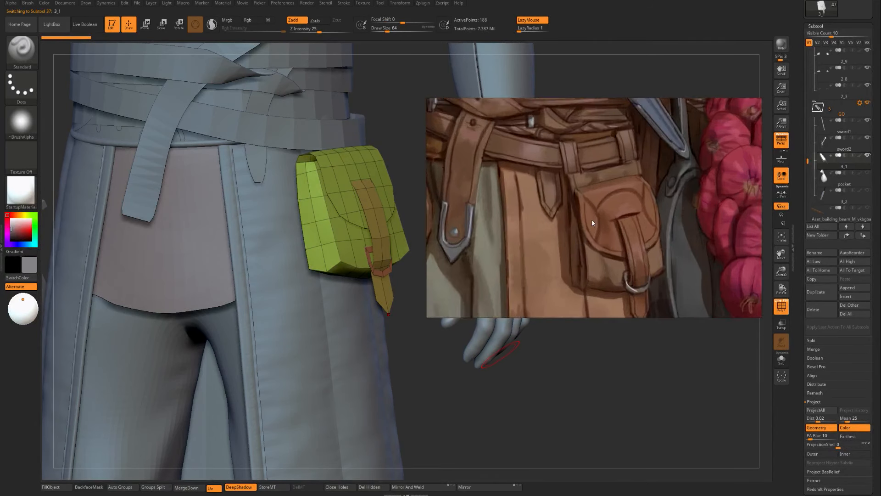
{"action": "scroll", "coordinate": [588, 219], "scroll_direction": "up", "scroll_amount": 2}
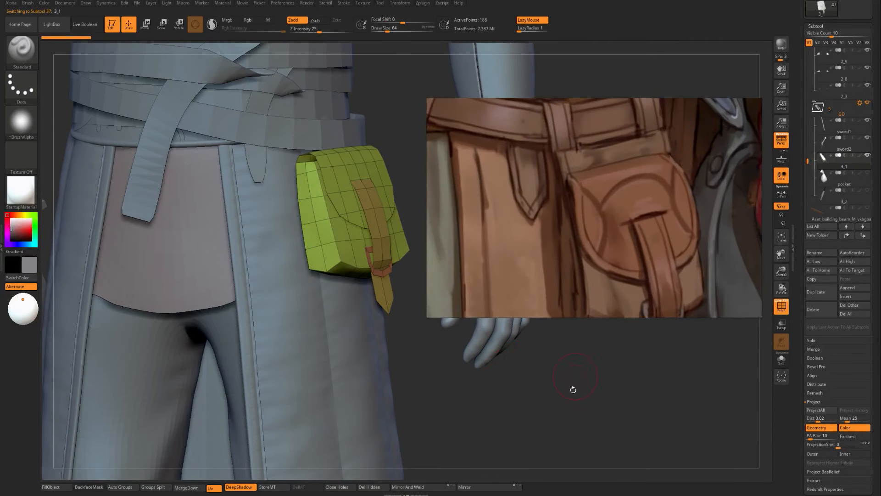
{"action": "left_click_drag", "start_coordinate": [574, 390], "coordinate": [553, 340]}
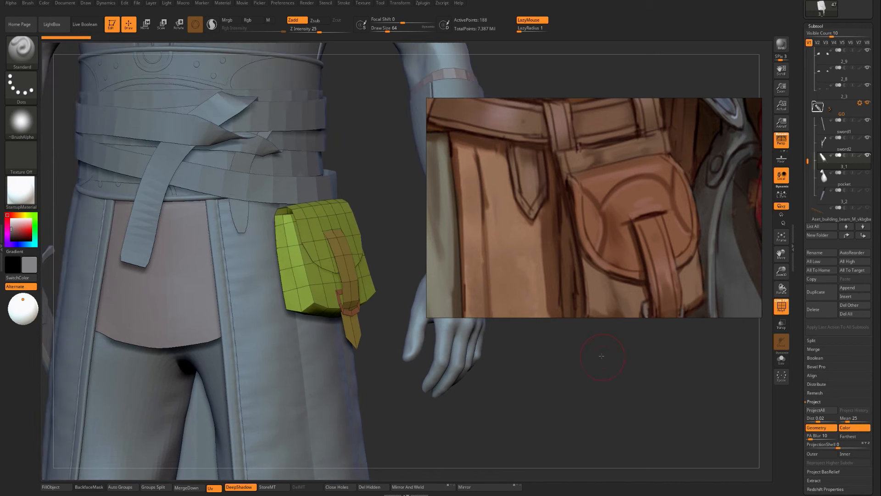
{"action": "left_click_drag", "start_coordinate": [602, 356], "coordinate": [575, 332], "text": "alt"}
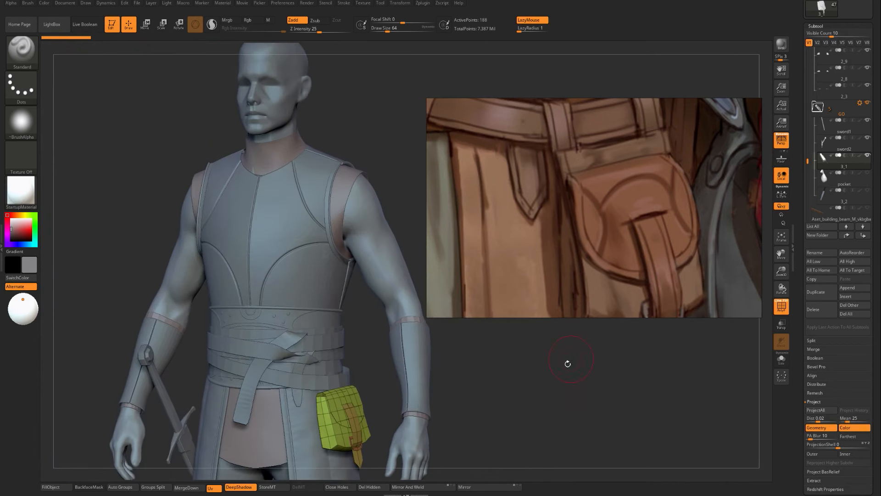
{"action": "left_click_drag", "start_coordinate": [568, 364], "coordinate": [590, 232], "text": "alt"}
{"action": "scroll", "coordinate": [592, 237], "scroll_direction": "down", "scroll_amount": 3}
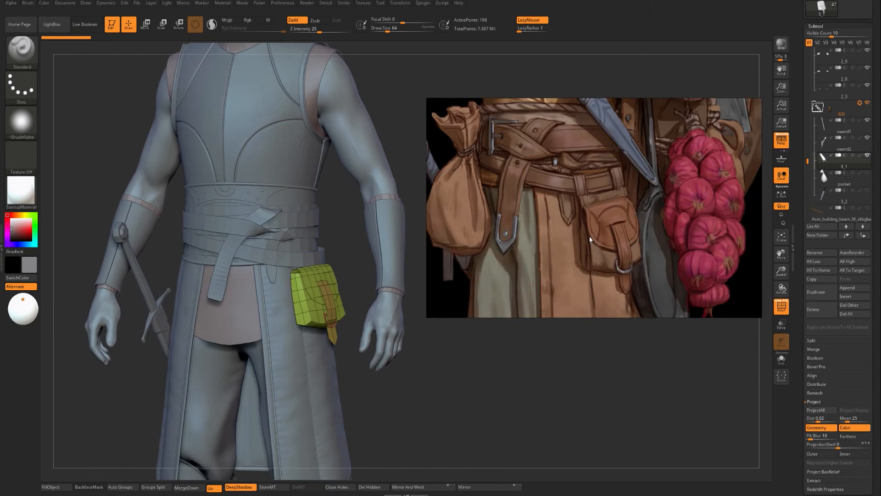
{"action": "mouse_move", "coordinate": [522, 374]}
{"action": "left_mouse_down"}
{"action": "mouse_move", "coordinate": [502, 393]}
{"action": "mouse_move", "coordinate": [511, 390]}
{"action": "mouse_move", "coordinate": [501, 381]}
{"action": "mouse_move", "coordinate": [511, 381]}
{"action": "left_mouse_up"}
Make the upper belt with the hanging strap the active subtool and choose the Move brush at a draw size of about 245.
{"action": "left_click", "coordinate": [270, 270], "text": "alt"}
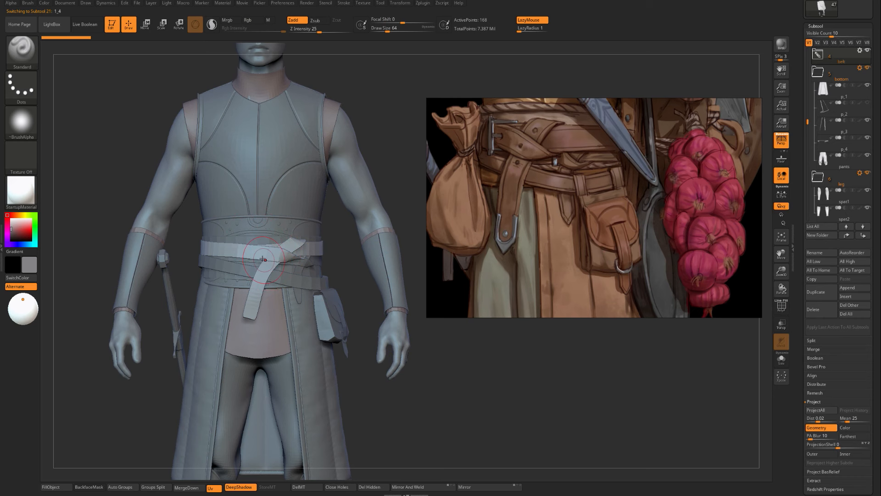
{"action": "left_click_drag", "start_coordinate": [456, 320], "coordinate": [347, 314], "text": "alt"}
{"action": "scroll", "coordinate": [504, 238], "scroll_direction": "down", "scroll_amount": 3}
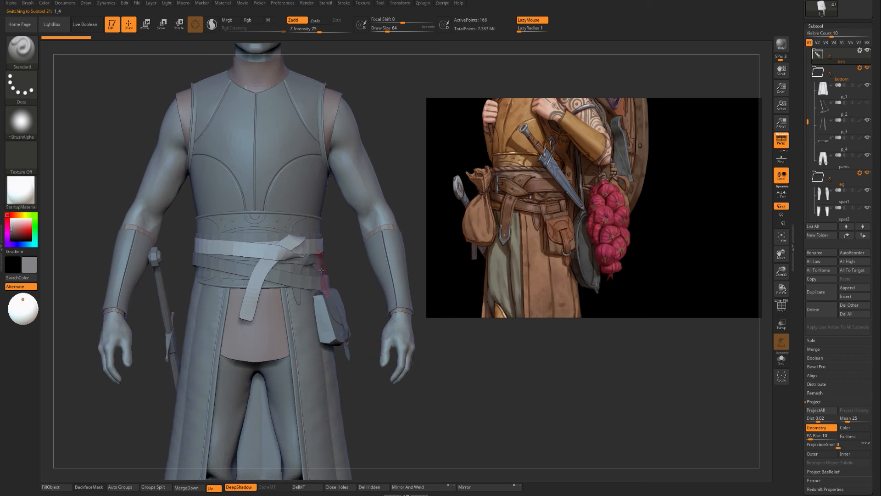
{"action": "key", "text": "s"}
{"action": "left_click_drag", "start_coordinate": [321, 270], "coordinate": [338, 271]}
{"action": "key", "text": "b"}
{"action": "key", "text": "m"}
{"action": "key", "text": "v"}
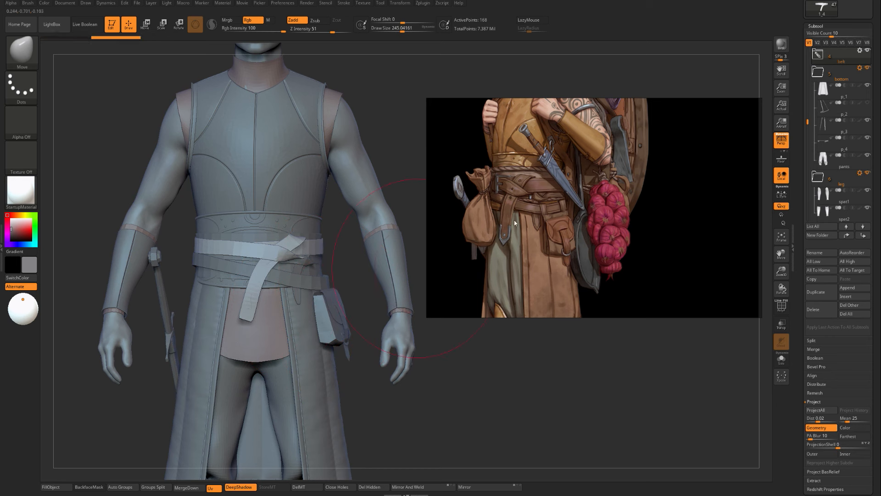
Check the layered belts in the reference and reduce the Move brush's draw size to about 177 for the belt's front.
{"action": "scroll", "coordinate": [520, 179], "scroll_direction": "up", "scroll_amount": 5}
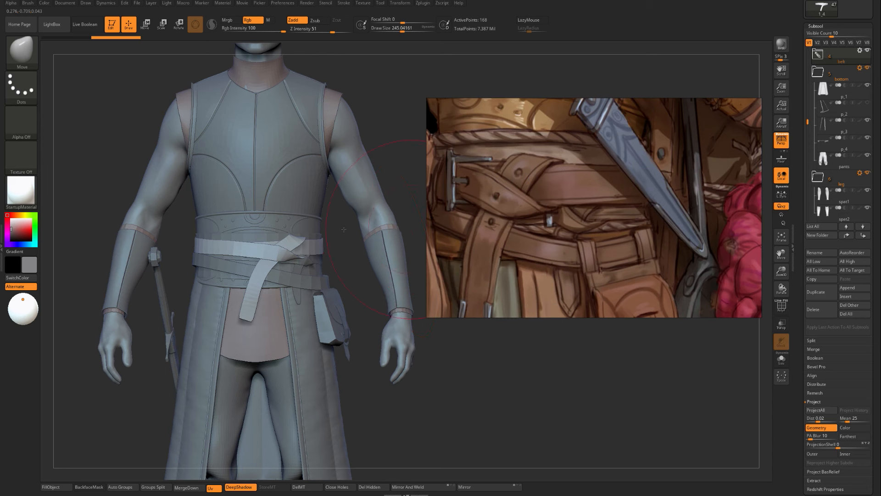
{"action": "key", "text": "bracketleft"}
{"action": "scroll", "coordinate": [523, 205], "scroll_direction": "down", "scroll_amount": 5}
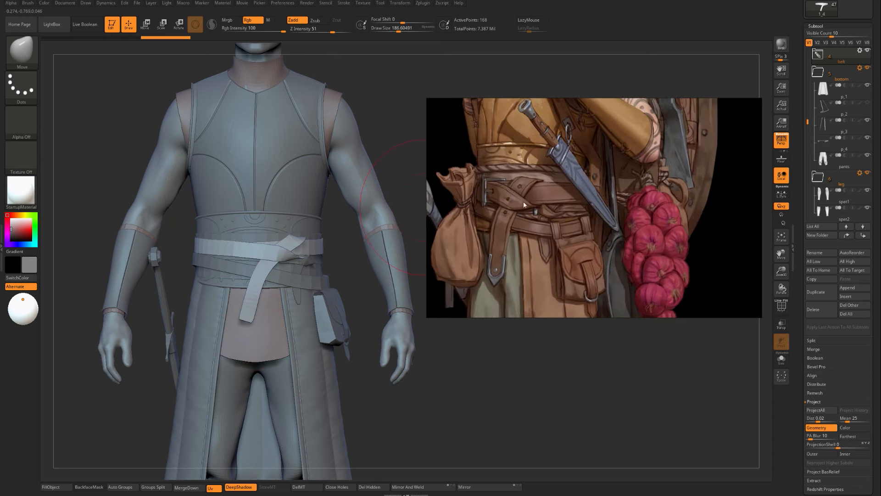
{"action": "left_click_drag", "start_coordinate": [466, 237], "coordinate": [491, 216]}
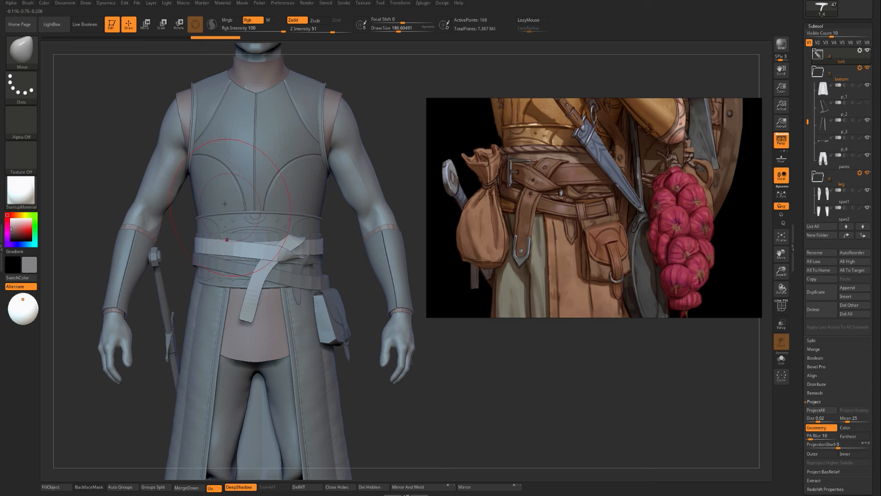
{"action": "key", "text": "s"}
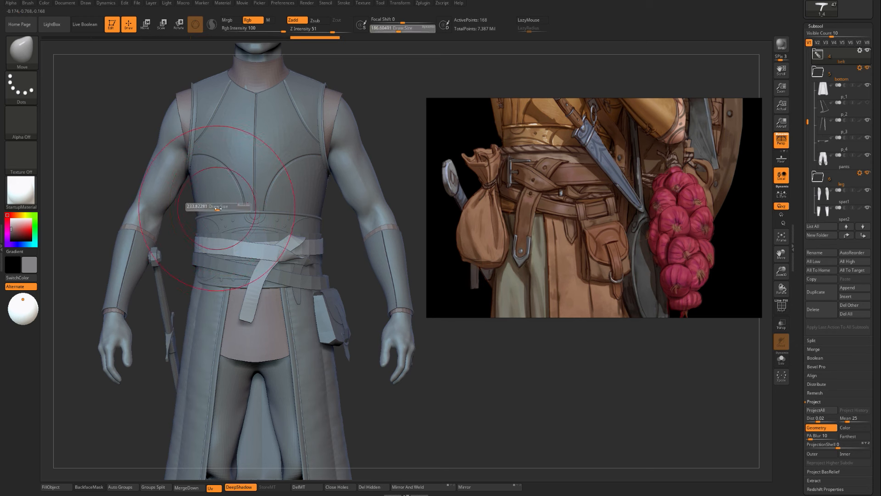
{"action": "left_click_drag", "start_coordinate": [212, 205], "coordinate": [223, 206]}
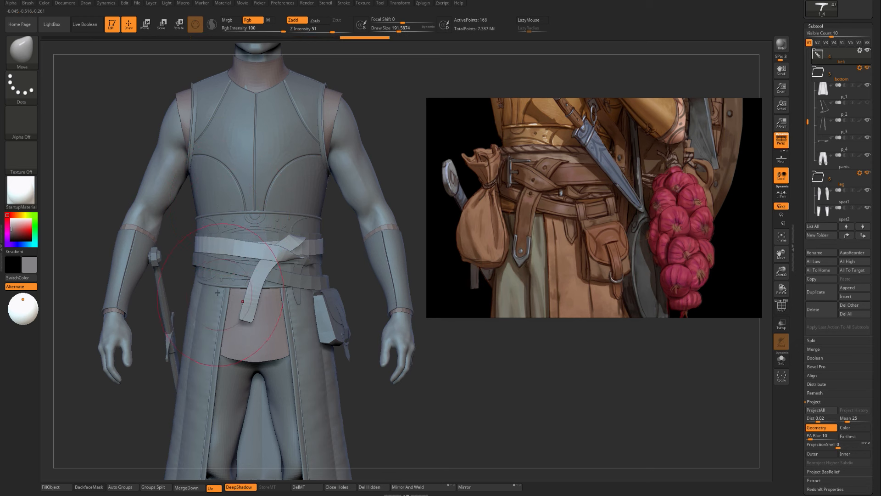
{"action": "key", "text": "s"}
{"action": "left_click_drag", "start_coordinate": [275, 217], "coordinate": [262, 217]}
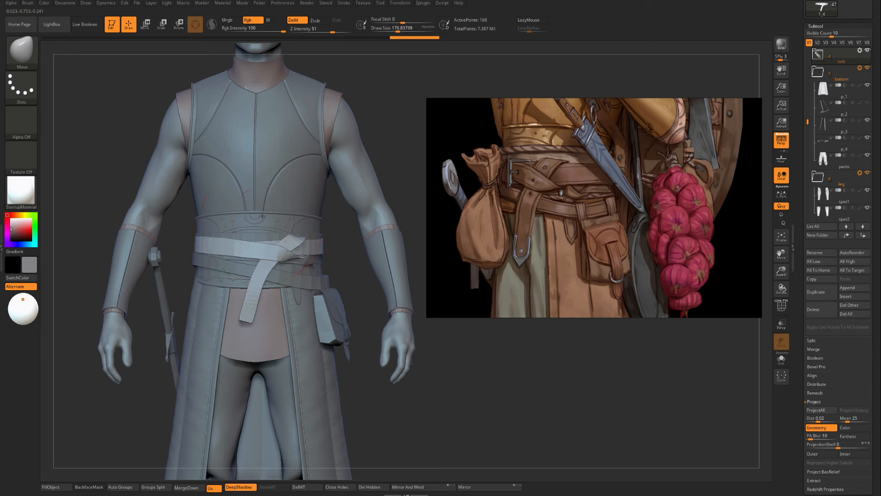
Raise the upper belt on the sword side from the back, adjusting the Move brush's draw size to about 163.
{"action": "left_click_drag", "start_coordinate": [472, 409], "coordinate": [368, 400], "text": "shift"}
{"action": "key", "text": "s"}
{"action": "left_click_drag", "start_coordinate": [354, 285], "coordinate": [374, 285]}
{"action": "key", "text": "s"}
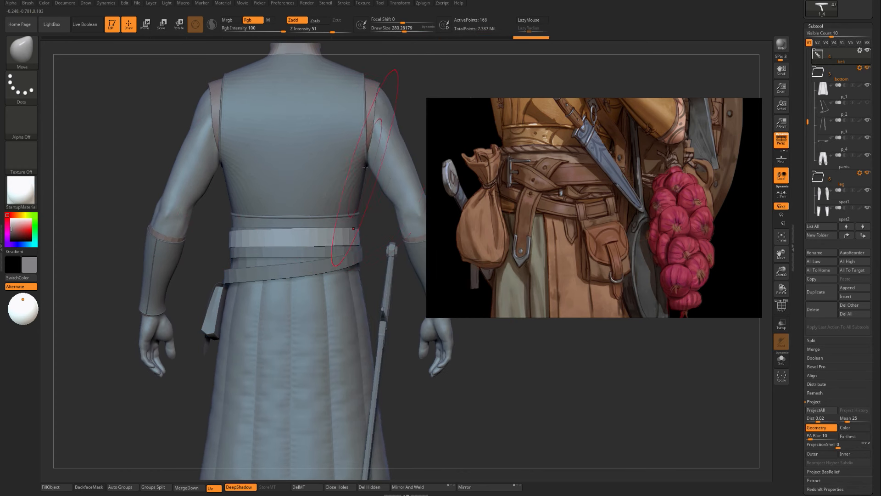
{"action": "key", "text": "s"}
{"action": "left_click_drag", "start_coordinate": [381, 168], "coordinate": [374, 177]}
{"action": "mouse_move", "coordinate": [378, 233]}
{"action": "left_mouse_down"}
{"action": "mouse_move", "coordinate": [345, 220]}
{"action": "mouse_move", "coordinate": [376, 203]}
{"action": "left_mouse_up"}
{"action": "key", "text": "s"}
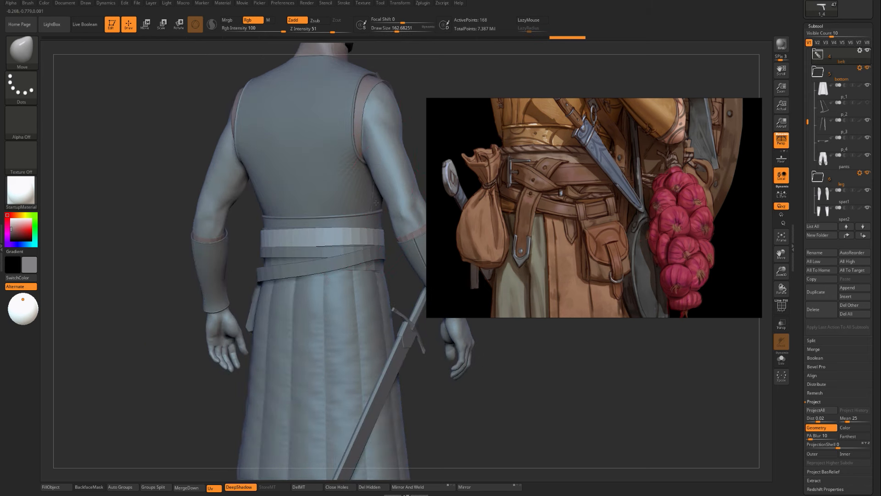
Raise the upper belt on the pouch side with the Move brush, adjusting its draw size to about 172.
{"action": "right_click_drag", "start_coordinate": [377, 201], "coordinate": [277, 211]}
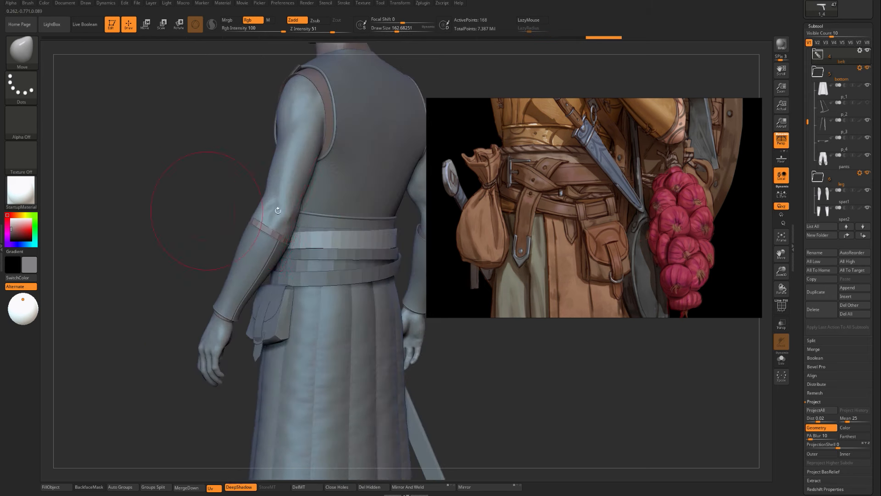
{"action": "key", "text": "s"}
{"action": "mouse_move", "coordinate": [307, 221]}
{"action": "left_mouse_down"}
{"action": "mouse_move", "coordinate": [297, 234]}
{"action": "mouse_move", "coordinate": [304, 203]}
{"action": "left_mouse_up"}
{"action": "key", "text": "s"}
{"action": "right_click_drag", "start_coordinate": [170, 204], "coordinate": [286, 201]}
{"action": "key", "text": "s"}
{"action": "left_click_drag", "start_coordinate": [284, 200], "coordinate": [279, 199]}
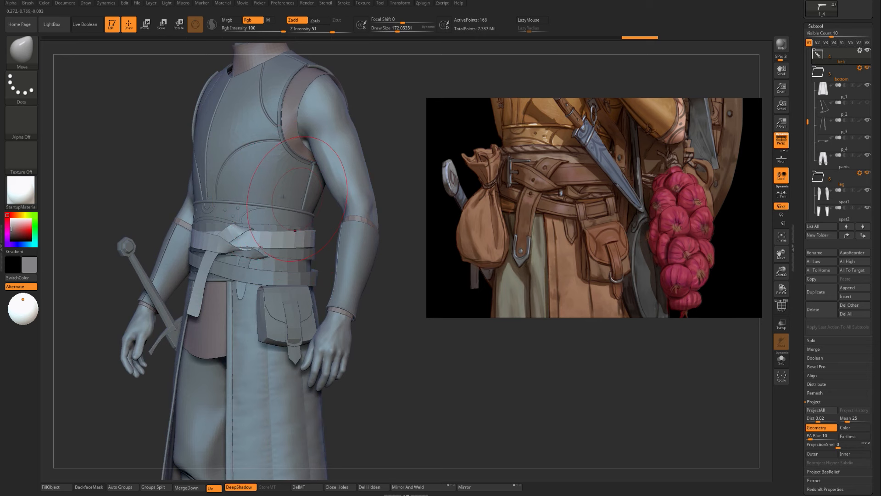
{"action": "right_click_drag", "start_coordinate": [381, 319], "coordinate": [217, 247]}
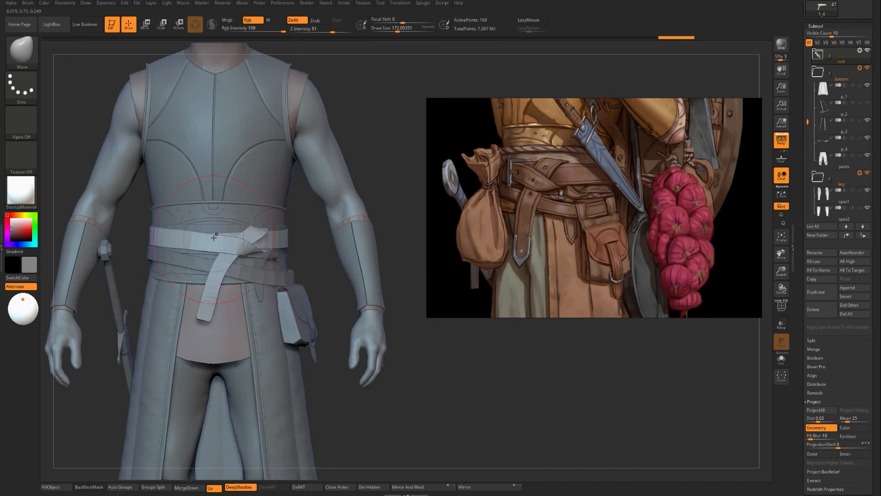
Zoom the reference in on the belt pouch, make the modelled pouch the active subtool and show it alone.
{"action": "left_click", "coordinate": [210, 258], "text": "alt"}
{"action": "left_click", "coordinate": [213, 242], "text": "alt"}
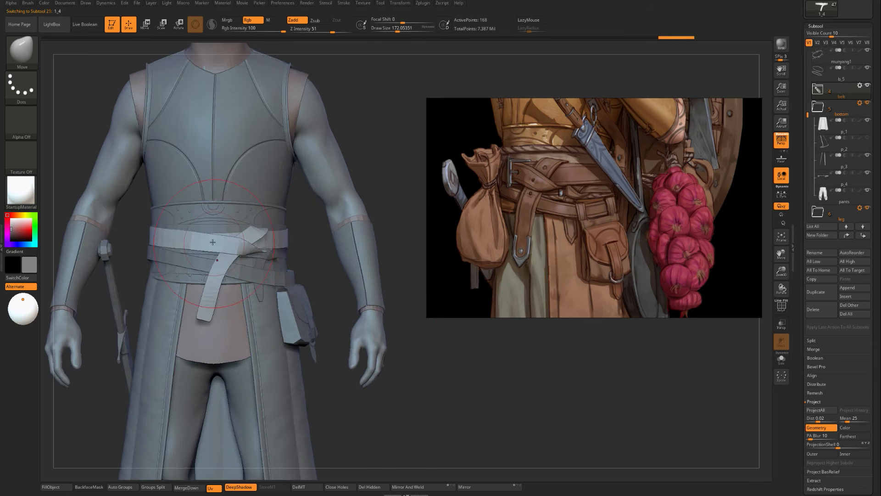
{"action": "scroll", "coordinate": [608, 253], "scroll_direction": "up", "scroll_amount": 2}
{"action": "scroll", "coordinate": [545, 175], "scroll_direction": "up", "scroll_amount": 2}
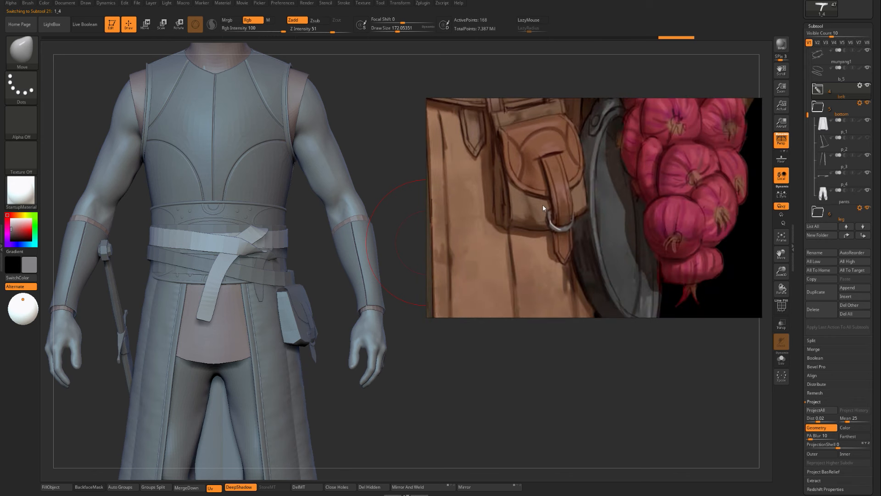
{"action": "mouse_move", "coordinate": [382, 405]}
{"action": "left_mouse_down"}
{"action": "mouse_move", "coordinate": [418, 395]}
{"action": "mouse_move", "coordinate": [376, 307]}
{"action": "mouse_move", "coordinate": [394, 362]}
{"action": "mouse_move", "coordinate": [395, 338]}
{"action": "mouse_move", "coordinate": [401, 348]}
{"action": "left_mouse_up"}
{"action": "key", "text": "shift+s"}
{"action": "key", "text": "shift+c"}
{"action": "mouse_move", "coordinate": [250, 398]}
{"action": "left_mouse_down"}
{"action": "mouse_move", "coordinate": [238, 356]}
{"action": "mouse_move", "coordinate": [216, 365]}
{"action": "left_mouse_up"}
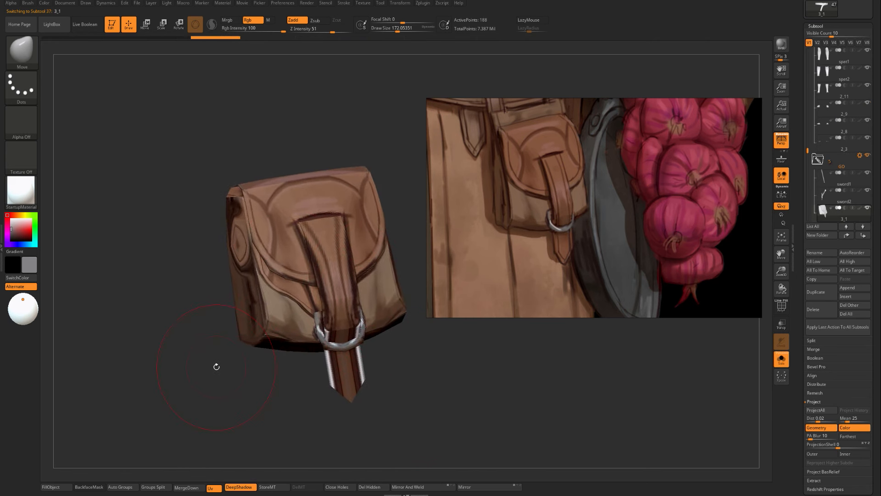
Hide the pouch's painted colour, compare its shape with the enlarged reference and turn on the polyframe display.
{"action": "key", "text": "shift+c"}
{"action": "scroll", "coordinate": [511, 152], "scroll_direction": "up", "scroll_amount": 5}
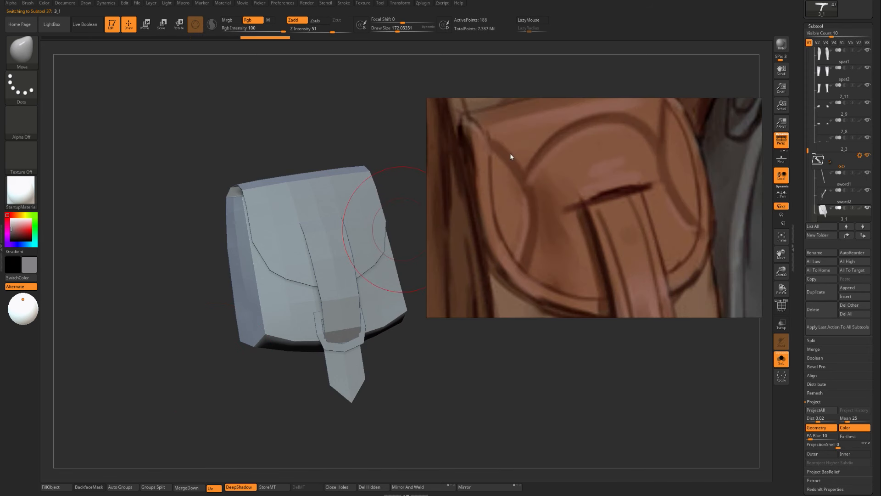
{"action": "mouse_move", "coordinate": [482, 161]}
{"action": "middle_mouse_down"}
{"action": "mouse_move", "coordinate": [483, 142]}
{"action": "mouse_move", "coordinate": [472, 176]}
{"action": "mouse_move", "coordinate": [482, 154]}
{"action": "middle_mouse_up"}
{"action": "scroll", "coordinate": [477, 144], "scroll_direction": "down", "scroll_amount": 2}
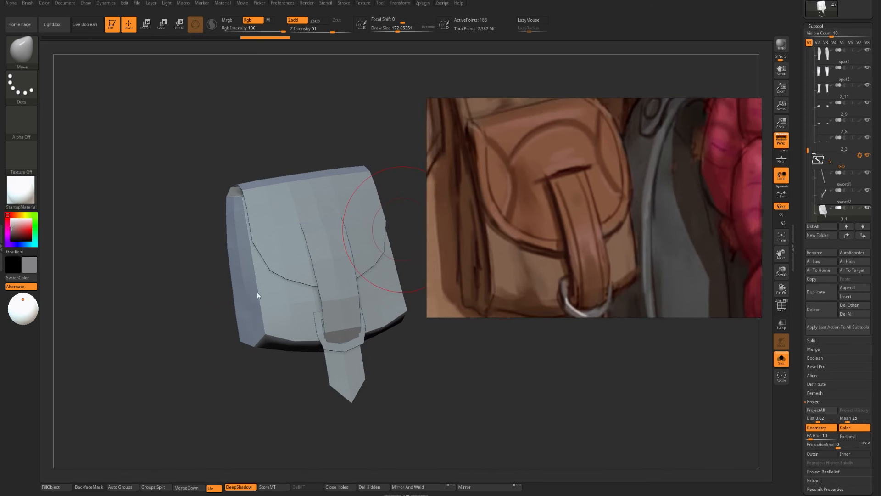
{"action": "left_click_drag", "start_coordinate": [395, 380], "coordinate": [431, 378]}
{"action": "key", "text": "shift+f"}
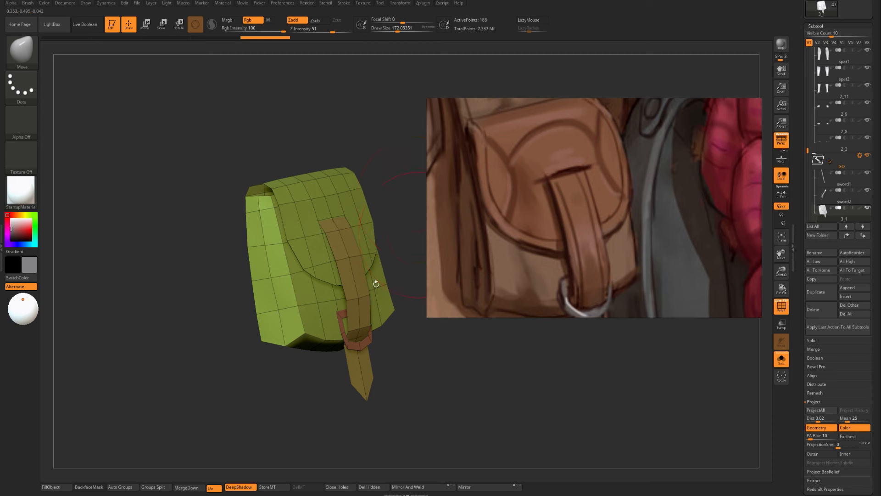
Separate the pouch body from its strap and buckle into its own subtool and make the body active.
{"action": "mouse_move", "coordinate": [162, 320]}
{"action": "left_mouse_down", "text": "alt"}
{"action": "mouse_move", "coordinate": [143, 272]}
{"action": "mouse_move", "coordinate": [180, 321]}
{"action": "mouse_move", "coordinate": [232, 289]}
{"action": "left_mouse_up", "text": "alt"}
{"action": "key", "text": "s"}
{"action": "left_click", "coordinate": [253, 284], "text": "ctrl+shift"}
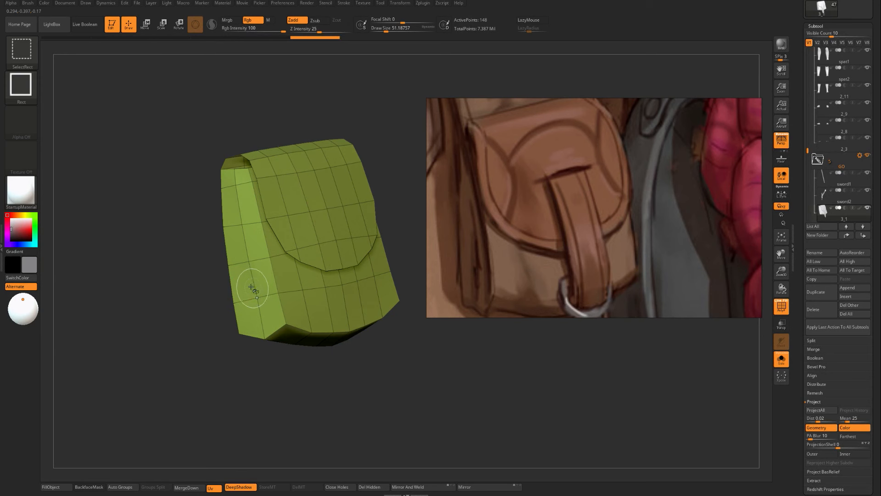
{"action": "key", "text": "alt+Down"}
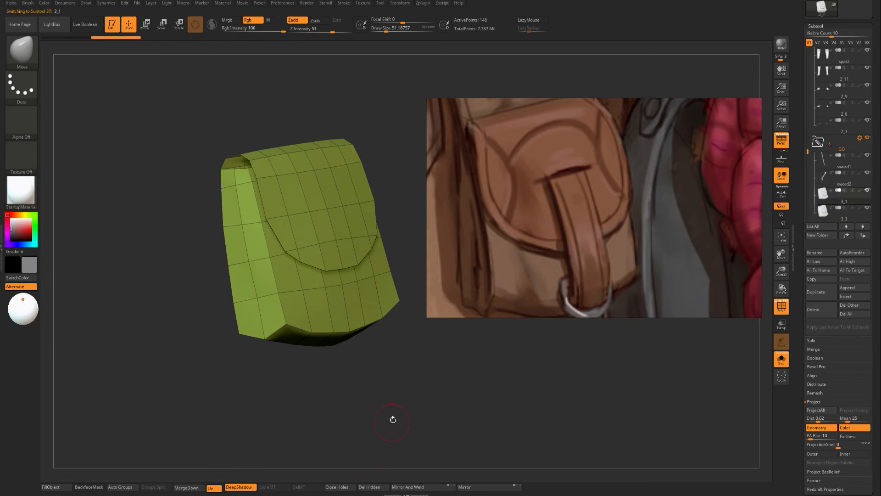
{"action": "key", "text": "alt+Up"}
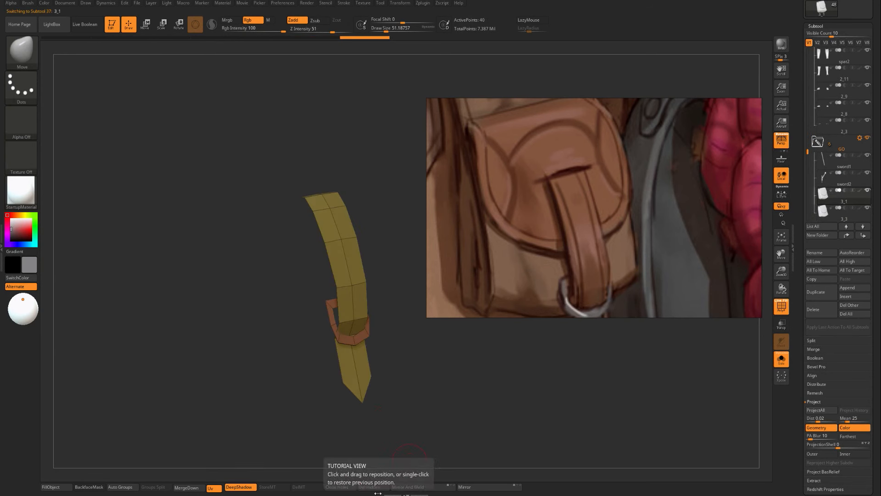
{"action": "key", "text": "alt+Up"}
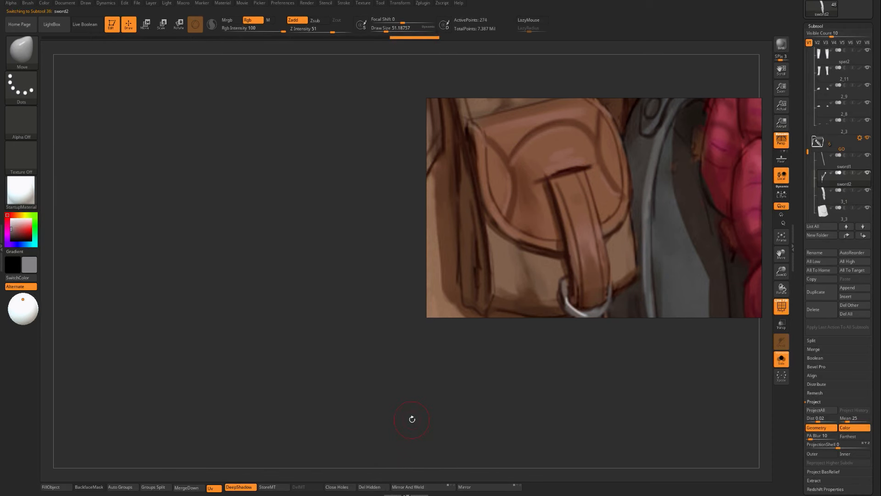
{"action": "key", "text": "alt+Down"}
{"action": "key", "text": "alt+Down"}
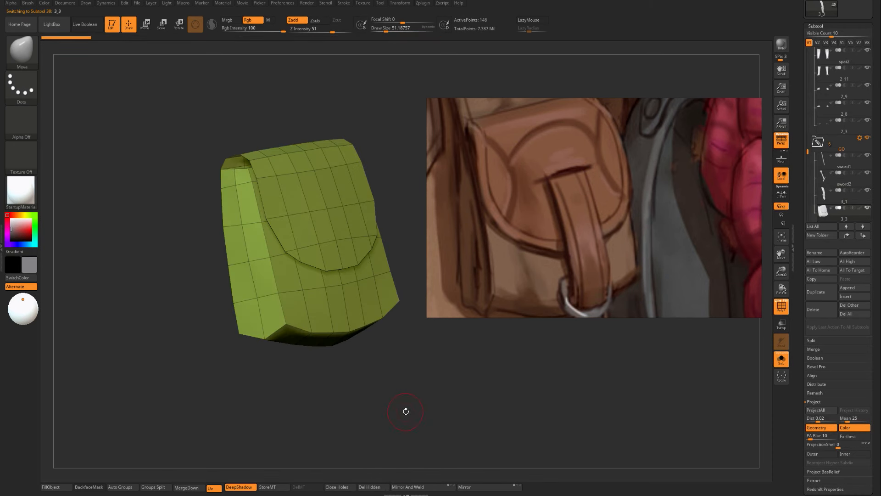
Try one subdivision on the pouch body to check how its edges smooth.
{"action": "left_click_drag", "start_coordinate": [406, 411], "coordinate": [380, 402]}
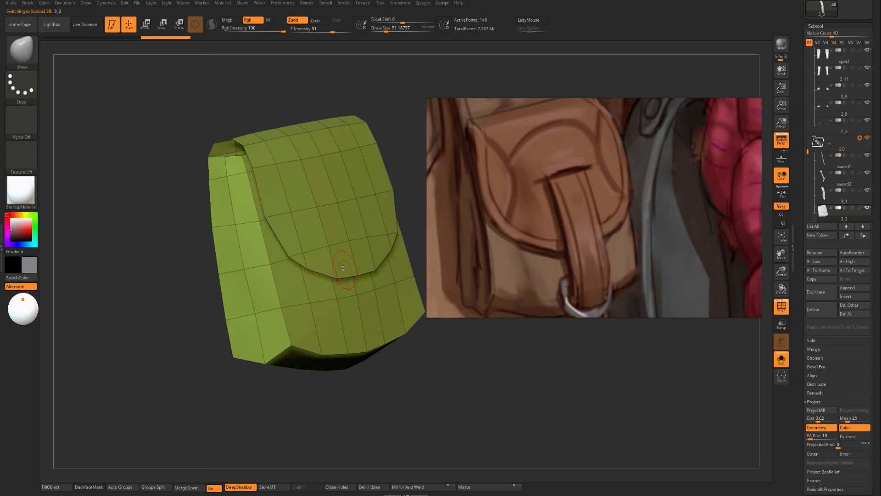
{"action": "left_click_drag", "start_coordinate": [182, 286], "coordinate": [207, 276]}
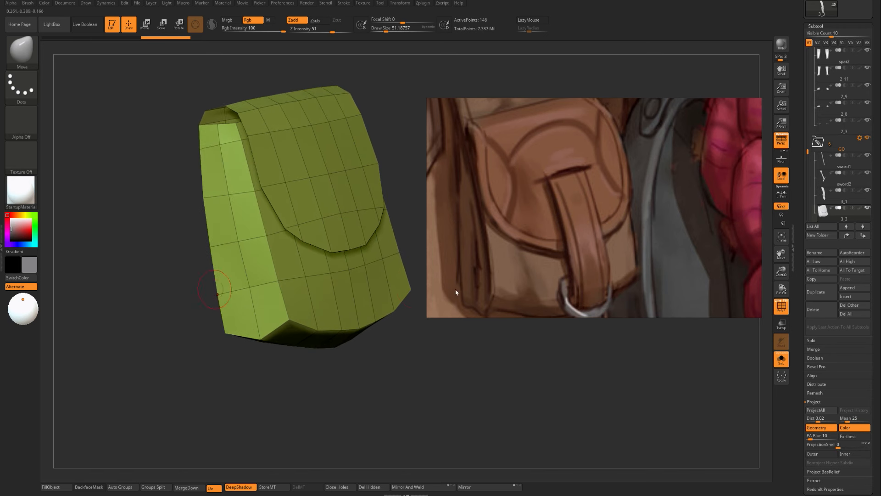
{"action": "scroll", "coordinate": [825, 394], "scroll_direction": "down", "scroll_amount": 5}
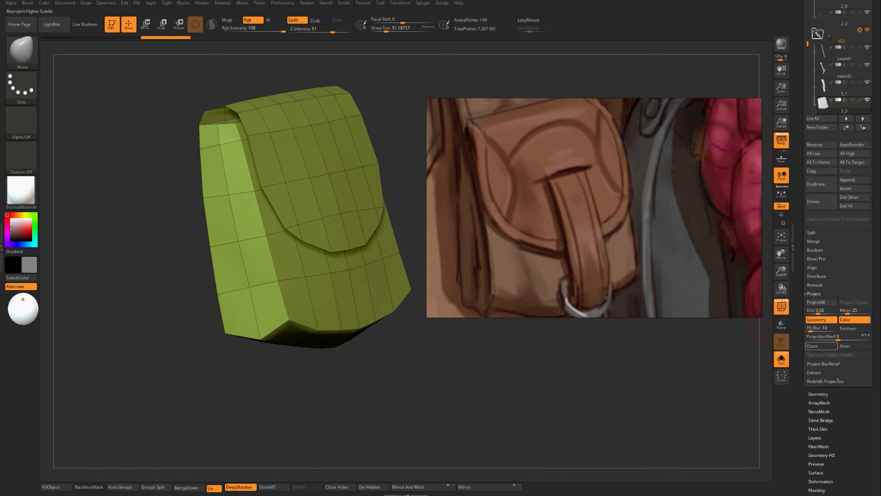
{"action": "left_click", "coordinate": [825, 394]}
{"action": "left_click_drag", "start_coordinate": [365, 407], "coordinate": [352, 390]}
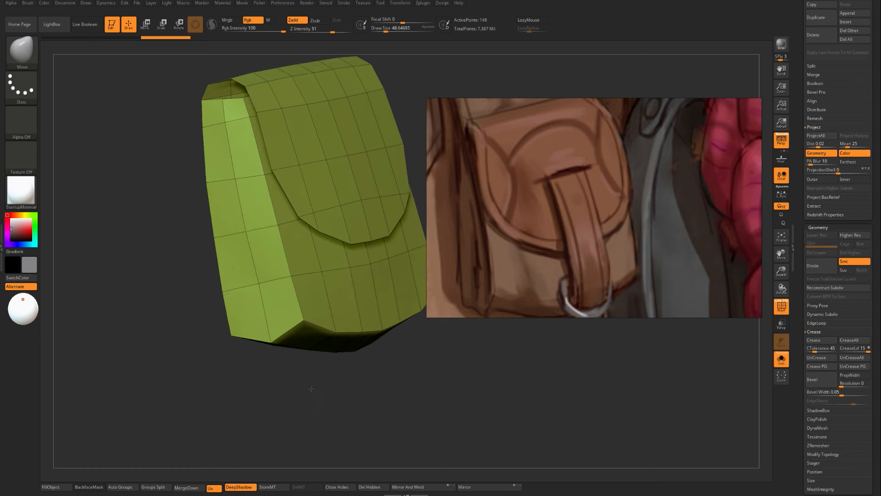
{"action": "key", "text": "ctrl+d"}
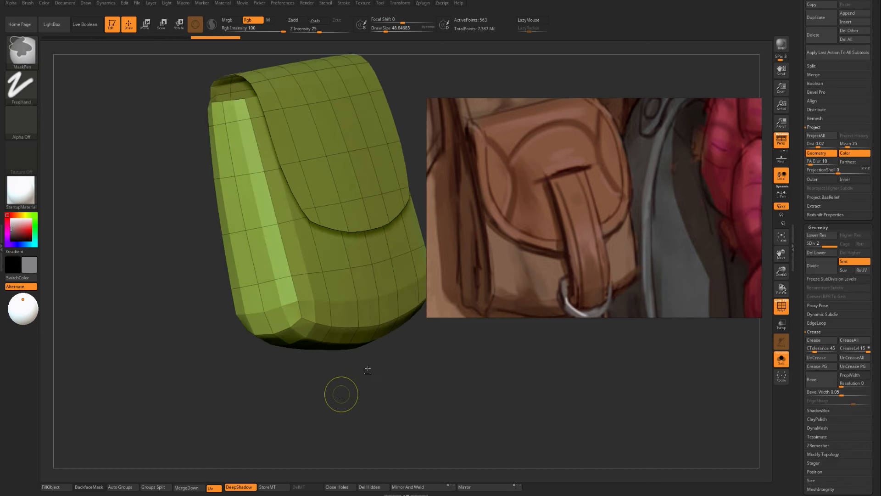
{"action": "key", "text": "shift+d"}
{"action": "key", "text": "b"}
{"action": "key", "text": "m"}
{"action": "key", "text": "v"}
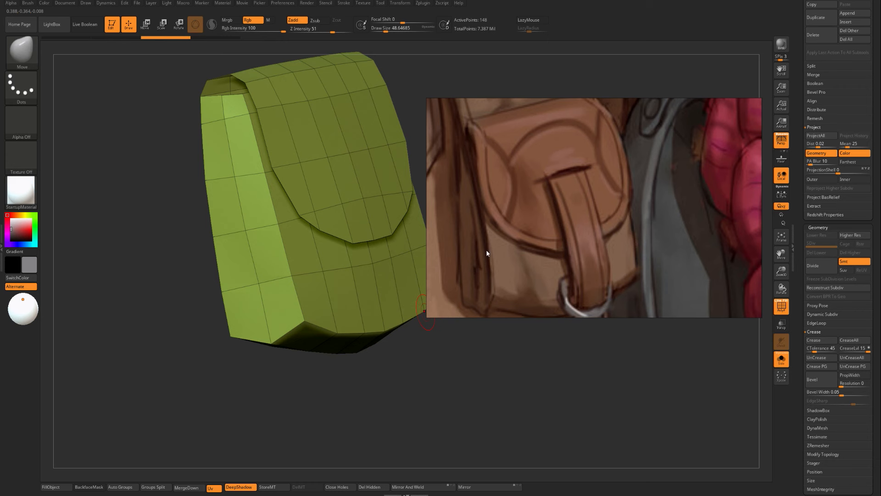
Set the selection stroke to Lasso and hide the polygon loop bordering the side panel on both sides of the pouch body.
{"action": "mouse_move", "coordinate": [356, 433]}
{"action": "left_mouse_down"}
{"action": "mouse_move", "coordinate": [365, 441]}
{"action": "mouse_move", "coordinate": [375, 400]}
{"action": "left_mouse_up"}
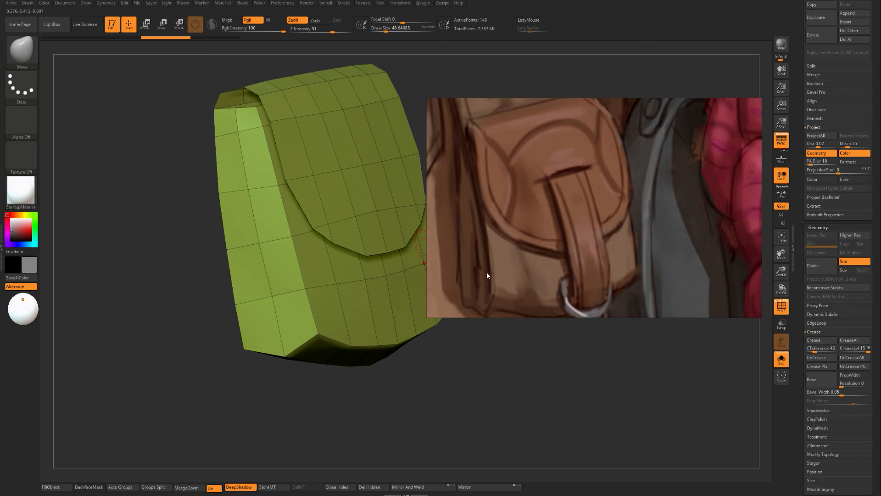
{"action": "left_click_drag", "start_coordinate": [299, 380], "coordinate": [321, 333]}
{"action": "key", "text": "ctrl+shift"}
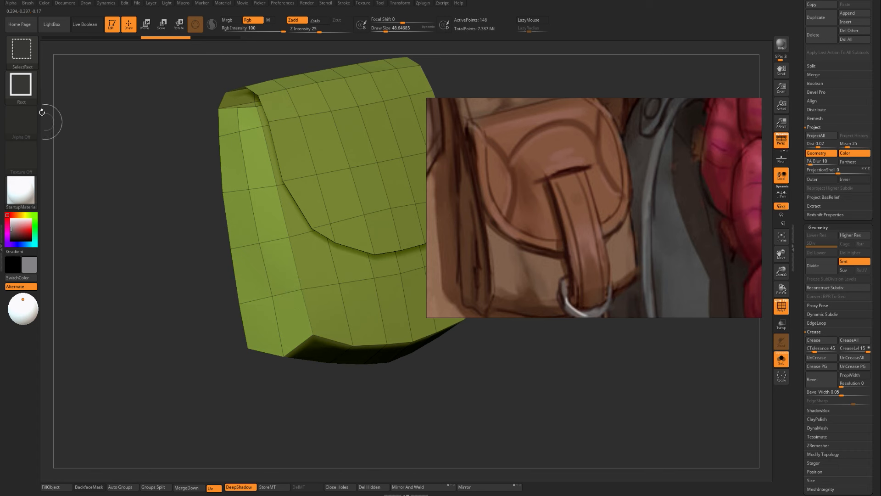
{"action": "left_click", "coordinate": [20, 85]}
{"action": "left_click", "coordinate": [162, 93]}
{"action": "left_click", "coordinate": [336, 338], "text": "ctrl+shift"}
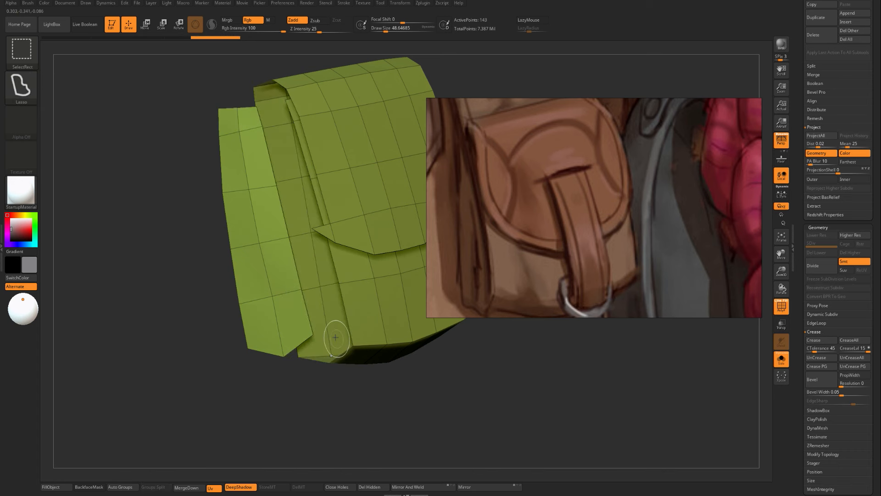
{"action": "left_click_drag", "start_coordinate": [304, 418], "coordinate": [320, 396]}
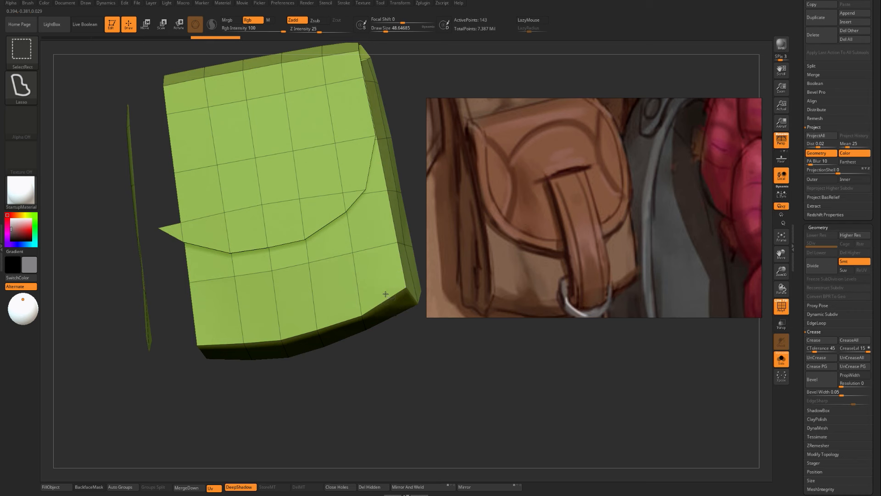
{"action": "left_click", "coordinate": [390, 290], "text": "ctrl+shift"}
{"action": "left_click_drag", "start_coordinate": [429, 346], "coordinate": [360, 223]}
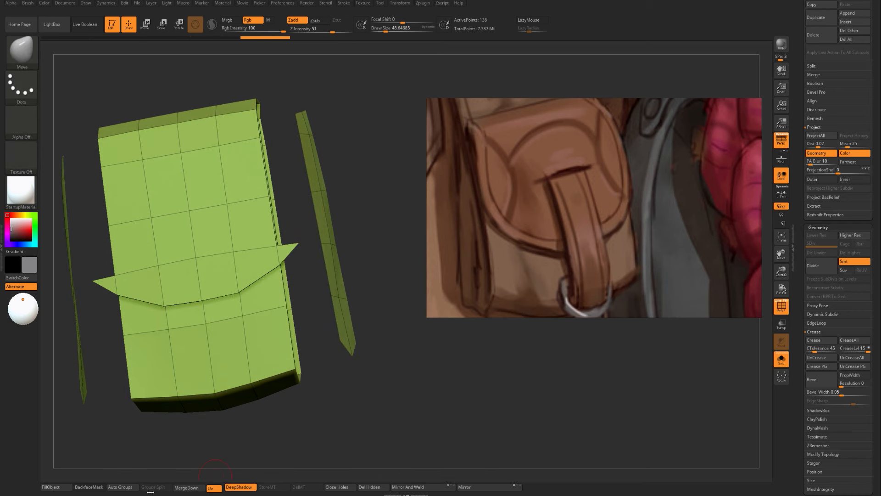
Apply Auto Groups to the separated pouch parts and unhide the whole body.
{"action": "left_click", "coordinate": [121, 487]}
{"action": "left_click", "coordinate": [305, 422], "text": "ctrl+shift"}
{"action": "left_click_drag", "start_coordinate": [309, 415], "coordinate": [288, 419]}
{"action": "left_click", "coordinate": [378, 296], "text": "ctrl+shift"}
{"action": "left_click_drag", "start_coordinate": [367, 390], "coordinate": [400, 429]}
{"action": "key", "text": "ctrl+w"}
{"action": "left_click", "coordinate": [406, 438], "text": "ctrl+shift"}
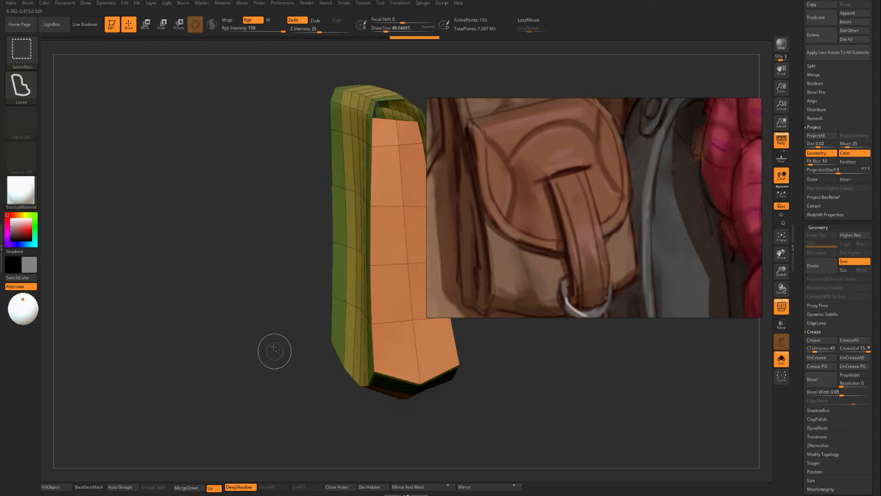
Group the pouch's flap, front, back and bottom into one polygroup with both side panels hidden, then unhide everything.
{"action": "left_click", "coordinate": [401, 325], "text": "ctrl+alt+shift"}
{"action": "left_click_drag", "start_coordinate": [276, 343], "coordinate": [132, 335], "text": "ctrl+shift"}
{"action": "key", "text": "ctrl+w"}
{"action": "key", "text": "ctrl+w"}
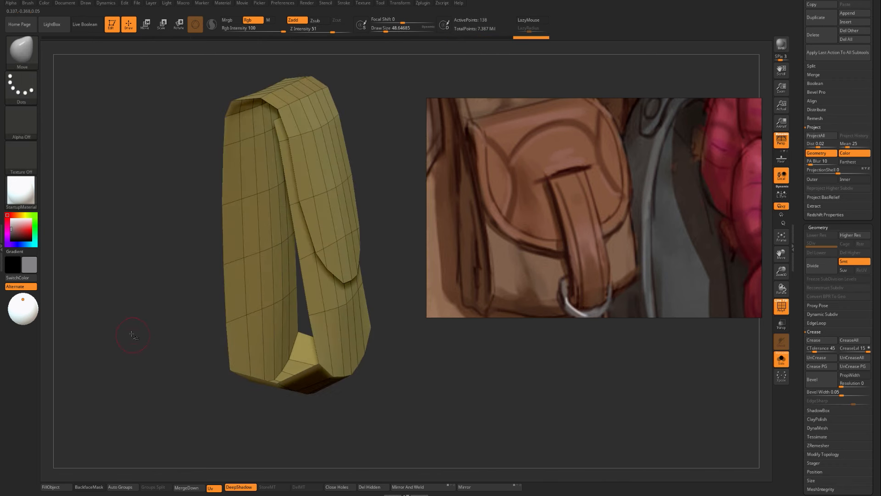
{"action": "left_click", "coordinate": [133, 336], "text": "ctrl+shift"}
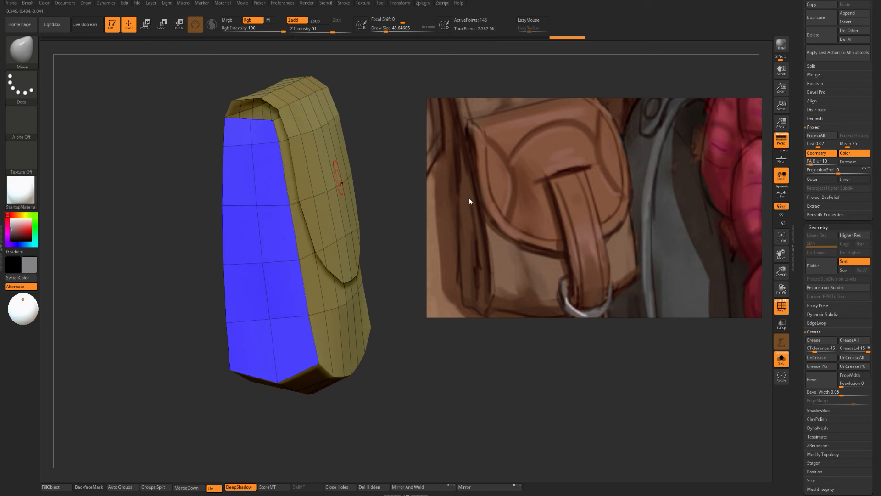
Crease the pouch body along its polygroup borders with Crease PG.
{"action": "left_click_drag", "start_coordinate": [801, 327], "coordinate": [812, 298]}
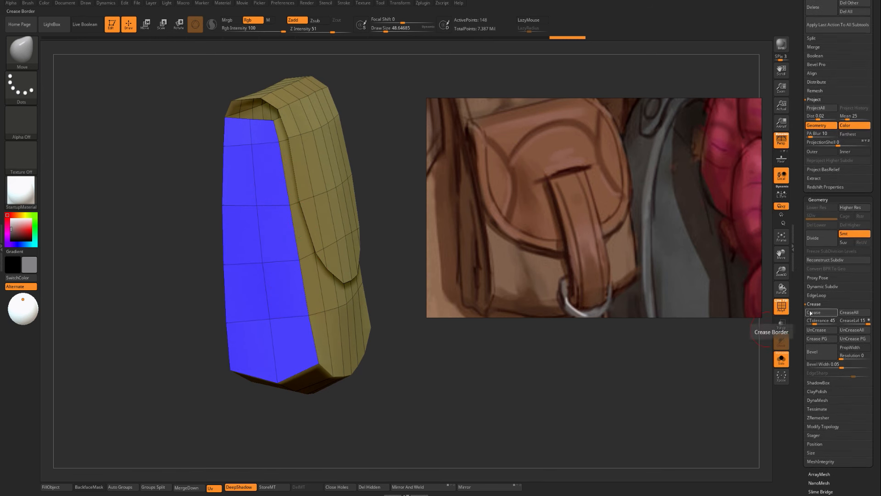
{"action": "left_click", "coordinate": [826, 342]}
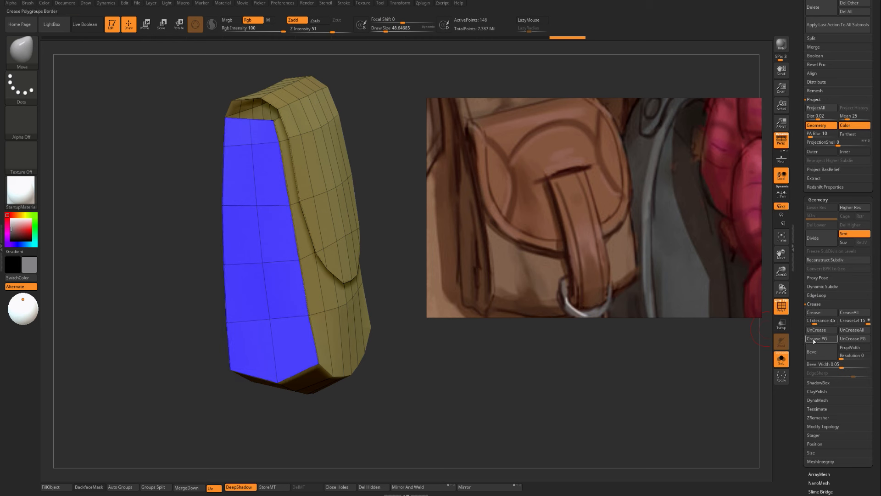
{"action": "left_click_drag", "start_coordinate": [429, 421], "coordinate": [376, 338], "text": "alt"}
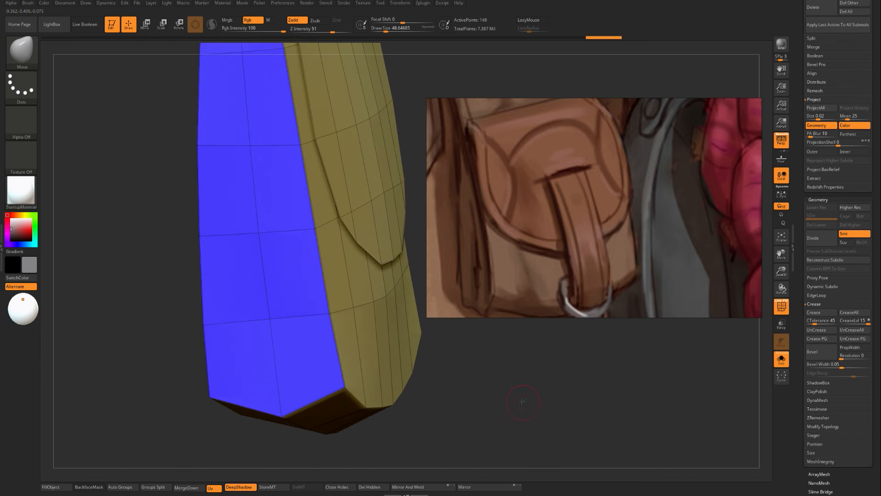
{"action": "left_click_drag", "start_coordinate": [522, 401], "coordinate": [487, 387], "text": "alt"}
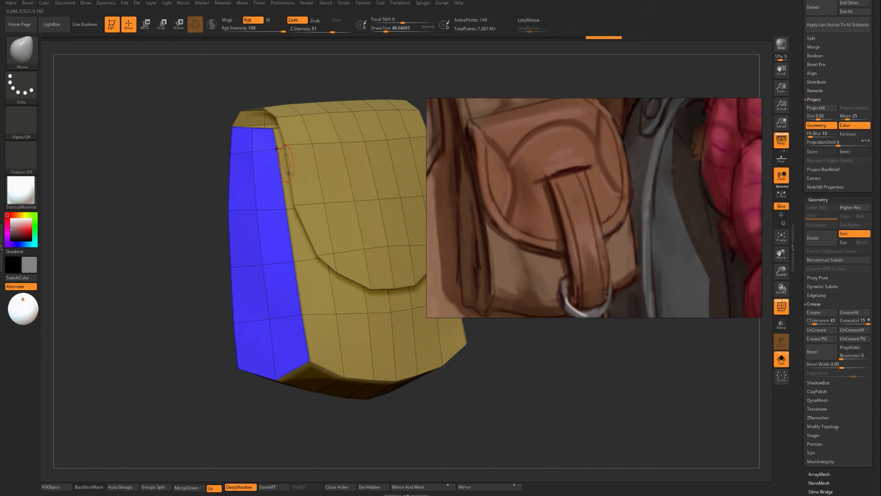
Subdivide the creased pouch body to level 3, inspect it with and without polyframe, and reduce the draw size to 28.75.
{"action": "key", "text": "ctrl+d"}
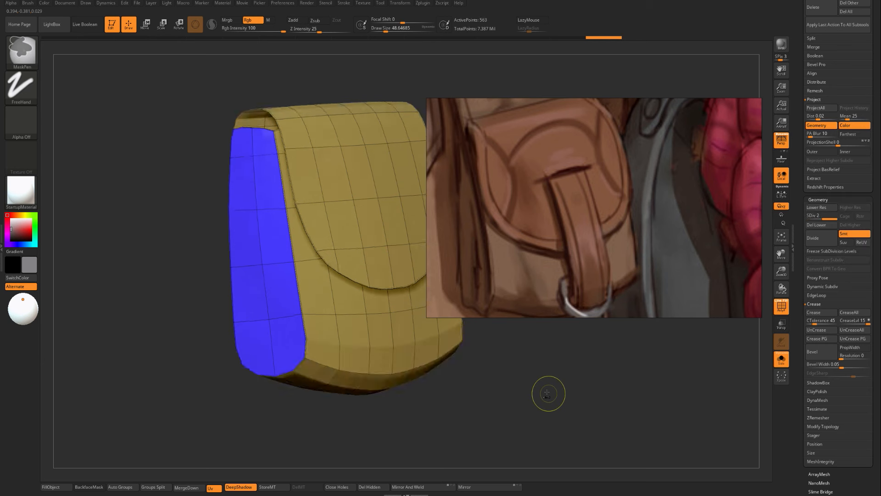
{"action": "key", "text": "shift+f"}
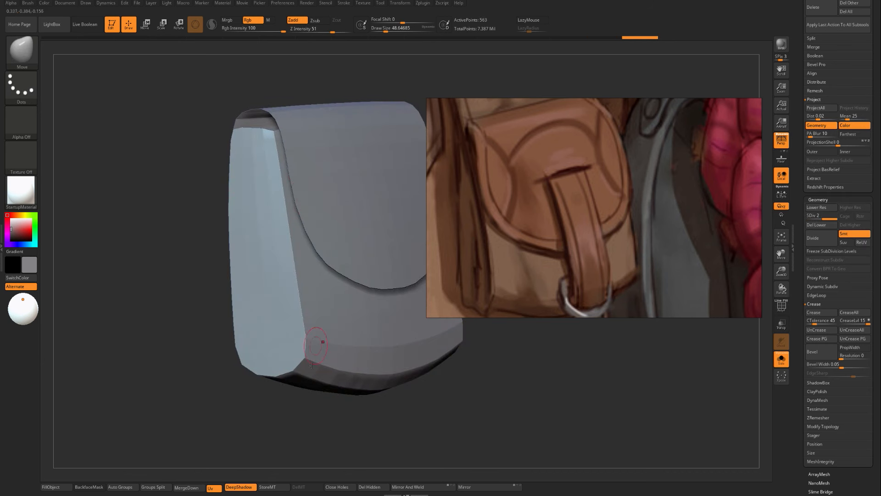
{"action": "key", "text": "ctrl+d"}
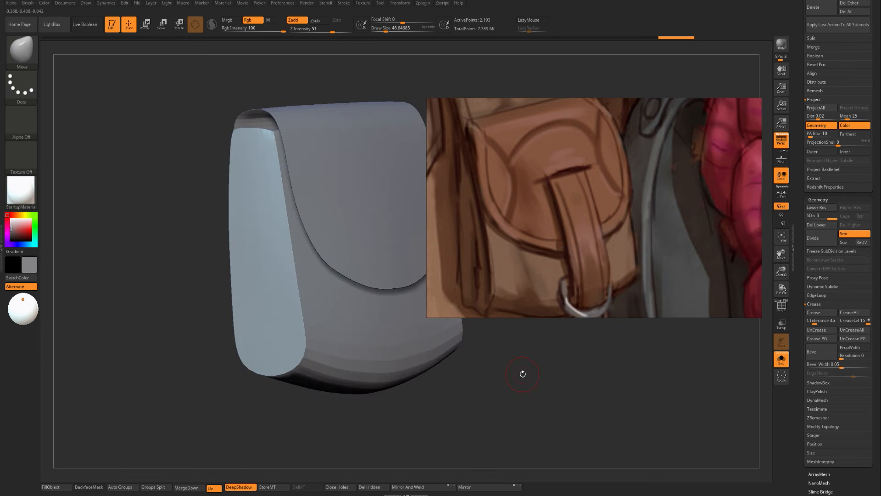
{"action": "key", "text": "shift+f"}
{"action": "key", "text": "shift+f"}
{"action": "left_click_drag", "start_coordinate": [523, 374], "coordinate": [229, 355]}
{"action": "key", "text": "shift+f"}
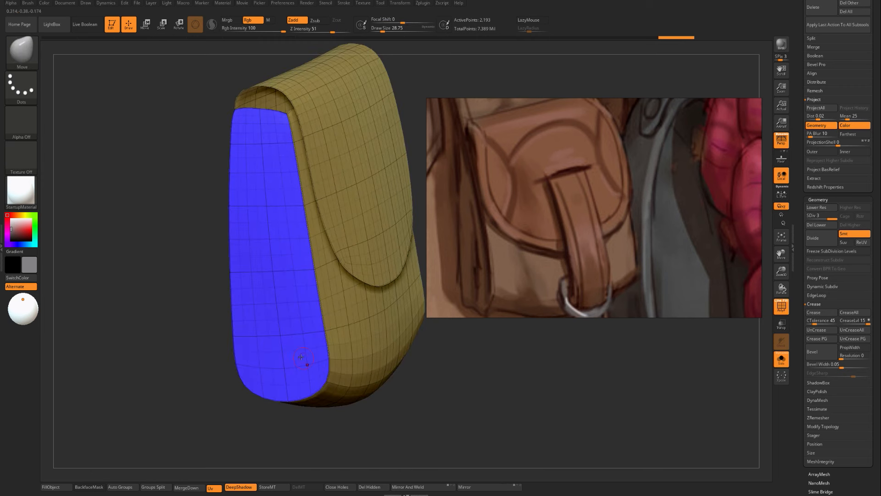
Return the pouch body to subdivision level 1 with its side panel framed for editing.
{"action": "left_click_drag", "start_coordinate": [126, 343], "coordinate": [304, 165], "text": "alt"}
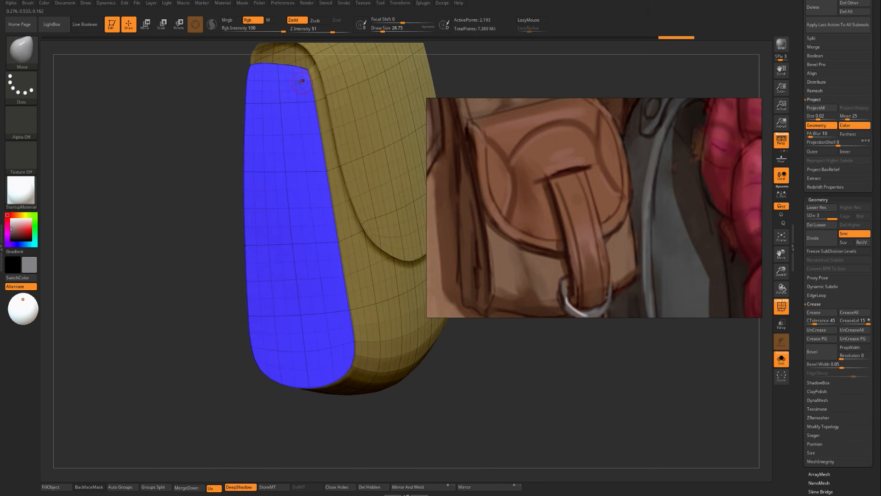
{"action": "key", "text": "shift+d"}
{"action": "key", "text": "shift+d"}
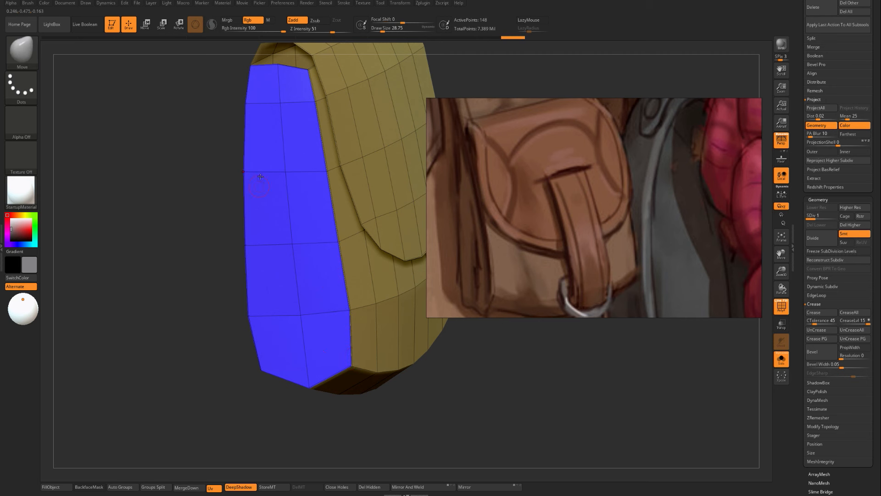
Try inserting a single edge loop around the pouch body's polygroups with GroupsLoops, with GPolish at 0.
{"action": "key", "text": "ctrl+d"}
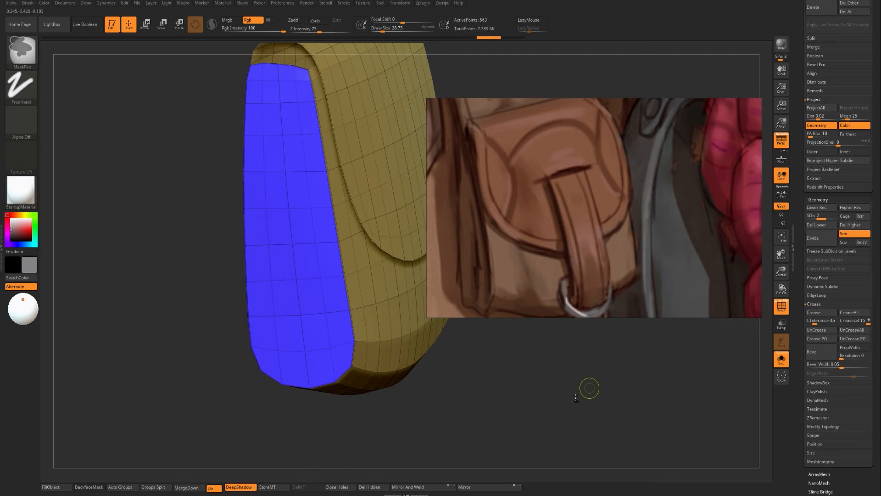
{"action": "key", "text": "shift+d"}
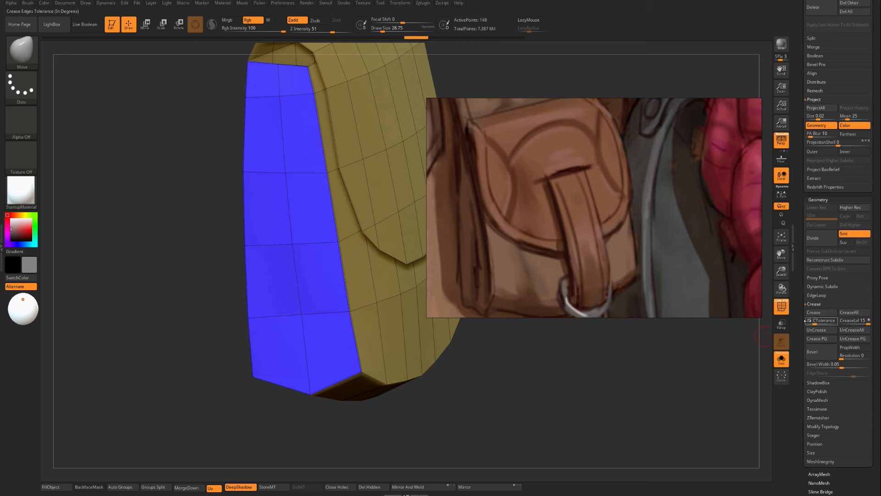
{"action": "key", "text": "shift"}
{"action": "left_click", "coordinate": [818, 296]}
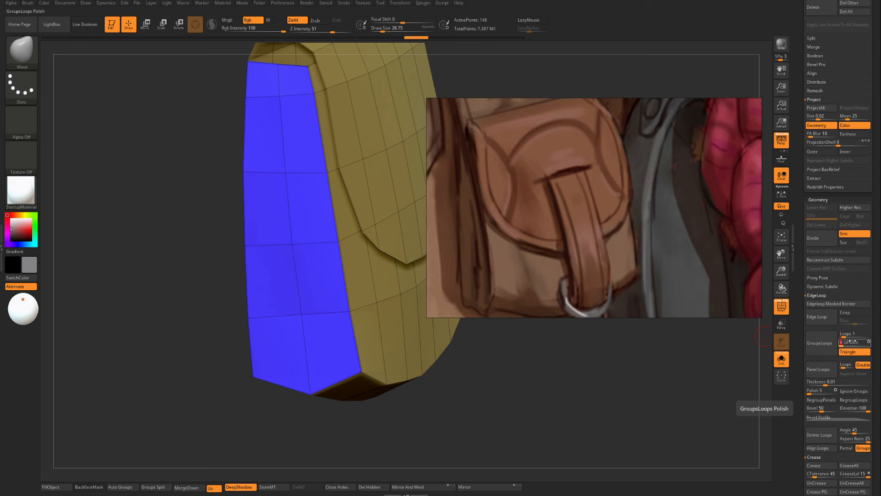
{"action": "left_click", "coordinate": [825, 347]}
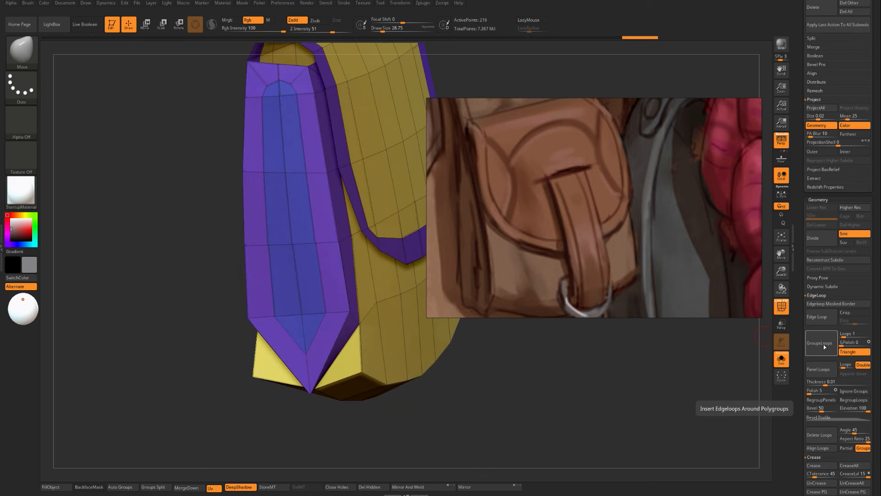
{"action": "left_click_drag", "start_coordinate": [508, 397], "coordinate": [458, 386]}
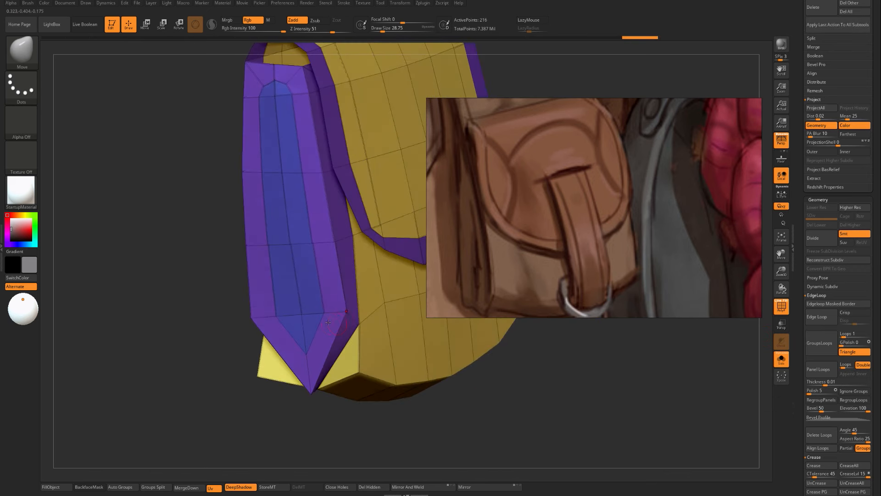
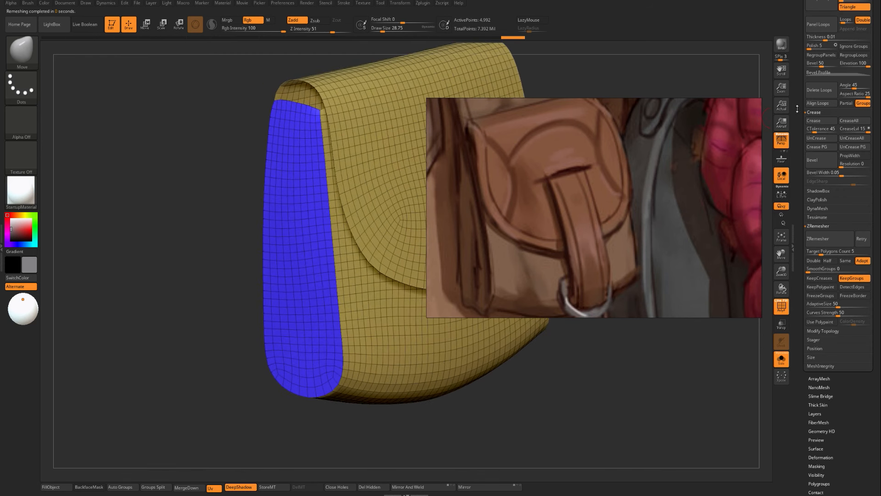
Examine the remeshed pouch body's topology around the flap and lower corner, and bring back the full character for comparison.
{"action": "left_click_drag", "start_coordinate": [797, 108], "coordinate": [805, 155]}
{"action": "left_click_drag", "start_coordinate": [382, 32], "coordinate": [388, 32]}
{"action": "left_click_drag", "start_coordinate": [202, 229], "coordinate": [175, 232]}
{"action": "left_click_drag", "start_coordinate": [175, 232], "coordinate": [151, 239], "text": "alt"}
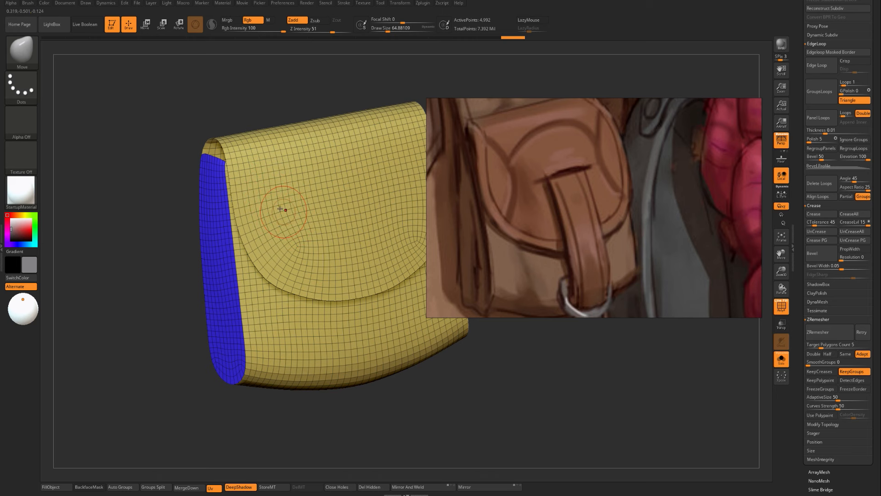
{"action": "left_click_drag", "start_coordinate": [155, 228], "coordinate": [309, 289], "text": "alt"}
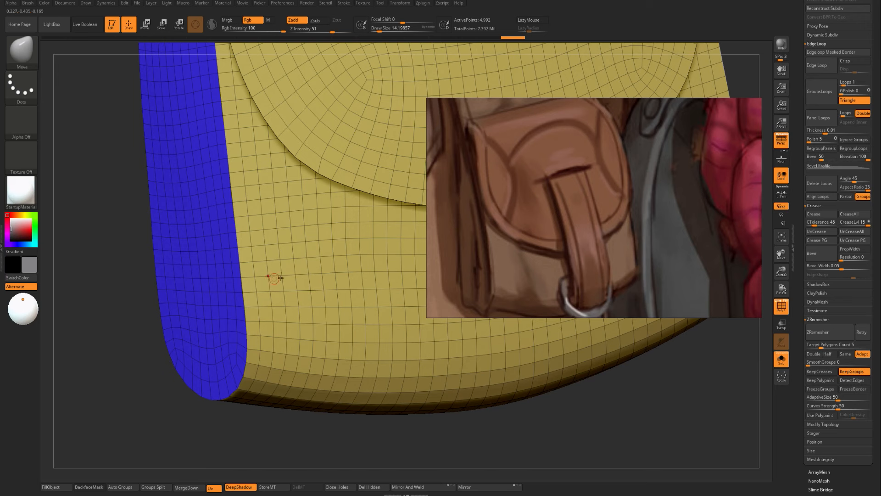
{"action": "left_click_drag", "start_coordinate": [98, 314], "coordinate": [79, 191], "text": "alt"}
{"action": "left_click_drag", "start_coordinate": [138, 280], "coordinate": [118, 241], "text": "shift"}
{"action": "key", "text": "alt+s"}
{"action": "left_click_drag", "start_coordinate": [150, 316], "coordinate": [269, 329]}
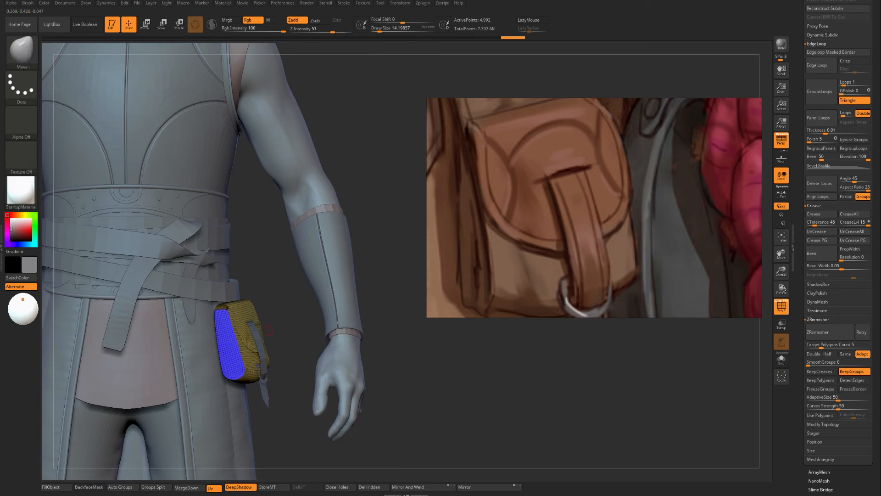
Activate the Move gizmo on the pouch body, turn on local symmetry, and isolate the pouch to check it from several angles.
{"action": "mouse_move", "coordinate": [419, 355]}
{"action": "left_mouse_down", "text": "alt"}
{"action": "mouse_move", "coordinate": [431, 341]}
{"action": "mouse_move", "coordinate": [361, 372]}
{"action": "left_mouse_up", "text": "alt"}
{"action": "key", "text": "w"}
{"action": "left_click", "coordinate": [231, 406], "text": "alt"}
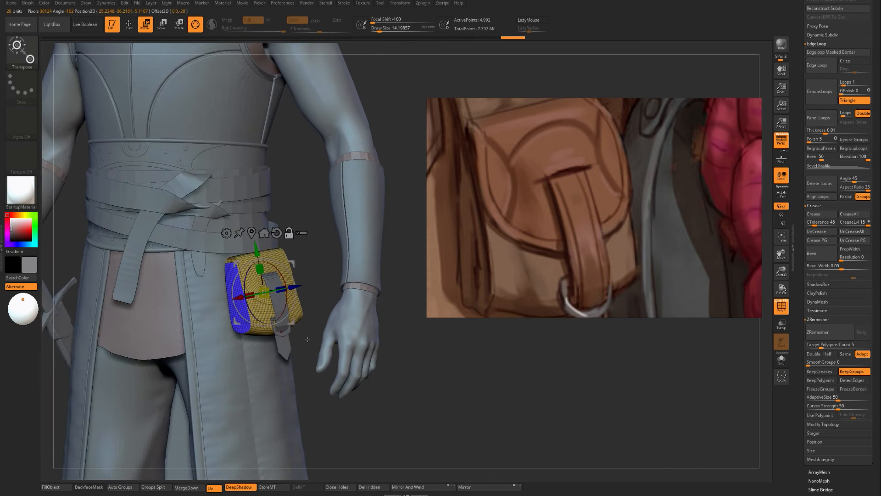
{"action": "left_click_drag", "start_coordinate": [452, 389], "coordinate": [435, 396]}
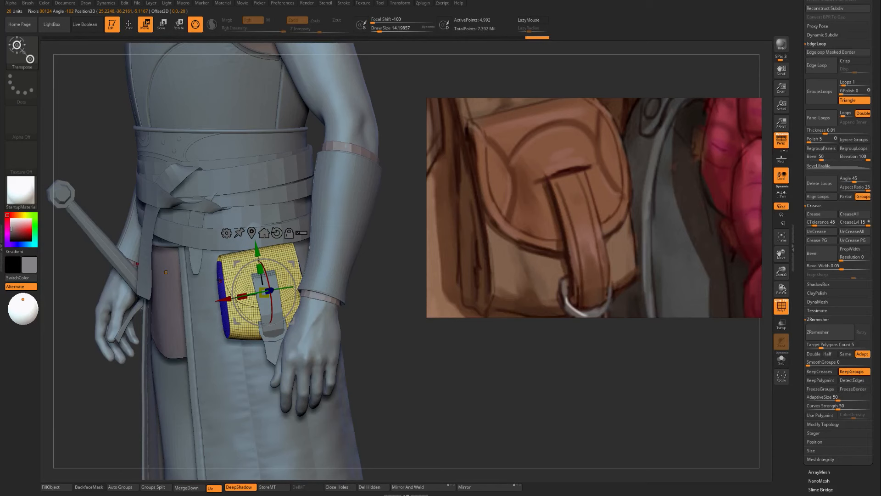
{"action": "left_click", "coordinate": [781, 192]}
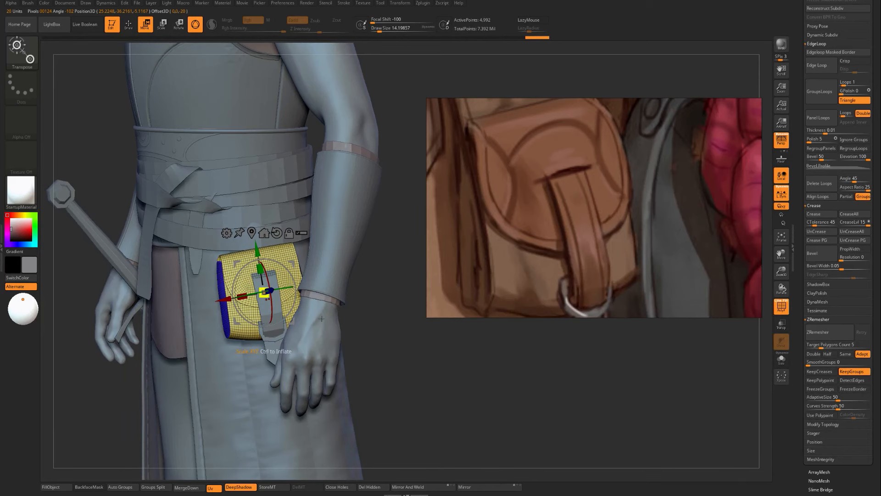
{"action": "key", "text": "shift+s"}
{"action": "left_click_drag", "start_coordinate": [401, 364], "coordinate": [404, 420]}
{"action": "left_click_drag", "start_coordinate": [404, 420], "coordinate": [471, 418]}
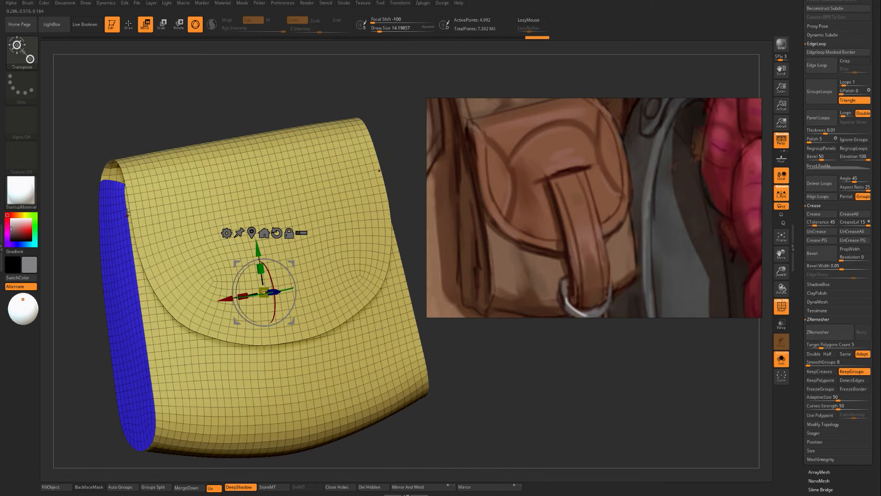
{"action": "left_click_drag", "start_coordinate": [458, 407], "coordinate": [436, 390], "text": "alt"}
{"action": "left_click_drag", "start_coordinate": [436, 390], "coordinate": [384, 365]}
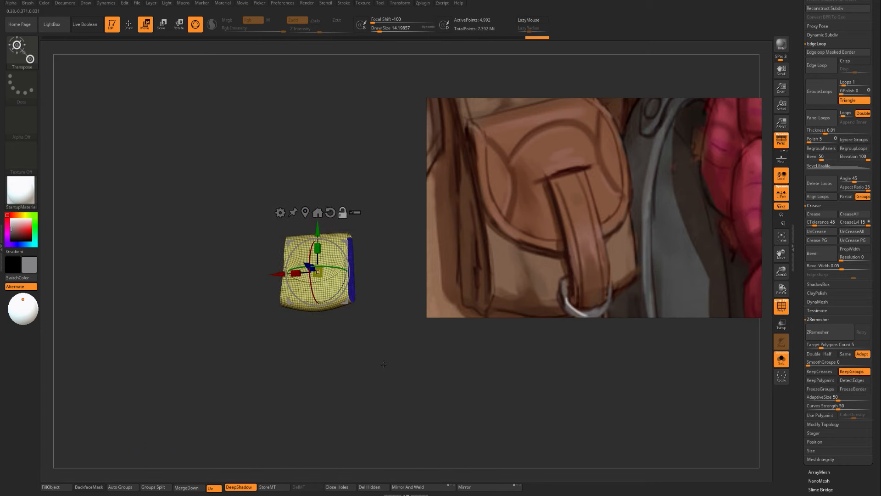
Send the pouch body to the world centre with the gizmo's Home function and isolate it again.
{"action": "key", "text": "alt+s"}
{"action": "left_click_drag", "start_coordinate": [494, 383], "coordinate": [494, 382]}
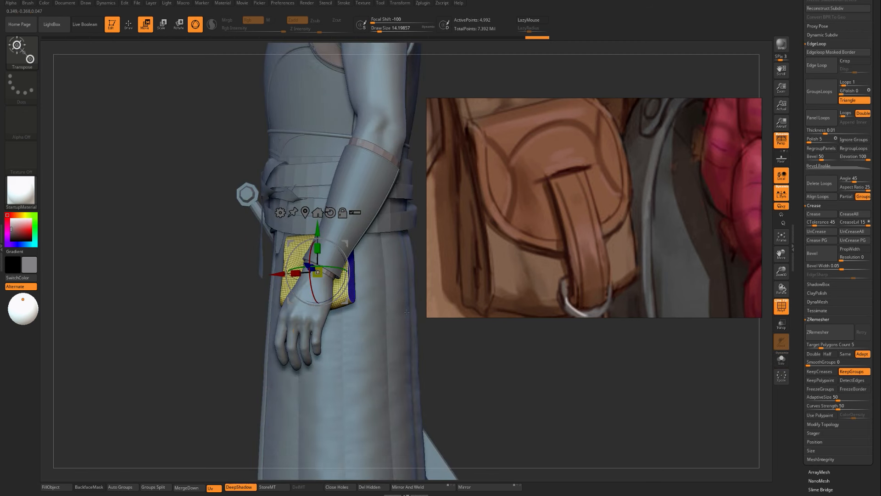
{"action": "left_click", "coordinate": [318, 213]}
{"action": "key", "text": "alt+s"}
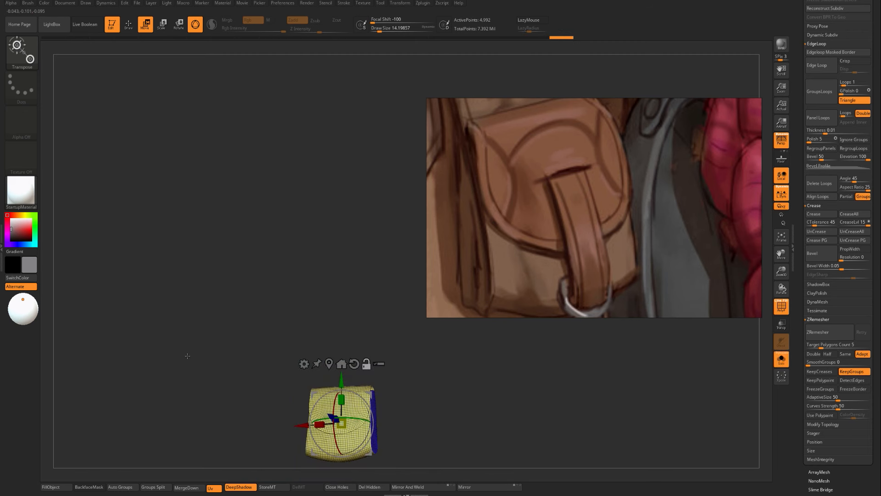
{"action": "left_click_drag", "start_coordinate": [333, 417], "coordinate": [370, 330], "text": "alt"}
{"action": "key", "text": "ctrl+z"}
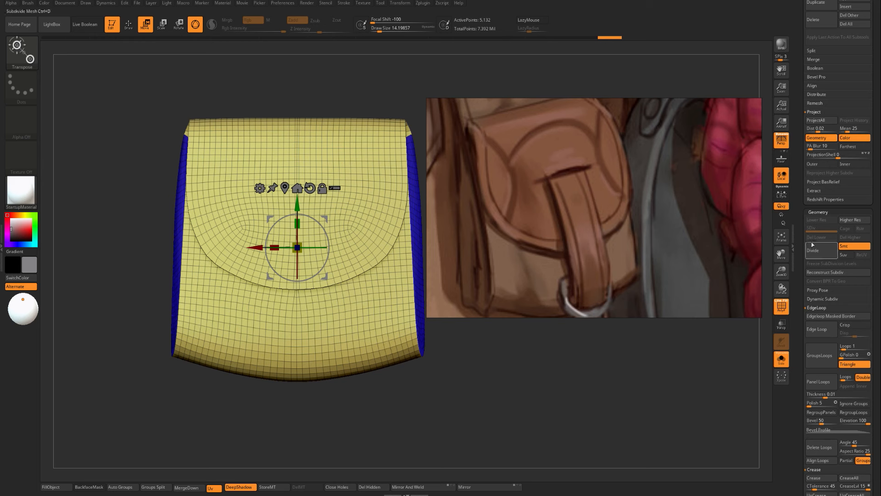
Remesh the pouch body with ZRemesher at a target polygons count of 2.532, keeping its groups.
{"action": "scroll", "coordinate": [808, 145], "scroll_direction": "down", "scroll_amount": 5}
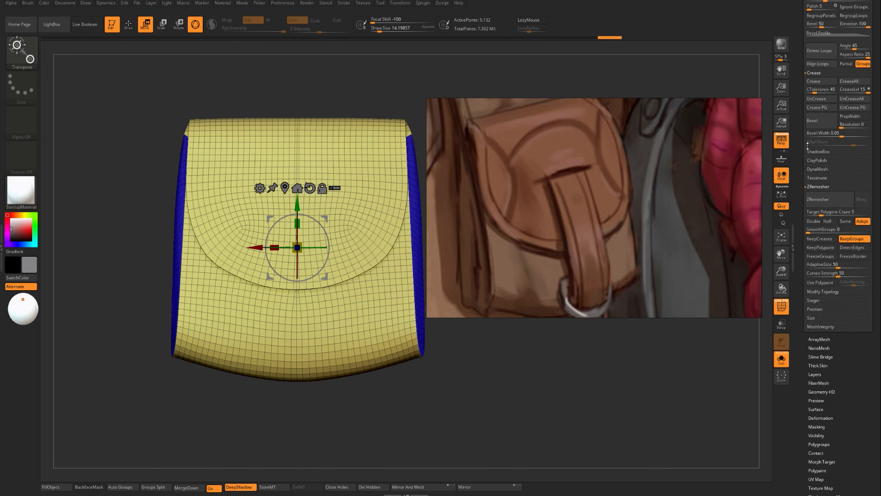
{"action": "left_click", "coordinate": [830, 212]}
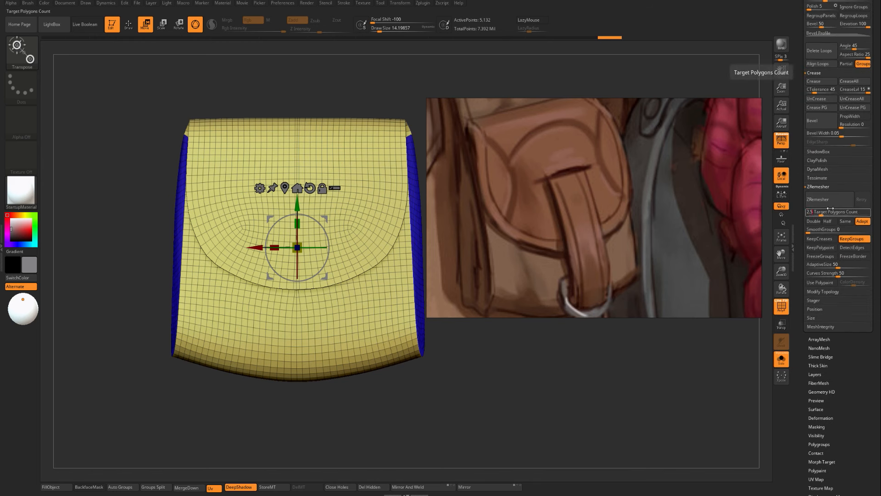
{"action": "type", "text": "32"}
{"action": "key", "text": "Return"}
{"action": "left_click", "coordinate": [831, 203]}
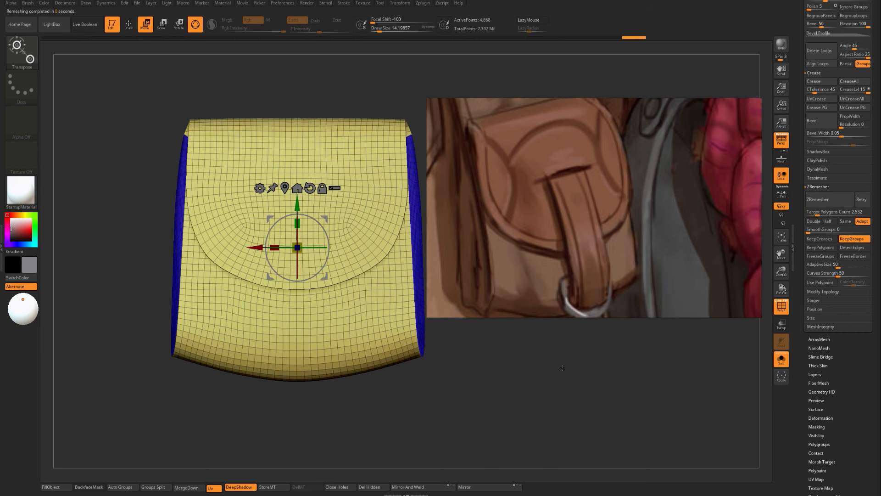
Remesh the pouch body with ZRemesher at a target polygons count of 1 and check it from the side and front.
{"action": "left_click", "coordinate": [831, 212]}
{"action": "type", "text": "1"}
{"action": "left_click", "coordinate": [832, 205]}
{"action": "left_click_drag", "start_coordinate": [511, 386], "coordinate": [547, 389]}
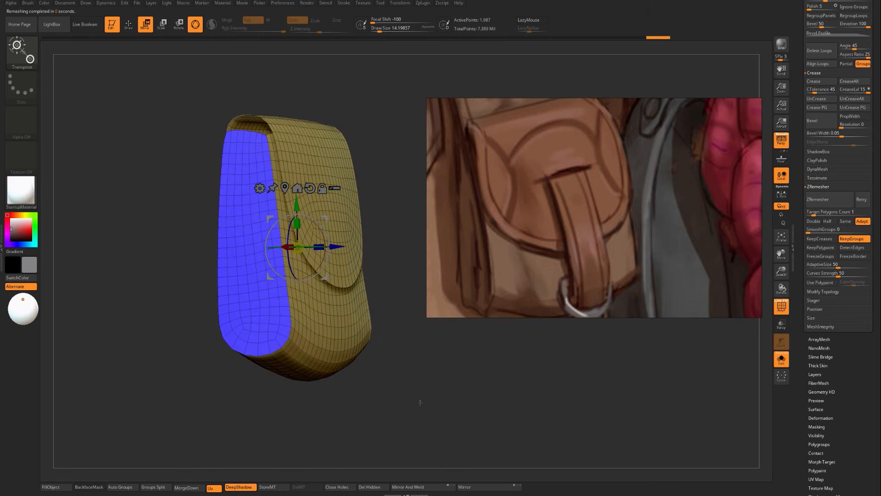
{"action": "left_click_drag", "start_coordinate": [419, 401], "coordinate": [377, 399], "text": "shift"}
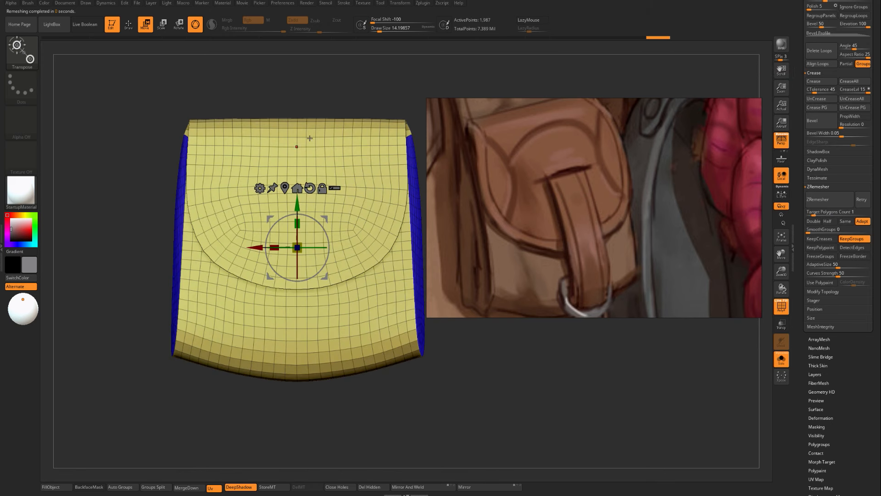
{"action": "mouse_move", "coordinate": [89, 275]}
{"action": "left_mouse_down"}
{"action": "mouse_move", "coordinate": [116, 274]}
{"action": "mouse_move", "coordinate": [120, 258]}
{"action": "mouse_move", "coordinate": [137, 284]}
{"action": "mouse_move", "coordinate": [148, 262]}
{"action": "mouse_move", "coordinate": [124, 291]}
{"action": "mouse_move", "coordinate": [145, 263]}
{"action": "left_mouse_up"}
Test a subdivision of the pouch body and undo it, then crease the polygroup borders and subdivide the body once.
{"action": "key", "text": "q"}
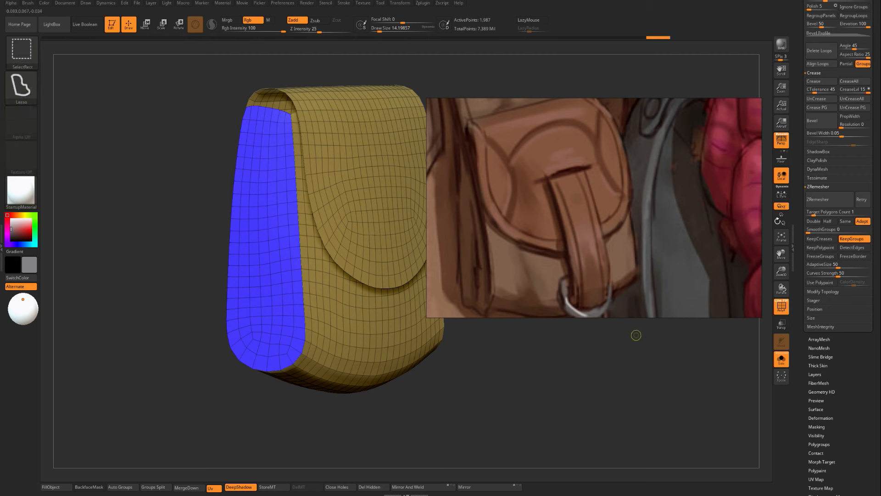
{"action": "key", "text": "ctrl+z"}
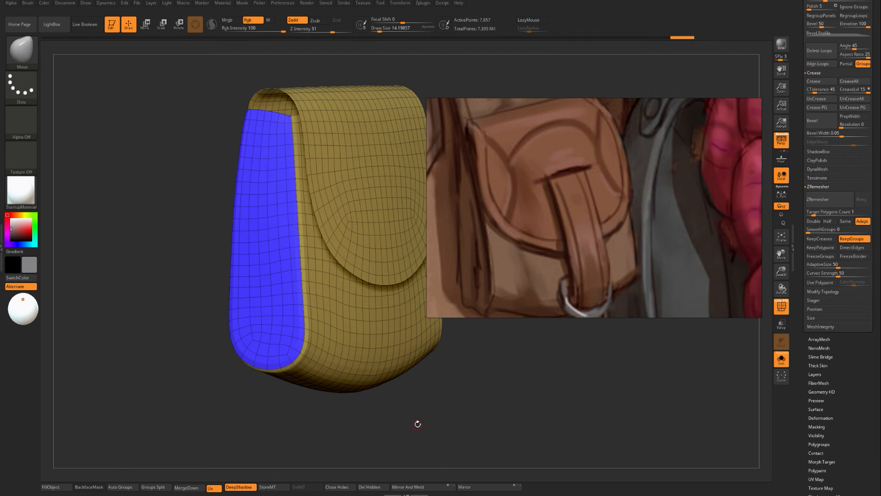
{"action": "key", "text": "ctrl+shift+z"}
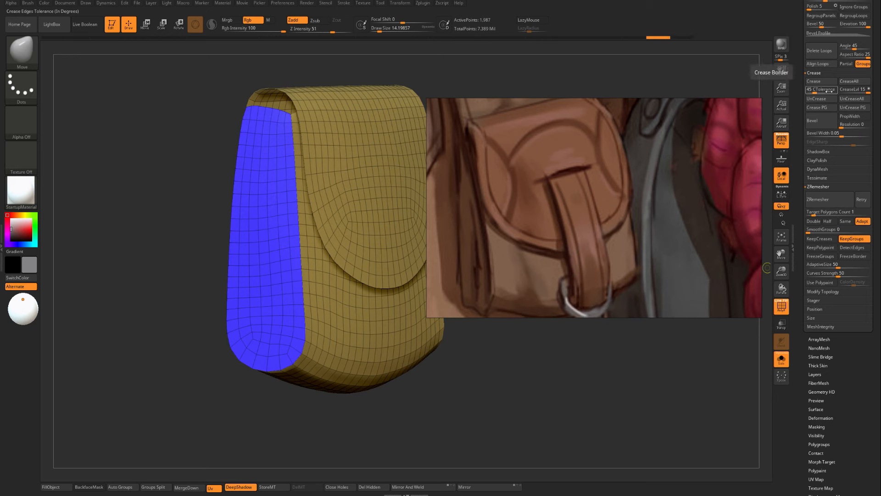
{"action": "key", "text": "ctrl+z"}
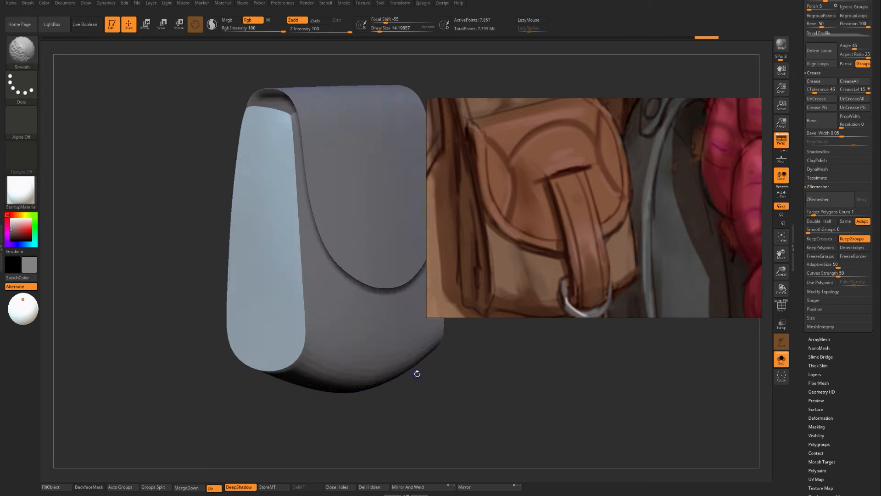
Hide an edge loop just inside the side panels' borders and run Auto Groups to split panel centre, loop and outer body into separate polygroups.
{"action": "left_click_drag", "start_coordinate": [459, 399], "coordinate": [482, 425]}
{"action": "mouse_move", "coordinate": [441, 436]}
{"action": "right_mouse_down", "text": "ctrl"}
{"action": "mouse_move", "coordinate": [466, 374]}
{"action": "mouse_move", "coordinate": [359, 344]}
{"action": "right_mouse_up", "text": "ctrl"}
{"action": "key", "text": "shift"}
{"action": "key", "text": "ctrl+z"}
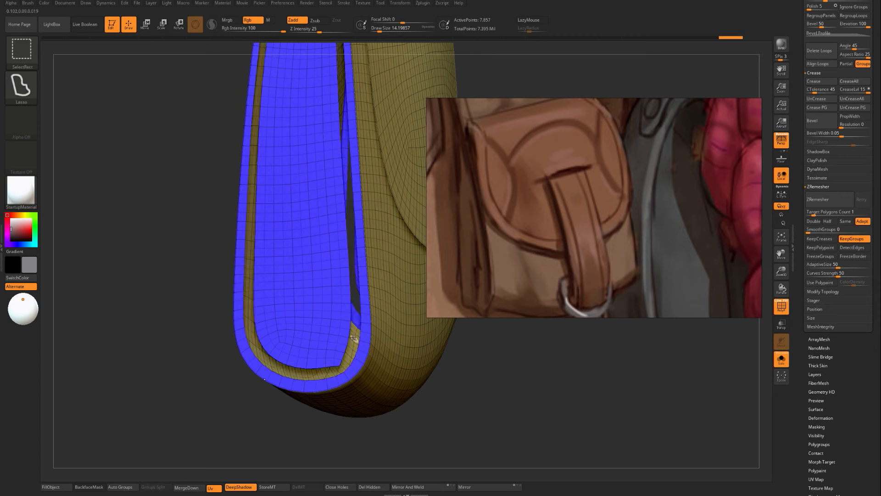
{"action": "right_click_drag", "start_coordinate": [158, 399], "coordinate": [166, 404], "text": "ctrl"}
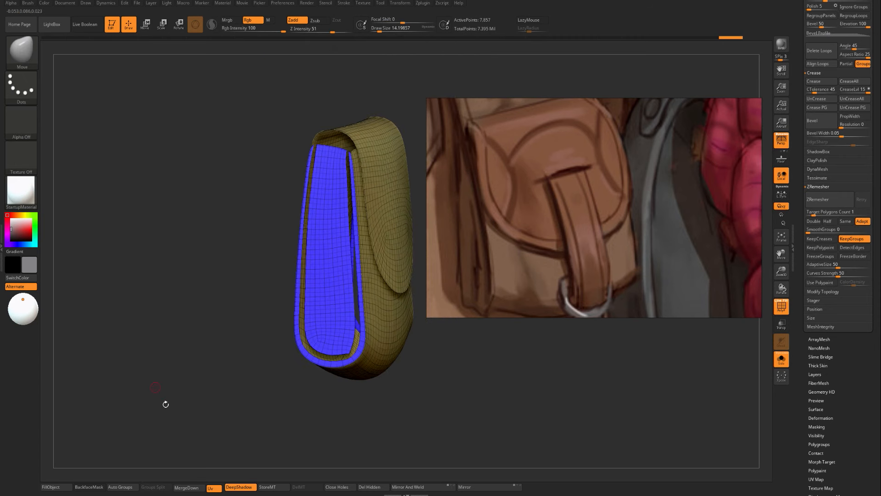
{"action": "left_click", "coordinate": [120, 487]}
{"action": "key", "text": "ctrl+shift"}
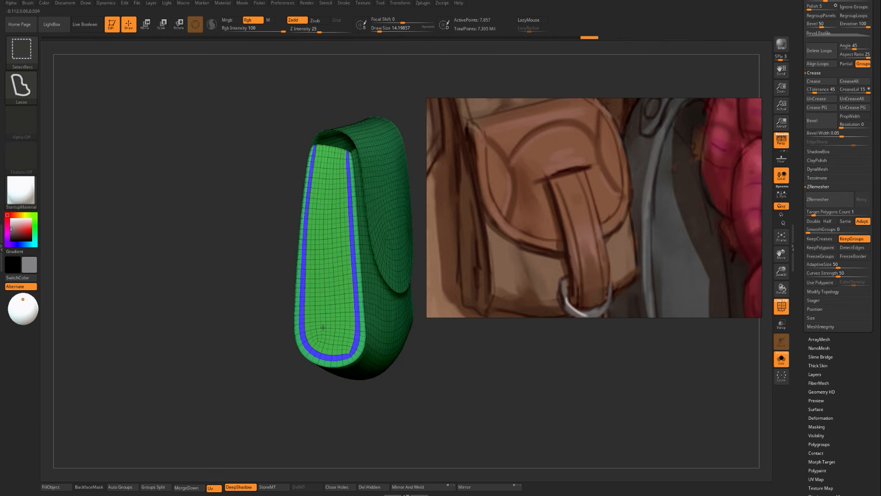
Try masking the pouch around its side panel centres by isolating and masking one panel centre after the other.
{"action": "left_click", "coordinate": [323, 328], "text": "ctrl+shift"}
{"action": "left_click", "coordinate": [242, 389], "text": "ctrl"}
{"action": "left_click", "coordinate": [240, 390], "text": "ctrl+shift"}
{"action": "right_click_drag", "start_coordinate": [237, 391], "coordinate": [252, 299]}
{"action": "left_click", "coordinate": [279, 299], "text": "ctrl+shift"}
{"action": "left_click", "coordinate": [193, 364], "text": "ctrl+shift"}
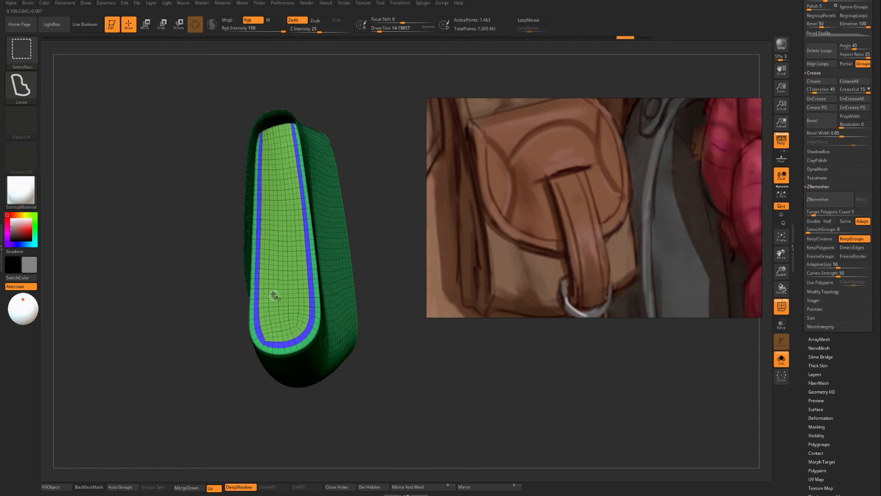
{"action": "left_click", "coordinate": [270, 298], "text": "ctrl+shift"}
{"action": "left_click", "coordinate": [180, 357], "text": "ctrl"}
{"action": "left_click", "coordinate": [173, 358], "text": "ctrl+shift"}
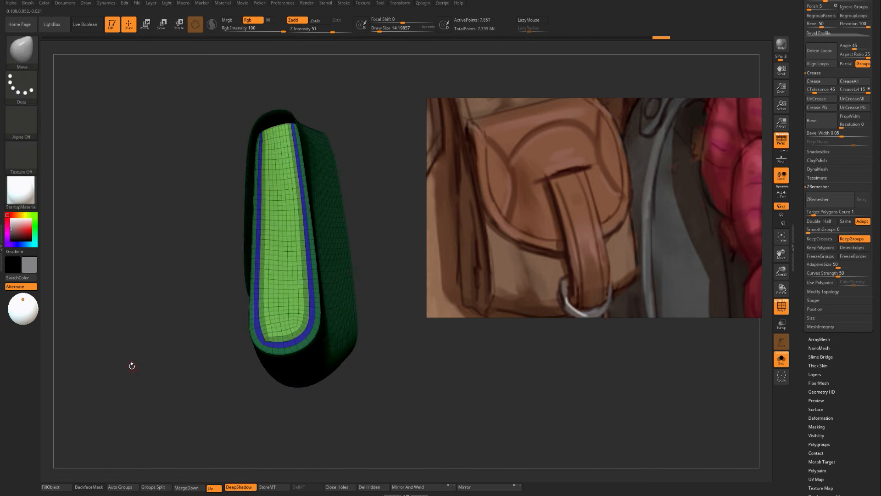
Clear the mask, isolate and mask both side panel centres together, unhide the pouch and invert the mask to leave only them editable.
{"action": "right_click_drag", "start_coordinate": [132, 366], "coordinate": [346, 385]}
{"action": "left_click_drag", "start_coordinate": [346, 386], "coordinate": [352, 385], "text": "ctrl"}
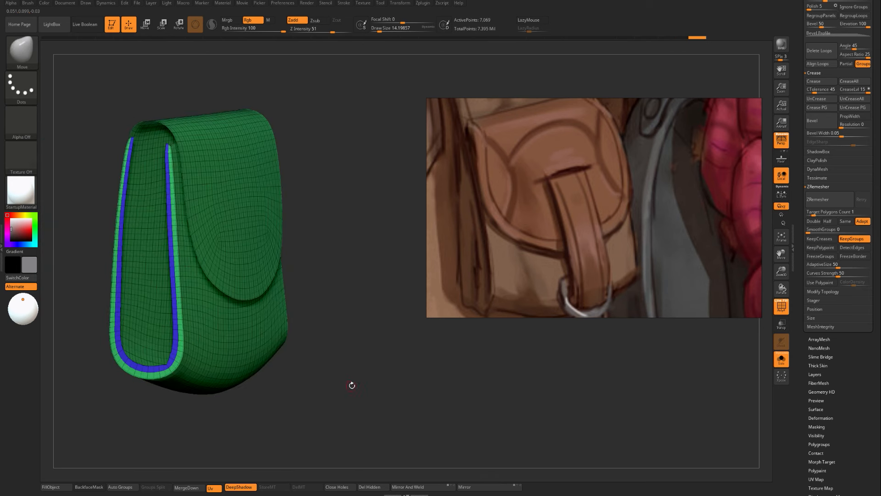
{"action": "key", "text": "ctrl+z"}
{"action": "key", "text": "ctrl+z"}
{"action": "right_click_drag", "start_coordinate": [352, 386], "coordinate": [232, 381]}
{"action": "left_click_drag", "start_coordinate": [319, 386], "coordinate": [360, 423], "text": "ctrl+shift"}
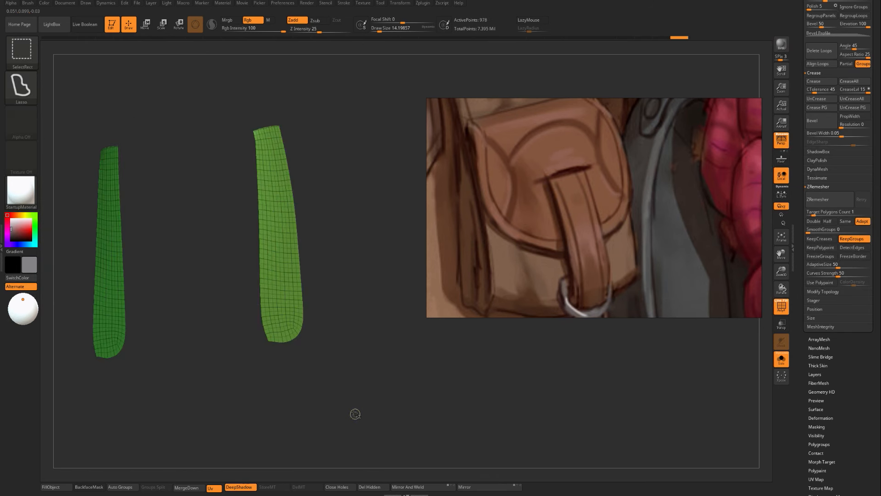
{"action": "left_click", "coordinate": [355, 413], "text": "ctrl"}
{"action": "left_click", "coordinate": [355, 414], "text": "ctrl+shift"}
{"action": "left_click", "coordinate": [330, 411], "text": "ctrl"}
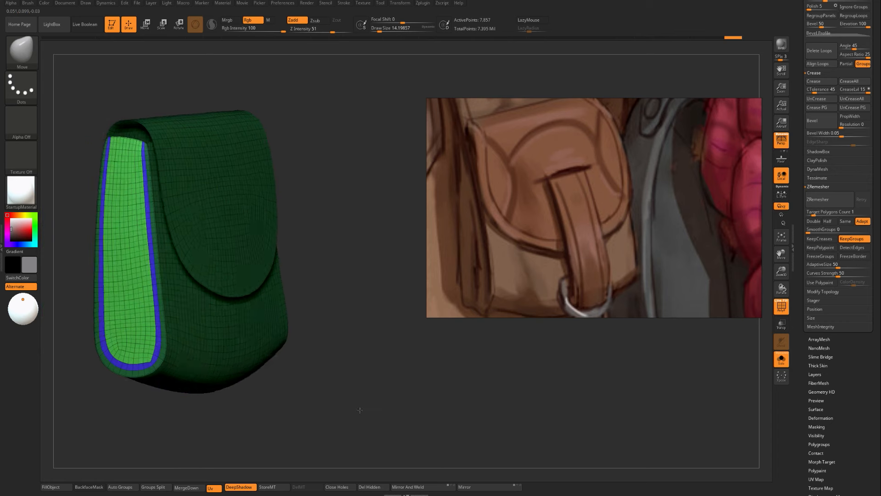
Place the gizmo near one side panel and try moving the unmasked side panel centres inward along X.
{"action": "right_click_drag", "start_coordinate": [360, 410], "coordinate": [326, 407]}
{"action": "right_click_drag", "start_coordinate": [326, 407], "coordinate": [466, 416], "text": "alt"}
{"action": "key", "text": "w"}
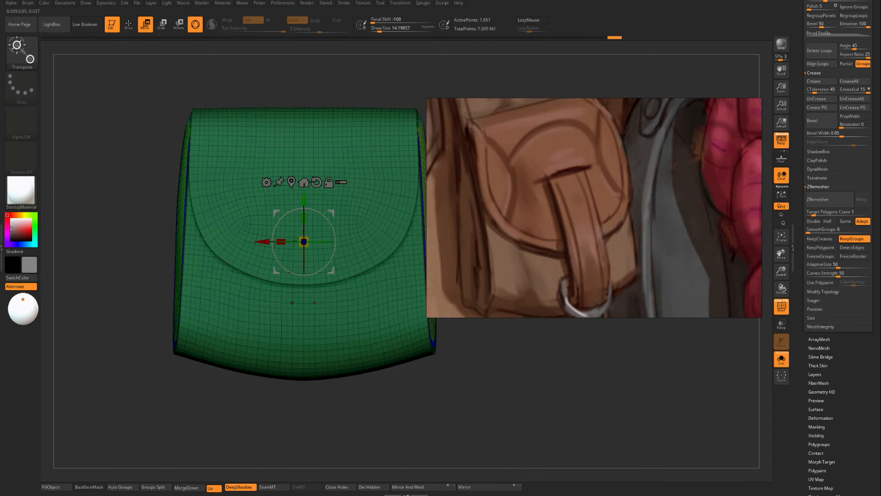
{"action": "left_click_drag", "start_coordinate": [262, 242], "coordinate": [153, 242], "text": "alt"}
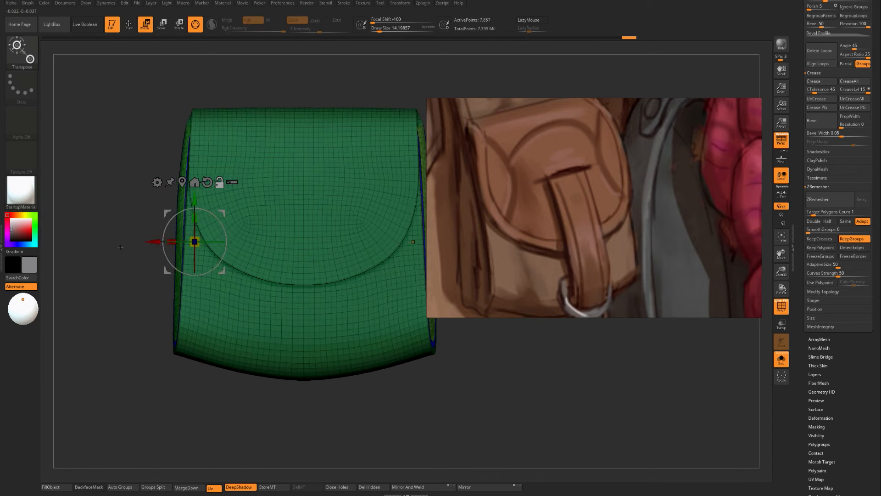
{"action": "right_click_drag", "start_coordinate": [122, 248], "coordinate": [178, 245]}
{"action": "left_click_drag", "start_coordinate": [177, 244], "coordinate": [163, 244]}
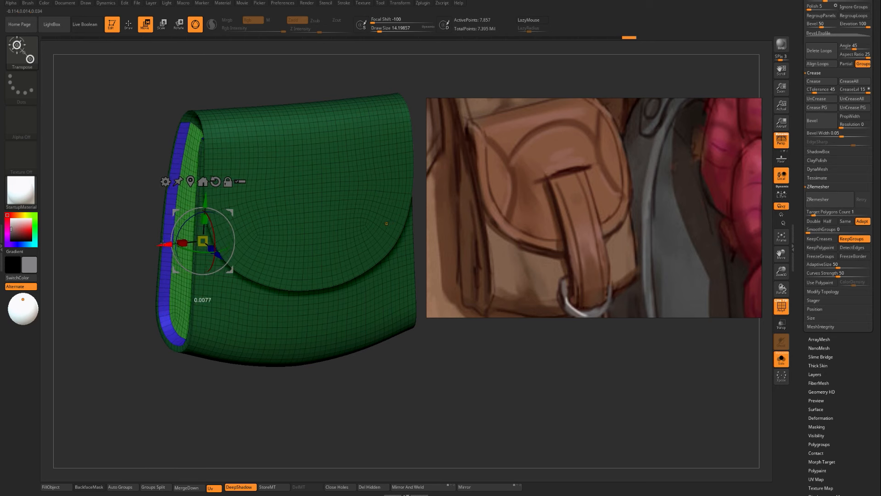
{"action": "right_click_drag", "start_coordinate": [92, 332], "coordinate": [153, 334], "text": "alt"}
{"action": "mouse_move", "coordinate": [153, 333]}
{"action": "right_mouse_down", "text": "ctrl"}
{"action": "mouse_move", "coordinate": [178, 339]}
{"action": "mouse_move", "coordinate": [198, 362]}
{"action": "mouse_move", "coordinate": [241, 373]}
{"action": "mouse_move", "coordinate": [192, 396]}
{"action": "right_mouse_up", "text": "ctrl"}
{"action": "key", "text": "q"}
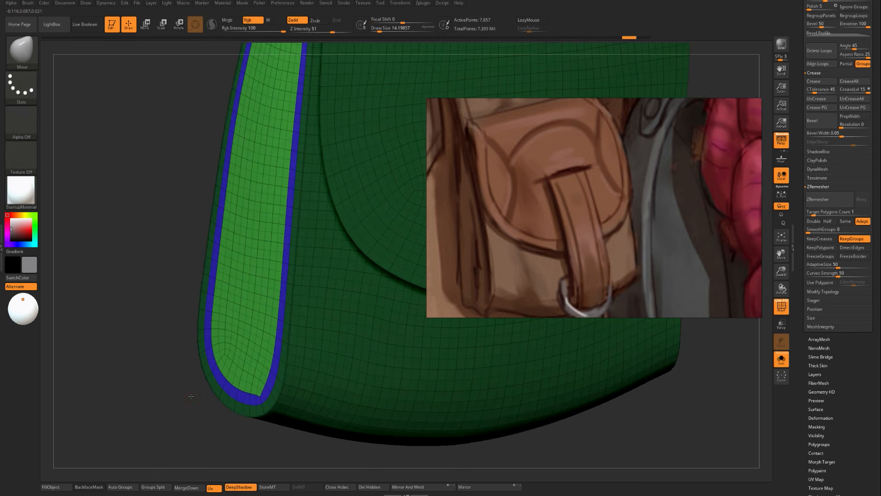
Blur the mask around the pouch's side panel centres several times to soften its edge.
{"action": "key", "text": "shift+f"}
{"action": "key", "text": "shift+f"}
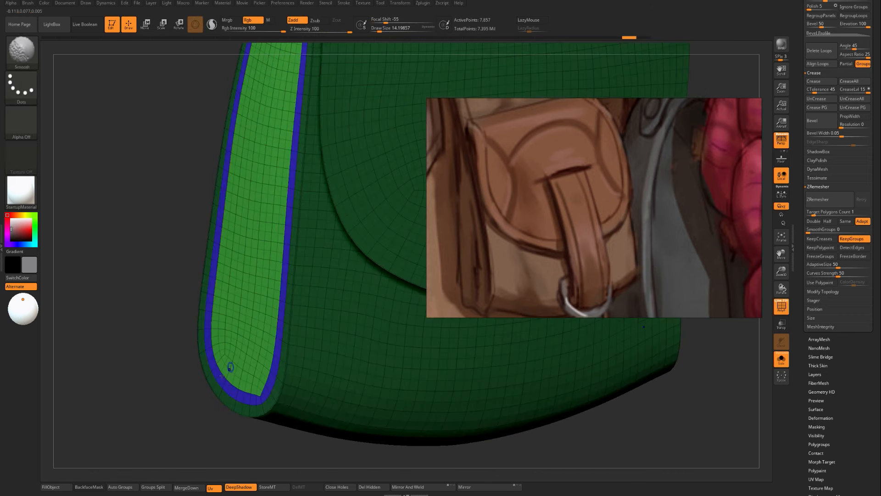
{"action": "key", "text": "ctrl"}
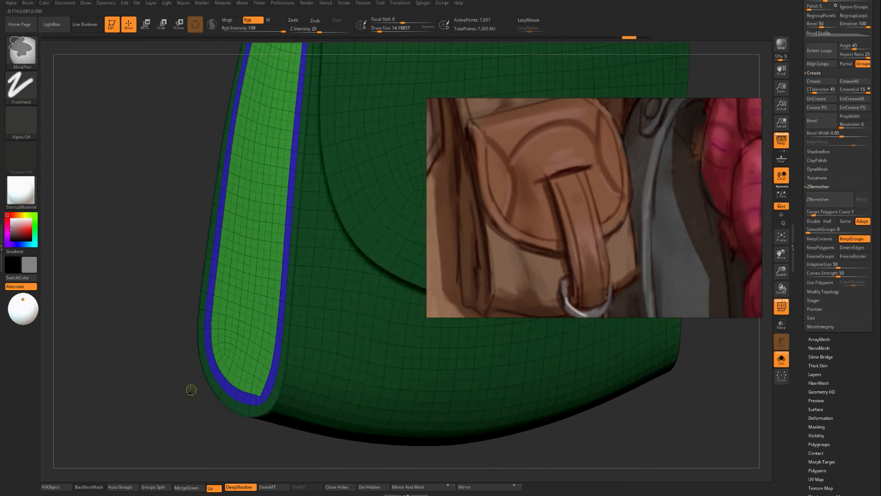
{"action": "left_click", "coordinate": [257, 353], "text": "ctrl"}
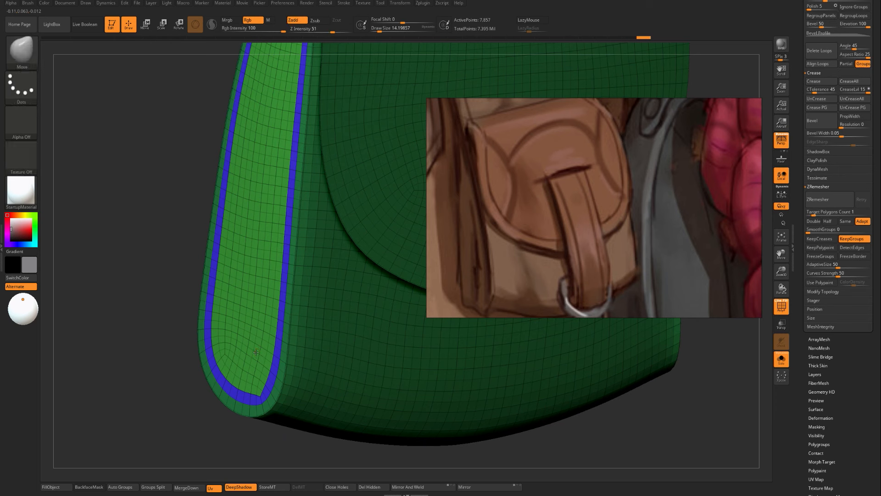
{"action": "left_click", "coordinate": [256, 352], "text": "ctrl"}
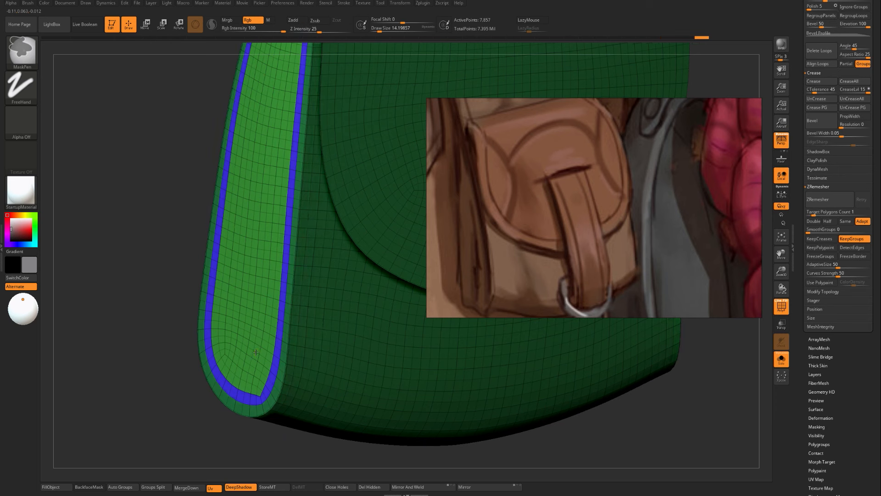
{"action": "left_click", "coordinate": [256, 352], "text": "ctrl"}
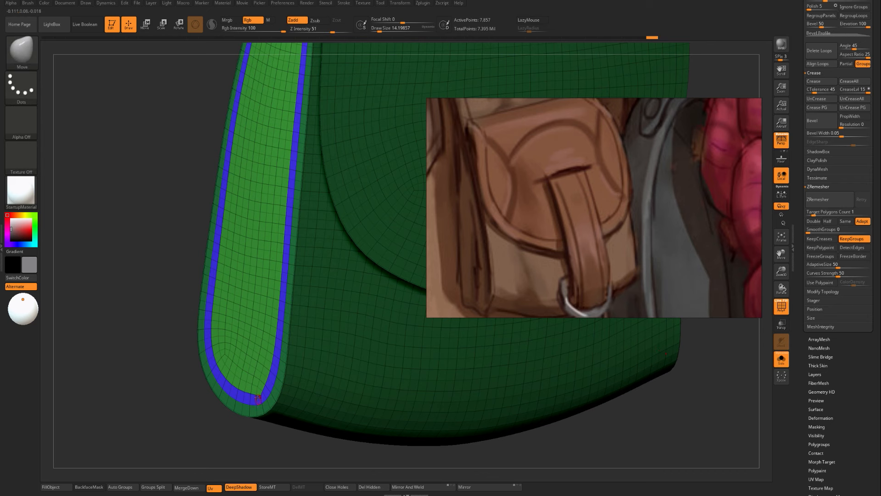
Move both side panel centres inward along X so the pouch sides are recessed.
{"action": "left_click_drag", "start_coordinate": [127, 412], "coordinate": [120, 401], "text": "shift"}
{"action": "key", "text": "w"}
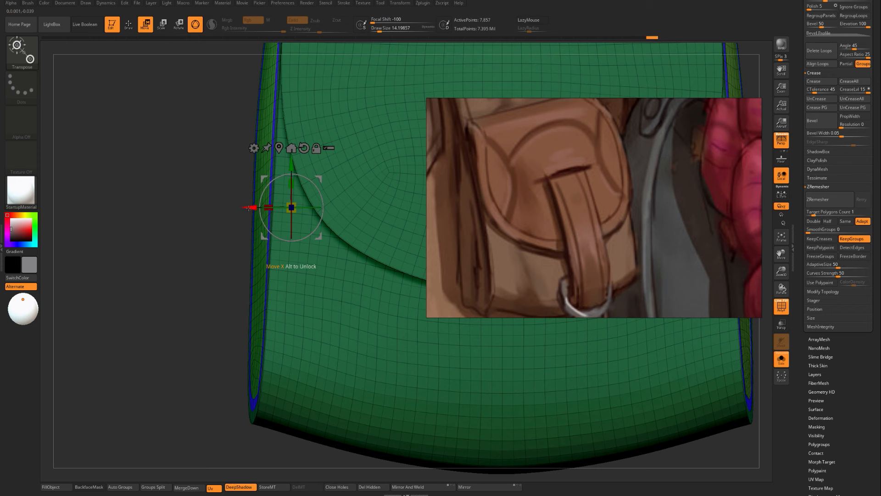
{"action": "left_click_drag", "start_coordinate": [250, 208], "coordinate": [268, 208]}
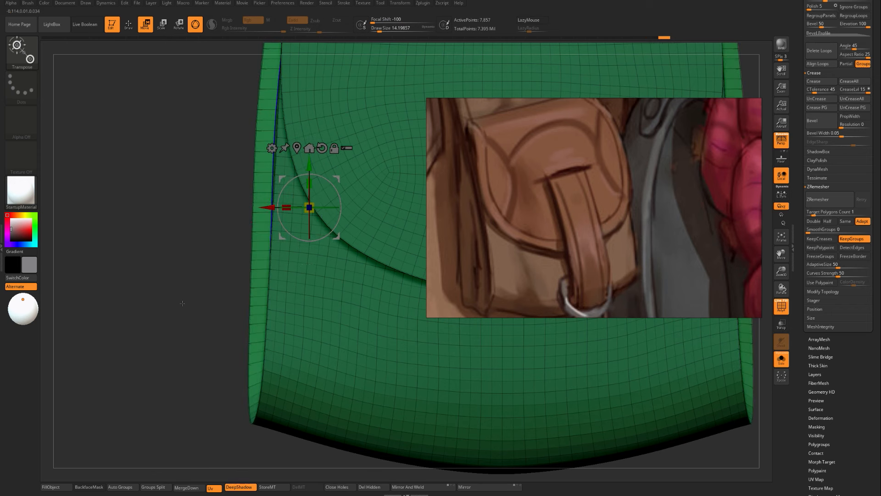
{"action": "left_click_drag", "start_coordinate": [220, 276], "coordinate": [272, 213]}
{"action": "key", "text": "q"}
{"action": "key", "text": "shift+f"}
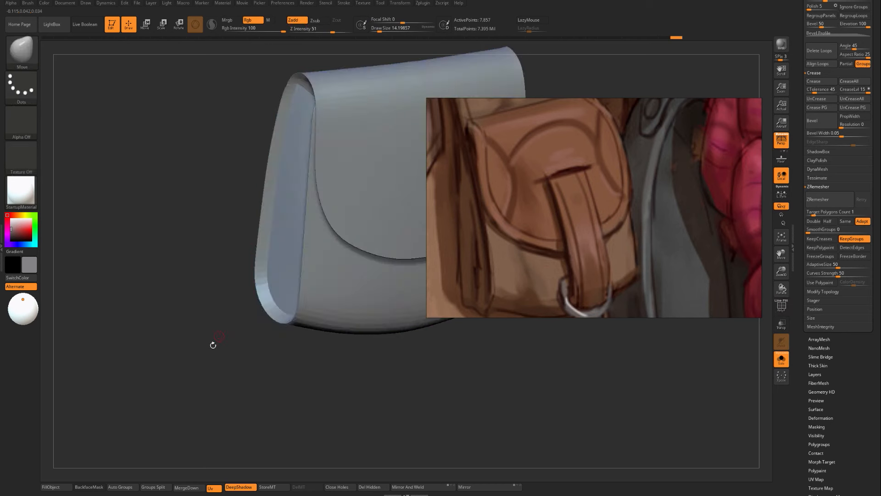
Switch the pouch to its lower subdivision level and merge its polygroups into a single one.
{"action": "mouse_move", "coordinate": [209, 348]}
{"action": "left_mouse_down"}
{"action": "mouse_move", "coordinate": [248, 342]}
{"action": "mouse_move", "coordinate": [215, 345]}
{"action": "mouse_move", "coordinate": [266, 256]}
{"action": "left_mouse_up"}
{"action": "key", "text": "shift+d"}
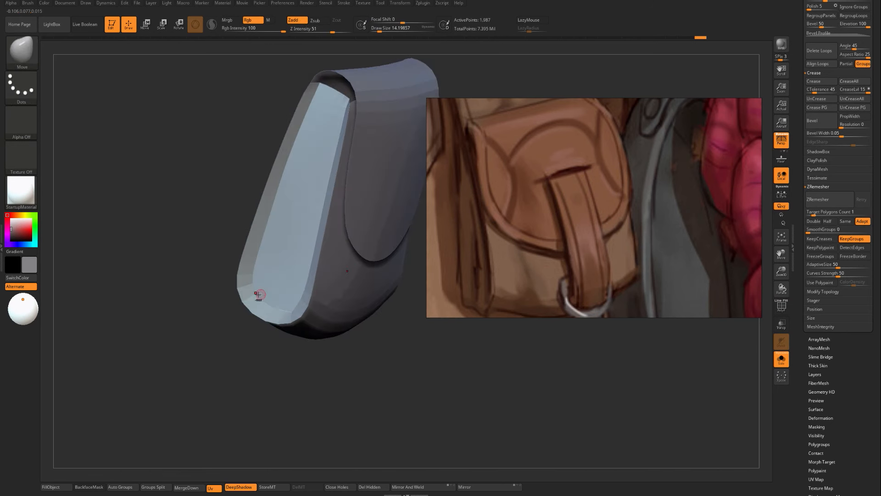
{"action": "key", "text": "shift+f"}
{"action": "left_click_drag", "start_coordinate": [203, 287], "coordinate": [182, 333]}
{"action": "key", "text": "shift+f"}
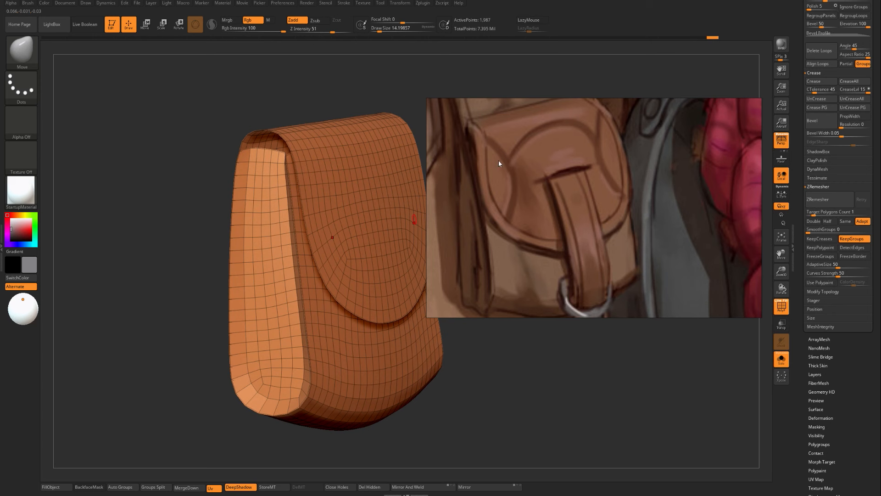
Run Auto Groups to split the pouch into separate flap, back and body polygroups, and return to the higher subdivision level.
{"action": "mouse_move", "coordinate": [134, 201]}
{"action": "left_mouse_down"}
{"action": "mouse_move", "coordinate": [145, 227]}
{"action": "mouse_move", "coordinate": [287, 187]}
{"action": "left_mouse_up"}
{"action": "left_click_drag", "start_coordinate": [183, 188], "coordinate": [261, 178]}
{"action": "key", "text": "s"}
{"action": "left_click_drag", "start_coordinate": [281, 168], "coordinate": [274, 166]}
{"action": "key", "text": "ctrl+z"}
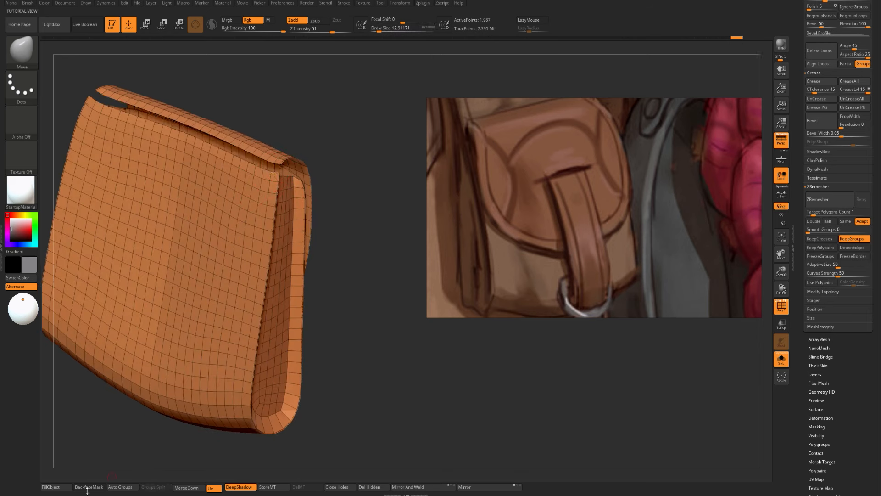
{"action": "left_click", "coordinate": [120, 488]}
{"action": "left_click_drag", "start_coordinate": [321, 330], "coordinate": [367, 317]}
{"action": "key", "text": "w"}
{"action": "scroll", "coordinate": [334, 317], "scroll_direction": "up", "scroll_amount": 3}
{"action": "left_click", "coordinate": [367, 317], "text": "ctrl+shift"}
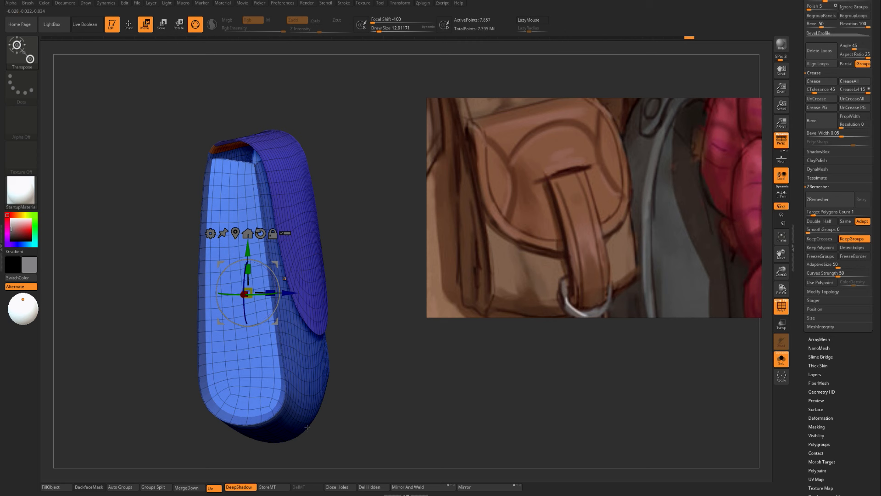
Store a morph target for the pouch, then isolate its body polygroup and step down one subdivision level.
{"action": "left_click", "coordinate": [268, 486]}
{"action": "key", "text": "q"}
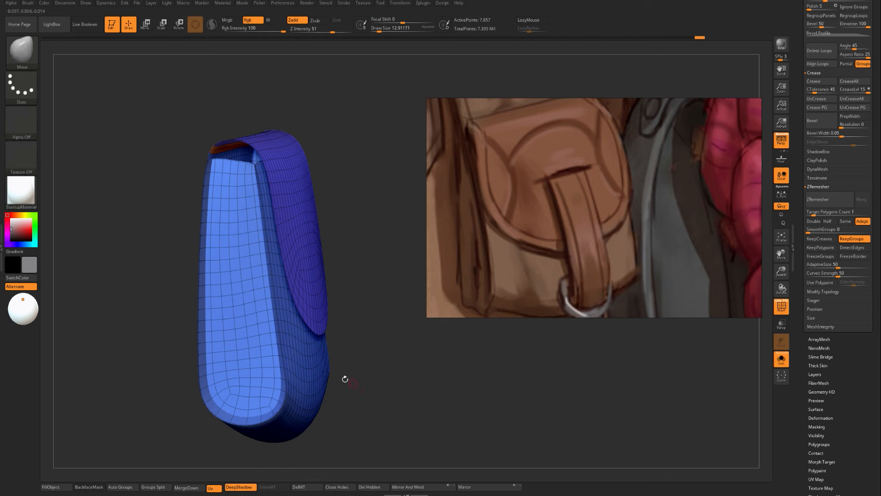
{"action": "key", "text": "ctrl"}
{"action": "left_click", "coordinate": [270, 361], "text": "ctrl+shift"}
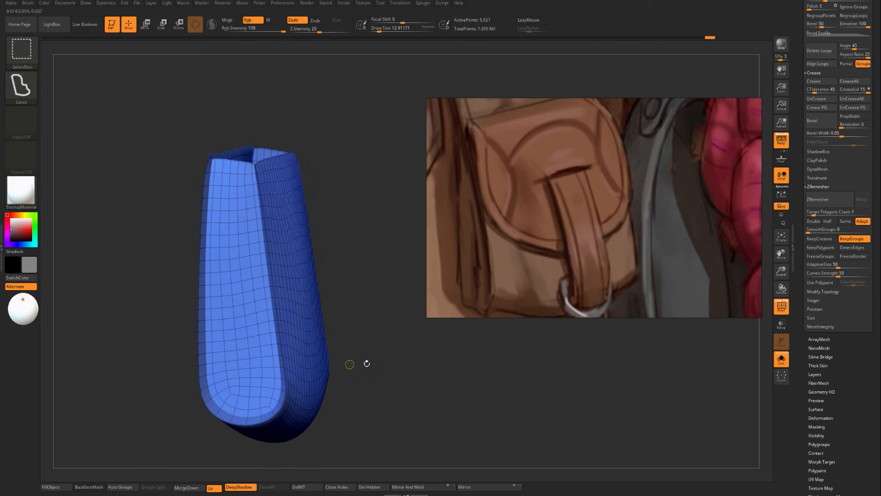
{"action": "mouse_move", "coordinate": [350, 364]}
{"action": "left_mouse_down"}
{"action": "mouse_move", "coordinate": [372, 360]}
{"action": "mouse_move", "coordinate": [364, 359]}
{"action": "left_mouse_up"}
{"action": "left_click_drag", "start_coordinate": [319, 298], "coordinate": [284, 229]}
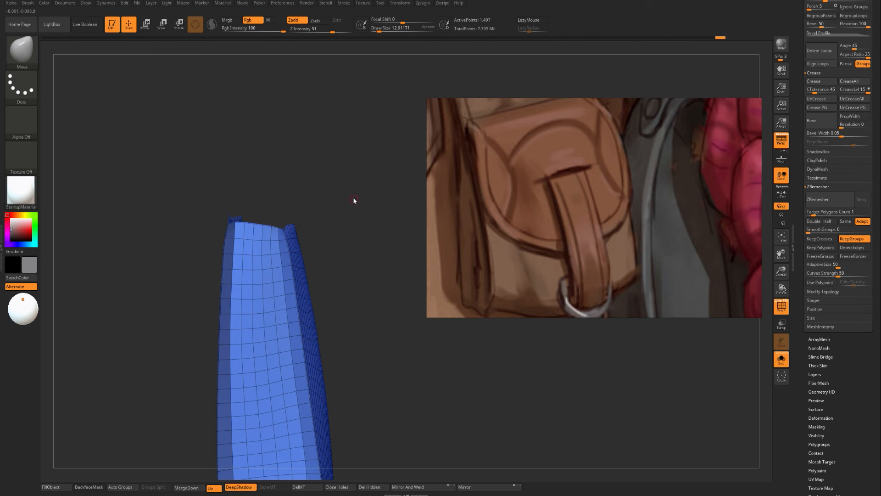
Lower the middle of the side panels' upper edge with the Move brush, using smaller draw sizes down to about 41.
{"action": "mouse_move", "coordinate": [354, 199]}
{"action": "left_mouse_down"}
{"action": "mouse_move", "coordinate": [379, 187]}
{"action": "mouse_move", "coordinate": [308, 255]}
{"action": "mouse_move", "coordinate": [315, 253]}
{"action": "left_mouse_up"}
{"action": "key", "text": "s"}
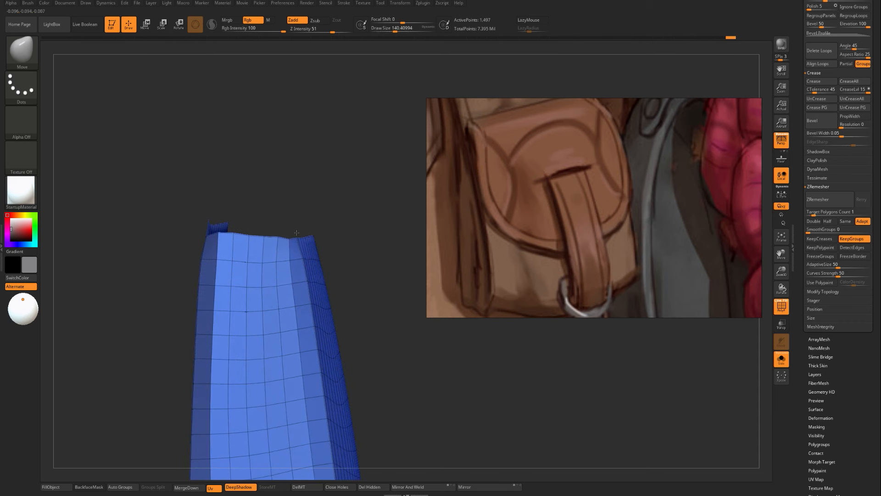
{"action": "key", "text": "s"}
{"action": "mouse_move", "coordinate": [239, 249]}
{"action": "left_mouse_down"}
{"action": "mouse_move", "coordinate": [226, 241]}
{"action": "mouse_move", "coordinate": [225, 271]}
{"action": "mouse_move", "coordinate": [254, 237]}
{"action": "mouse_move", "coordinate": [252, 267]}
{"action": "left_mouse_up"}
{"action": "key", "text": "s"}
{"action": "key", "text": "s"}
{"action": "key", "text": "s"}
{"action": "left_click_drag", "start_coordinate": [264, 252], "coordinate": [286, 252]}
{"action": "key", "text": "s"}
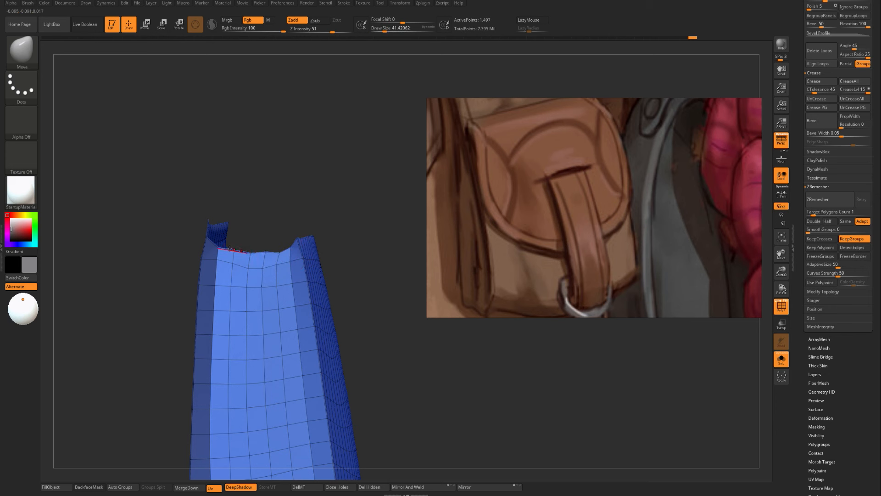
Refine the dip in the side panels' upper edge with the Move brush at a draw size of about 20.
{"action": "key", "text": "s"}
{"action": "mouse_move", "coordinate": [264, 275]}
{"action": "left_mouse_down"}
{"action": "mouse_move", "coordinate": [290, 251]}
{"action": "mouse_move", "coordinate": [303, 206]}
{"action": "left_mouse_up"}
{"action": "key", "text": "s"}
{"action": "key", "text": "s"}
{"action": "left_click_drag", "start_coordinate": [328, 234], "coordinate": [303, 207], "text": "alt"}
{"action": "mouse_move", "coordinate": [374, 257]}
{"action": "left_mouse_down"}
{"action": "mouse_move", "coordinate": [321, 259]}
{"action": "mouse_move", "coordinate": [365, 266]}
{"action": "mouse_move", "coordinate": [371, 257]}
{"action": "left_mouse_up"}
Switch to the TransposeCloth brush, moving the reference image out of the way, and dock the Dynamics settings beside the canvas.
{"action": "key", "text": "w"}
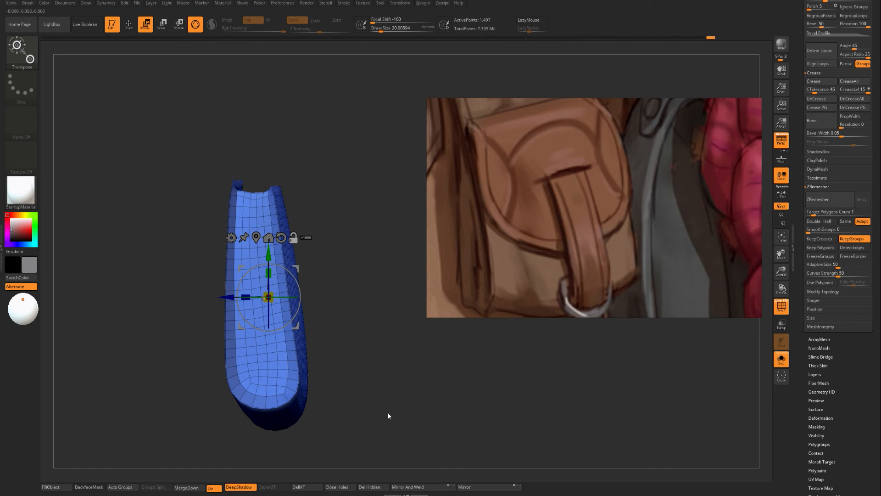
{"action": "left_click_drag", "start_coordinate": [388, 414], "coordinate": [408, 404]}
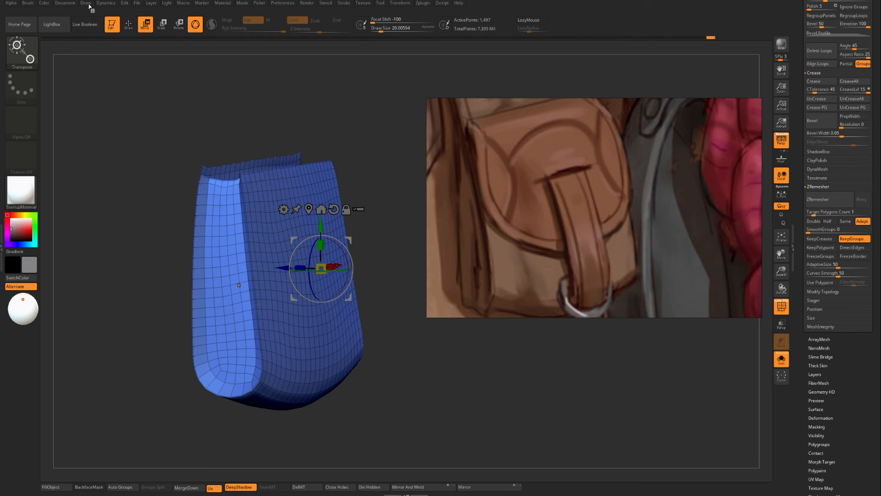
{"action": "left_click", "coordinate": [32, 56]}
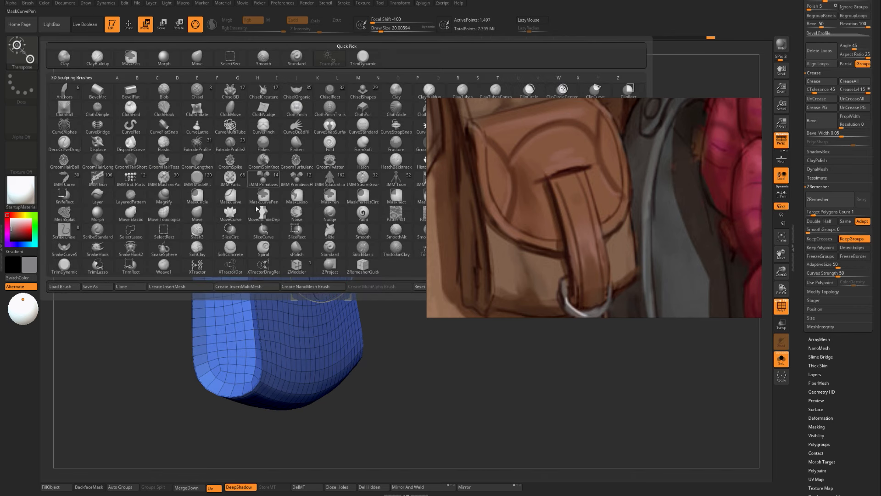
{"action": "mouse_move", "coordinate": [540, 240]}
{"action": "right_mouse_down"}
{"action": "mouse_move", "coordinate": [626, 263]}
{"action": "mouse_move", "coordinate": [730, 263]}
{"action": "right_mouse_up"}
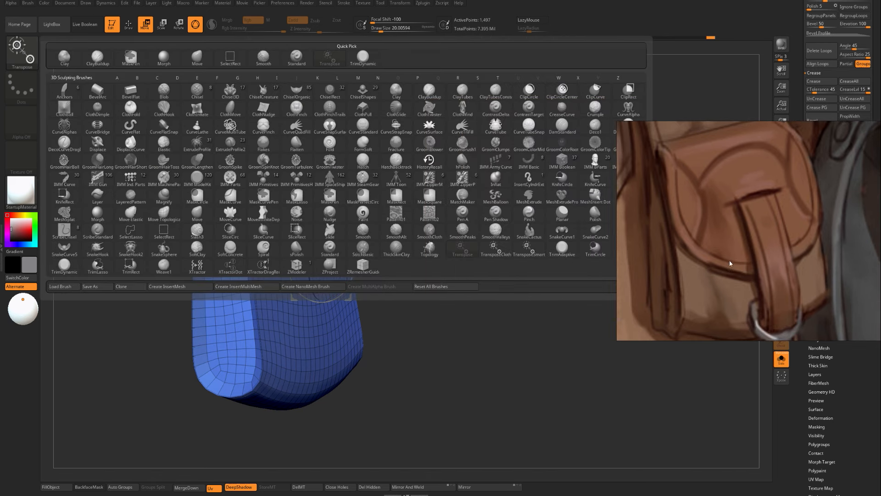
{"action": "left_click", "coordinate": [500, 249]}
{"action": "left_click", "coordinate": [106, 3]}
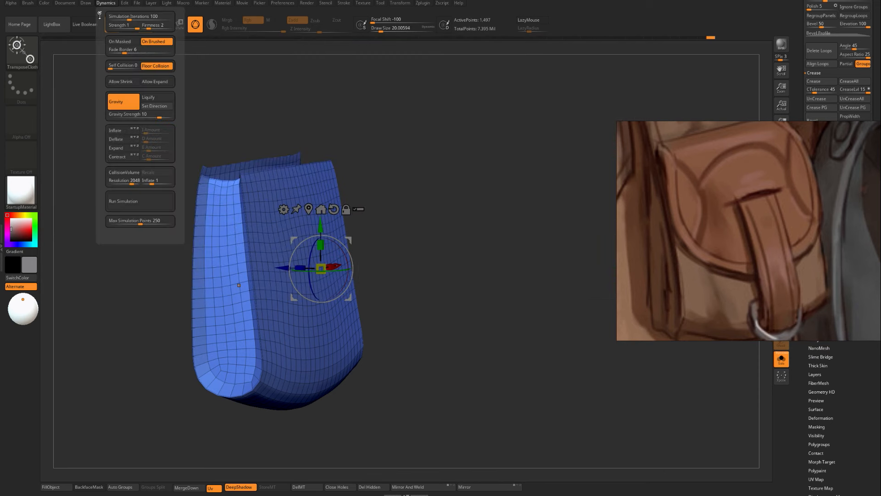
{"action": "left_click", "coordinate": [99, 14]}
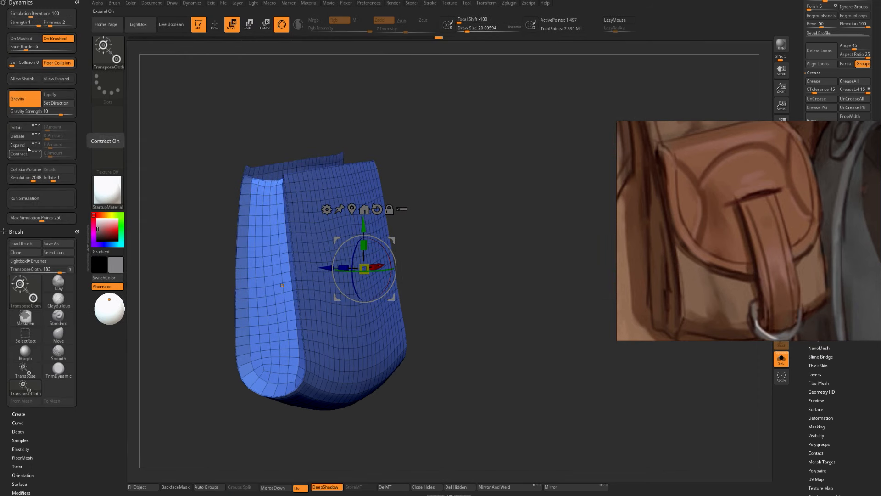
Enable Inflate at 0.2 and Expand at 0.3 for the cloth dynamics, and turn Gravity off.
{"action": "left_click", "coordinate": [19, 127]}
{"action": "left_click", "coordinate": [24, 148]}
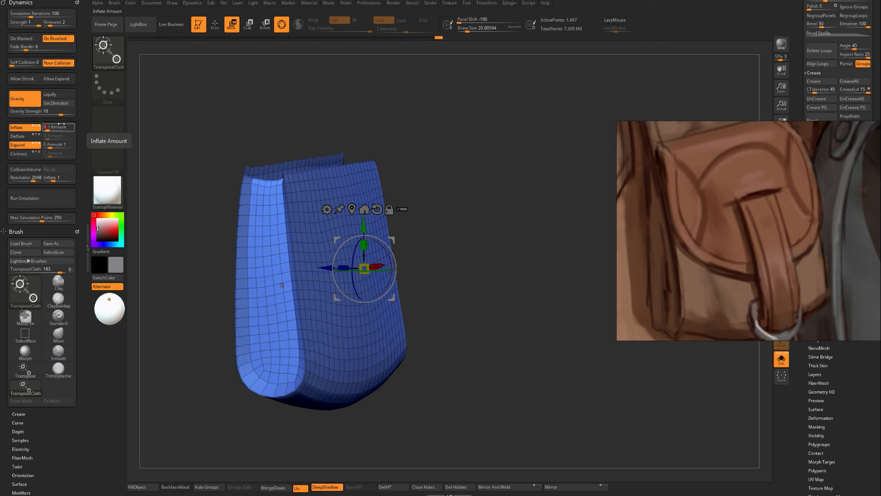
{"action": "left_click", "coordinate": [62, 145]}
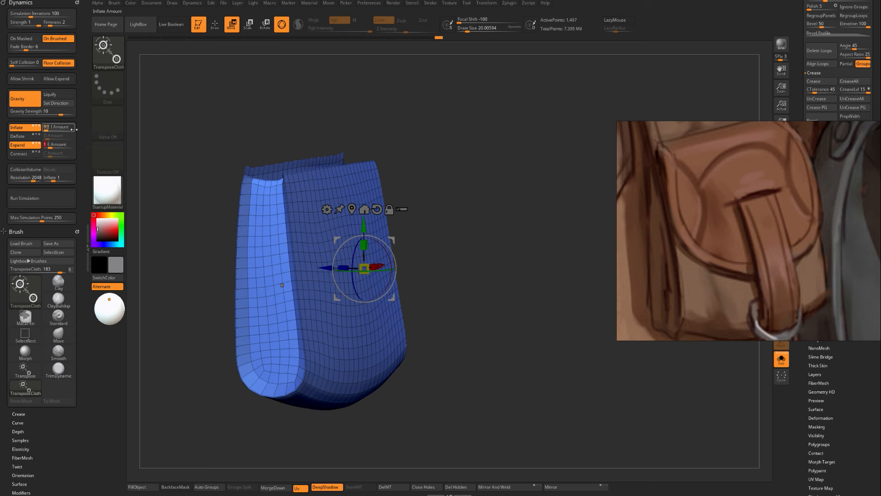
{"action": "type", "text": "0.3"}
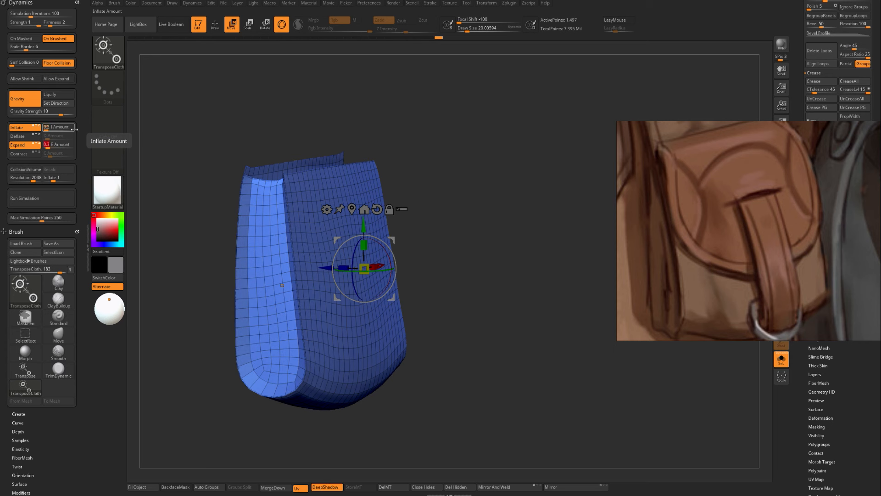
{"action": "key", "text": "Return"}
{"action": "left_click", "coordinate": [19, 99]}
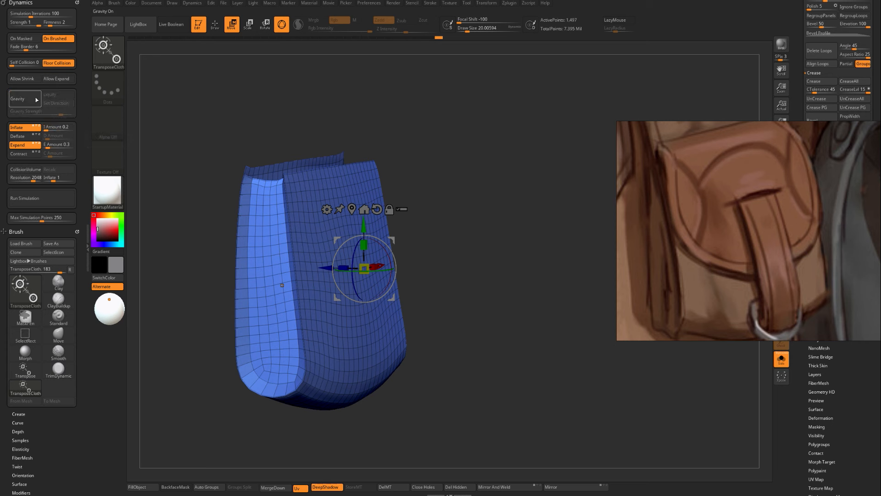
Run the cloth simulation on the pouch body, check the puffed shape from the side, and run it again.
{"action": "left_click", "coordinate": [51, 197]}
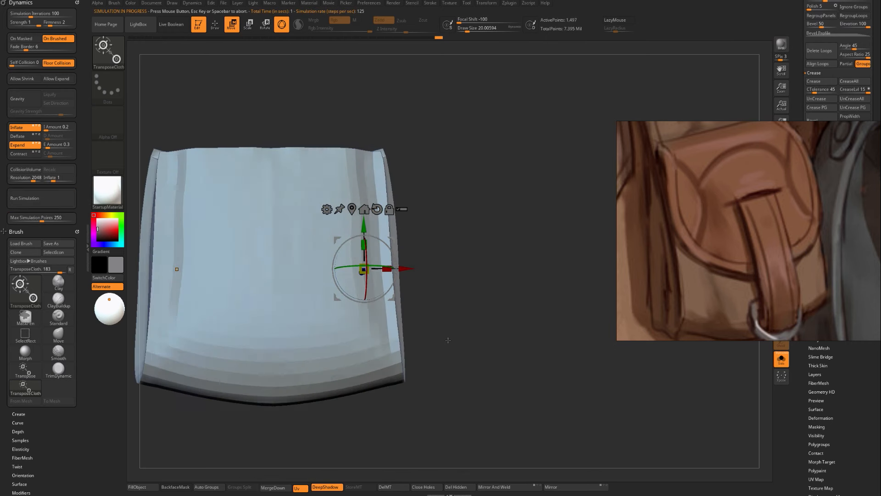
{"action": "left_click_drag", "start_coordinate": [448, 341], "coordinate": [464, 336]}
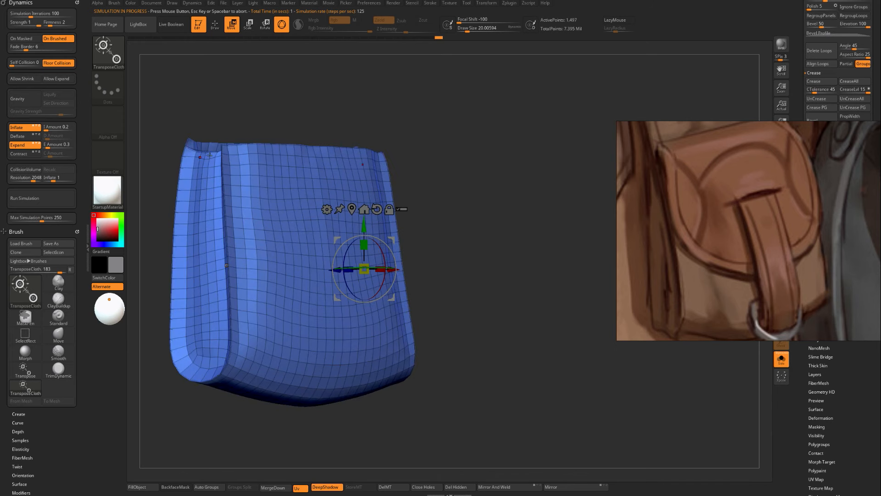
{"action": "left_click_drag", "start_coordinate": [458, 405], "coordinate": [501, 389], "text": "alt"}
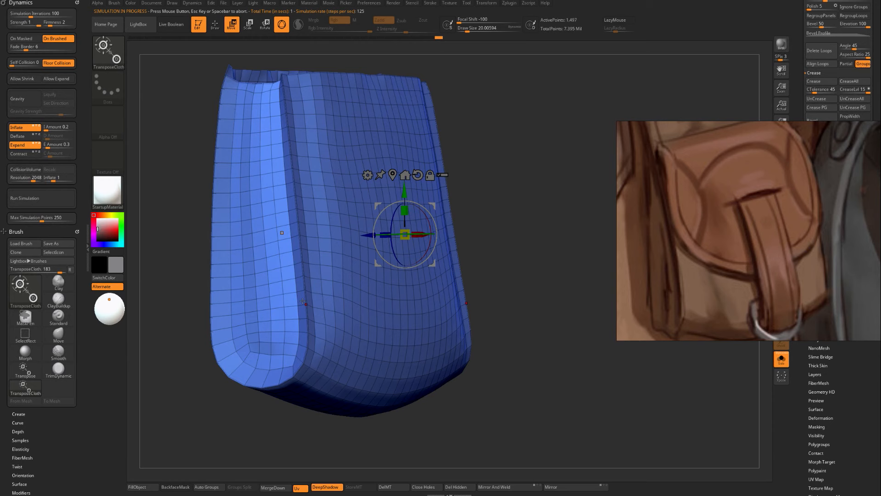
{"action": "left_click", "coordinate": [53, 197]}
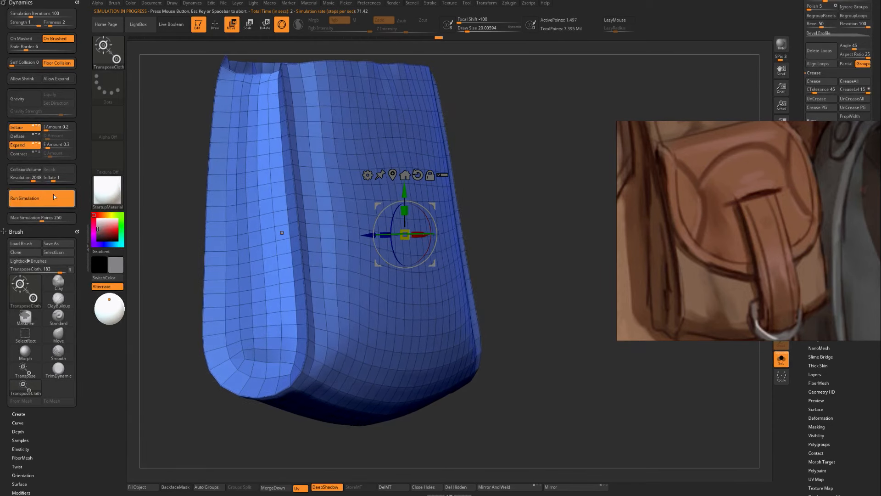
Stop the cloth simulation on the pouch body and reposition the transform gizmo on the pouch's side.
{"action": "left_click", "coordinate": [54, 197]}
{"action": "left_click_drag", "start_coordinate": [515, 362], "coordinate": [500, 303]}
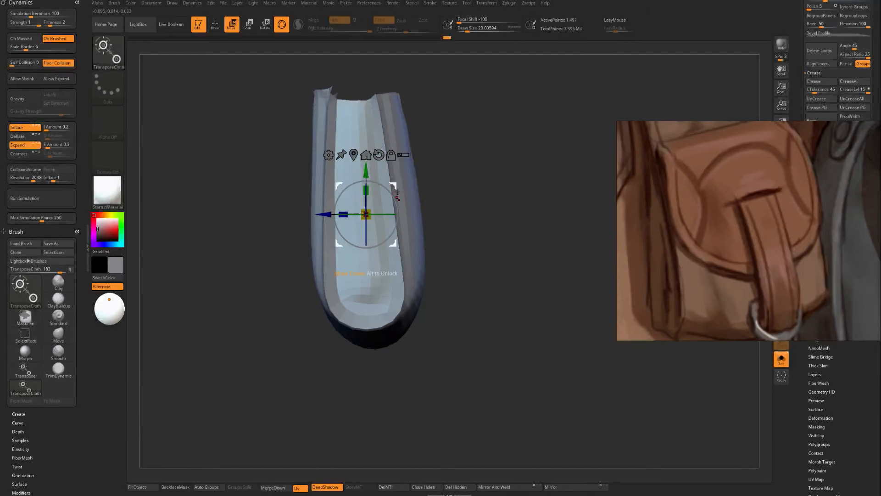
{"action": "left_click_drag", "start_coordinate": [393, 197], "coordinate": [393, 198]}
{"action": "left_click", "coordinate": [363, 212], "text": "alt"}
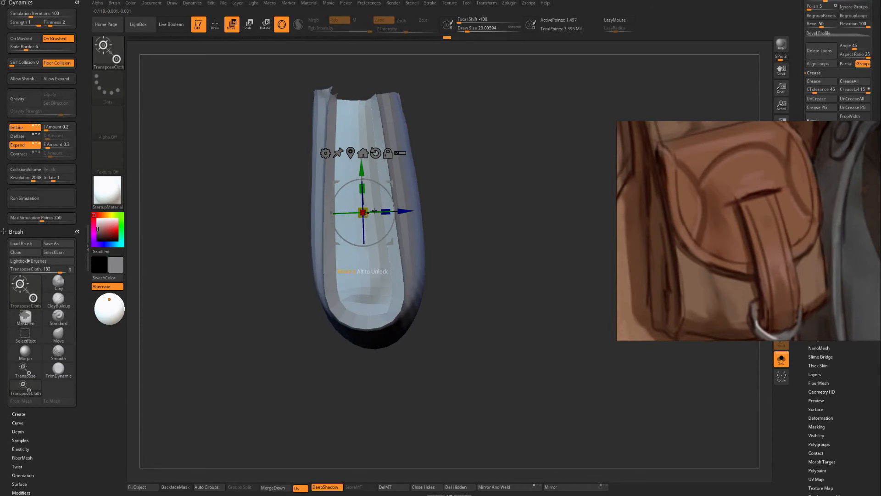
{"action": "left_click", "coordinate": [366, 214], "text": "alt"}
{"action": "left_click_drag", "start_coordinate": [323, 216], "coordinate": [281, 215], "text": "alt"}
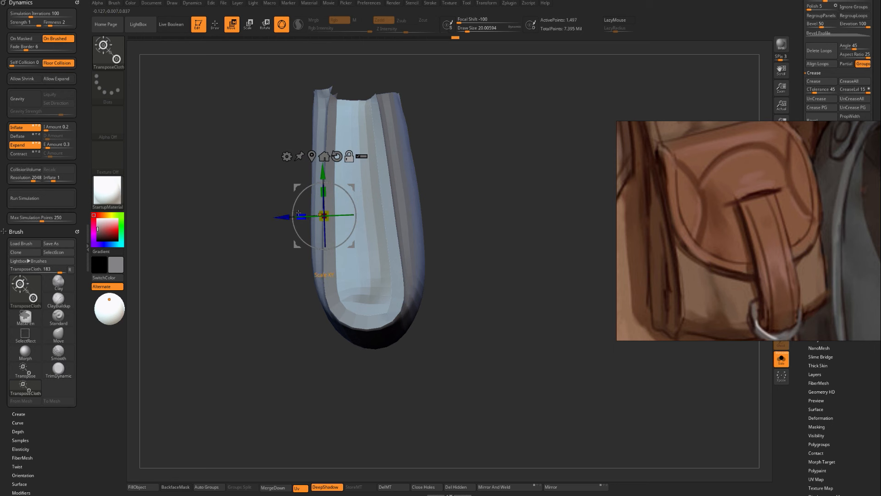
Try to squeeze the pouch body's depth with the cloth gizmo while Inflate and Expand are enabled.
{"action": "left_click_drag", "start_coordinate": [299, 214], "coordinate": [242, 238]}
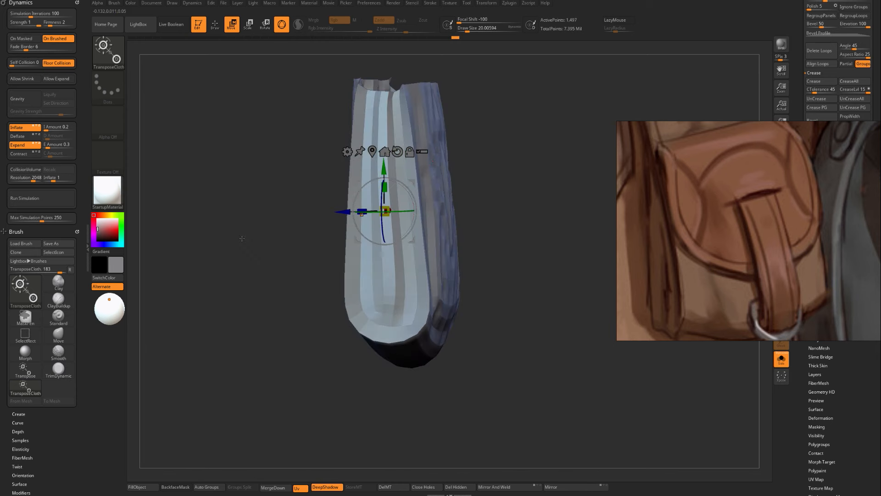
{"action": "left_click_drag", "start_coordinate": [375, 159], "coordinate": [426, 211]}
{"action": "left_click_drag", "start_coordinate": [365, 207], "coordinate": [354, 159]}
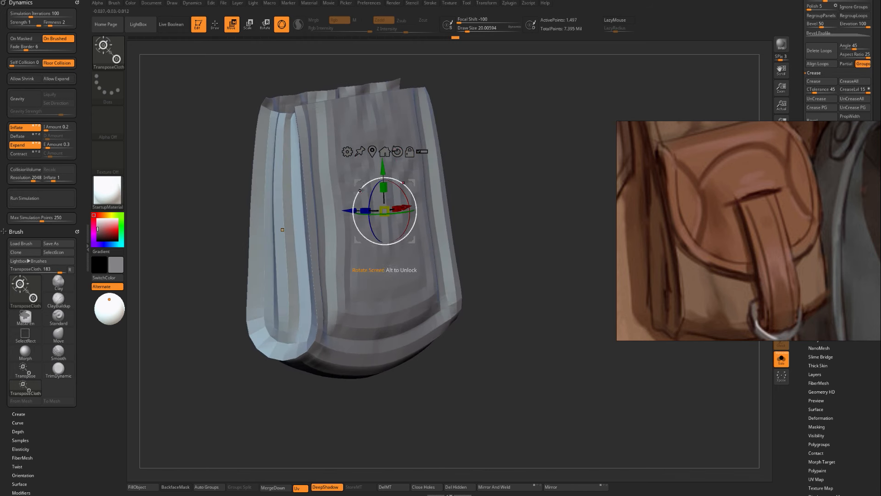
{"action": "key", "text": "ctrl+z"}
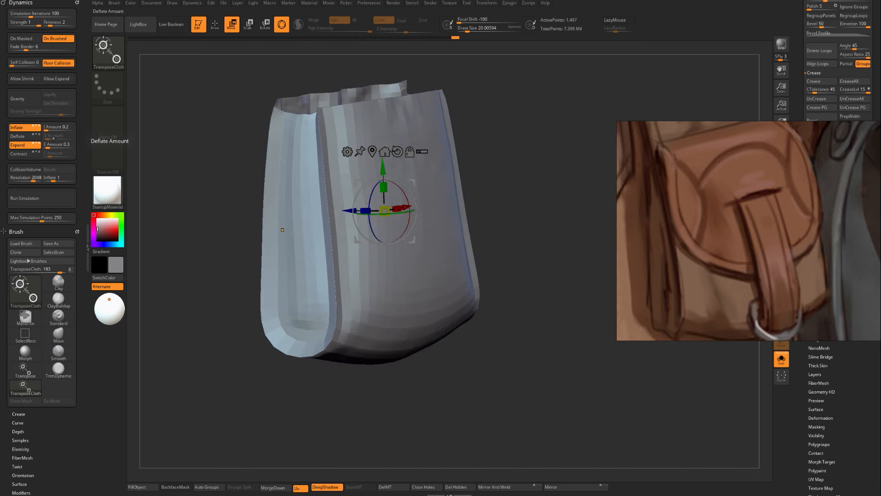
Turn off Inflate and Expand for the cloth dynamics and squeeze the pouch body slightly with the cloth gizmo.
{"action": "left_click", "coordinate": [20, 127]}
{"action": "left_click", "coordinate": [26, 145]}
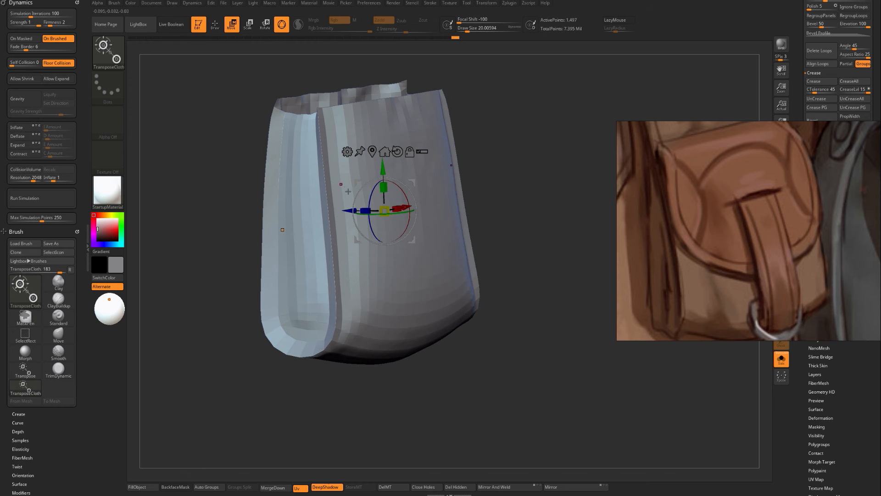
{"action": "left_click_drag", "start_coordinate": [370, 206], "coordinate": [287, 230]}
{"action": "left_click_drag", "start_coordinate": [373, 214], "coordinate": [416, 204]}
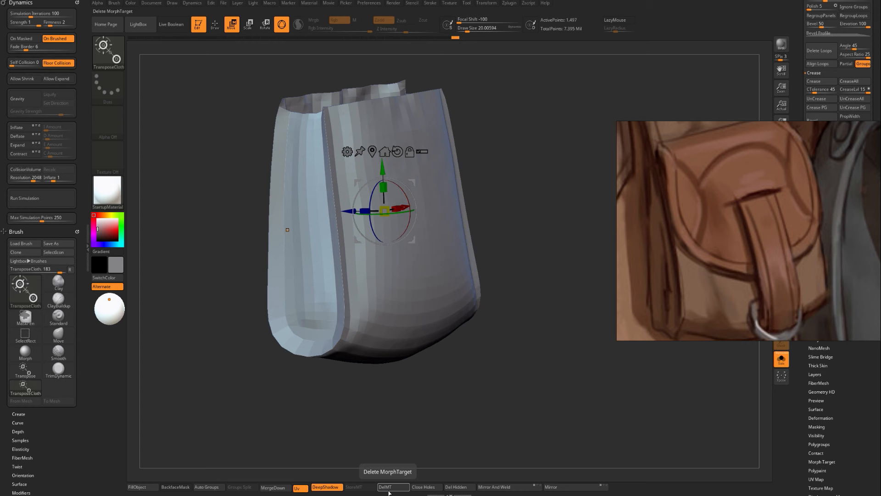
Try stronger cloth scalings of the pouch body's depth, checking the folds from two view angles.
{"action": "left_click", "coordinate": [388, 488]}
{"action": "left_click_drag", "start_coordinate": [405, 208], "coordinate": [406, 206]}
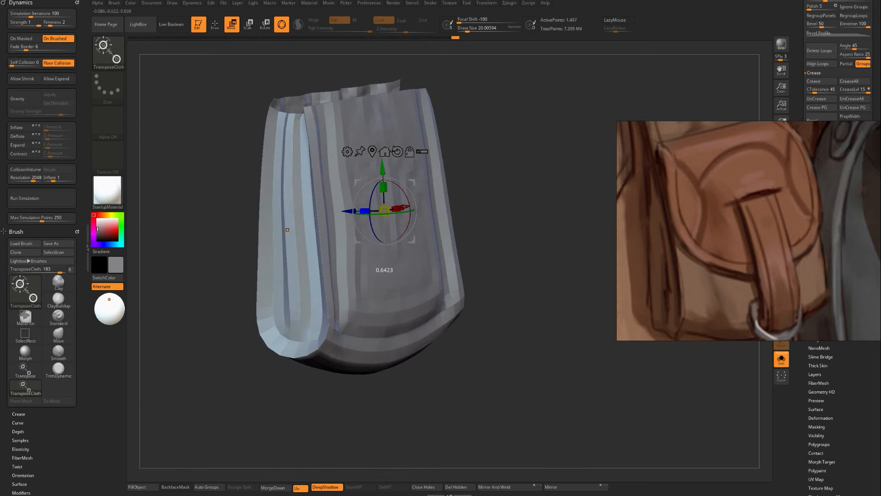
{"action": "key", "text": "ctrl+z"}
{"action": "key", "text": "ctrl+z"}
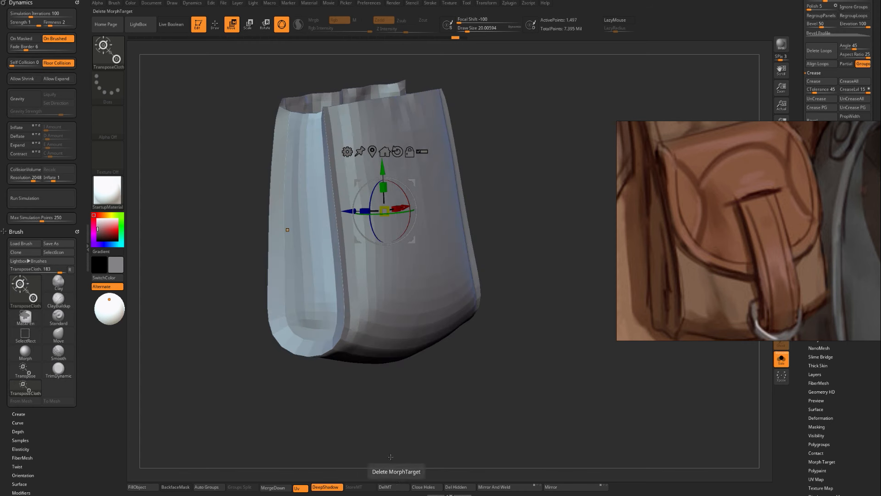
{"action": "left_click_drag", "start_coordinate": [218, 306], "coordinate": [432, 195]}
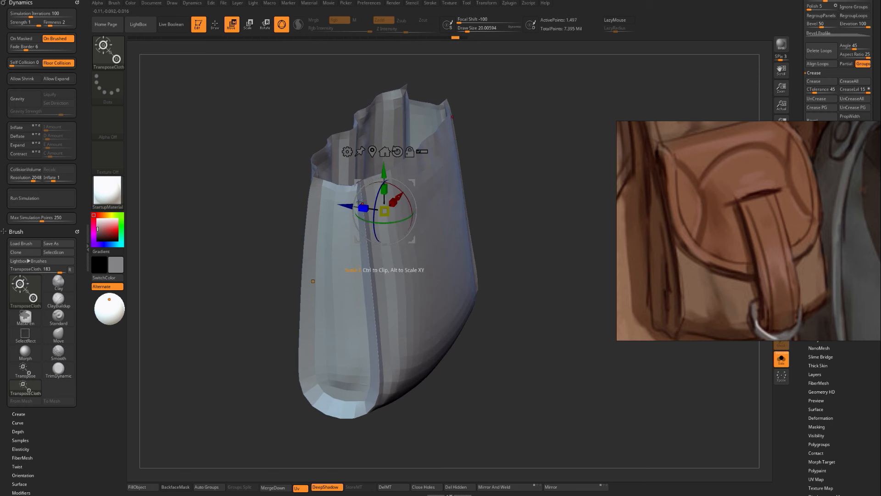
{"action": "left_click_drag", "start_coordinate": [363, 209], "coordinate": [389, 203]}
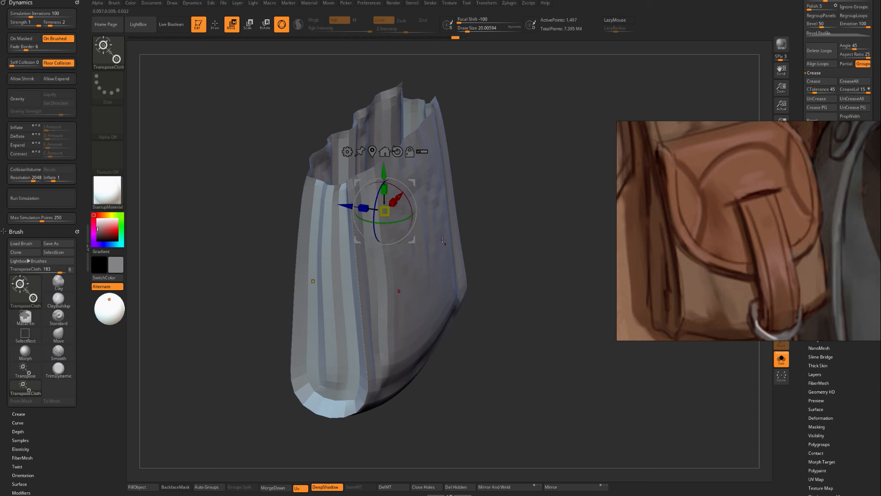
{"action": "key", "text": "ctrl+z"}
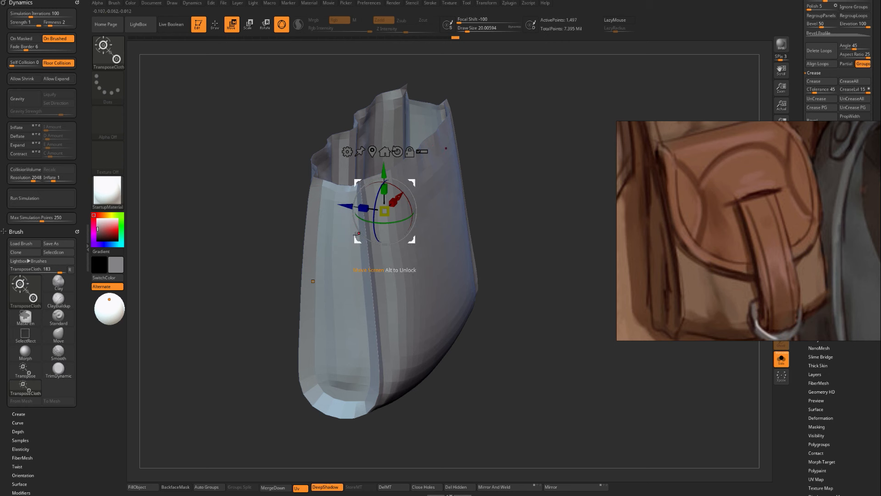
Squeeze the pouch body along Z with TransposeCloth to form folds, and switch back to the Move brush.
{"action": "left_click_drag", "start_coordinate": [360, 208], "coordinate": [390, 273]}
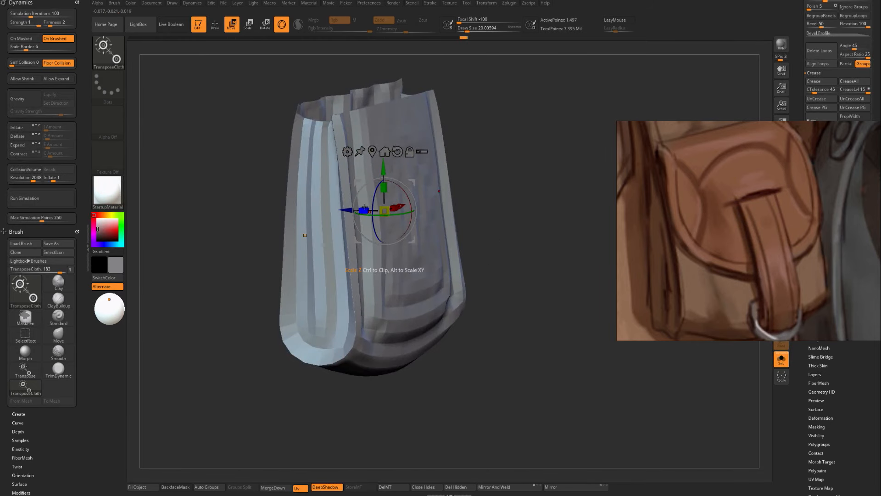
{"action": "left_click_drag", "start_coordinate": [364, 208], "coordinate": [387, 209]}
{"action": "key", "text": "q"}
{"action": "key", "text": "b"}
{"action": "key", "text": "m"}
{"action": "key", "text": "v"}
{"action": "left_click_drag", "start_coordinate": [198, 170], "coordinate": [250, 210]}
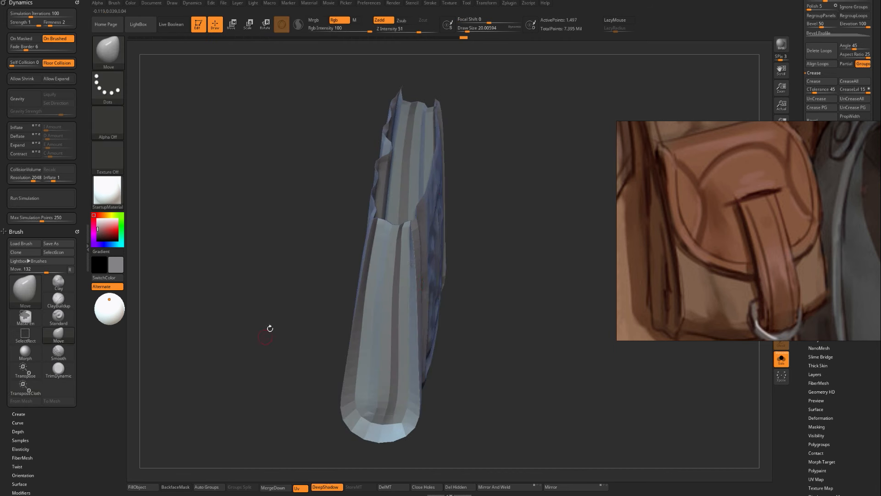
{"action": "left_click_drag", "start_coordinate": [270, 328], "coordinate": [407, 402]}
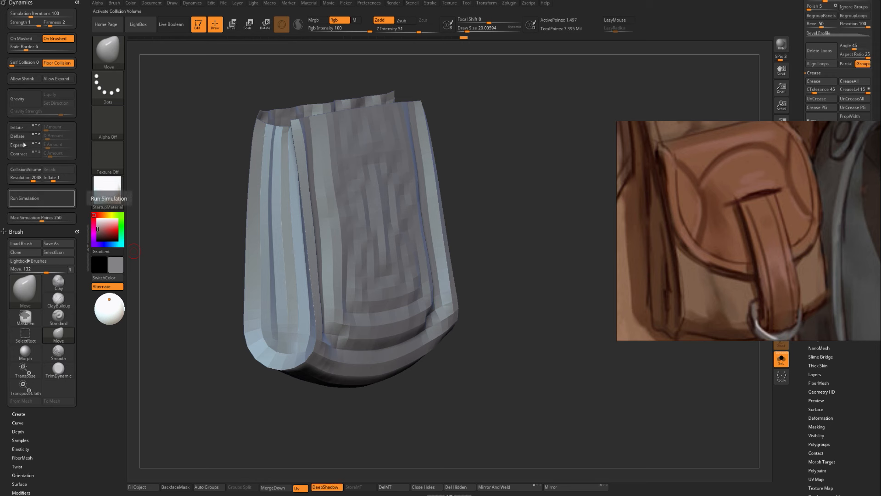
Enable Inflate at 0.2 and Expand at 0.3, run the cloth simulation on the squeezed pouch, and undo the result.
{"action": "left_click", "coordinate": [18, 127]}
{"action": "left_click", "coordinate": [21, 145]}
{"action": "left_click", "coordinate": [51, 200]}
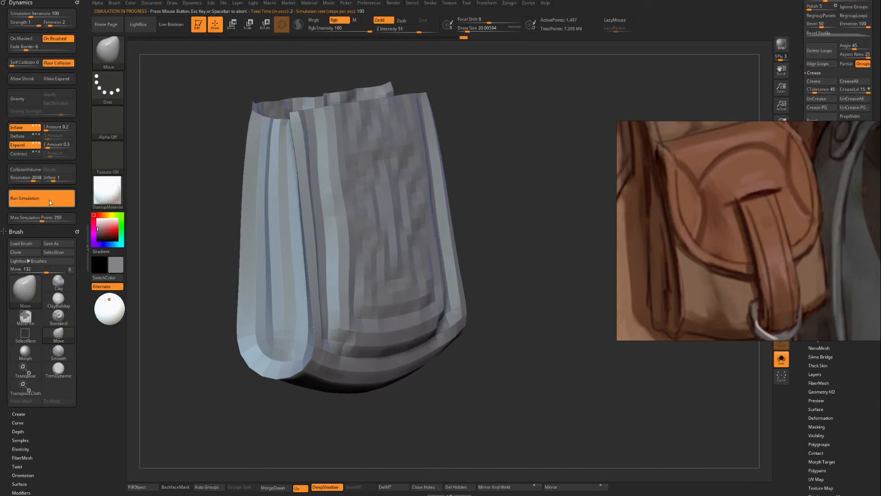
{"action": "left_click", "coordinate": [345, 300]}
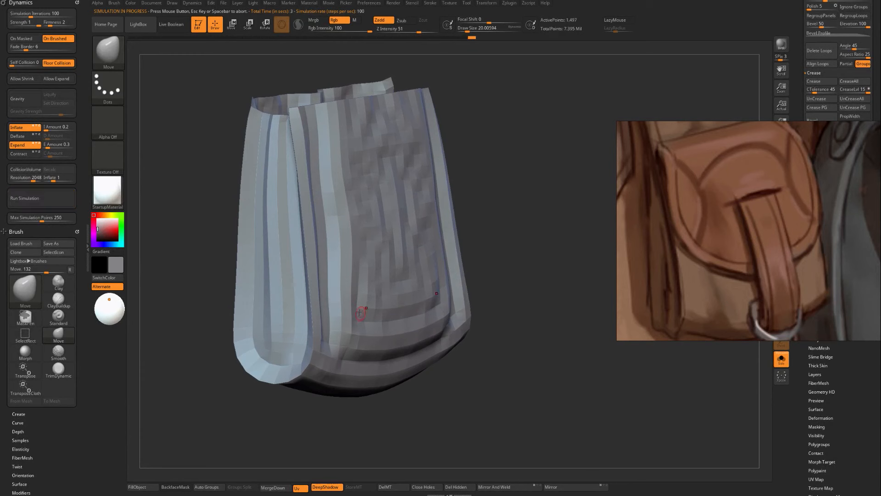
{"action": "key", "text": "ctrl+z"}
Turn Expand off, rerun the cloth simulation on the pouch body with Inflate only, and go up one subdivision level.
{"action": "left_click", "coordinate": [21, 145]}
{"action": "left_click", "coordinate": [44, 199]}
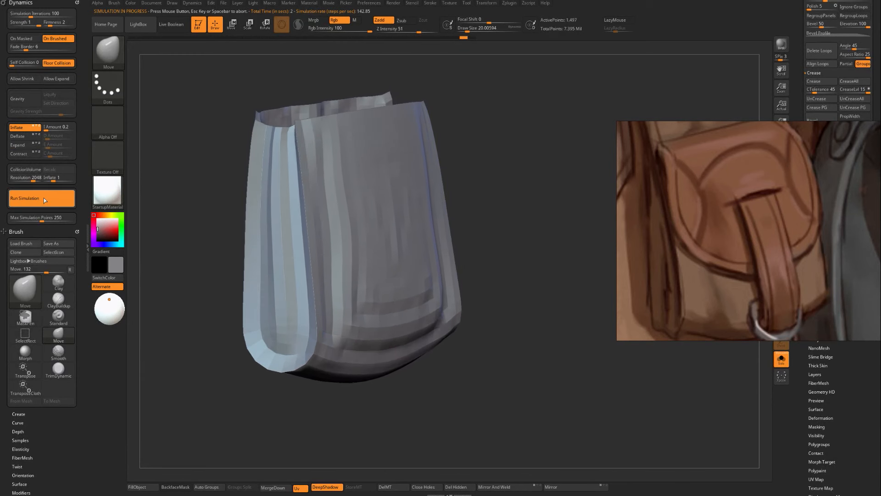
{"action": "left_click", "coordinate": [580, 334]}
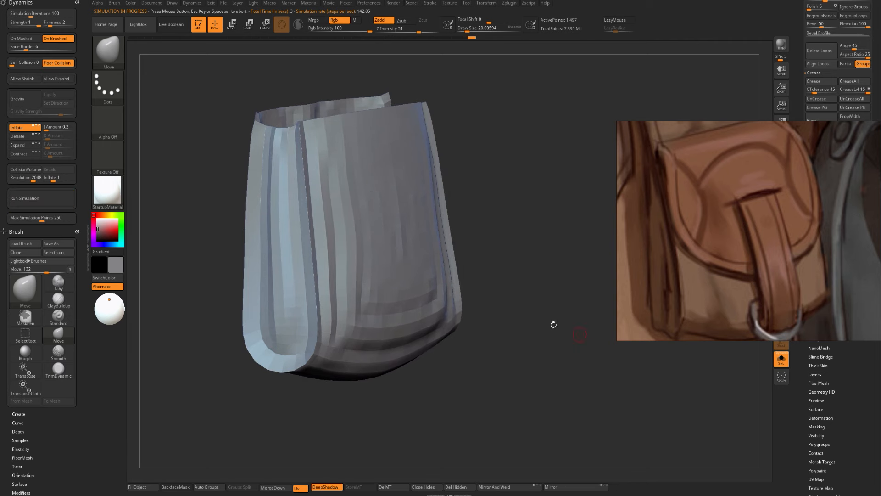
{"action": "left_click_drag", "start_coordinate": [554, 324], "coordinate": [549, 304]}
{"action": "key", "text": "d"}
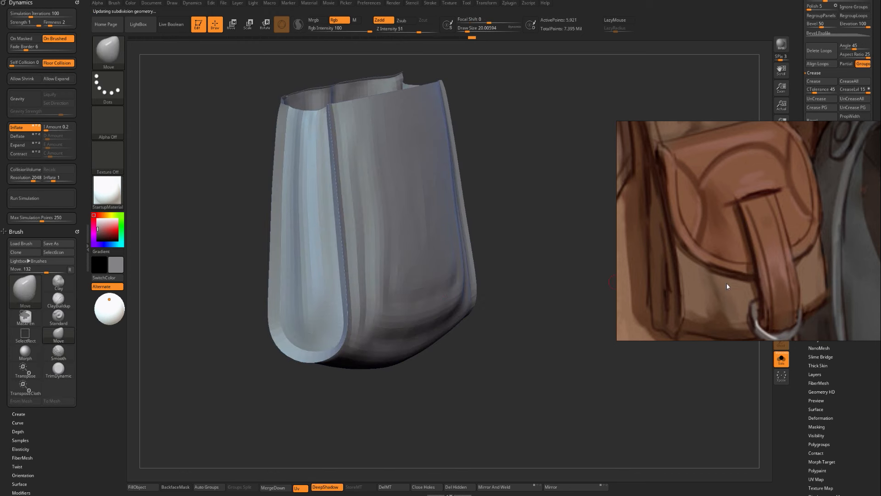
Hide the strip bordering the pouch's side panel with polyframe shown, apply Auto Groups to the visible parts, and unhide everything.
{"action": "scroll", "coordinate": [844, 401], "scroll_direction": "down", "scroll_amount": 5}
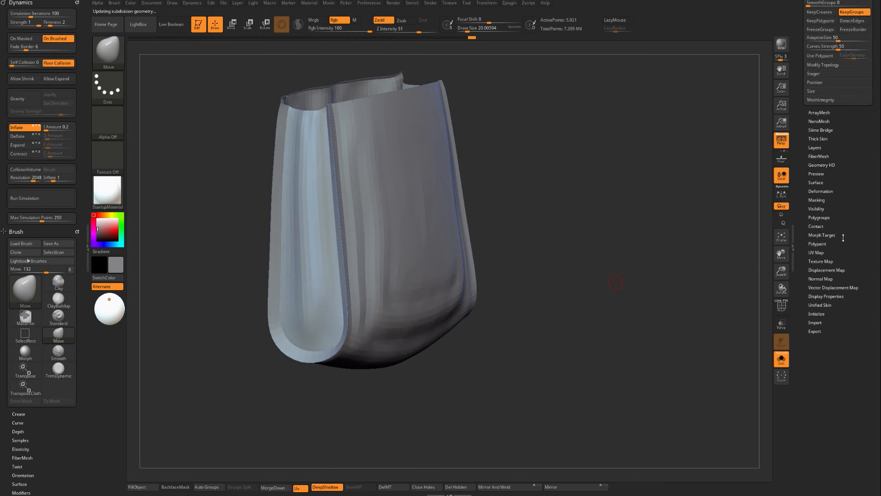
{"action": "left_click", "coordinate": [822, 235], "text": "shift"}
{"action": "key", "text": "shift+f"}
{"action": "mouse_move", "coordinate": [600, 252]}
{"action": "left_mouse_down"}
{"action": "mouse_move", "coordinate": [633, 261]}
{"action": "mouse_move", "coordinate": [614, 275]}
{"action": "mouse_move", "coordinate": [458, 244]}
{"action": "mouse_move", "coordinate": [612, 252]}
{"action": "mouse_move", "coordinate": [489, 180]}
{"action": "left_mouse_up"}
{"action": "key", "text": "ctrl+shift"}
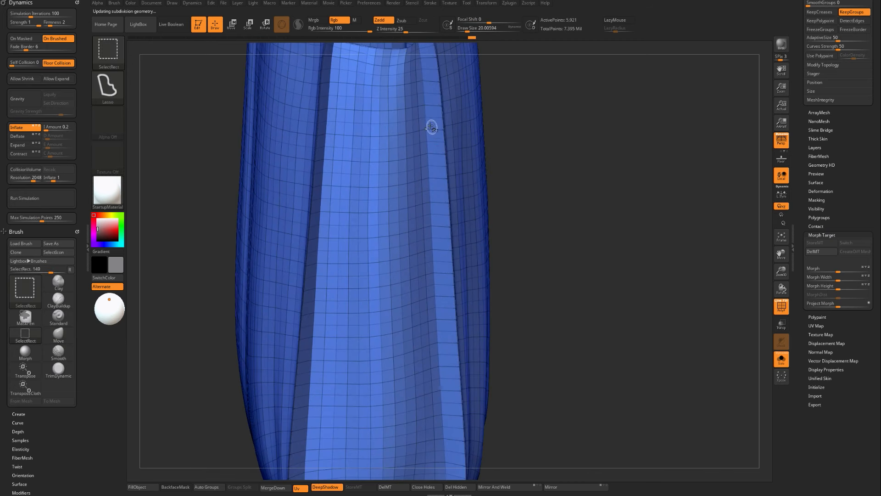
{"action": "left_click", "coordinate": [431, 128], "text": "ctrl+shift"}
{"action": "key", "text": "f"}
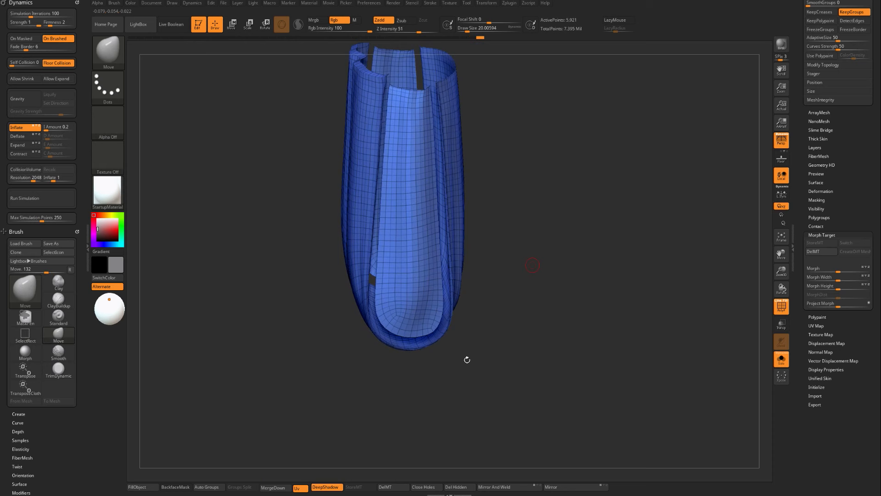
{"action": "left_click", "coordinate": [216, 487]}
{"action": "left_click", "coordinate": [439, 381], "text": "ctrl+shift"}
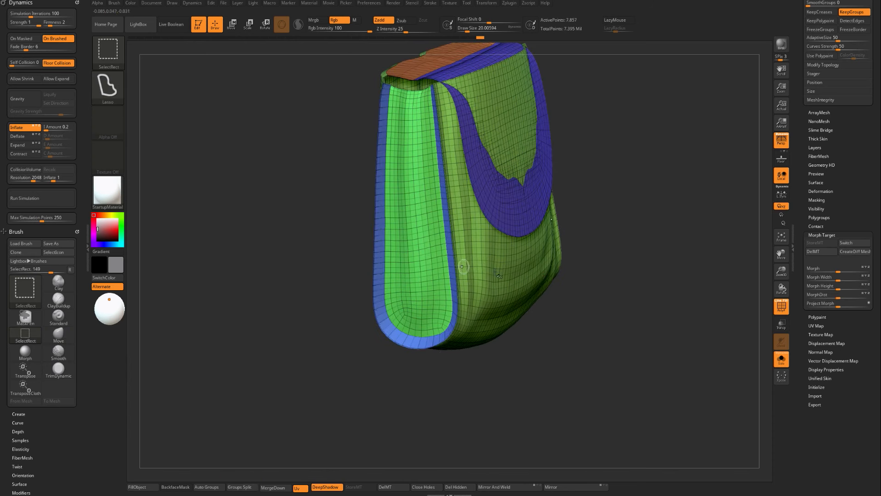
Isolate the pouch body's main polygroup, smooth it with Polish By Groups, and turn off the polyframe.
{"action": "left_click", "coordinate": [483, 271], "text": "ctrl+shift"}
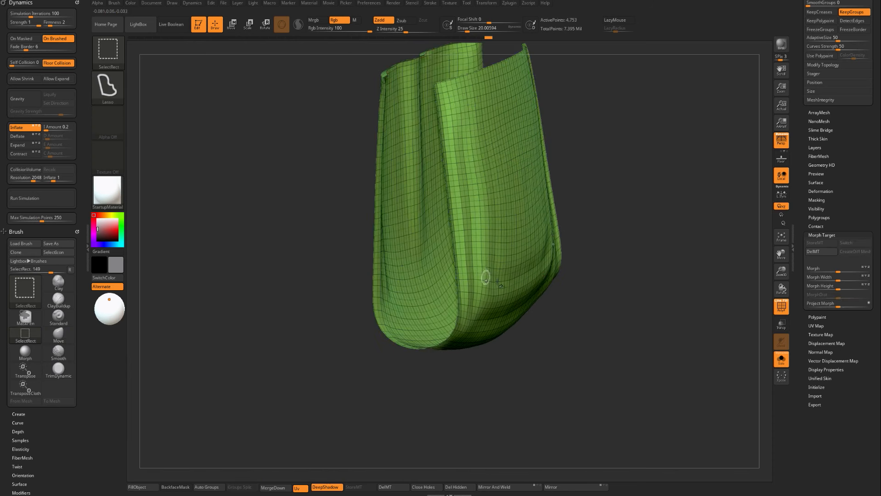
{"action": "left_click", "coordinate": [820, 191]}
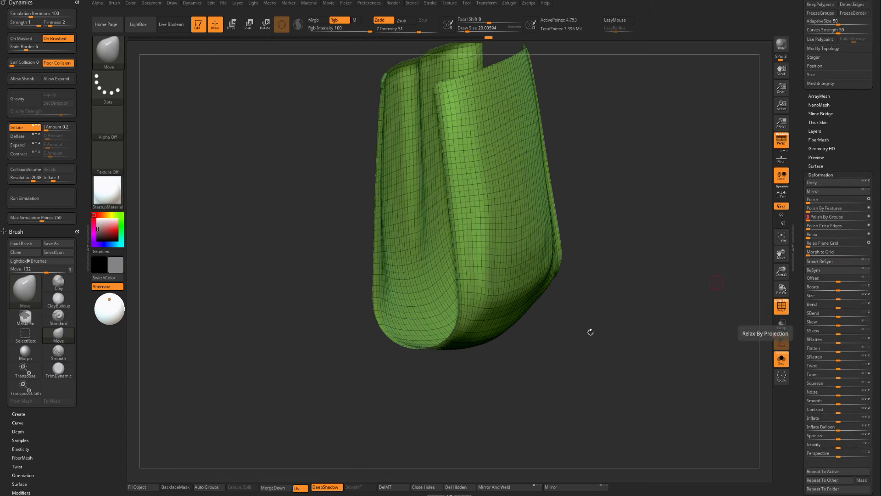
{"action": "left_click_drag", "start_coordinate": [586, 343], "coordinate": [306, 372]}
{"action": "key", "text": "shift+f"}
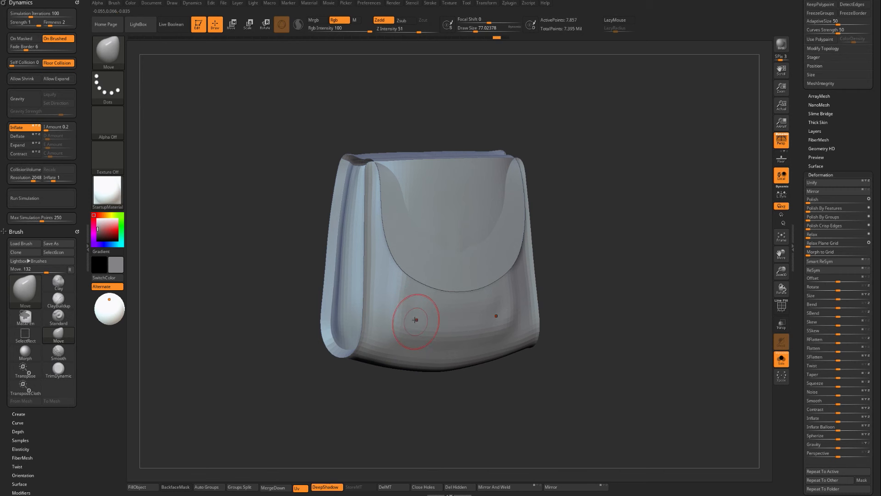
Hide the pouch's front flap and enlarge the Move brush's draw size to about 120.
{"action": "mouse_move", "coordinate": [417, 251]}
{"action": "left_mouse_down", "text": "ctrl+shift"}
{"action": "mouse_move", "coordinate": [401, 363]}
{"action": "mouse_move", "coordinate": [398, 344]}
{"action": "left_mouse_up", "text": "ctrl+shift"}
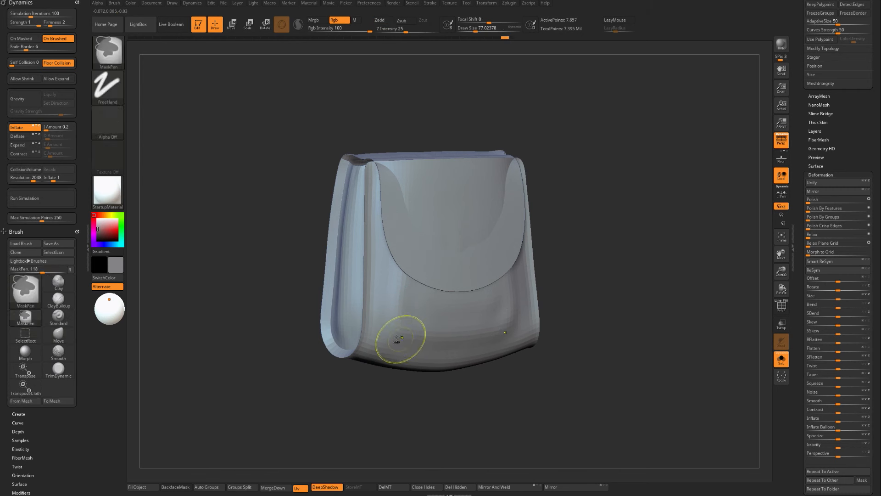
{"action": "left_click", "coordinate": [427, 251], "text": "ctrl+shift"}
{"action": "left_click", "coordinate": [304, 311], "text": "ctrl+shift"}
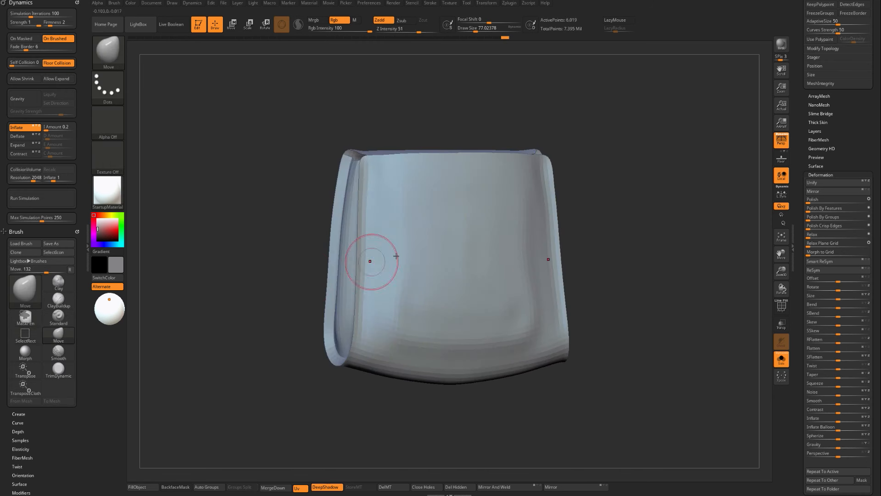
{"action": "key", "text": "s"}
{"action": "left_click_drag", "start_coordinate": [403, 246], "coordinate": [427, 246]}
{"action": "left_click_drag", "start_coordinate": [292, 249], "coordinate": [359, 216]}
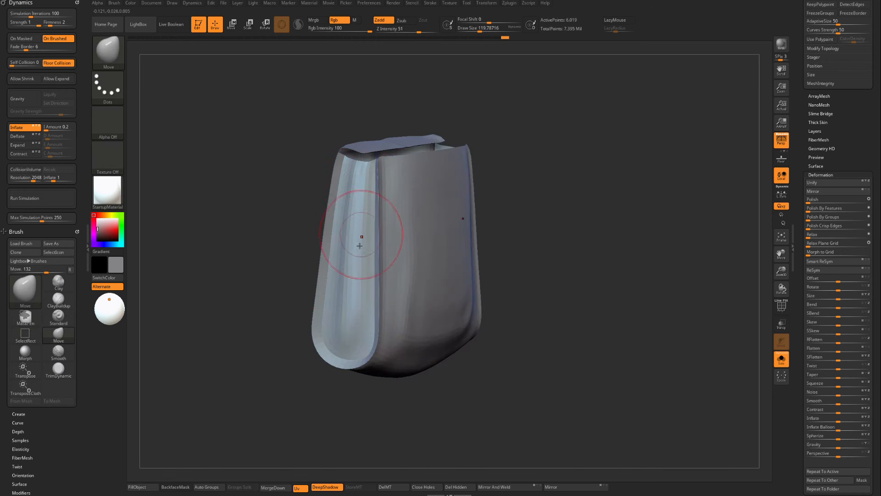
Turn on the polyframe over the pouch body and reduce the brush's draw size to about 12.
{"action": "mouse_move", "coordinate": [281, 342]}
{"action": "left_mouse_down"}
{"action": "mouse_move", "coordinate": [288, 321]}
{"action": "mouse_move", "coordinate": [289, 337]}
{"action": "left_mouse_up"}
{"action": "left_click_drag", "start_coordinate": [328, 373], "coordinate": [387, 317]}
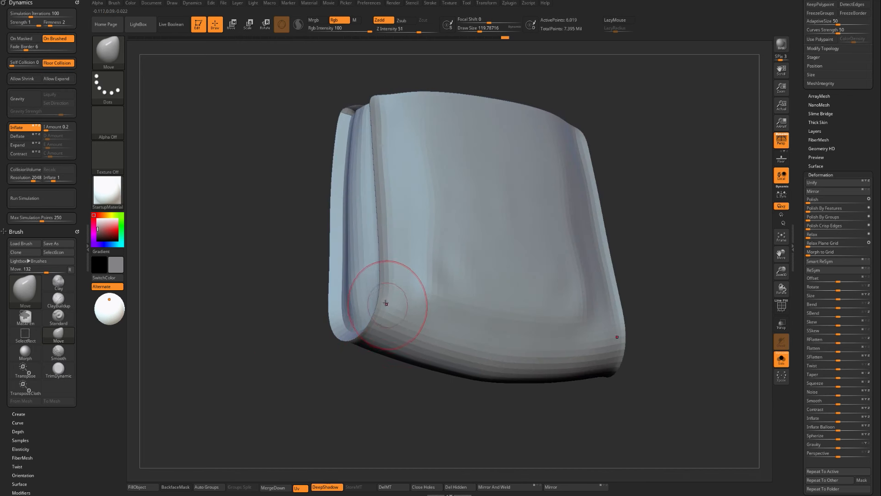
{"action": "left_click_drag", "start_coordinate": [283, 367], "coordinate": [379, 320]}
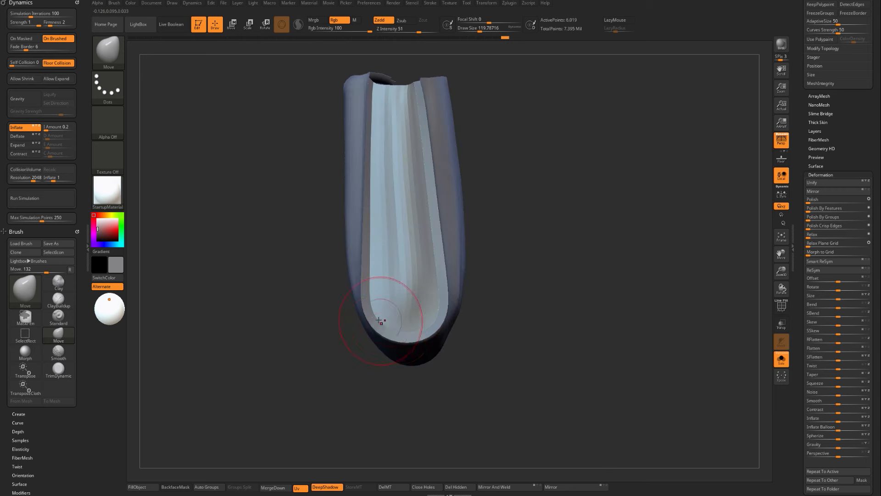
{"action": "key", "text": "shift+f"}
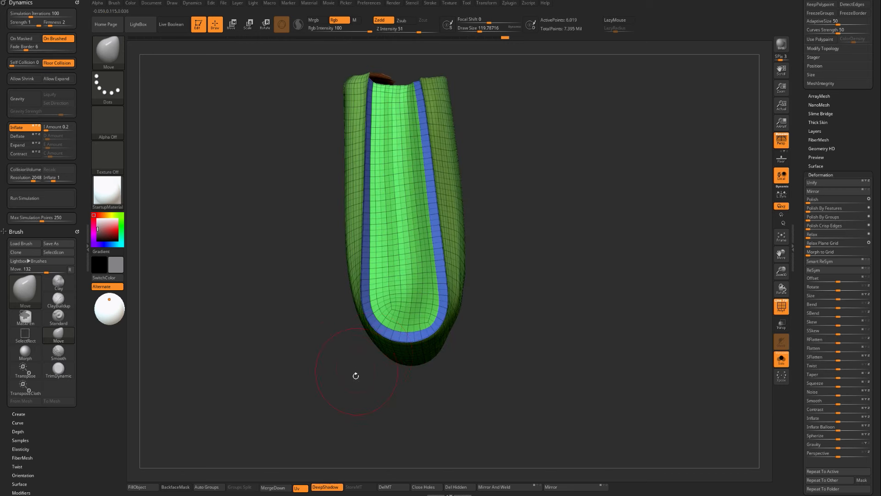
{"action": "mouse_move", "coordinate": [356, 374]}
{"action": "left_mouse_down"}
{"action": "mouse_move", "coordinate": [347, 360]}
{"action": "mouse_move", "coordinate": [334, 374]}
{"action": "mouse_move", "coordinate": [429, 289]}
{"action": "left_mouse_up"}
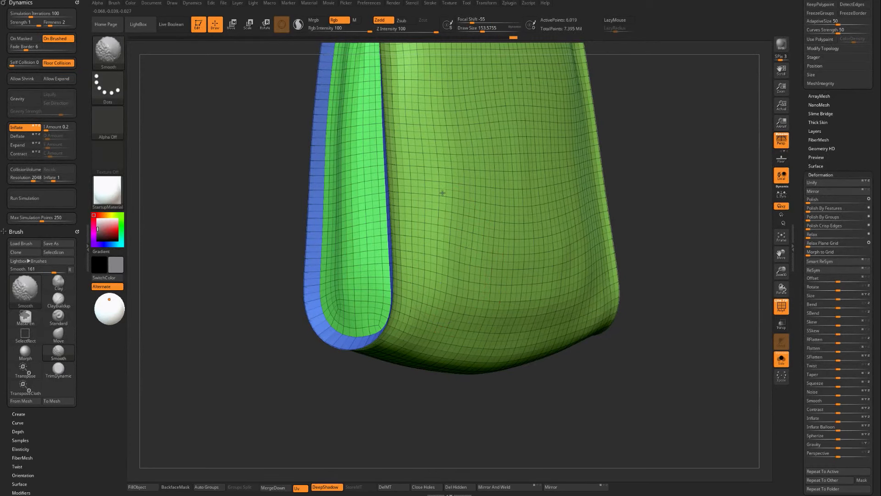
{"action": "mouse_move", "coordinate": [353, 409]}
{"action": "left_mouse_down"}
{"action": "mouse_move", "coordinate": [380, 418]}
{"action": "mouse_move", "coordinate": [403, 338]}
{"action": "left_mouse_up"}
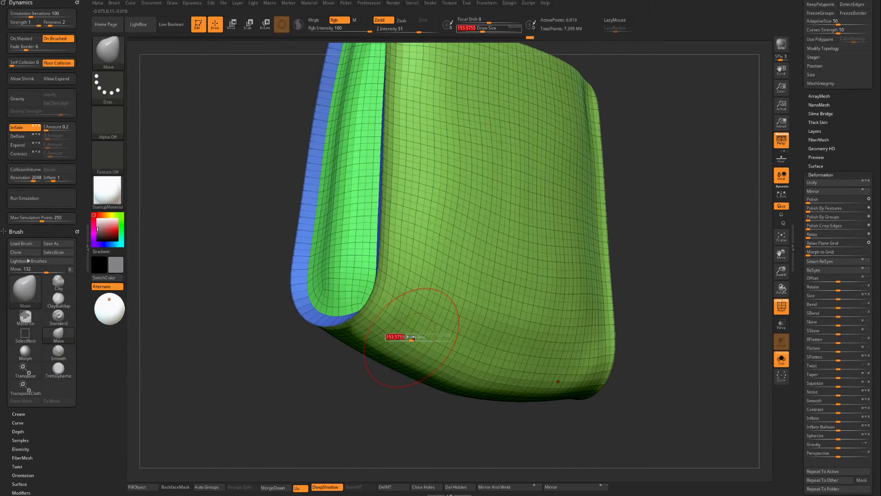
Isolate the pouch body's main polygroup, hide the edge loops along both sides of its bottom, apply Auto Groups, and unhide everything.
{"action": "key", "text": "ctrl+shift"}
{"action": "left_click", "coordinate": [376, 322], "text": "ctrl+shift"}
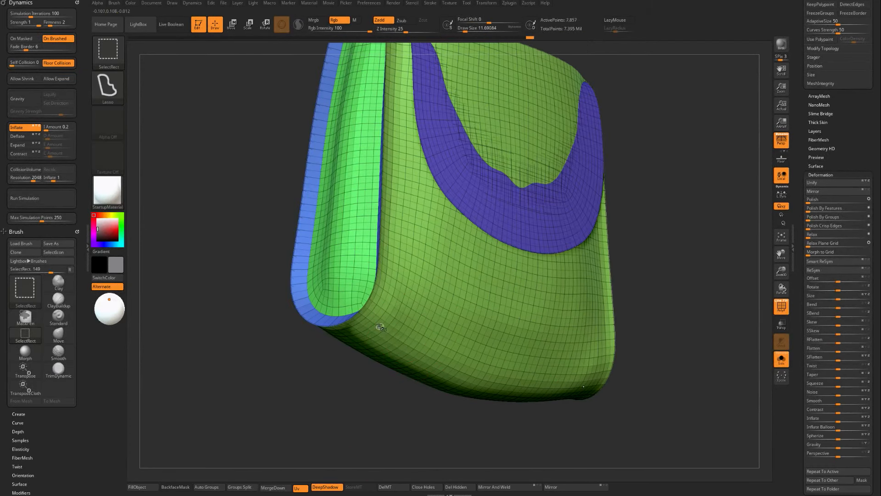
{"action": "left_click", "coordinate": [380, 319], "text": "ctrl+shift"}
{"action": "left_click", "coordinate": [386, 313], "text": "ctrl+shift"}
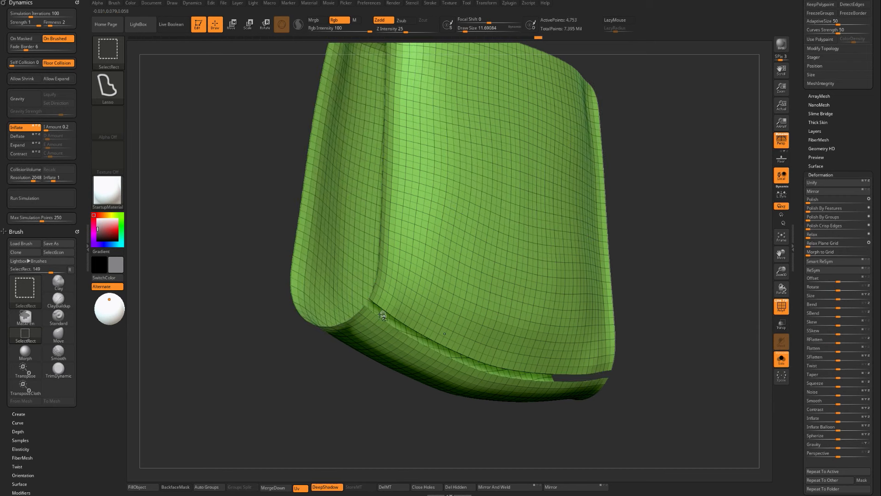
{"action": "left_click_drag", "start_coordinate": [271, 370], "coordinate": [308, 363]}
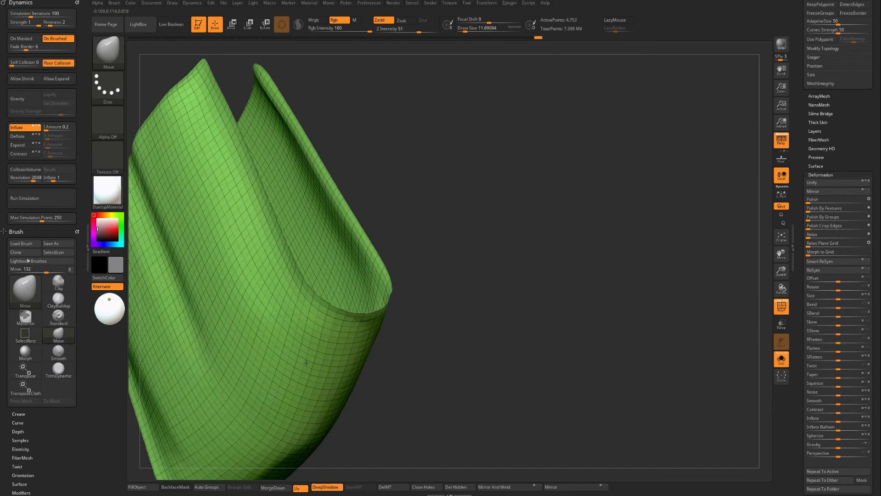
{"action": "left_click", "coordinate": [312, 312], "text": "ctrl+shift"}
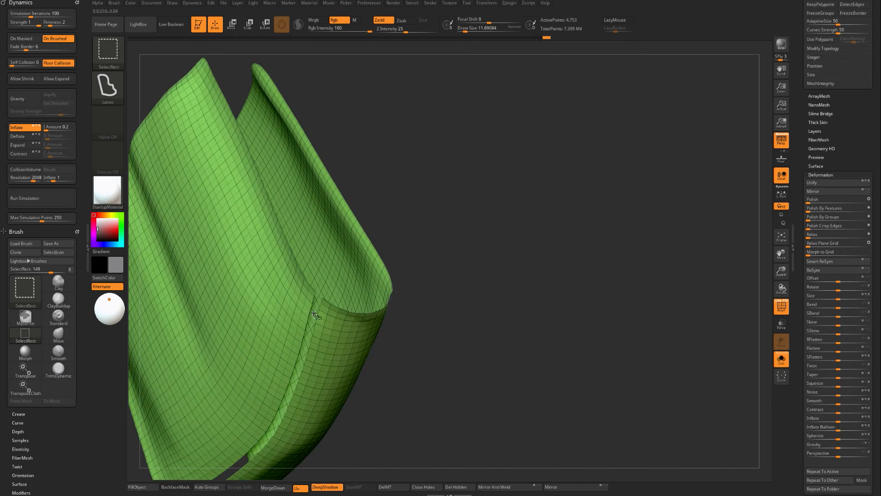
{"action": "left_click", "coordinate": [209, 487]}
{"action": "left_click", "coordinate": [462, 364], "text": "ctrl+shift"}
{"action": "left_click_drag", "start_coordinate": [462, 364], "coordinate": [403, 338]}
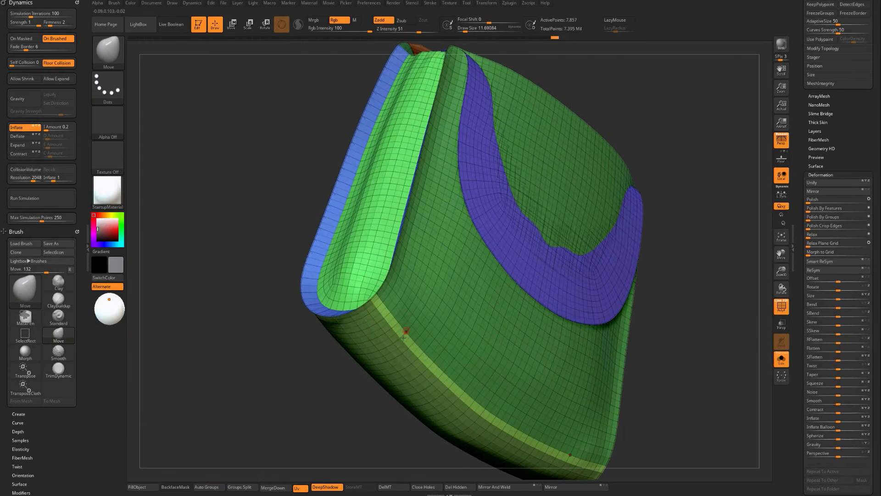
Isolate the pouch's bottom strip, grow the visible area, hide the side borders, regroup it as one polygroup, and unhide everything.
{"action": "left_click", "coordinate": [381, 348], "text": "ctrl+shift"}
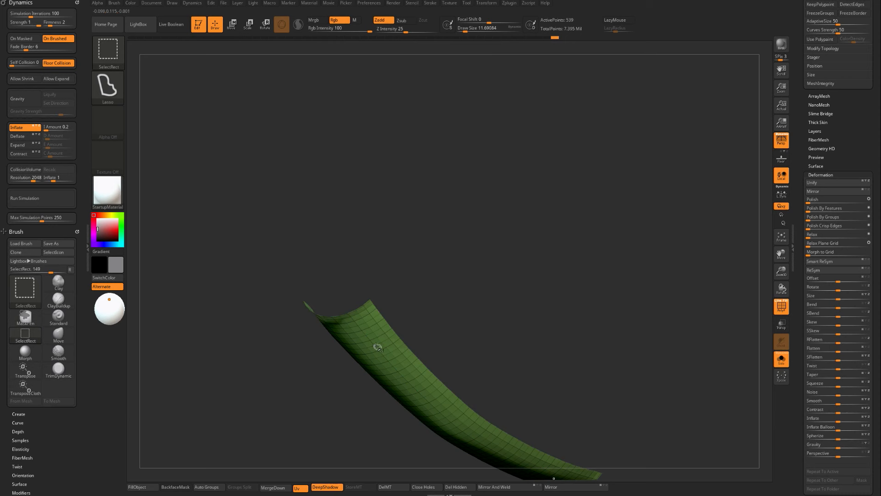
{"action": "key", "text": "ctrl+shift+x"}
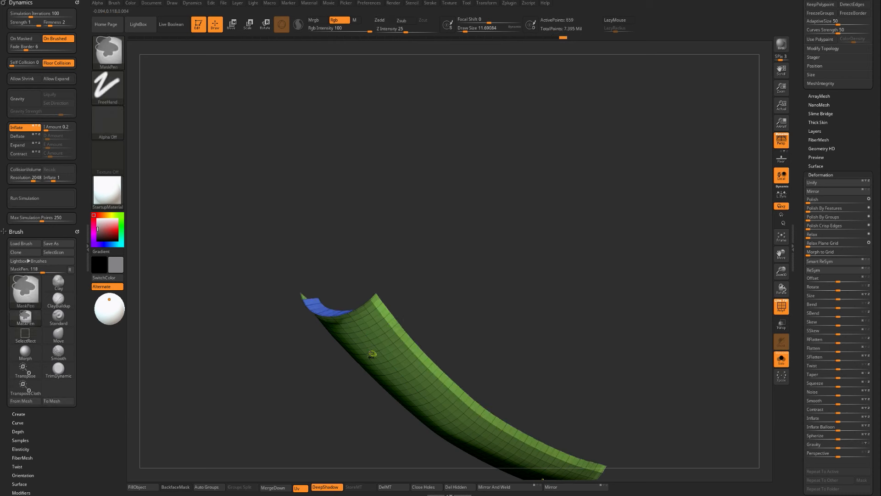
{"action": "left_click_drag", "start_coordinate": [289, 330], "coordinate": [325, 313]}
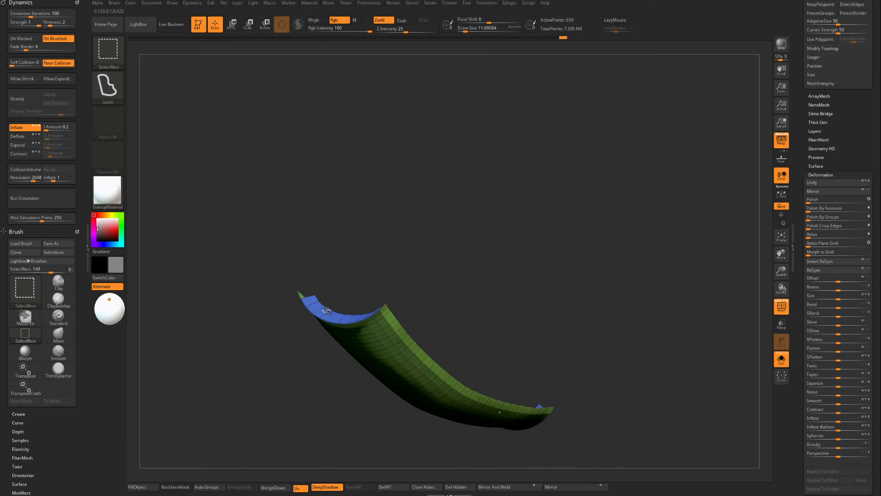
{"action": "left_click", "coordinate": [330, 310], "text": "ctrl+shift"}
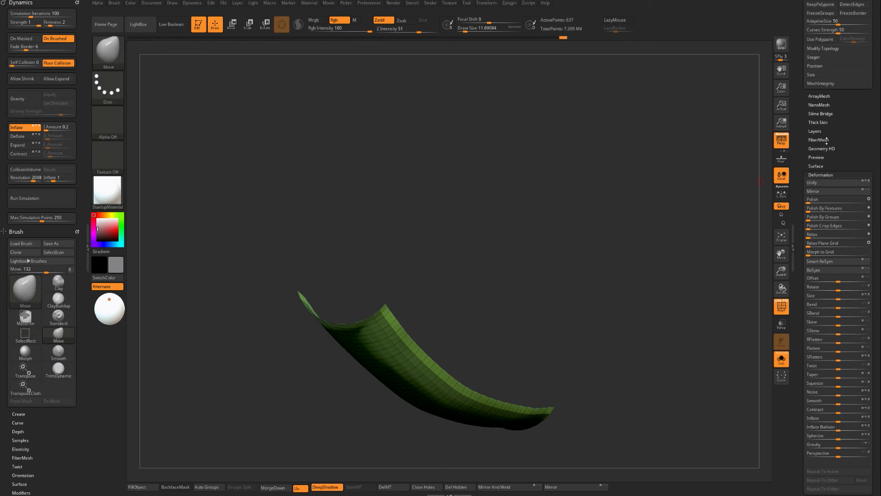
{"action": "scroll", "coordinate": [838, 161], "scroll_direction": "up", "scroll_amount": 2}
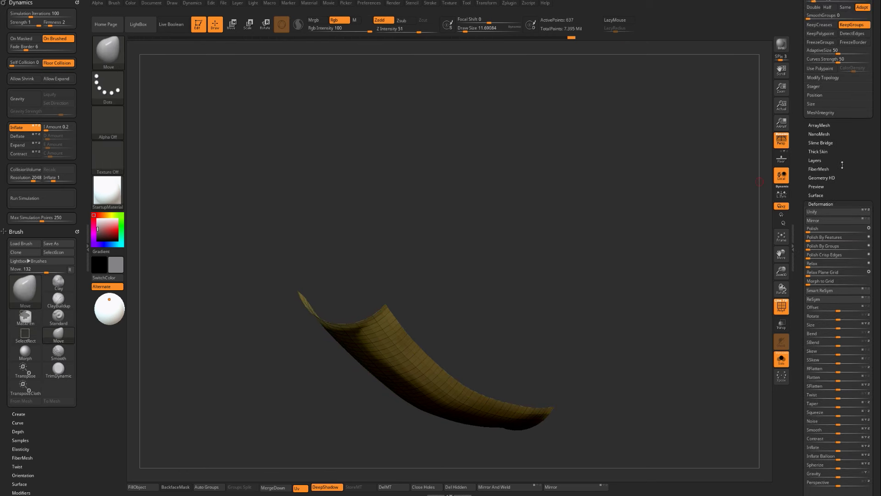
{"action": "scroll", "coordinate": [843, 164], "scroll_direction": "up", "scroll_amount": 4}
{"action": "left_click", "coordinate": [684, 316], "text": "ctrl+shift"}
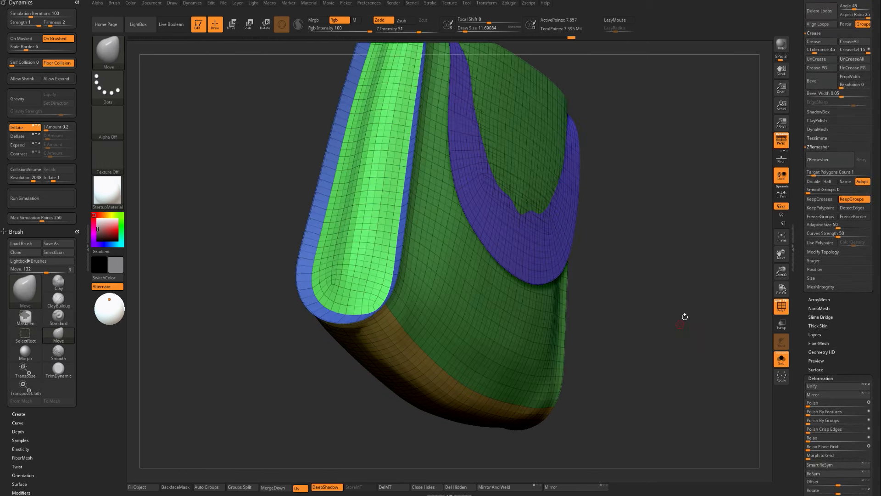
Merge the front flap and its adjoining back piece into one polygroup, and crease the pouch's polygroup borders with Crease PG.
{"action": "mouse_move", "coordinate": [685, 317]}
{"action": "left_mouse_down"}
{"action": "mouse_move", "coordinate": [703, 313]}
{"action": "mouse_move", "coordinate": [678, 318]}
{"action": "mouse_move", "coordinate": [689, 346]}
{"action": "mouse_move", "coordinate": [683, 321]}
{"action": "mouse_move", "coordinate": [677, 331]}
{"action": "left_mouse_up"}
{"action": "left_click", "coordinate": [487, 248], "text": "ctrl+shift"}
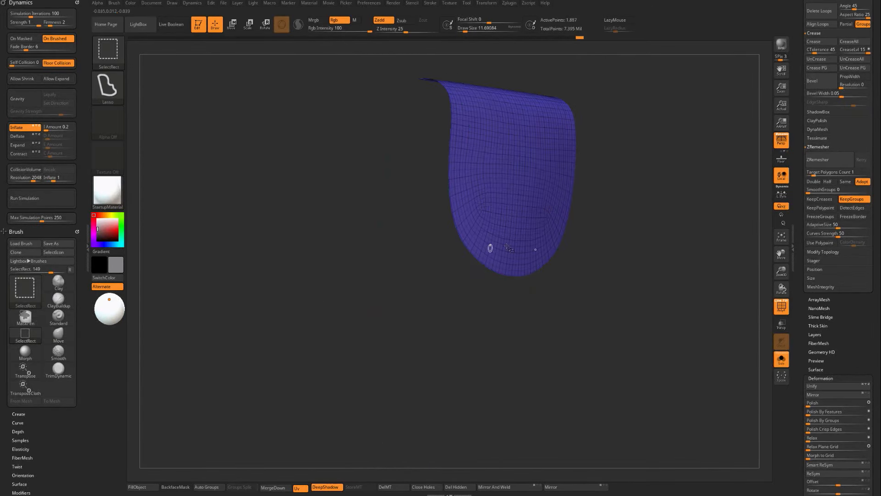
{"action": "left_click", "coordinate": [617, 228], "text": "ctrl+shift"}
{"action": "left_click", "coordinate": [418, 71], "text": "ctrl+shift"}
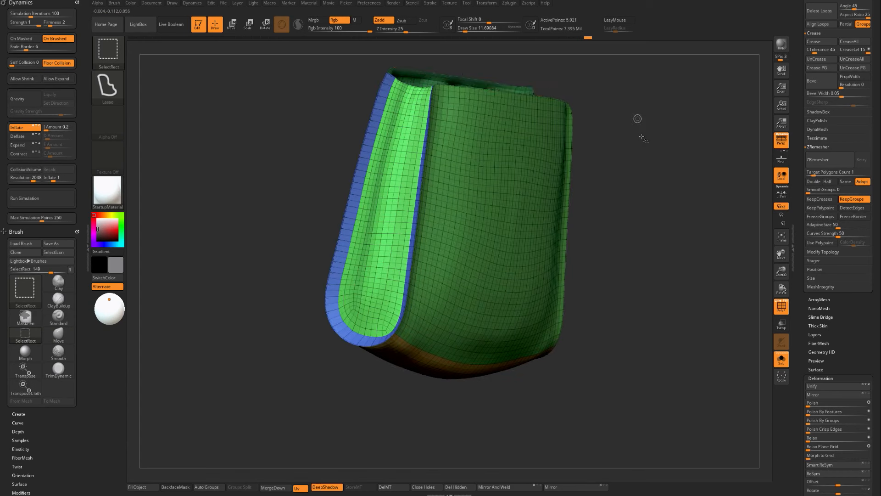
{"action": "mouse_move", "coordinate": [630, 183]}
{"action": "left_mouse_down", "text": "ctrl+shift"}
{"action": "mouse_move", "coordinate": [636, 213]}
{"action": "mouse_move", "coordinate": [622, 248]}
{"action": "mouse_move", "coordinate": [635, 230]}
{"action": "left_mouse_up", "text": "ctrl+shift"}
{"action": "key", "text": "ctrl+w"}
{"action": "left_click_drag", "start_coordinate": [803, 162], "coordinate": [803, 255]}
{"action": "left_click", "coordinate": [822, 162]}
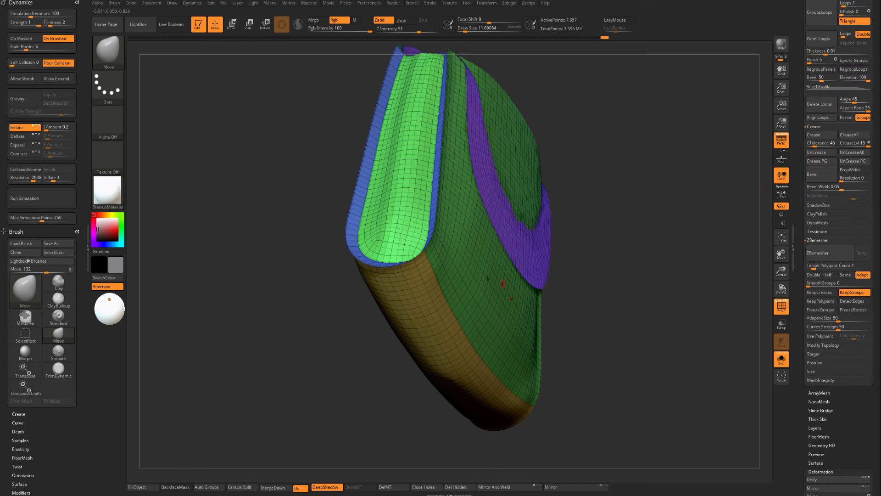
Undo the edge loop hidden by mistake and hide the pouch's front flap.
{"action": "key", "text": "ctrl+shift"}
{"action": "left_click", "coordinate": [520, 253], "text": "ctrl+shift"}
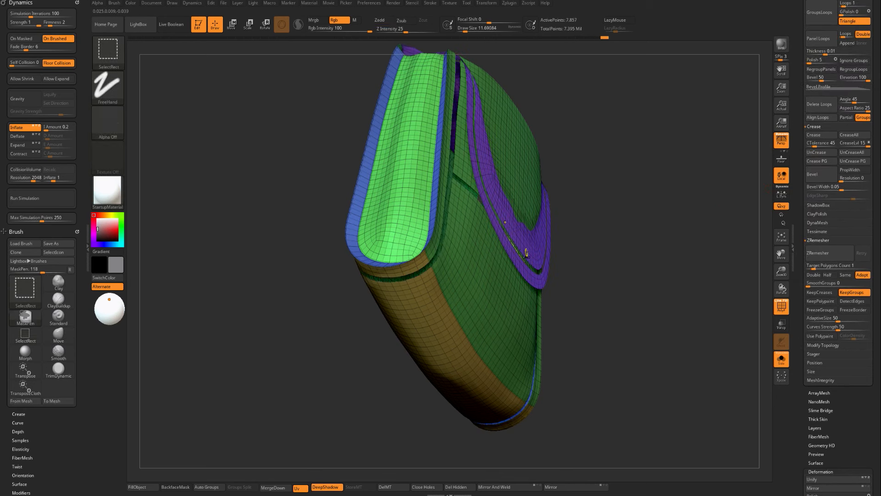
{"action": "key", "text": "ctrl+z"}
{"action": "left_click", "coordinate": [536, 256], "text": "ctrl+shift"}
{"action": "left_click", "coordinate": [573, 257], "text": "ctrl+shift"}
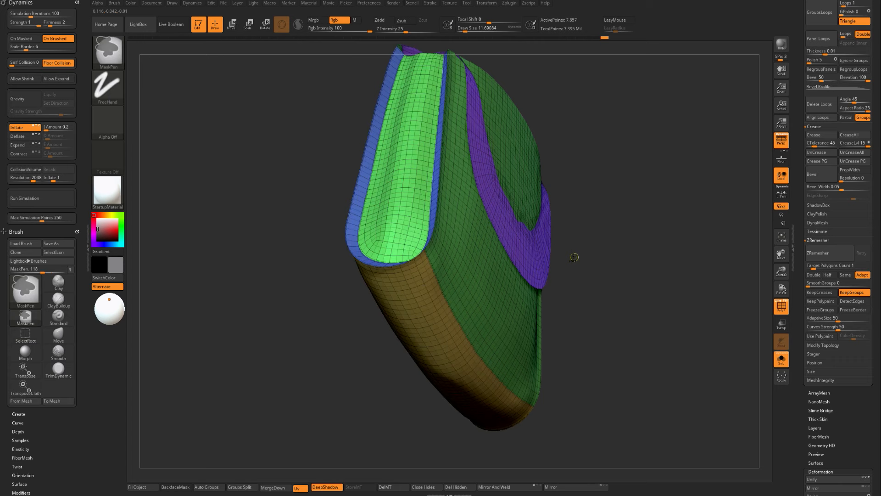
{"action": "left_click", "coordinate": [549, 252], "text": "ctrl+shift"}
{"action": "left_click", "coordinate": [572, 253], "text": "ctrl+shift"}
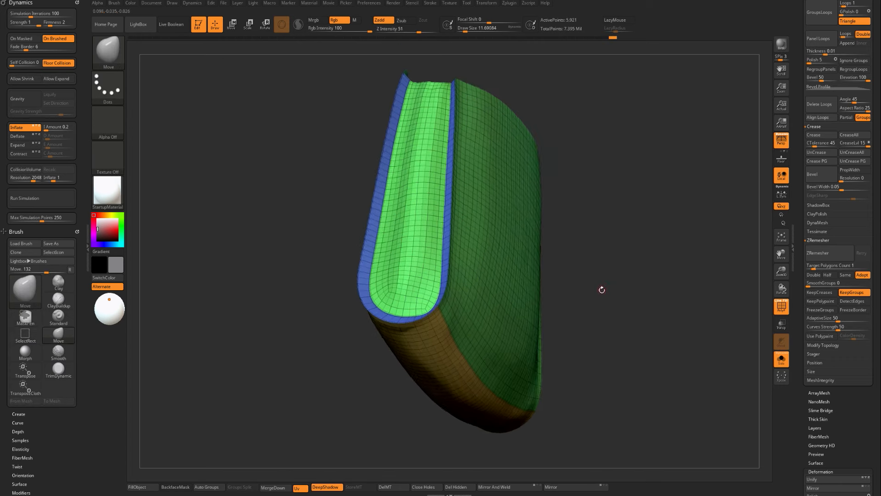
Smooth the visible pouch body with Polish By Groups and turn off the polyframe.
{"action": "left_click_drag", "start_coordinate": [602, 291], "coordinate": [753, 262]}
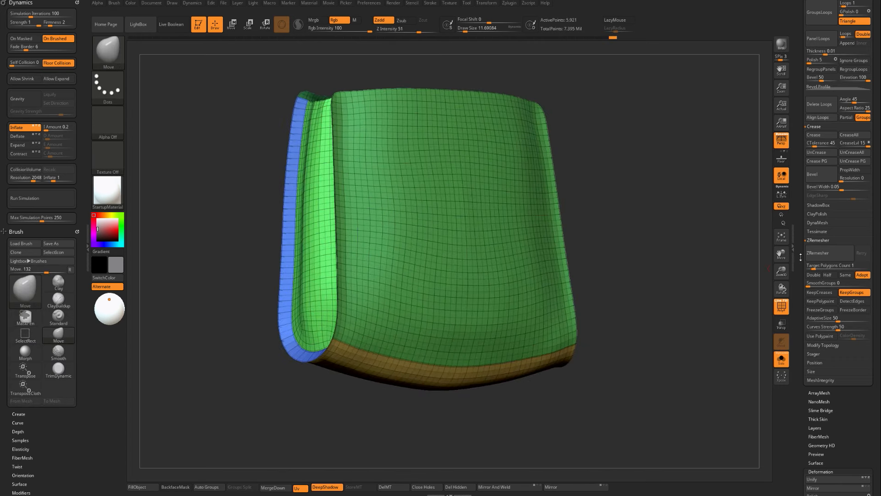
{"action": "scroll", "coordinate": [800, 257], "scroll_direction": "down", "scroll_amount": 5}
{"action": "left_click", "coordinate": [826, 294]}
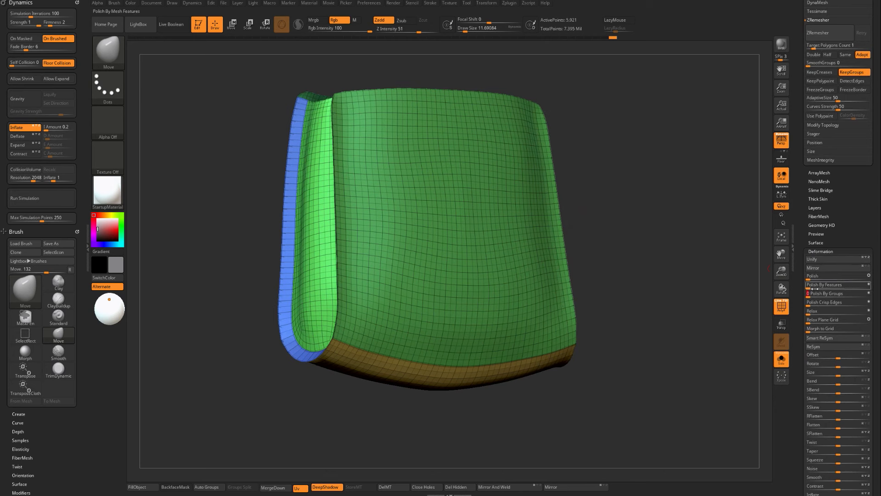
{"action": "key", "text": "shift+f"}
Mask everything on the pouch except its bottom strip, and keep the front flap hidden.
{"action": "left_click_drag", "start_coordinate": [626, 362], "coordinate": [640, 345]}
{"action": "left_click", "coordinate": [437, 331], "text": "ctrl+shift"}
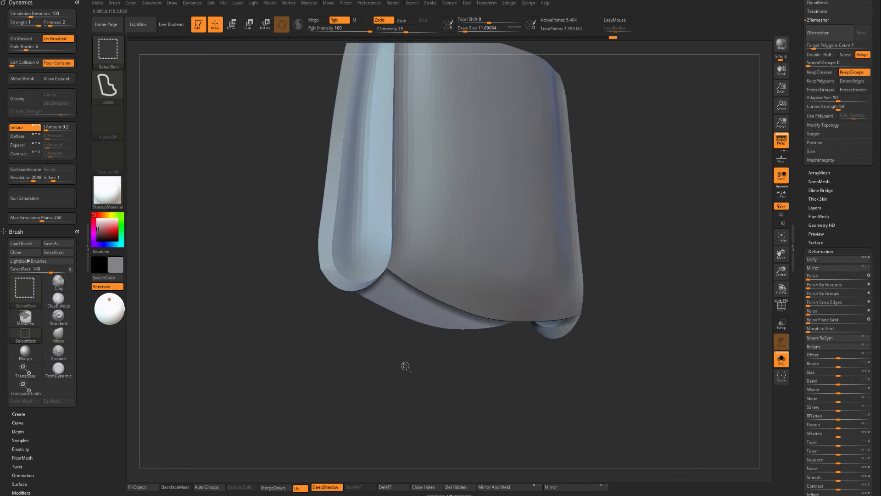
{"action": "left_click", "coordinate": [407, 370], "text": "ctrl"}
{"action": "left_click", "coordinate": [408, 371], "text": "ctrl+shift"}
{"action": "left_click", "coordinate": [507, 213], "text": "ctrl+shift"}
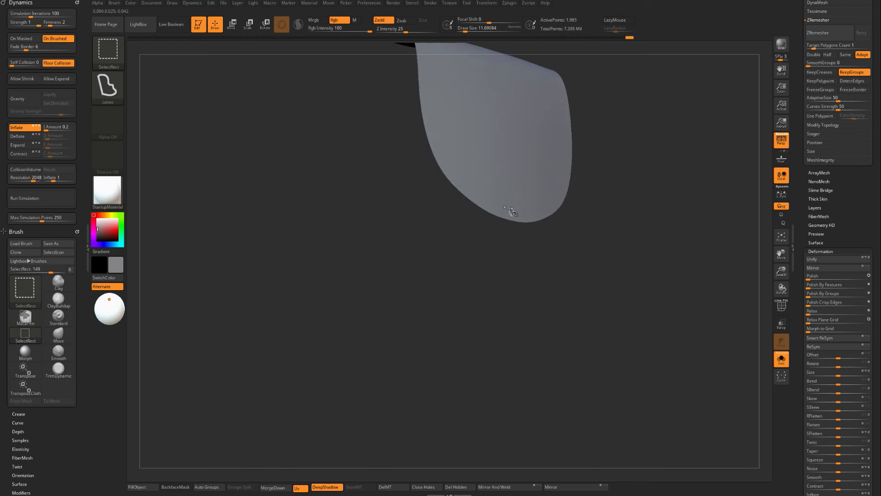
{"action": "left_click_drag", "start_coordinate": [503, 291], "coordinate": [505, 368], "text": "ctrl+shift"}
{"action": "left_click_drag", "start_coordinate": [465, 419], "coordinate": [447, 399]}
Switch to the TransposeCloth move gizmo, place it on the pouch's bottom strip, and turn Inflate off.
{"action": "key", "text": "w"}
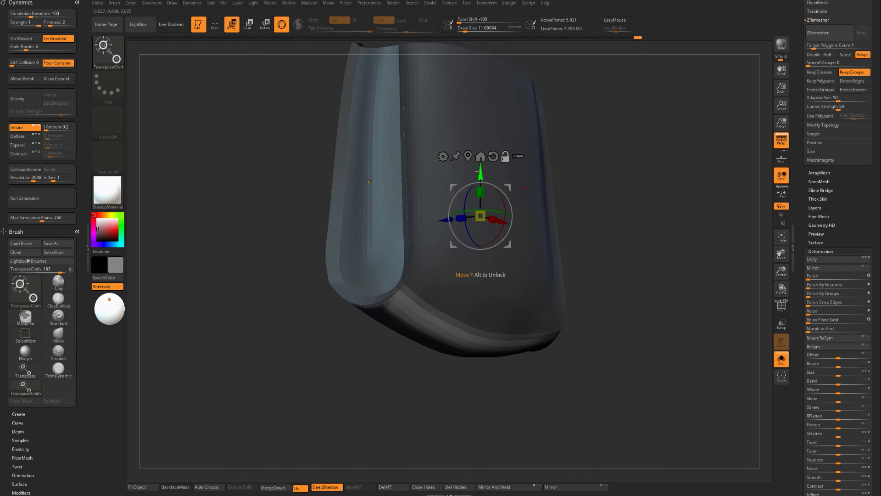
{"action": "left_click_drag", "start_coordinate": [286, 373], "coordinate": [341, 377]}
{"action": "left_click_drag", "start_coordinate": [497, 173], "coordinate": [413, 374]}
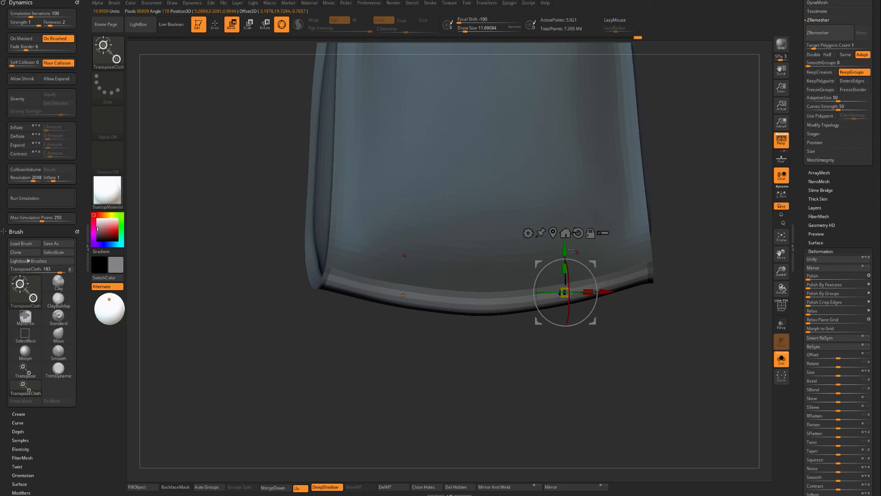
Try to push the unmasked bottom strip upward along Y with the TransposeCloth gizmo to wrinkle it.
{"action": "left_click_drag", "start_coordinate": [566, 250], "coordinate": [565, 241]}
{"action": "left_click_drag", "start_coordinate": [439, 332], "coordinate": [505, 283]}
{"action": "left_click", "coordinate": [488, 221], "text": "alt"}
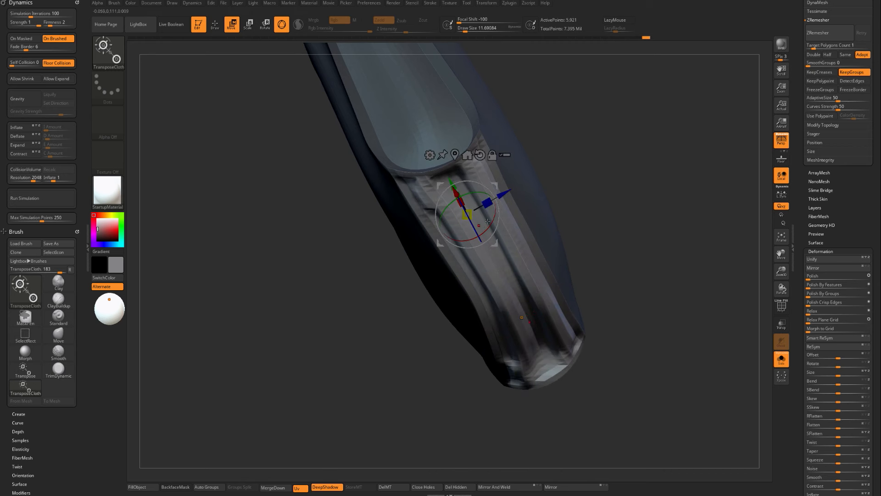
{"action": "left_click_drag", "start_coordinate": [619, 245], "coordinate": [355, 277]}
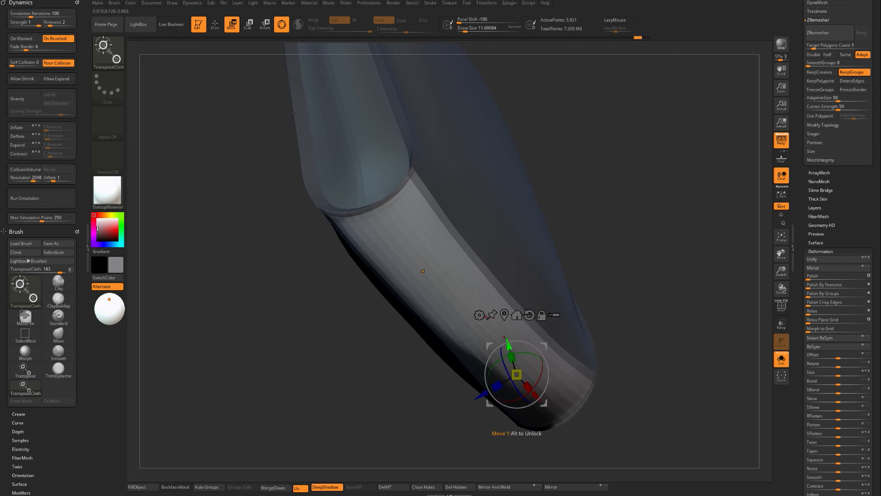
{"action": "left_click_drag", "start_coordinate": [505, 339], "coordinate": [499, 306]}
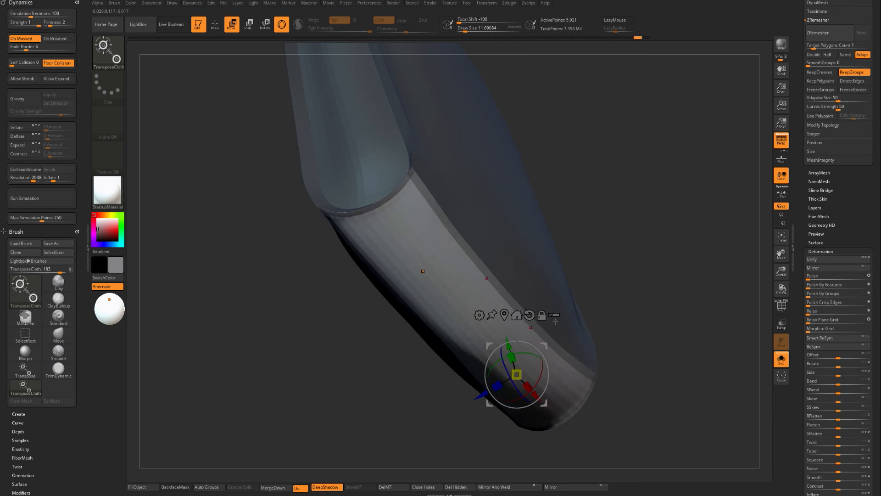
Switch the simulation to On Masked and push the pouch's bottom upward along Y with the TransposeCloth gizmo to form folds.
{"action": "left_click_drag", "start_coordinate": [508, 340], "coordinate": [507, 327]}
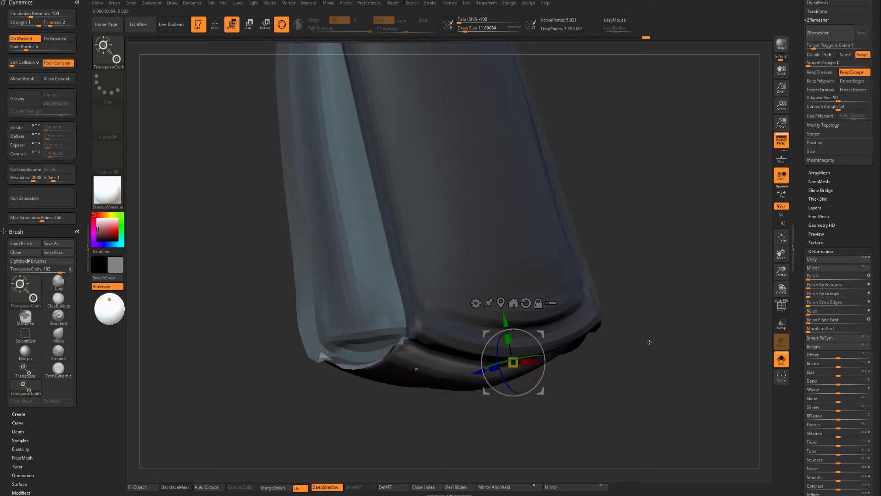
{"action": "key", "text": "q"}
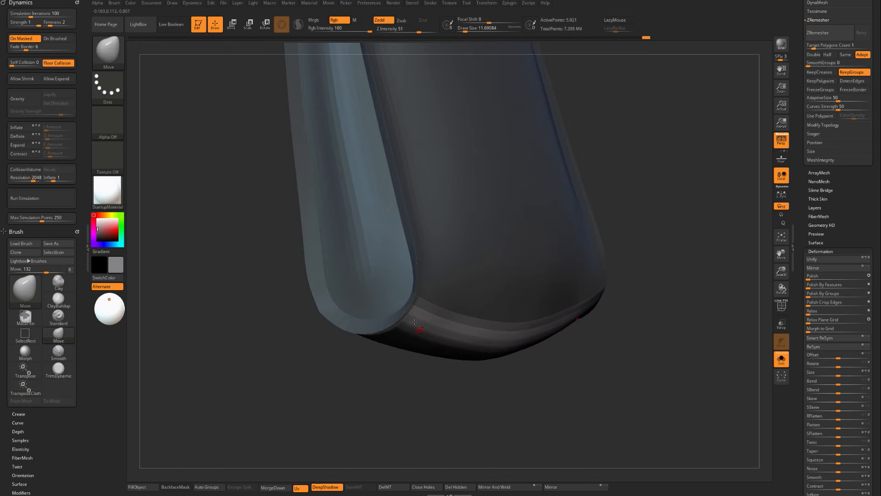
{"action": "key", "text": "w"}
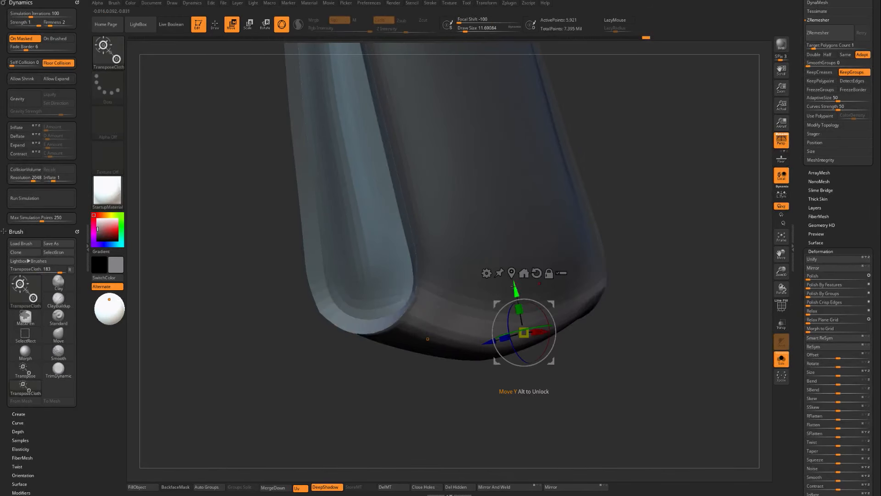
{"action": "left_click_drag", "start_coordinate": [514, 285], "coordinate": [516, 272]}
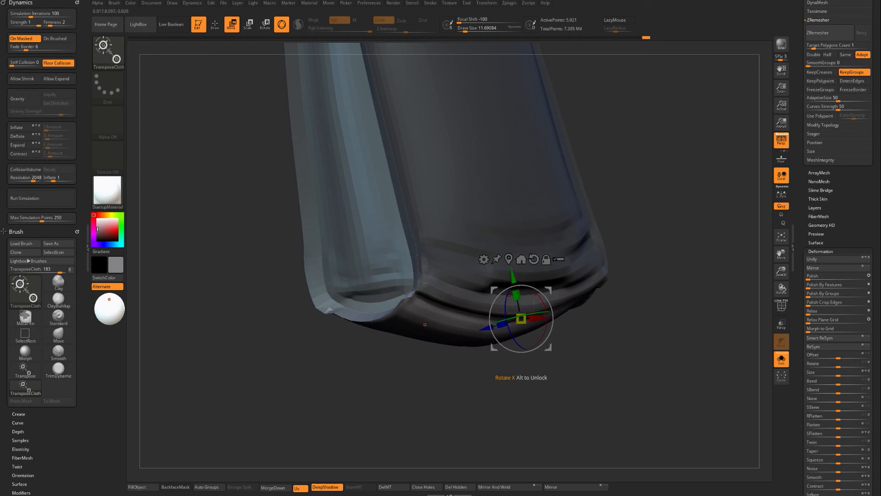
Soften the pouch's bottom folds with Polish By Groups, once under the current mask and again with the mask cleared.
{"action": "key", "text": "q"}
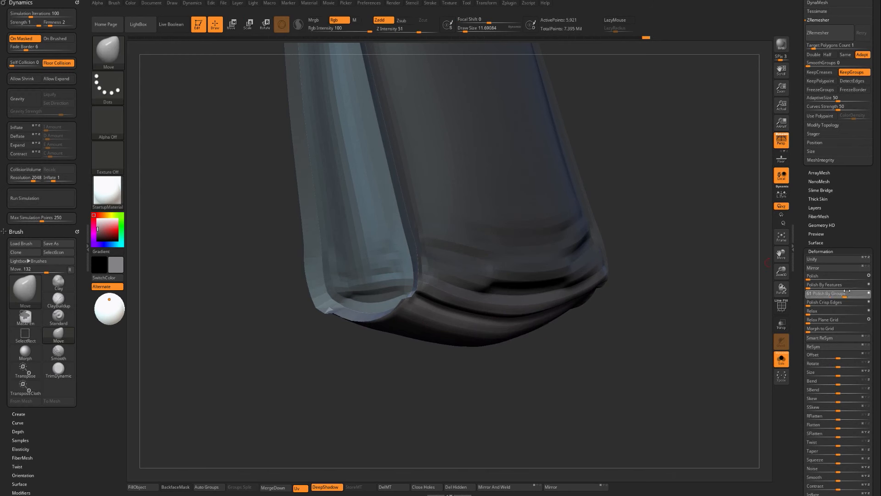
{"action": "left_click_drag", "start_coordinate": [847, 291], "coordinate": [849, 291]}
{"action": "key", "text": "ctrl"}
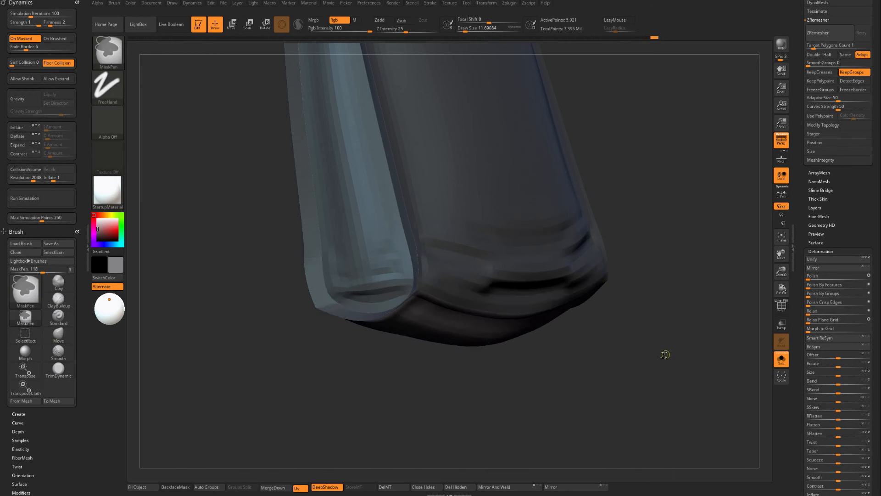
{"action": "left_click_drag", "start_coordinate": [662, 352], "coordinate": [769, 310], "text": "ctrl"}
{"action": "left_click", "coordinate": [822, 297]}
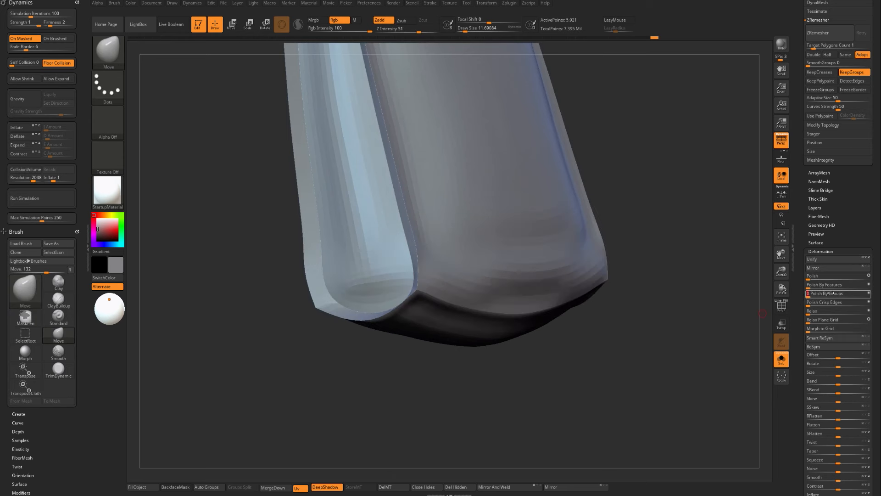
Enlarge the Move brush to about 149, adjust the pouch's lower edge, and switch to the hPolish brush.
{"action": "mouse_move", "coordinate": [729, 337]}
{"action": "left_mouse_down"}
{"action": "mouse_move", "coordinate": [710, 301]}
{"action": "mouse_move", "coordinate": [696, 318]}
{"action": "mouse_move", "coordinate": [695, 350]}
{"action": "mouse_move", "coordinate": [682, 338]}
{"action": "mouse_move", "coordinate": [718, 299]}
{"action": "mouse_move", "coordinate": [679, 319]}
{"action": "mouse_move", "coordinate": [460, 281]}
{"action": "mouse_move", "coordinate": [470, 281]}
{"action": "left_mouse_up"}
{"action": "key", "text": "s"}
{"action": "left_click_drag", "start_coordinate": [339, 369], "coordinate": [394, 279]}
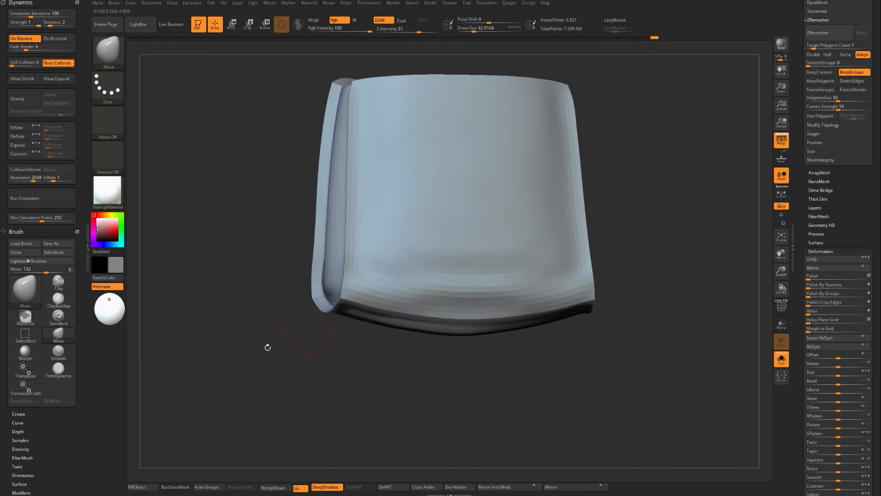
{"action": "left_click_drag", "start_coordinate": [268, 348], "coordinate": [411, 264]}
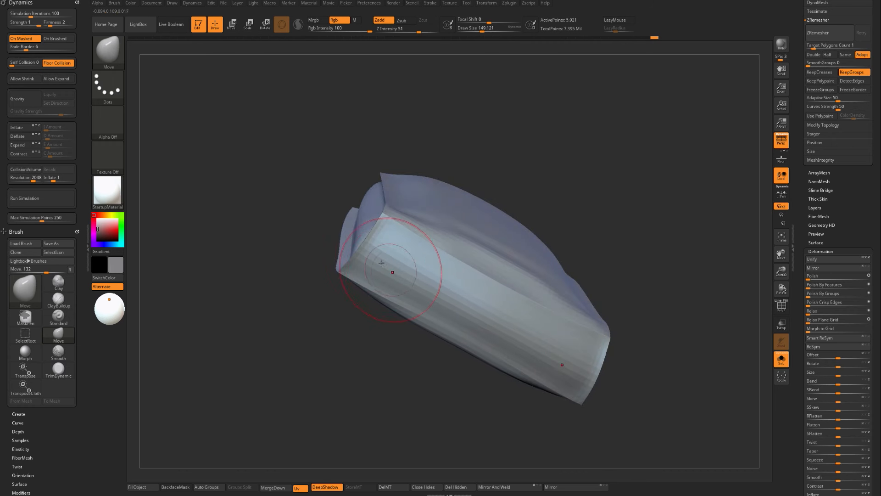
{"action": "key", "text": "b"}
{"action": "key", "text": "h"}
{"action": "key", "text": "p"}
{"action": "left_click_drag", "start_coordinate": [349, 367], "coordinate": [252, 329]}
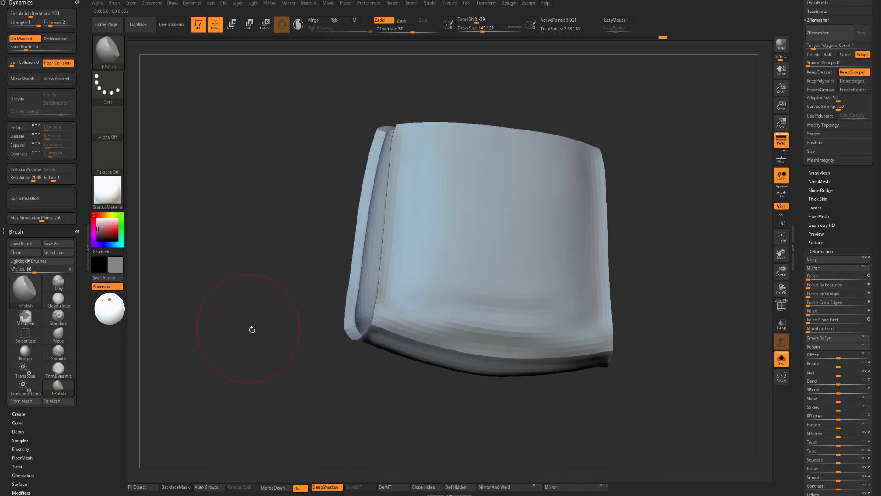
Show the front flap again and mask the pouch so that only the flap stays unmasked.
{"action": "left_click", "coordinate": [252, 329], "text": "ctrl+shift"}
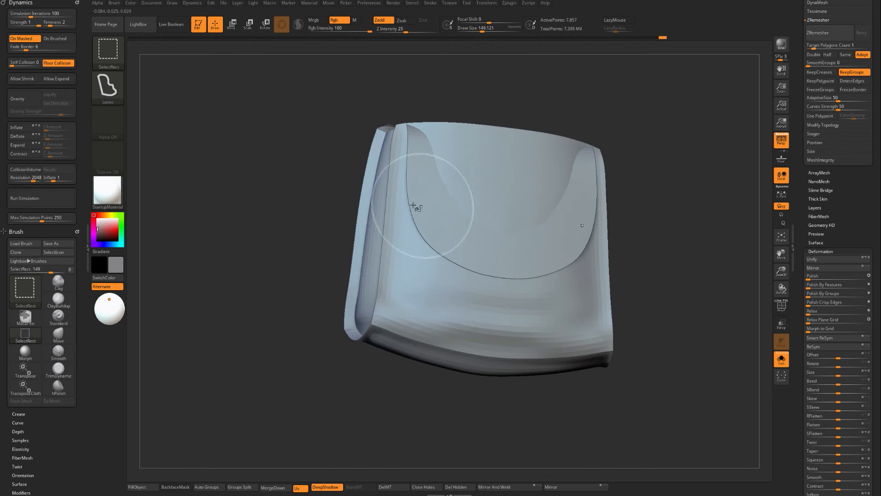
{"action": "left_click_drag", "start_coordinate": [310, 269], "coordinate": [325, 308]}
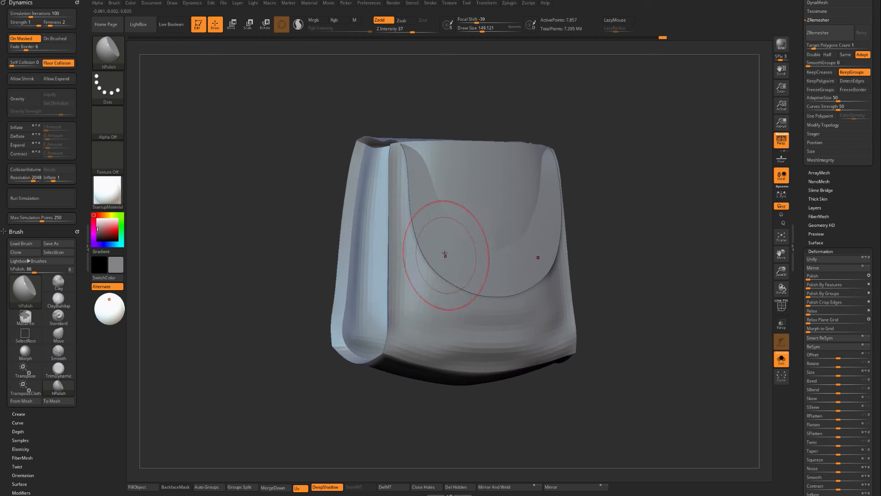
{"action": "left_click", "coordinate": [448, 247], "text": "ctrl+shift"}
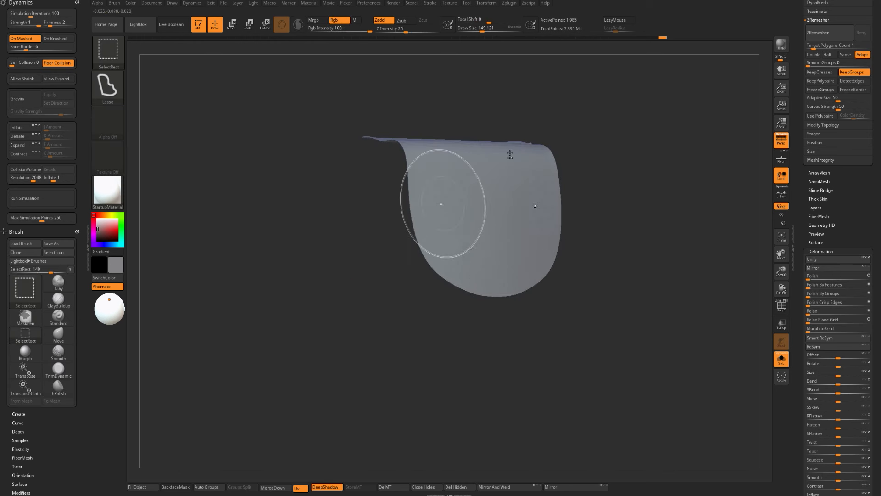
{"action": "left_click", "coordinate": [300, 277], "text": "ctrl+shift"}
{"action": "left_click_drag", "start_coordinate": [283, 273], "coordinate": [289, 321]}
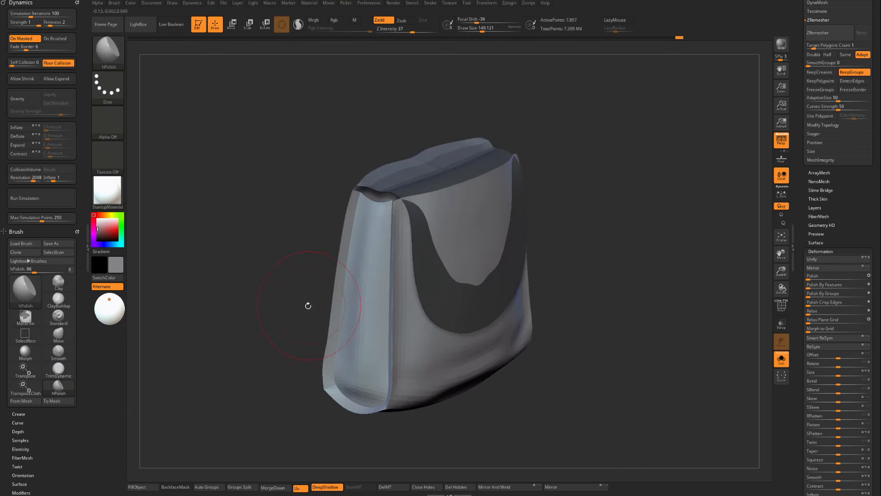
{"action": "left_click", "coordinate": [276, 296], "text": "ctrl"}
Replace TransposeCloth with the regular Transpose brush and move the unmasked flap upward along Y, and clear the mask.
{"action": "key", "text": "w"}
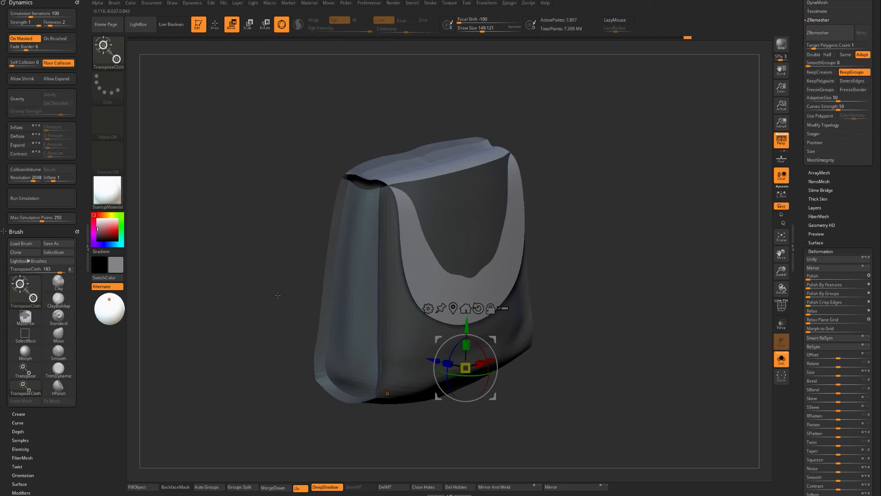
{"action": "left_click_drag", "start_coordinate": [473, 321], "coordinate": [467, 314]}
{"action": "left_click", "coordinate": [109, 50]}
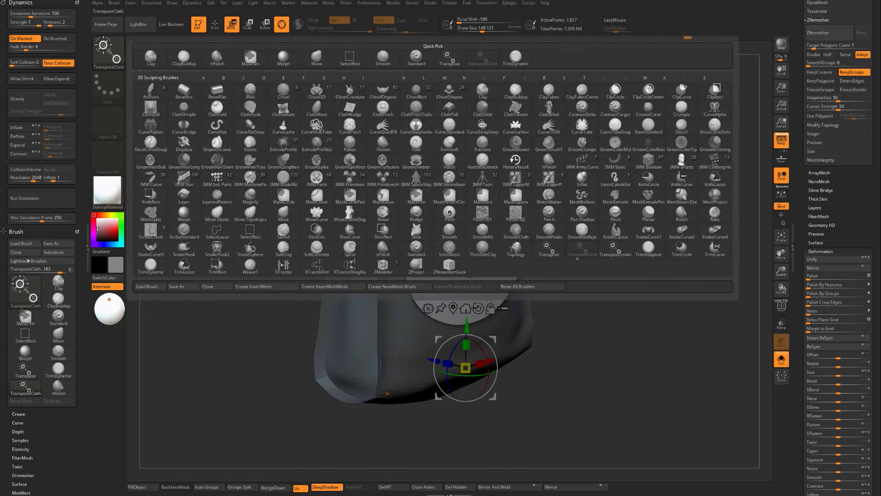
{"action": "left_click", "coordinate": [553, 255]}
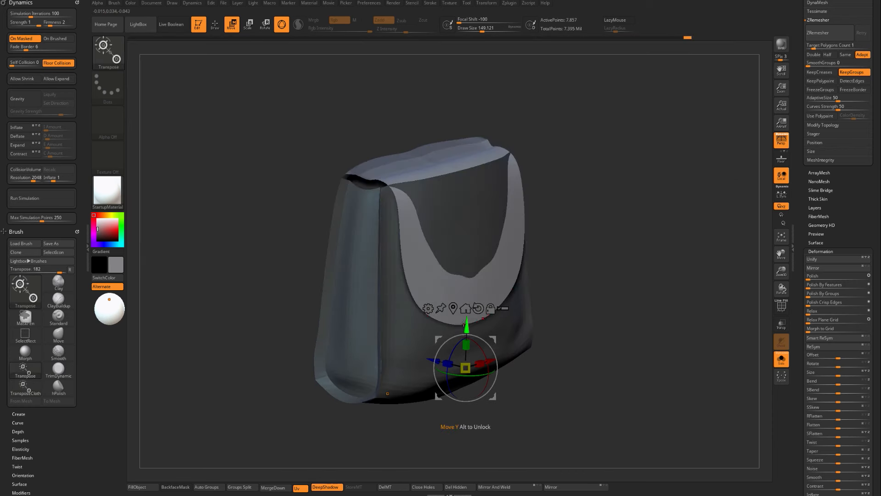
{"action": "left_click_drag", "start_coordinate": [464, 324], "coordinate": [468, 313]}
{"action": "mouse_move", "coordinate": [549, 297]}
{"action": "left_mouse_down"}
{"action": "mouse_move", "coordinate": [567, 295]}
{"action": "mouse_move", "coordinate": [528, 299]}
{"action": "left_mouse_up"}
{"action": "key", "text": "q"}
{"action": "key", "text": "ctrl"}
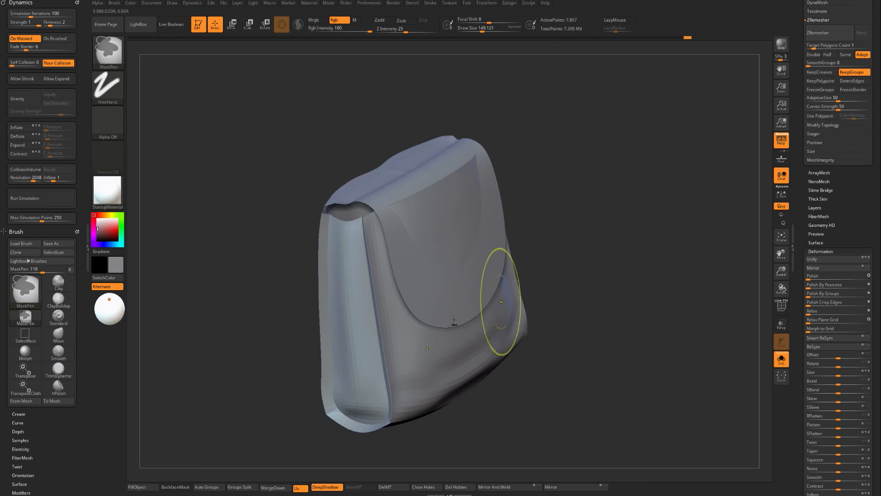
Mask everything but the flap again and shift the flap slightly with the move gizmo to seat it on the pouch.
{"action": "left_click", "coordinate": [514, 276], "text": "ctrl"}
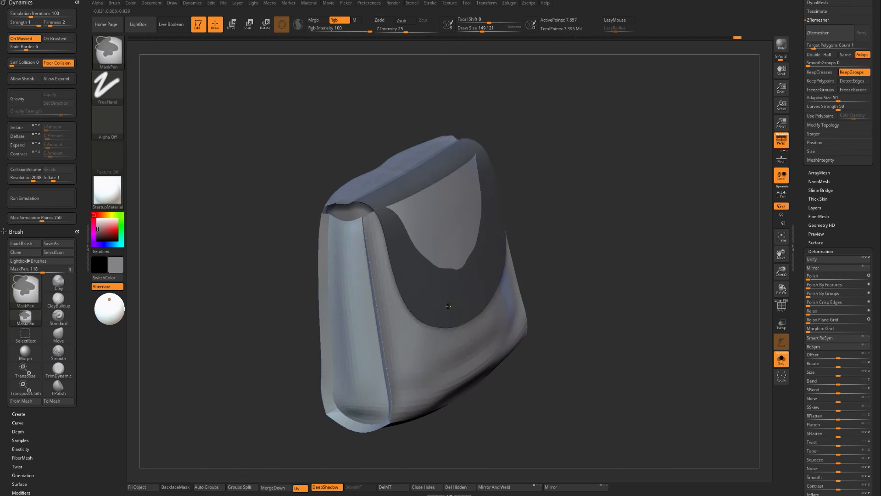
{"action": "key", "text": "w"}
{"action": "left_click", "coordinate": [543, 264], "text": "ctrl"}
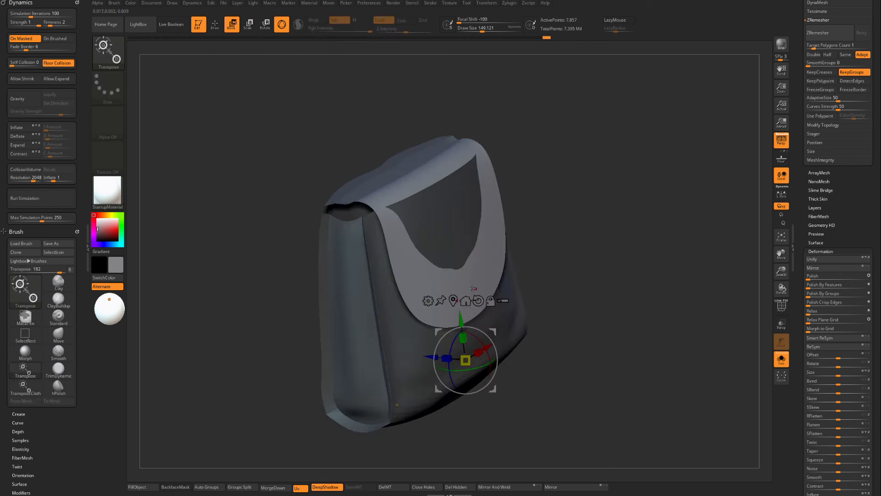
{"action": "left_click_drag", "start_coordinate": [431, 348], "coordinate": [437, 356]}
{"action": "key", "text": "q"}
Turn on the polygroup wireframe and check the flap's polygroup by isolating it, and show the whole pouch again.
{"action": "mouse_move", "coordinate": [564, 262]}
{"action": "left_mouse_down"}
{"action": "mouse_move", "coordinate": [580, 236]}
{"action": "mouse_move", "coordinate": [566, 282]}
{"action": "mouse_move", "coordinate": [492, 309]}
{"action": "mouse_move", "coordinate": [578, 238]}
{"action": "mouse_move", "coordinate": [556, 234]}
{"action": "left_mouse_up"}
{"action": "key", "text": "shift+f"}
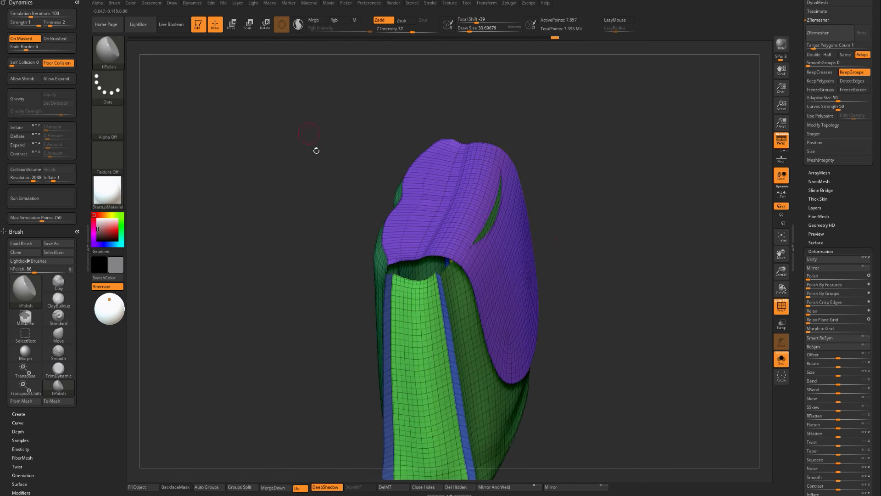
{"action": "left_click_drag", "start_coordinate": [291, 286], "coordinate": [275, 267]}
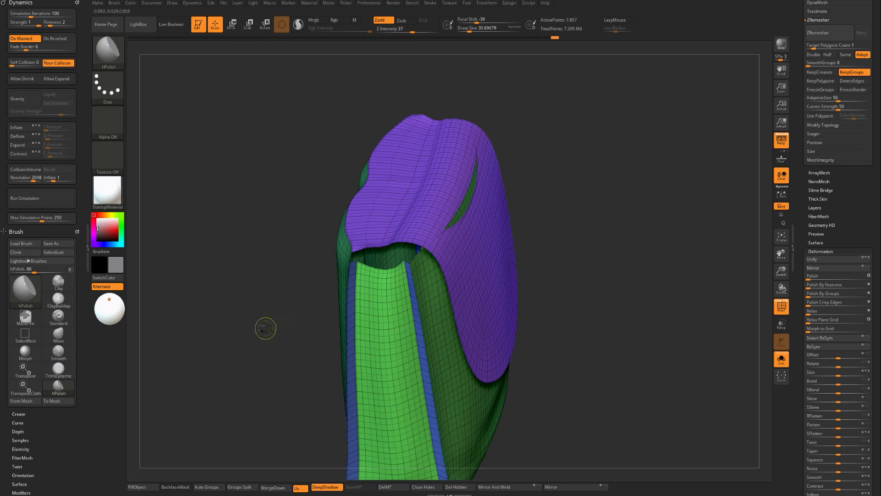
{"action": "key", "text": "ctrl+shift"}
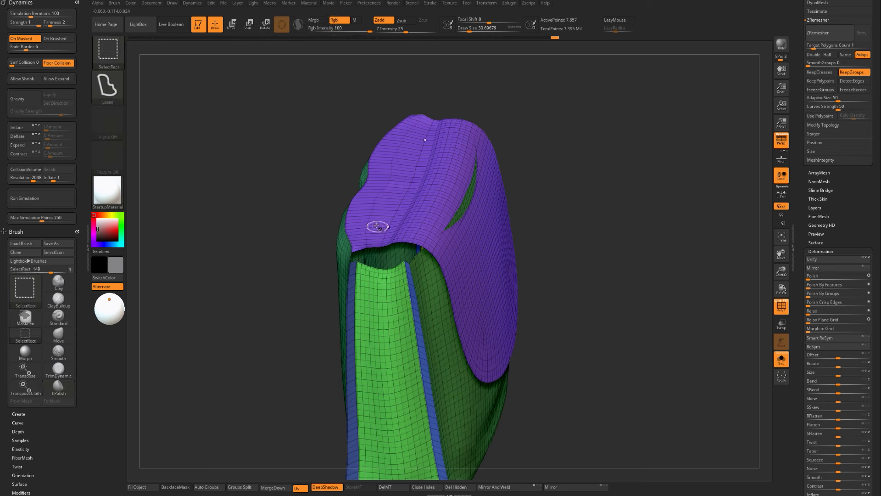
{"action": "left_click", "coordinate": [377, 226], "text": "ctrl+shift"}
{"action": "left_click", "coordinate": [323, 246], "text": "ctrl+shift"}
{"action": "left_click_drag", "start_coordinate": [234, 264], "coordinate": [312, 238], "text": "alt"}
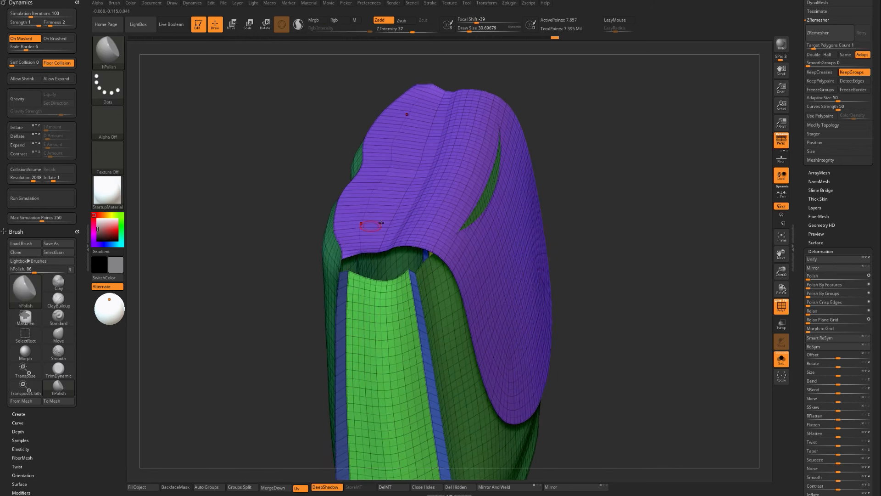
Hide the polygon rows of the flap one after another, from its rear part to the start of the front bend.
{"action": "left_click", "coordinate": [382, 223], "text": "ctrl+alt+shift"}
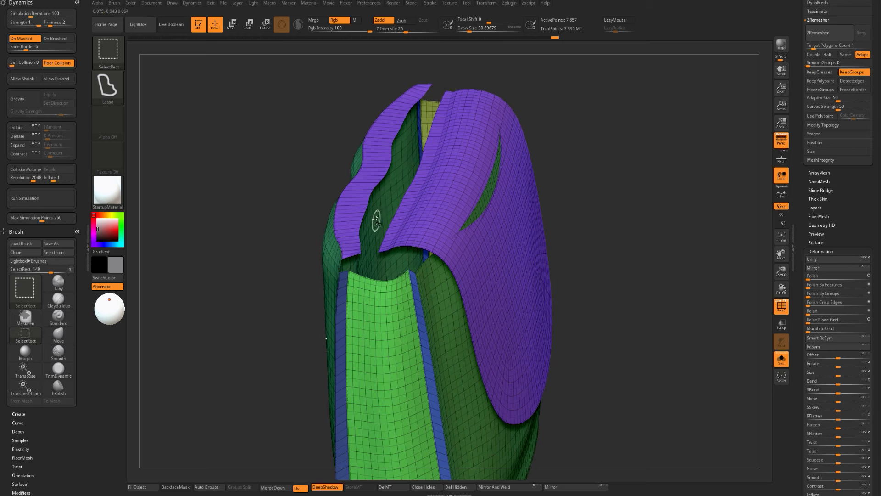
{"action": "left_click", "coordinate": [375, 223], "text": "ctrl+alt+shift"}
{"action": "left_click_drag", "start_coordinate": [242, 287], "coordinate": [317, 275]}
{"action": "left_click", "coordinate": [405, 267], "text": "ctrl+alt+shift"}
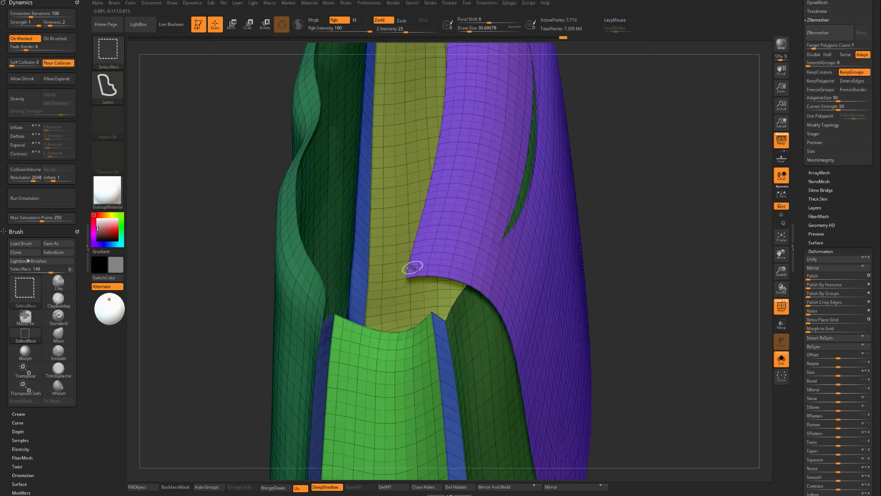
{"action": "left_click", "coordinate": [412, 268], "text": "ctrl+alt+shift"}
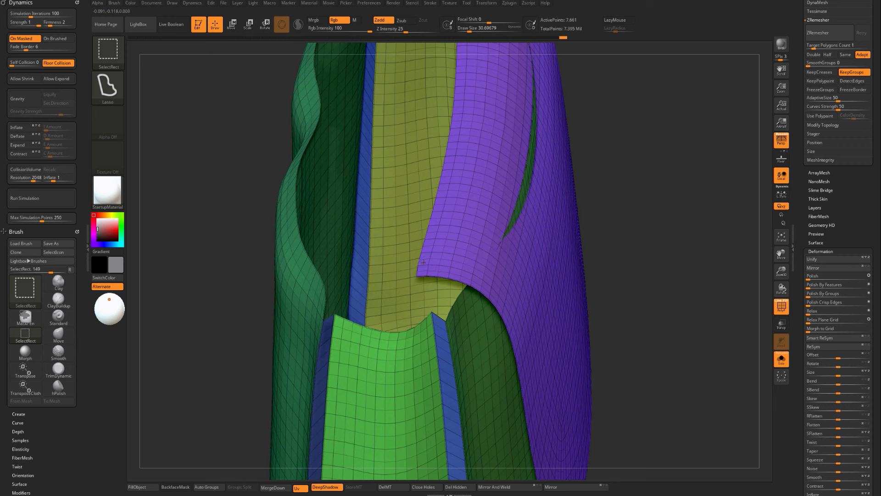
{"action": "left_click", "coordinate": [423, 267], "text": "ctrl+alt+shift"}
{"action": "left_click", "coordinate": [436, 264], "text": "ctrl+alt+shift"}
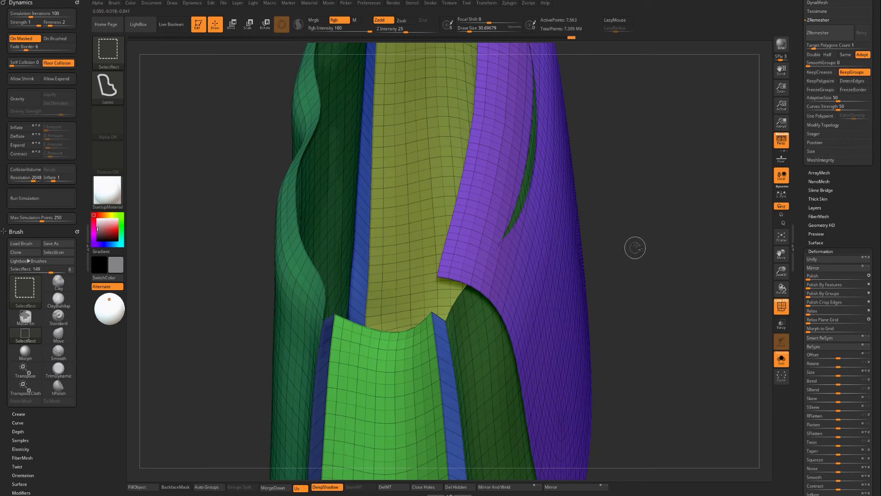
Invert the visibility to leave the flap's rear part, assign it its own polygroup, and show the whole pouch.
{"action": "left_click_drag", "start_coordinate": [634, 248], "coordinate": [605, 240], "text": "ctrl+shift"}
{"action": "left_click", "coordinate": [632, 274], "text": "ctrl"}
{"action": "left_click", "coordinate": [634, 273], "text": "ctrl+shift"}
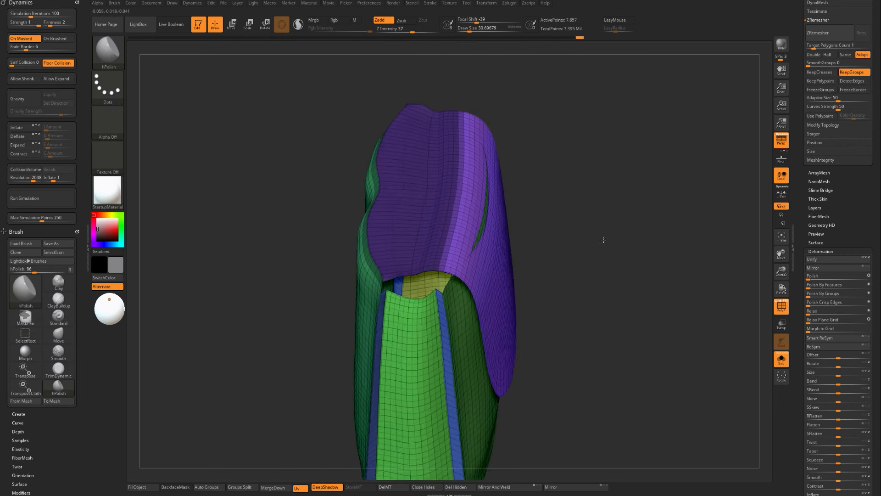
{"action": "key", "text": "ctrl+z"}
{"action": "left_click", "coordinate": [587, 243], "text": "ctrl"}
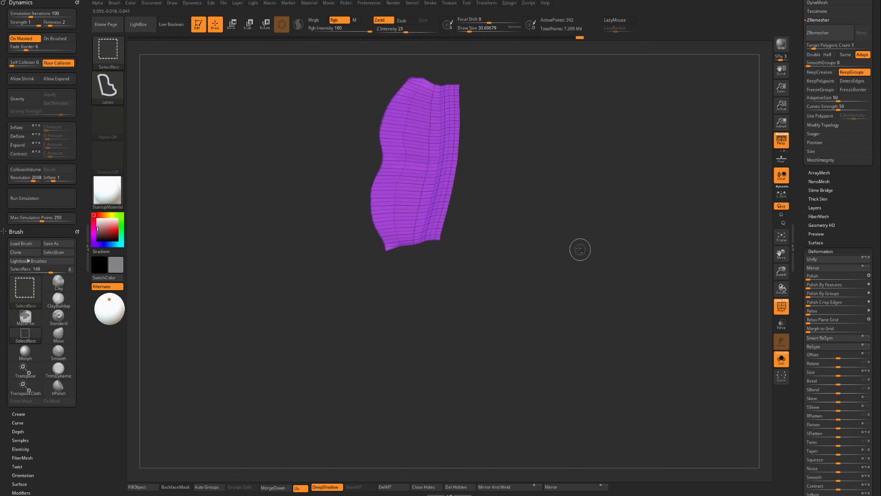
{"action": "left_click", "coordinate": [580, 249], "text": "ctrl+shift"}
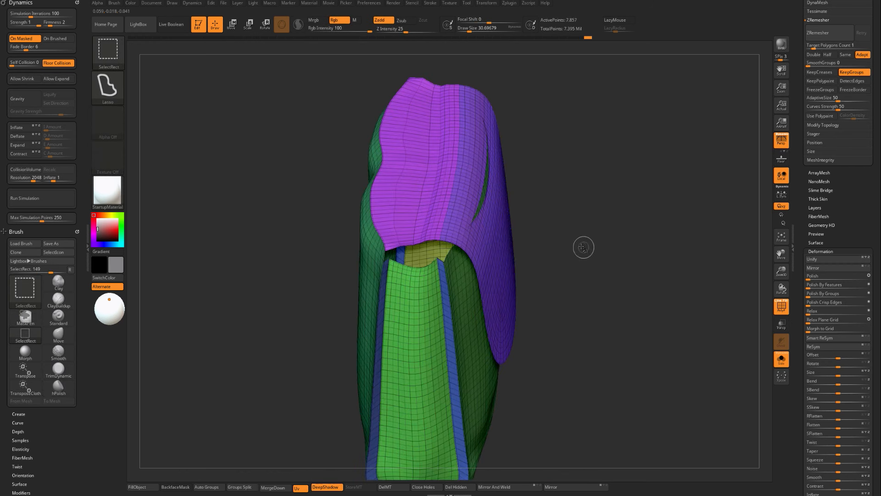
Isolate both polygroups of the flap by hiding them and inverting the visibility.
{"action": "left_click", "coordinate": [477, 271], "text": "ctrl+shift"}
{"action": "left_click", "coordinate": [525, 252], "text": "ctrl+shift"}
{"action": "left_click", "coordinate": [411, 233], "text": "ctrl+shift"}
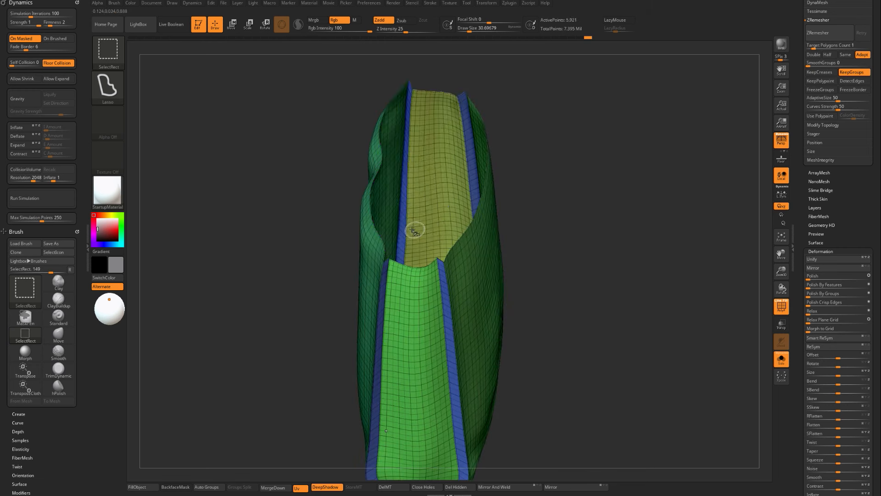
{"action": "left_click_drag", "start_coordinate": [588, 231], "coordinate": [556, 255], "text": "ctrl+shift"}
Try to smooth the isolated flap with Polish By Groups.
{"action": "left_click_drag", "start_coordinate": [657, 285], "coordinate": [659, 265]}
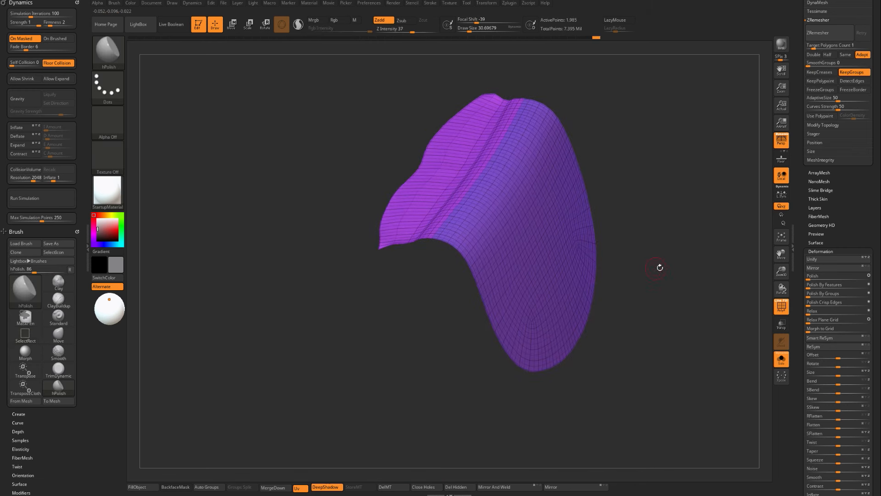
{"action": "left_click_drag", "start_coordinate": [828, 296], "coordinate": [844, 294]}
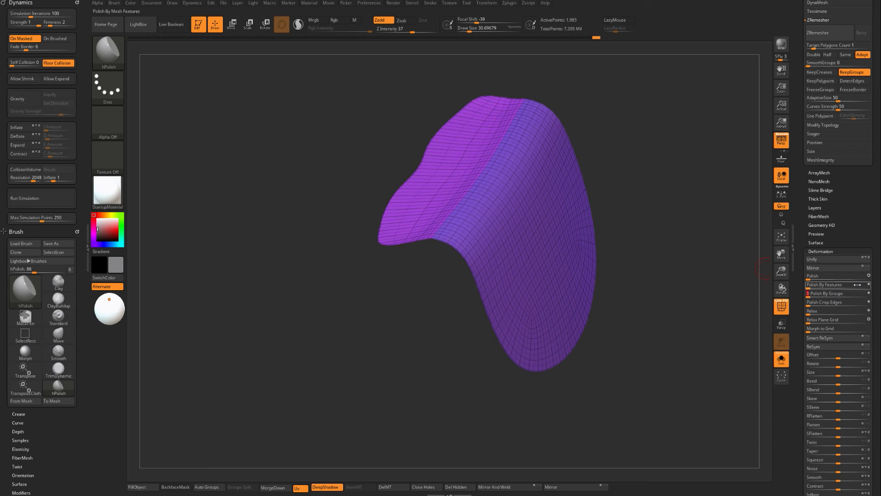
{"action": "key", "text": "ctrl+z"}
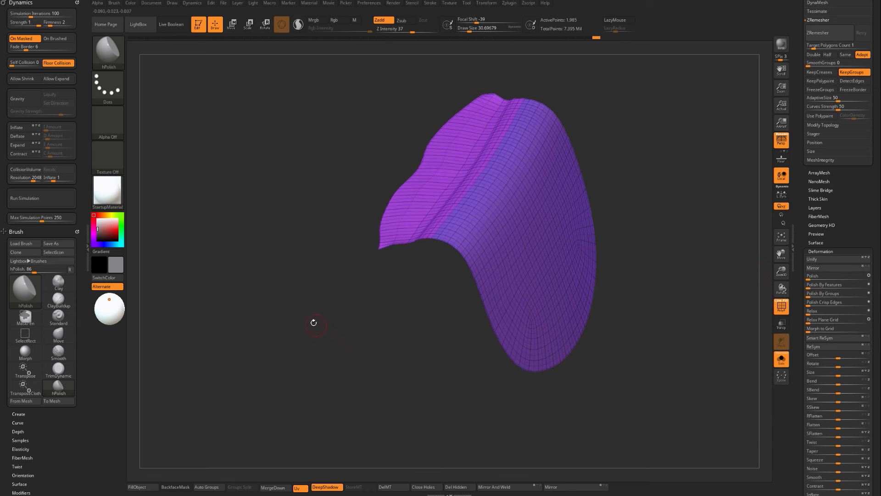
Mask the pouch body and the flap's rear edge, and smooth the rest of the flap with Polish By Groups at about 58.
{"action": "left_click_drag", "start_coordinate": [313, 322], "coordinate": [336, 343]}
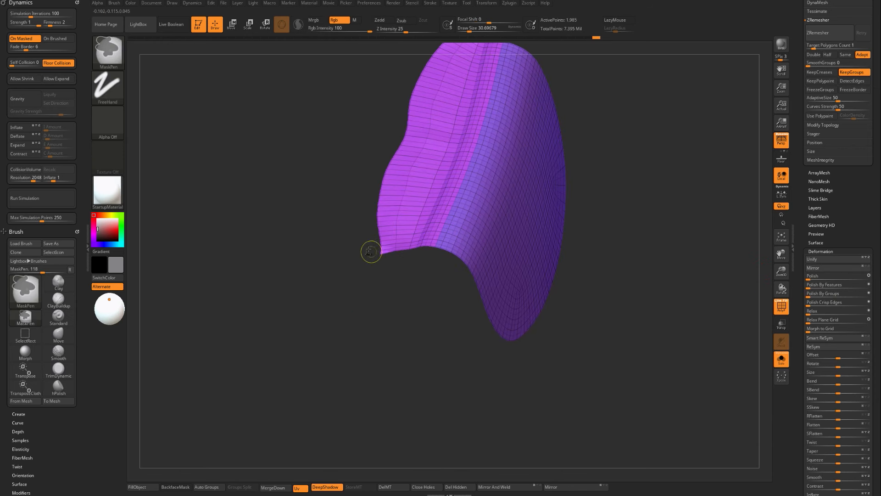
{"action": "left_click", "coordinate": [349, 341], "text": "ctrl+shift"}
{"action": "left_click", "coordinate": [313, 345], "text": "ctrl"}
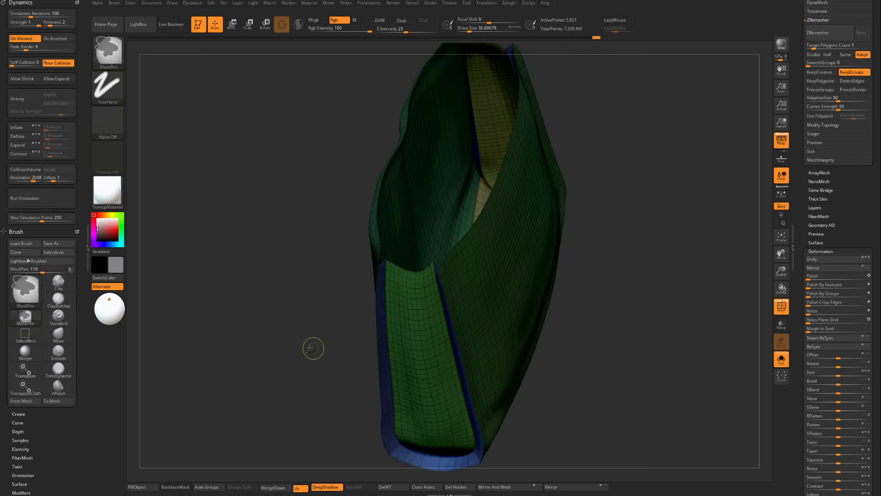
{"action": "left_click", "coordinate": [313, 343], "text": "ctrl+shift"}
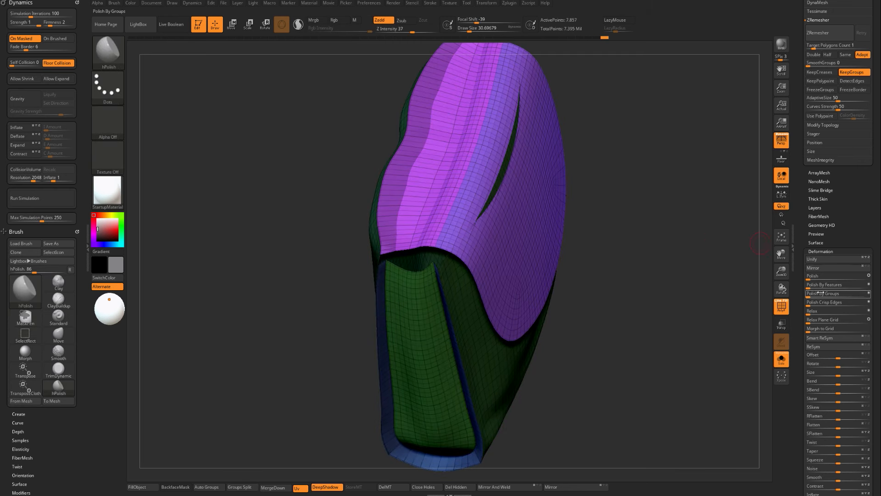
{"action": "left_click", "coordinate": [834, 296]}
{"action": "left_click", "coordinate": [840, 295]}
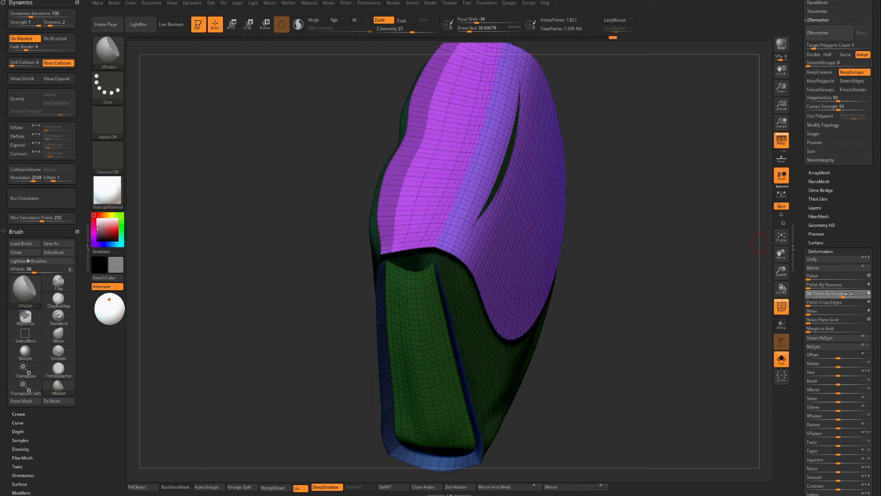
Smooth the unmasked part of the flap further with stronger Polish By Groups.
{"action": "left_click", "coordinate": [853, 294]}
{"action": "left_click_drag", "start_coordinate": [853, 293], "coordinate": [865, 293]}
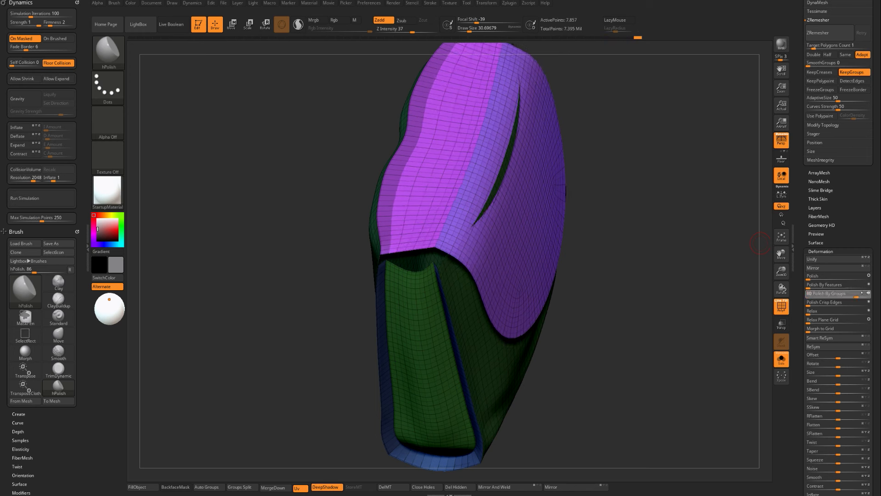
{"action": "left_click", "coordinate": [847, 296]}
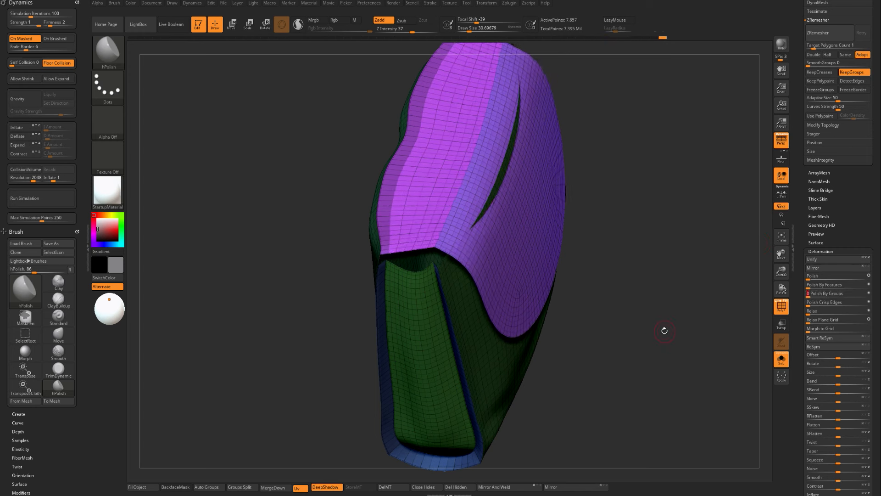
Try to raise only the flap's top strip after masking the front flap and the pouch body.
{"action": "mouse_move", "coordinate": [654, 331]}
{"action": "left_mouse_down"}
{"action": "mouse_move", "coordinate": [639, 366]}
{"action": "mouse_move", "coordinate": [647, 321]}
{"action": "mouse_move", "coordinate": [636, 363]}
{"action": "mouse_move", "coordinate": [665, 351]}
{"action": "mouse_move", "coordinate": [652, 321]}
{"action": "left_mouse_up"}
{"action": "left_click_drag", "start_coordinate": [497, 206], "coordinate": [500, 232]}
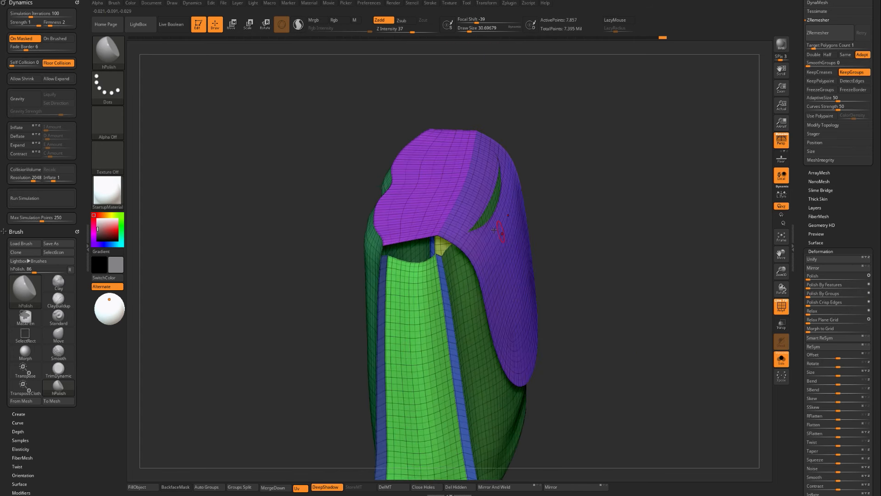
{"action": "left_click", "coordinate": [410, 237], "text": "ctrl+shift"}
{"action": "left_click_drag", "start_coordinate": [545, 212], "coordinate": [561, 213], "text": "ctrl+shift"}
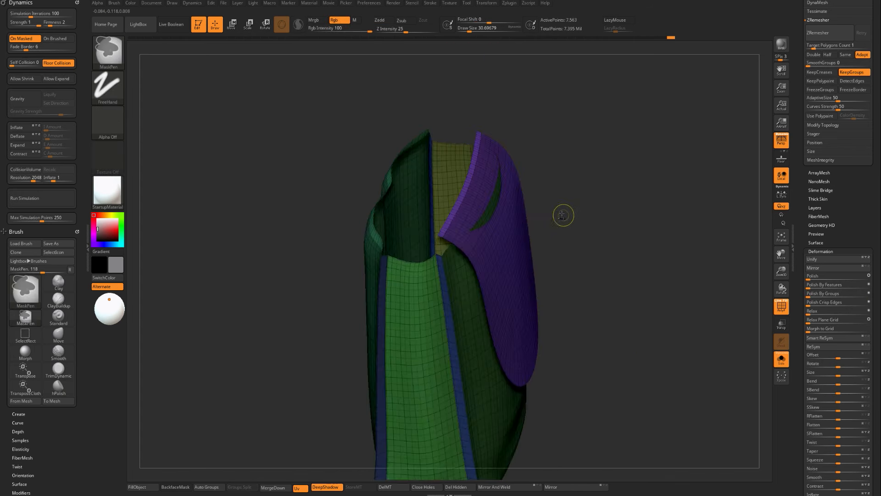
{"action": "left_click", "coordinate": [560, 216], "text": "ctrl"}
{"action": "left_click", "coordinate": [562, 214], "text": "ctrl+shift"}
{"action": "left_click", "coordinate": [567, 212], "text": "ctrl"}
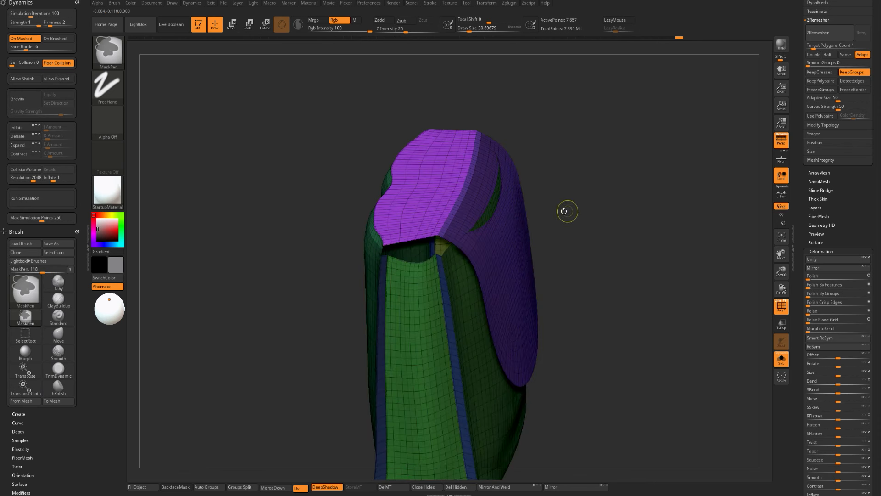
{"action": "key", "text": "w"}
{"action": "left_click_drag", "start_coordinate": [473, 369], "coordinate": [476, 358]}
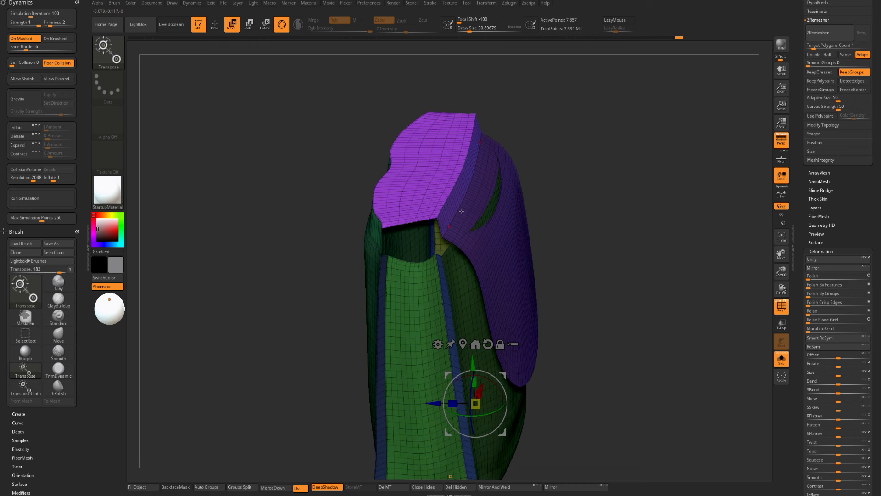
{"action": "key", "text": "q"}
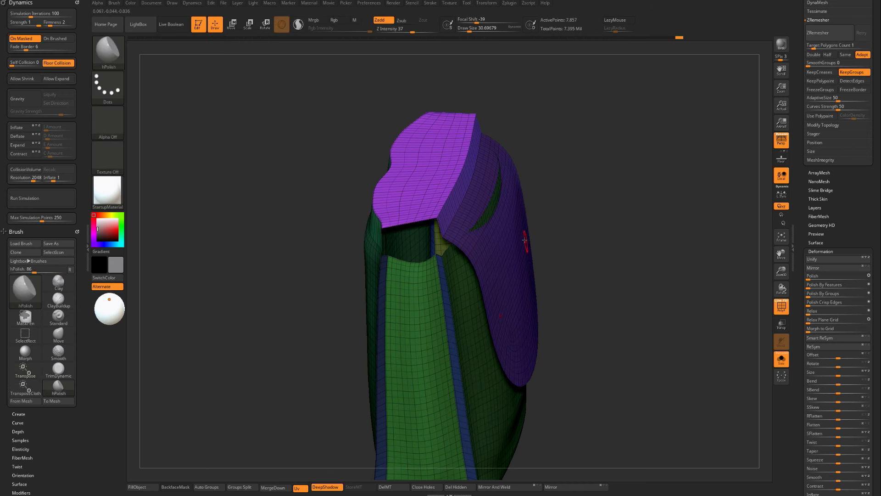
{"action": "key", "text": "ctrl"}
{"action": "key", "text": "ctrl+z"}
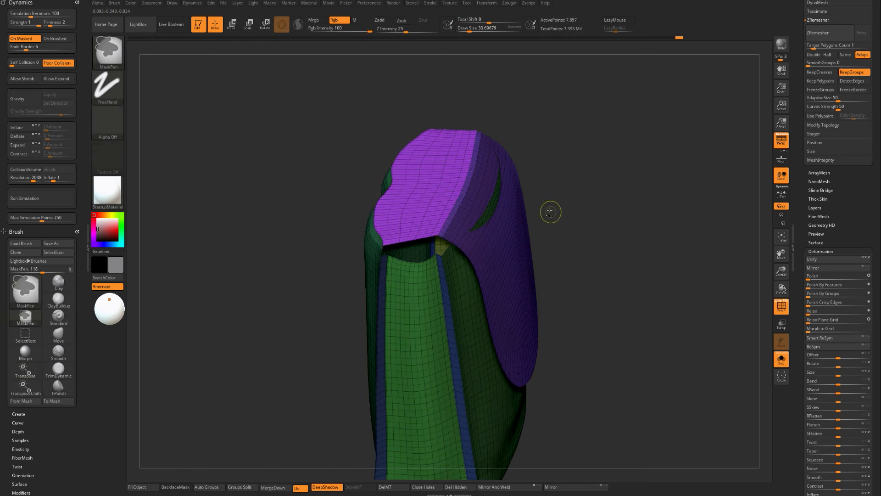
Clear the mask and mask the pouch body so that both polygroups of the flap stay editable.
{"action": "left_click_drag", "start_coordinate": [551, 210], "coordinate": [579, 229], "text": "ctrl"}
{"action": "left_click", "coordinate": [493, 251], "text": "ctrl+shift"}
{"action": "left_click", "coordinate": [431, 213], "text": "ctrl+shift"}
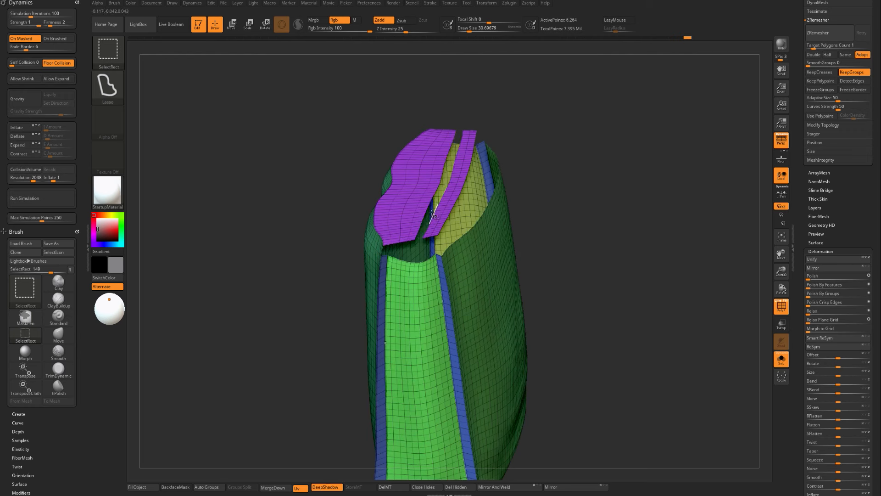
{"action": "key", "text": "ctrl+z"}
{"action": "left_click", "coordinate": [438, 212], "text": "ctrl+shift"}
{"action": "left_click", "coordinate": [578, 204], "text": "ctrl"}
{"action": "left_click", "coordinate": [579, 204], "text": "ctrl+shift"}
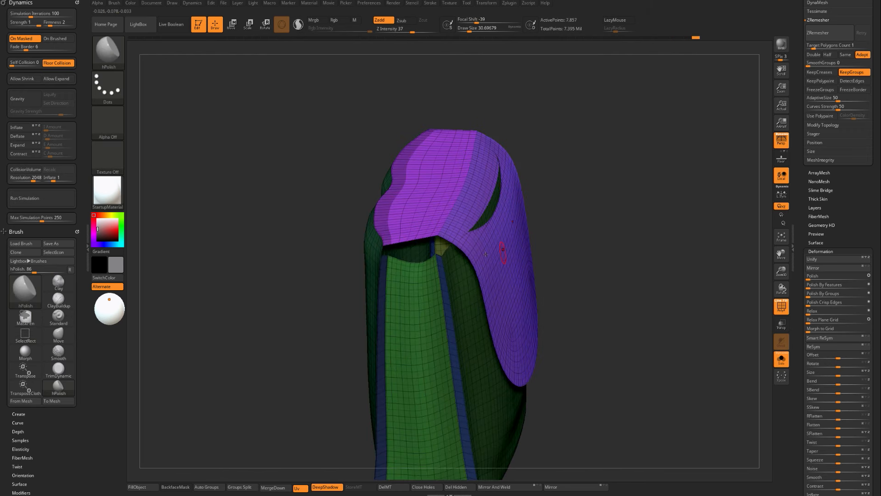
Raise the unmasked flap slightly above the pouch body.
{"action": "key", "text": "w"}
{"action": "left_click_drag", "start_coordinate": [472, 384], "coordinate": [472, 366]}
{"action": "key", "text": "q"}
{"action": "mouse_move", "coordinate": [546, 289]}
{"action": "left_mouse_down"}
{"action": "mouse_move", "coordinate": [586, 246]}
{"action": "mouse_move", "coordinate": [633, 255]}
{"action": "mouse_move", "coordinate": [629, 282]}
{"action": "mouse_move", "coordinate": [616, 288]}
{"action": "mouse_move", "coordinate": [665, 264]}
{"action": "left_mouse_up"}
{"action": "key", "text": "shift+f"}
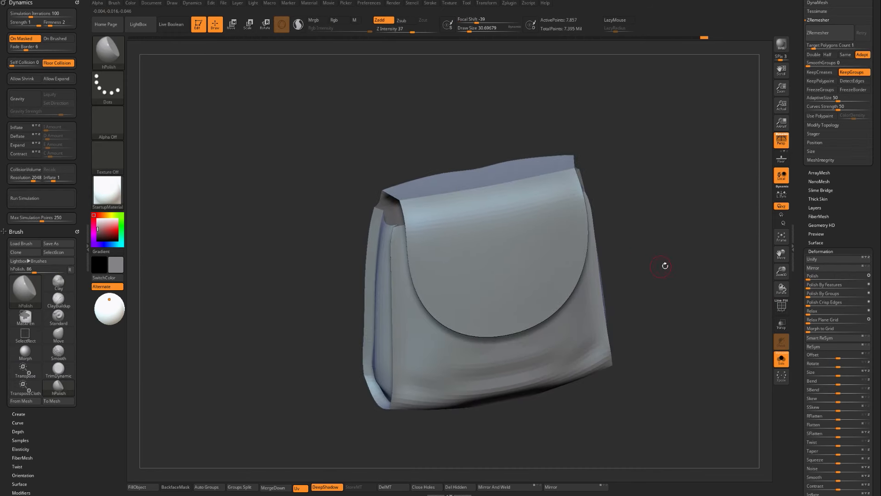
{"action": "left_click_drag", "start_coordinate": [277, 273], "coordinate": [300, 296], "text": "alt"}
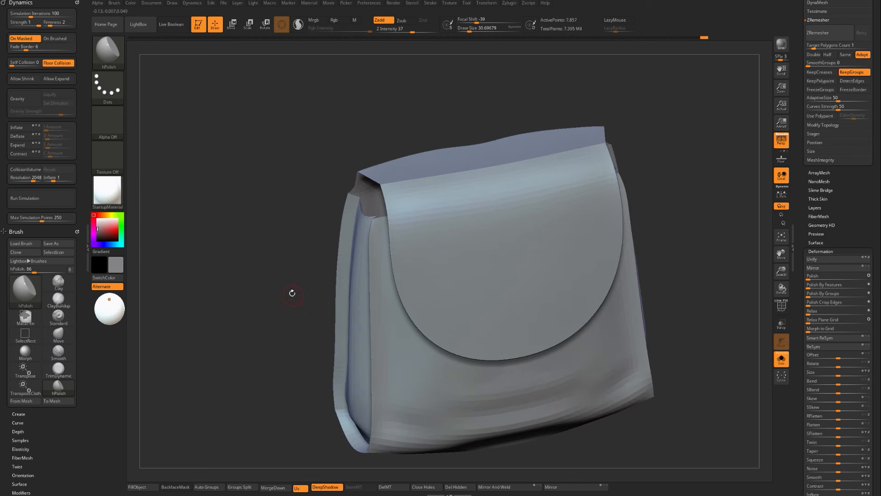
{"action": "left_click_drag", "start_coordinate": [313, 266], "coordinate": [293, 299]}
{"action": "key", "text": "shift+f"}
Hide the body polygroups to isolate the flap, then mask the whole pouch body and leave only the flap unmasked.
{"action": "key", "text": "ctrl+shift"}
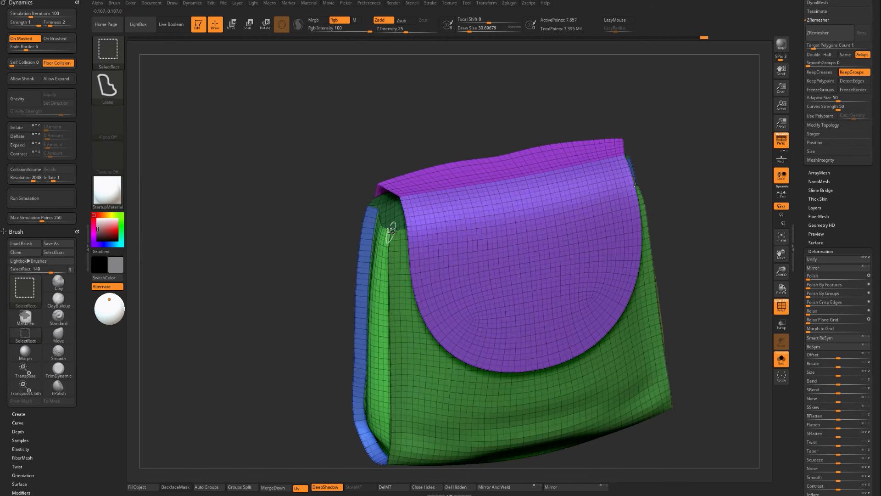
{"action": "left_click", "coordinate": [393, 256], "text": "ctrl+shift"}
{"action": "left_click", "coordinate": [375, 262], "text": "ctrl+shift"}
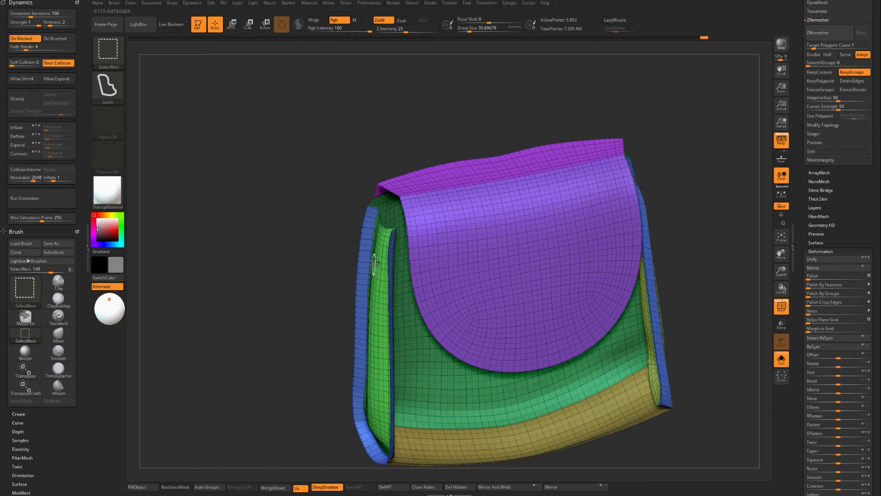
{"action": "left_click", "coordinate": [375, 255], "text": "ctrl+alt+shift"}
{"action": "left_click", "coordinate": [374, 251], "text": "ctrl+alt+shift"}
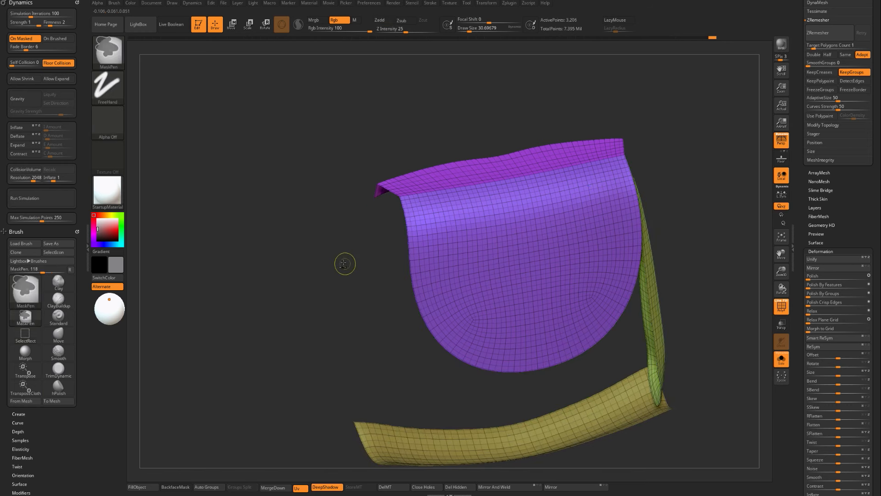
{"action": "key", "text": "ctrl+shift"}
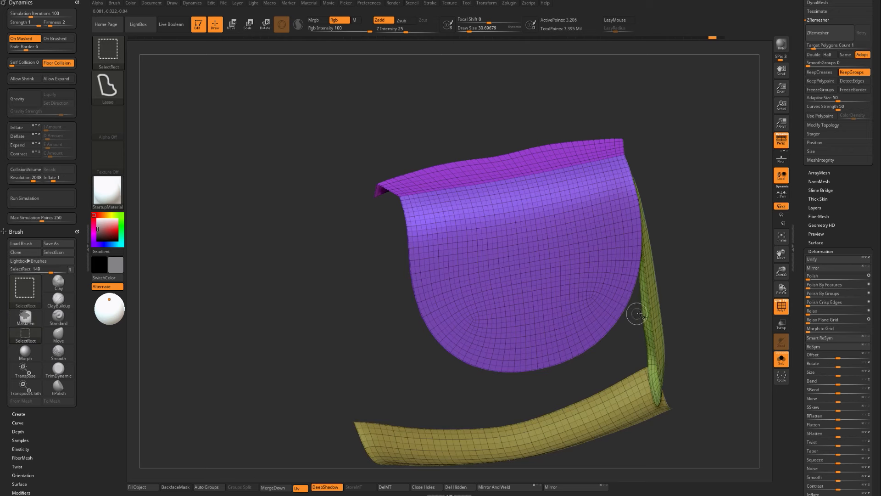
{"action": "left_click", "coordinate": [652, 332], "text": "ctrl+alt+shift"}
{"action": "left_click", "coordinate": [643, 383], "text": "ctrl+alt+shift"}
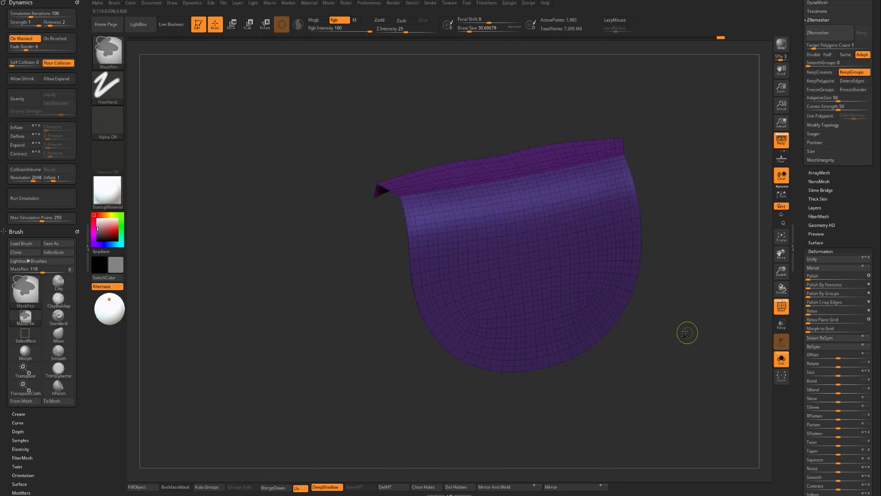
{"action": "left_click", "coordinate": [687, 332], "text": "ctrl+shift"}
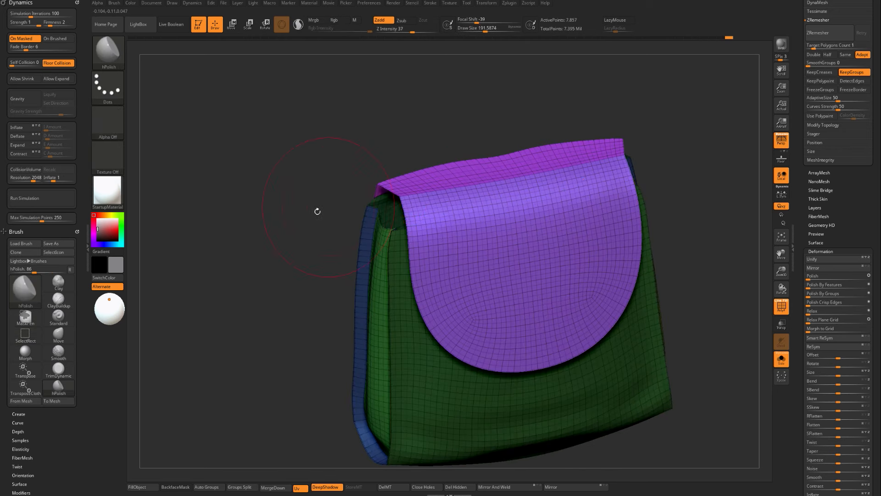
Pull the front flap's upper corners down slightly with a large Move brush.
{"action": "mouse_move", "coordinate": [318, 211]}
{"action": "left_mouse_down", "text": "shift"}
{"action": "mouse_move", "coordinate": [331, 195]}
{"action": "mouse_move", "coordinate": [309, 263]}
{"action": "left_mouse_up", "text": "shift"}
{"action": "key", "text": "]"}
{"action": "key", "text": "]"}
{"action": "key", "text": "]"}
{"action": "key", "text": "b"}
{"action": "key", "text": "m"}
{"action": "key", "text": "v"}
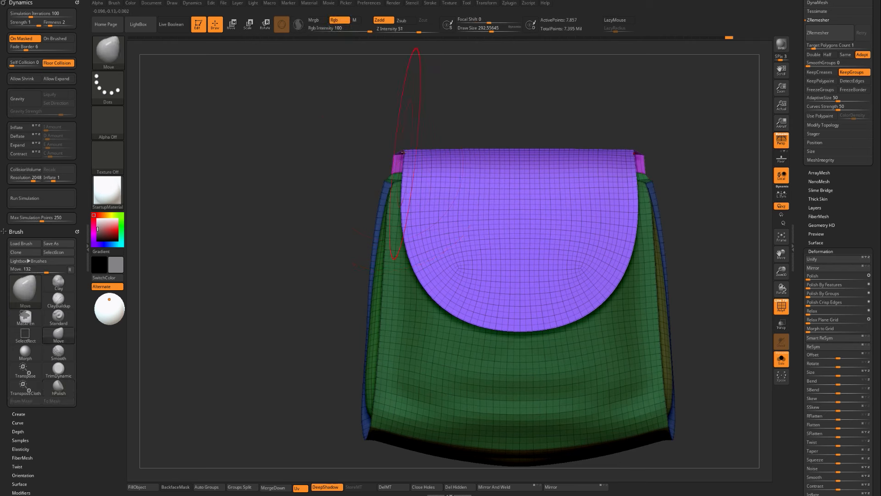
{"action": "mouse_move", "coordinate": [406, 152]}
{"action": "left_mouse_down"}
{"action": "mouse_move", "coordinate": [384, 165]}
{"action": "mouse_move", "coordinate": [406, 165]}
{"action": "left_mouse_up"}
Reshape the flap's top strip and push its front fold inward toward the pouch with the Move brush.
{"action": "key", "text": "["}
{"action": "key", "text": "["}
{"action": "key", "text": "["}
{"action": "mouse_move", "coordinate": [304, 184]}
{"action": "left_mouse_down"}
{"action": "mouse_move", "coordinate": [325, 209]}
{"action": "mouse_move", "coordinate": [478, 124]}
{"action": "mouse_move", "coordinate": [482, 206]}
{"action": "left_mouse_up"}
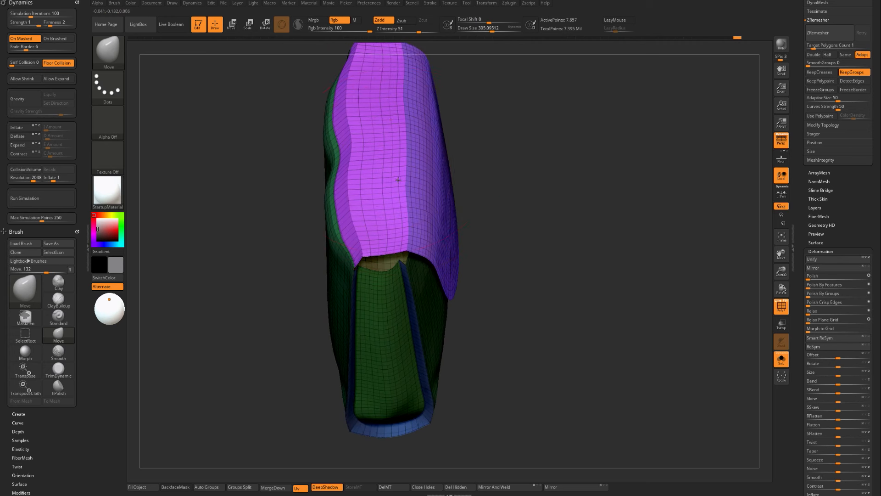
{"action": "key", "text": "s"}
{"action": "mouse_move", "coordinate": [355, 156]}
{"action": "left_mouse_down"}
{"action": "mouse_move", "coordinate": [340, 143]}
{"action": "mouse_move", "coordinate": [347, 123]}
{"action": "left_mouse_up"}
{"action": "mouse_move", "coordinate": [276, 141]}
{"action": "left_mouse_down"}
{"action": "mouse_move", "coordinate": [317, 113]}
{"action": "mouse_move", "coordinate": [284, 147]}
{"action": "left_mouse_up"}
{"action": "left_click_drag", "start_coordinate": [348, 115], "coordinate": [253, 241]}
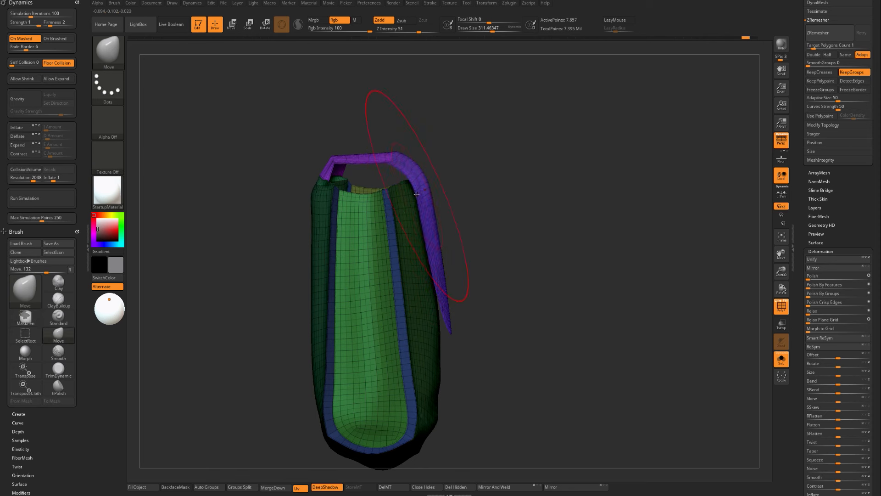
{"action": "left_click_drag", "start_coordinate": [417, 195], "coordinate": [409, 200]}
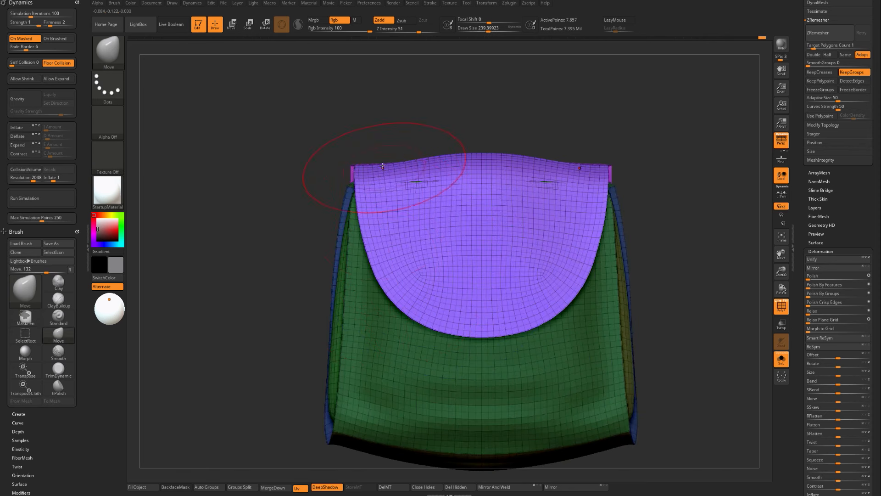
Undo the last corner adjustment and even out the flap's front surface with the Smooth brush.
{"action": "mouse_move", "coordinate": [383, 167]}
{"action": "left_mouse_down"}
{"action": "mouse_move", "coordinate": [376, 160]}
{"action": "mouse_move", "coordinate": [452, 196]}
{"action": "mouse_move", "coordinate": [393, 208]}
{"action": "mouse_move", "coordinate": [387, 222]}
{"action": "mouse_move", "coordinate": [361, 213]}
{"action": "left_mouse_up"}
{"action": "key", "text": "ctrl+z"}
{"action": "key", "text": "s"}
{"action": "left_click_drag", "start_coordinate": [415, 265], "coordinate": [372, 267]}
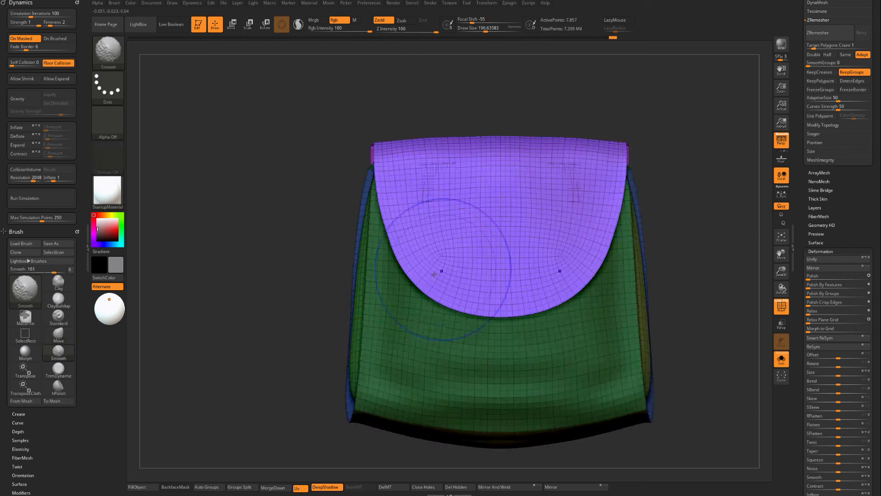
{"action": "key", "text": "s"}
{"action": "mouse_move", "coordinate": [420, 293]}
{"action": "left_mouse_down"}
{"action": "mouse_move", "coordinate": [428, 294]}
{"action": "mouse_move", "coordinate": [418, 292]}
{"action": "left_mouse_up"}
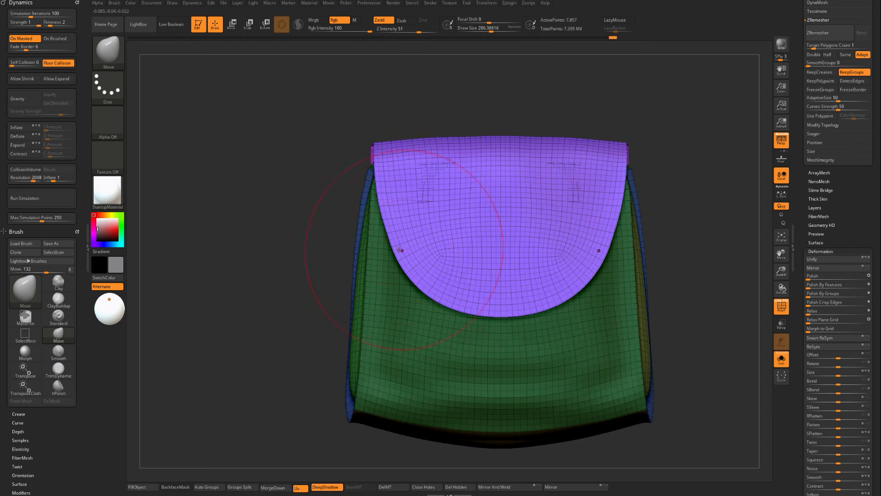
Pull the flap's lower sides outward with the Move brush to widen its rounded shape.
{"action": "left_click_drag", "start_coordinate": [403, 251], "coordinate": [358, 259]}
{"action": "key", "text": "s"}
{"action": "left_click_drag", "start_coordinate": [416, 217], "coordinate": [404, 218]}
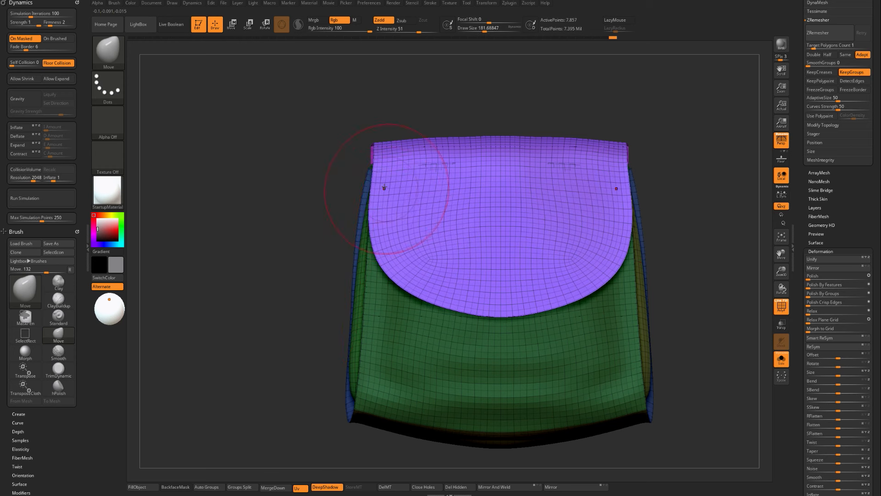
Extend the flap's bottom edge downward and its sides to the pouch's width with a larger Move brush, undoing stray strokes.
{"action": "key", "text": "bracketright"}
{"action": "key", "text": "bracketright"}
{"action": "key", "text": "bracketright"}
{"action": "mouse_move", "coordinate": [407, 269]}
{"action": "left_mouse_down"}
{"action": "mouse_move", "coordinate": [394, 280]}
{"action": "mouse_move", "coordinate": [437, 299]}
{"action": "mouse_move", "coordinate": [449, 325]}
{"action": "mouse_move", "coordinate": [479, 335]}
{"action": "left_mouse_up"}
{"action": "key", "text": "ctrl+z"}
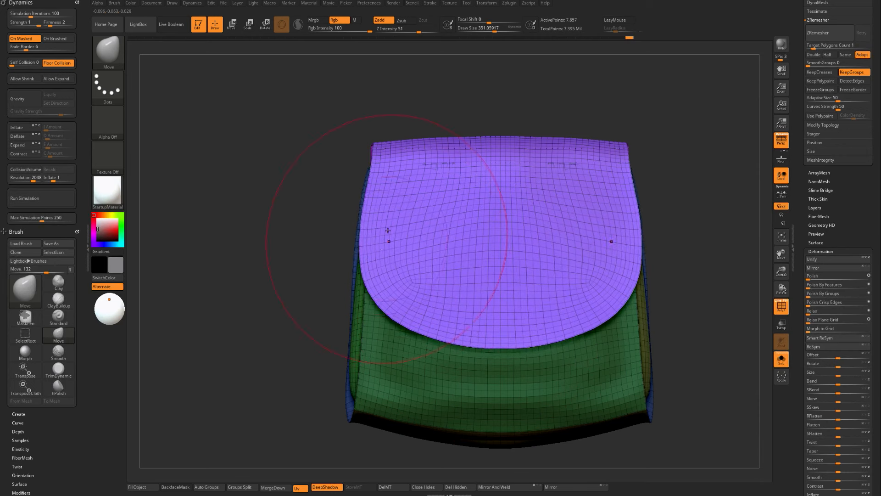
{"action": "mouse_move", "coordinate": [388, 236]}
{"action": "left_mouse_down"}
{"action": "mouse_move", "coordinate": [380, 183]}
{"action": "mouse_move", "coordinate": [363, 192]}
{"action": "left_mouse_up"}
{"action": "key", "text": "ctrl+z"}
{"action": "key", "text": "s"}
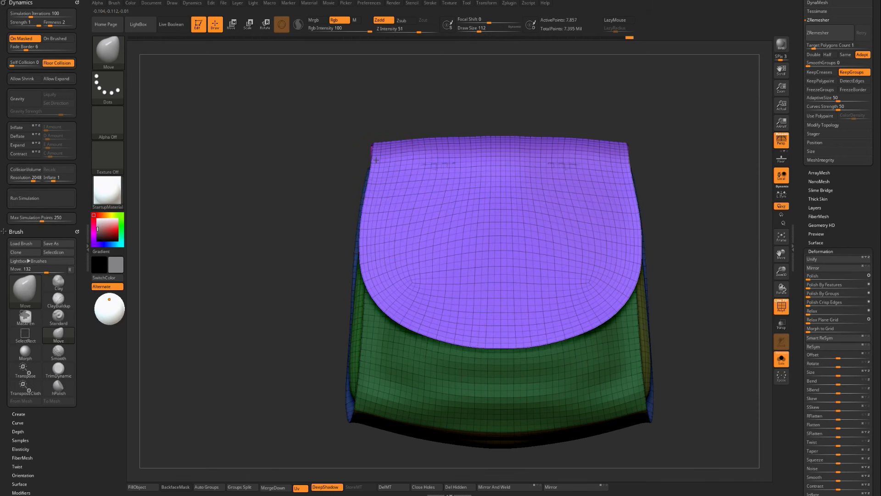
Refine the flap's side outline and lower its rounded bottom edge slightly, checking the fit from the side.
{"action": "mouse_move", "coordinate": [307, 176]}
{"action": "left_mouse_down"}
{"action": "mouse_move", "coordinate": [404, 271]}
{"action": "mouse_move", "coordinate": [374, 266]}
{"action": "left_mouse_up"}
{"action": "mouse_move", "coordinate": [454, 317]}
{"action": "left_mouse_down"}
{"action": "mouse_move", "coordinate": [456, 328]}
{"action": "mouse_move", "coordinate": [487, 342]}
{"action": "left_mouse_up"}
{"action": "mouse_move", "coordinate": [266, 311]}
{"action": "left_mouse_down"}
{"action": "mouse_move", "coordinate": [283, 320]}
{"action": "mouse_move", "coordinate": [505, 207]}
{"action": "left_mouse_up"}
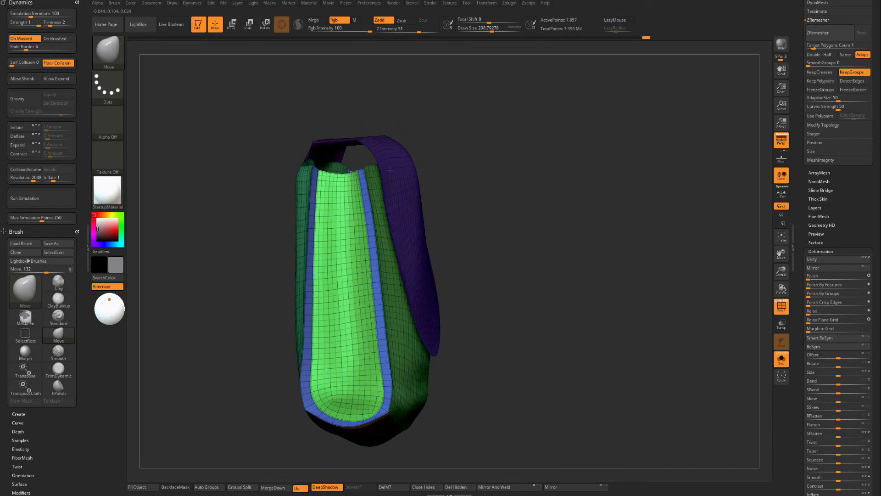
{"action": "left_click_drag", "start_coordinate": [455, 188], "coordinate": [377, 189], "text": "shift"}
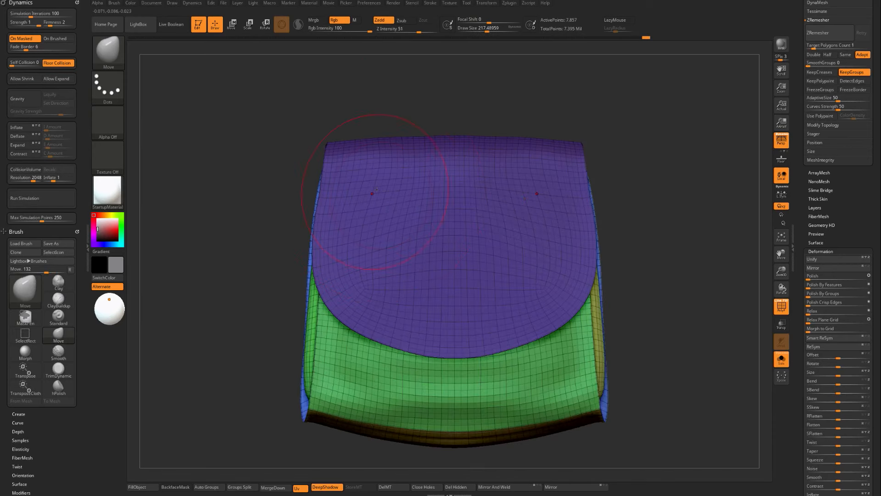
Smooth the whole unmasked pouch with Polish By Groups.
{"action": "mouse_move", "coordinate": [262, 236]}
{"action": "left_mouse_down"}
{"action": "mouse_move", "coordinate": [242, 309]}
{"action": "mouse_move", "coordinate": [200, 274]}
{"action": "mouse_move", "coordinate": [296, 296]}
{"action": "mouse_move", "coordinate": [275, 295]}
{"action": "mouse_move", "coordinate": [384, 138]}
{"action": "mouse_move", "coordinate": [408, 190]}
{"action": "left_mouse_up"}
{"action": "key", "text": "shift+f"}
{"action": "key", "text": "shift+f"}
{"action": "key", "text": "shift+f"}
{"action": "key", "text": "b"}
{"action": "key", "text": "m"}
{"action": "key", "text": "v"}
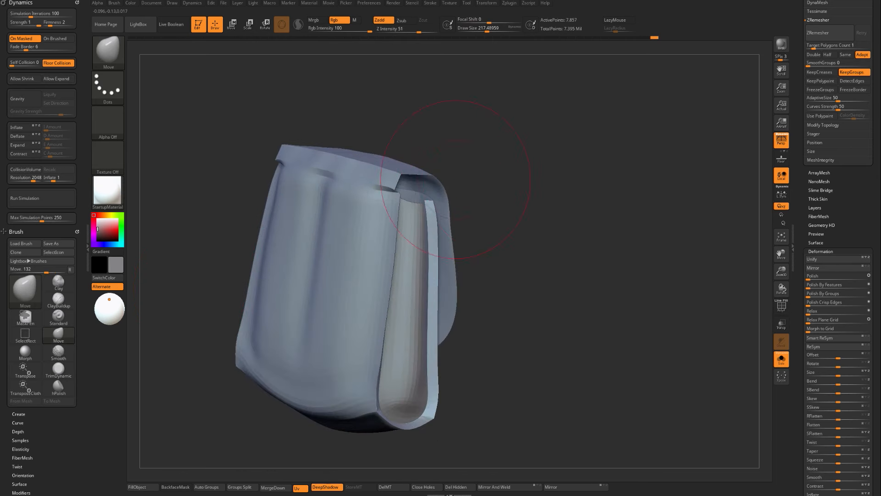
{"action": "key", "text": "shift+f"}
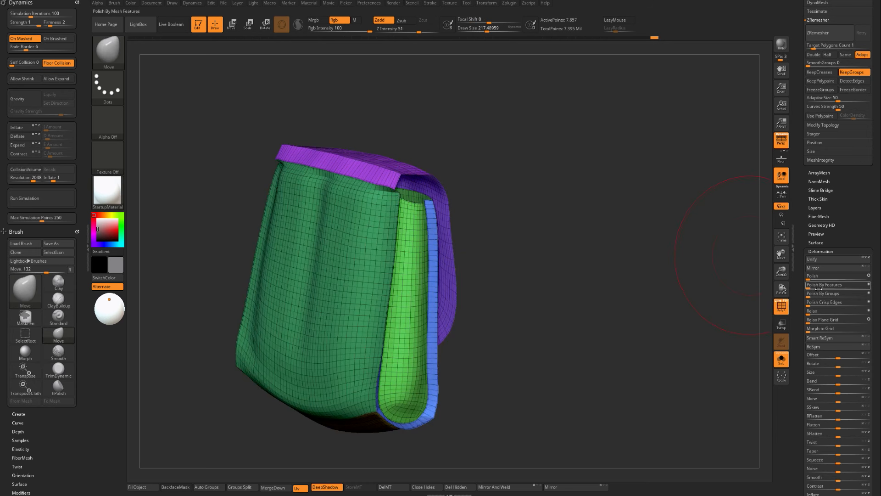
{"action": "left_click_drag", "start_coordinate": [822, 294], "coordinate": [843, 291]}
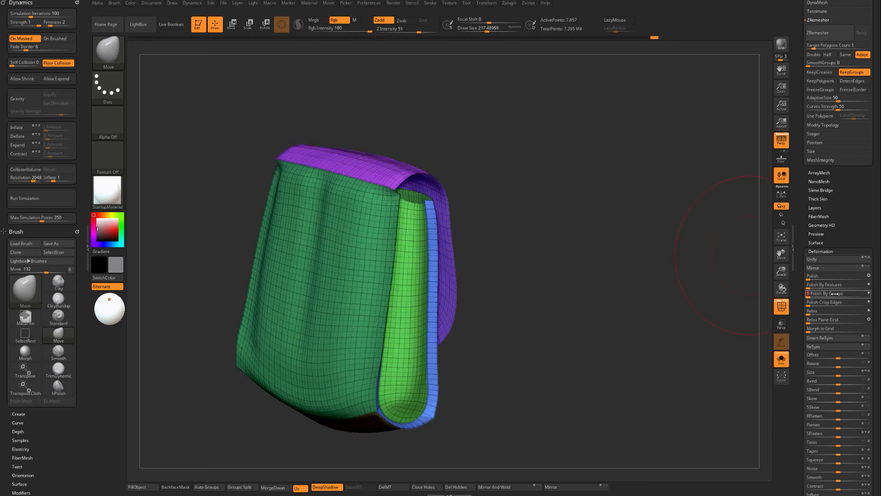
Reduce the Move brush size to about 94 and isolate the flap's top strip with the pouch's back panel.
{"action": "mouse_move", "coordinate": [633, 325]}
{"action": "left_mouse_down"}
{"action": "mouse_move", "coordinate": [619, 329]}
{"action": "mouse_move", "coordinate": [461, 242]}
{"action": "mouse_move", "coordinate": [349, 244]}
{"action": "left_mouse_up"}
{"action": "key", "text": "ctrl"}
{"action": "key", "text": "s"}
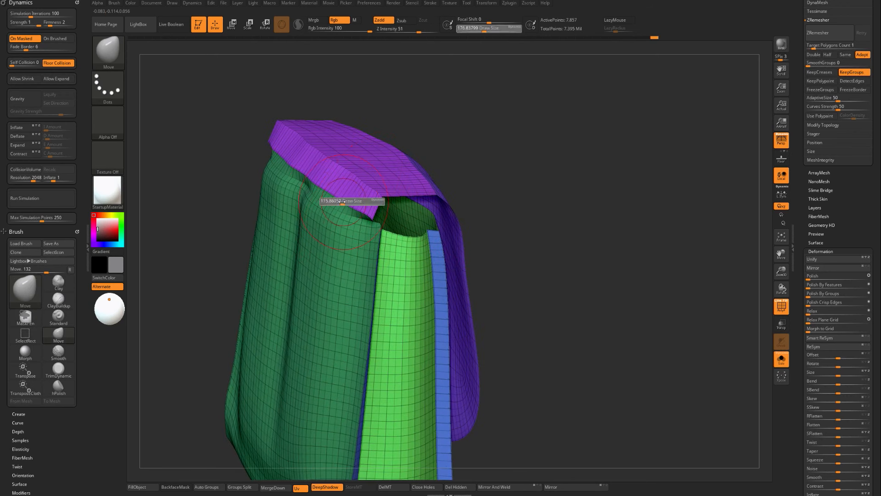
{"action": "left_click_drag", "start_coordinate": [342, 201], "coordinate": [337, 196]}
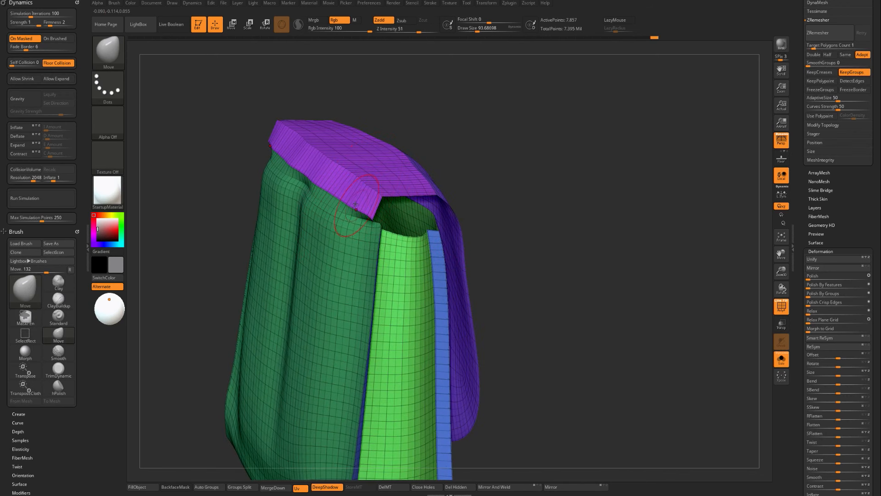
{"action": "left_click", "coordinate": [374, 206], "text": "ctrl+shift"}
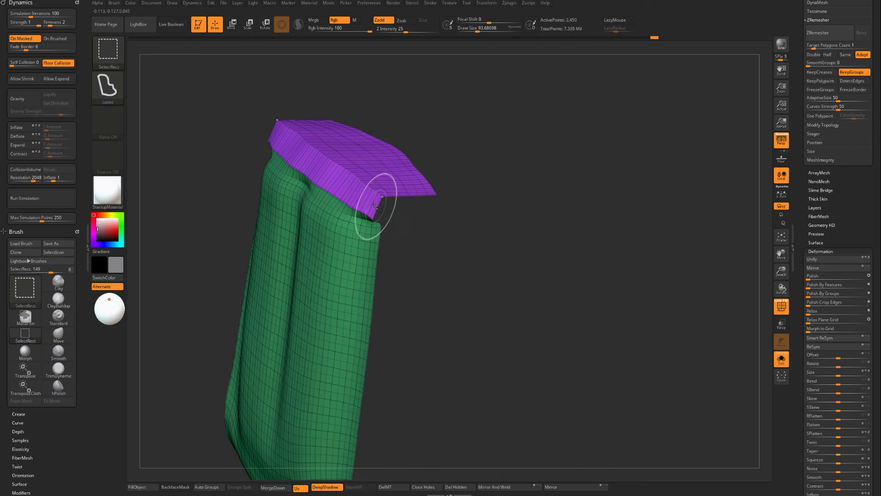
Mask the whole bag except the narrow strip along the flap's back edge, with all polygroups visible again.
{"action": "left_click", "coordinate": [372, 203], "text": "ctrl+shift"}
{"action": "left_click", "coordinate": [371, 202], "text": "ctrl+shift"}
{"action": "left_click", "coordinate": [222, 262], "text": "ctrl"}
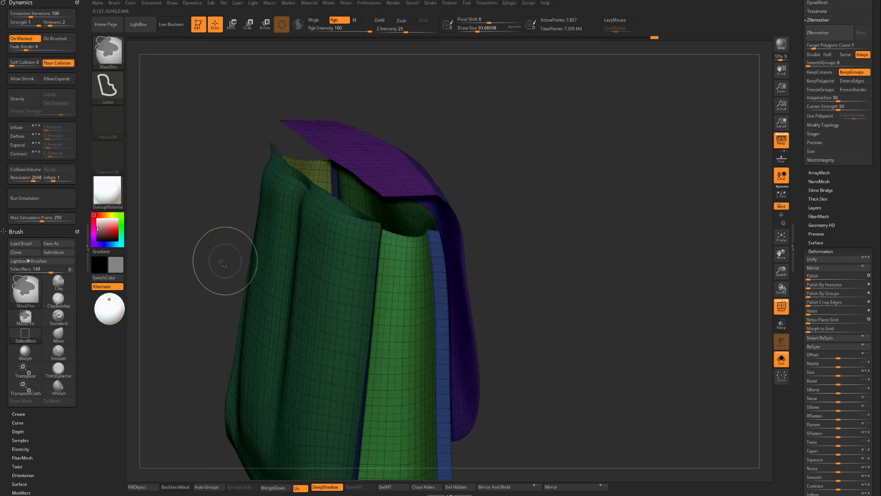
{"action": "left_click", "coordinate": [217, 260], "text": "ctrl+shift"}
{"action": "left_click_drag", "start_coordinate": [217, 260], "coordinate": [345, 231]}
{"action": "left_click", "coordinate": [510, 214], "text": "ctrl+shift"}
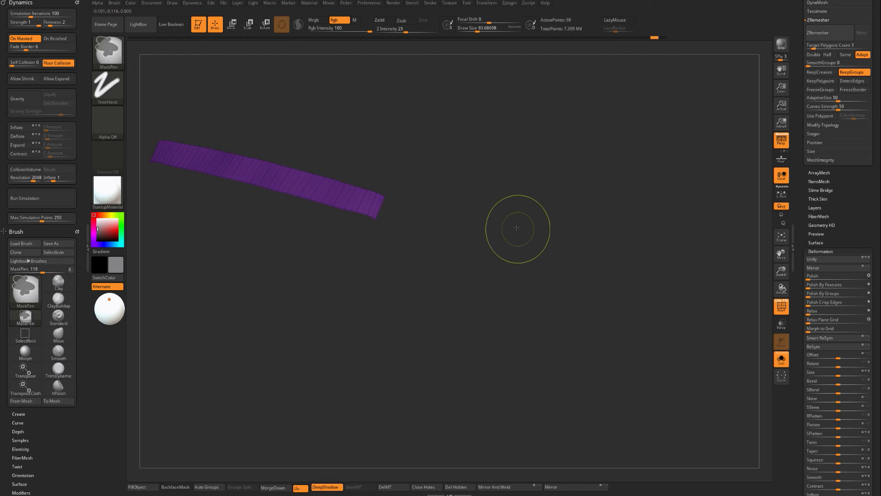
{"action": "left_click", "coordinate": [516, 225], "text": "ctrl"}
{"action": "left_click", "coordinate": [521, 226], "text": "ctrl+shift"}
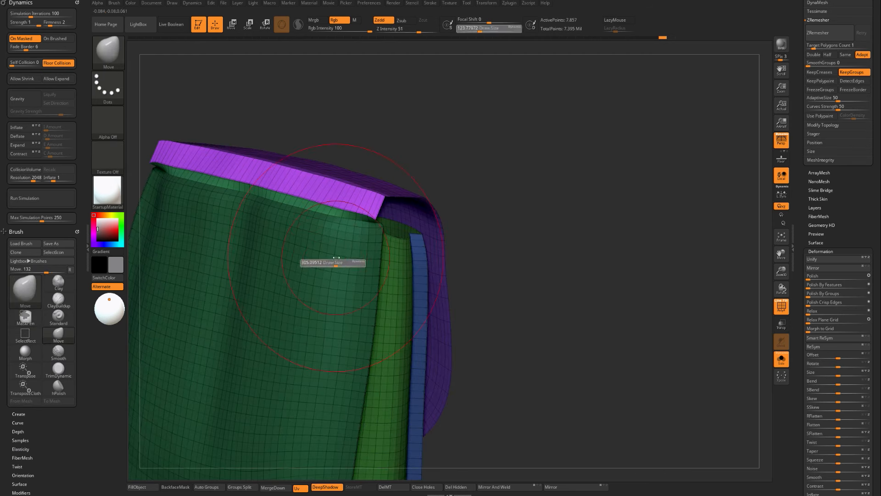
Pull several spots of the unmasked back-edge strip upward with the Move brush at a draw size of about 305.
{"action": "left_click_drag", "start_coordinate": [277, 239], "coordinate": [230, 208]}
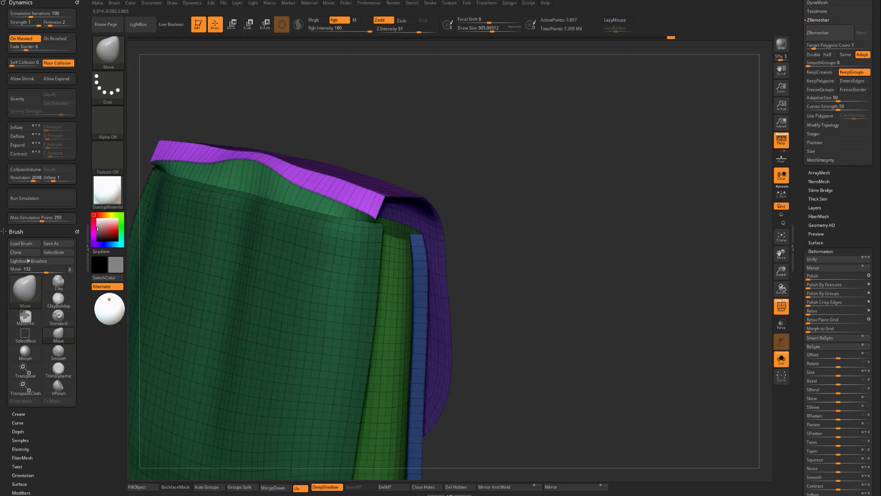
{"action": "mouse_move", "coordinate": [327, 260]}
{"action": "left_mouse_down"}
{"action": "mouse_move", "coordinate": [334, 207]}
{"action": "mouse_move", "coordinate": [298, 212]}
{"action": "mouse_move", "coordinate": [328, 219]}
{"action": "left_mouse_up"}
{"action": "left_click_drag", "start_coordinate": [362, 244], "coordinate": [376, 216]}
{"action": "left_click_drag", "start_coordinate": [557, 195], "coordinate": [473, 188]}
Clear the mask, smooth the reshaped back edge with Polish By Features, and hide the polyframe.
{"action": "left_click_drag", "start_coordinate": [517, 157], "coordinate": [588, 275], "text": "ctrl"}
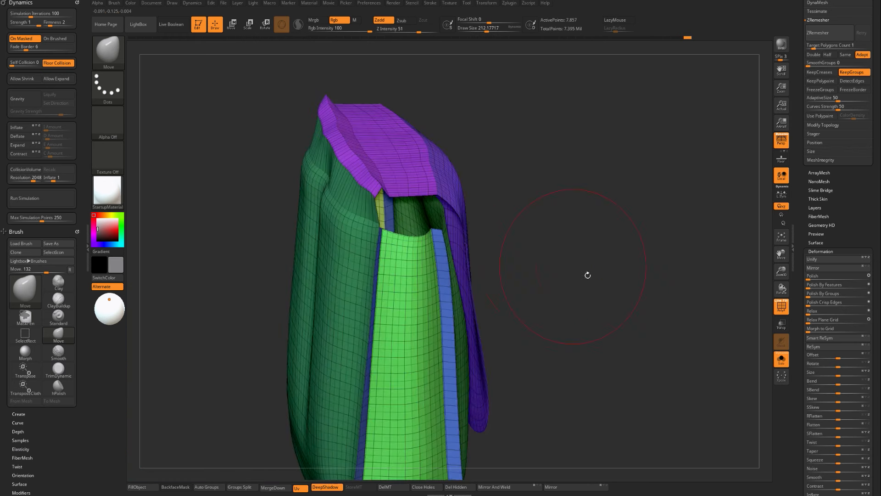
{"action": "left_click", "coordinate": [836, 292]}
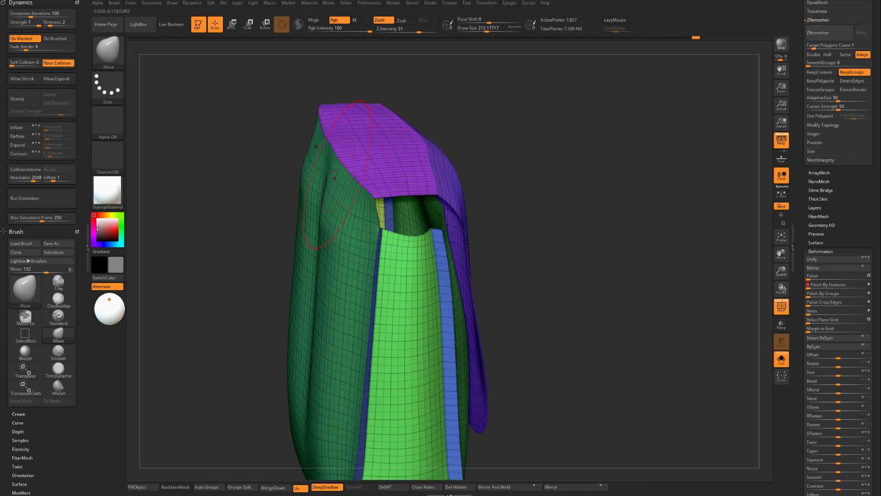
{"action": "key", "text": "shift+f"}
Inspect the bag's smoothed shape from the front and the side.
{"action": "left_click_drag", "start_coordinate": [509, 284], "coordinate": [397, 303]}
{"action": "left_click_drag", "start_coordinate": [266, 283], "coordinate": [243, 270], "text": "alt"}
{"action": "mouse_move", "coordinate": [243, 270]}
{"action": "left_mouse_down"}
{"action": "mouse_move", "coordinate": [282, 273]}
{"action": "mouse_move", "coordinate": [392, 250]}
{"action": "mouse_move", "coordinate": [276, 272]}
{"action": "mouse_move", "coordinate": [269, 258]}
{"action": "mouse_move", "coordinate": [349, 234]}
{"action": "left_mouse_up"}
{"action": "mouse_move", "coordinate": [277, 293]}
{"action": "left_mouse_down"}
{"action": "mouse_move", "coordinate": [323, 286]}
{"action": "mouse_move", "coordinate": [340, 257]}
{"action": "left_mouse_up"}
{"action": "left_click_drag", "start_coordinate": [324, 213], "coordinate": [262, 267], "text": "shift"}
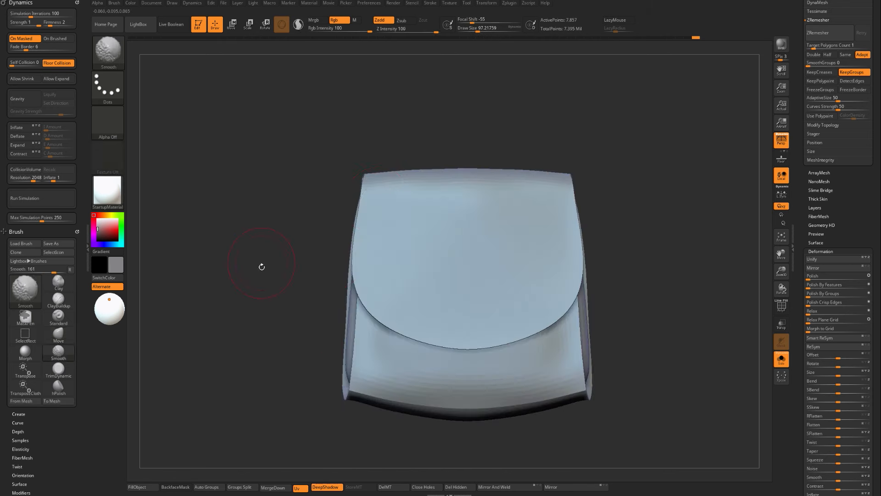
{"action": "mouse_move", "coordinate": [268, 326]}
{"action": "left_mouse_down", "text": "alt"}
{"action": "mouse_move", "coordinate": [272, 272]}
{"action": "mouse_move", "coordinate": [250, 269]}
{"action": "left_mouse_up", "text": "alt"}
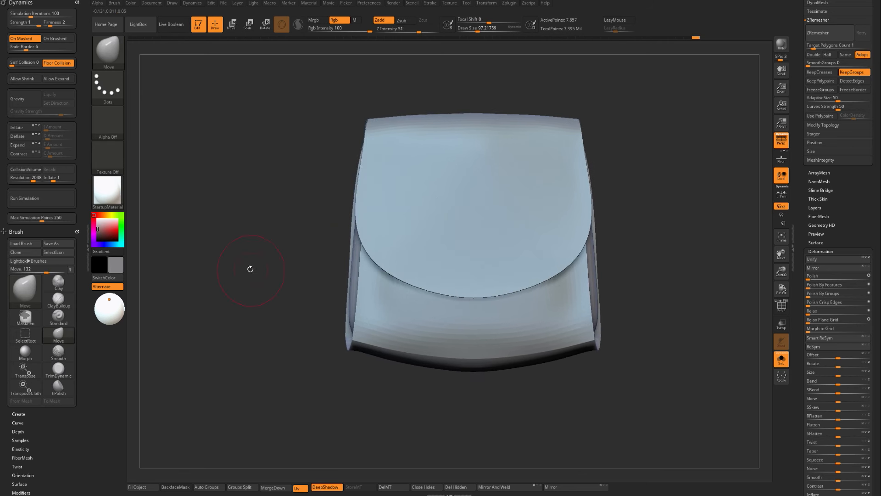
{"action": "left_click_drag", "start_coordinate": [265, 306], "coordinate": [303, 304]}
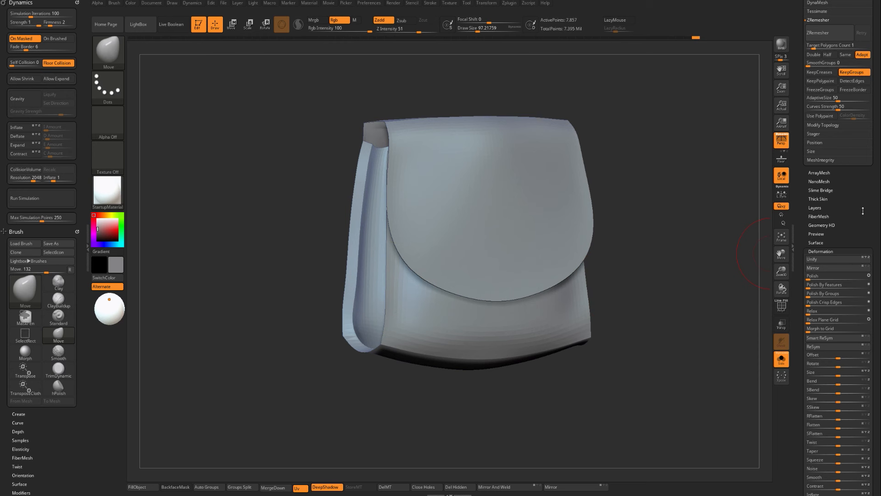
Remove all creases from the bag mesh using UnCreaseAll in the geometry's crease settings.
{"action": "scroll", "coordinate": [863, 210], "scroll_direction": "up", "scroll_amount": 5}
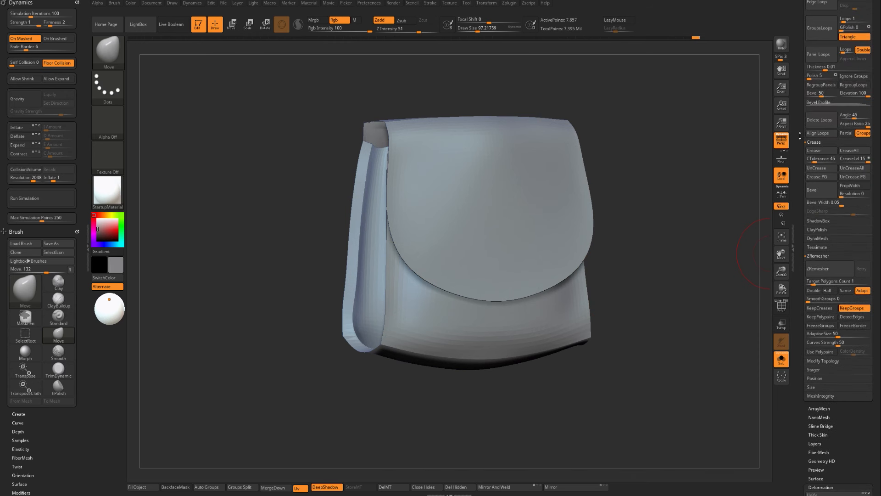
{"action": "left_click_drag", "start_coordinate": [802, 137], "coordinate": [803, 172]}
{"action": "scroll", "coordinate": [803, 171], "scroll_direction": "up", "scroll_amount": 3}
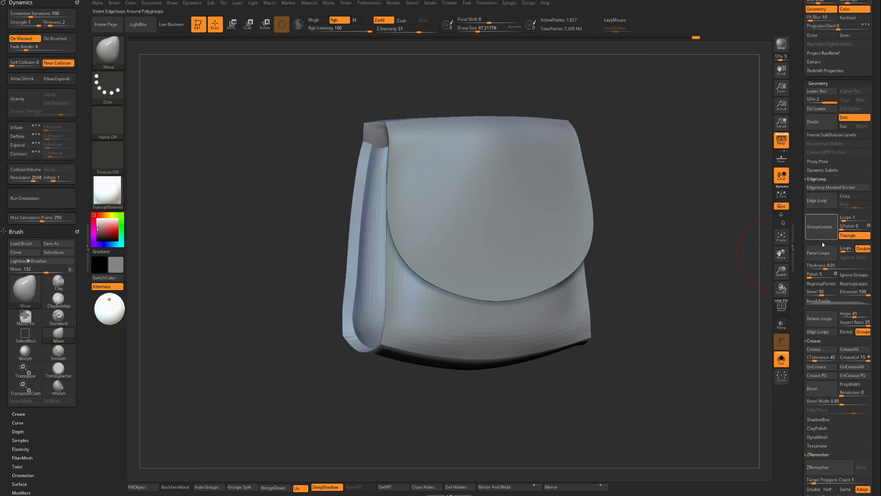
{"action": "left_click", "coordinate": [817, 179]}
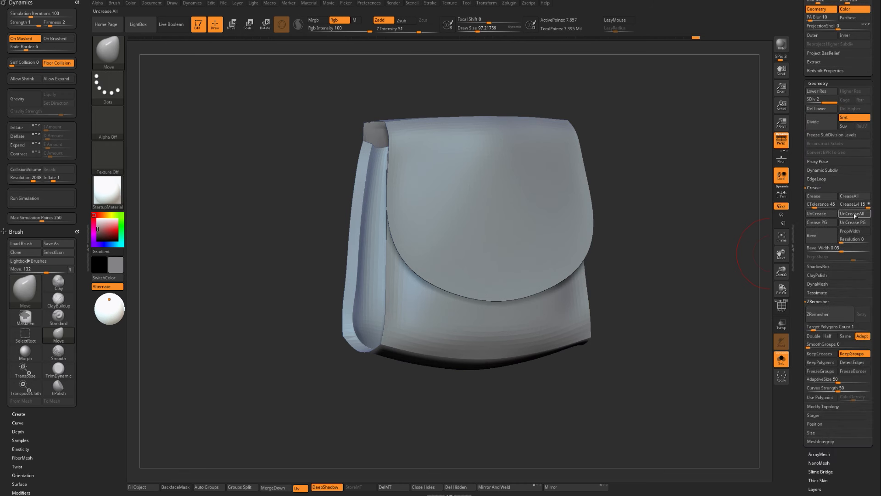
{"action": "key", "text": "shift+f"}
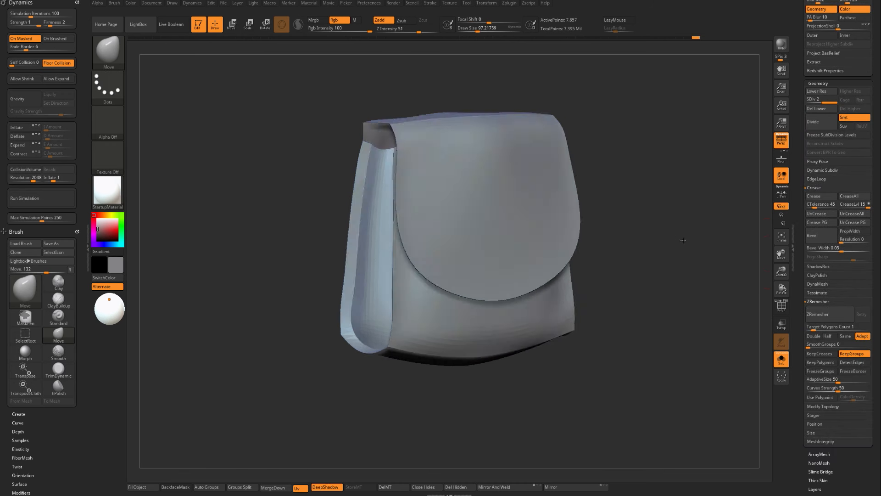
{"action": "key", "text": "shift+f"}
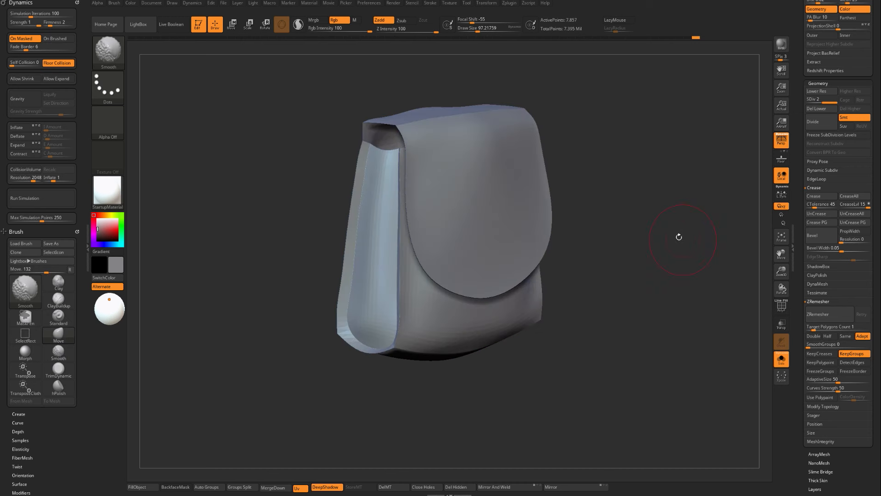
Subdivide the bag mesh twice, to level 4, and check its edges from the side and front.
{"action": "mouse_move", "coordinate": [655, 212]}
{"action": "left_mouse_down", "text": "alt"}
{"action": "mouse_move", "coordinate": [659, 225]}
{"action": "mouse_move", "coordinate": [673, 225]}
{"action": "left_mouse_up", "text": "alt"}
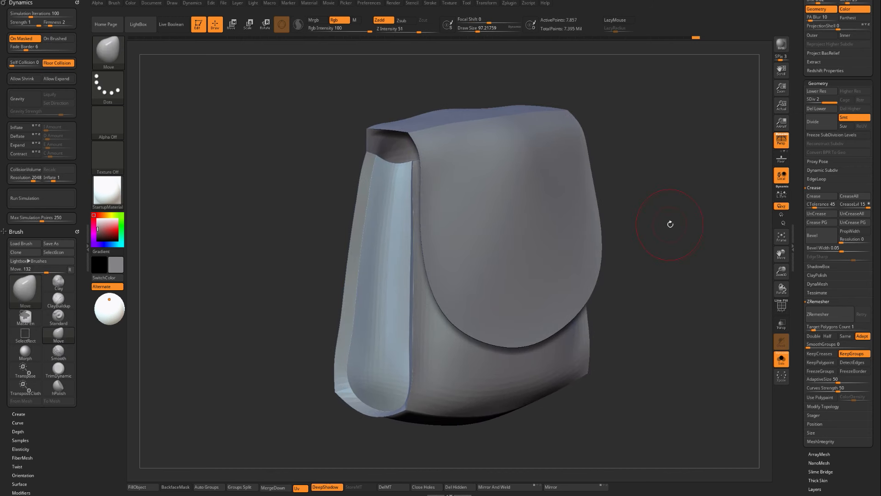
{"action": "key", "text": "ctrl+d"}
{"action": "key", "text": "ctrl+d"}
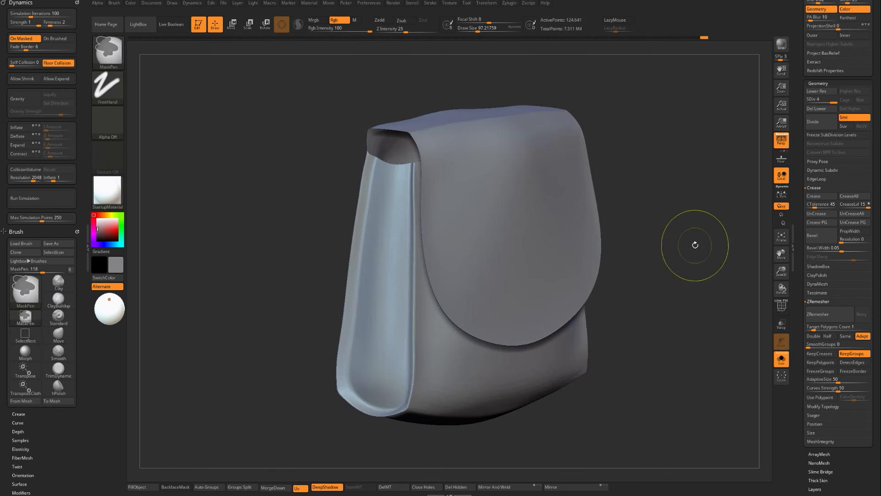
{"action": "mouse_move", "coordinate": [694, 245]}
{"action": "left_mouse_down"}
{"action": "mouse_move", "coordinate": [674, 236]}
{"action": "mouse_move", "coordinate": [698, 235]}
{"action": "left_mouse_up"}
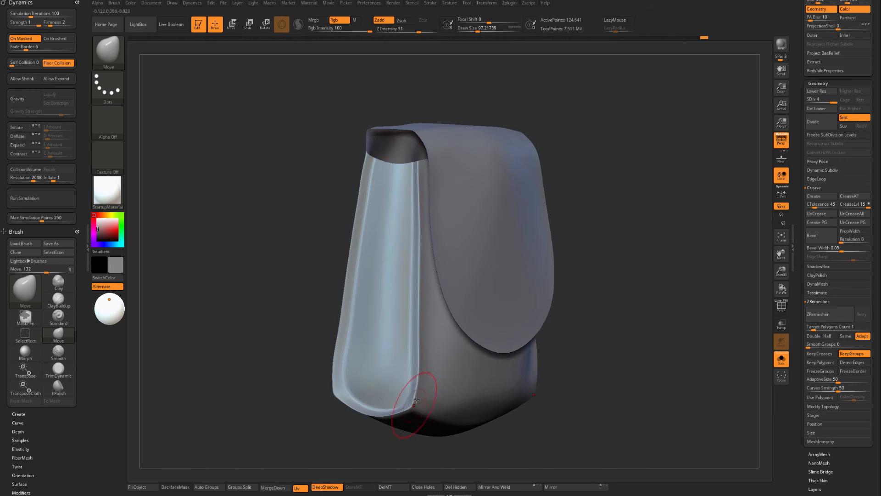
{"action": "left_click_drag", "start_coordinate": [617, 255], "coordinate": [527, 213]}
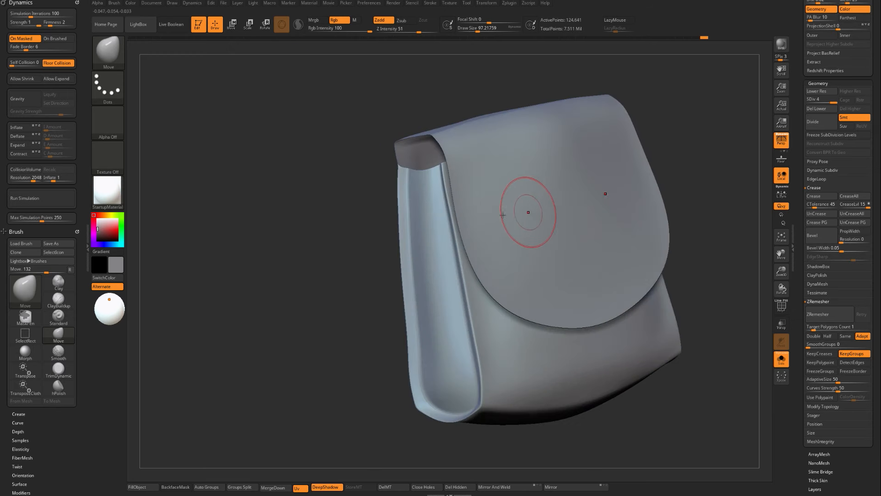
{"action": "key", "text": "shift+f"}
{"action": "key", "text": "shift+f"}
Return the bag mesh to subdivision level 2 and display its polyframe.
{"action": "left_click_drag", "start_coordinate": [300, 272], "coordinate": [281, 197], "text": "alt"}
{"action": "key", "text": "shift+d"}
{"action": "key", "text": "shift+d"}
{"action": "key", "text": "shift+f"}
Isolate the thin border strips along the side gussets, flap edge and body edges of the bag.
{"action": "scroll", "coordinate": [289, 202], "scroll_direction": "up", "scroll_amount": 5}
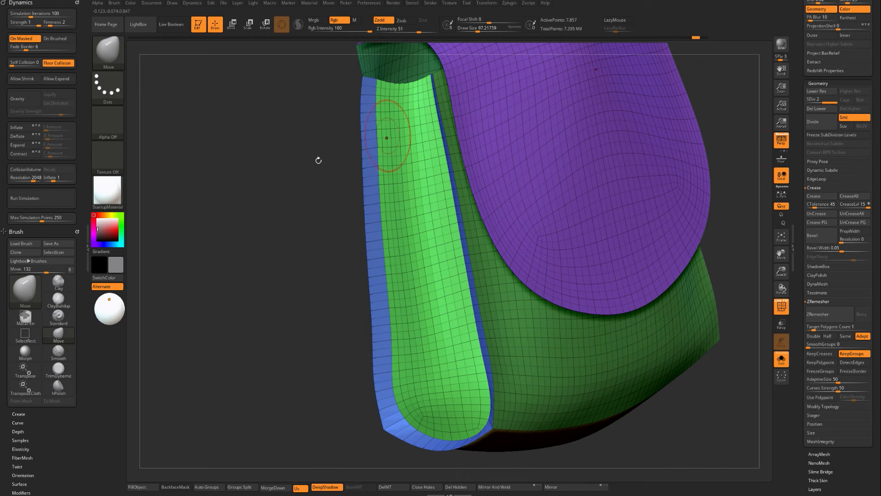
{"action": "mouse_move", "coordinate": [265, 165]}
{"action": "left_mouse_down", "text": "alt"}
{"action": "mouse_move", "coordinate": [272, 213]}
{"action": "mouse_move", "coordinate": [266, 198]}
{"action": "mouse_move", "coordinate": [252, 197]}
{"action": "mouse_move", "coordinate": [261, 221]}
{"action": "mouse_move", "coordinate": [252, 199]}
{"action": "mouse_move", "coordinate": [266, 183]}
{"action": "left_mouse_up", "text": "alt"}
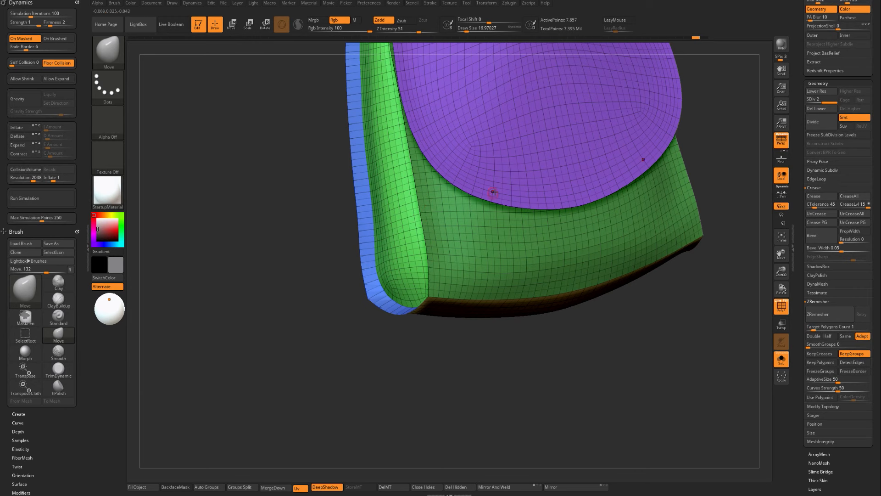
{"action": "left_click_drag", "start_coordinate": [216, 250], "coordinate": [230, 271]}
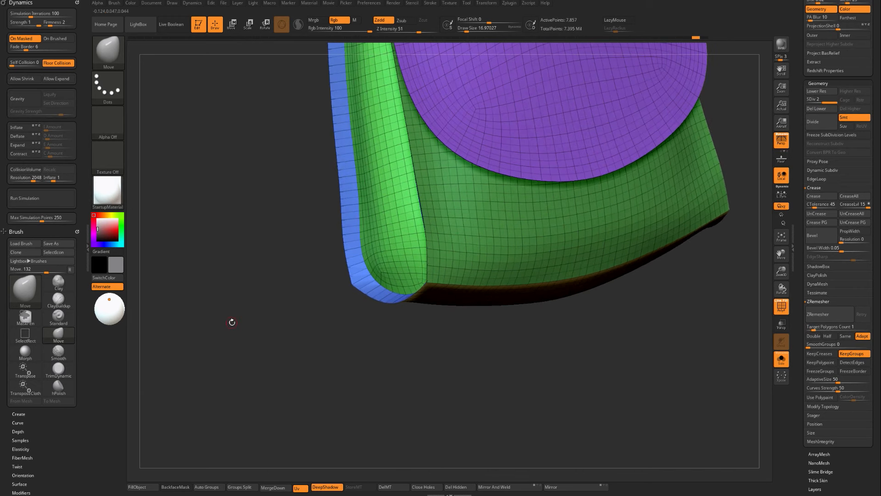
{"action": "left_click_drag", "start_coordinate": [232, 322], "coordinate": [257, 262]}
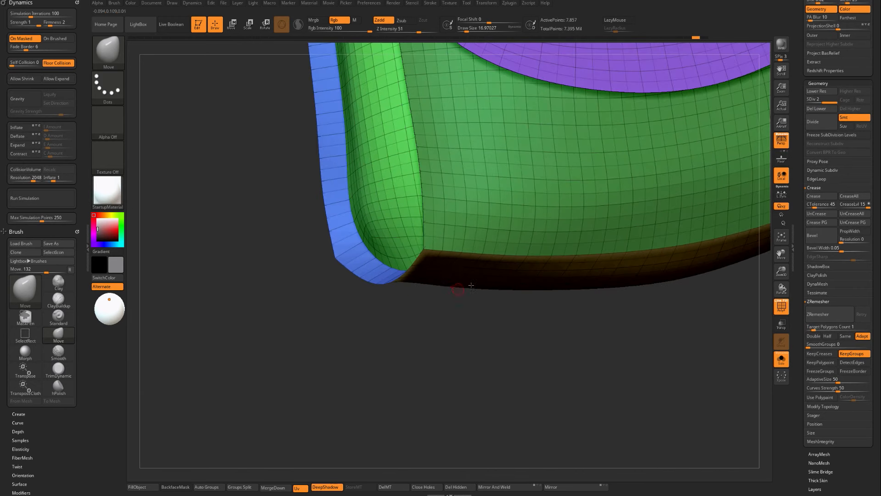
{"action": "left_click", "coordinate": [427, 245], "text": "ctrl+shift"}
{"action": "left_click", "coordinate": [413, 316], "text": "ctrl+shift"}
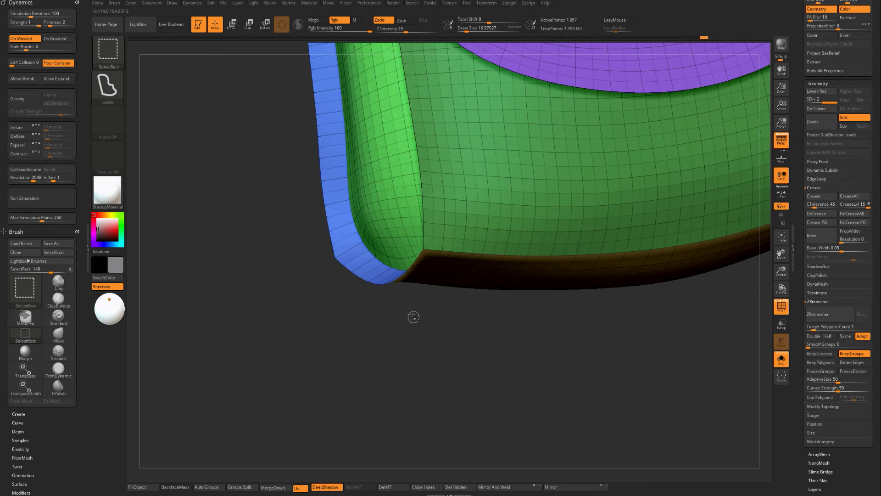
{"action": "left_click", "coordinate": [430, 222], "text": "ctrl+shift"}
{"action": "mouse_move", "coordinate": [331, 299]}
{"action": "left_mouse_down", "text": "alt"}
{"action": "mouse_move", "coordinate": [285, 246]}
{"action": "mouse_move", "coordinate": [270, 275]}
{"action": "left_mouse_up", "text": "alt"}
{"action": "mouse_move", "coordinate": [271, 280]}
{"action": "left_mouse_down"}
{"action": "mouse_move", "coordinate": [311, 312]}
{"action": "mouse_move", "coordinate": [315, 350]}
{"action": "mouse_move", "coordinate": [302, 342]}
{"action": "mouse_move", "coordinate": [313, 321]}
{"action": "mouse_move", "coordinate": [271, 313]}
{"action": "left_mouse_up"}
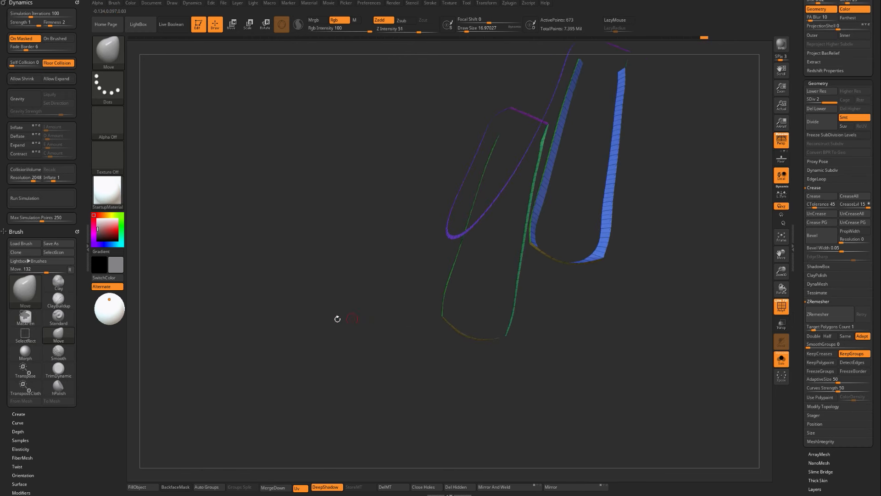
{"action": "left_click_drag", "start_coordinate": [337, 319], "coordinate": [545, 295]}
Show the bag's panels without the border loops, and merge the visible polygons into a single polygroup.
{"action": "key", "text": "ctrl+shift"}
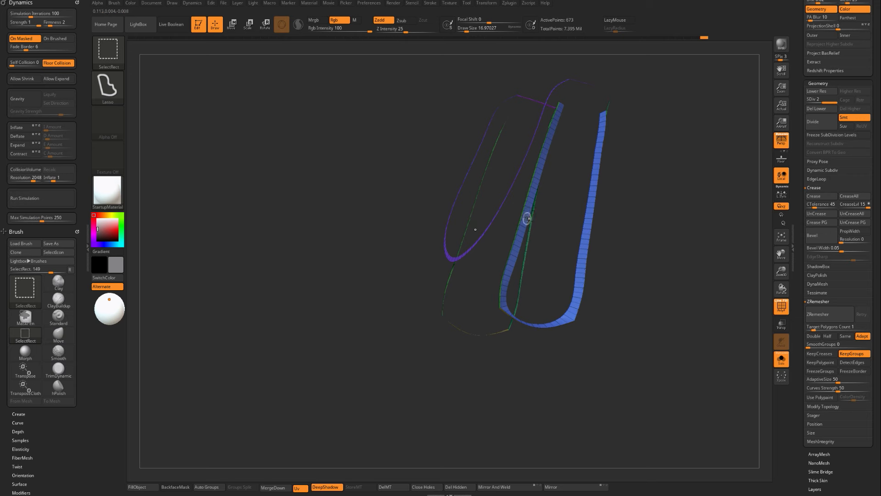
{"action": "left_click", "coordinate": [528, 219], "text": "ctrl+shift"}
{"action": "left_click", "coordinate": [634, 252], "text": "ctrl+shift"}
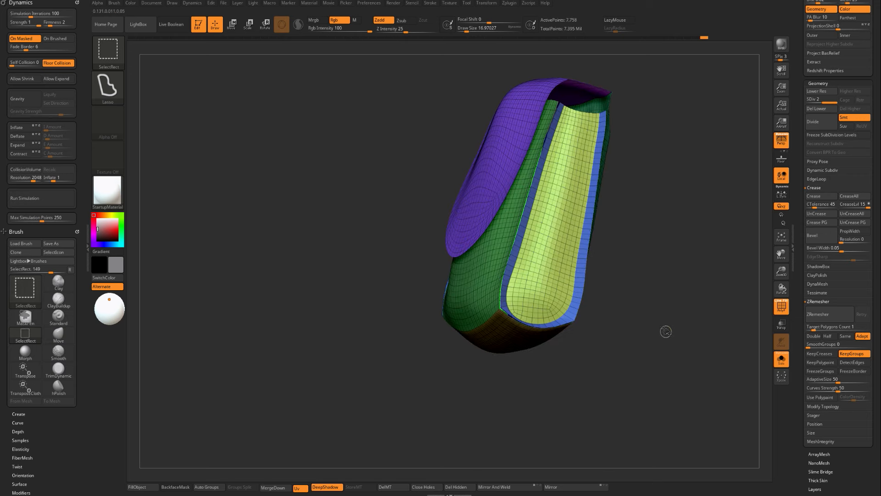
{"action": "key", "text": "shift+f"}
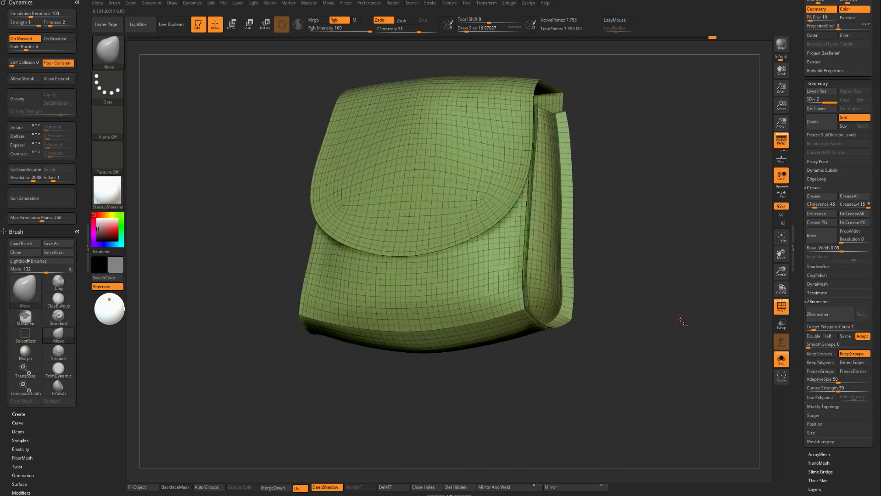
{"action": "mouse_move", "coordinate": [669, 324]}
{"action": "left_mouse_down"}
{"action": "mouse_move", "coordinate": [697, 309]}
{"action": "mouse_move", "coordinate": [690, 337]}
{"action": "mouse_move", "coordinate": [661, 328]}
{"action": "mouse_move", "coordinate": [642, 308]}
{"action": "left_mouse_up"}
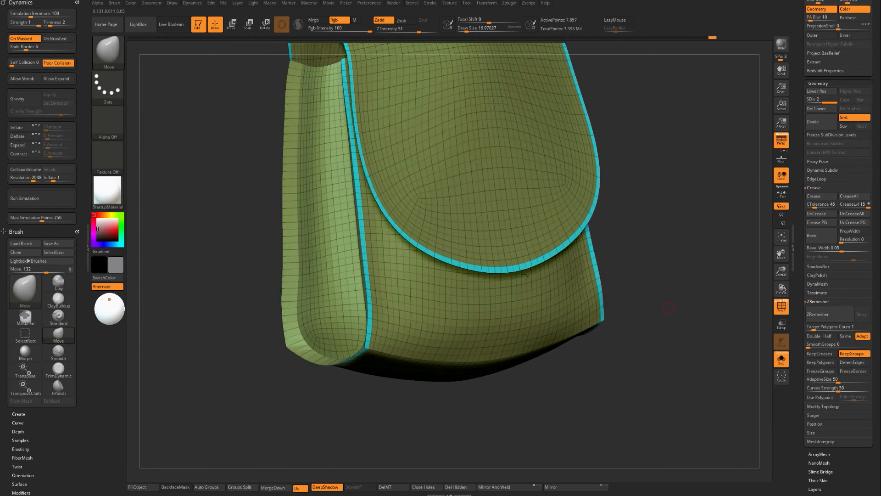
Isolate the border loops around the flap and gusset seams and assign them their own polygroup.
{"action": "mouse_move", "coordinate": [192, 227]}
{"action": "left_mouse_down", "text": "alt"}
{"action": "mouse_move", "coordinate": [212, 224]}
{"action": "mouse_move", "coordinate": [220, 257]}
{"action": "left_mouse_up", "text": "alt"}
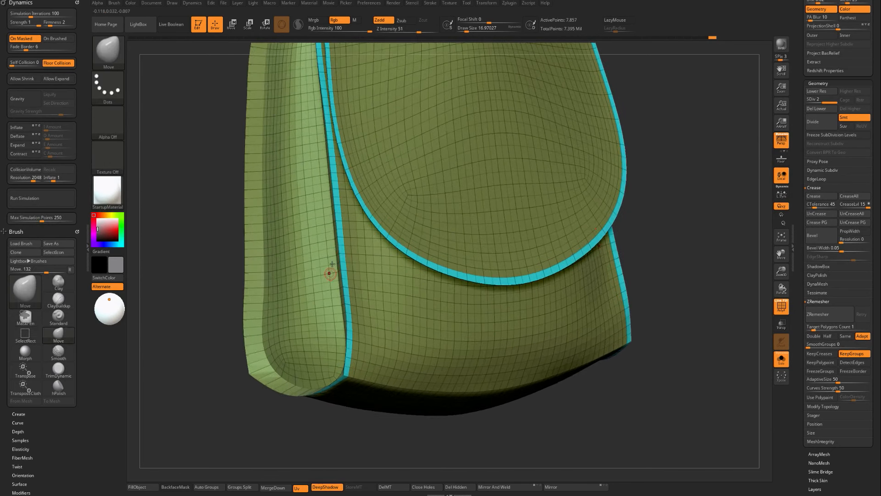
{"action": "left_click", "coordinate": [356, 191], "text": "ctrl+alt+shift"}
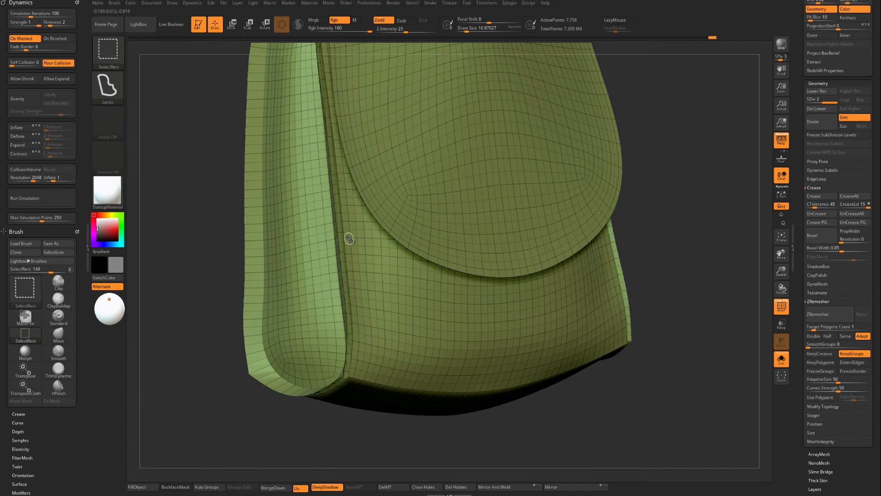
{"action": "left_click", "coordinate": [193, 300], "text": "ctrl+shift"}
{"action": "left_click_drag", "start_coordinate": [195, 304], "coordinate": [167, 304]}
{"action": "key", "text": "ctrl+w"}
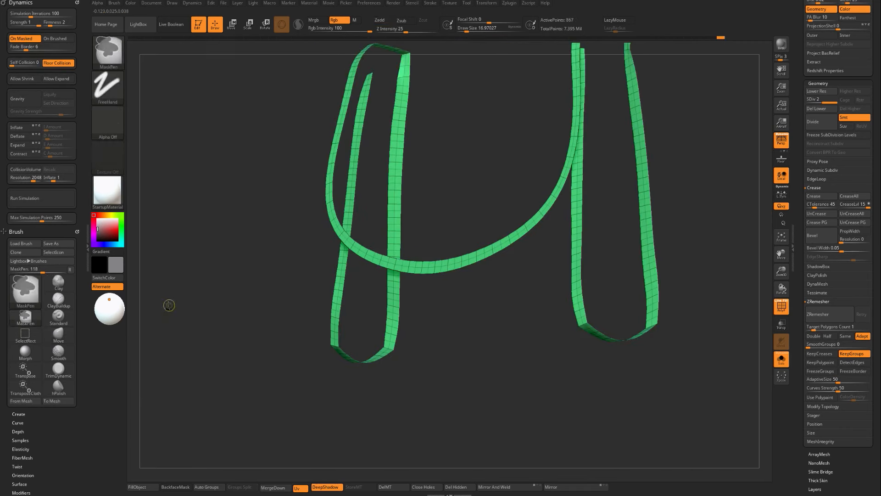
Mask the whole bag except its border loops and switch the cloth dynamics from On Masked to On Brushed.
{"action": "left_click", "coordinate": [171, 306], "text": "ctrl+shift"}
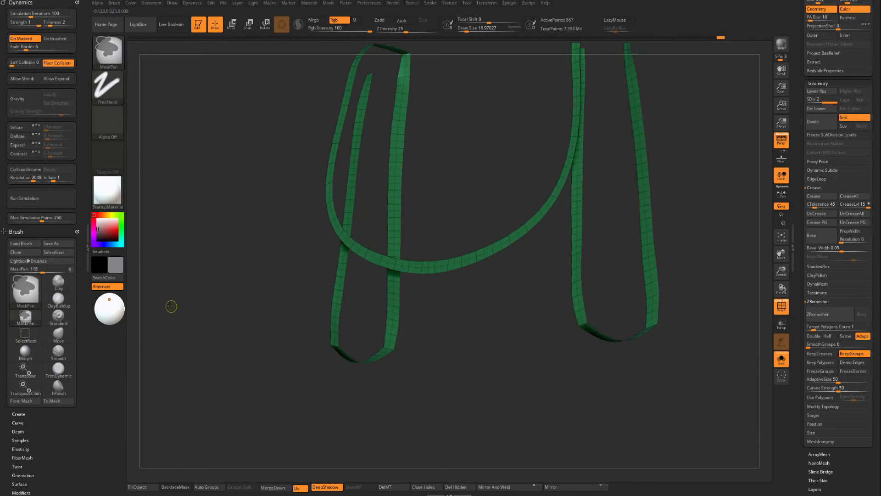
{"action": "key", "text": "shift+f"}
{"action": "left_click", "coordinate": [415, 415], "text": "ctrl"}
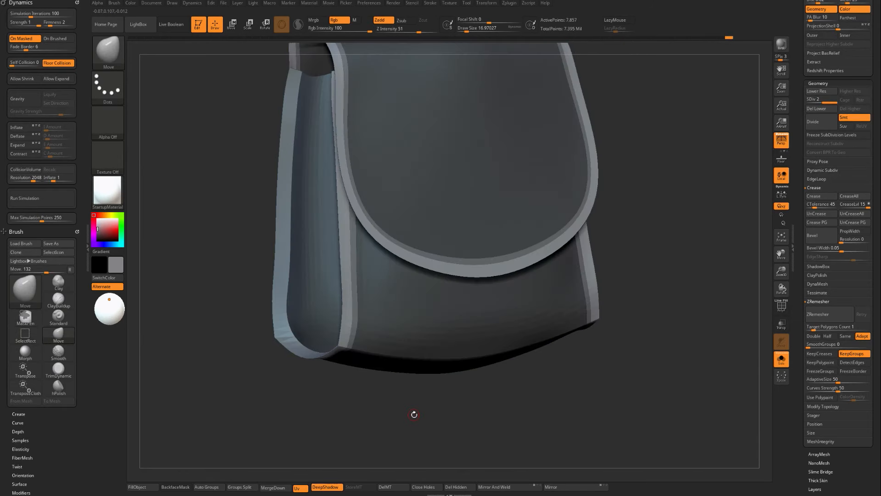
{"action": "left_click_drag", "start_coordinate": [414, 415], "coordinate": [428, 417], "text": "alt"}
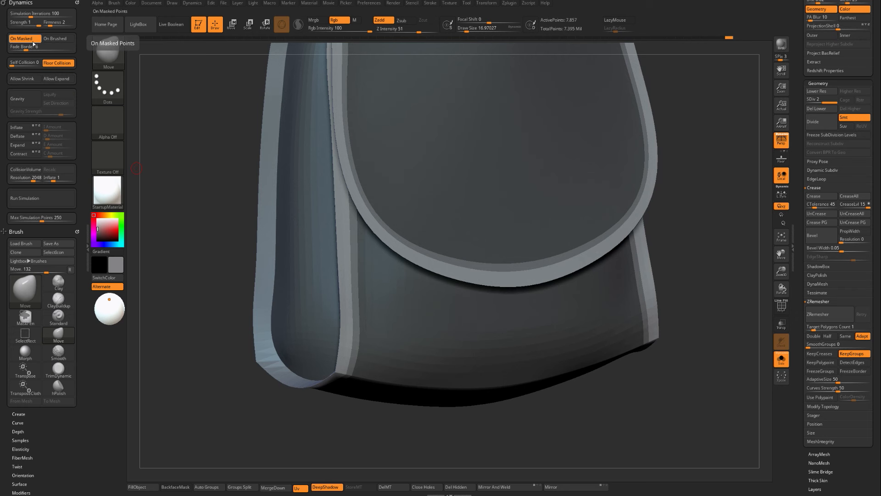
{"action": "left_click", "coordinate": [55, 38]}
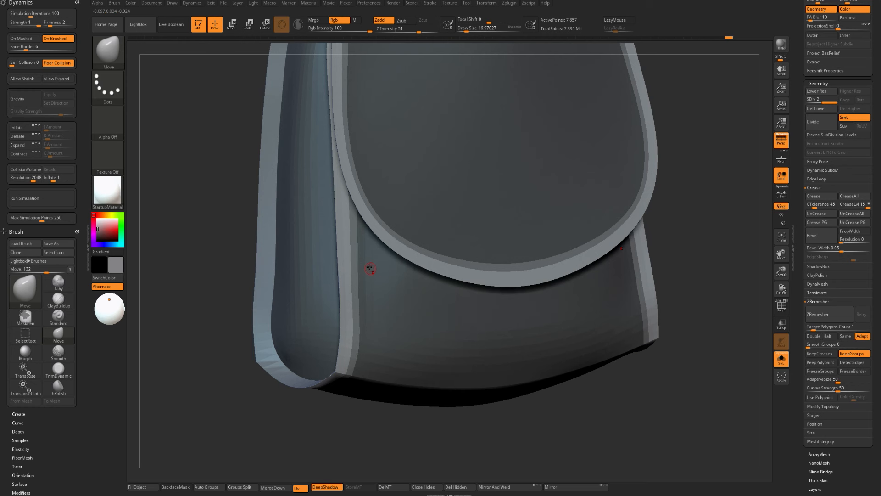
Set the cloth dynamics to On Masked with Inflate 0.2 and Expand 0.3, and run the simulation on the bag.
{"action": "left_click", "coordinate": [25, 38]}
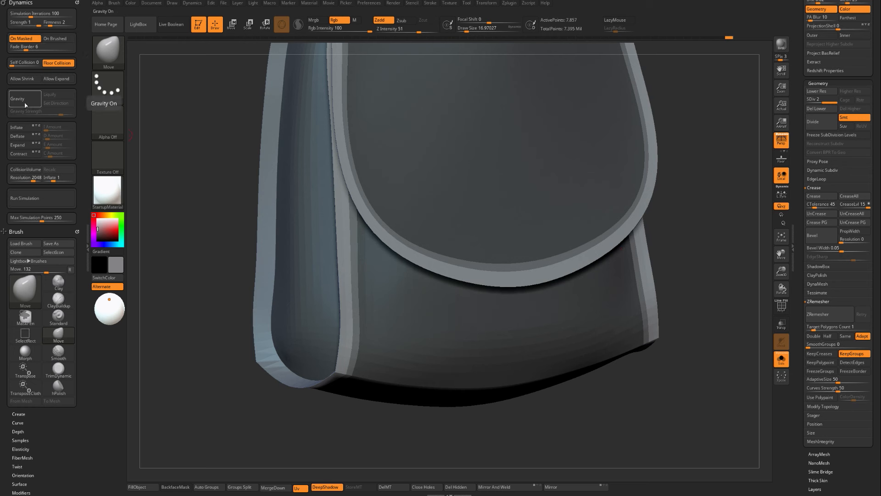
{"action": "left_click", "coordinate": [18, 127]}
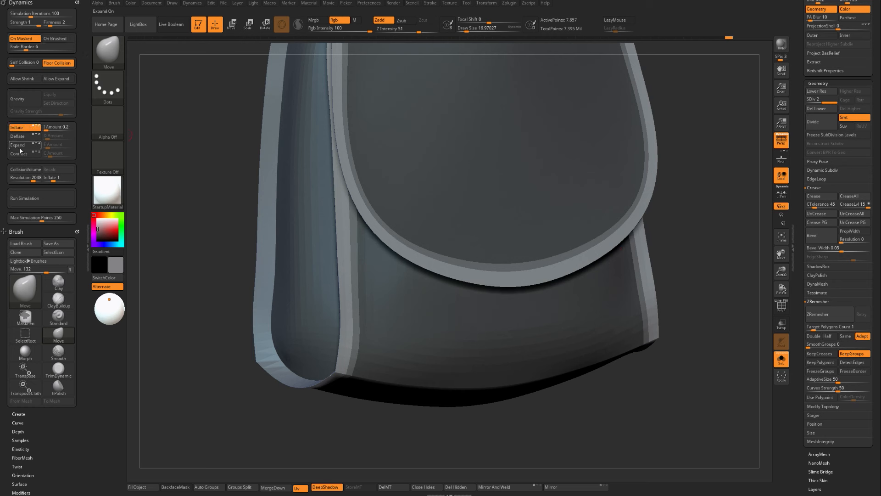
{"action": "left_click", "coordinate": [19, 145]}
{"action": "left_click", "coordinate": [53, 200]}
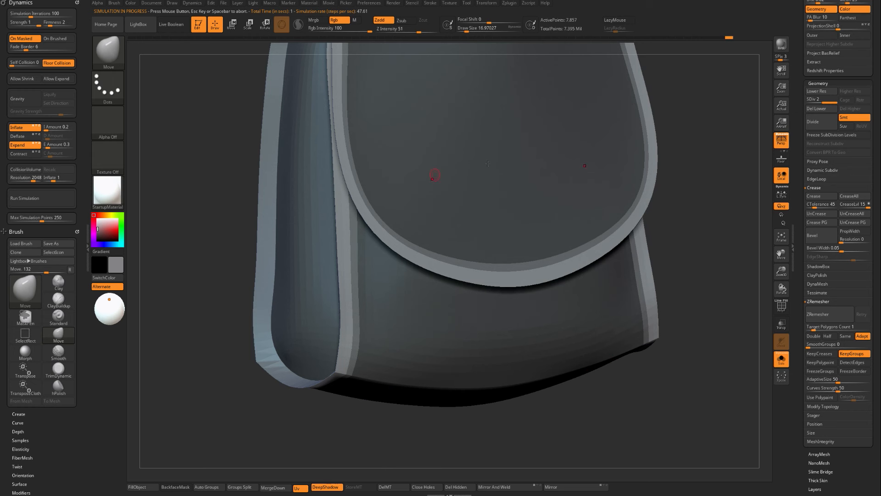
{"action": "left_click", "coordinate": [57, 200]}
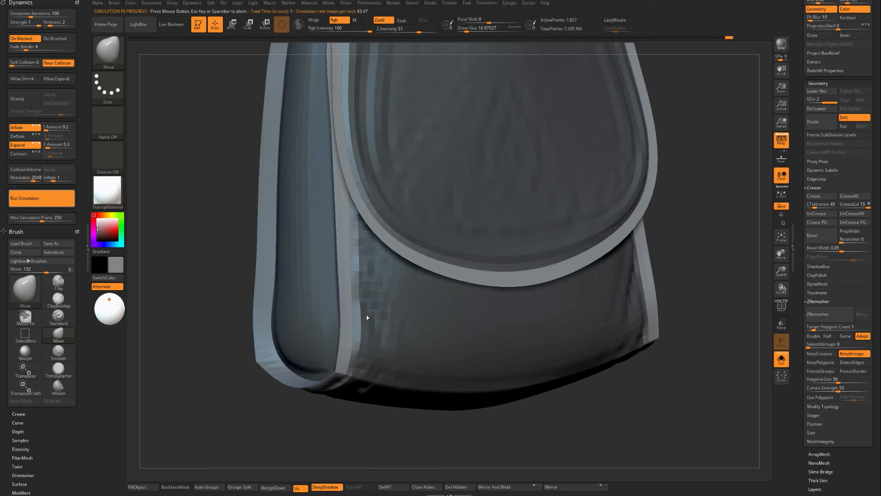
{"action": "left_click", "coordinate": [248, 395]}
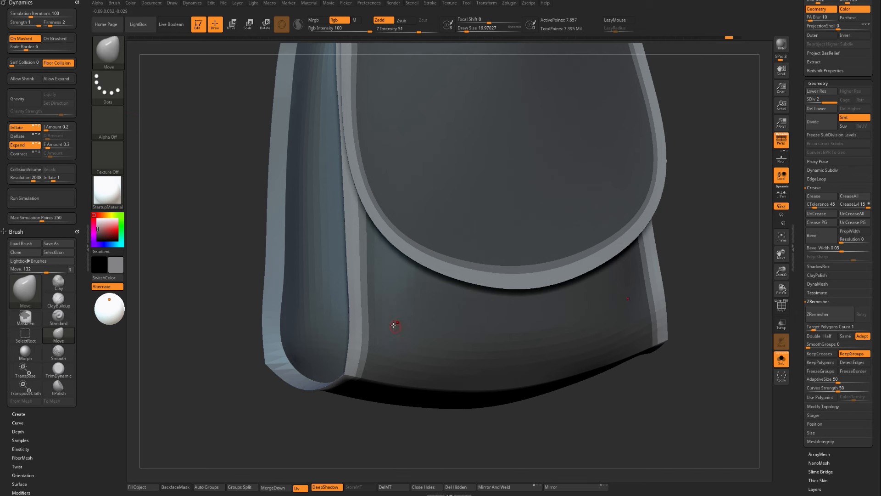
{"action": "left_click", "coordinate": [109, 51]}
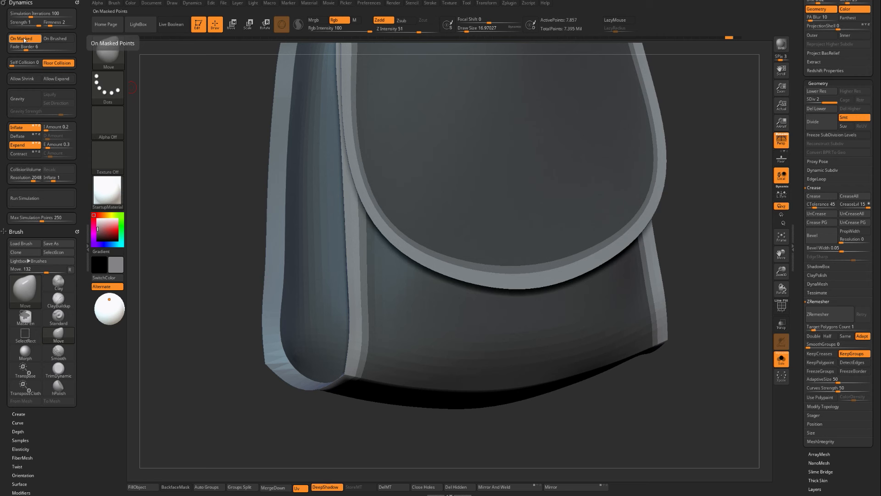
{"action": "left_click", "coordinate": [59, 194]}
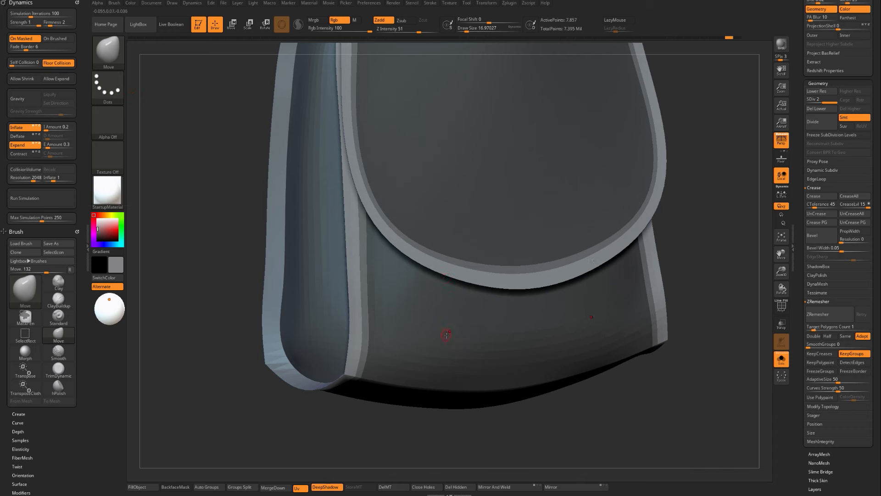
{"action": "left_click", "coordinate": [109, 51]}
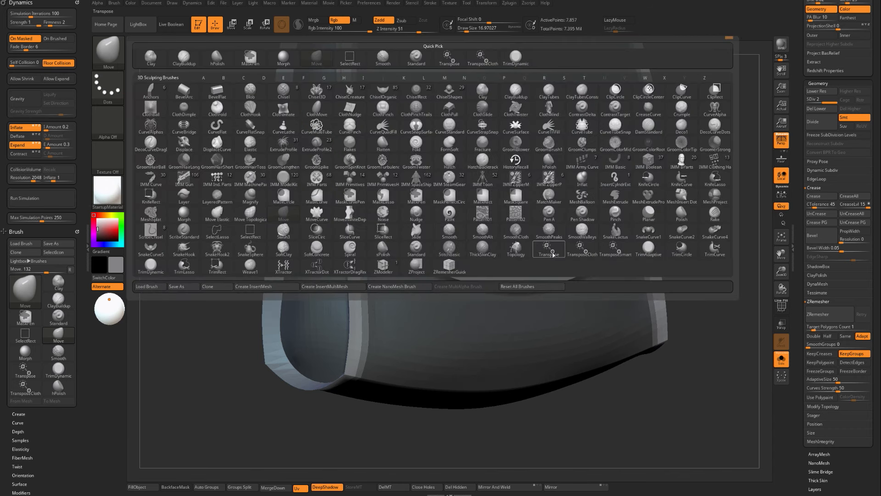
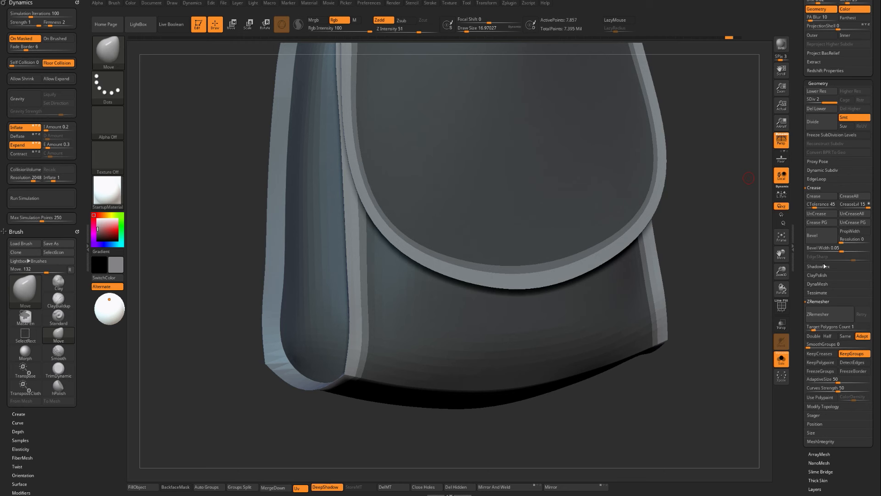
Switch the cloth dynamics to On Brushed, turn Inflate off, and run an Expand-only simulation on the border loops.
{"action": "left_click_drag", "start_coordinate": [664, 378], "coordinate": [681, 389], "text": "ctrl"}
{"action": "right_click_drag", "start_coordinate": [681, 390], "coordinate": [643, 400], "text": "ctrl"}
{"action": "key", "text": "ctrl+z"}
{"action": "left_click", "coordinate": [32, 40]}
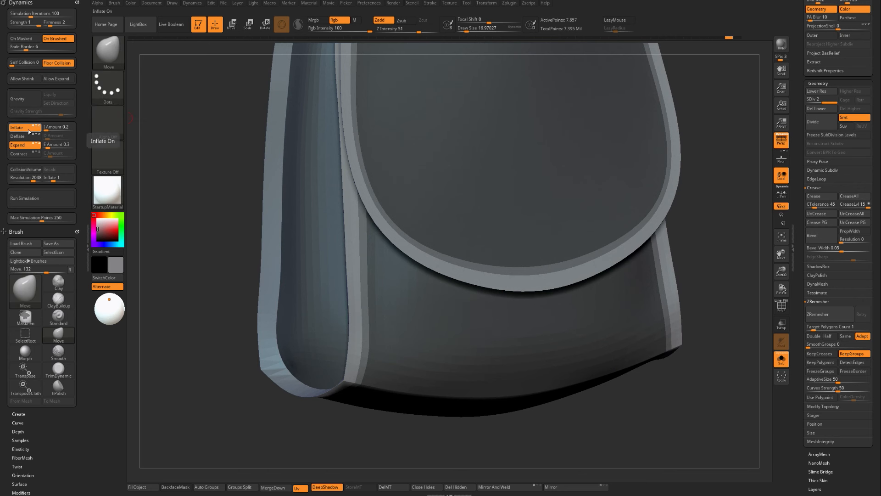
{"action": "left_click", "coordinate": [29, 131]}
{"action": "left_click", "coordinate": [28, 198]}
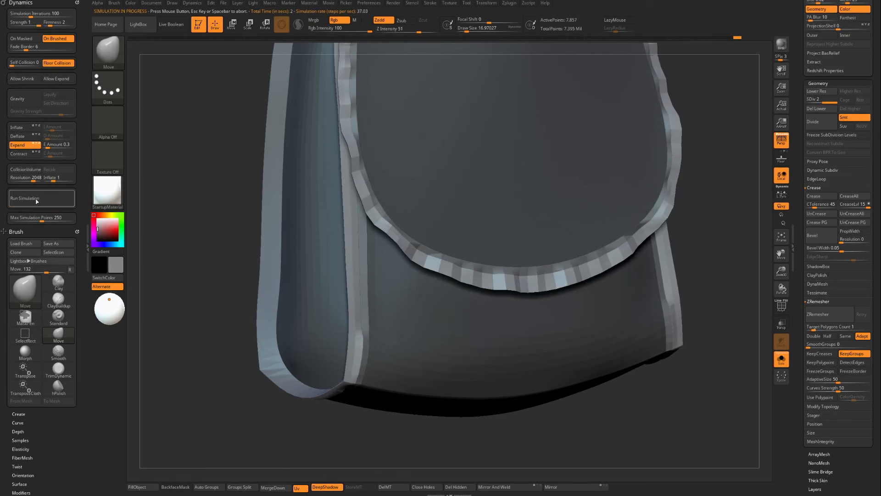
{"action": "left_click", "coordinate": [31, 194]}
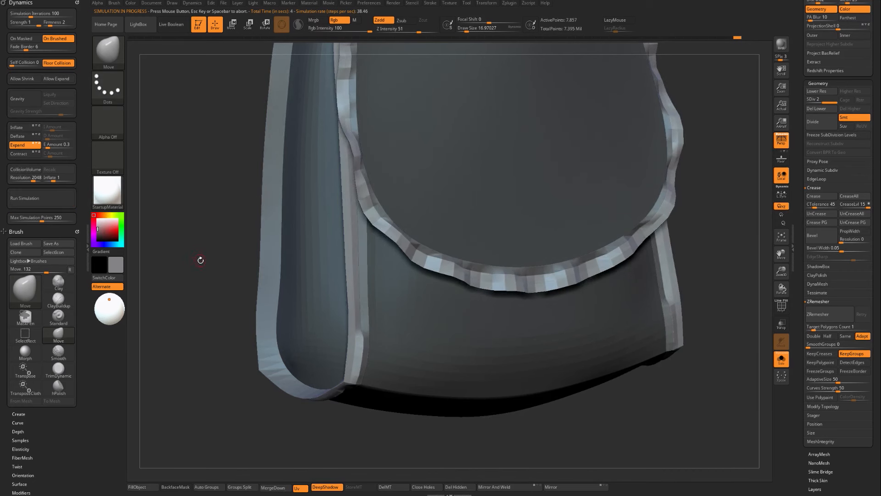
Raise the restored bag to subdivision level 3 and mask everything except its border loops.
{"action": "key", "text": "shift+f"}
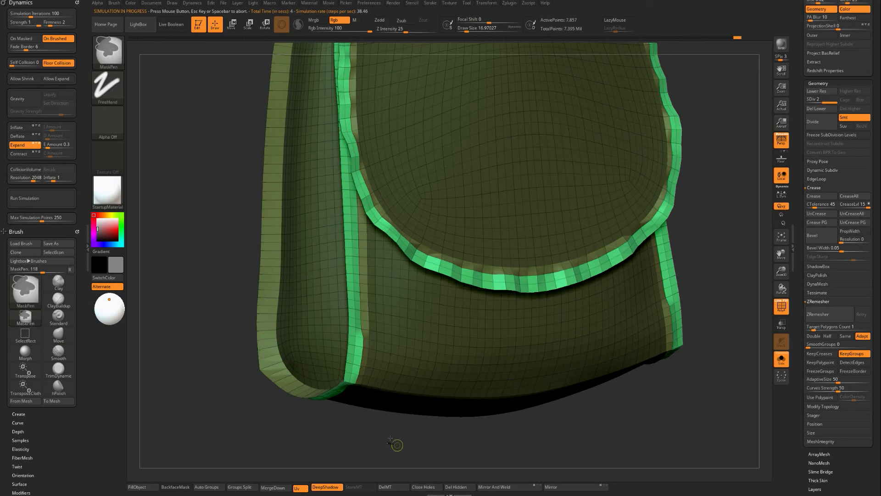
{"action": "left_click", "coordinate": [390, 423], "text": "ctrl"}
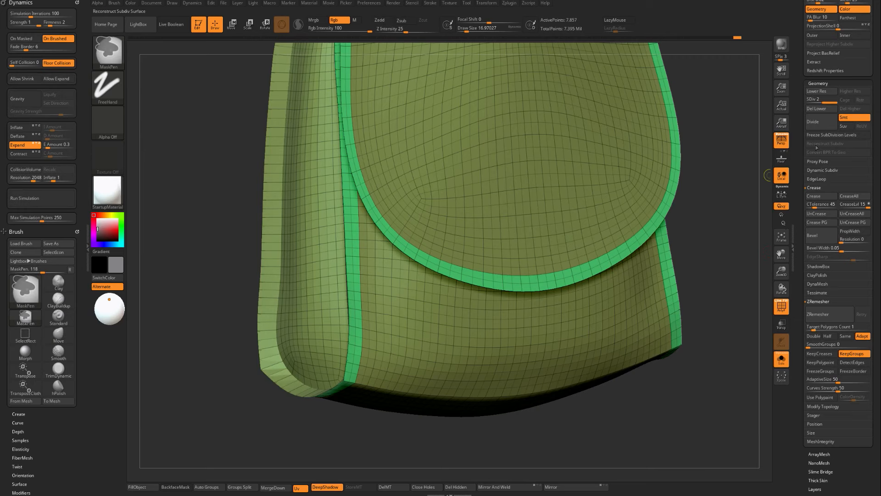
{"action": "mouse_move", "coordinate": [724, 224]}
{"action": "left_mouse_down"}
{"action": "mouse_move", "coordinate": [744, 220]}
{"action": "mouse_move", "coordinate": [679, 250]}
{"action": "mouse_move", "coordinate": [363, 282]}
{"action": "left_mouse_up"}
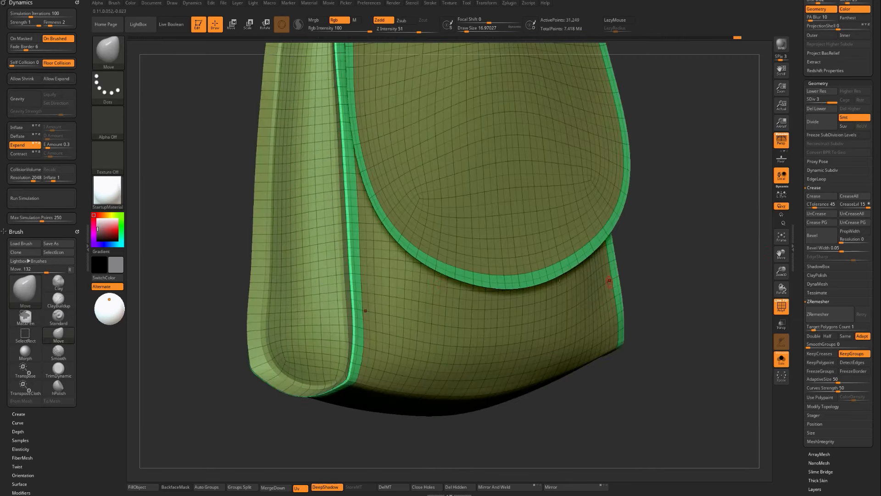
{"action": "left_click", "coordinate": [354, 271], "text": "ctrl+shift"}
{"action": "left_click", "coordinate": [385, 304], "text": "ctrl"}
{"action": "left_click", "coordinate": [466, 408], "text": "ctrl+shift"}
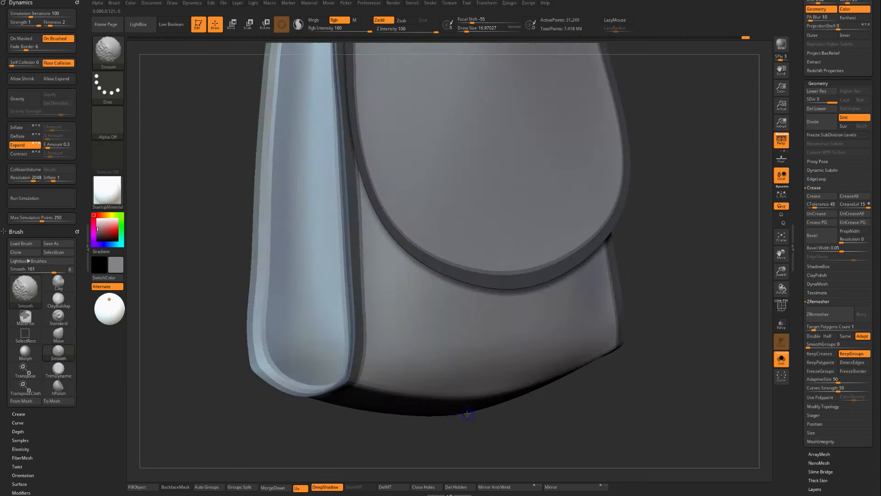
{"action": "left_click", "coordinate": [245, 408], "text": "ctrl"}
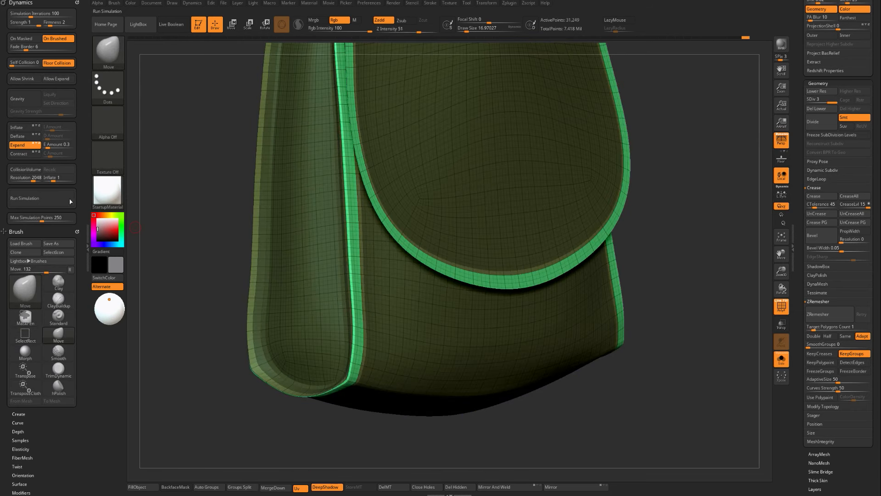
Run the Expand simulation on the border loops at subdivision level 3 and check the wrinkles without the polyframe.
{"action": "left_click", "coordinate": [54, 199]}
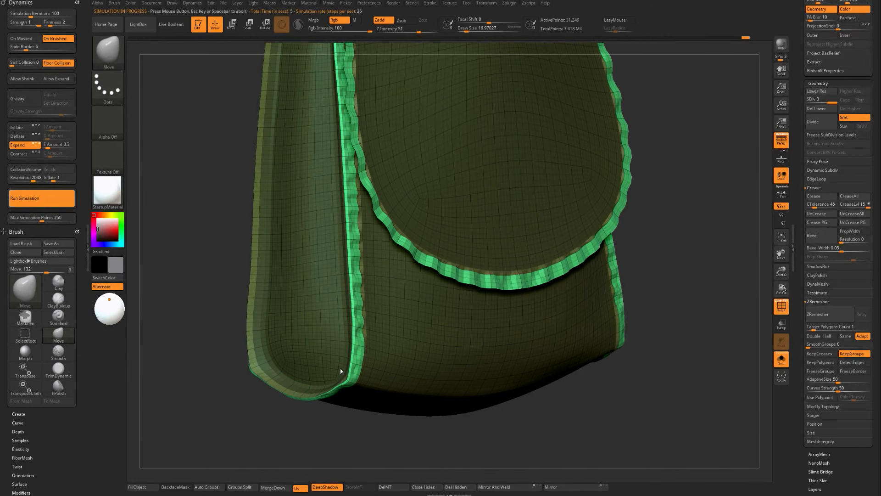
{"action": "left_click", "coordinate": [218, 385]}
{"action": "key", "text": "shift+f"}
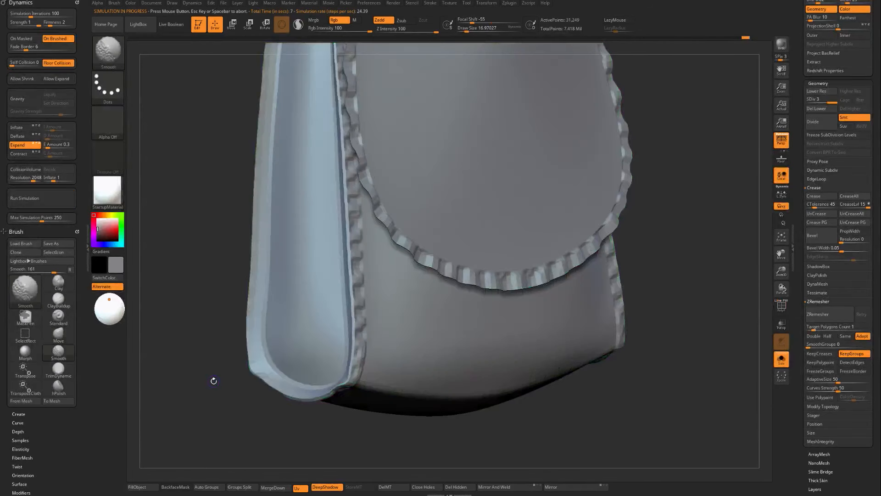
Undo the last simulation, the border mask and the subdivision increase, and show the polyframe on the unmasked bag.
{"action": "key", "text": "ctrl+z"}
{"action": "key", "text": "ctrl+z"}
{"action": "key", "text": "ctrl+z"}
{"action": "key", "text": "ctrl+z"}
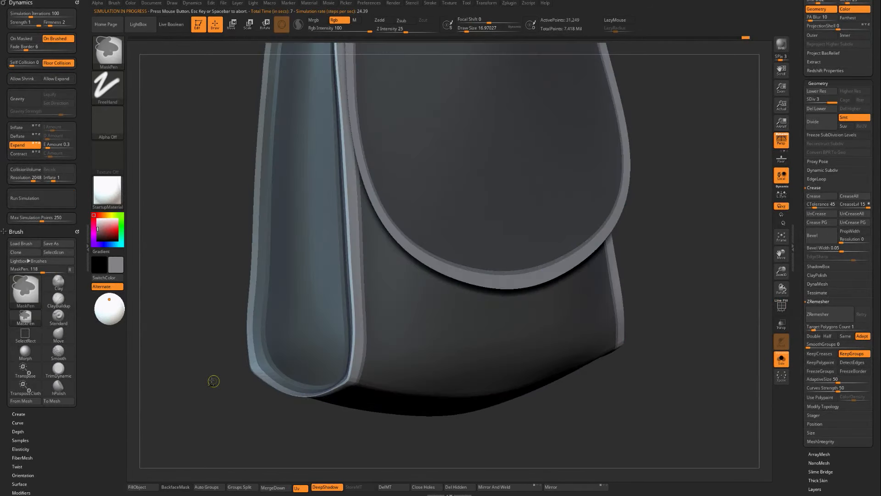
{"action": "key", "text": "ctrl+z"}
{"action": "key", "text": "ctrl+z"}
{"action": "key", "text": "ctrl+z"}
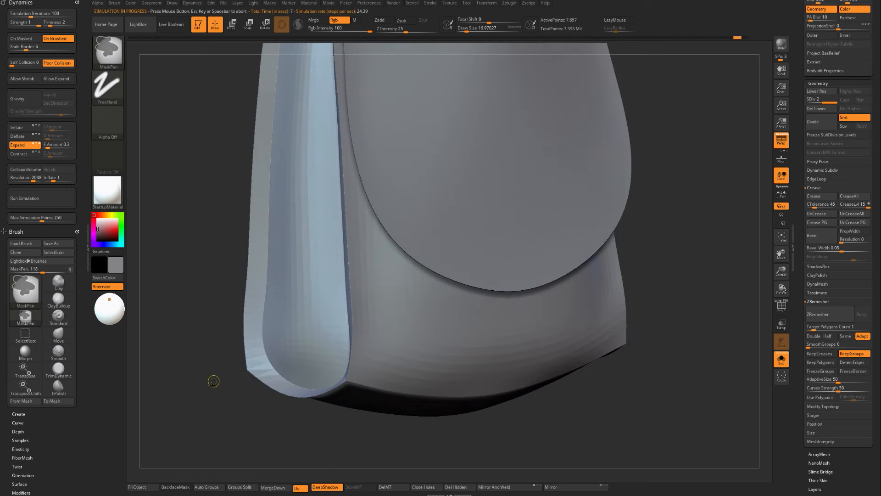
{"action": "key", "text": "shift+f"}
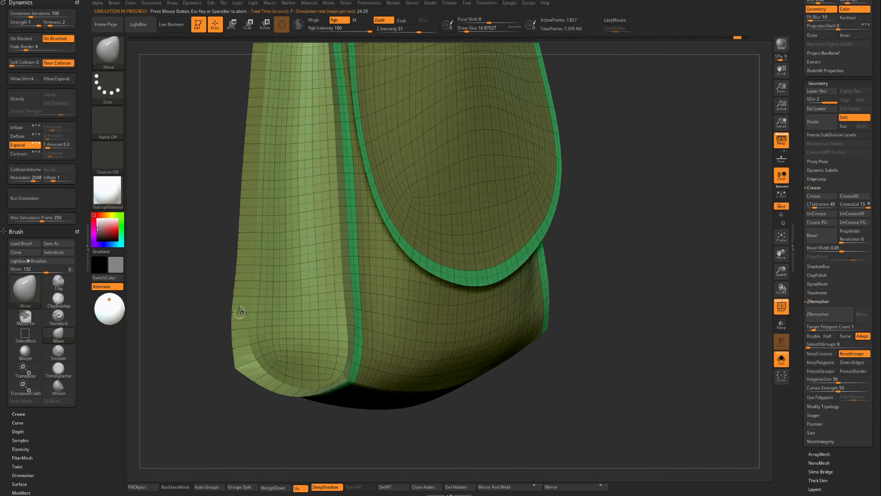
Delete the bag's lower subdivision levels and insert a ZModeler edge loop lengthwise through the gusset's back border strip.
{"action": "key", "text": "ctrl+shift"}
{"action": "left_click_drag", "start_coordinate": [644, 324], "coordinate": [711, 311], "text": "alt"}
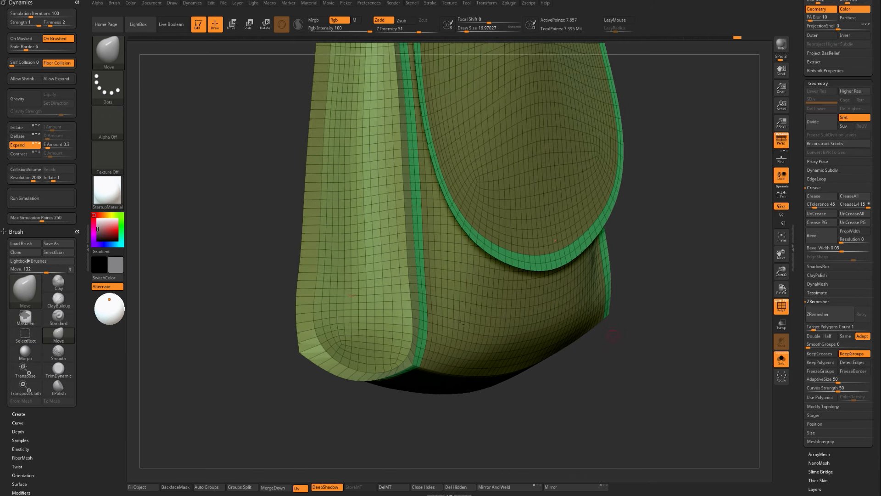
{"action": "left_click_drag", "start_coordinate": [228, 360], "coordinate": [350, 331], "text": "alt"}
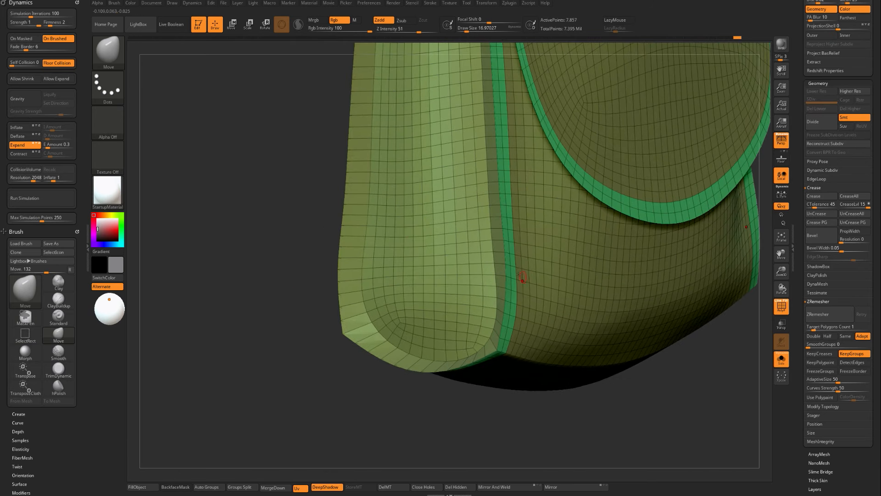
{"action": "mouse_move", "coordinate": [515, 277]}
{"action": "right_mouse_down"}
{"action": "mouse_move", "coordinate": [527, 272]}
{"action": "mouse_move", "coordinate": [492, 245]}
{"action": "right_mouse_up"}
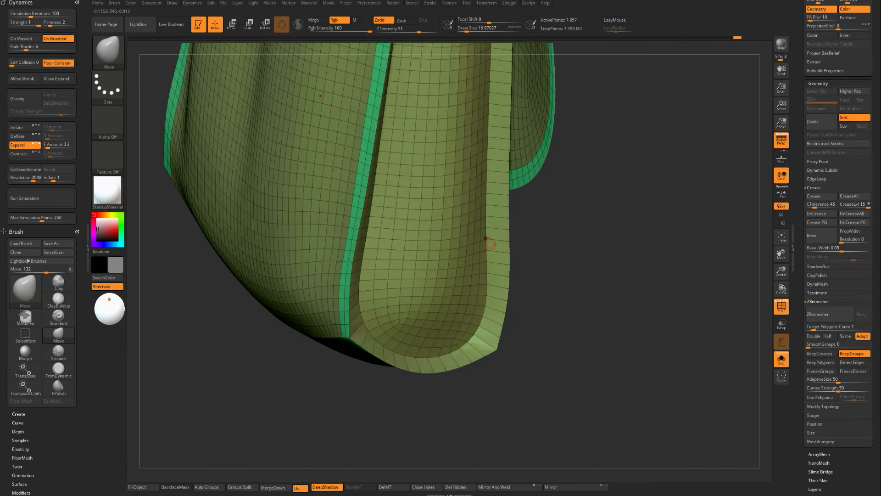
{"action": "left_click_drag", "start_coordinate": [568, 353], "coordinate": [381, 375]}
{"action": "left_click_drag", "start_coordinate": [324, 362], "coordinate": [345, 390], "text": "alt"}
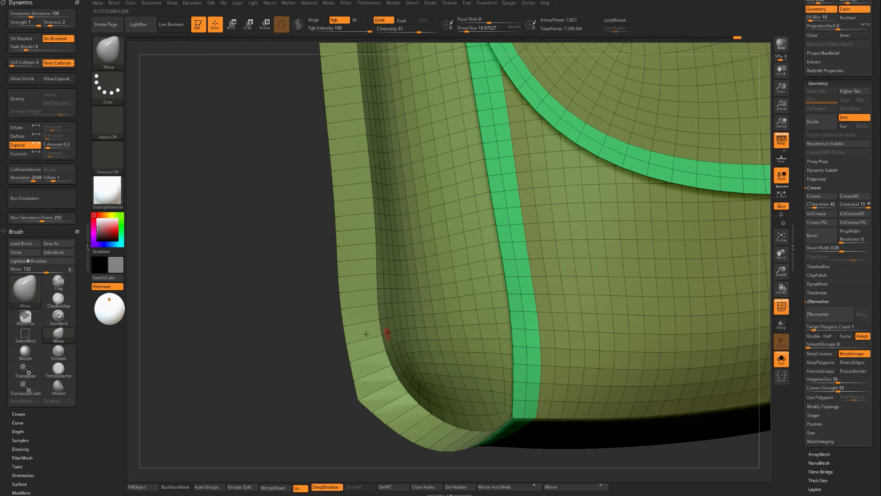
{"action": "key", "text": "b"}
{"action": "key", "text": "z"}
{"action": "key", "text": "m"}
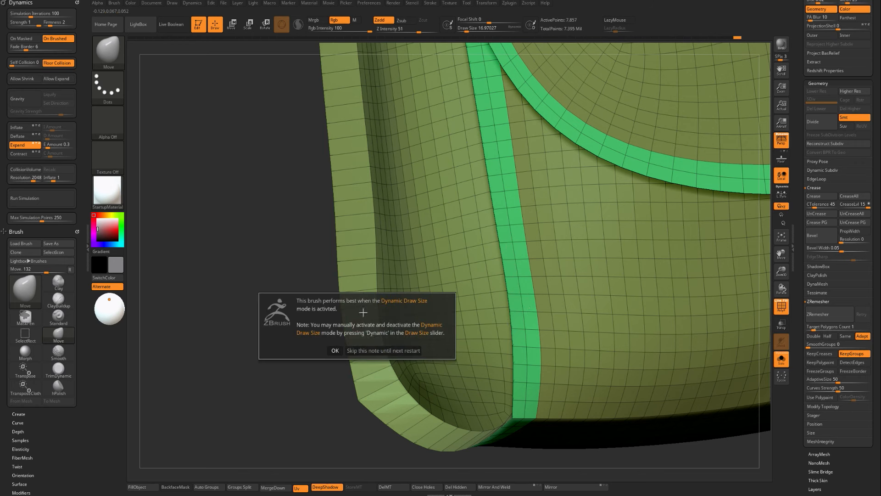
{"action": "left_click", "coordinate": [368, 349]}
{"action": "left_click", "coordinate": [354, 257]}
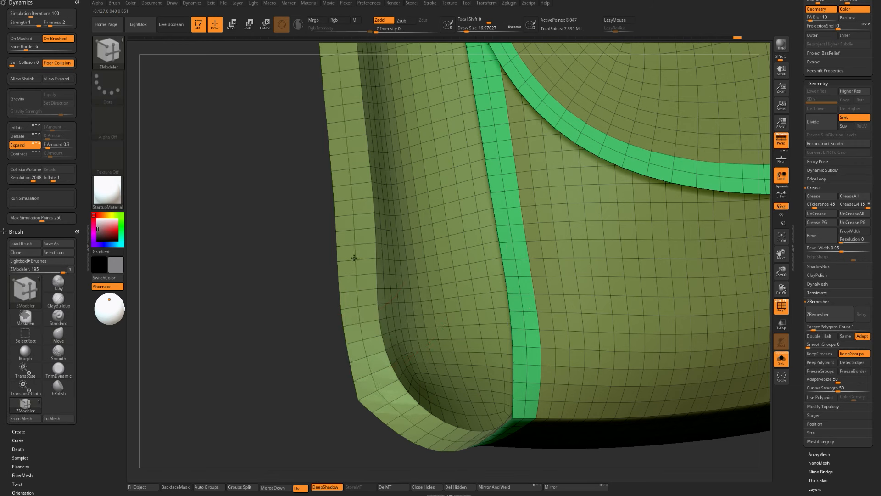
Set the draw size to 1 and isolate the border strips of the flap, body and side gussets.
{"action": "key", "text": "s"}
{"action": "left_click", "coordinate": [393, 288]}
{"action": "type", "text": "1"}
{"action": "key", "text": "Return"}
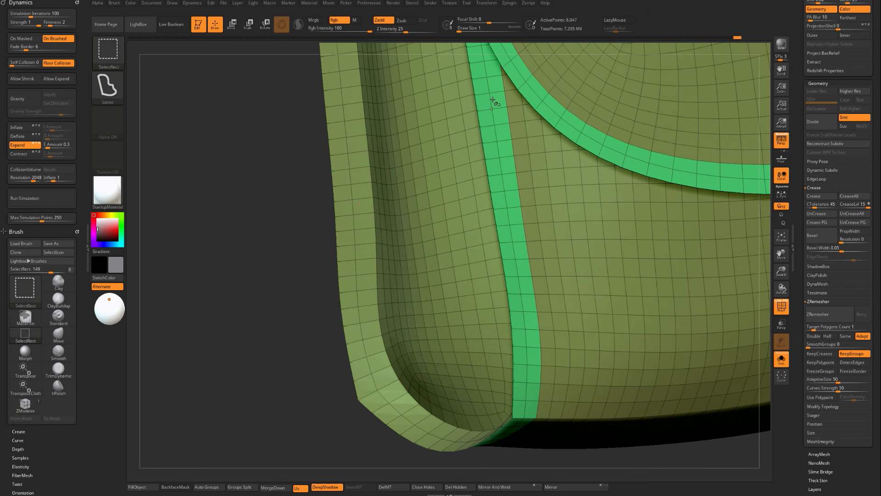
{"action": "left_click", "coordinate": [480, 114], "text": "ctrl+shift"}
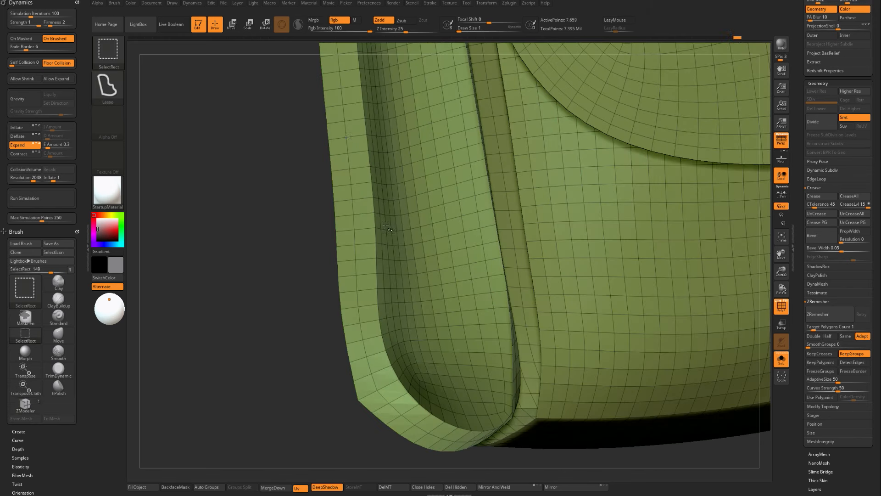
{"action": "left_click", "coordinate": [372, 168], "text": "ctrl+shift"}
{"action": "left_click", "coordinate": [336, 138], "text": "ctrl+alt+shift"}
{"action": "mouse_move", "coordinate": [270, 207]}
{"action": "left_mouse_down", "text": "alt"}
{"action": "mouse_move", "coordinate": [230, 123]}
{"action": "mouse_move", "coordinate": [236, 172]}
{"action": "left_mouse_up", "text": "alt"}
{"action": "mouse_move", "coordinate": [270, 236]}
{"action": "left_mouse_down", "text": "ctrl+shift"}
{"action": "mouse_move", "coordinate": [286, 253]}
{"action": "mouse_move", "coordinate": [286, 277]}
{"action": "left_mouse_up", "text": "ctrl+shift"}
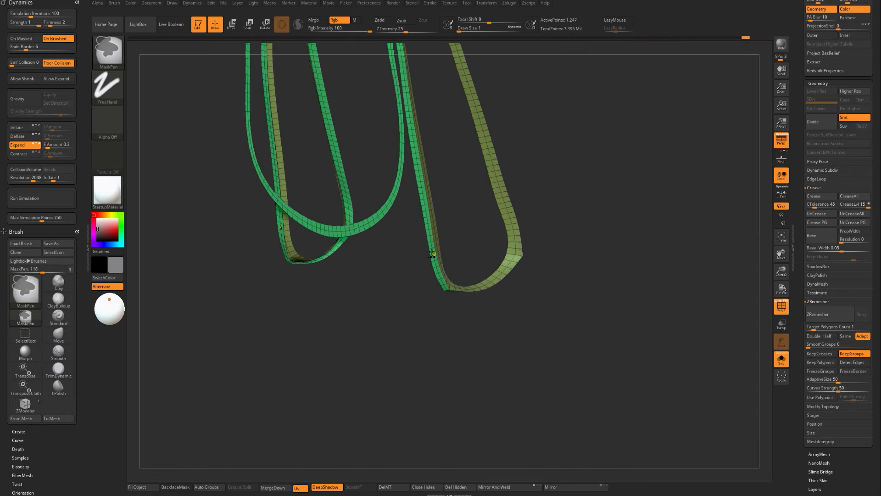
Hide the flap and body border loops, assign the gusset border strips their own polygroup, and show the whole bag.
{"action": "key", "text": "ctrl+shift"}
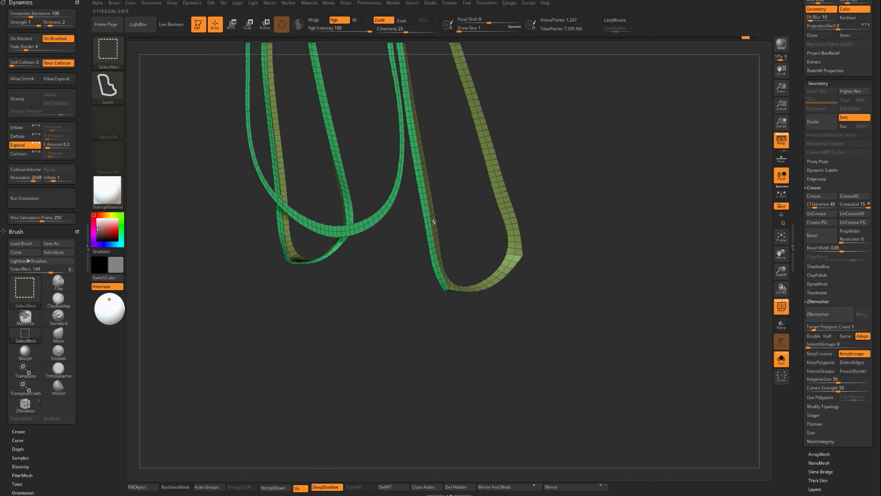
{"action": "left_click", "coordinate": [392, 204], "text": "ctrl+shift"}
{"action": "key", "text": "ctrl+w"}
{"action": "left_click", "coordinate": [404, 271], "text": "ctrl+shift"}
{"action": "left_click_drag", "start_coordinate": [399, 362], "coordinate": [570, 376]}
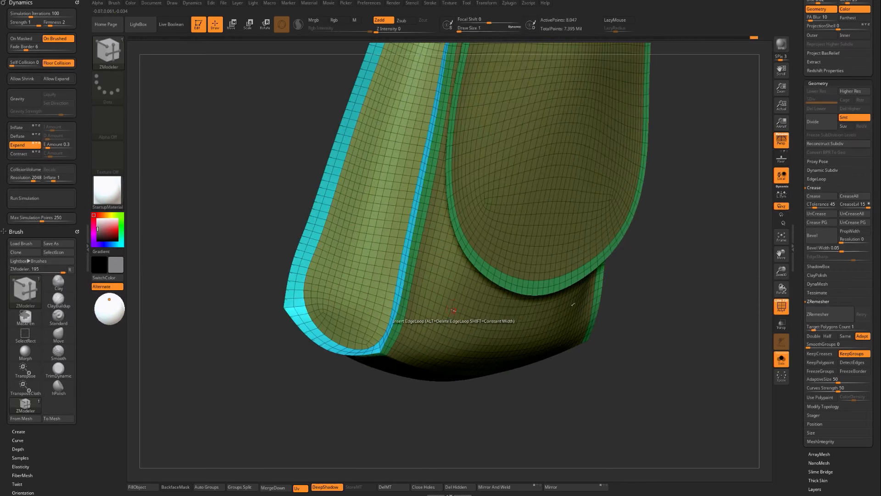
{"action": "left_click", "coordinate": [518, 30]}
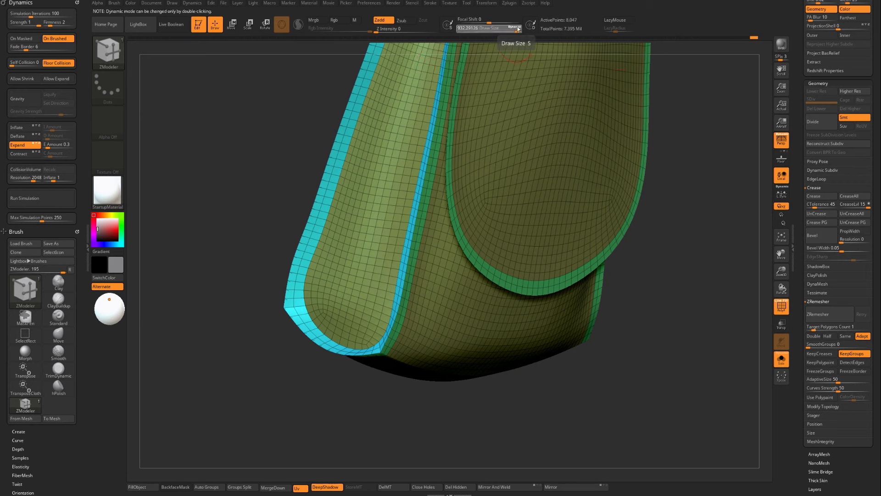
{"action": "left_click_drag", "start_coordinate": [518, 29], "coordinate": [477, 29]}
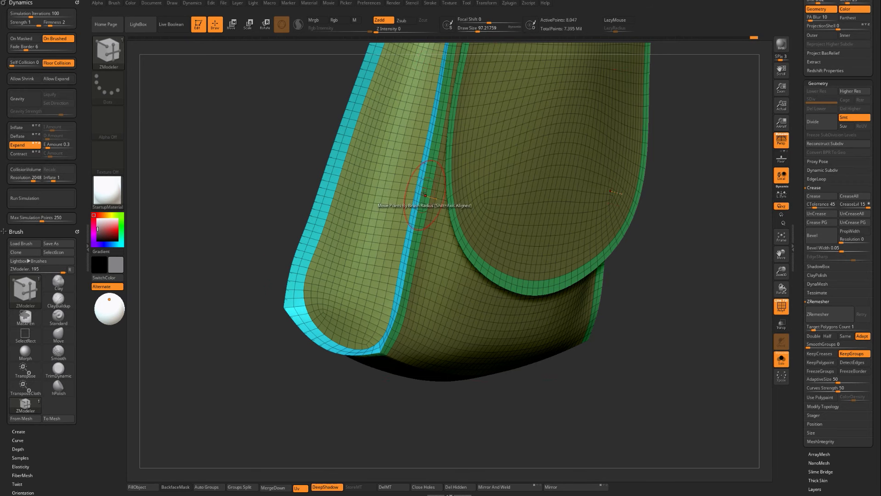
{"action": "left_click", "coordinate": [409, 184], "text": "ctrl+shift"}
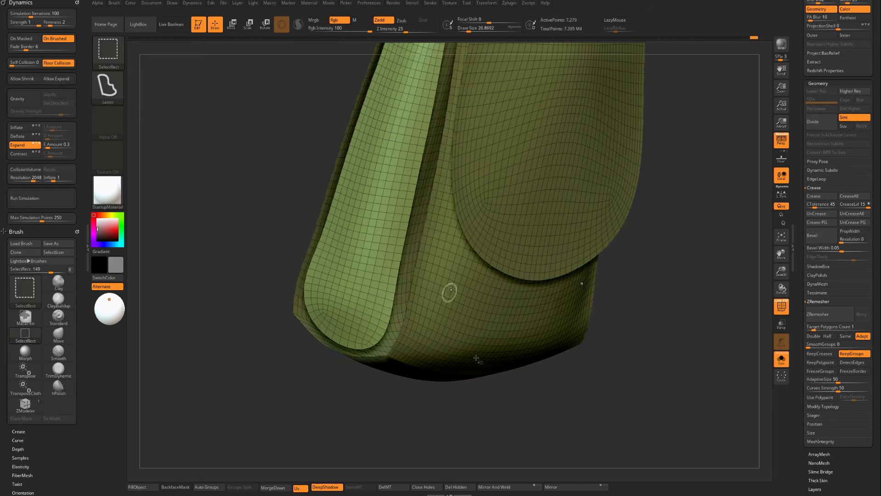
{"action": "left_click", "coordinate": [516, 415], "text": "ctrl+shift"}
{"action": "left_click", "coordinate": [514, 413], "text": "ctrl+shift"}
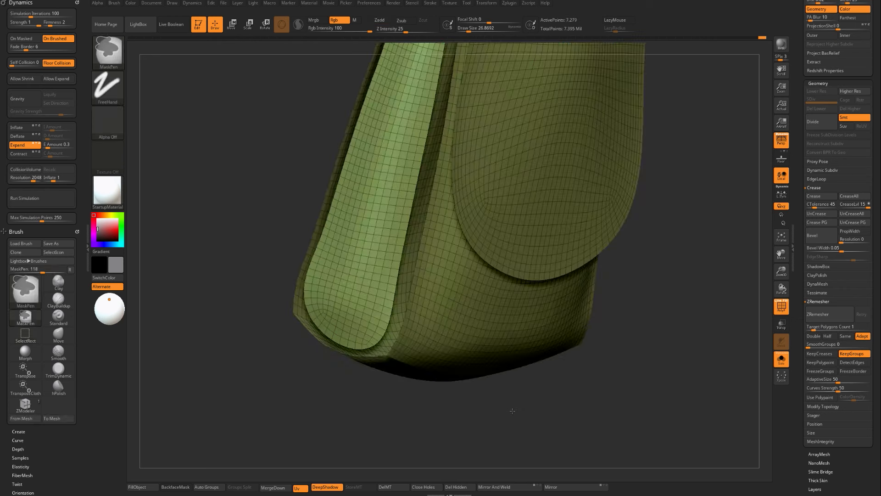
{"action": "left_click_drag", "start_coordinate": [512, 411], "coordinate": [512, 409], "text": "ctrl+shift"}
Activate the ZModeler brush with a draw size of about 4.3 and turn off the polyframe display.
{"action": "key", "text": "shift+f"}
{"action": "key", "text": "b"}
{"action": "key", "text": "z"}
{"action": "key", "text": "m"}
{"action": "key", "text": "s"}
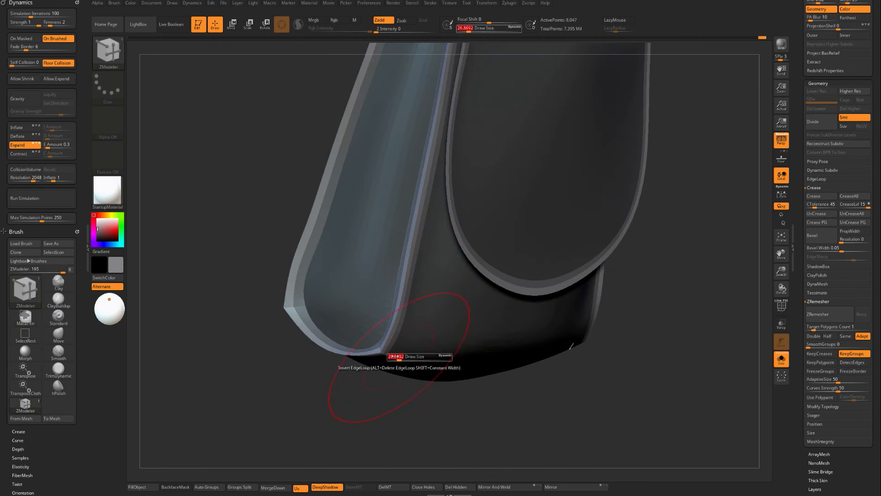
{"action": "left_click_drag", "start_coordinate": [399, 359], "coordinate": [391, 359]}
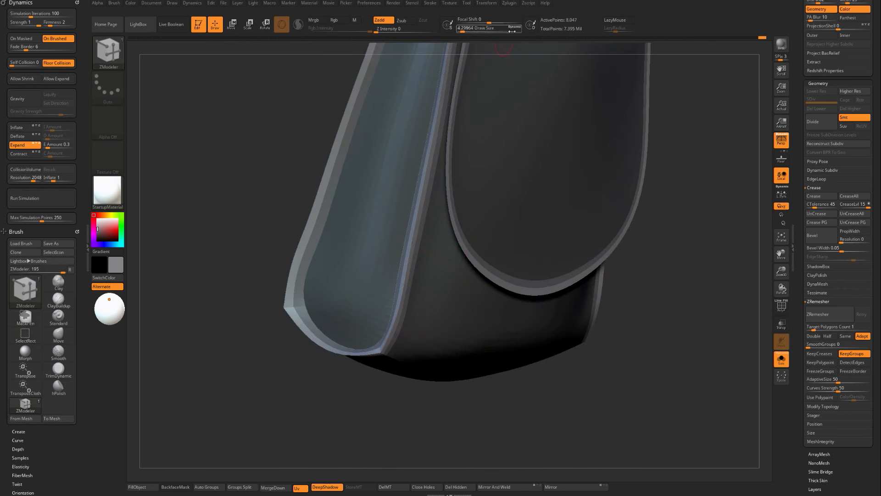
{"action": "key", "text": "shift+f"}
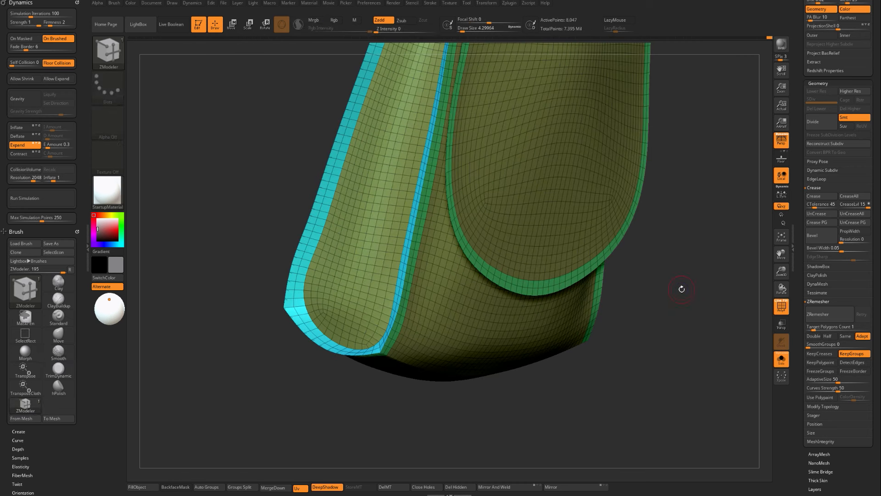
{"action": "key", "text": "shift"}
{"action": "key", "text": "shift+f"}
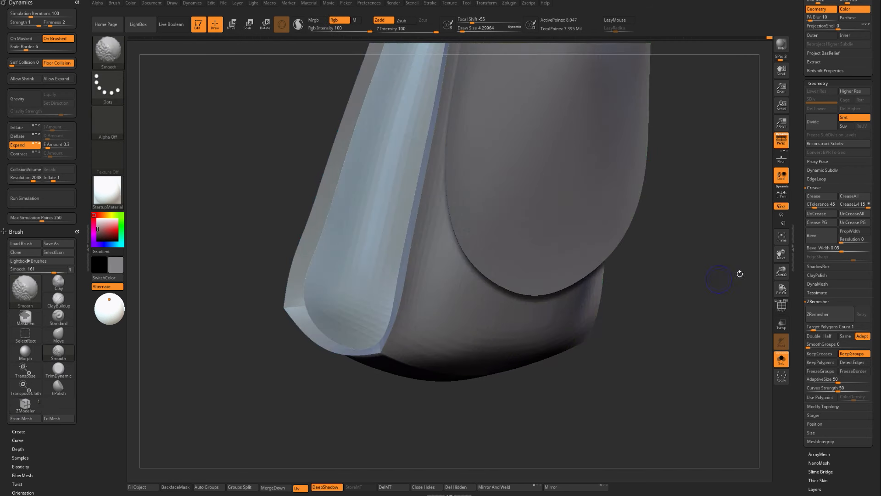
Divide the bag once, crease its polygroup borders at the lower subdivision level, and return to level 2.
{"action": "key", "text": "ctrl+d"}
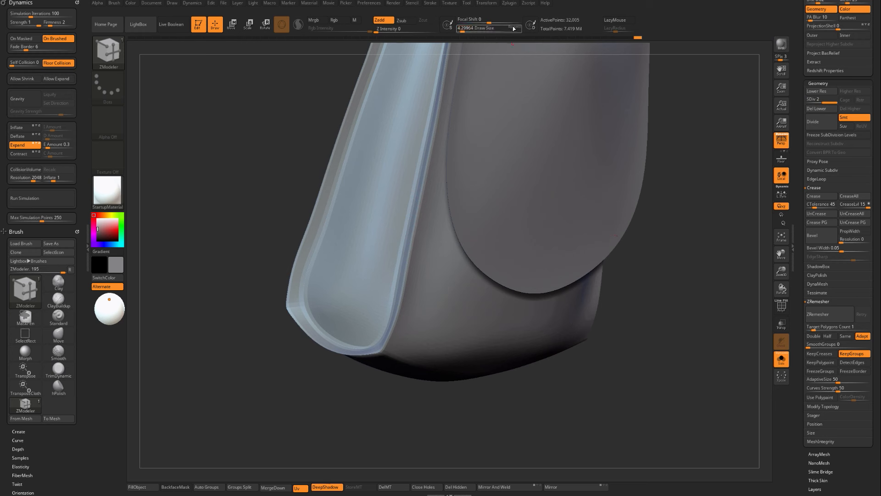
{"action": "key", "text": "shift+d"}
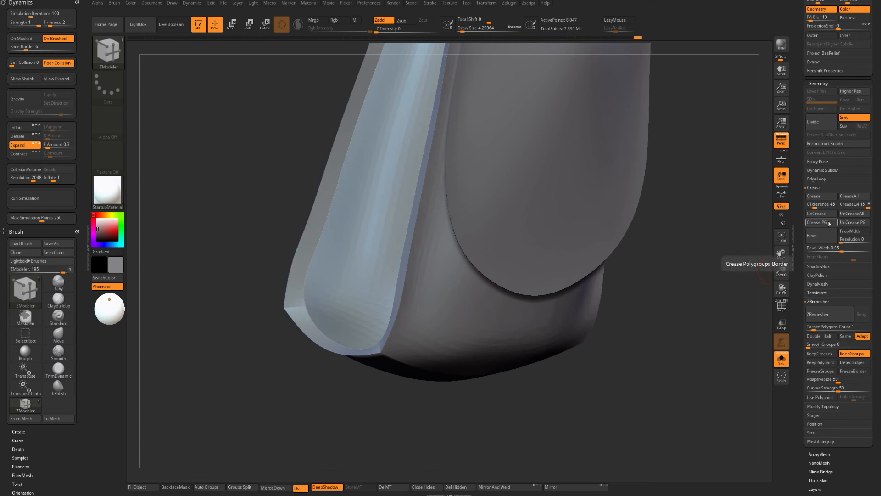
{"action": "key", "text": "d"}
{"action": "key", "text": "shift+f"}
{"action": "key", "text": "shift+f"}
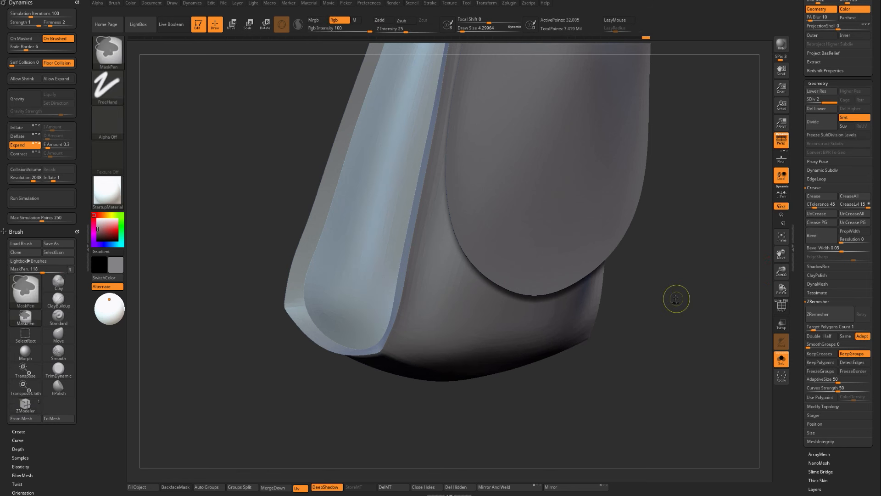
{"action": "left_click", "coordinate": [520, 28]}
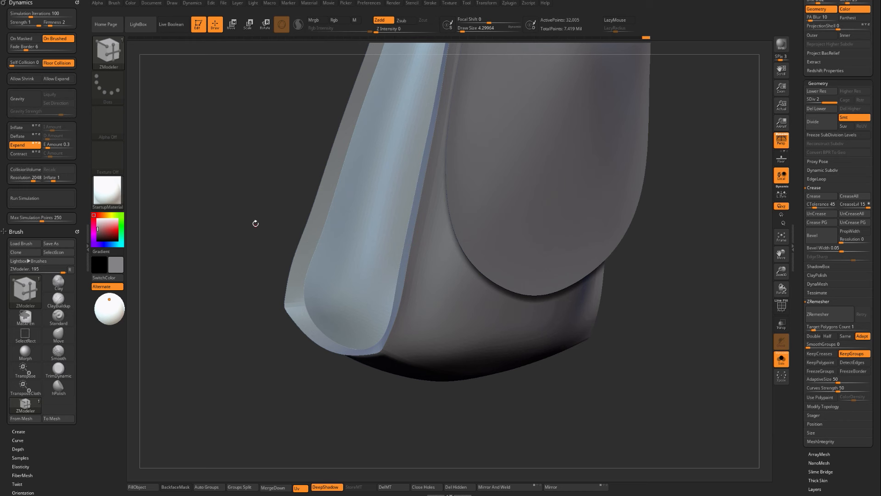
Switch to ClayBuildup, mask all bag panels except the flap, body and gusset border strips, and show the whole bag with polyframe.
{"action": "key", "text": "b"}
{"action": "key", "text": "c"}
{"action": "key", "text": "b"}
{"action": "left_click_drag", "start_coordinate": [256, 224], "coordinate": [346, 260]}
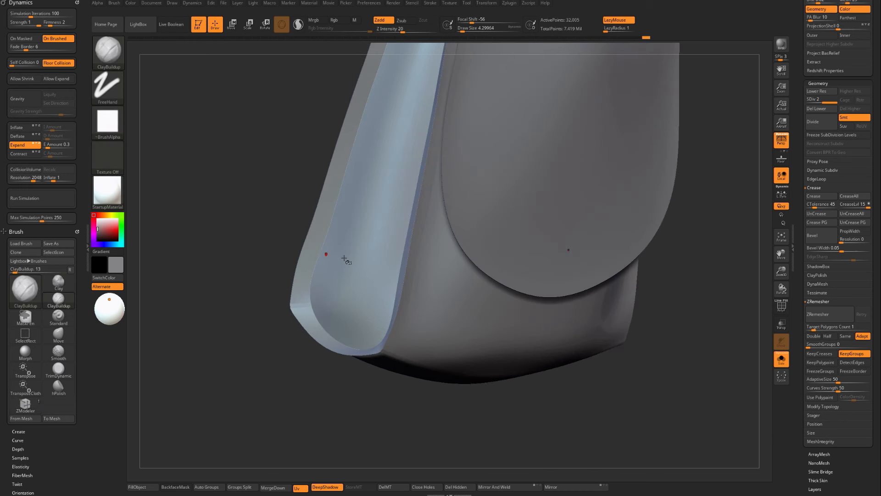
{"action": "left_click", "coordinate": [415, 231], "text": "ctrl+shift"}
{"action": "left_click_drag", "start_coordinate": [159, 321], "coordinate": [169, 338], "text": "ctrl+shift"}
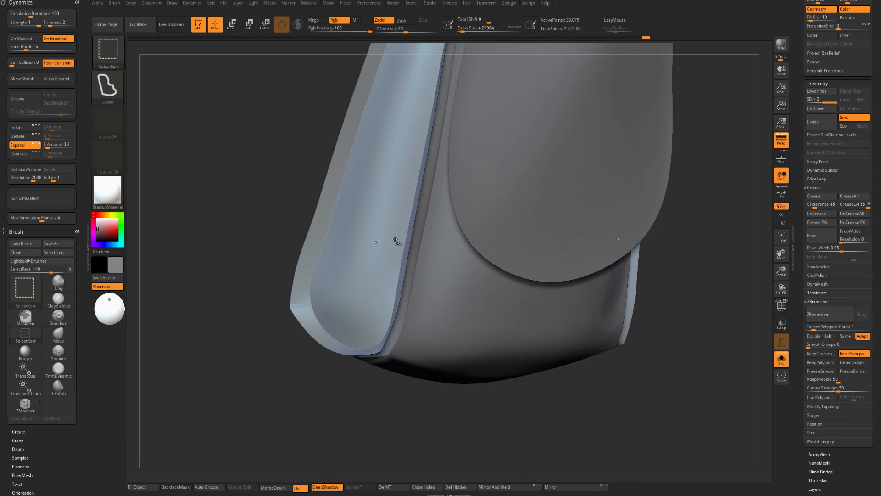
{"action": "left_click", "coordinate": [301, 232], "text": "ctrl+alt+shift"}
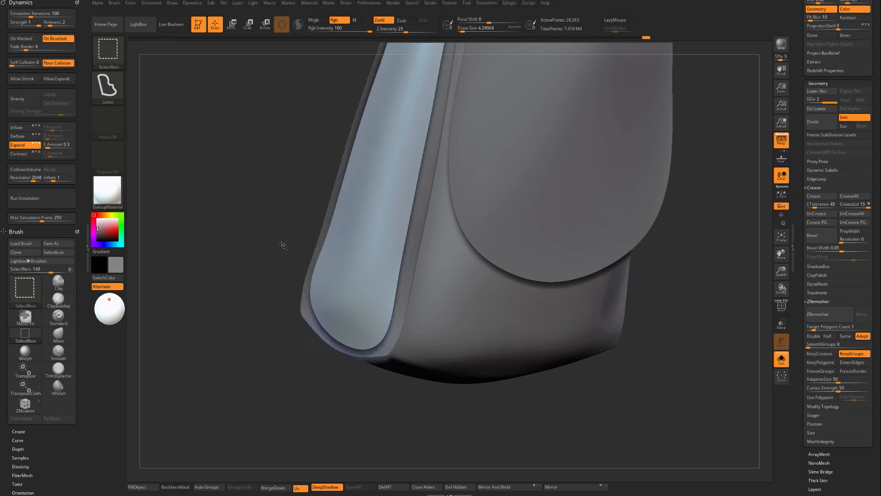
{"action": "left_click", "coordinate": [283, 244], "text": "ctrl+shift"}
{"action": "key", "text": "shift+f"}
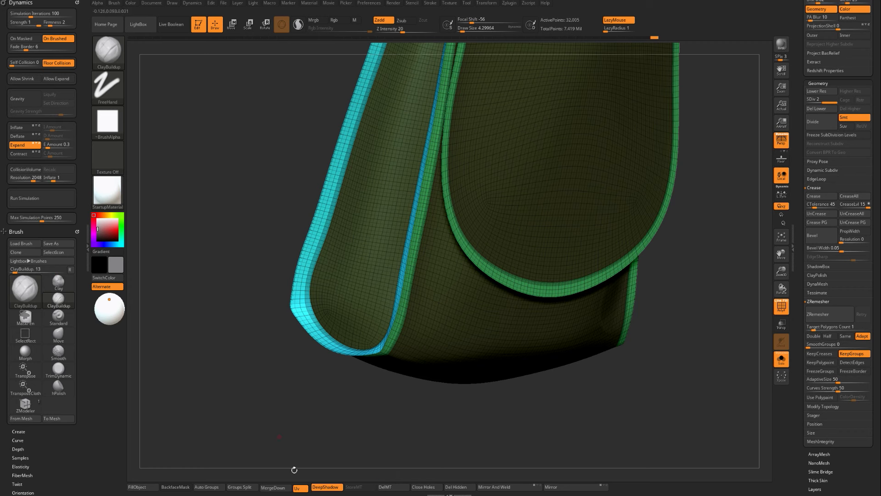
Run the cloth simulation on the unmasked border strips to wrinkle them, then view the bag without polyframe.
{"action": "left_click", "coordinate": [75, 205]}
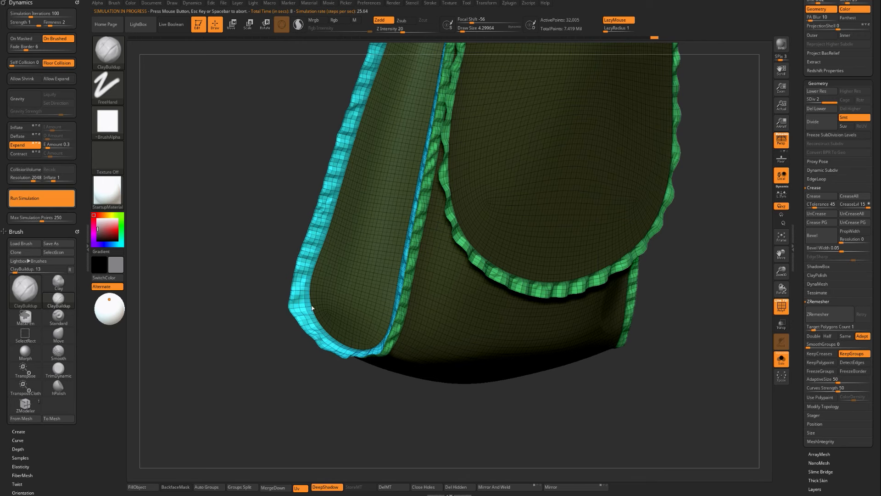
{"action": "key", "text": "shift+f"}
{"action": "left_click_drag", "start_coordinate": [273, 360], "coordinate": [381, 266]}
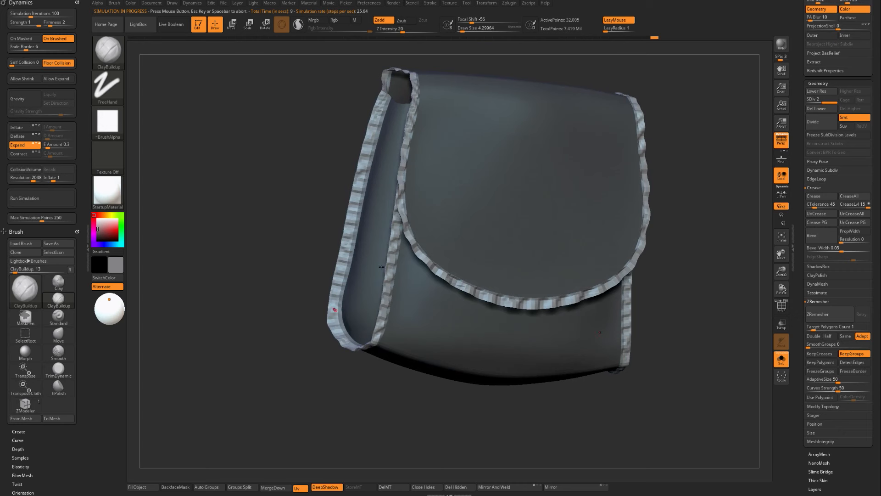
{"action": "left_click_drag", "start_coordinate": [302, 226], "coordinate": [306, 228], "text": "alt"}
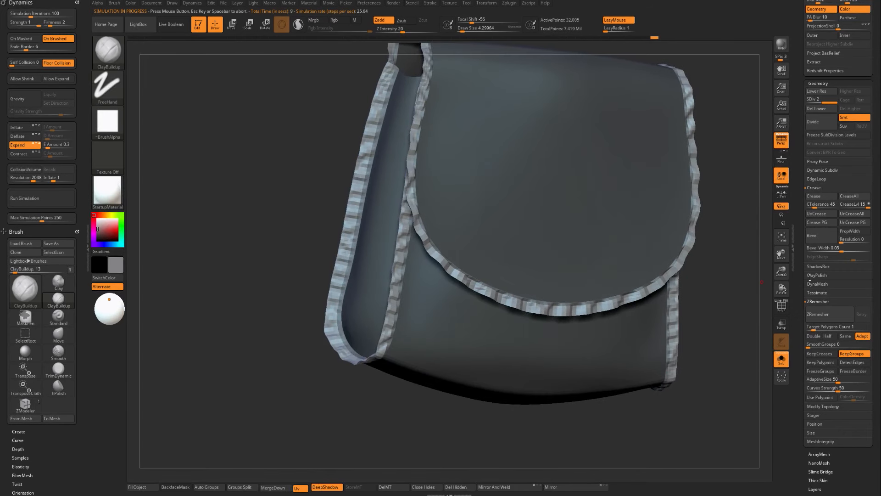
Smooth the wrinkled border strips with the Polish By Groups deformation.
{"action": "scroll", "coordinate": [810, 276], "scroll_direction": "down", "scroll_amount": 5}
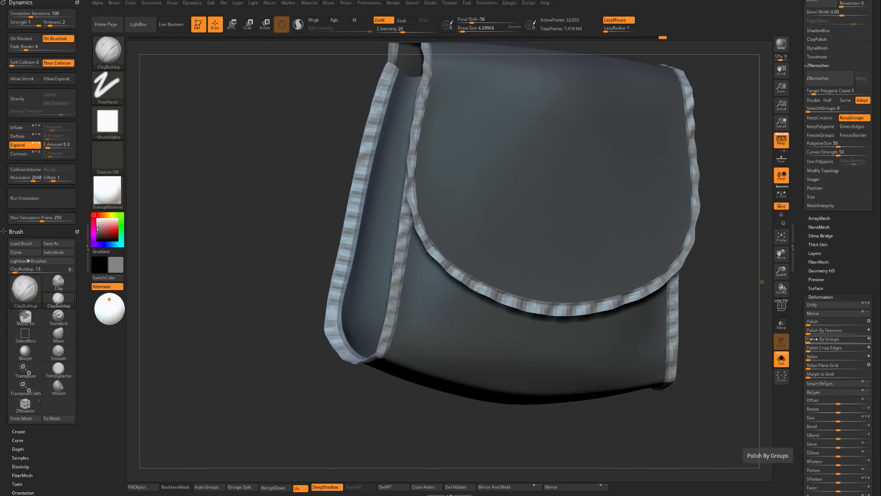
{"action": "left_click", "coordinate": [812, 340]}
{"action": "left_click_drag", "start_coordinate": [814, 339], "coordinate": [821, 339]}
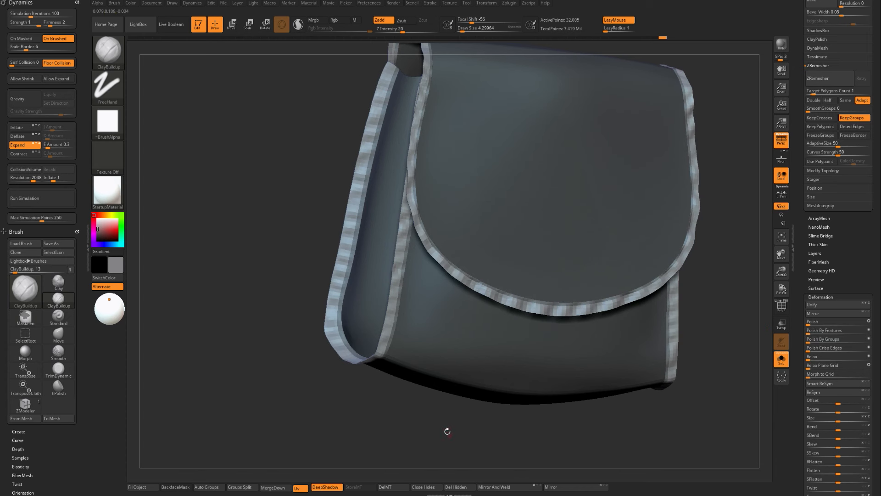
Clear the mask and soften the seam wrinkles by morphing the bag towards its stored morph target.
{"action": "left_click_drag", "start_coordinate": [444, 420], "coordinate": [445, 420]}
{"action": "key", "text": "ctrl"}
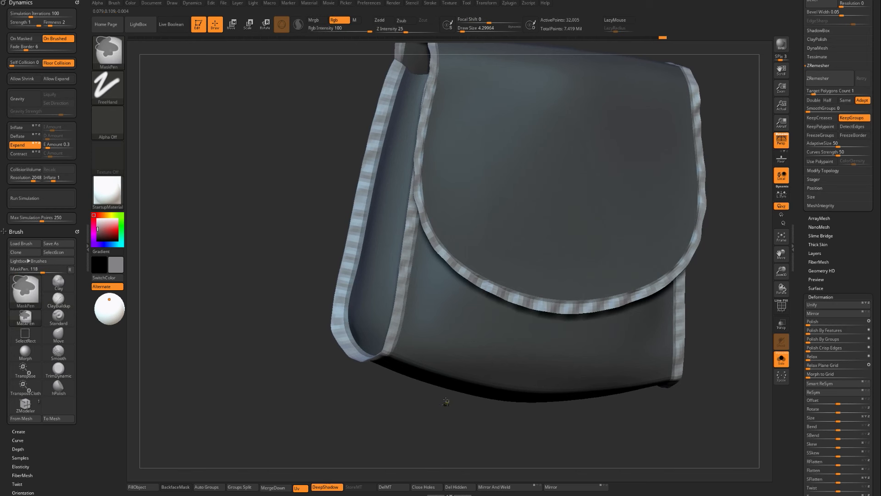
{"action": "left_click", "coordinate": [430, 407], "text": "ctrl"}
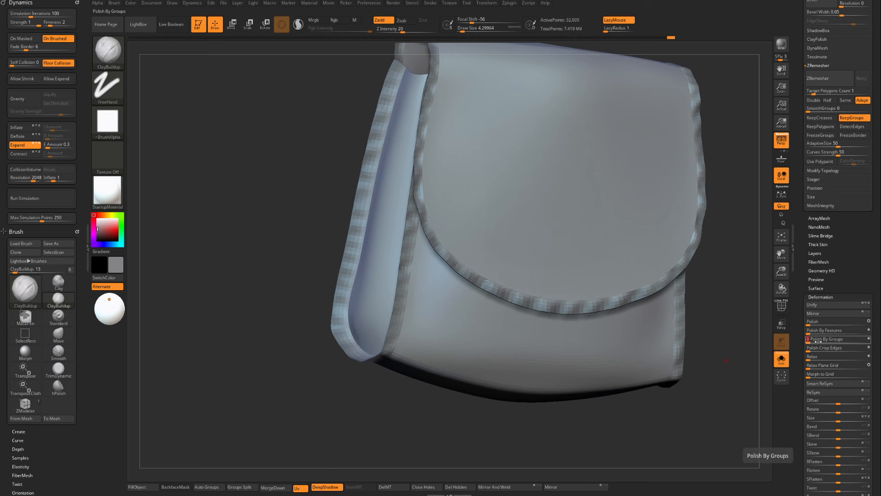
{"action": "scroll", "coordinate": [831, 376], "scroll_direction": "down", "scroll_amount": 5}
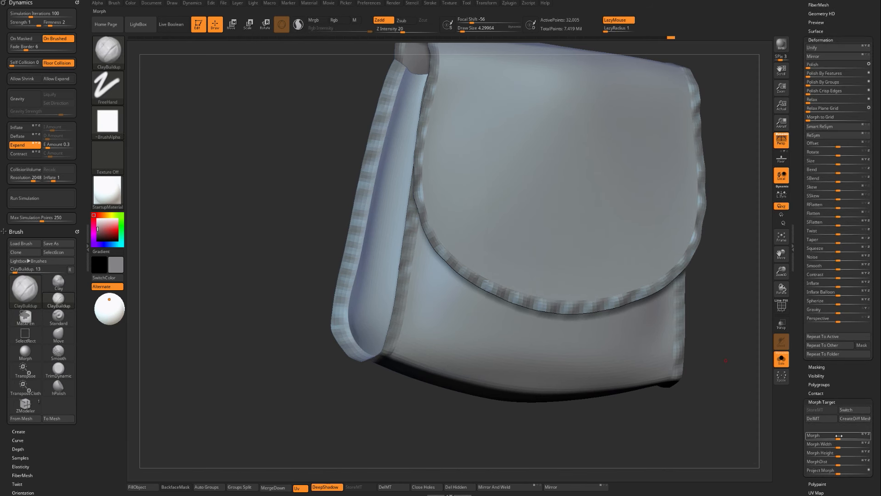
{"action": "left_click_drag", "start_coordinate": [839, 435], "coordinate": [844, 435]}
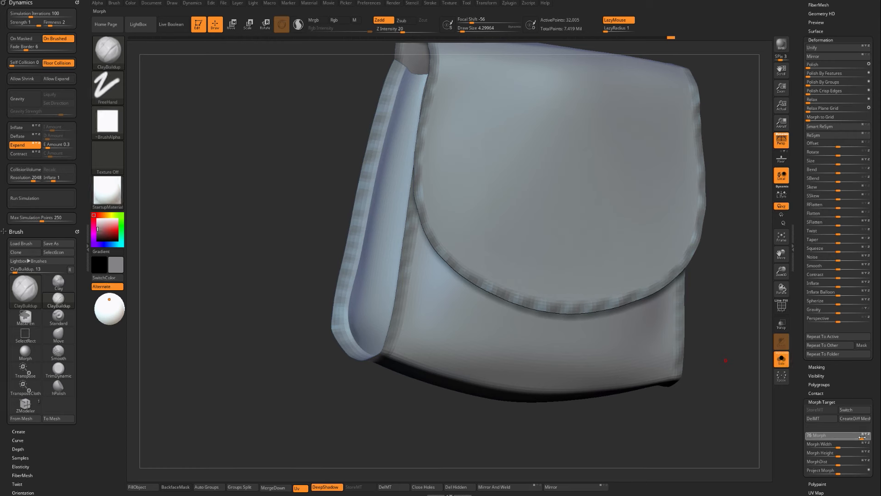
{"action": "left_click_drag", "start_coordinate": [876, 439], "coordinate": [876, 439]}
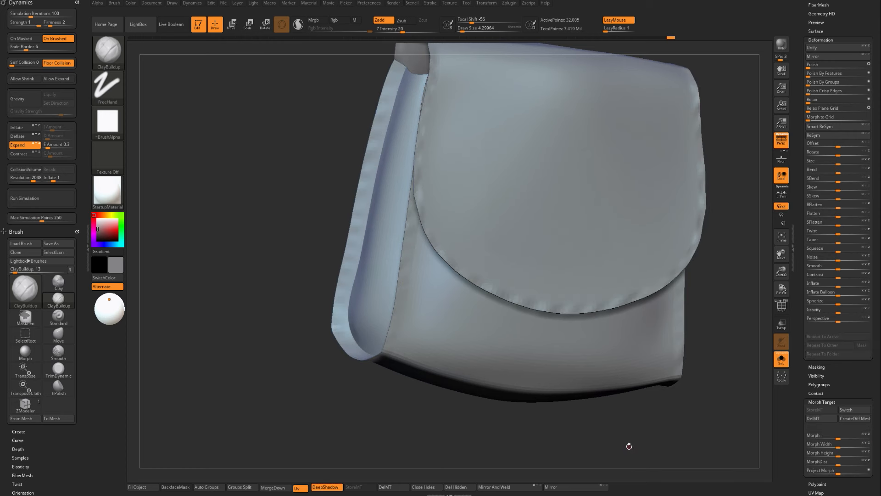
Examine the softened seam wrinkles and border topology around the flap, body and side gusset, with and without polyframe.
{"action": "left_click_drag", "start_coordinate": [629, 446], "coordinate": [557, 419]}
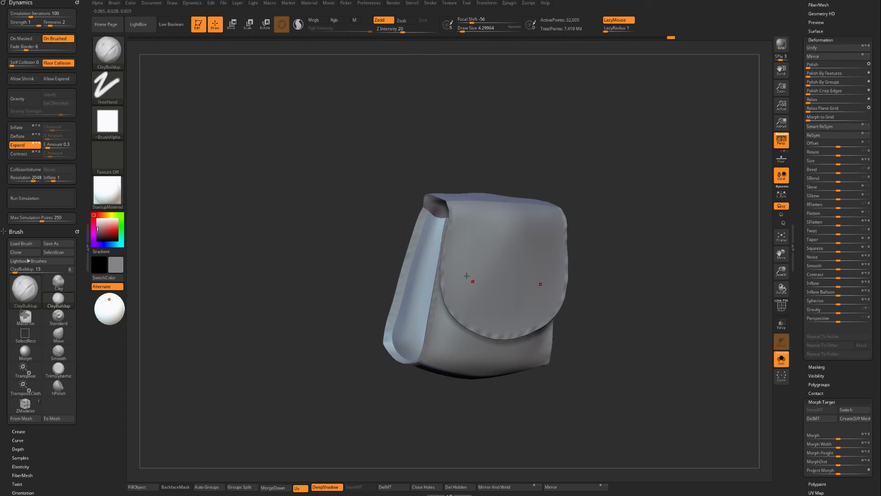
{"action": "left_click_drag", "start_coordinate": [329, 354], "coordinate": [363, 305], "text": "alt"}
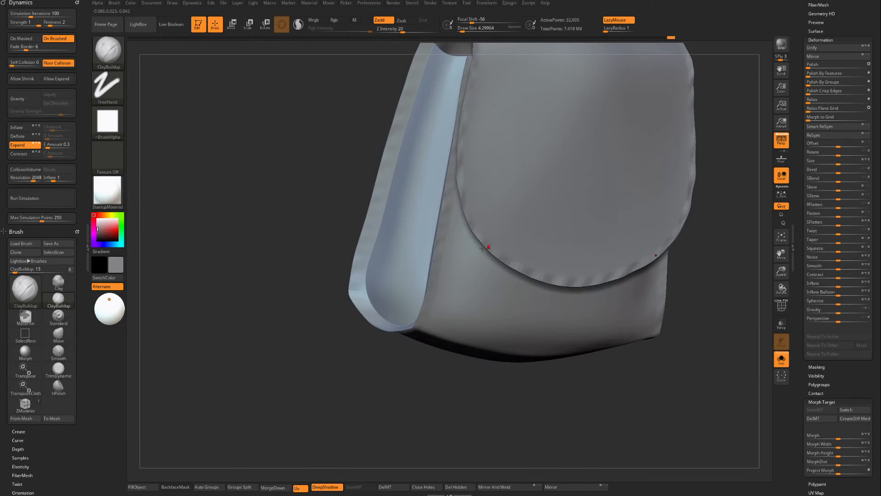
{"action": "left_click_drag", "start_coordinate": [260, 280], "coordinate": [295, 295], "text": "alt"}
{"action": "key", "text": "shift+f"}
{"action": "key", "text": "shift+f"}
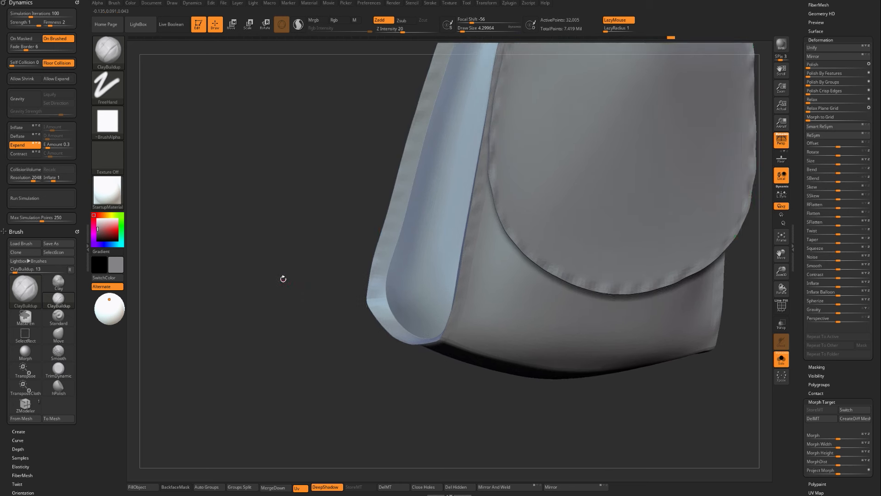
{"action": "key", "text": "f"}
{"action": "left_click_drag", "start_coordinate": [297, 272], "coordinate": [316, 285]}
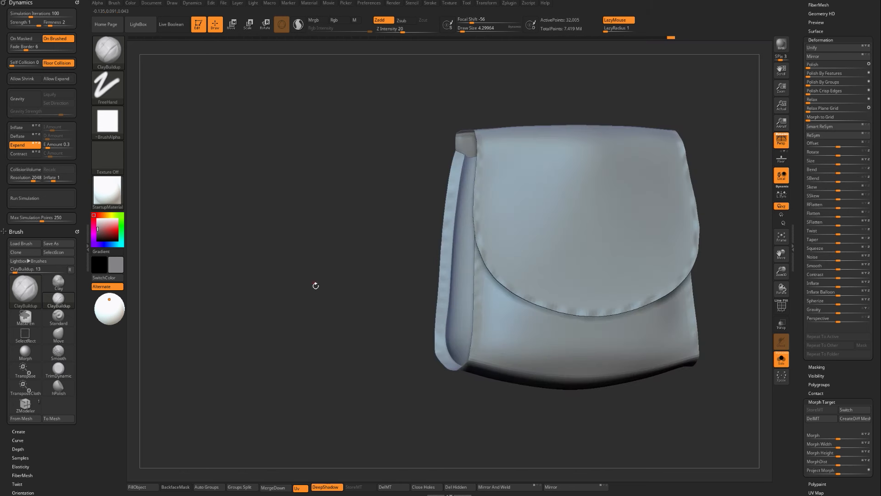
{"action": "left_click_drag", "start_coordinate": [353, 324], "coordinate": [446, 272], "text": "alt"}
{"action": "key", "text": "shift+f"}
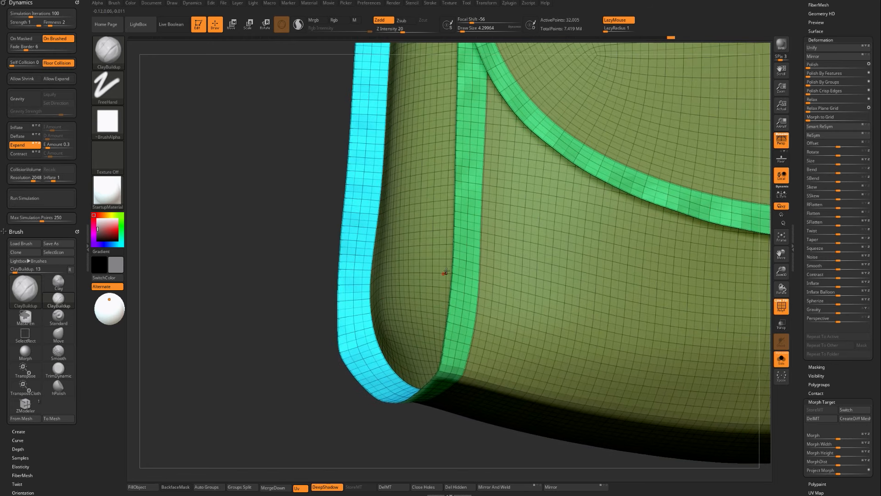
{"action": "key", "text": "ctrl+shift"}
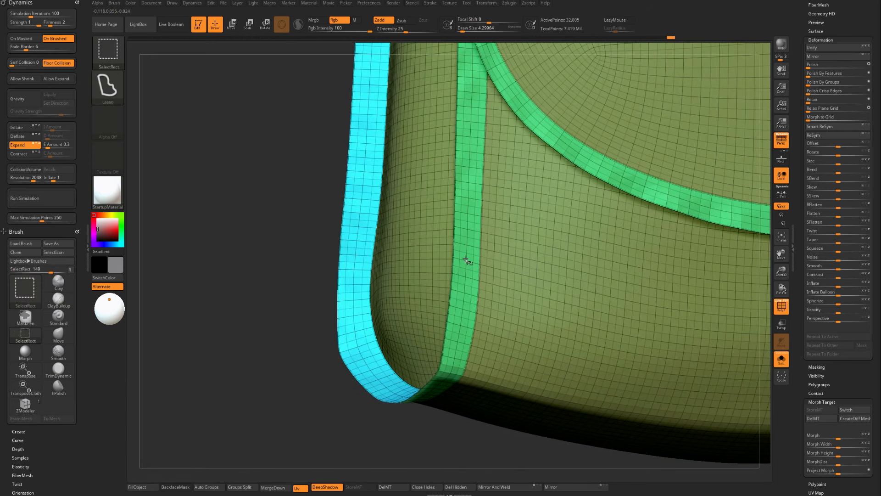
{"action": "mouse_move", "coordinate": [306, 264]}
{"action": "left_mouse_down", "text": "alt"}
{"action": "mouse_move", "coordinate": [313, 281]}
{"action": "mouse_move", "coordinate": [363, 283]}
{"action": "left_mouse_up", "text": "alt"}
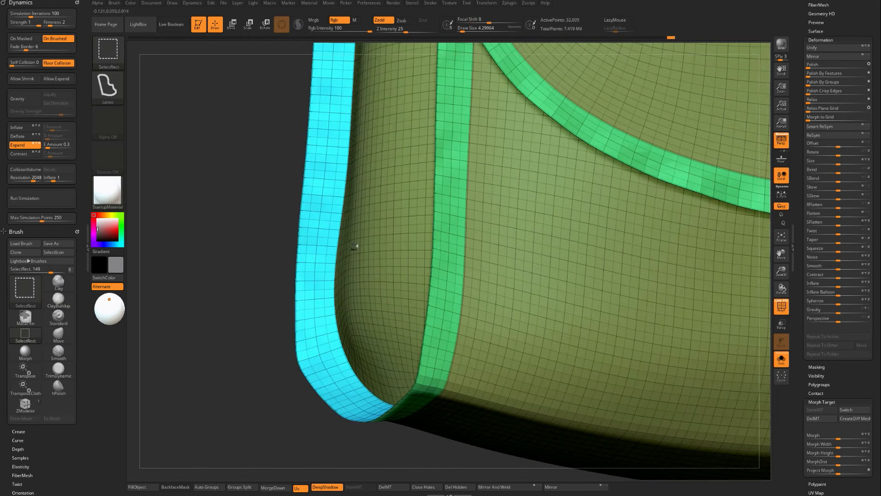
{"action": "key", "text": "ctrl+shift"}
{"action": "left_click_drag", "start_coordinate": [282, 251], "coordinate": [320, 250]}
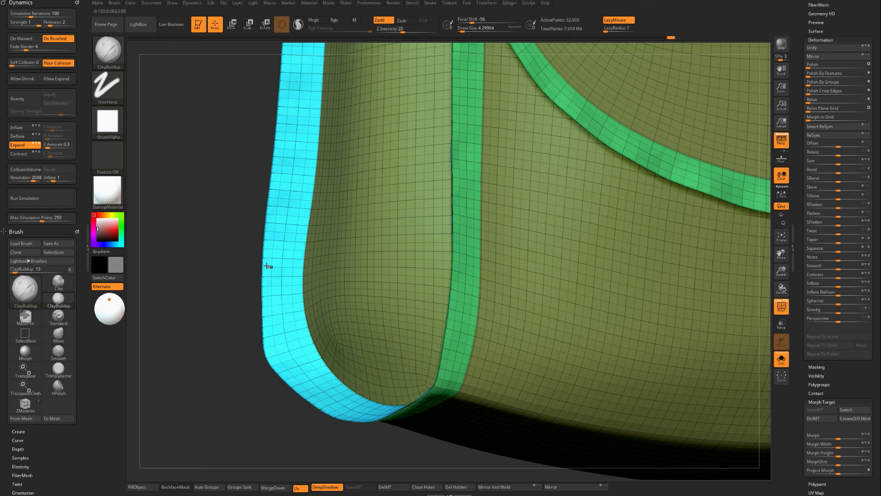
Set the ClayBuildup draw size to about 22 near the gusset's lower border strip.
{"action": "key", "text": "s"}
{"action": "left_click_drag", "start_coordinate": [290, 280], "coordinate": [297, 279]}
{"action": "left_click_drag", "start_coordinate": [222, 329], "coordinate": [242, 323]}
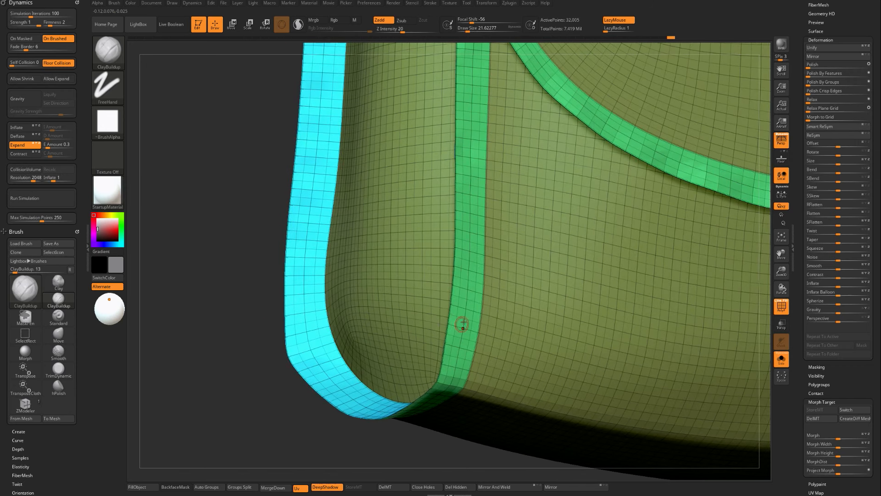
Set the draw size to about 9.4 and isolate the narrow middle strip of the green seam border.
{"action": "key", "text": "s"}
{"action": "left_click_drag", "start_coordinate": [467, 321], "coordinate": [464, 321]}
{"action": "left_click", "coordinate": [469, 320], "text": "ctrl+shift"}
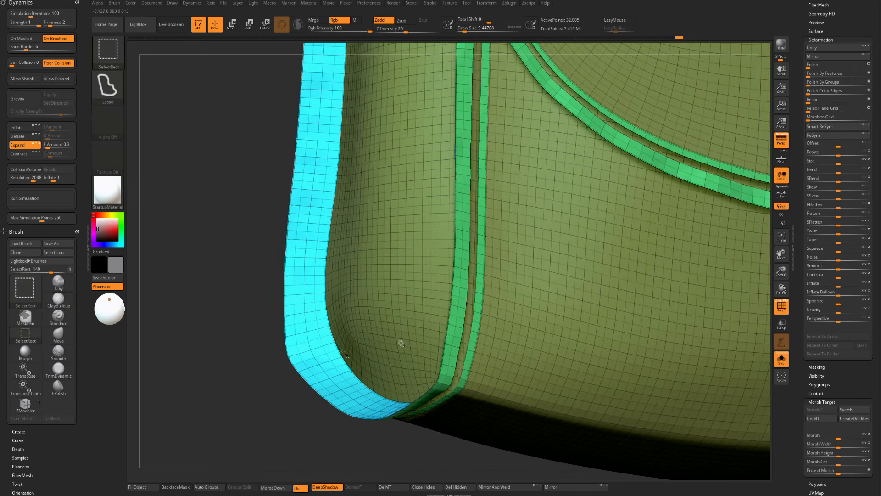
{"action": "left_click", "coordinate": [246, 378], "text": "ctrl+shift"}
{"action": "left_click", "coordinate": [288, 365], "text": "ctrl+shift"}
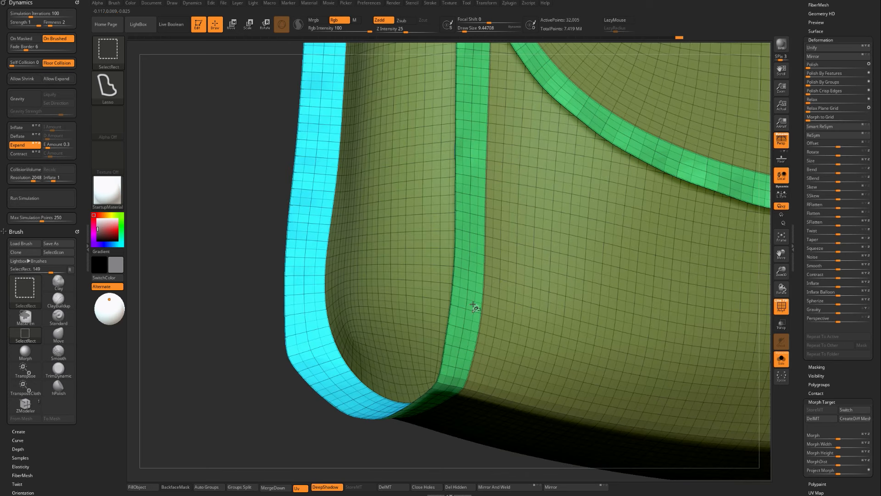
{"action": "left_click", "coordinate": [477, 312], "text": "ctrl+shift"}
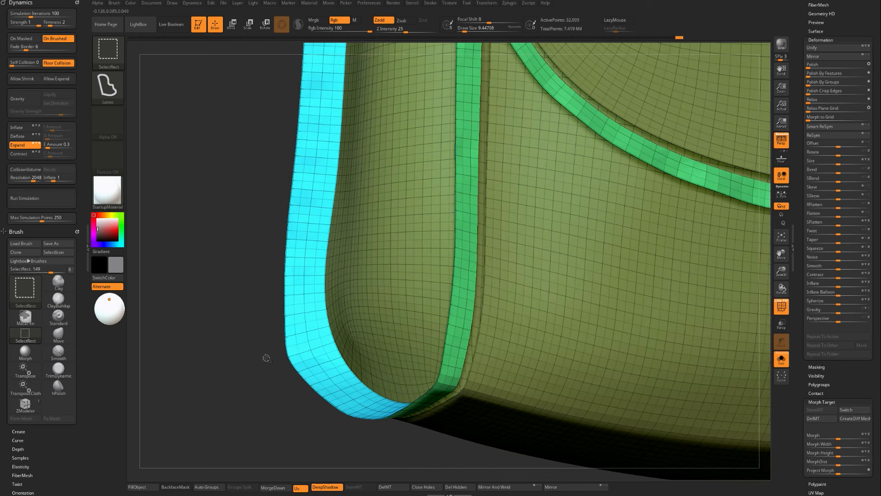
{"action": "left_click", "coordinate": [266, 358], "text": "ctrl+shift"}
{"action": "left_click", "coordinate": [468, 310], "text": "ctrl+shift"}
{"action": "left_click_drag", "start_coordinate": [211, 364], "coordinate": [237, 413], "text": "ctrl+shift"}
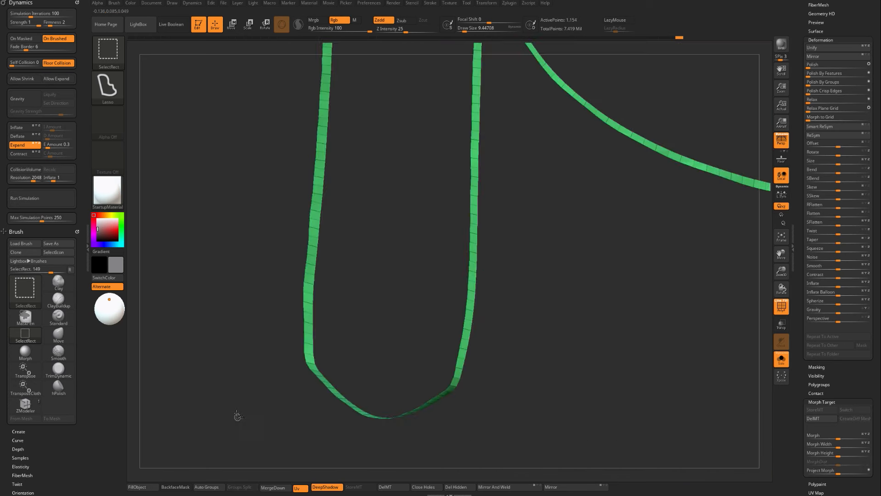
Mask the isolated strip, show the whole bag and invert the mask so only that strip stays editable.
{"action": "left_click", "coordinate": [238, 413], "text": "ctrl"}
{"action": "left_click", "coordinate": [237, 409], "text": "ctrl+shift"}
{"action": "key", "text": "shift+f"}
{"action": "left_click", "coordinate": [236, 408], "text": "ctrl"}
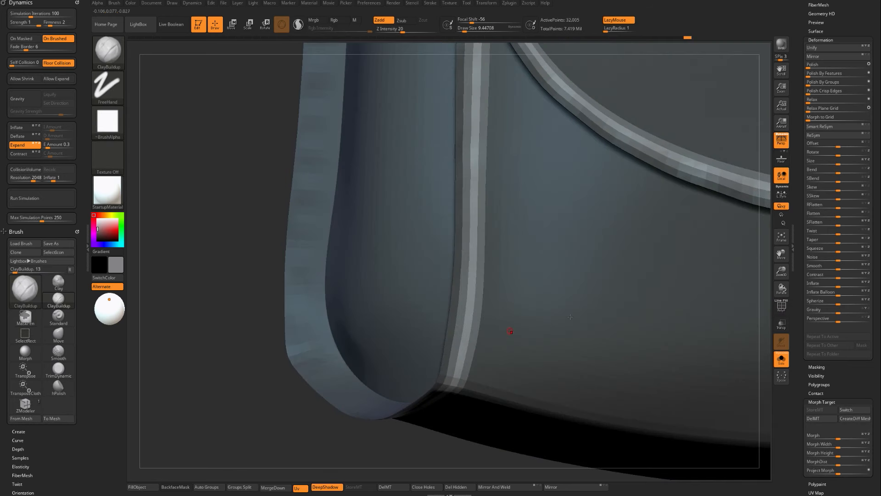
Sink the unmasked middle seam strip with a small negative Inflate deformation, and clear the mask.
{"action": "left_click", "coordinate": [822, 287]}
{"action": "type", "text": "-0"}
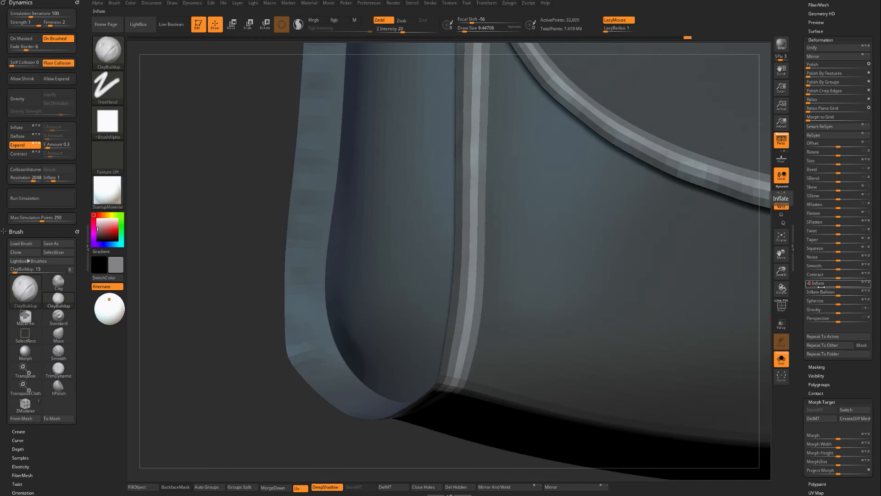
{"action": "type", "text": "1"}
{"action": "key", "text": "Return"}
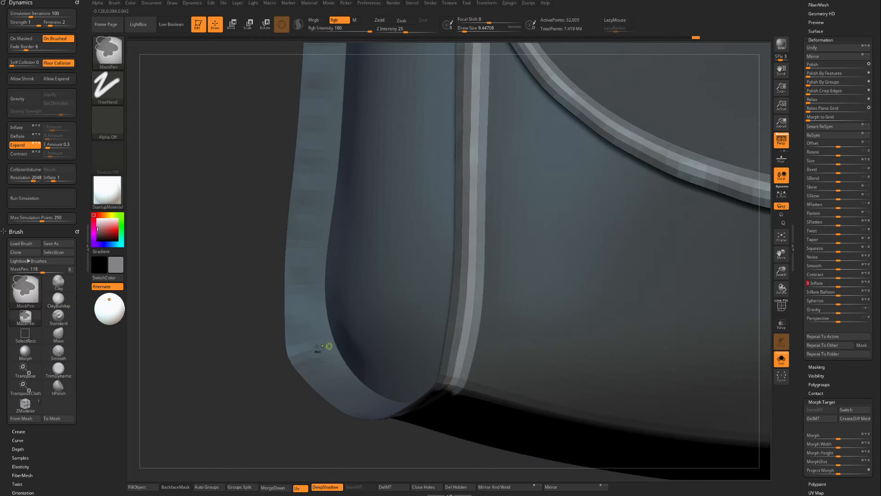
{"action": "left_click", "coordinate": [285, 363], "text": "ctrl"}
{"action": "mouse_move", "coordinate": [284, 363]}
{"action": "left_mouse_down"}
{"action": "mouse_move", "coordinate": [264, 344]}
{"action": "mouse_move", "coordinate": [287, 346]}
{"action": "left_mouse_up"}
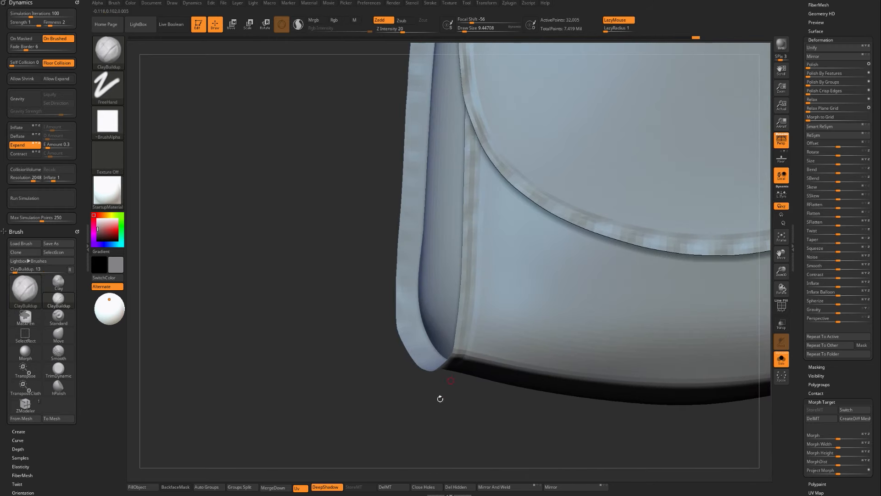
Hide the seam border strips, assign automatic polygroups to the remaining bag panels, and show the full bag again.
{"action": "left_click_drag", "start_coordinate": [440, 399], "coordinate": [463, 339]}
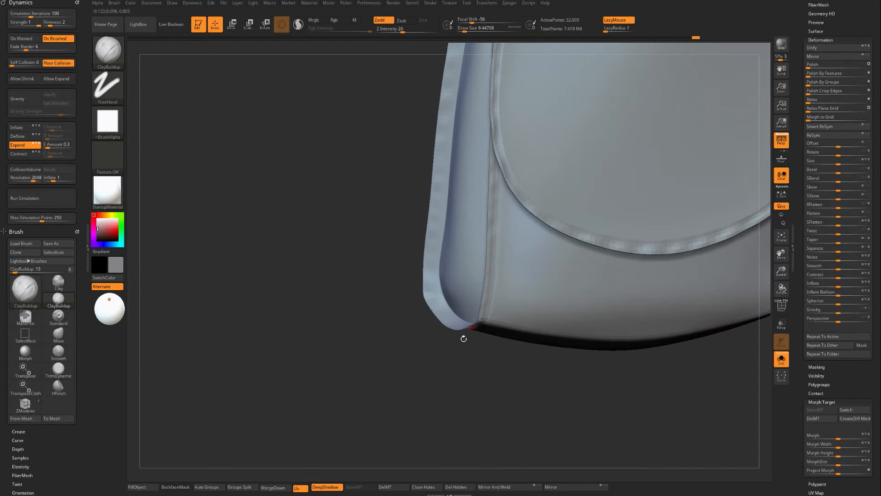
{"action": "left_click_drag", "start_coordinate": [364, 332], "coordinate": [462, 413]}
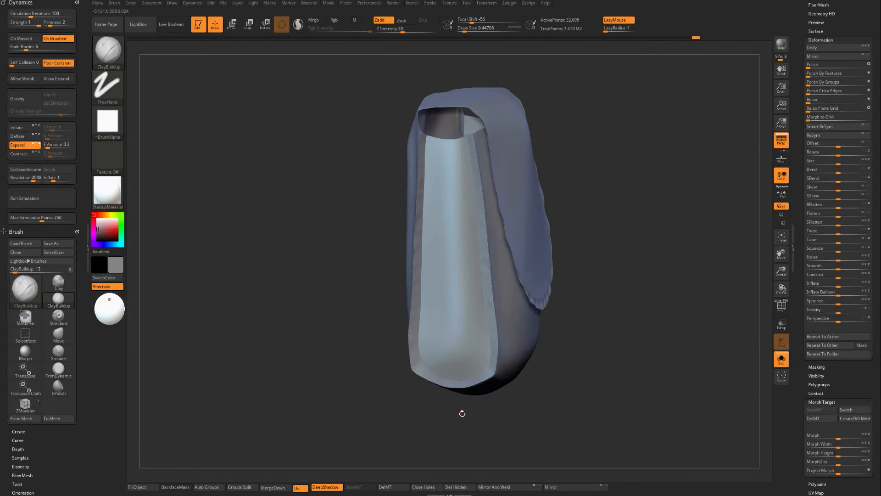
{"action": "left_click", "coordinate": [458, 370], "text": "ctrl+shift"}
{"action": "left_click", "coordinate": [549, 395], "text": "ctrl+shift"}
{"action": "key", "text": "shift+f"}
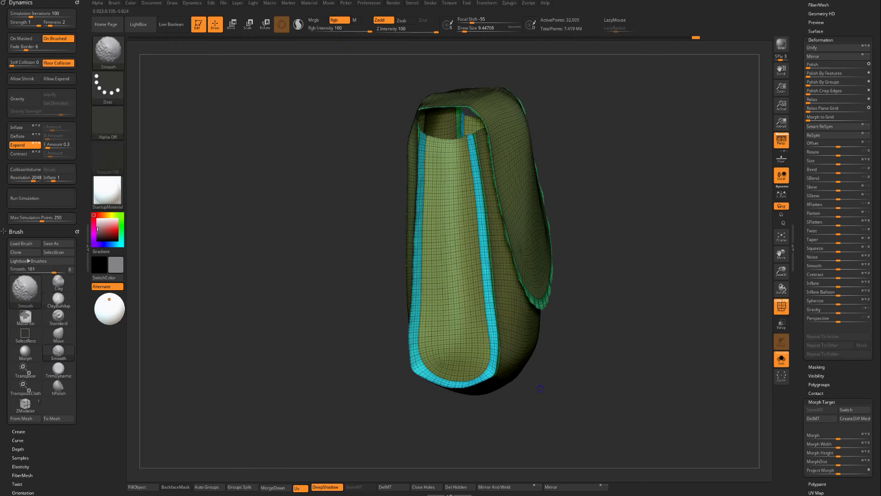
{"action": "left_click", "coordinate": [470, 318], "text": "ctrl+alt+shift"}
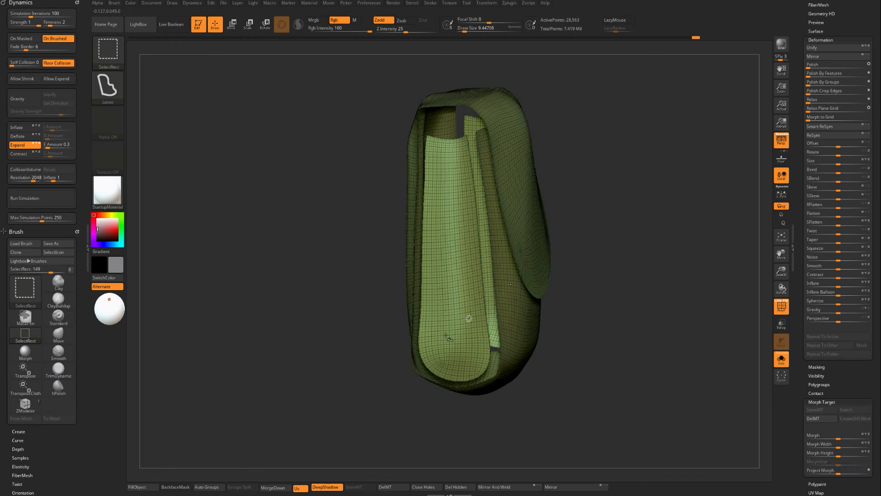
{"action": "left_click", "coordinate": [207, 487]}
{"action": "left_click", "coordinate": [341, 345], "text": "ctrl+shift"}
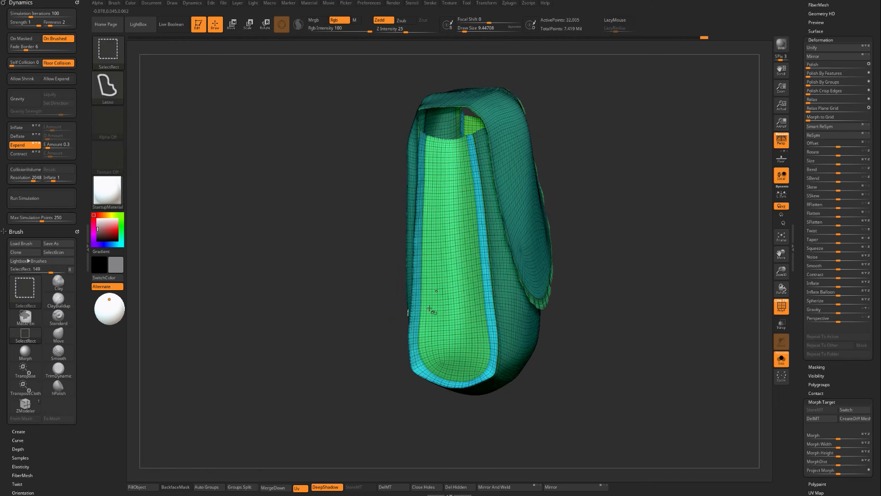
Isolate both side gussets together with their cyan border strips, and turn off the polyframe display.
{"action": "left_click", "coordinate": [447, 285], "text": "ctrl+shift"}
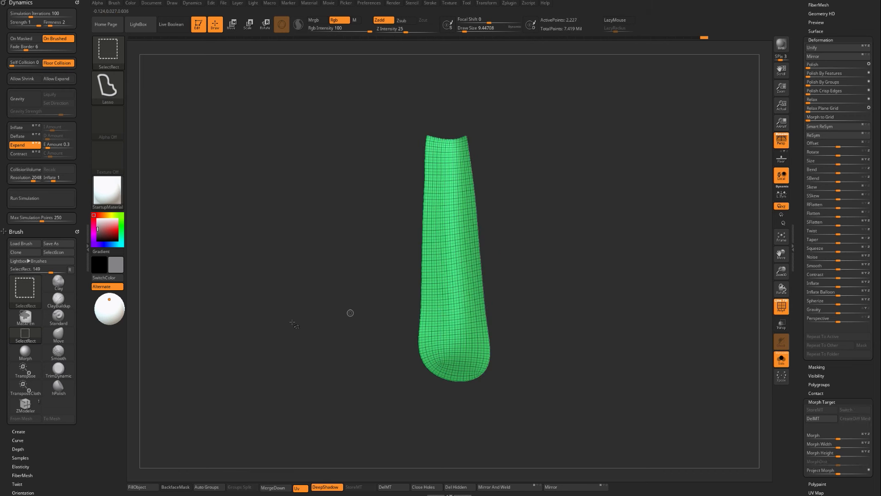
{"action": "left_click_drag", "start_coordinate": [351, 312], "coordinate": [344, 315], "text": "ctrl+shift"}
{"action": "left_click", "coordinate": [464, 288], "text": "ctrl+shift"}
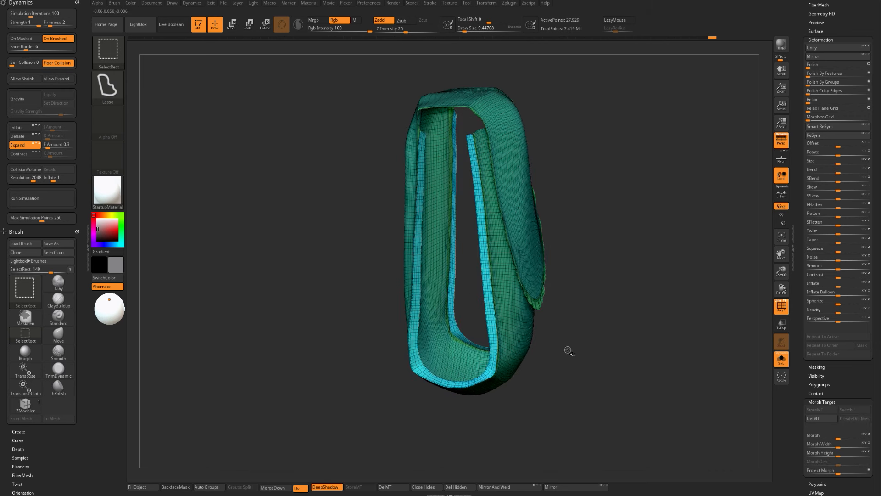
{"action": "left_click", "coordinate": [489, 315], "text": "ctrl+shift"}
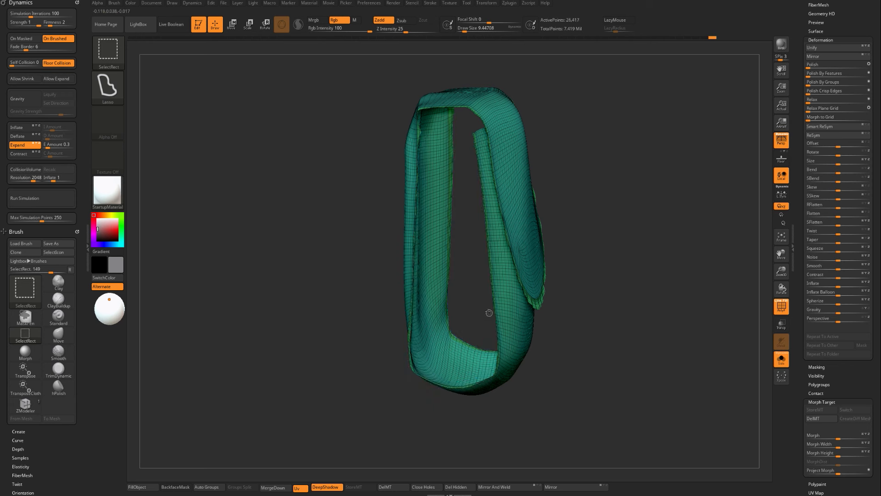
{"action": "left_click_drag", "start_coordinate": [637, 404], "coordinate": [612, 391], "text": "ctrl+shift"}
{"action": "key", "text": "shift+f"}
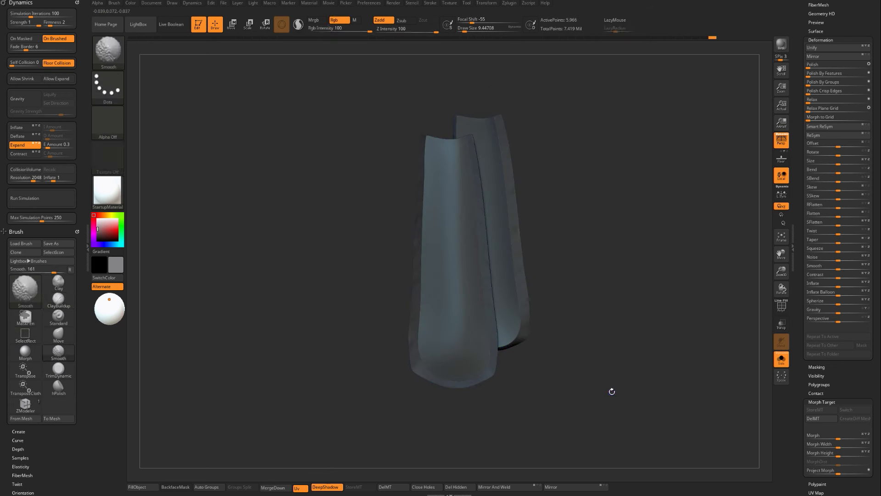
Drop the bag one subdivision level, show the whole model with polyframe, and refresh its stored morph target.
{"action": "key", "text": "shift+d"}
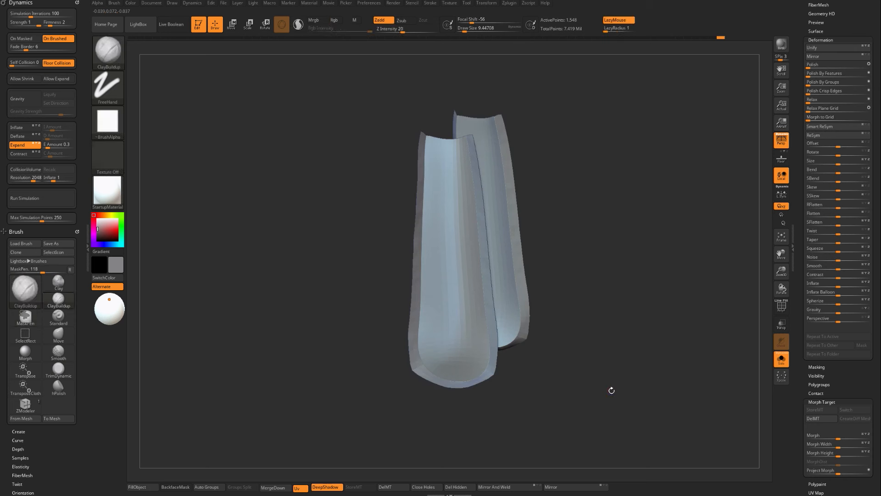
{"action": "key", "text": "shift+f"}
{"action": "key", "text": "ctrl+shift"}
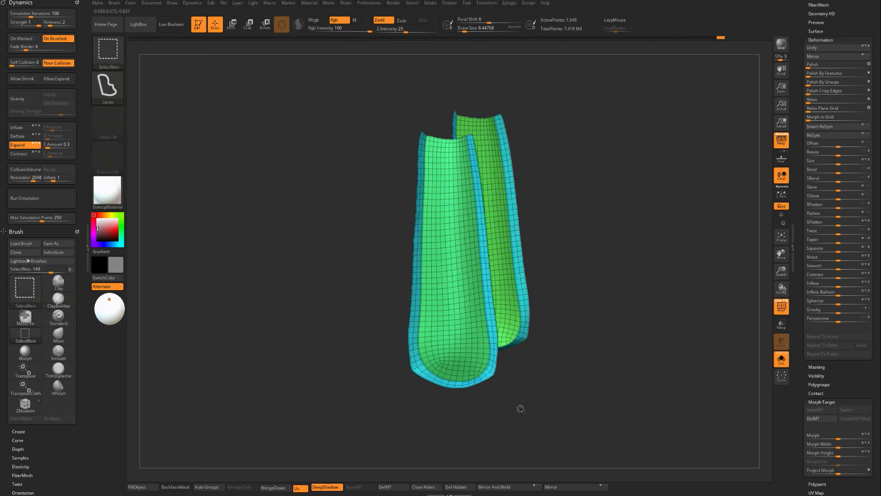
{"action": "left_click", "coordinate": [521, 408], "text": "ctrl+shift"}
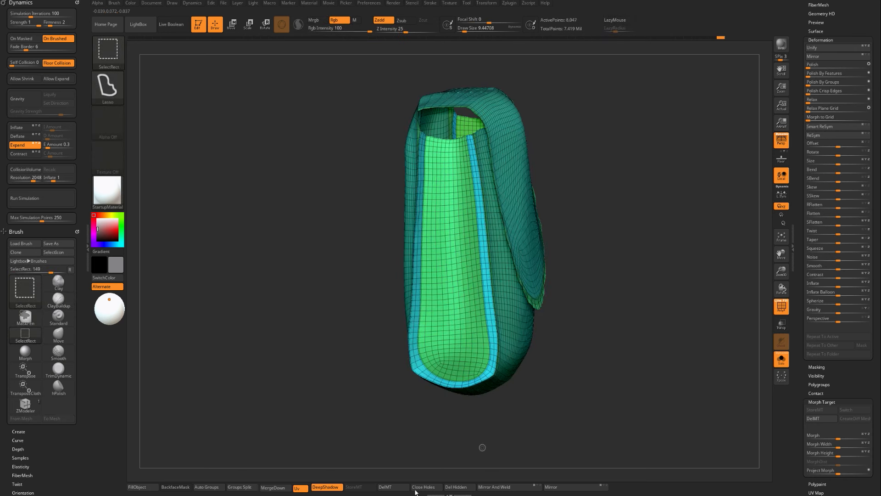
{"action": "left_click", "coordinate": [384, 489]}
Mask the whole bag except the side gussets and their cyan border strips.
{"action": "key", "text": "ctrl+shift"}
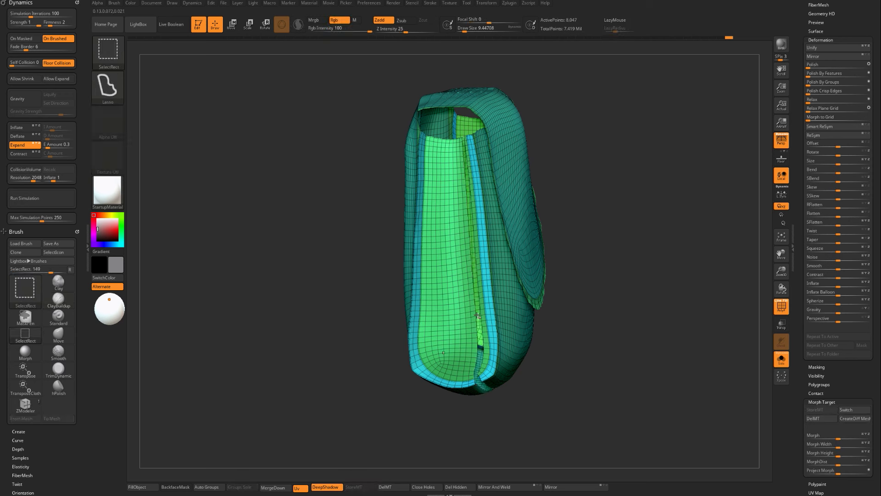
{"action": "left_click", "coordinate": [467, 323], "text": "ctrl+shift"}
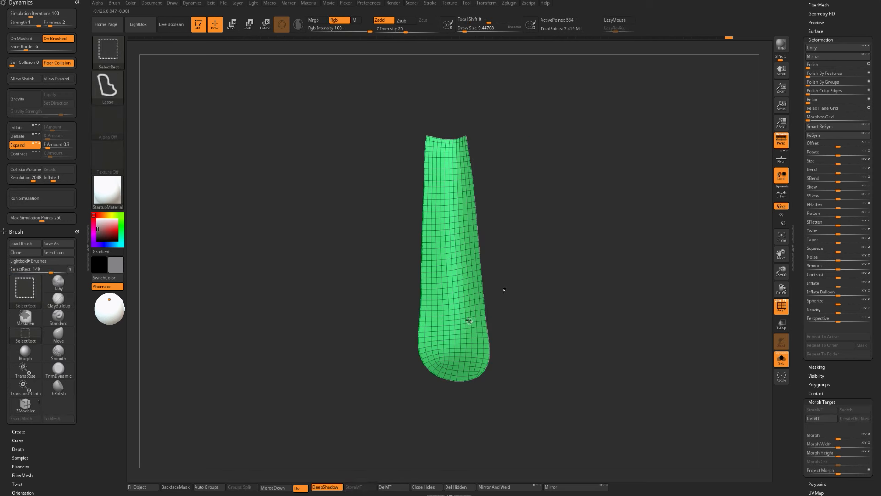
{"action": "left_click", "coordinate": [499, 342], "text": "ctrl+shift"}
{"action": "left_click", "coordinate": [491, 329], "text": "ctrl+shift"}
{"action": "left_click", "coordinate": [485, 321], "text": "ctrl+shift"}
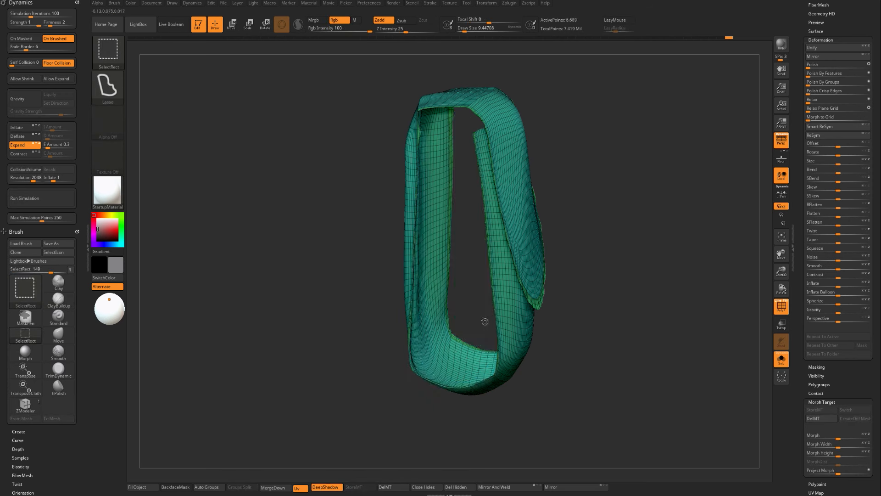
{"action": "left_click", "coordinate": [582, 349], "text": "ctrl"}
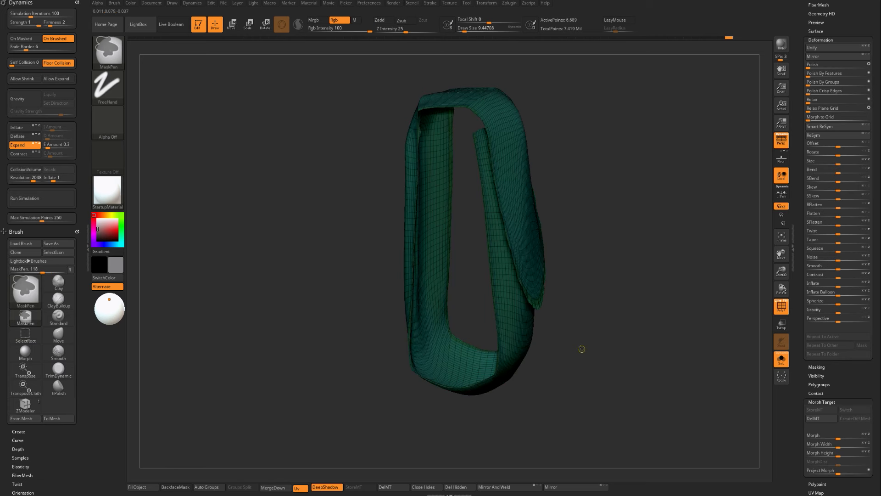
{"action": "left_click", "coordinate": [582, 349], "text": "ctrl+shift"}
Activate the Move gizmo and centre it on the unmasked gussets.
{"action": "key", "text": "w"}
{"action": "left_click_drag", "start_coordinate": [582, 348], "coordinate": [556, 377]}
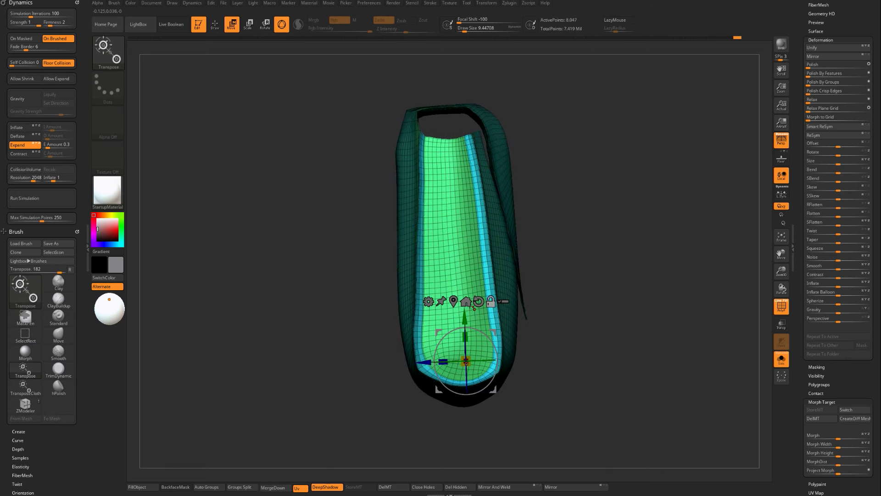
{"action": "left_click", "coordinate": [455, 302], "text": "alt"}
{"action": "left_click_drag", "start_coordinate": [556, 276], "coordinate": [551, 297], "text": "alt"}
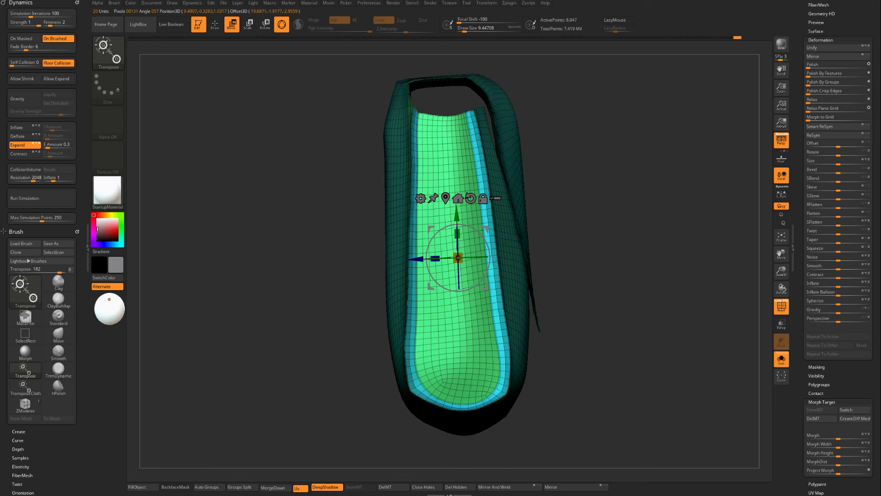
Set the cloth dynamics to On Masked and choose the TransposeCloth brush.
{"action": "left_click", "coordinate": [29, 40]}
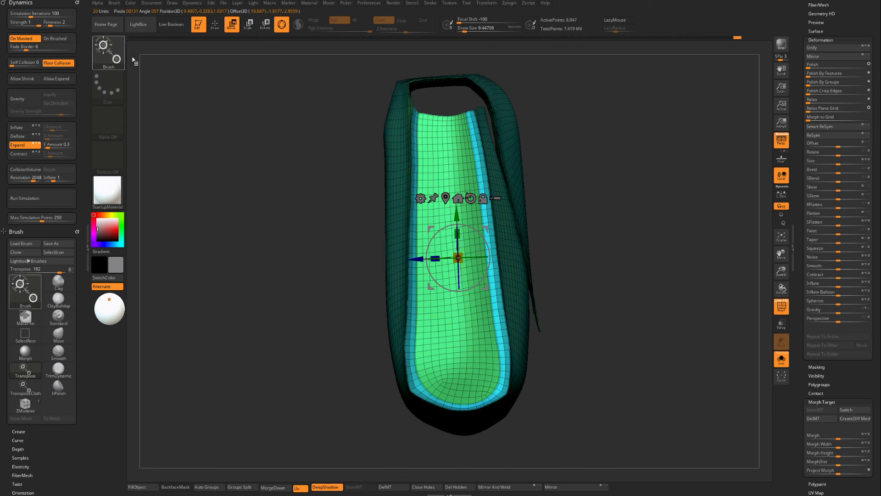
{"action": "key", "text": "b"}
{"action": "left_click", "coordinate": [573, 254]}
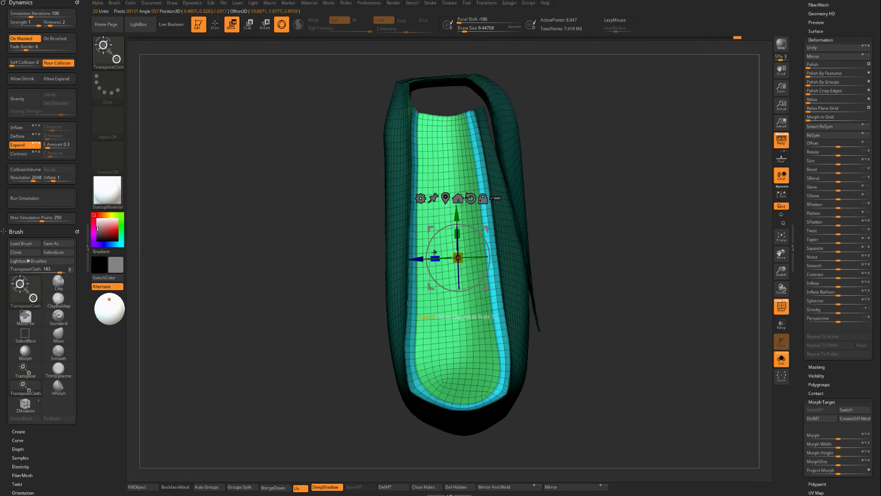
Try scaling the unmasked gussets along Z with TransposeCloth, and undo the resulting cloth deformation.
{"action": "left_click_drag", "start_coordinate": [435, 252], "coordinate": [438, 254]}
{"action": "left_click_drag", "start_coordinate": [744, 333], "coordinate": [658, 341]}
{"action": "left_click_drag", "start_coordinate": [260, 330], "coordinate": [437, 254]}
{"action": "key", "text": "ctrl+z"}
{"action": "key", "text": "ctrl+z"}
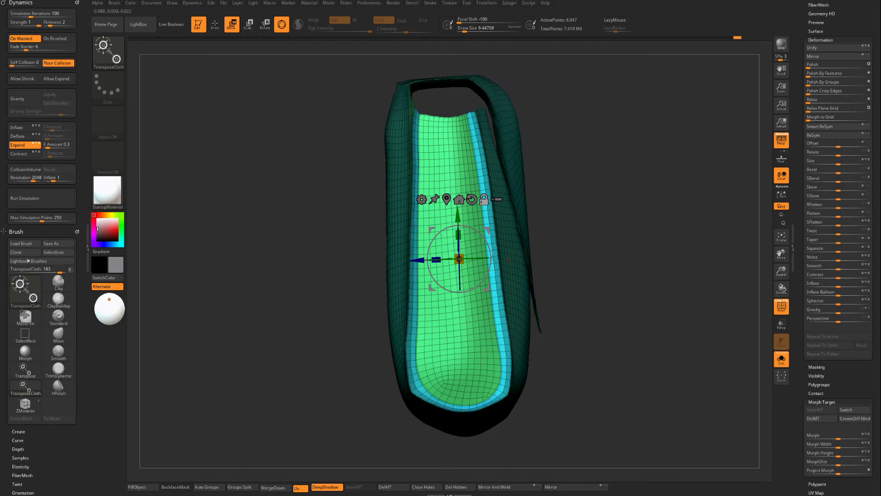
Move the unmasked gussets along Z toward the bag's back with TransposeCloth.
{"action": "left_click_drag", "start_coordinate": [415, 259], "coordinate": [417, 260]}
{"action": "left_click_drag", "start_coordinate": [554, 317], "coordinate": [397, 343]}
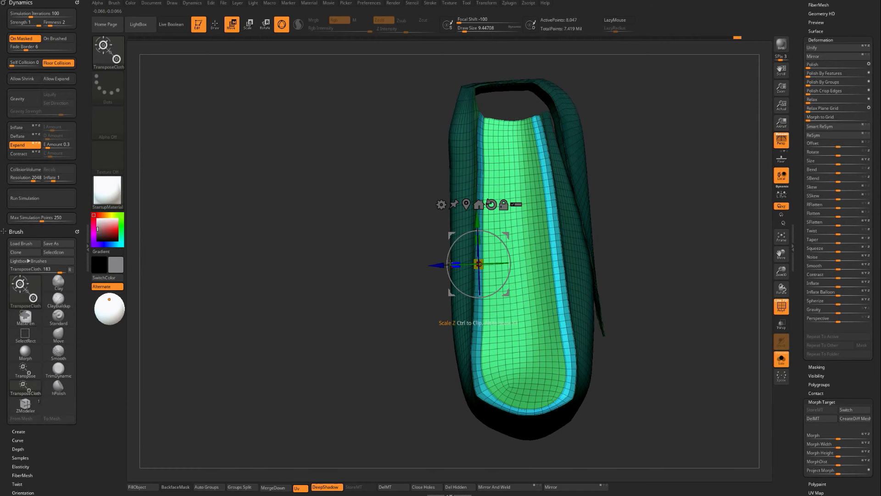
{"action": "left_click_drag", "start_coordinate": [454, 260], "coordinate": [430, 265]}
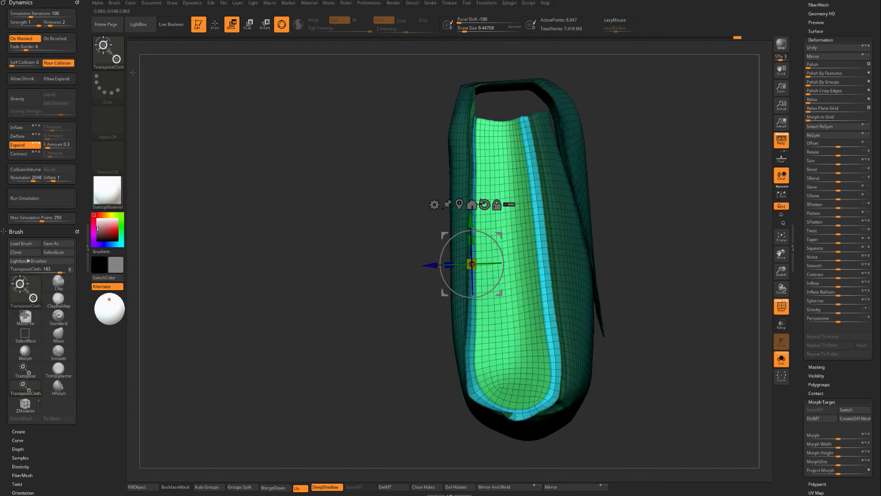
Switch the cloth dynamics to On Brushed and move the gussets along Z toward the bag's front.
{"action": "left_click", "coordinate": [57, 39]}
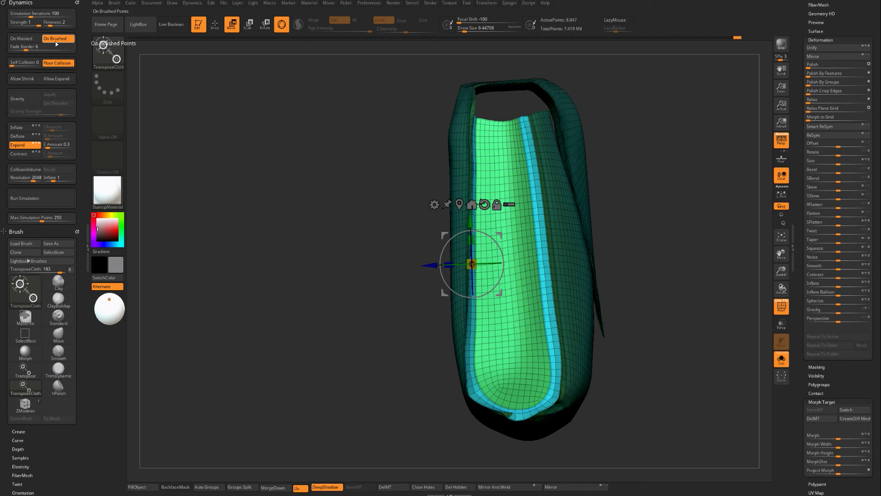
{"action": "left_click_drag", "start_coordinate": [495, 263], "coordinate": [449, 263]}
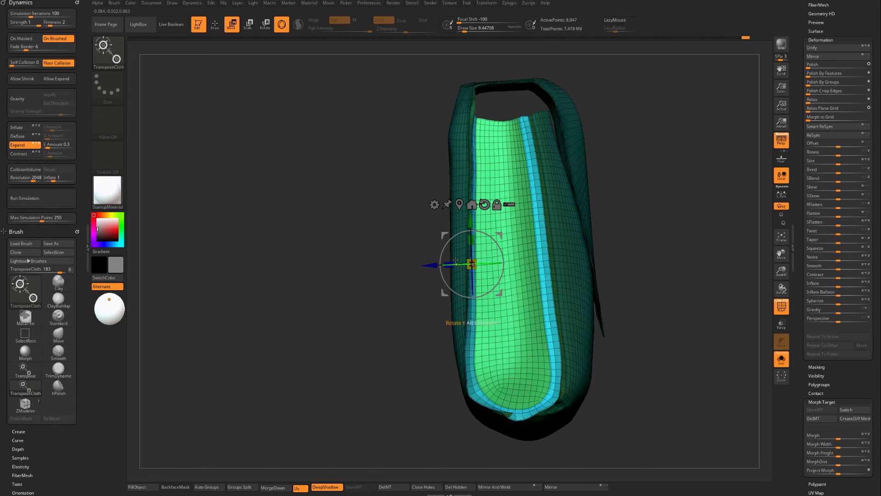
{"action": "left_click_drag", "start_coordinate": [424, 266], "coordinate": [485, 262]}
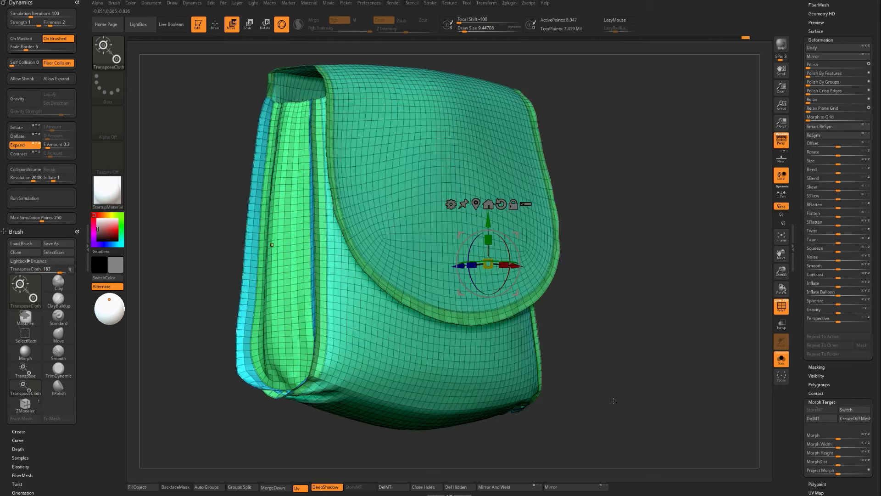
Turn off the polyframe display and select the ClayBuildup brush.
{"action": "key", "text": "shift+f"}
{"action": "key", "text": "b"}
{"action": "key", "text": "c"}
{"action": "key", "text": "b"}
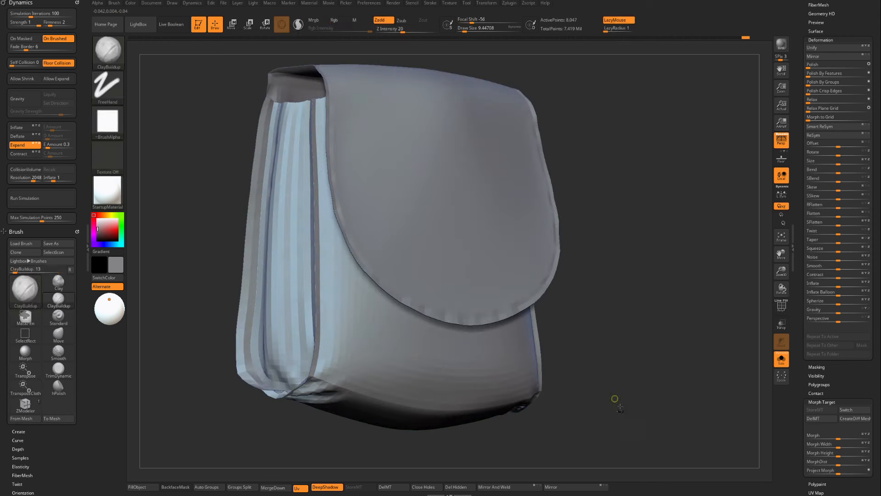
Turn on the polyframe display and try smoothing the whole bag with Polish By Groups.
{"action": "mouse_move", "coordinate": [613, 415]}
{"action": "left_mouse_down"}
{"action": "mouse_move", "coordinate": [675, 354]}
{"action": "mouse_move", "coordinate": [679, 305]}
{"action": "mouse_move", "coordinate": [677, 352]}
{"action": "left_mouse_up"}
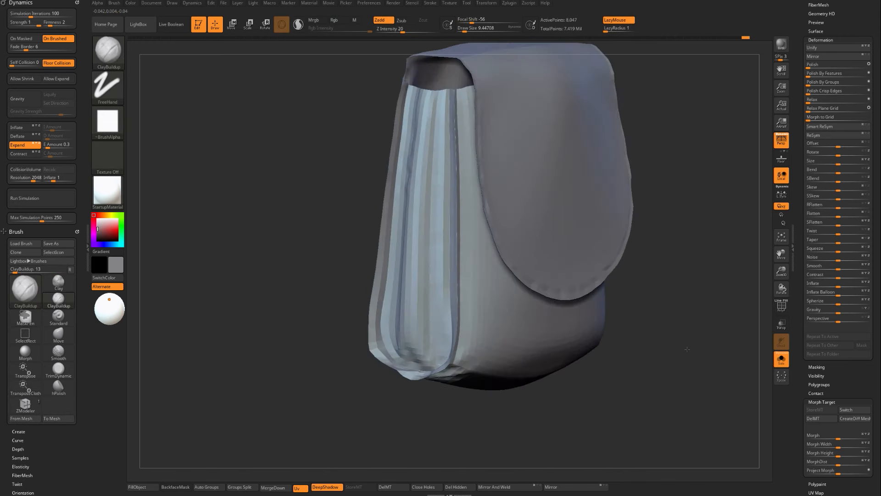
{"action": "key", "text": "shift+f"}
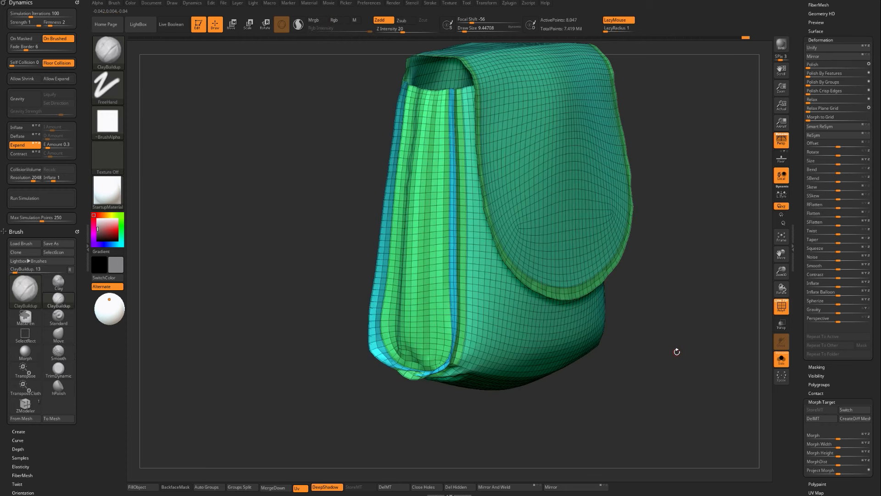
{"action": "left_click_drag", "start_coordinate": [479, 422], "coordinate": [454, 366]}
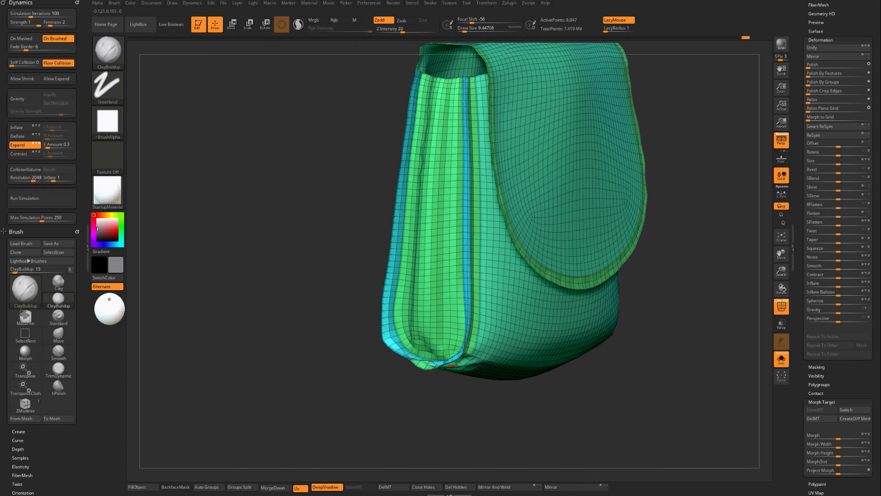
{"action": "left_click", "coordinate": [821, 86]}
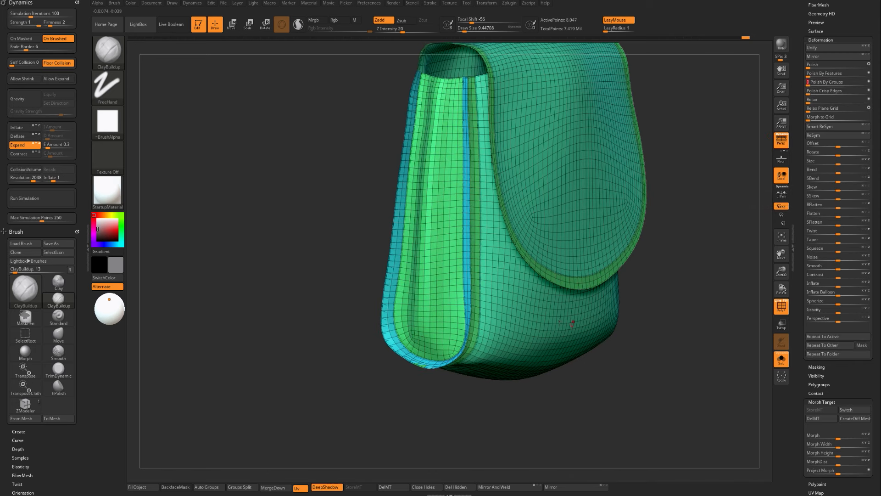
Isolate the seam border strips around the gusset and flap, and mask the whole bag except these strips.
{"action": "mouse_move", "coordinate": [444, 431]}
{"action": "left_mouse_down"}
{"action": "mouse_move", "coordinate": [480, 389]}
{"action": "mouse_move", "coordinate": [459, 338]}
{"action": "mouse_move", "coordinate": [408, 407]}
{"action": "mouse_move", "coordinate": [356, 447]}
{"action": "mouse_move", "coordinate": [448, 277]}
{"action": "mouse_move", "coordinate": [367, 386]}
{"action": "left_mouse_up"}
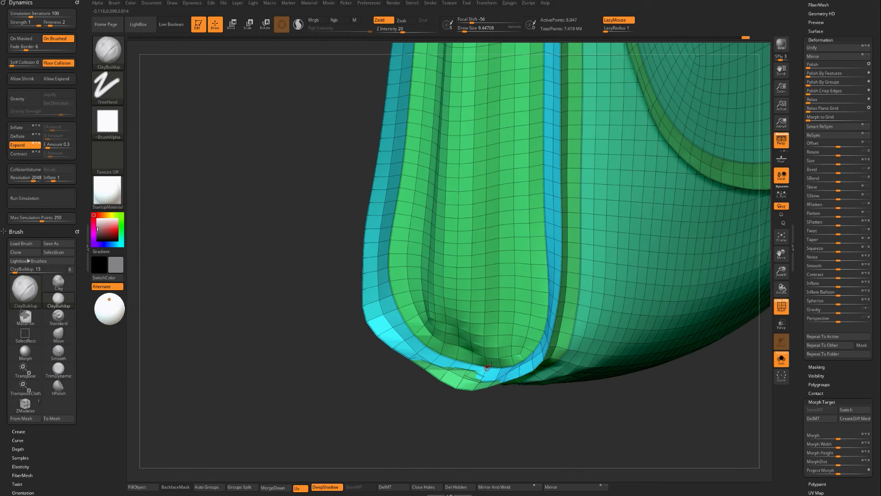
{"action": "left_click", "coordinate": [529, 359], "text": "ctrl+shift"}
{"action": "left_click", "coordinate": [554, 433], "text": "ctrl+shift"}
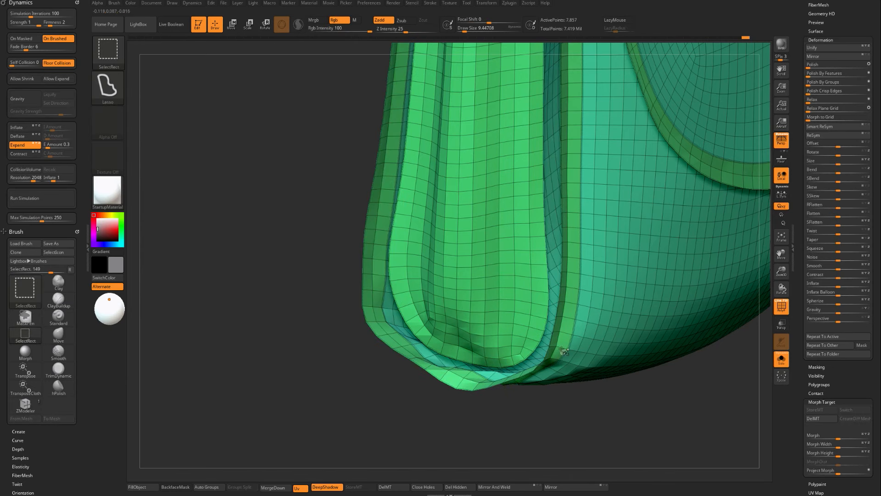
{"action": "left_click", "coordinate": [540, 415], "text": "ctrl+shift"}
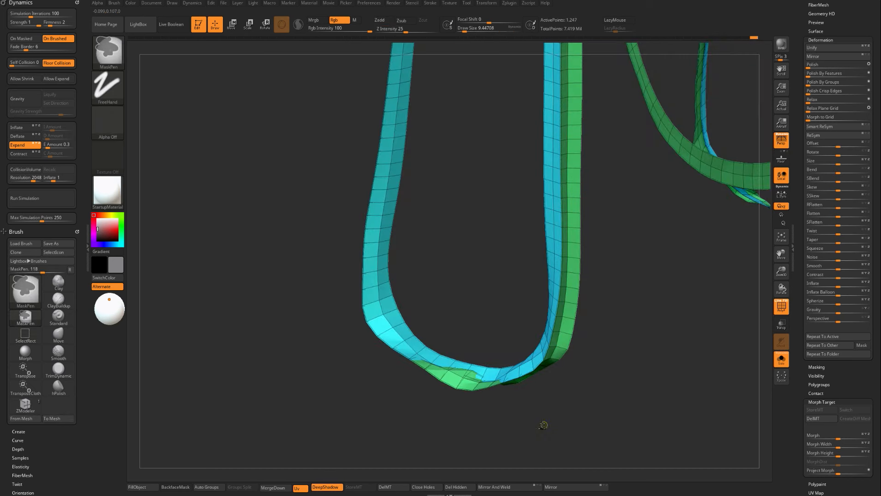
{"action": "left_click", "coordinate": [543, 423], "text": "ctrl+shift"}
{"action": "key", "text": "b"}
{"action": "key", "text": "c"}
{"action": "key", "text": "b"}
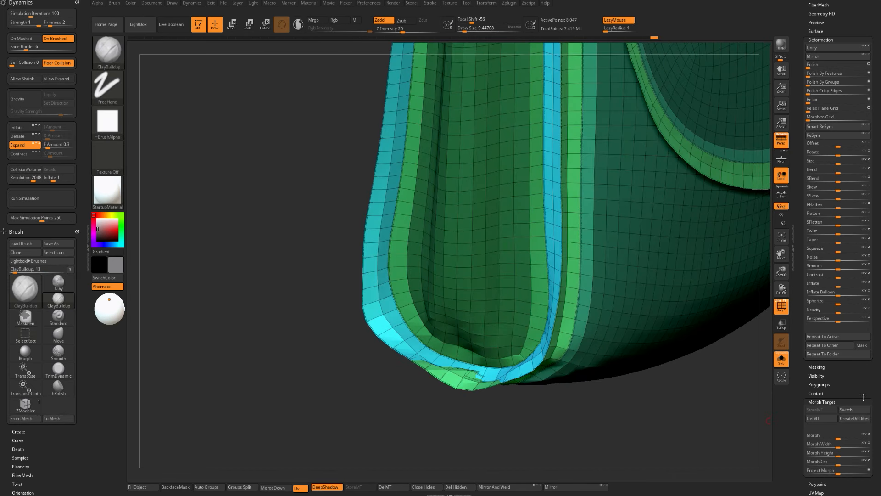
Try morphing the unmasked seam borders toward the stored morph target at 18 and 100, and soften the mask's edge.
{"action": "key", "text": "shift+d"}
{"action": "scroll", "coordinate": [856, 389], "scroll_direction": "down", "scroll_amount": 5}
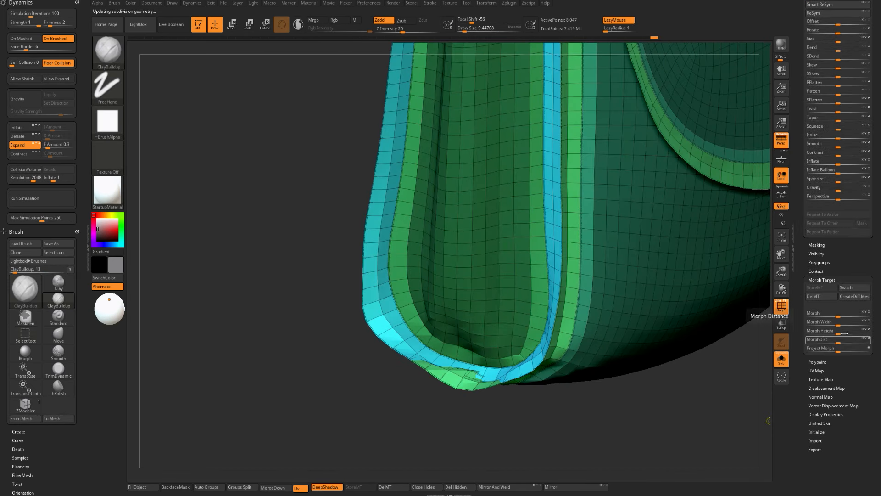
{"action": "left_click", "coordinate": [843, 317]}
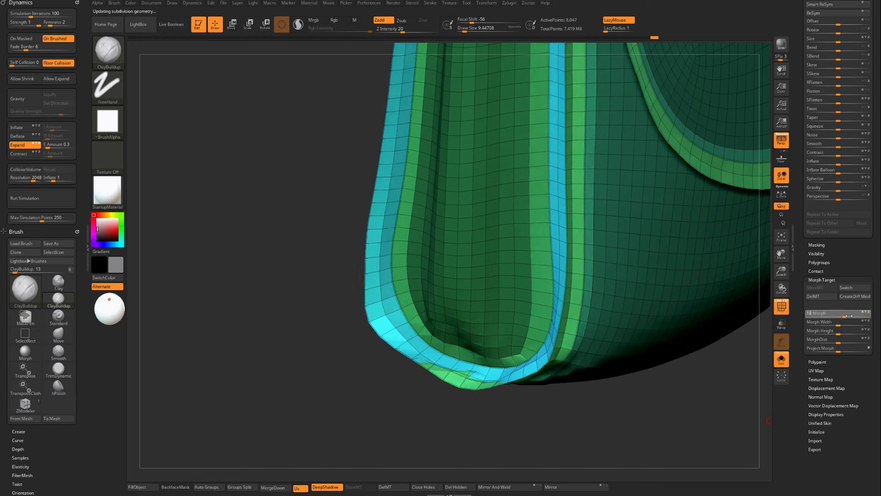
{"action": "left_click_drag", "start_coordinate": [632, 434], "coordinate": [564, 437]}
{"action": "key", "text": "ctrl+z"}
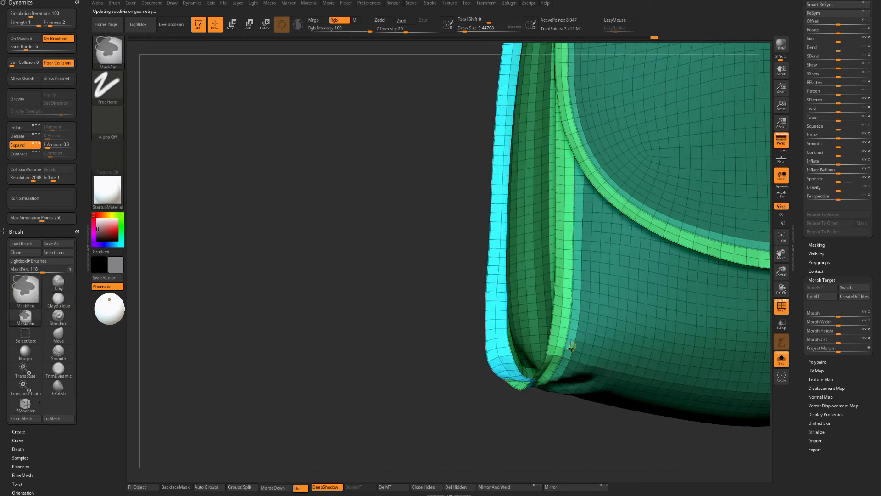
{"action": "key", "text": "ctrl+shift+z"}
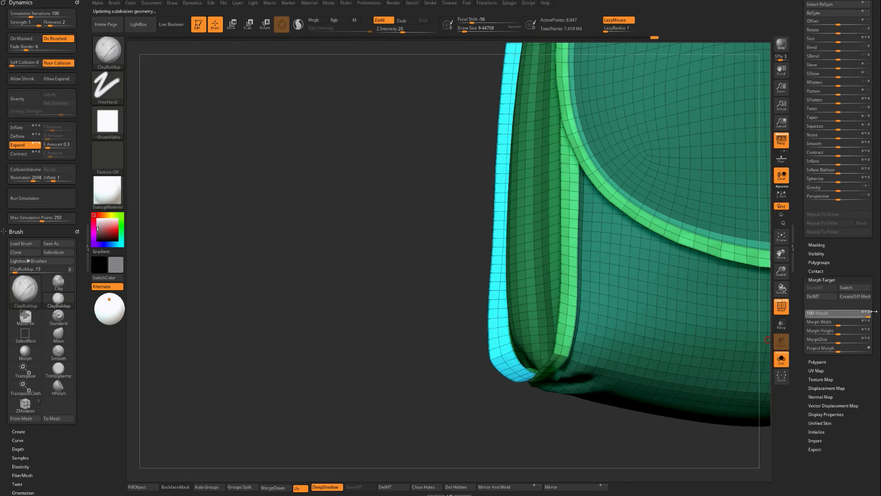
{"action": "key", "text": "ctrl+z"}
{"action": "key", "text": "ctrl+shift+z"}
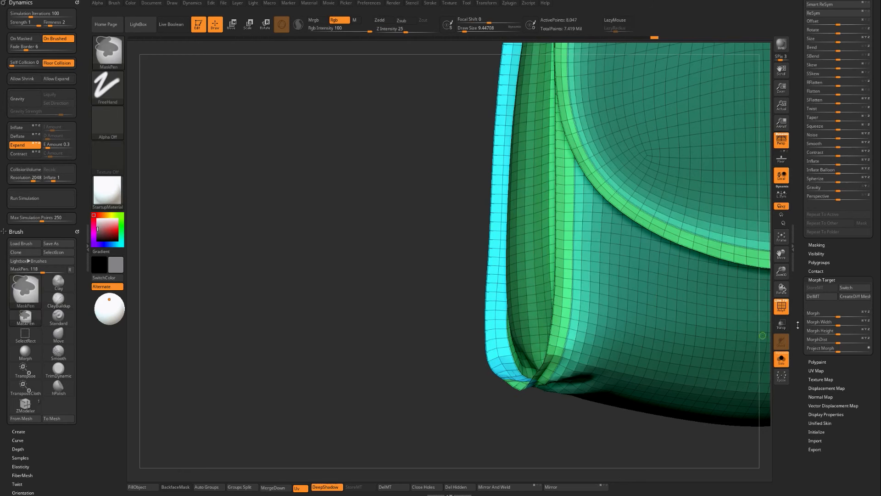
{"action": "key", "text": "ctrl+z"}
Morph the seam borders toward the stored target, clear the mask, and view the bag at a higher subdivision level without polyframe.
{"action": "mouse_move", "coordinate": [840, 313]}
{"action": "left_mouse_down"}
{"action": "mouse_move", "coordinate": [812, 313]}
{"action": "mouse_move", "coordinate": [877, 314]}
{"action": "mouse_move", "coordinate": [780, 314]}
{"action": "left_mouse_up"}
{"action": "left_click_drag", "start_coordinate": [398, 371], "coordinate": [266, 349], "text": "ctrl"}
{"action": "key", "text": "d"}
{"action": "key", "text": "d"}
{"action": "key", "text": "shift+f"}
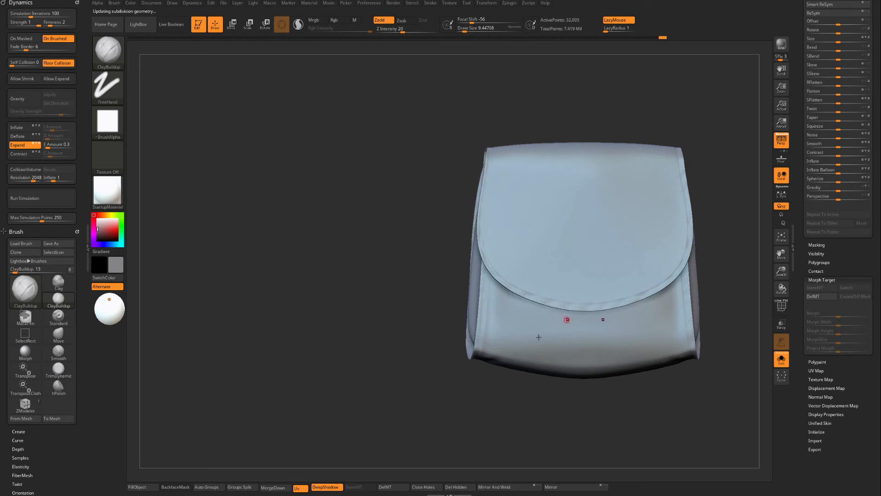
Inspect the front of the bag, both isolated and together with the rest of the character.
{"action": "mouse_move", "coordinate": [422, 369]}
{"action": "left_mouse_down"}
{"action": "mouse_move", "coordinate": [452, 372]}
{"action": "mouse_move", "coordinate": [420, 369]}
{"action": "mouse_move", "coordinate": [437, 373]}
{"action": "left_mouse_up"}
{"action": "key", "text": "alt+s"}
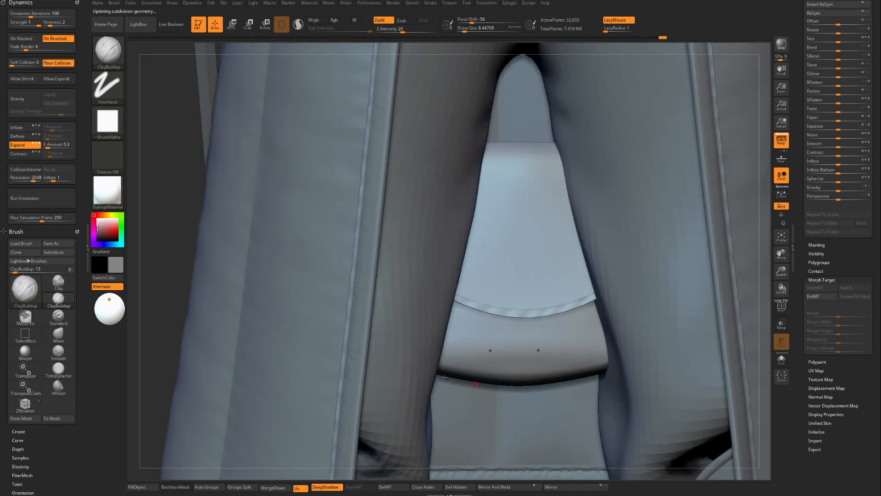
{"action": "key", "text": "alt+s"}
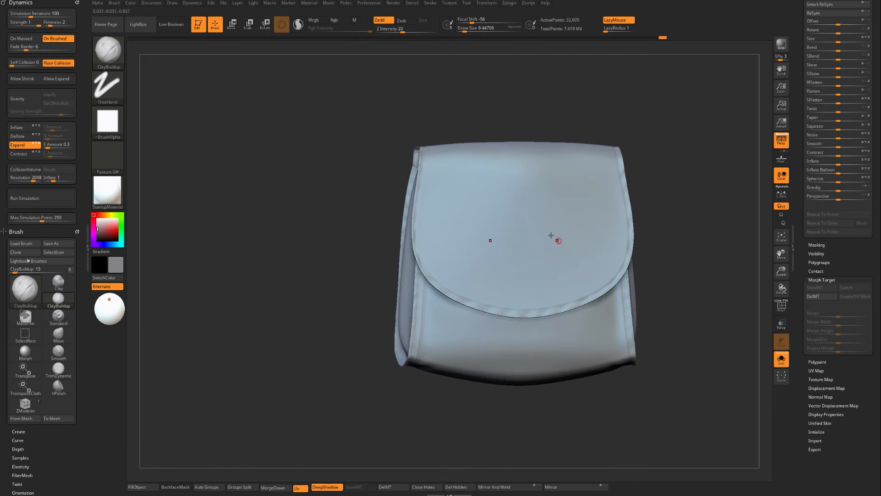
{"action": "mouse_move", "coordinate": [293, 281]}
{"action": "left_mouse_down"}
{"action": "mouse_move", "coordinate": [290, 304]}
{"action": "mouse_move", "coordinate": [394, 335]}
{"action": "mouse_move", "coordinate": [384, 307]}
{"action": "mouse_move", "coordinate": [373, 358]}
{"action": "mouse_move", "coordinate": [415, 397]}
{"action": "mouse_move", "coordinate": [341, 346]}
{"action": "mouse_move", "coordinate": [321, 291]}
{"action": "left_mouse_up"}
{"action": "key", "text": "shift+f"}
{"action": "key", "text": "shift+f"}
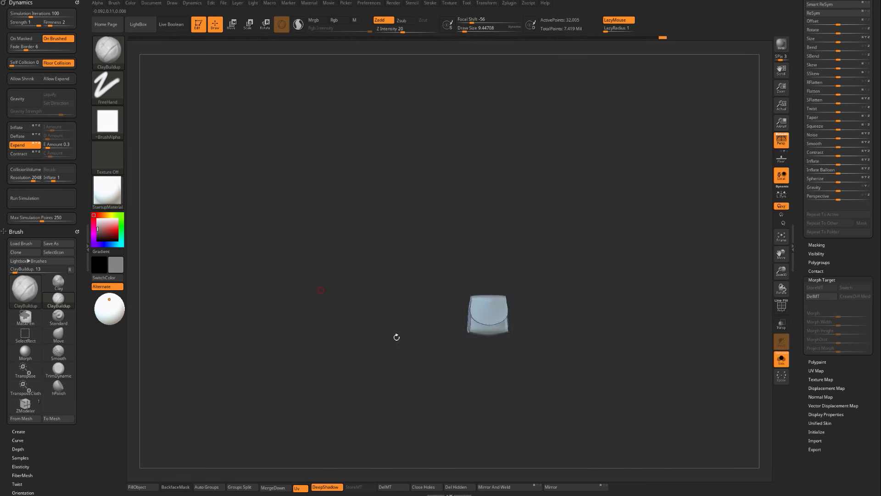
{"action": "left_click_drag", "start_coordinate": [396, 337], "coordinate": [592, 368], "text": "shift"}
Try moving the bag up above the character's head with TransposeCloth, undo the move, and open the brush selection.
{"action": "key", "text": "w"}
{"action": "key", "text": "alt+shift+s"}
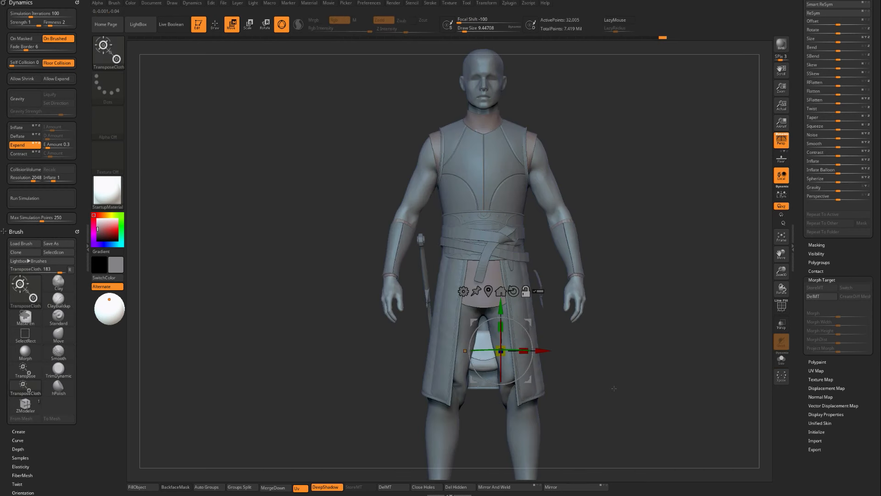
{"action": "key", "text": "f"}
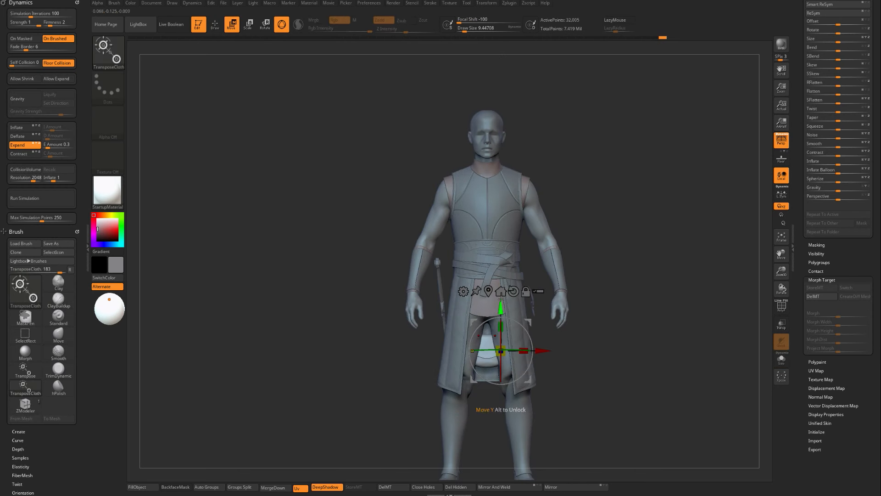
{"action": "left_click_drag", "start_coordinate": [501, 309], "coordinate": [492, 22]}
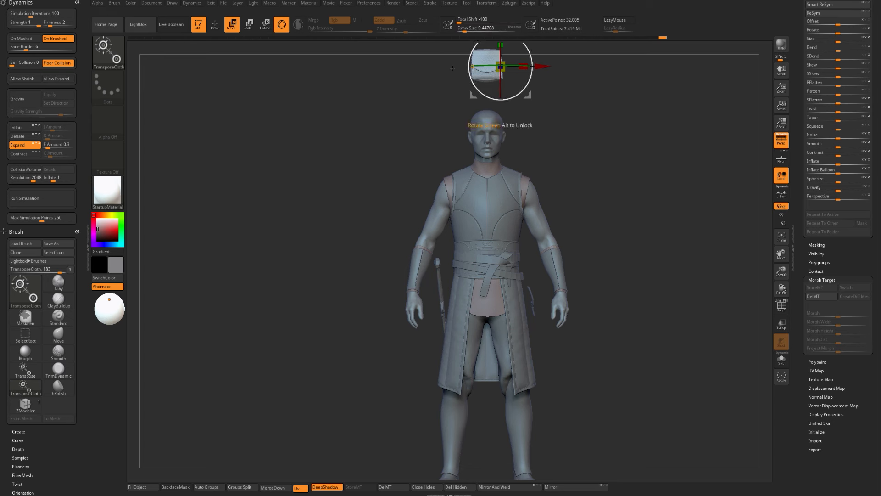
{"action": "key", "text": "ctrl+z"}
{"action": "left_click", "coordinate": [108, 51]}
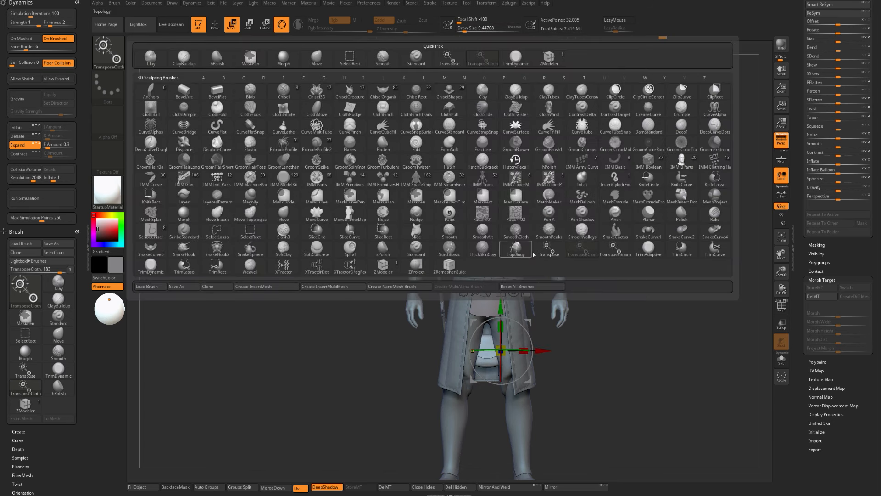
{"action": "left_click", "coordinate": [518, 248]}
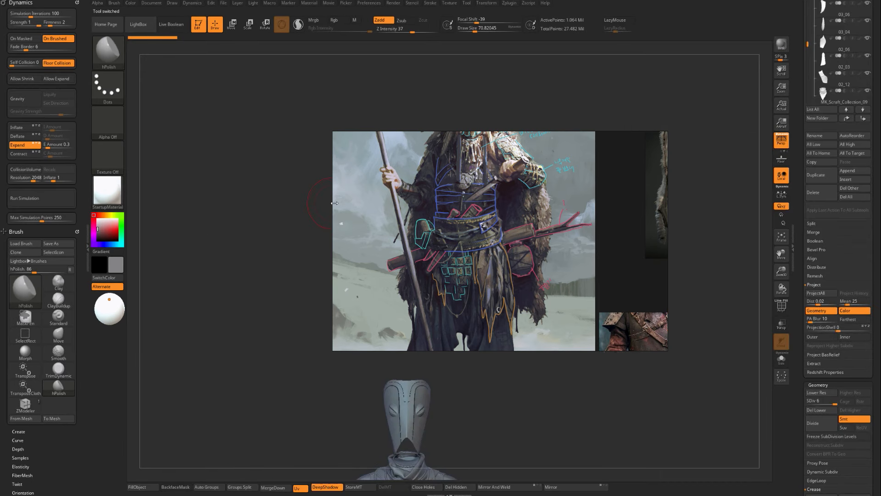
Move the reference board beside the detailed character, and bring the waist belts and forearm into view.
{"action": "left_click_drag", "start_coordinate": [335, 203], "coordinate": [410, 203]}
{"action": "left_click_drag", "start_coordinate": [592, 136], "coordinate": [724, 106]}
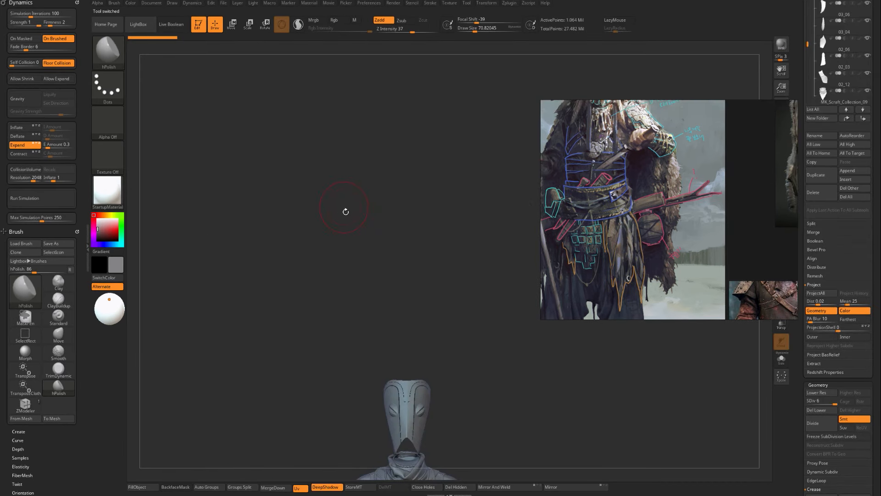
{"action": "key", "text": "f"}
{"action": "left_click", "coordinate": [442, 120], "text": "alt"}
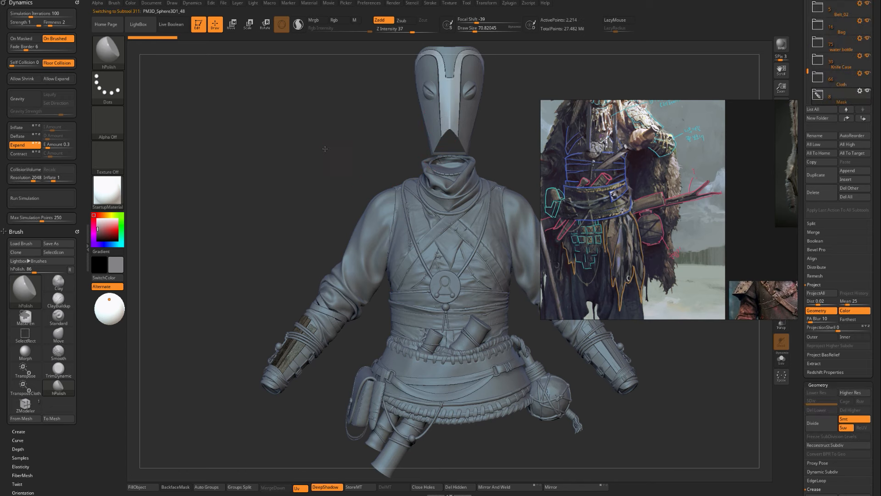
{"action": "mouse_move", "coordinate": [325, 148]}
{"action": "left_mouse_down"}
{"action": "mouse_move", "coordinate": [305, 148]}
{"action": "mouse_move", "coordinate": [318, 158]}
{"action": "mouse_move", "coordinate": [315, 178]}
{"action": "mouse_move", "coordinate": [362, 208]}
{"action": "mouse_move", "coordinate": [312, 407]}
{"action": "mouse_move", "coordinate": [289, 404]}
{"action": "mouse_move", "coordinate": [304, 194]}
{"action": "left_mouse_up"}
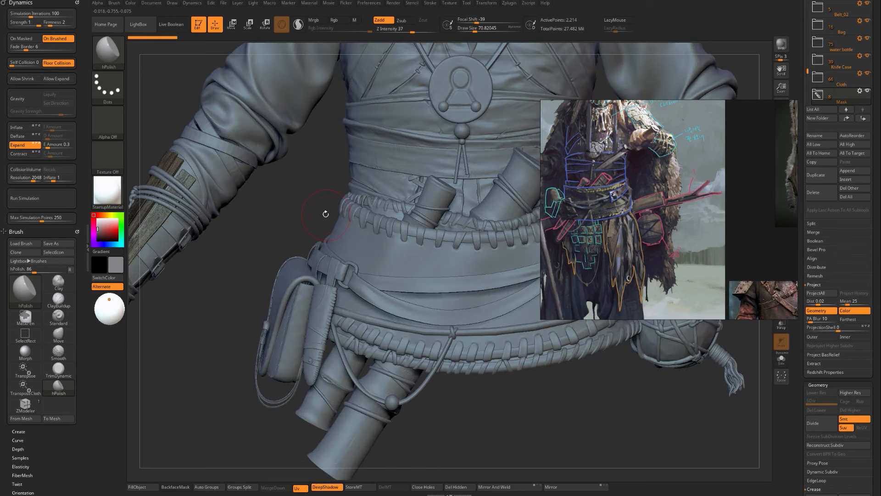
{"action": "left_click_drag", "start_coordinate": [312, 219], "coordinate": [232, 186]}
Select the diagonal strap on the upper forearm, raise it to subdivision level 6, and show it with the other parts.
{"action": "left_click", "coordinate": [226, 167], "text": "alt"}
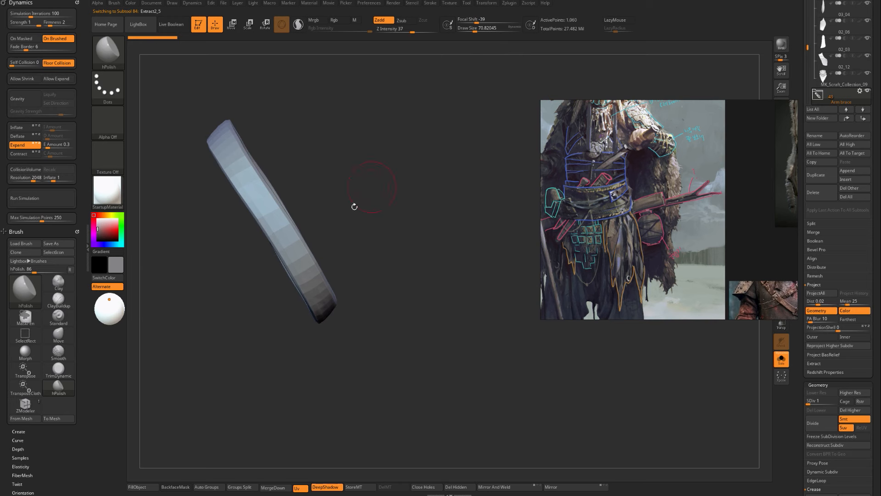
{"action": "key", "text": "ctrl+d"}
{"action": "key", "text": "ctrl+d"}
{"action": "key", "text": "ctrl+d"}
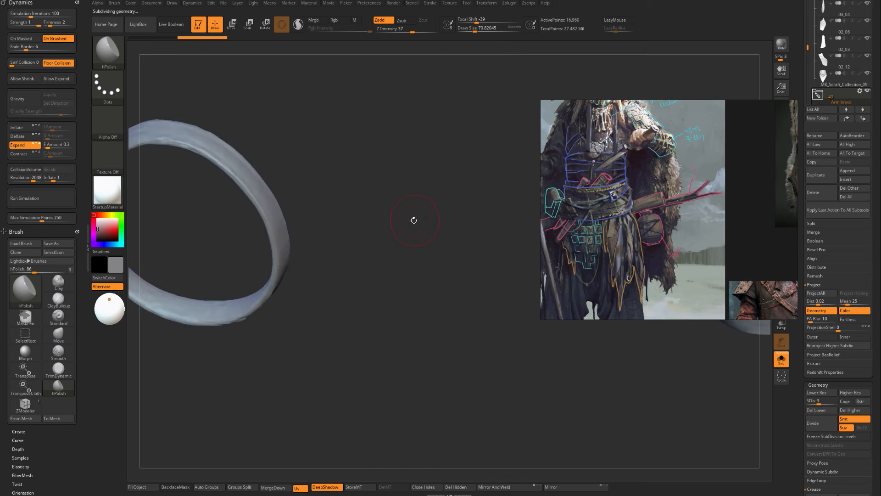
{"action": "key", "text": "ctrl+d"}
{"action": "key", "text": "ctrl+d"}
{"action": "key", "text": "alt+s"}
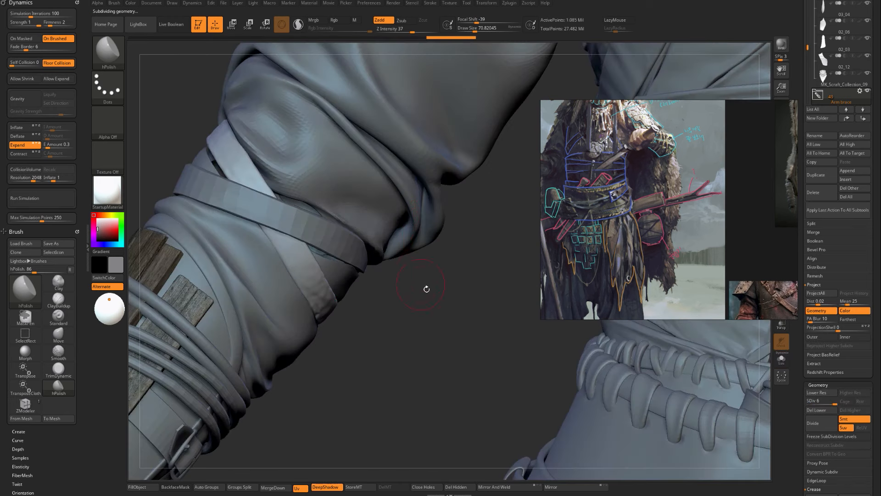
Browse the costume images on the reference board and examine a close-up of a stitched leather waist belt with buckles.
{"action": "scroll", "coordinate": [591, 214], "scroll_direction": "down", "scroll_amount": 2}
{"action": "middle_click_drag", "start_coordinate": [590, 215], "coordinate": [761, 212]}
{"action": "scroll", "coordinate": [637, 166], "scroll_direction": "up", "scroll_amount": 5}
{"action": "scroll", "coordinate": [636, 172], "scroll_direction": "down", "scroll_amount": 12}
{"action": "scroll", "coordinate": [640, 192], "scroll_direction": "up", "scroll_amount": 4}
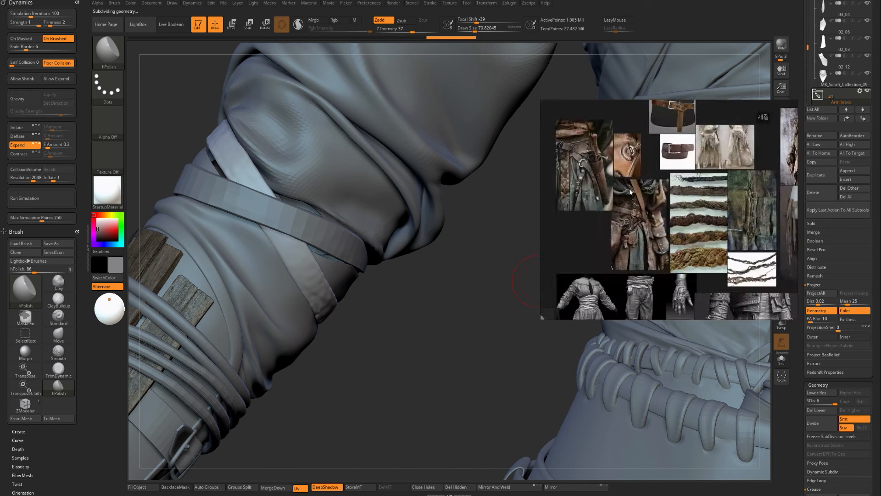
{"action": "scroll", "coordinate": [640, 193], "scroll_direction": "down", "scroll_amount": 5}
{"action": "scroll", "coordinate": [682, 192], "scroll_direction": "up", "scroll_amount": 2}
{"action": "middle_click_drag", "start_coordinate": [738, 182], "coordinate": [624, 187]}
{"action": "scroll", "coordinate": [684, 211], "scroll_direction": "up", "scroll_amount": 2}
{"action": "middle_click_drag", "start_coordinate": [740, 218], "coordinate": [670, 219]}
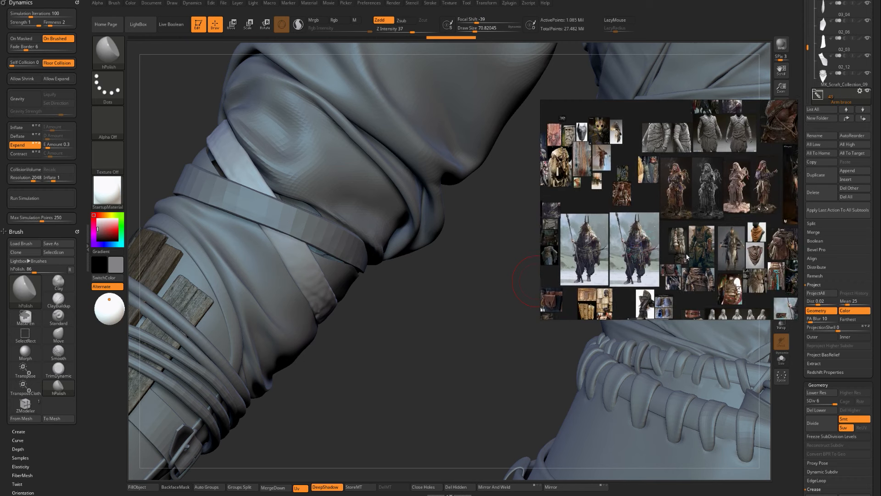
{"action": "scroll", "coordinate": [696, 248], "scroll_direction": "up", "scroll_amount": 8}
{"action": "middle_click_drag", "start_coordinate": [747, 236], "coordinate": [721, 297]}
{"action": "scroll", "coordinate": [703, 235], "scroll_direction": "down", "scroll_amount": 8}
{"action": "scroll", "coordinate": [720, 297], "scroll_direction": "down", "scroll_amount": 7}
{"action": "scroll", "coordinate": [605, 258], "scroll_direction": "up", "scroll_amount": 10}
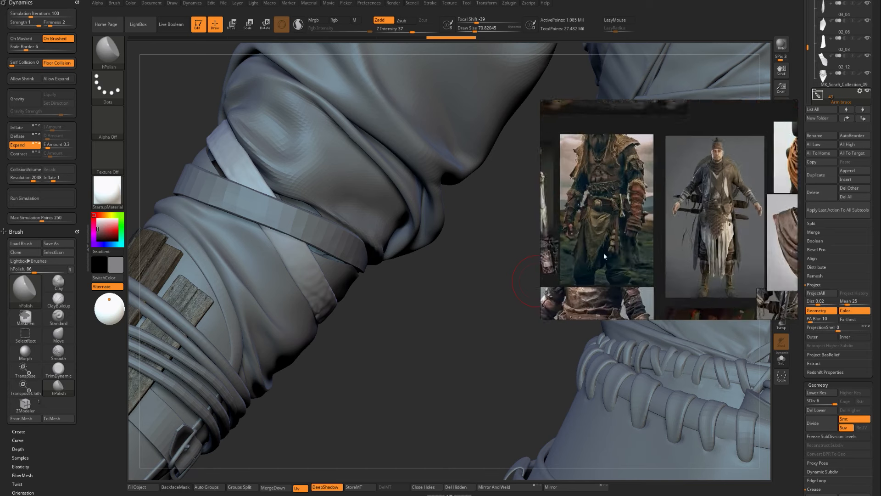
{"action": "middle_click_drag", "start_coordinate": [605, 258], "coordinate": [710, 74]}
{"action": "scroll", "coordinate": [713, 137], "scroll_direction": "down", "scroll_amount": 4}
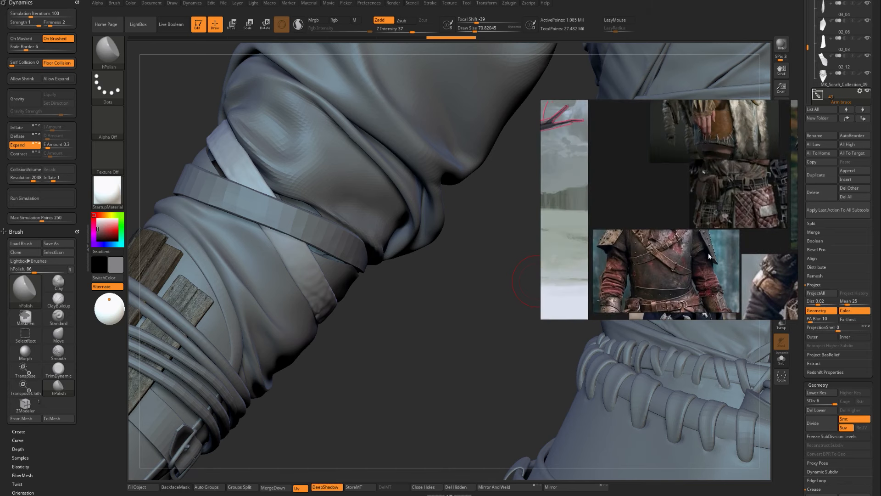
{"action": "scroll", "coordinate": [714, 147], "scroll_direction": "up", "scroll_amount": 3}
{"action": "scroll", "coordinate": [678, 244], "scroll_direction": "up", "scroll_amount": 8}
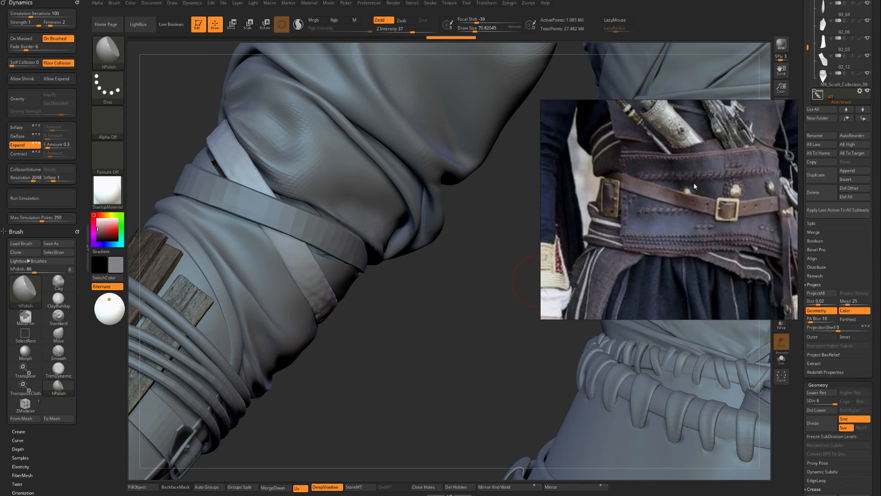
Compare the two crossing forearm straps, selecting the upper band and returning to the diagonal strap.
{"action": "left_click_drag", "start_coordinate": [400, 319], "coordinate": [381, 239]}
{"action": "left_click", "coordinate": [377, 234], "text": "alt"}
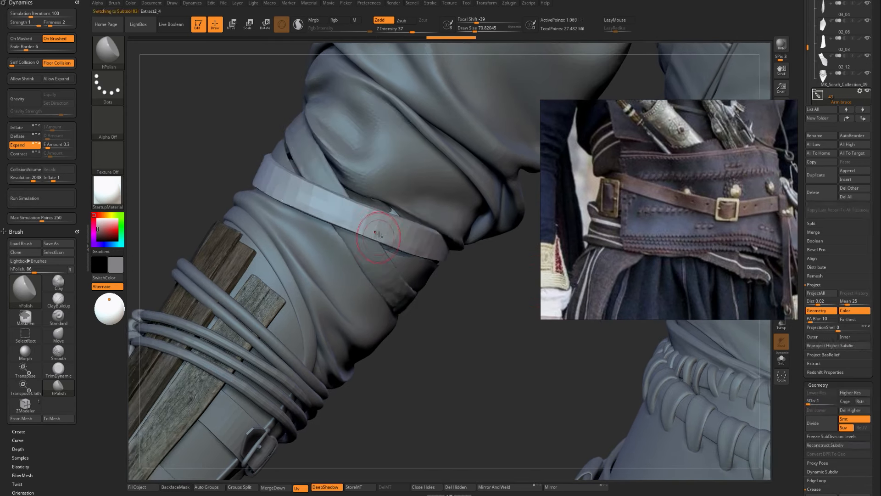
{"action": "left_click", "coordinate": [393, 281], "text": "alt"}
{"action": "mouse_move", "coordinate": [473, 352]}
{"action": "left_mouse_down"}
{"action": "mouse_move", "coordinate": [474, 334]}
{"action": "mouse_move", "coordinate": [466, 341]}
{"action": "left_mouse_up"}
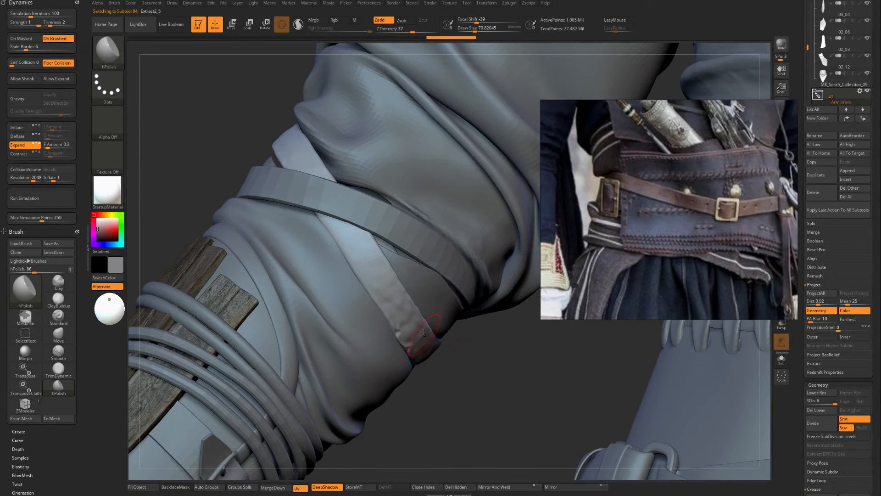
Reduce the upper forearm band to its lowest subdivision level and delete its higher subdivision levels.
{"action": "key", "text": "ctrl+d"}
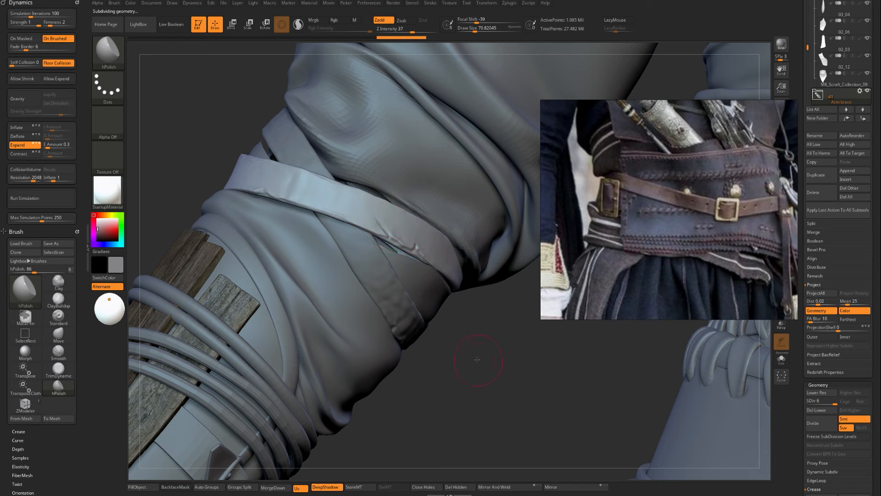
{"action": "mouse_move", "coordinate": [492, 375]}
{"action": "left_mouse_down"}
{"action": "mouse_move", "coordinate": [460, 322]}
{"action": "mouse_move", "coordinate": [474, 326]}
{"action": "left_mouse_up"}
{"action": "key", "text": "shift+f"}
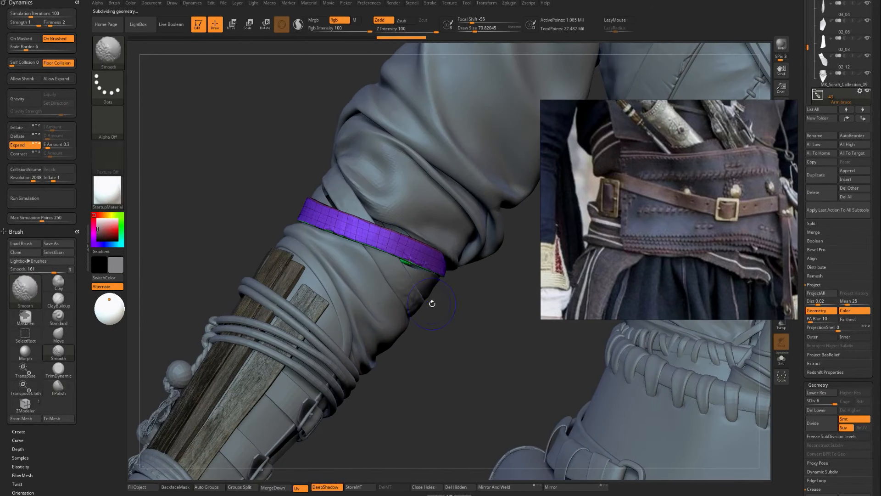
{"action": "key", "text": "shift+f"}
{"action": "key", "text": "shift+d"}
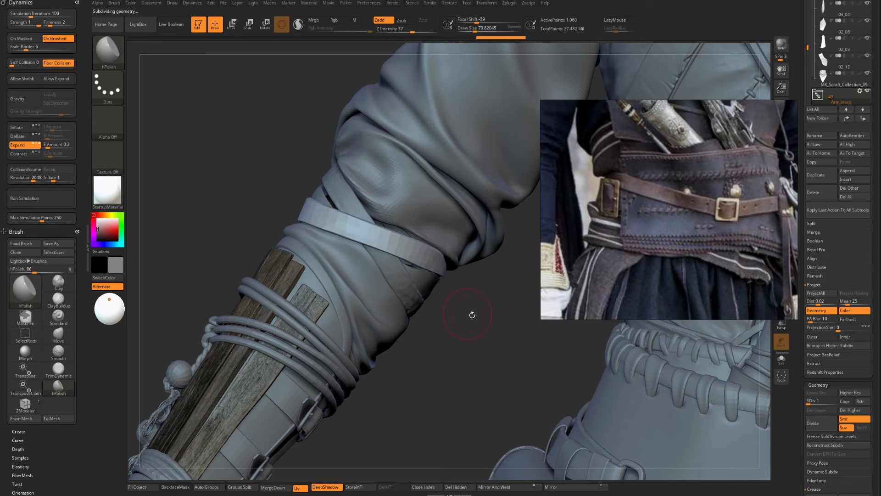
{"action": "left_click", "coordinate": [850, 410]}
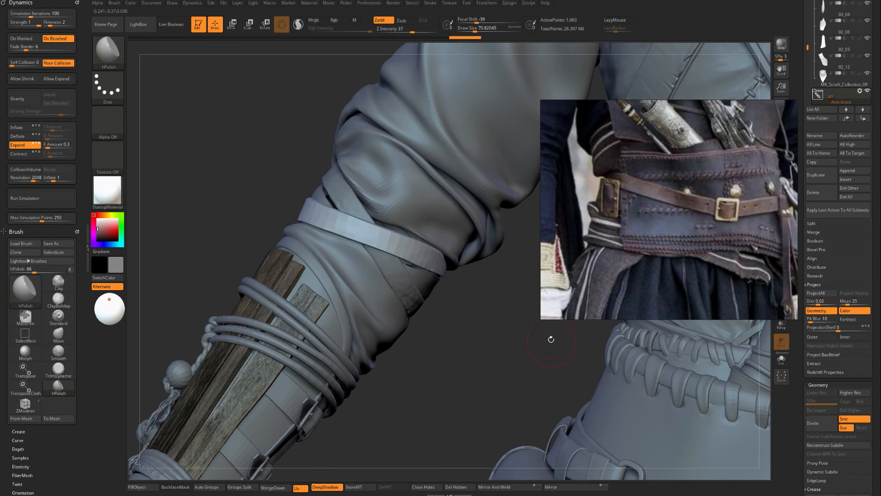
Isolate the purple outer face of the upper forearm band and delete its hidden side and inner geometry.
{"action": "left_click_drag", "start_coordinate": [500, 323], "coordinate": [472, 295]}
{"action": "key", "text": "shift+f"}
{"action": "key", "text": "ctrl+shift"}
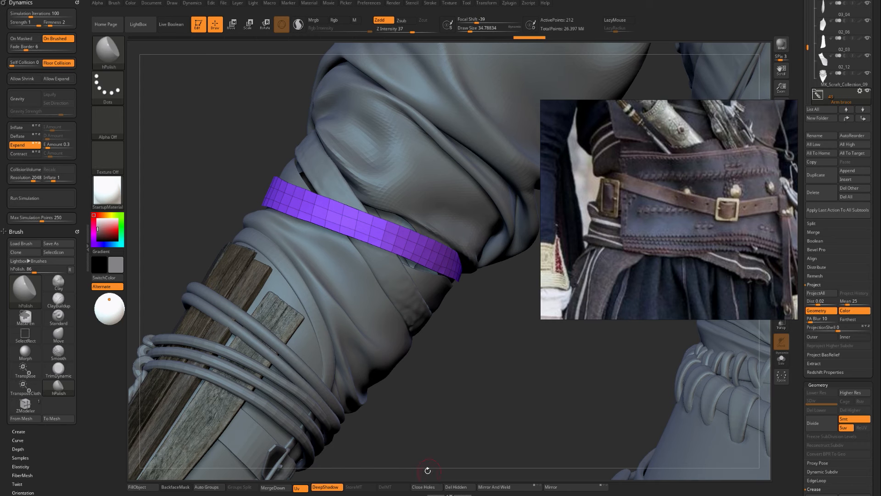
{"action": "left_click", "coordinate": [452, 486]}
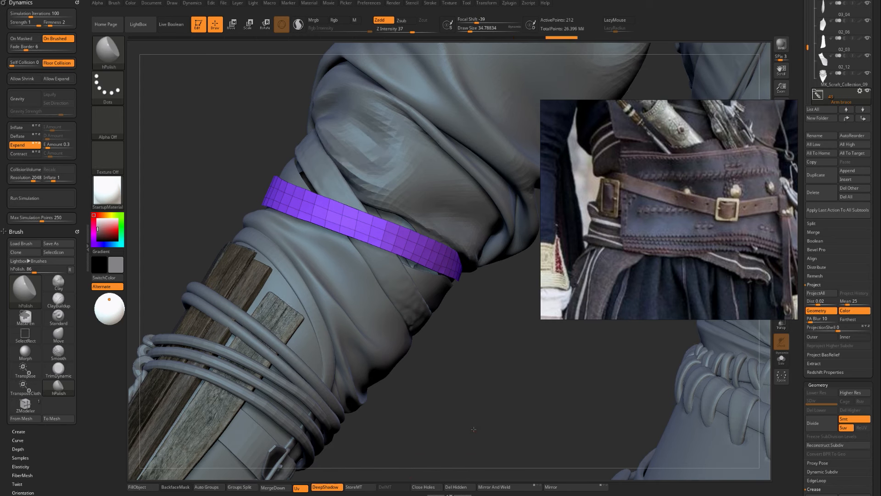
{"action": "left_click_drag", "start_coordinate": [474, 429], "coordinate": [466, 411]}
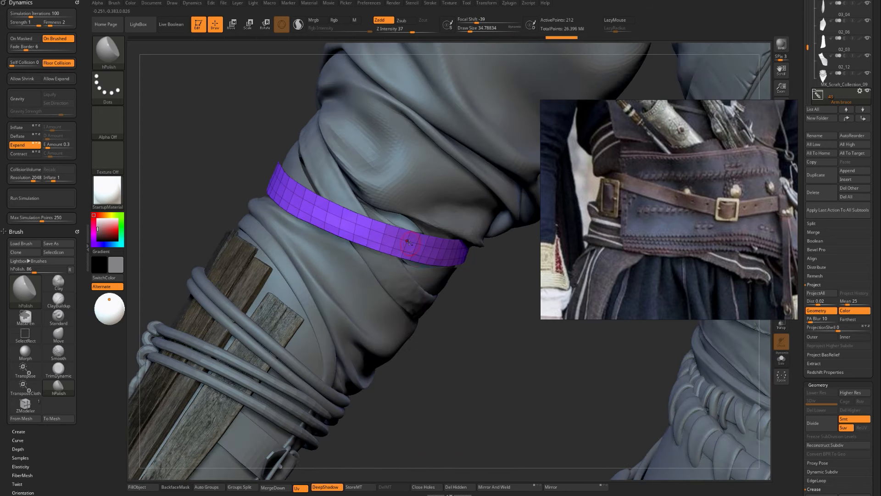
{"action": "left_click_drag", "start_coordinate": [476, 312], "coordinate": [474, 301]}
Move the reference board lower, hide the upper band, and select the diagonal strap Extract2_5 at subdivision level 1.
{"action": "left_click_drag", "start_coordinate": [756, 171], "coordinate": [737, 271]}
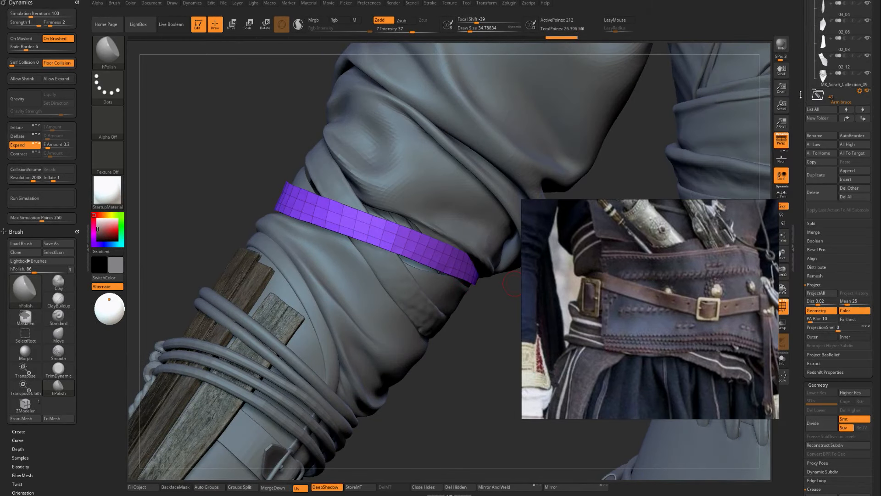
{"action": "left_click_drag", "start_coordinate": [806, 98], "coordinate": [808, 152]}
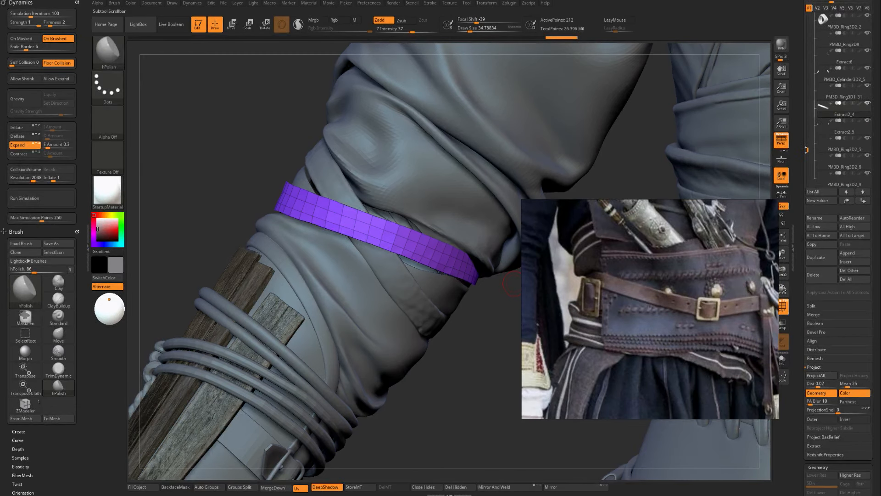
{"action": "left_click", "coordinate": [851, 132]}
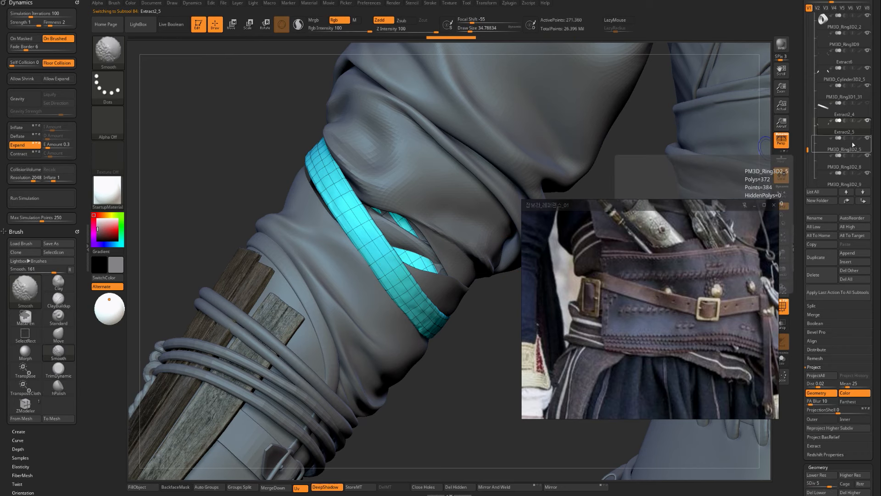
{"action": "key", "text": "shift"}
{"action": "key", "text": "ctrl+shift"}
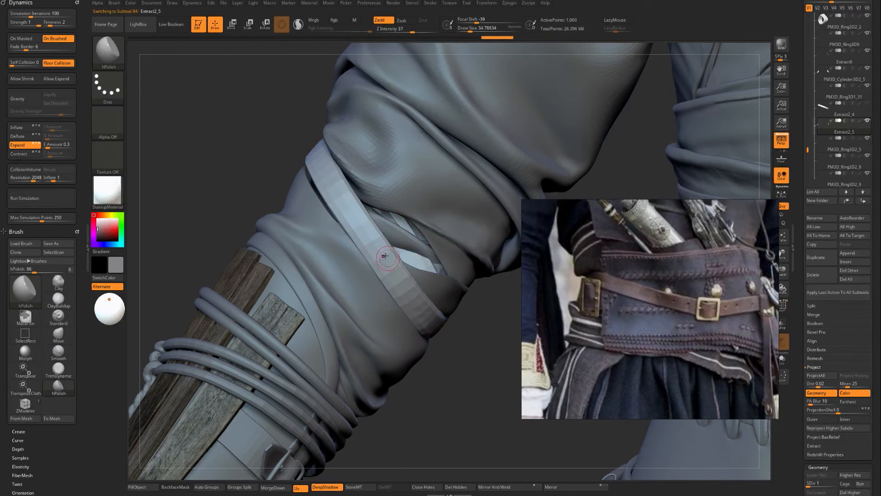
Strip the diagonal strap down to its outer face, deleting its higher subdivision levels and the hidden side and inner geometry.
{"action": "left_click", "coordinate": [374, 256], "text": "ctrl+shift"}
{"action": "left_click", "coordinate": [377, 258], "text": "ctrl+shift"}
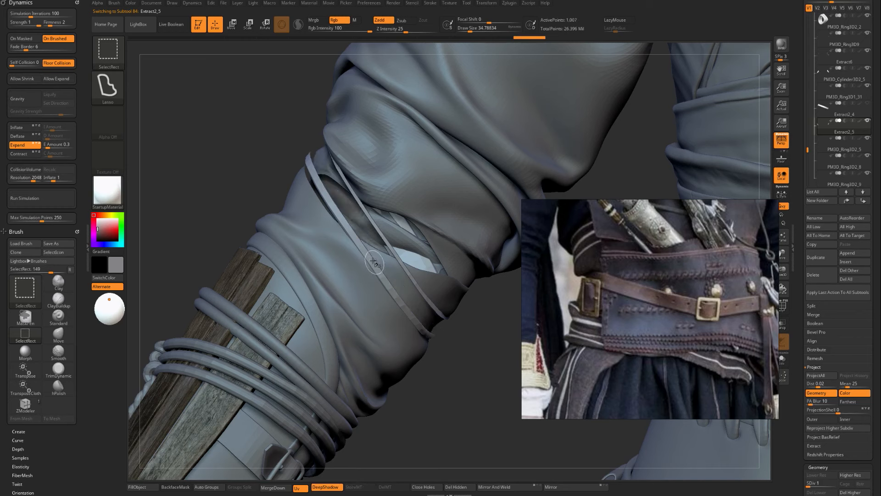
{"action": "left_click", "coordinate": [372, 260], "text": "ctrl+shift"}
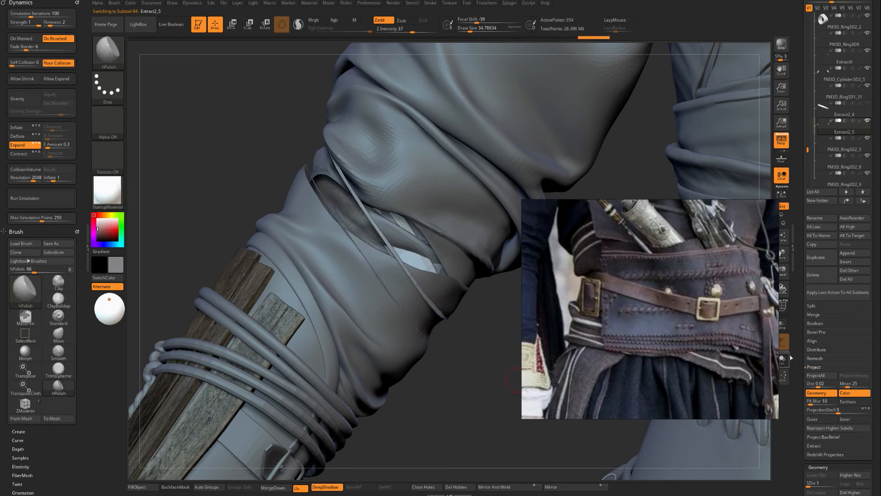
{"action": "left_click_drag", "start_coordinate": [424, 414], "coordinate": [431, 428], "text": "ctrl+shift"}
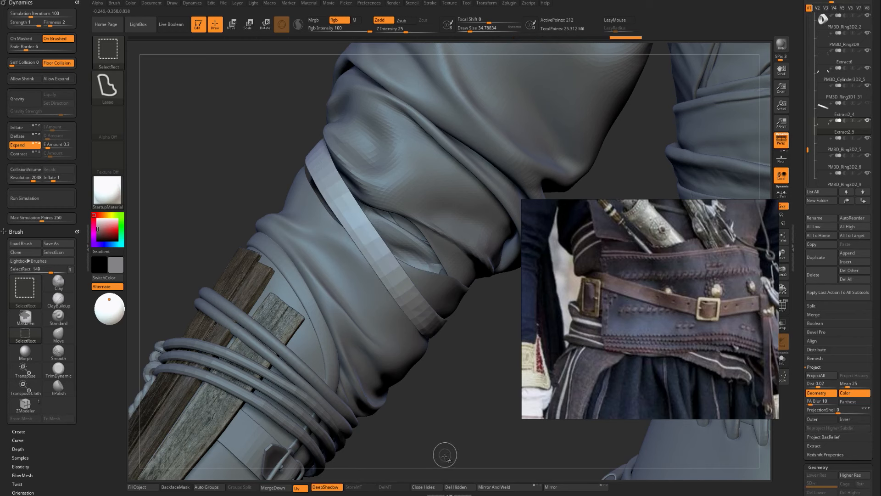
{"action": "left_click", "coordinate": [458, 487]}
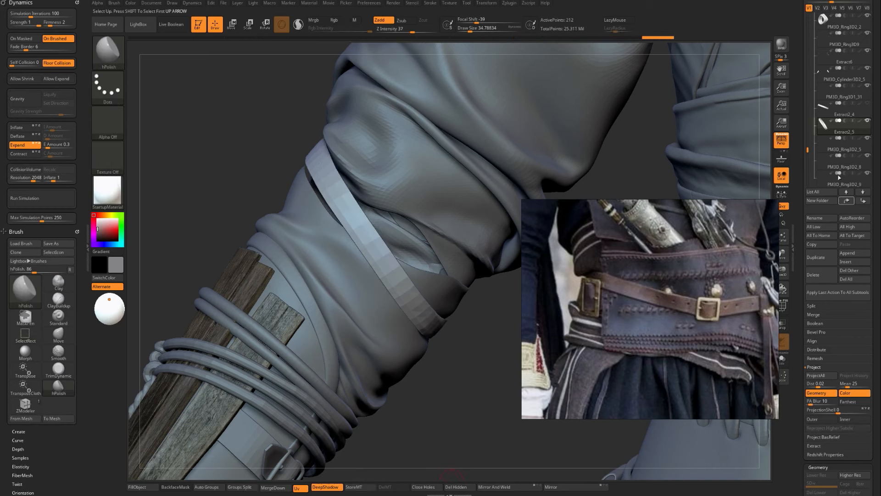
Hide the diagonal strap to check the forearm beneath it, and select the wrapped cloth above the wooden slats.
{"action": "left_click", "coordinate": [868, 136]}
{"action": "left_click_drag", "start_coordinate": [479, 413], "coordinate": [445, 342], "text": "alt"}
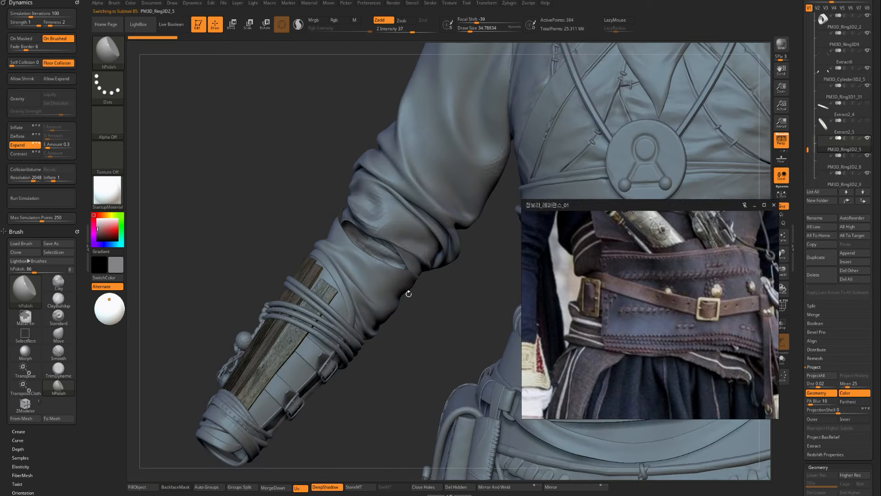
{"action": "left_click", "coordinate": [407, 295], "text": "alt"}
{"action": "left_click_drag", "start_coordinate": [424, 309], "coordinate": [387, 246]}
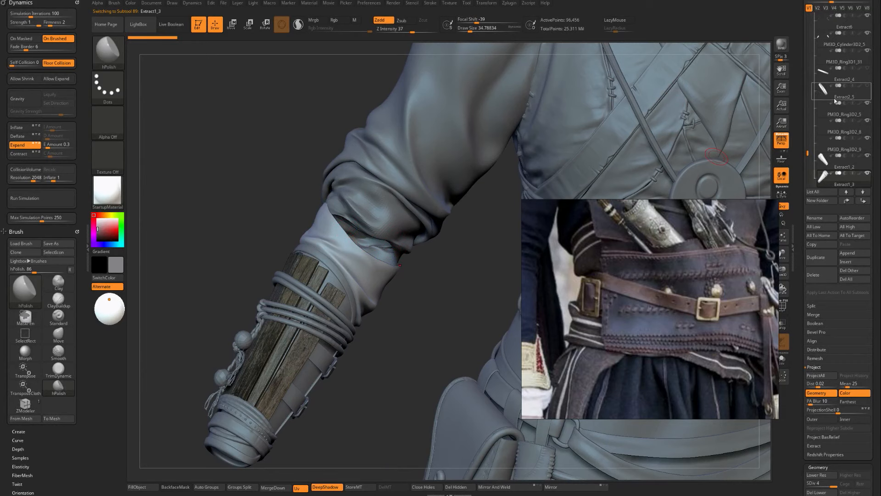
Collapse the open subtool folders so that only the folder rows are listed.
{"action": "scroll", "coordinate": [821, 138], "scroll_direction": "up", "scroll_amount": 4}
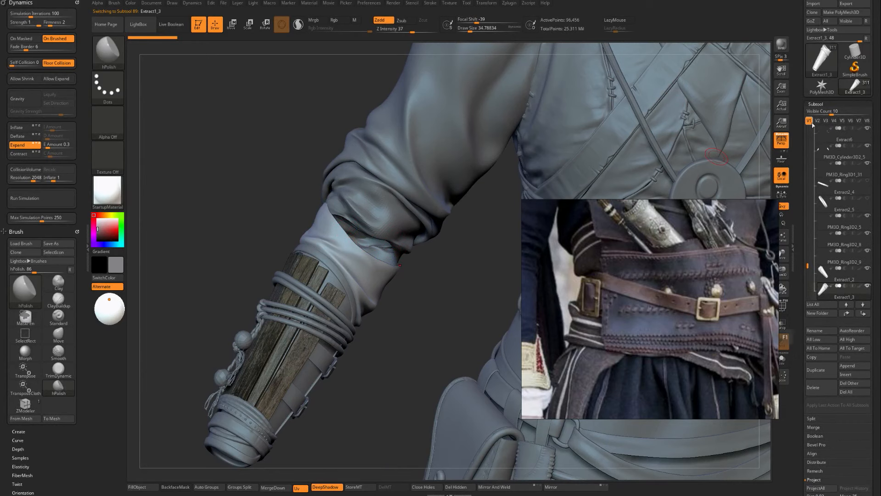
{"action": "scroll", "coordinate": [812, 125], "scroll_direction": "up", "scroll_amount": 10}
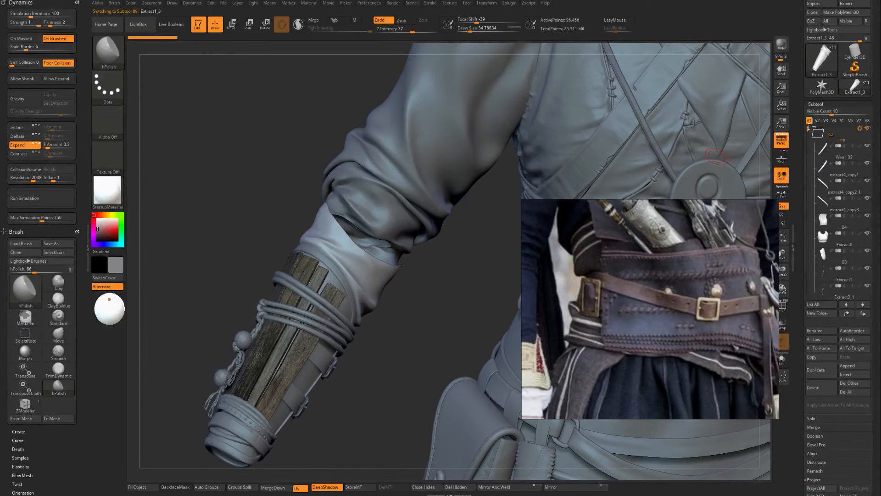
{"action": "left_click", "coordinate": [818, 133]}
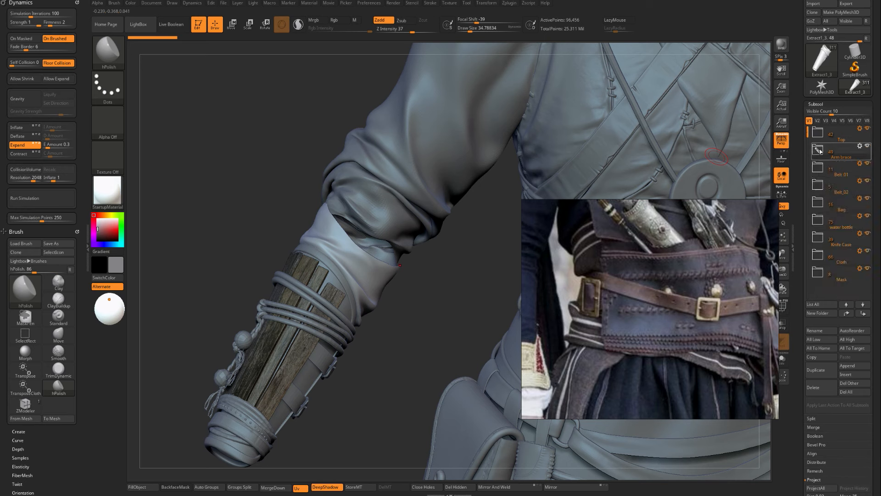
{"action": "left_click", "coordinate": [818, 168]}
{"action": "left_click", "coordinate": [822, 171]}
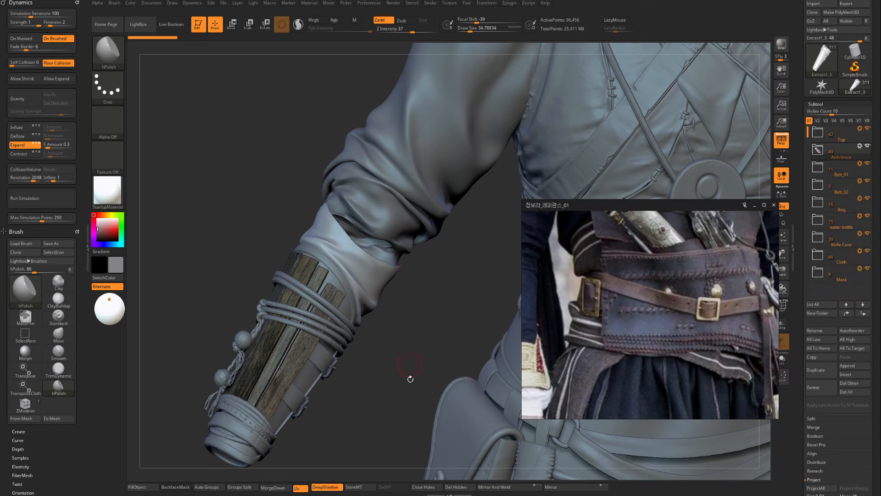
{"action": "left_click_drag", "start_coordinate": [416, 360], "coordinate": [389, 241]}
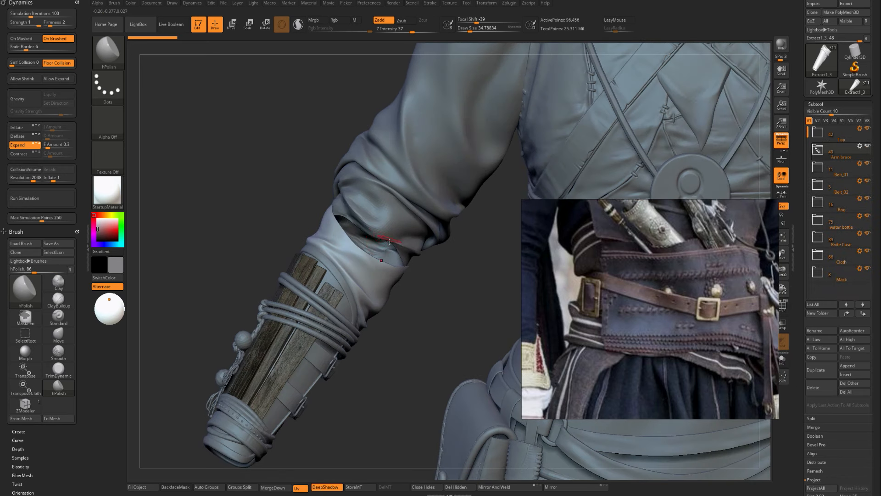
Select the rolled sleeve cloth12, look it up in the Cloth folder, and collapse that folder again.
{"action": "left_click", "coordinate": [374, 224], "text": "alt"}
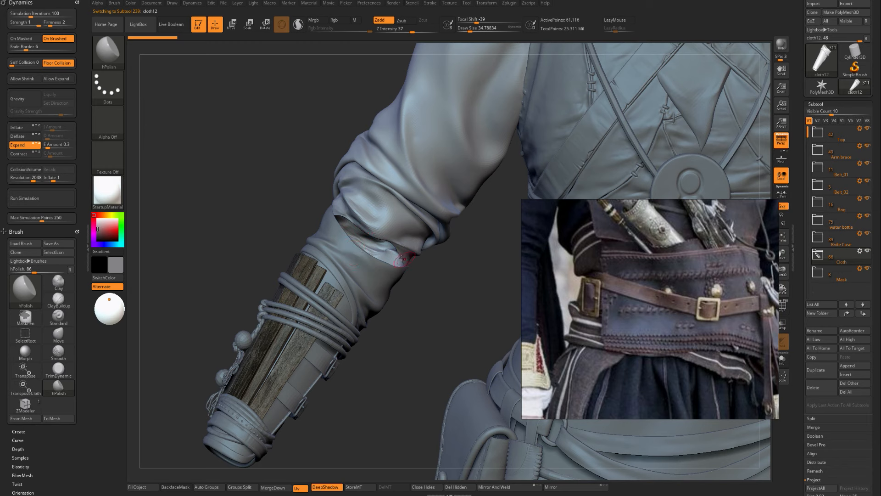
{"action": "mouse_move", "coordinate": [413, 303]}
{"action": "left_mouse_down"}
{"action": "mouse_move", "coordinate": [445, 299]}
{"action": "mouse_move", "coordinate": [423, 308]}
{"action": "left_mouse_up"}
{"action": "left_click", "coordinate": [818, 255]}
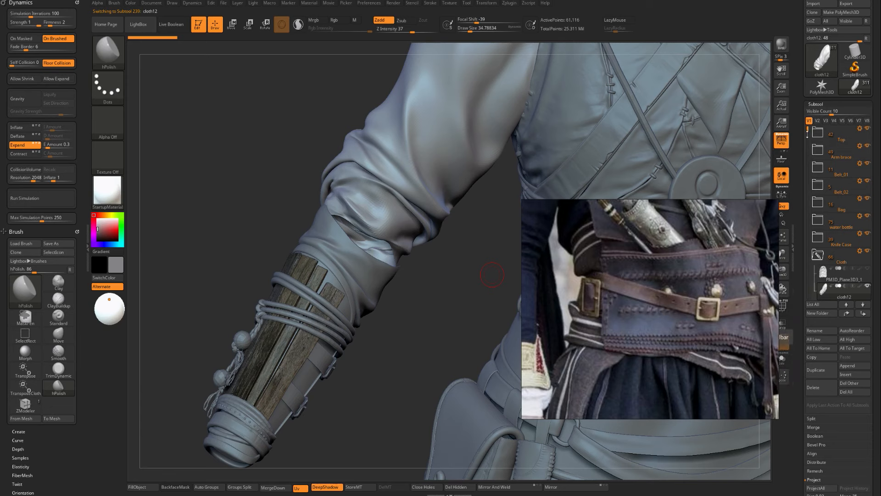
{"action": "mouse_move", "coordinate": [808, 132]}
{"action": "left_mouse_down"}
{"action": "mouse_move", "coordinate": [805, 278]}
{"action": "mouse_move", "coordinate": [803, 116]}
{"action": "left_mouse_up"}
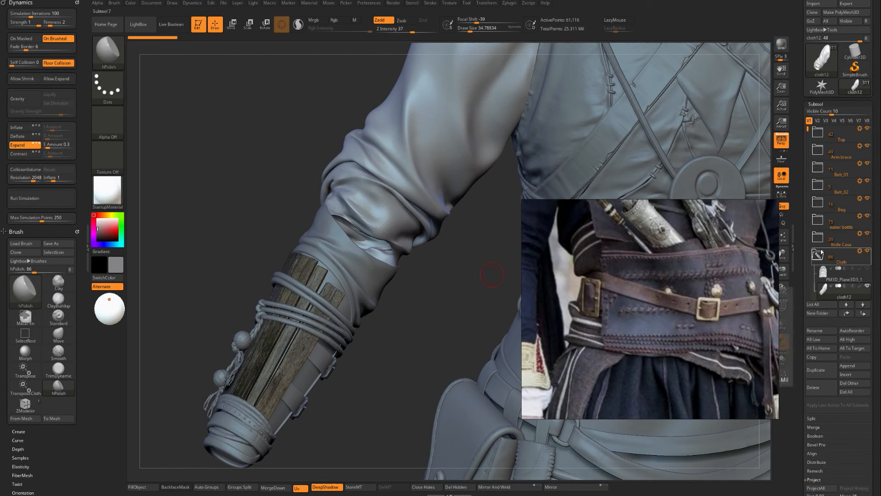
{"action": "left_click", "coordinate": [818, 255]}
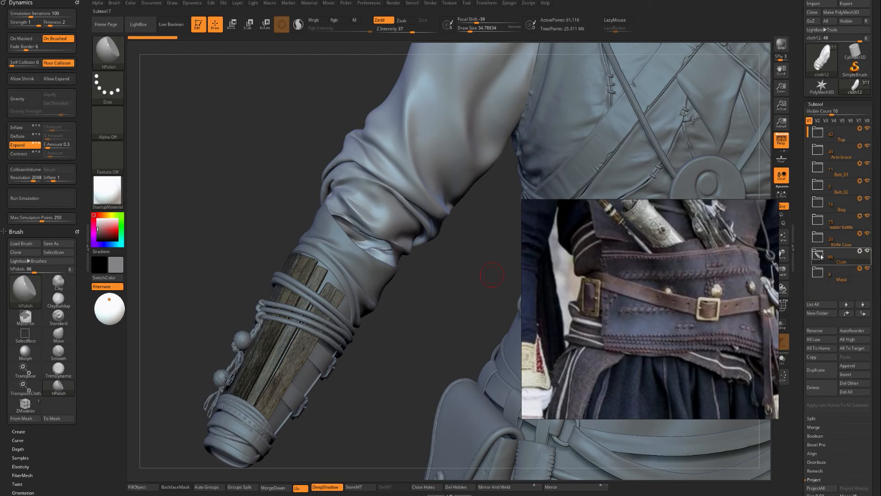
Reselect the forearm wrap, expand the Arm brace folder, and show the straps Extract2_4 and Extract2_5 again.
{"action": "left_click", "coordinate": [372, 263], "text": "alt"}
{"action": "left_click", "coordinate": [818, 152]}
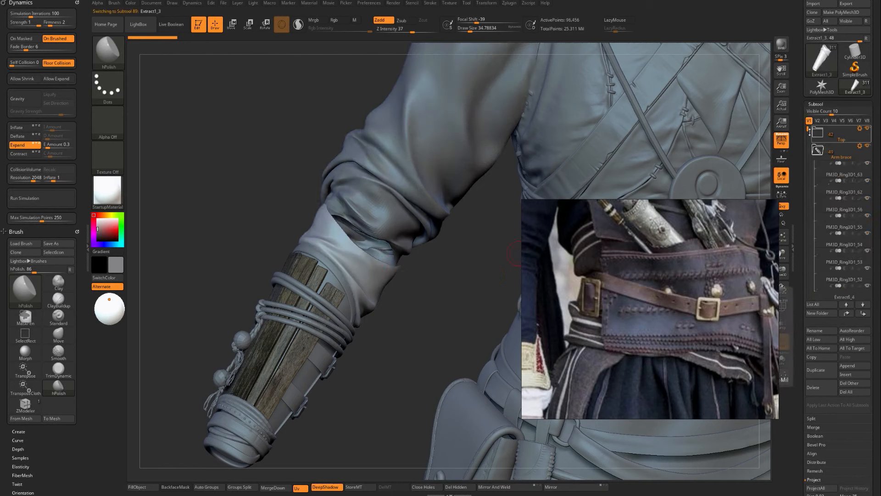
{"action": "left_click_drag", "start_coordinate": [809, 131], "coordinate": [809, 167]}
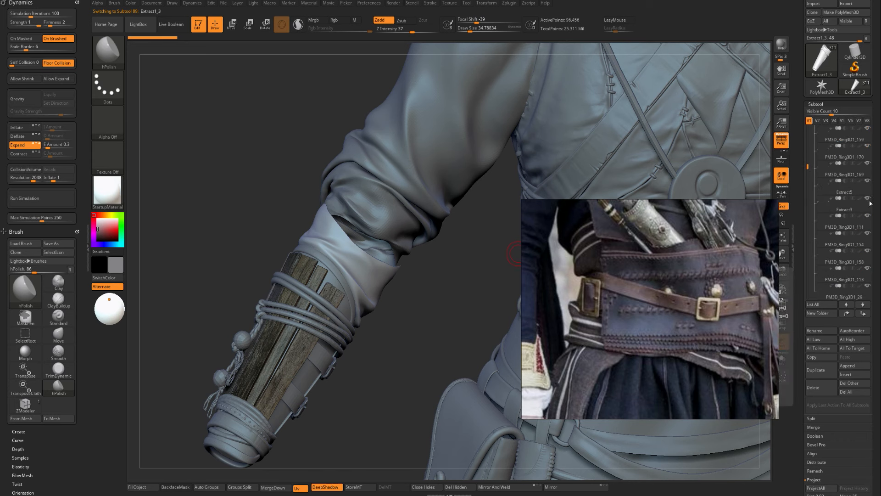
{"action": "left_click", "coordinate": [466, 282]}
{"action": "left_click", "coordinate": [869, 199]}
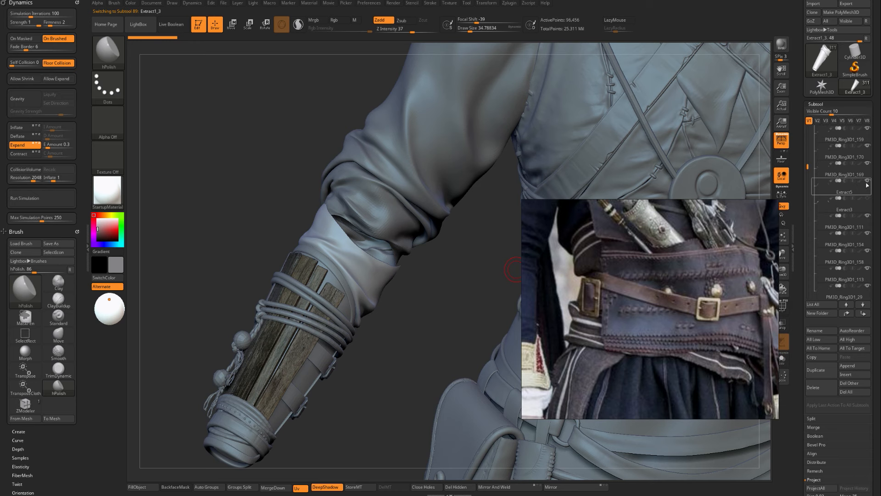
{"action": "left_click_drag", "start_coordinate": [806, 166], "coordinate": [807, 291]}
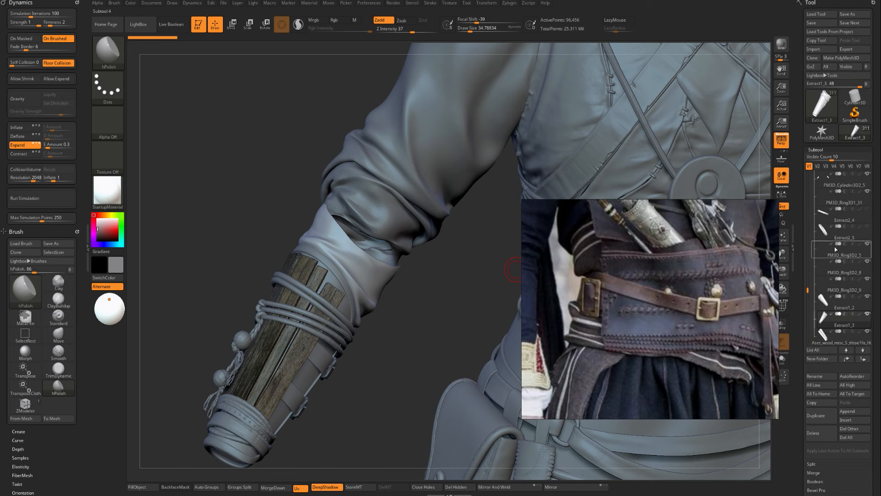
{"action": "left_click", "coordinate": [867, 226]}
{"action": "left_click", "coordinate": [868, 210]}
{"action": "left_click_drag", "start_coordinate": [440, 323], "coordinate": [392, 241], "text": "alt"}
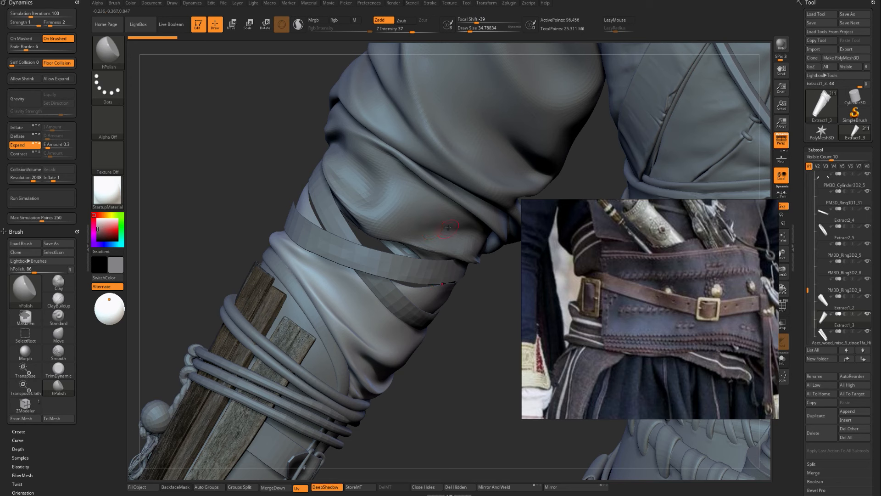
Browse the reference board to the robed staff-bearer concept with coloured outlines and compare it with the strapped forearm.
{"action": "scroll", "coordinate": [609, 333], "scroll_direction": "down", "scroll_amount": 6}
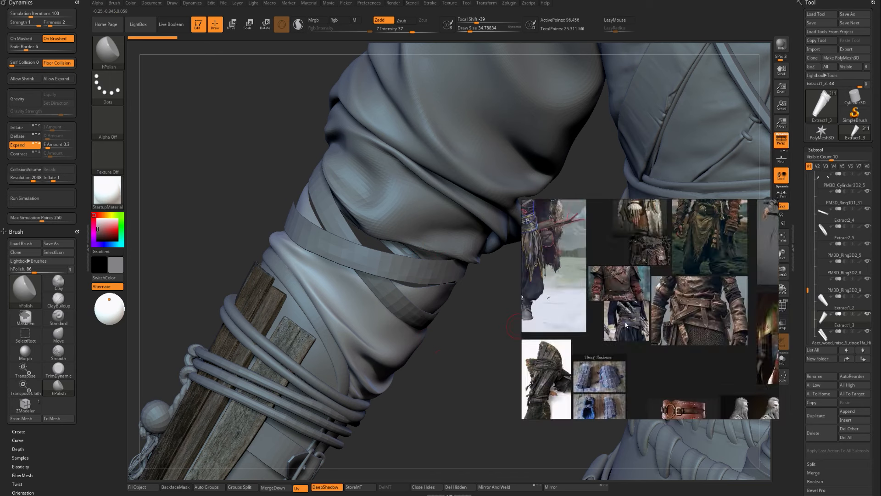
{"action": "scroll", "coordinate": [622, 308], "scroll_direction": "up", "scroll_amount": 6}
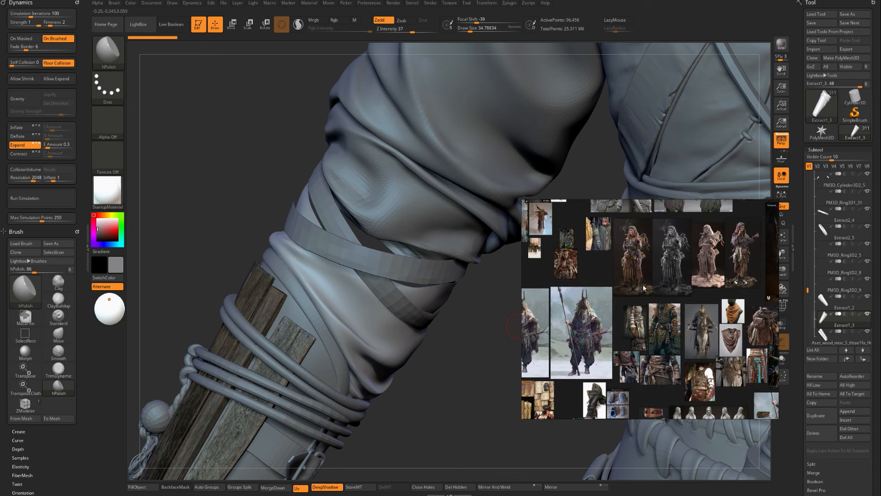
{"action": "middle_click_drag", "start_coordinate": [710, 305], "coordinate": [587, 304]}
{"action": "scroll", "coordinate": [661, 277], "scroll_direction": "up", "scroll_amount": 2}
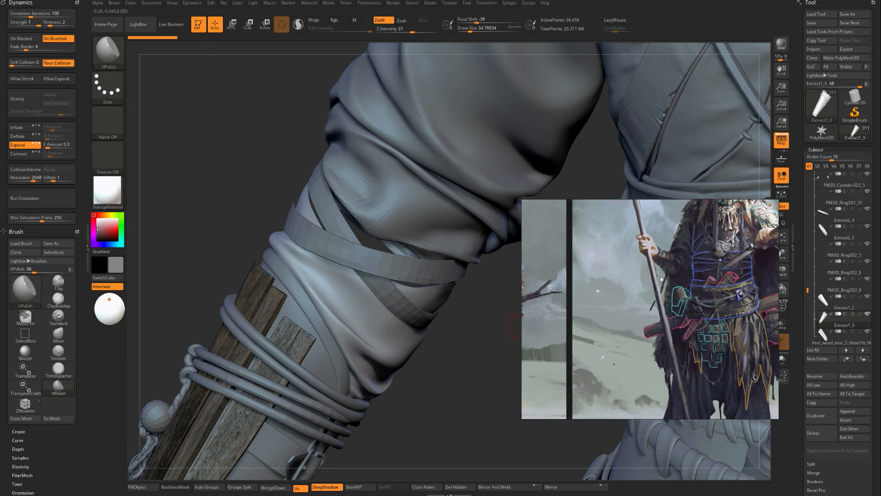
{"action": "left_click_drag", "start_coordinate": [416, 433], "coordinate": [409, 358], "text": "alt"}
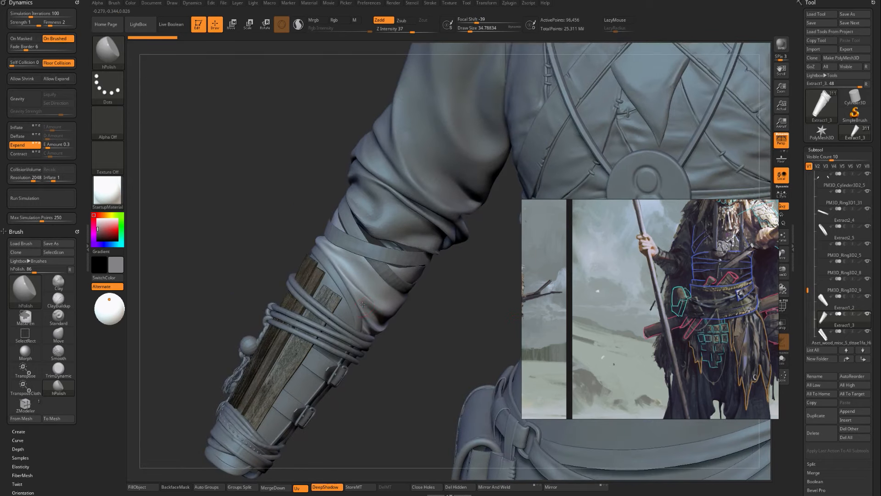
Reselect the forearm wrap and compare it with the staff-bearer's arm and waist in the unmarked costume concept.
{"action": "scroll", "coordinate": [654, 310], "scroll_direction": "down", "scroll_amount": 6}
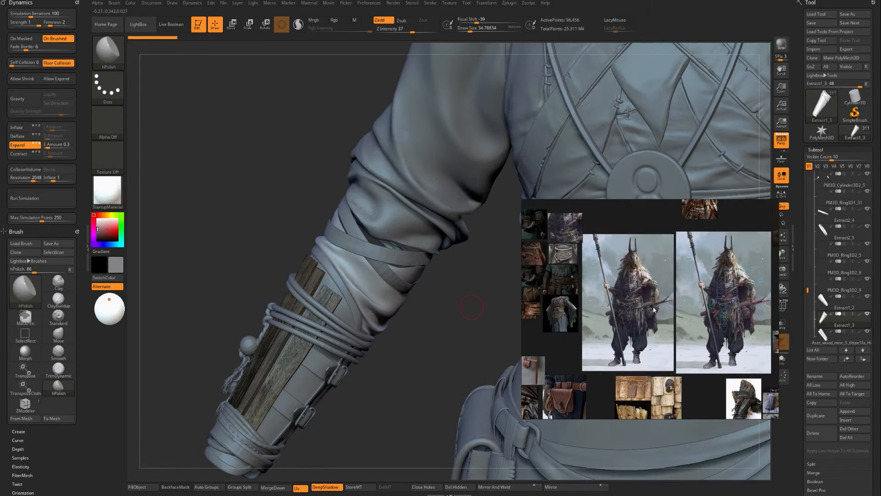
{"action": "left_click_drag", "start_coordinate": [433, 351], "coordinate": [363, 279]}
{"action": "left_click", "coordinate": [363, 278], "text": "alt"}
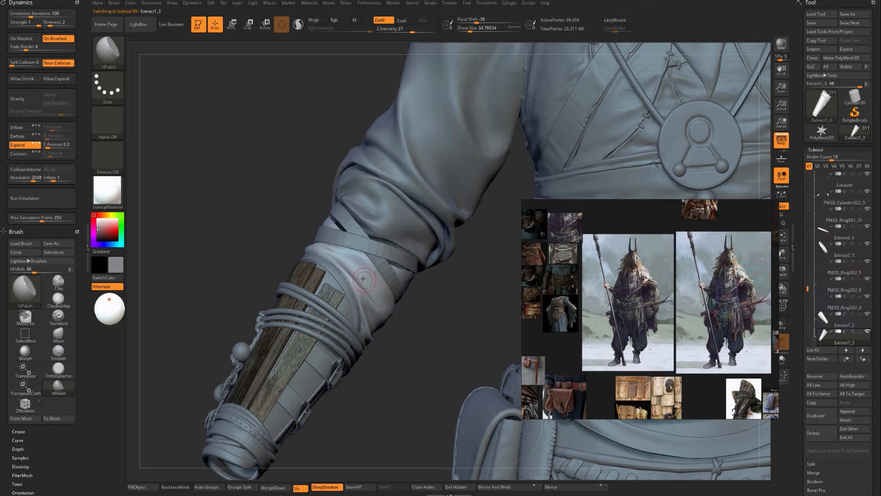
{"action": "mouse_move", "coordinate": [448, 317]}
{"action": "left_mouse_down"}
{"action": "mouse_move", "coordinate": [465, 336]}
{"action": "mouse_move", "coordinate": [507, 337]}
{"action": "mouse_move", "coordinate": [448, 335]}
{"action": "mouse_move", "coordinate": [434, 323]}
{"action": "left_mouse_up"}
{"action": "scroll", "coordinate": [632, 296], "scroll_direction": "up", "scroll_amount": 5}
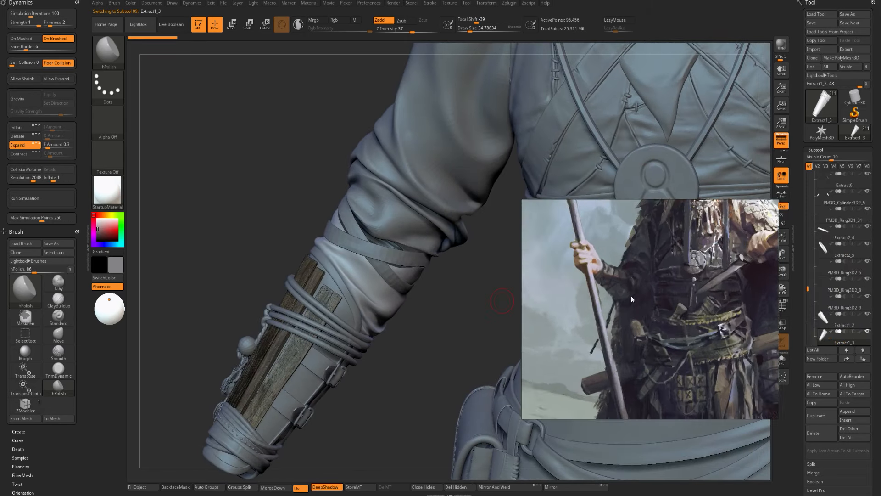
Browse the leather belt, bracer and layered costume photos on the reference board.
{"action": "scroll", "coordinate": [632, 304], "scroll_direction": "down", "scroll_amount": 3}
{"action": "scroll", "coordinate": [631, 305], "scroll_direction": "down", "scroll_amount": 4}
{"action": "scroll", "coordinate": [684, 291], "scroll_direction": "up", "scroll_amount": 6}
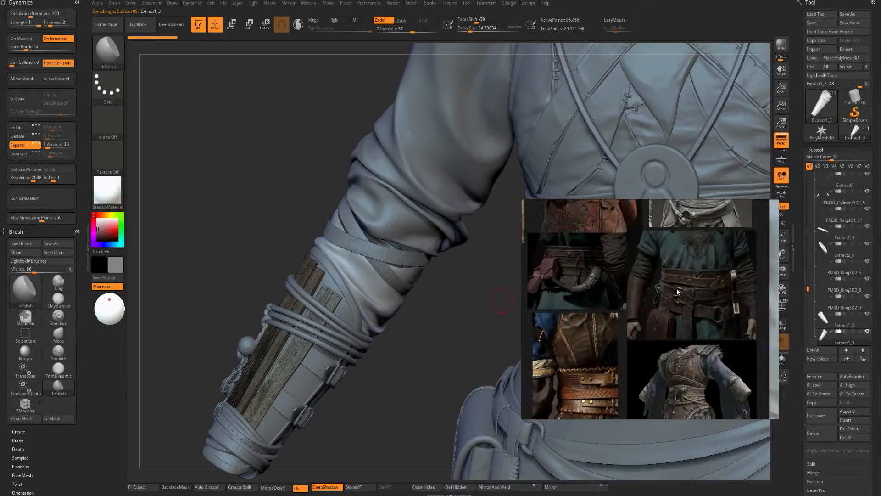
{"action": "middle_click_drag", "start_coordinate": [620, 287], "coordinate": [675, 306]}
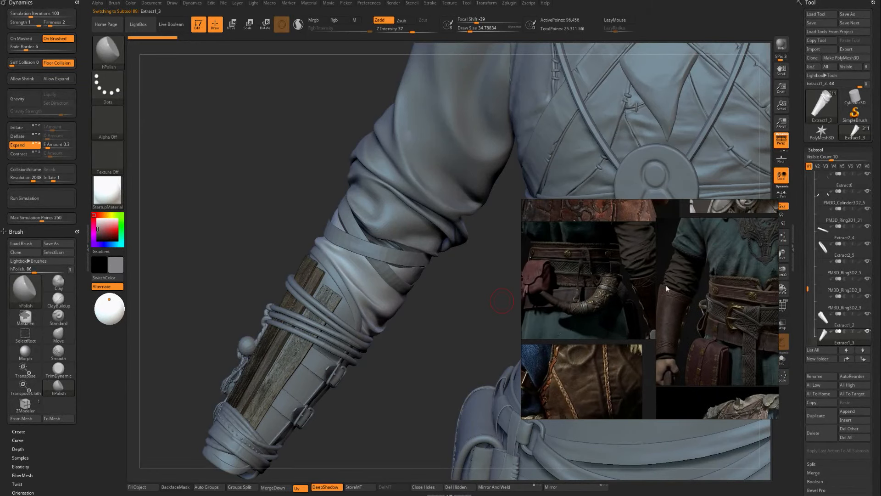
{"action": "scroll", "coordinate": [655, 333], "scroll_direction": "down", "scroll_amount": 7}
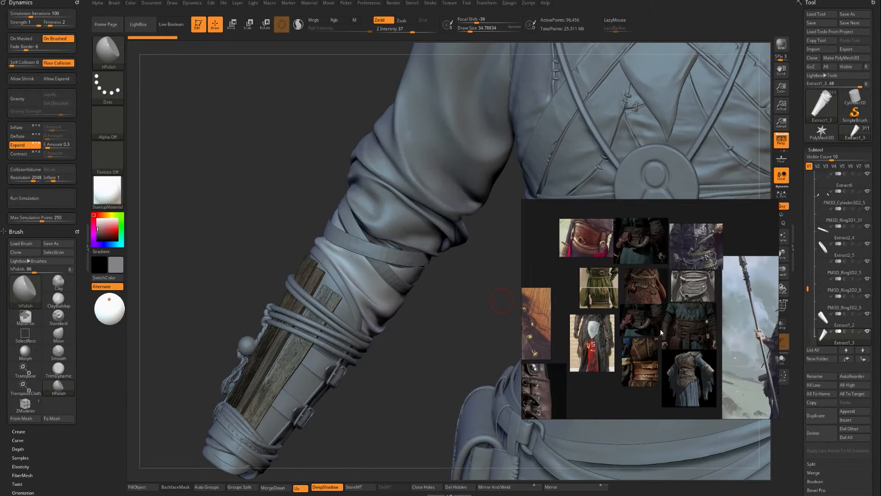
{"action": "middle_click_drag", "start_coordinate": [638, 351], "coordinate": [743, 209]}
{"action": "middle_click_drag", "start_coordinate": [688, 299], "coordinate": [748, 244]}
{"action": "middle_click_drag", "start_coordinate": [551, 303], "coordinate": [684, 269]}
{"action": "scroll", "coordinate": [685, 271], "scroll_direction": "down", "scroll_amount": 4}
{"action": "scroll", "coordinate": [685, 271], "scroll_direction": "down", "scroll_amount": 3}
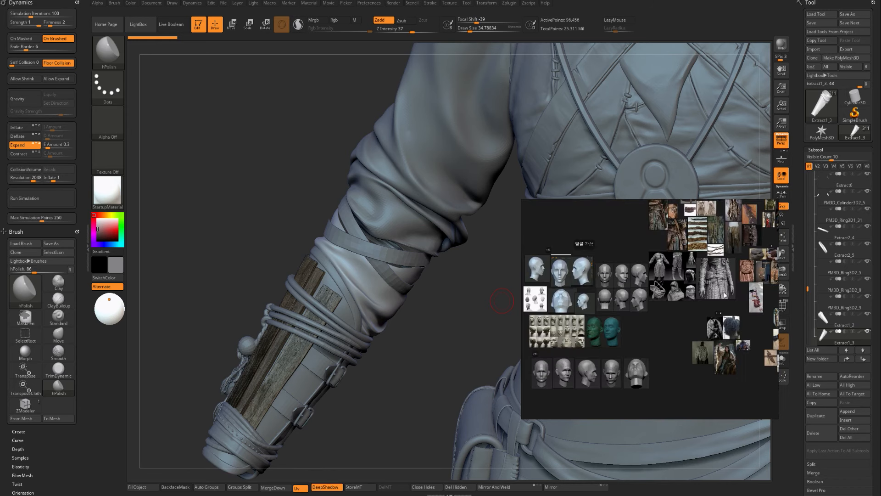
Browse past the weapon photos to the grey God of War sculpt and examine its belts and wrapped forearms.
{"action": "middle_click_drag", "start_coordinate": [726, 306], "coordinate": [636, 243]}
{"action": "scroll", "coordinate": [642, 296], "scroll_direction": "up", "scroll_amount": 5}
{"action": "middle_click_drag", "start_coordinate": [663, 318], "coordinate": [528, 372]}
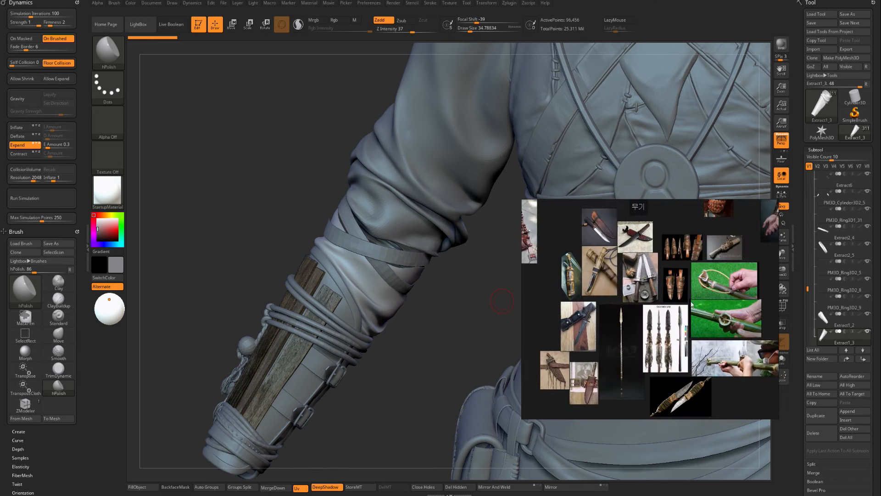
{"action": "mouse_move", "coordinate": [740, 209]}
{"action": "middle_mouse_down"}
{"action": "mouse_move", "coordinate": [659, 346]}
{"action": "mouse_move", "coordinate": [656, 399]}
{"action": "middle_mouse_up"}
{"action": "scroll", "coordinate": [656, 399], "scroll_direction": "down", "scroll_amount": 4}
{"action": "mouse_move", "coordinate": [761, 244]}
{"action": "middle_mouse_down"}
{"action": "mouse_move", "coordinate": [712, 306]}
{"action": "mouse_move", "coordinate": [673, 298]}
{"action": "middle_mouse_up"}
{"action": "scroll", "coordinate": [674, 298], "scroll_direction": "up", "scroll_amount": 6}
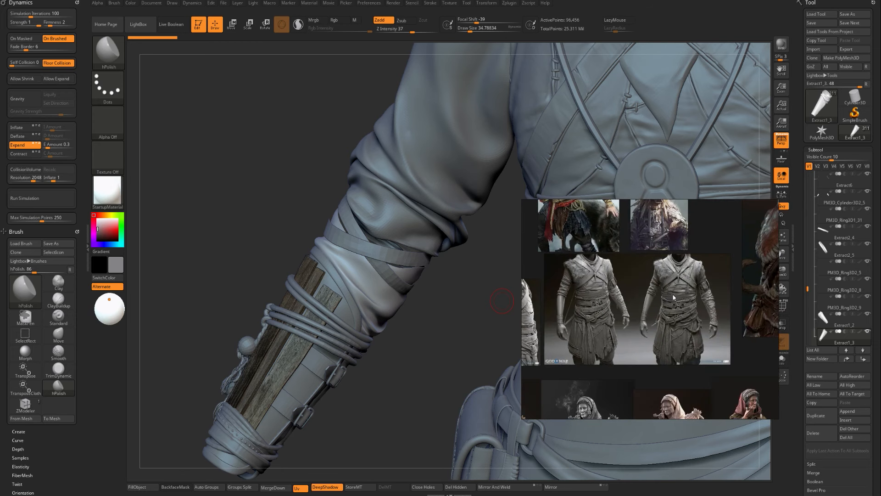
{"action": "scroll", "coordinate": [674, 303], "scroll_direction": "up", "scroll_amount": 4}
{"action": "scroll", "coordinate": [754, 301], "scroll_direction": "up", "scroll_amount": 4}
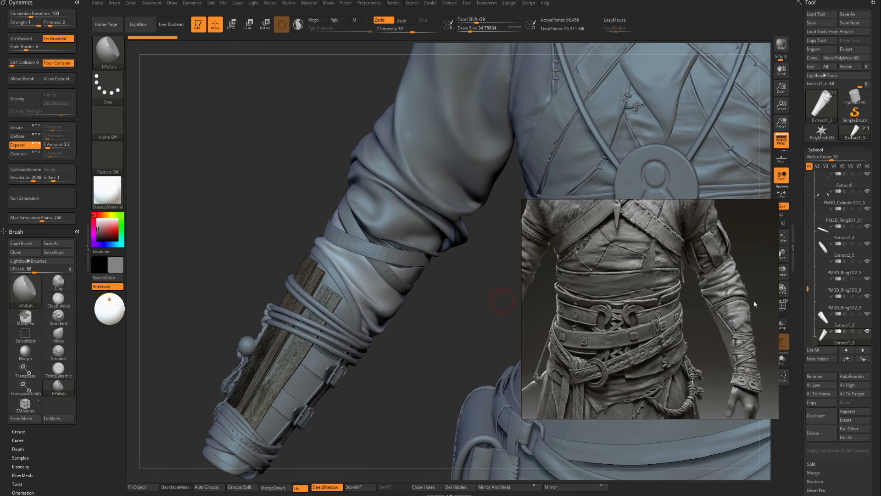
Put the reference board away and inspect the mesh of the forearm strap Extract2_4 in wireframe.
{"action": "left_click_drag", "start_coordinate": [441, 341], "coordinate": [426, 282]}
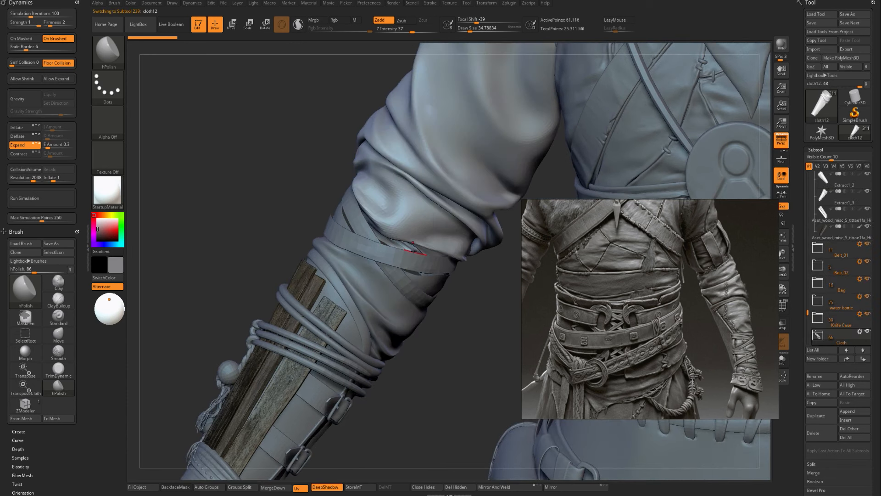
{"action": "left_click", "coordinate": [510, 326]}
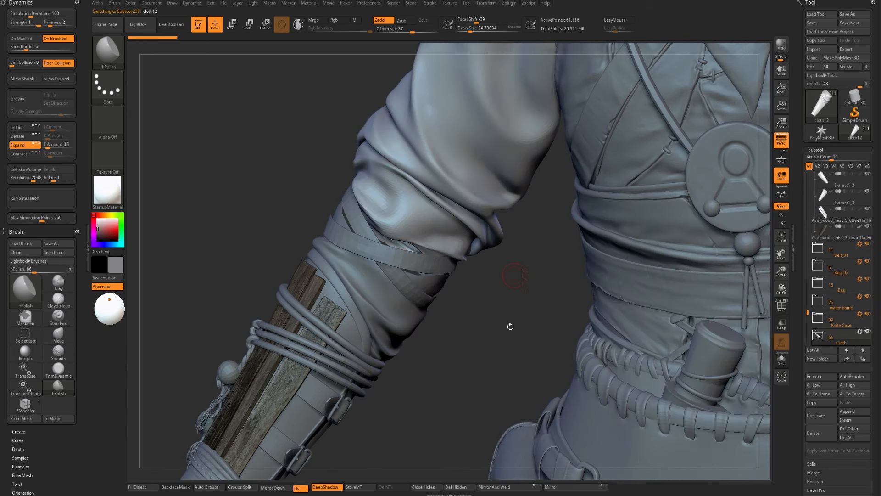
{"action": "left_click_drag", "start_coordinate": [442, 275], "coordinate": [445, 275]}
{"action": "left_click", "coordinate": [415, 260], "text": "alt"}
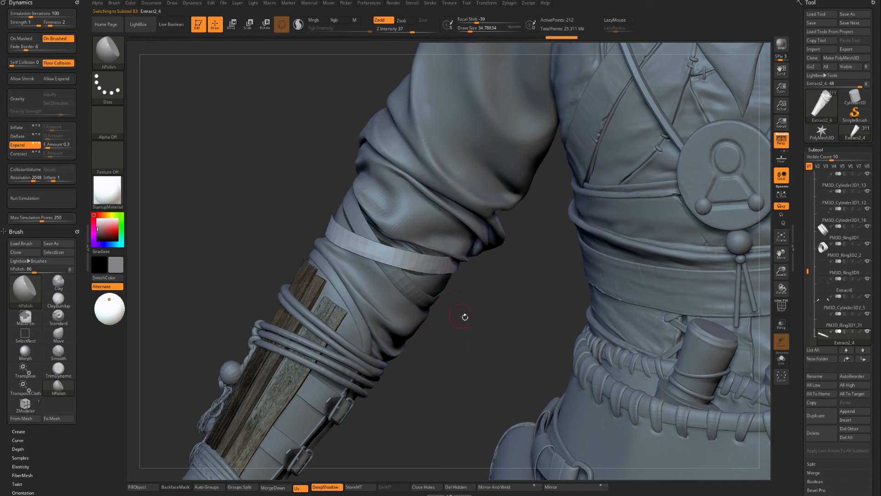
{"action": "left_click_drag", "start_coordinate": [464, 317], "coordinate": [435, 285]}
{"action": "key", "text": "shift+f"}
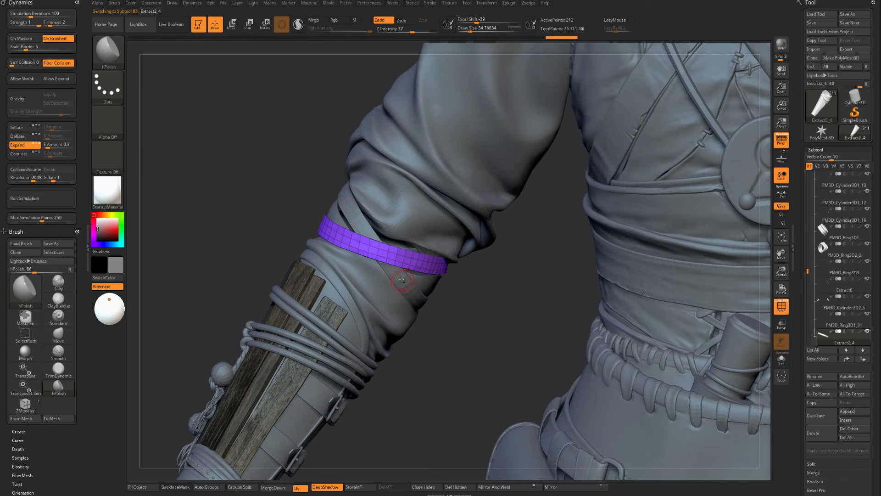
{"action": "key", "text": "shift+f"}
Hide the forearm straps Extract2_4 and Extract2_5.
{"action": "left_click", "coordinate": [848, 329]}
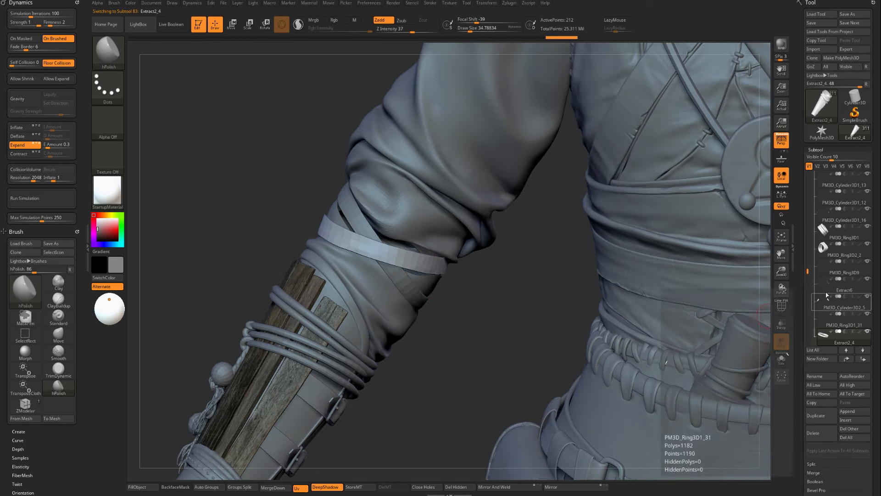
{"action": "scroll", "coordinate": [854, 303], "scroll_direction": "down", "scroll_amount": 3}
{"action": "left_click", "coordinate": [866, 280]}
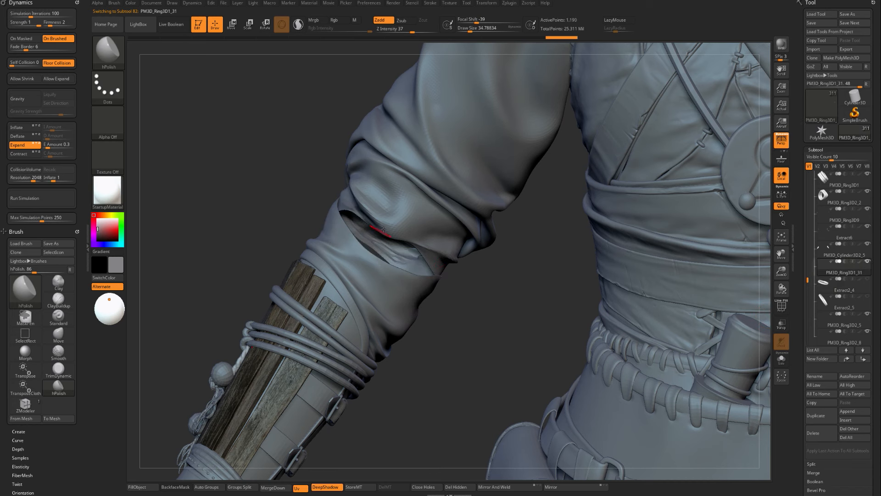
Select the rolled sleeve cloth12, drop it two subdivision levels, and mask all of it except the cuff edge.
{"action": "left_click", "coordinate": [383, 230], "text": "alt"}
{"action": "left_click_drag", "start_coordinate": [473, 287], "coordinate": [478, 313]}
{"action": "key", "text": "shift"}
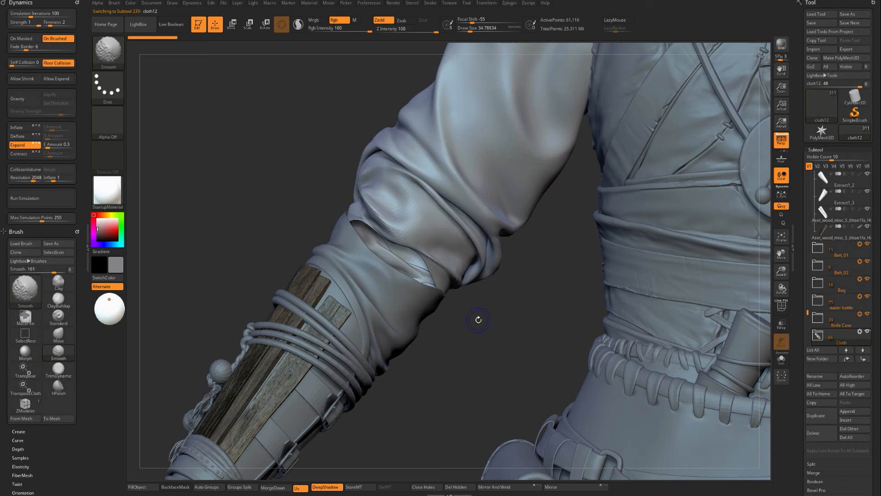
{"action": "key", "text": "shift+f"}
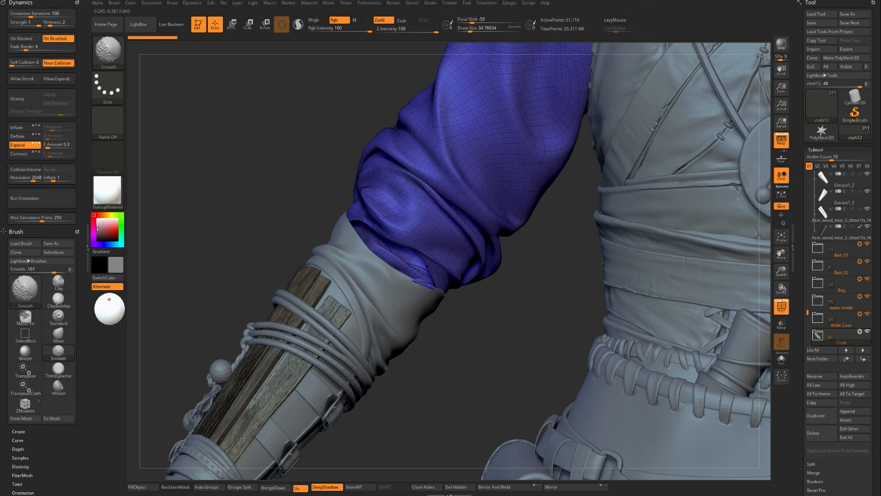
{"action": "key", "text": "f"}
{"action": "key", "text": "ctrl+shift"}
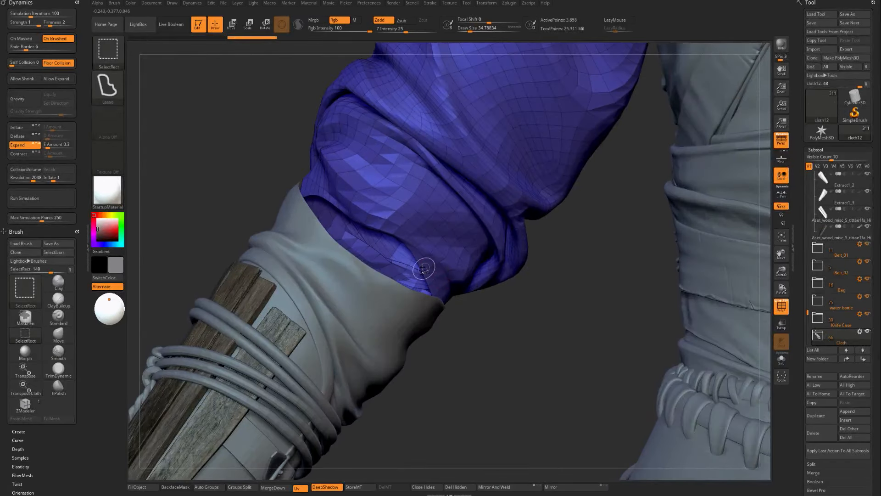
{"action": "left_click", "coordinate": [505, 362], "text": "ctrl"}
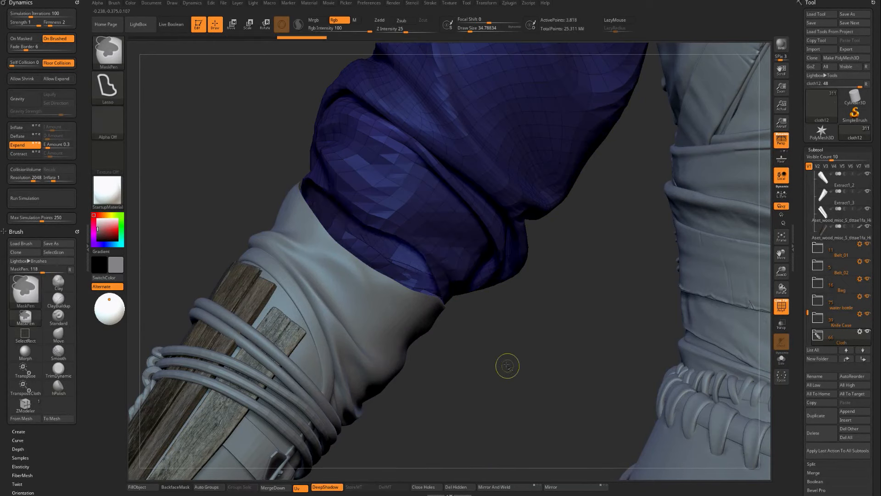
Pull the sleeve's unmasked cuff edge down into the forearm wrap with the Move brush.
{"action": "key", "text": "b"}
{"action": "key", "text": "m"}
{"action": "key", "text": "v"}
{"action": "left_click_drag", "start_coordinate": [377, 230], "coordinate": [340, 281]}
{"action": "left_click_drag", "start_coordinate": [341, 195], "coordinate": [334, 223]}
{"action": "key", "text": "["}
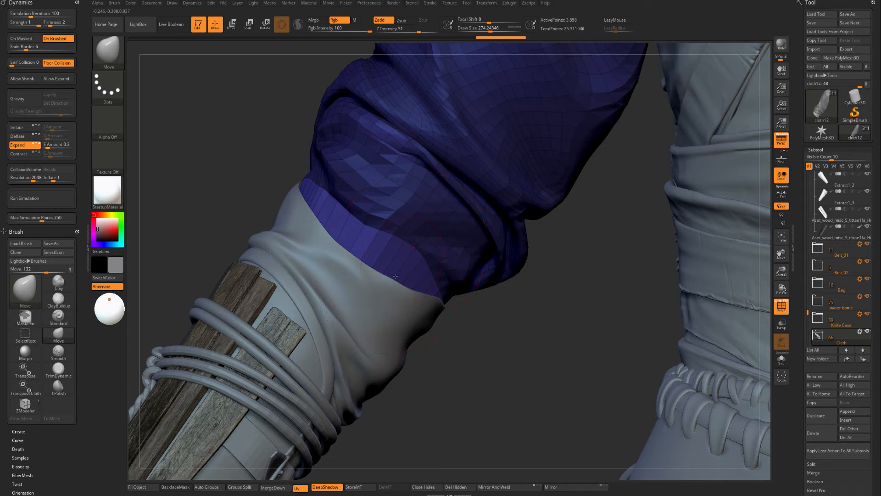
{"action": "key", "text": "ctrl+z"}
{"action": "right_click_drag", "start_coordinate": [402, 291], "coordinate": [391, 266]}
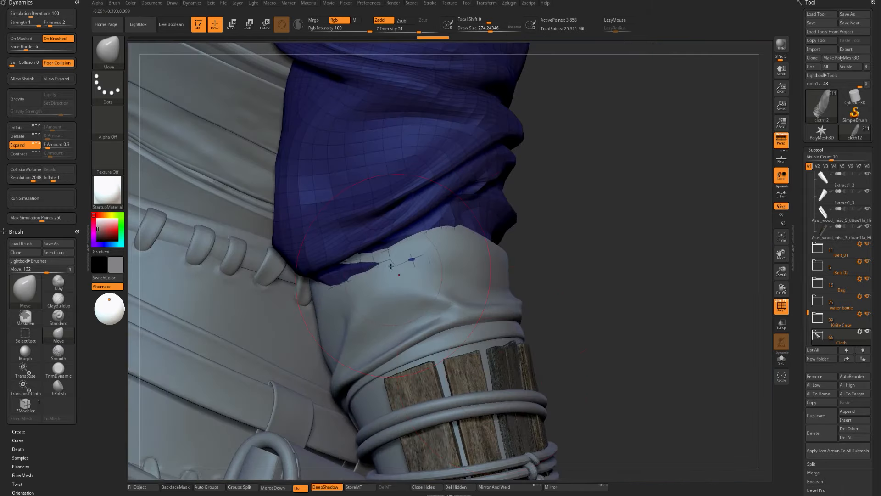
{"action": "right_click_drag", "start_coordinate": [541, 261], "coordinate": [482, 299]}
Clear the sleeve's mask and raise it two subdivision levels with the wireframe off.
{"action": "left_click_drag", "start_coordinate": [484, 319], "coordinate": [488, 342], "text": "ctrl"}
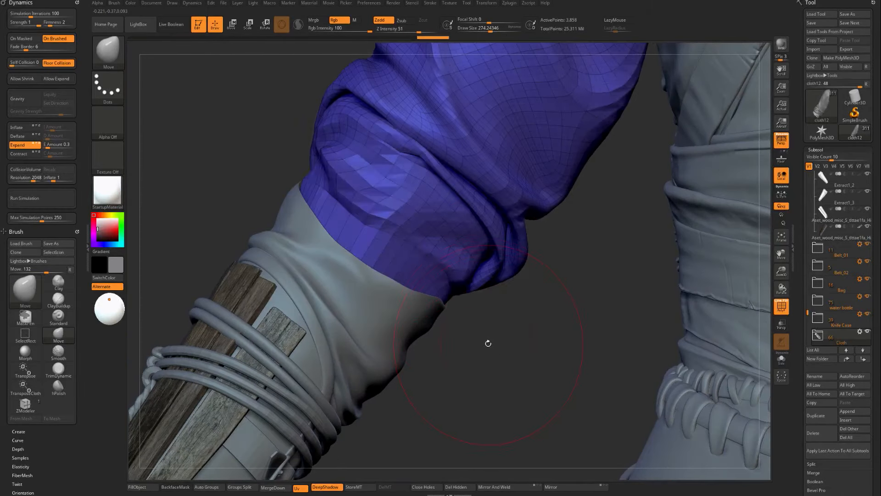
{"action": "key", "text": "ctrl+d"}
{"action": "key", "text": "ctrl+d"}
{"action": "key", "text": "shift+f"}
{"action": "right_click_drag", "start_coordinate": [481, 330], "coordinate": [422, 280], "text": "ctrl"}
{"action": "key", "text": "s"}
{"action": "left_click_drag", "start_coordinate": [411, 270], "coordinate": [399, 267]}
Select the forearm wrap Extract1_3 and drop it three subdivision levels with its wireframe shown.
{"action": "left_click", "coordinate": [377, 285], "text": "alt"}
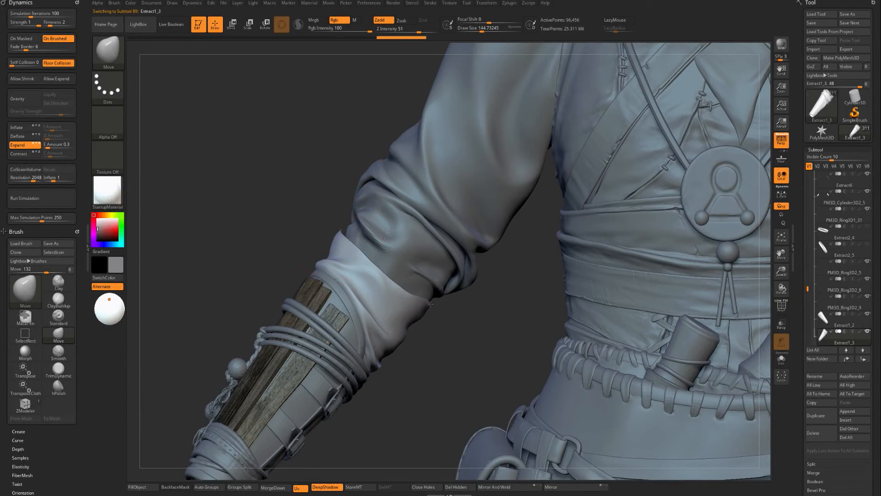
{"action": "key", "text": "["}
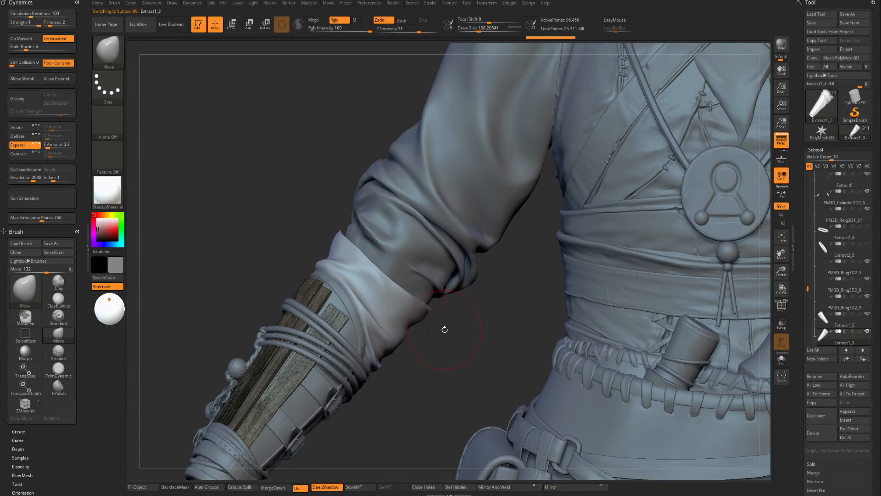
{"action": "left_click_drag", "start_coordinate": [454, 364], "coordinate": [417, 312]}
{"action": "key", "text": "s"}
{"action": "left_click_drag", "start_coordinate": [416, 299], "coordinate": [429, 299]}
{"action": "key", "text": "f"}
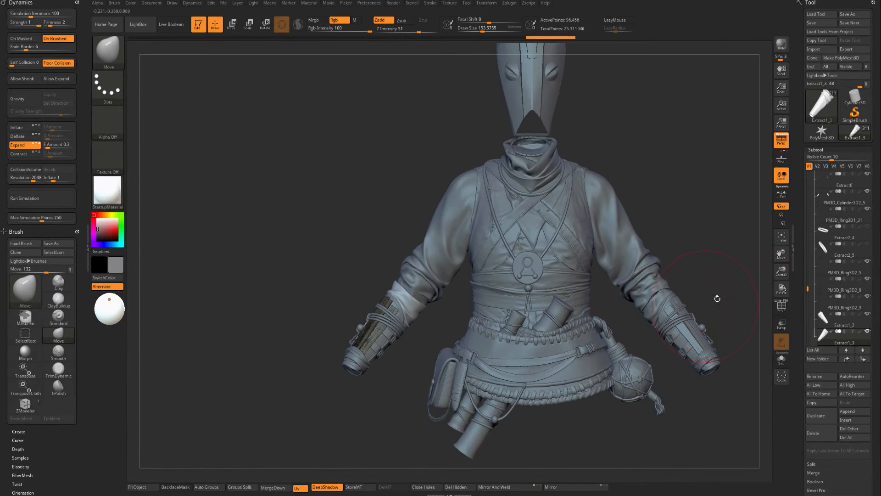
{"action": "mouse_move", "coordinate": [277, 229]}
{"action": "left_mouse_down", "text": "alt"}
{"action": "mouse_move", "coordinate": [445, 325]}
{"action": "mouse_move", "coordinate": [442, 305]}
{"action": "left_mouse_up", "text": "alt"}
{"action": "key", "text": "shift+d"}
{"action": "key", "text": "shift+d"}
{"action": "key", "text": "shift+d"}
{"action": "key", "text": "shift+f"}
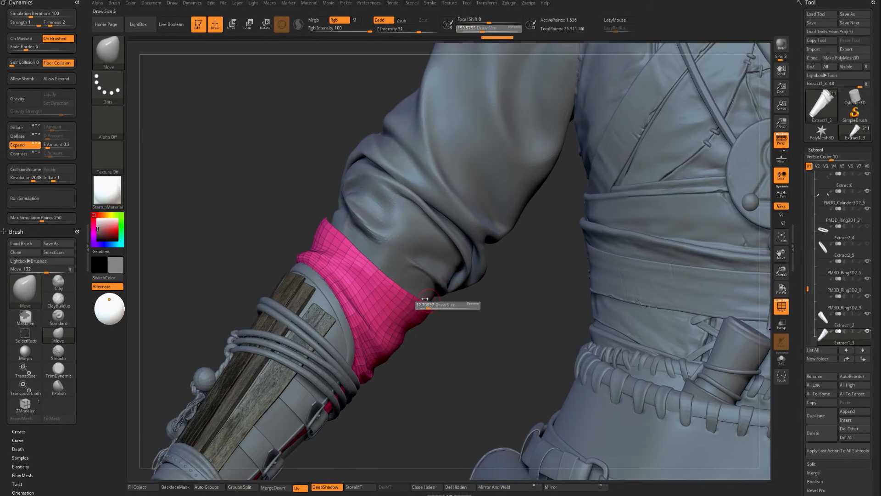
Mask the forearm wrap except its upper rim and pull that rim up and outward with the Move brush.
{"action": "key", "text": "ctrl+shift"}
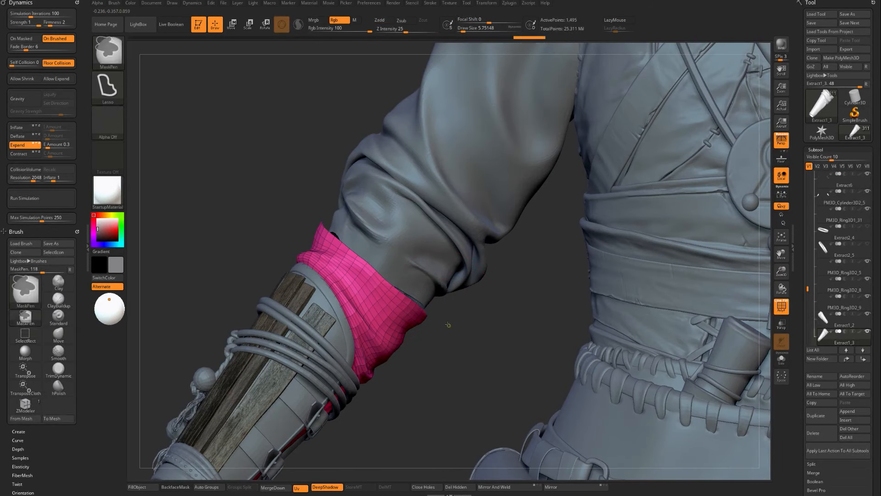
{"action": "left_click", "coordinate": [449, 324], "text": "ctrl"}
{"action": "key", "text": "b"}
{"action": "key", "text": "m"}
{"action": "key", "text": "v"}
{"action": "key", "text": "s"}
{"action": "left_click_drag", "start_coordinate": [449, 324], "coordinate": [473, 325]}
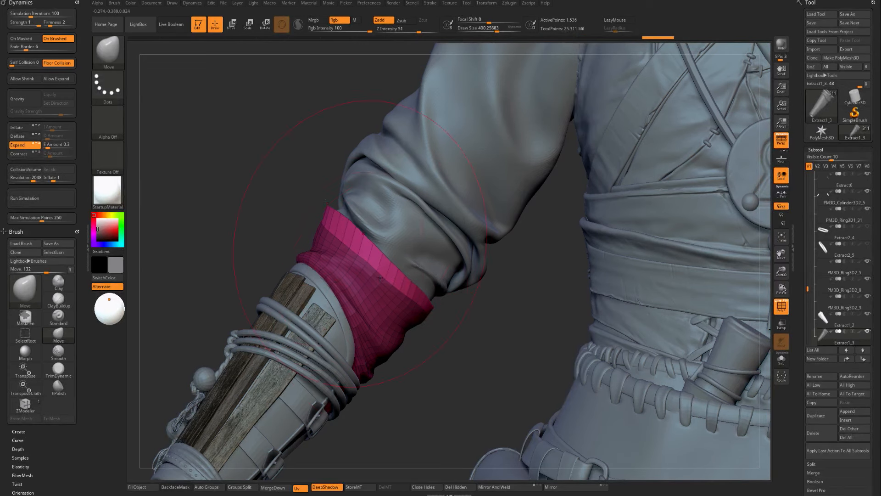
{"action": "left_click_drag", "start_coordinate": [421, 288], "coordinate": [445, 298]}
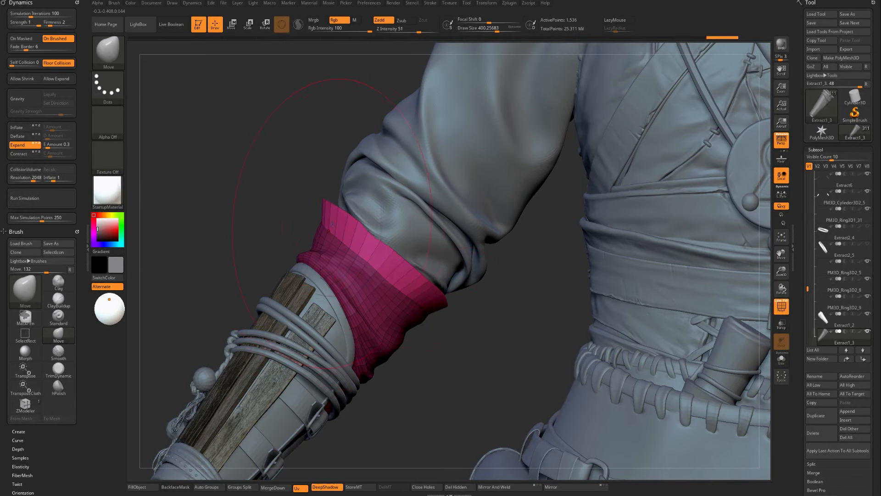
Shape the wrap's flared rim around the sides of the arm with the Move brush and clear its mask.
{"action": "left_click_drag", "start_coordinate": [229, 221], "coordinate": [253, 240]}
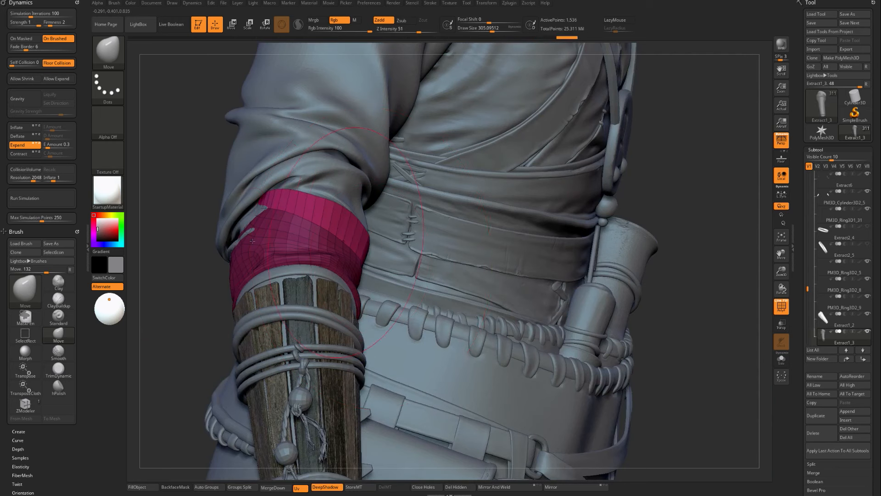
{"action": "mouse_move", "coordinate": [228, 223]}
{"action": "left_mouse_down"}
{"action": "mouse_move", "coordinate": [512, 291]}
{"action": "mouse_move", "coordinate": [257, 238]}
{"action": "left_mouse_up"}
{"action": "key", "text": "s"}
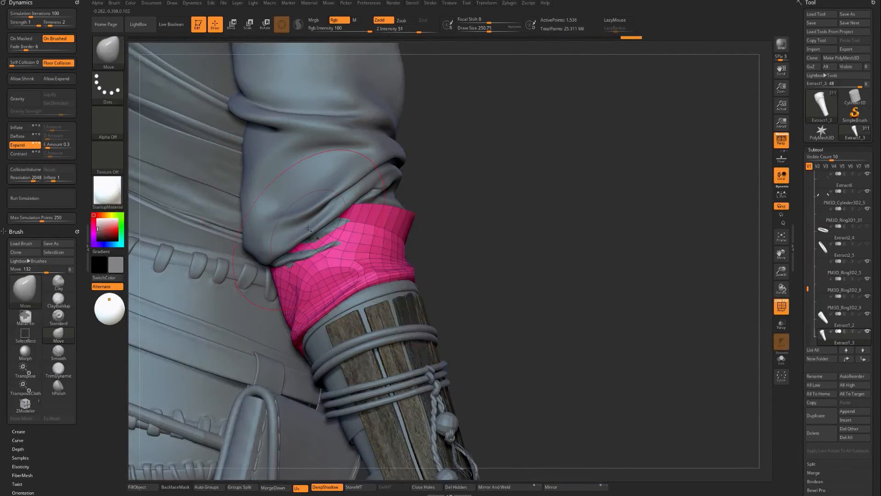
{"action": "left_click_drag", "start_coordinate": [308, 228], "coordinate": [309, 226]}
{"action": "left_click_drag", "start_coordinate": [513, 247], "coordinate": [384, 245]}
Select the sleeve cloth12 and tuck its lower edge inside the forearm wrap's flared rim with the Move brush.
{"action": "left_click", "coordinate": [298, 240], "text": "alt"}
{"action": "mouse_move", "coordinate": [297, 239]}
{"action": "right_mouse_down"}
{"action": "mouse_move", "coordinate": [284, 230]}
{"action": "mouse_move", "coordinate": [298, 222]}
{"action": "right_mouse_up"}
{"action": "left_click_drag", "start_coordinate": [289, 240], "coordinate": [291, 229]}
{"action": "key", "text": "s"}
{"action": "mouse_move", "coordinate": [314, 245]}
{"action": "left_mouse_down"}
{"action": "mouse_move", "coordinate": [290, 225]}
{"action": "mouse_move", "coordinate": [267, 235]}
{"action": "left_mouse_up"}
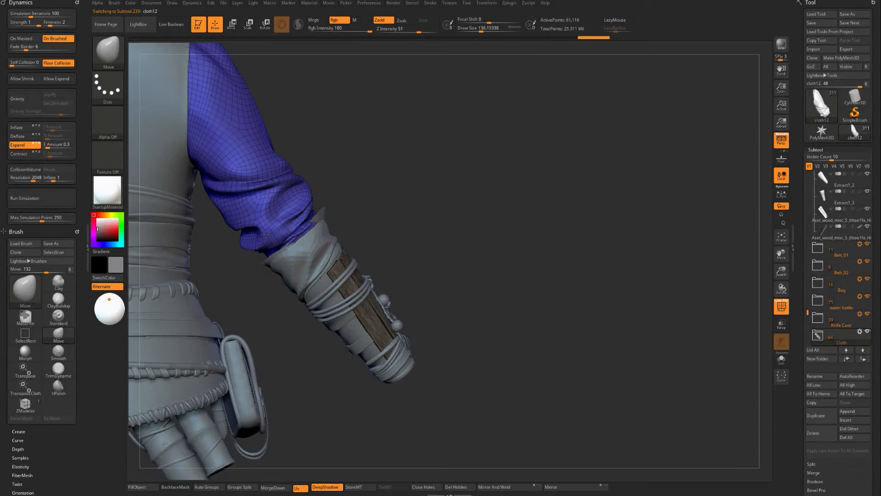
{"action": "mouse_move", "coordinate": [351, 223]}
{"action": "left_mouse_down"}
{"action": "mouse_move", "coordinate": [399, 220]}
{"action": "mouse_move", "coordinate": [377, 199]}
{"action": "mouse_move", "coordinate": [392, 211]}
{"action": "mouse_move", "coordinate": [342, 239]}
{"action": "left_mouse_up"}
{"action": "key", "text": "s"}
{"action": "key", "text": "ctrl+shift"}
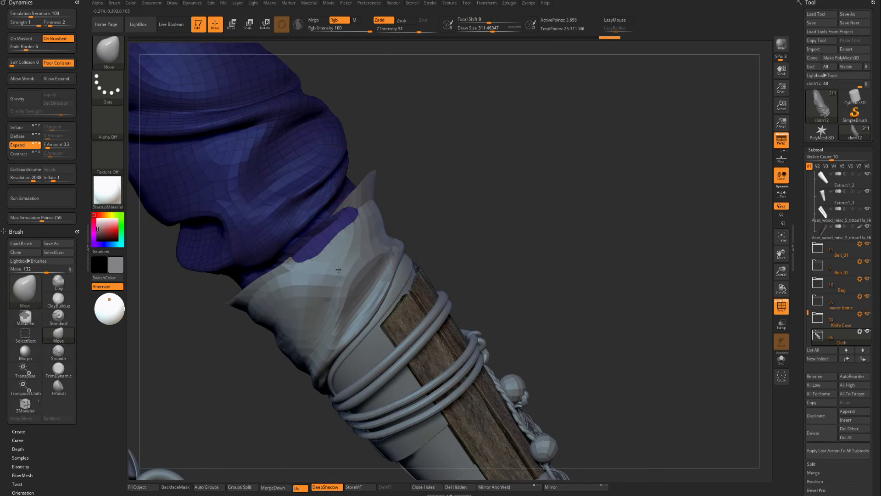
{"action": "mouse_move", "coordinate": [445, 243]}
{"action": "left_mouse_down", "text": "ctrl"}
{"action": "mouse_move", "coordinate": [467, 254]}
{"action": "mouse_move", "coordinate": [490, 240]}
{"action": "left_mouse_up", "text": "ctrl"}
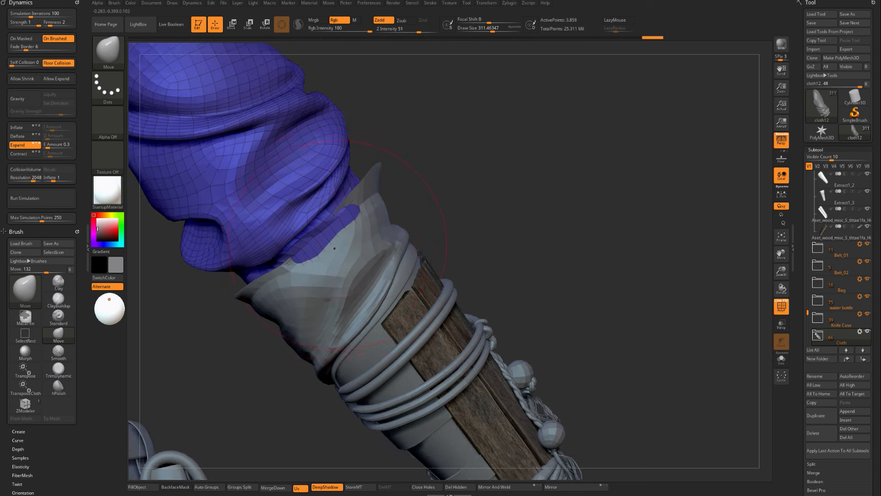
{"action": "left_click_drag", "start_coordinate": [327, 247], "coordinate": [306, 239]}
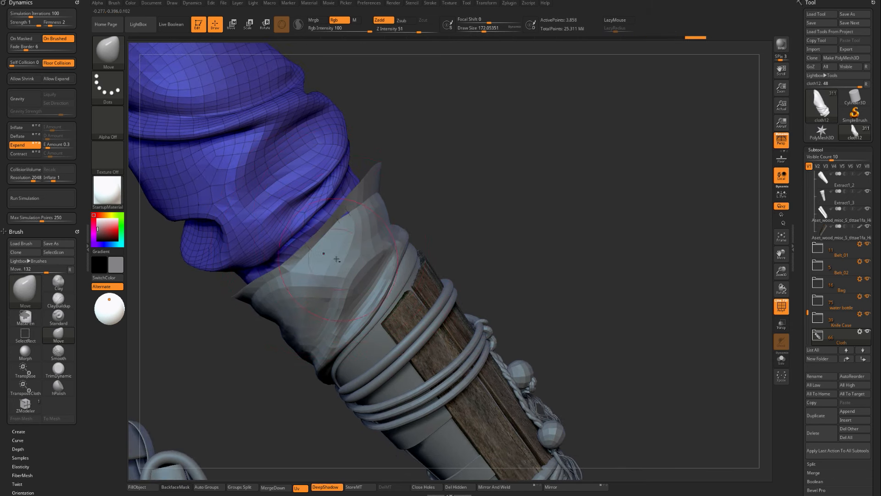
Select the forearm wrap Extract1_3 and mask it except for its upper rim.
{"action": "left_click", "coordinate": [351, 241], "text": "alt"}
{"action": "key", "text": "shift"}
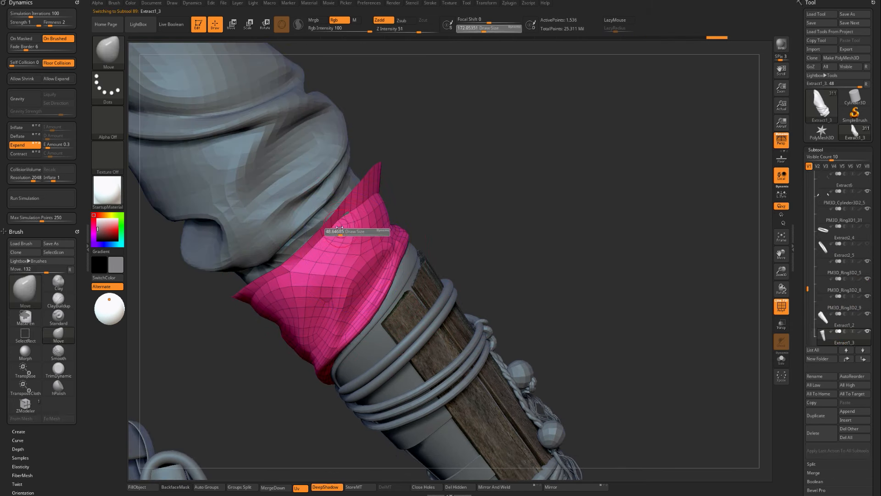
{"action": "key", "text": "ctrl+shift"}
{"action": "left_click_drag", "start_coordinate": [515, 204], "coordinate": [442, 343]}
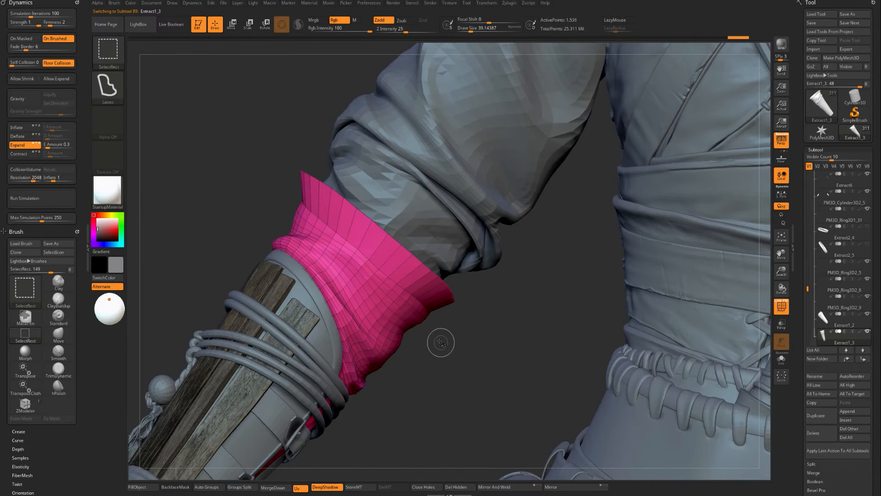
{"action": "left_click", "coordinate": [448, 348], "text": "ctrl"}
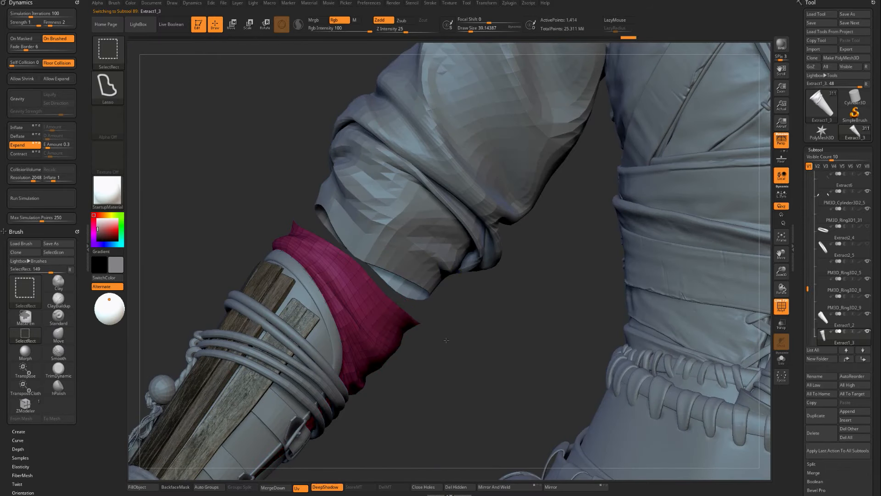
{"action": "left_click", "coordinate": [445, 341], "text": "ctrl+shift"}
Reshape the wrap's unmasked upper rim around the arm with the Move brush at several brush sizes.
{"action": "key", "text": "s"}
{"action": "left_click_drag", "start_coordinate": [362, 247], "coordinate": [371, 247]}
{"action": "key", "text": "s"}
{"action": "mouse_move", "coordinate": [370, 248]}
{"action": "left_mouse_down"}
{"action": "mouse_move", "coordinate": [377, 248]}
{"action": "mouse_move", "coordinate": [369, 249]}
{"action": "left_mouse_up"}
{"action": "key", "text": "s"}
{"action": "left_click_drag", "start_coordinate": [228, 237], "coordinate": [371, 252]}
{"action": "left_click_drag", "start_coordinate": [270, 235], "coordinate": [214, 225]}
{"action": "key", "text": "s"}
{"action": "left_click_drag", "start_coordinate": [237, 258], "coordinate": [232, 256]}
{"action": "mouse_move", "coordinate": [534, 223]}
{"action": "left_mouse_down"}
{"action": "mouse_move", "coordinate": [464, 242]}
{"action": "mouse_move", "coordinate": [617, 218]}
{"action": "left_mouse_up"}
{"action": "key", "text": "s"}
{"action": "left_click_drag", "start_coordinate": [364, 219], "coordinate": [340, 202]}
{"action": "left_click_drag", "start_coordinate": [569, 201], "coordinate": [319, 191]}
Hide the wrap's upper rim, assign the remaining lower part its own polygroup, and show the whole wrap again.
{"action": "mouse_move", "coordinate": [400, 265]}
{"action": "left_mouse_down", "text": "alt"}
{"action": "mouse_move", "coordinate": [437, 290]}
{"action": "mouse_move", "coordinate": [427, 322]}
{"action": "left_mouse_up", "text": "alt"}
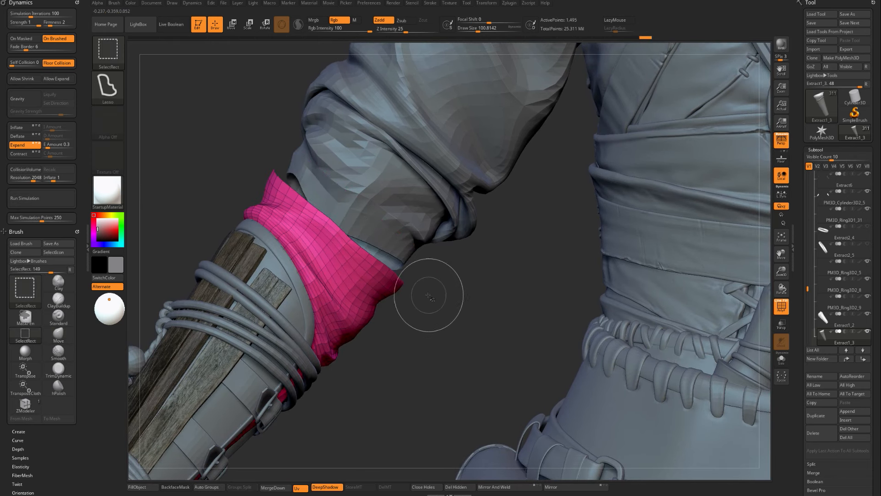
{"action": "key", "text": "ctrl+shift+s"}
{"action": "key", "text": "ctrl+shift+s"}
{"action": "key", "text": "ctrl+shift+s"}
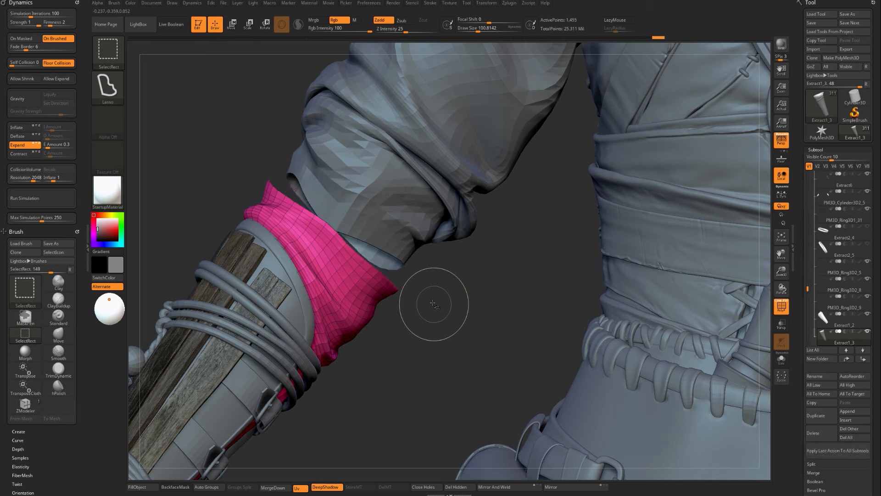
{"action": "key", "text": "ctrl+w"}
{"action": "left_click", "coordinate": [441, 311], "text": "ctrl+shift"}
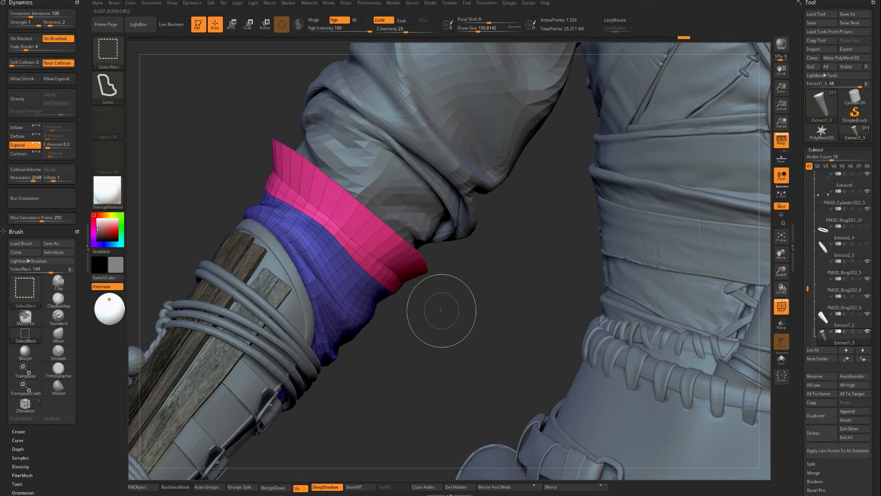
Raise the wrap to its second subdivision level and delete its other subdivision levels.
{"action": "mouse_move", "coordinate": [446, 312]}
{"action": "left_mouse_down"}
{"action": "mouse_move", "coordinate": [454, 317]}
{"action": "mouse_move", "coordinate": [432, 303]}
{"action": "left_mouse_up"}
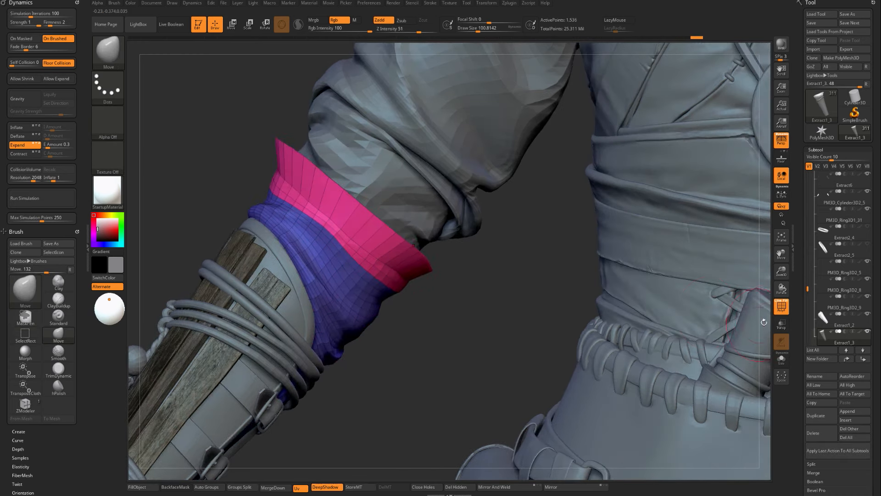
{"action": "key", "text": "ctrl+d"}
{"action": "key", "text": "shift+d"}
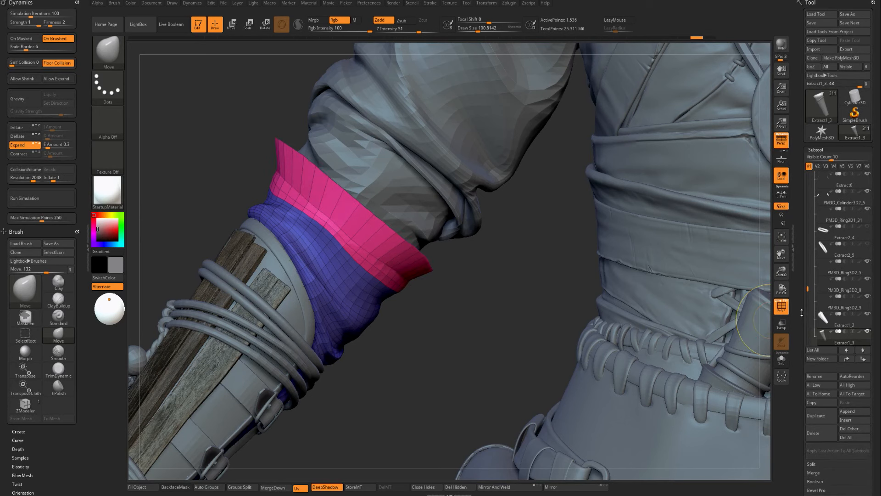
{"action": "left_click_drag", "start_coordinate": [803, 316], "coordinate": [809, 214]}
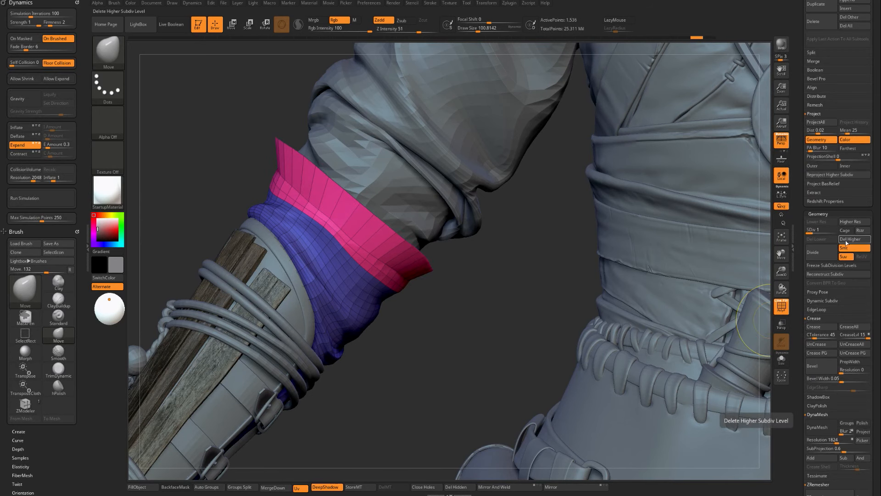
{"action": "key", "text": "d"}
{"action": "key", "text": "ctrl+shift"}
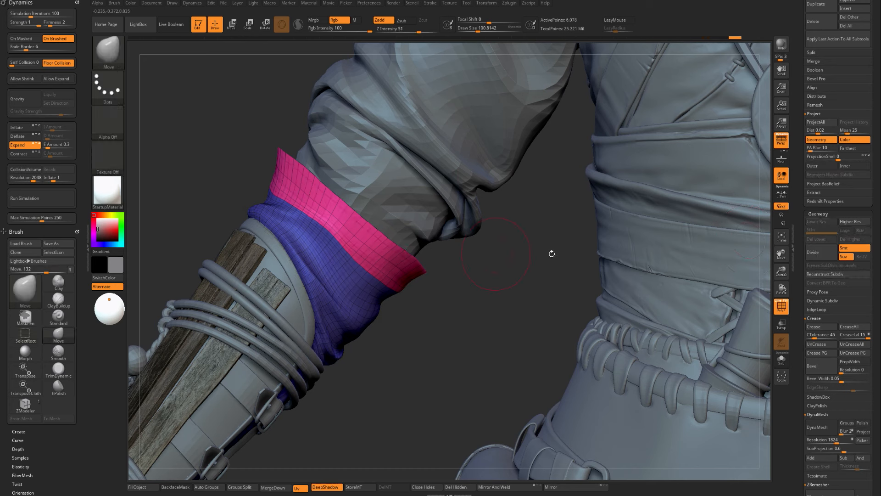
Apply a slight Polish By Groups deformation to the forearm wrap.
{"action": "scroll", "coordinate": [810, 201], "scroll_direction": "down", "scroll_amount": 5}
{"action": "scroll", "coordinate": [809, 200], "scroll_direction": "down", "scroll_amount": 2}
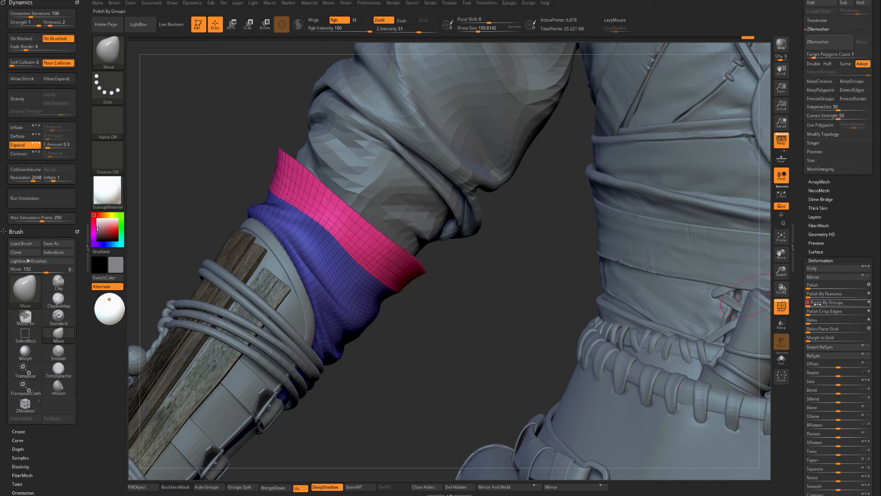
{"action": "left_click_drag", "start_coordinate": [810, 305], "coordinate": [819, 305]}
{"action": "key", "text": "s"}
{"action": "left_click_drag", "start_coordinate": [334, 230], "coordinate": [331, 230]}
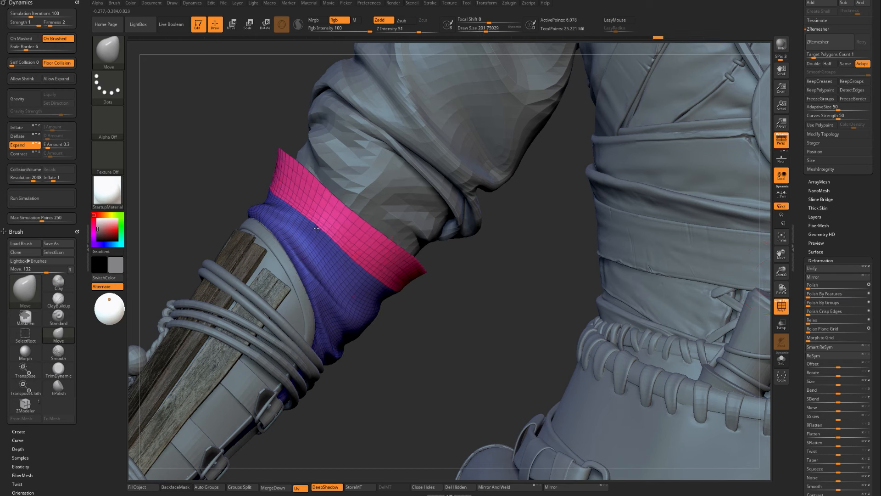
Remesh the wrap with ZRemesher, keeping its polygroups, with SmoothGroups at 0 and a target polygon count of 3.
{"action": "scroll", "coordinate": [851, 288], "scroll_direction": "up", "scroll_amount": 2}
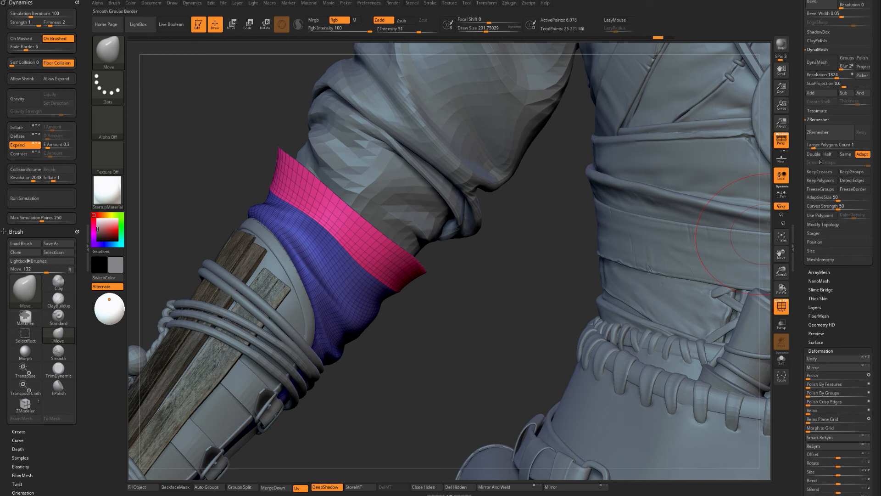
{"action": "left_click", "coordinate": [855, 173]}
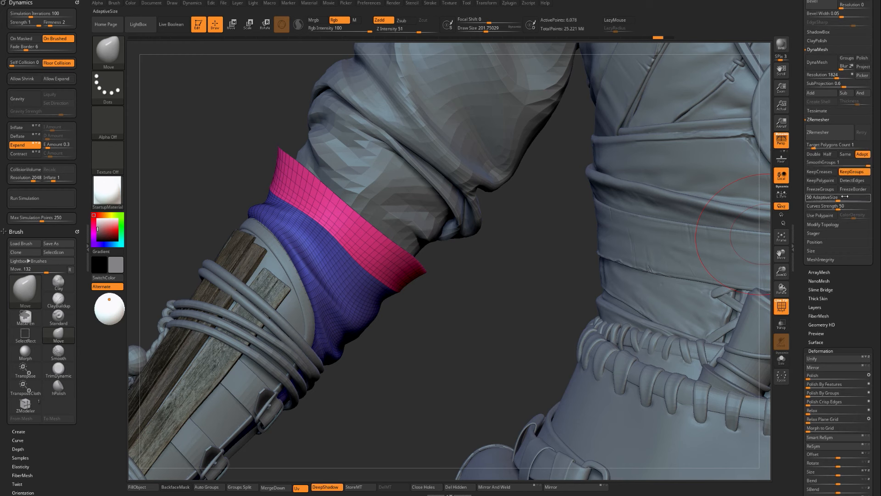
{"action": "left_click", "coordinate": [825, 137]}
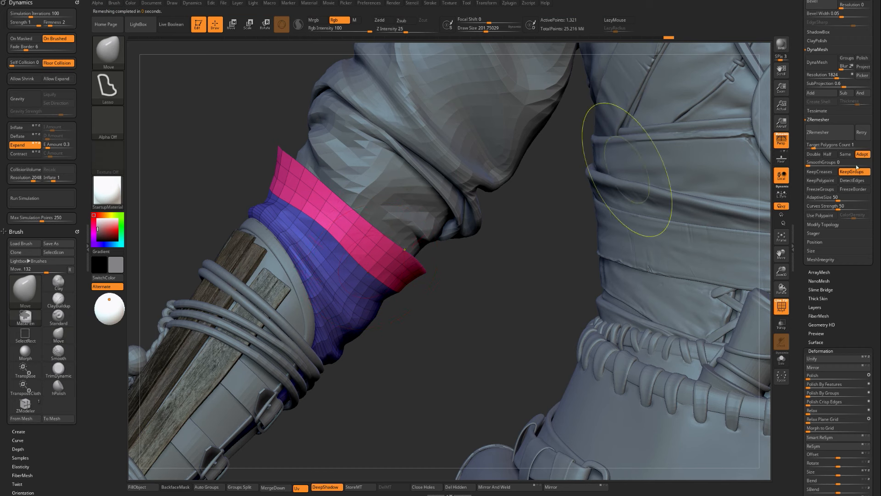
{"action": "key", "text": "ctrl+z"}
{"action": "left_click", "coordinate": [835, 145]}
{"action": "type", "text": "3"}
{"action": "left_click", "coordinate": [834, 134]}
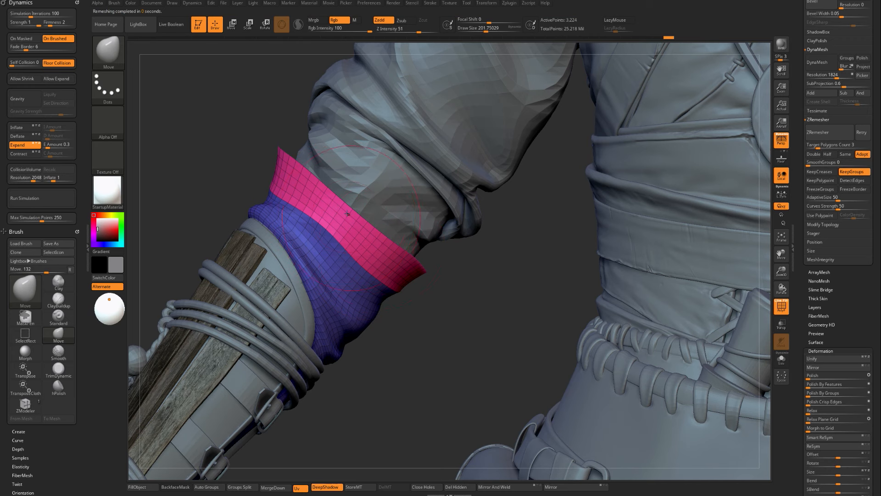
Mask the wrap's lower polygroup so only the upper rim stays free, switch to the Move brush, and store a morph target.
{"action": "left_click_drag", "start_coordinate": [430, 308], "coordinate": [441, 281]}
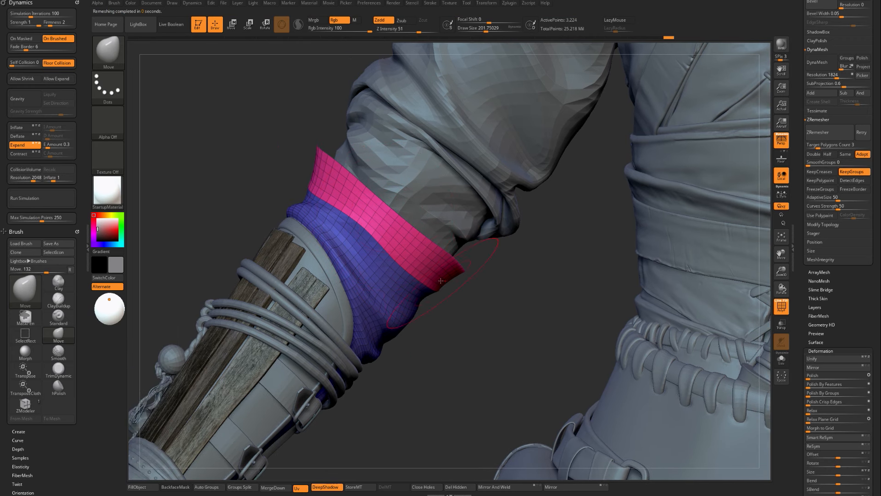
{"action": "left_click", "coordinate": [424, 256], "text": "ctrl+shift"}
{"action": "left_click", "coordinate": [425, 257], "text": "ctrl+shift"}
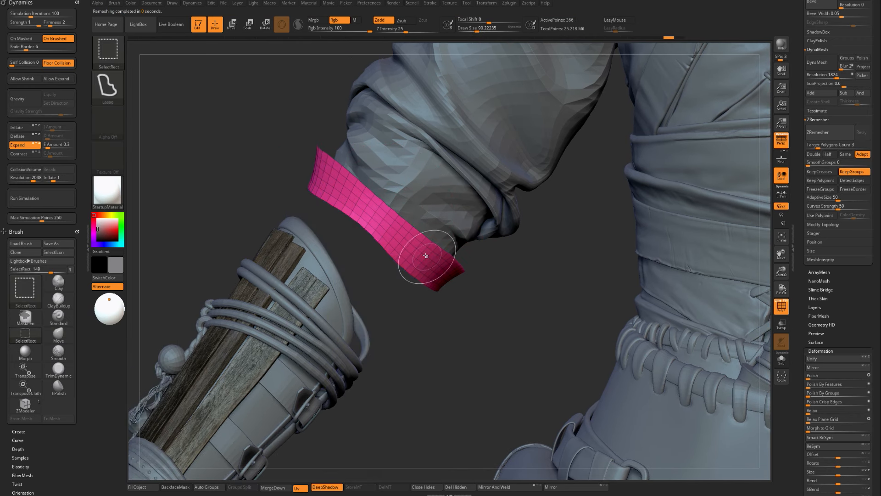
{"action": "left_click", "coordinate": [483, 305], "text": "ctrl"}
{"action": "left_click", "coordinate": [484, 304], "text": "ctrl+shift"}
{"action": "left_click", "coordinate": [483, 305], "text": "ctrl"}
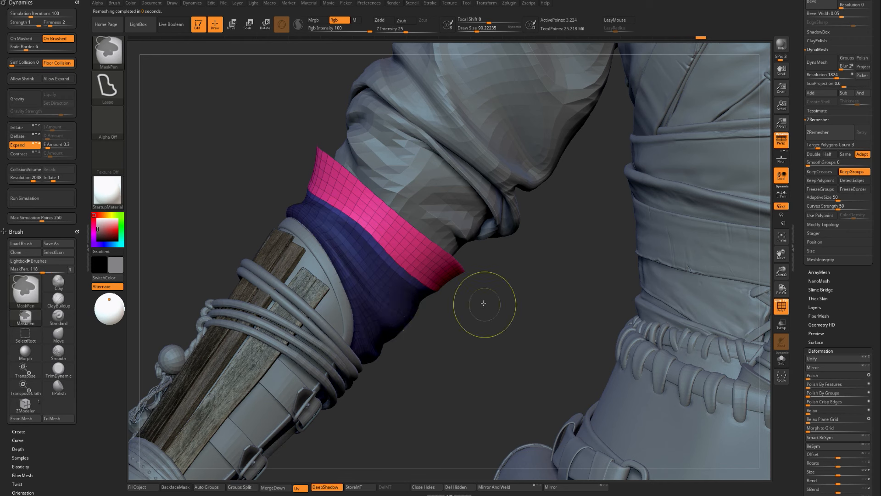
{"action": "key", "text": "b"}
{"action": "key", "text": "m"}
{"action": "key", "text": "v"}
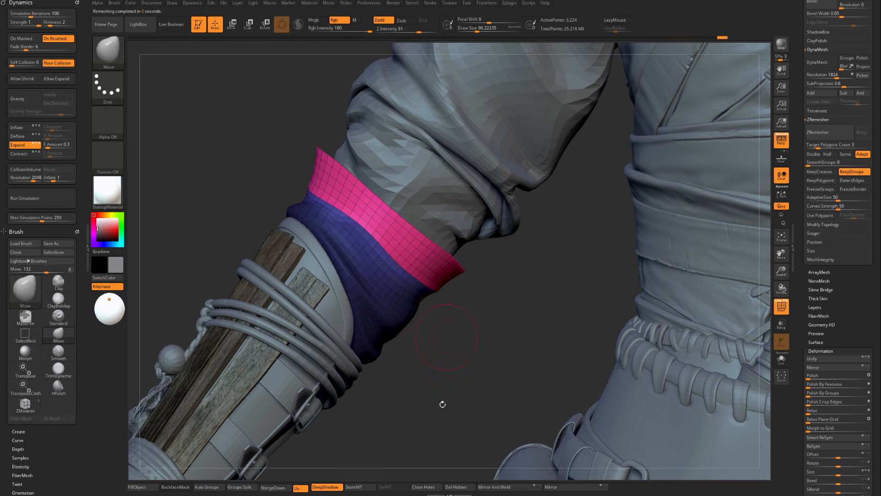
{"action": "left_click", "coordinate": [353, 487]}
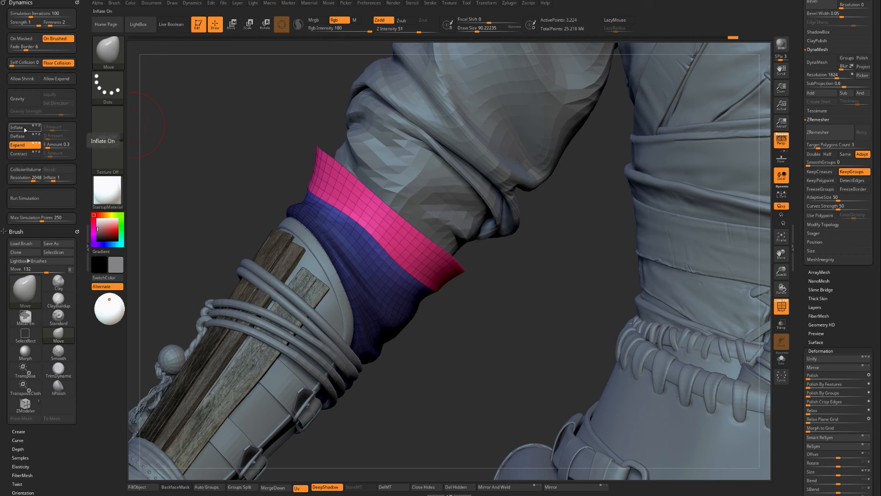
Try a cloth simulation on the wrap with Inflate enabled at 0.1, undo it, and disable Inflate.
{"action": "left_click", "coordinate": [25, 130]}
{"action": "left_click", "coordinate": [53, 127]}
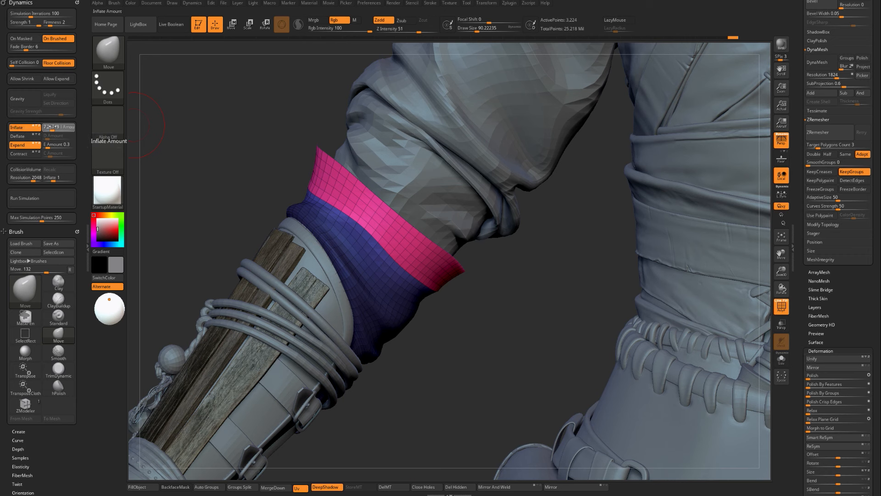
{"action": "key", "text": "Return"}
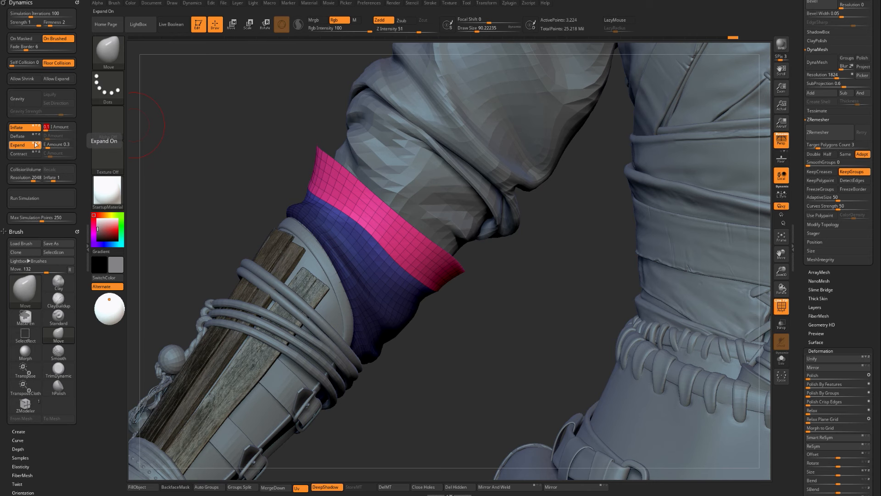
{"action": "left_click", "coordinate": [47, 196]}
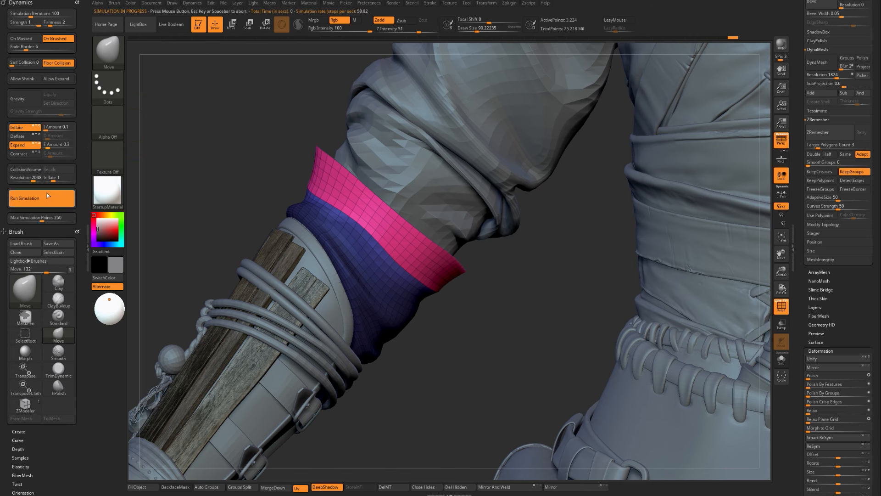
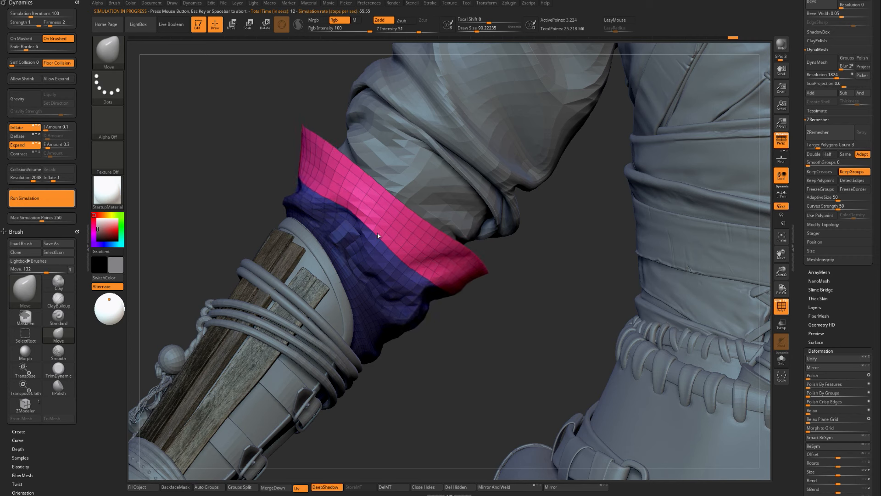
{"action": "left_click", "coordinate": [473, 338]}
{"action": "key", "text": "ctrl+z"}
{"action": "left_click", "coordinate": [17, 128]}
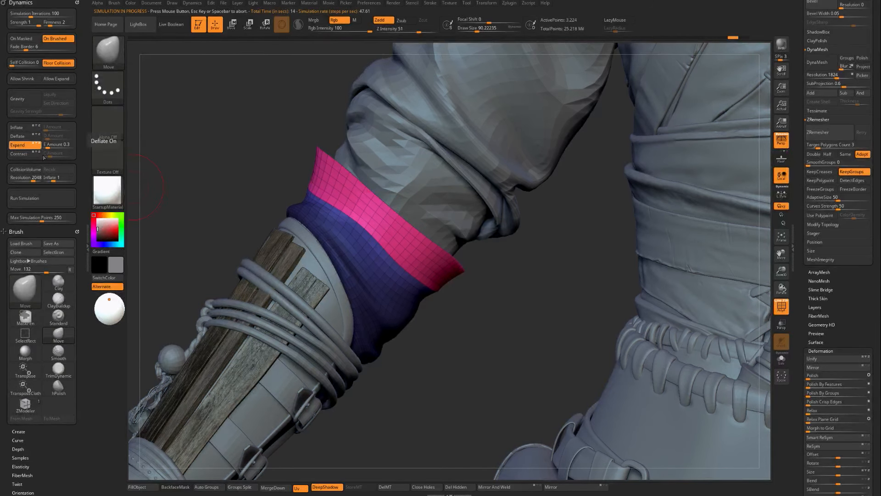
Run the cloth simulation on the wrap with only Expand at 0.3 and check the folds without the wireframe.
{"action": "left_click", "coordinate": [57, 198]}
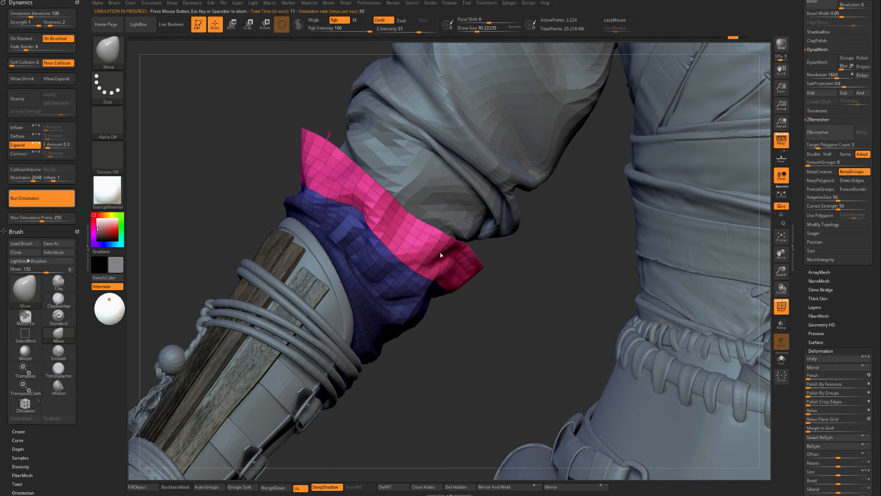
{"action": "key", "text": "shift+f"}
{"action": "mouse_move", "coordinate": [498, 311]}
{"action": "left_mouse_down"}
{"action": "mouse_move", "coordinate": [529, 327]}
{"action": "mouse_move", "coordinate": [423, 269]}
{"action": "left_mouse_up"}
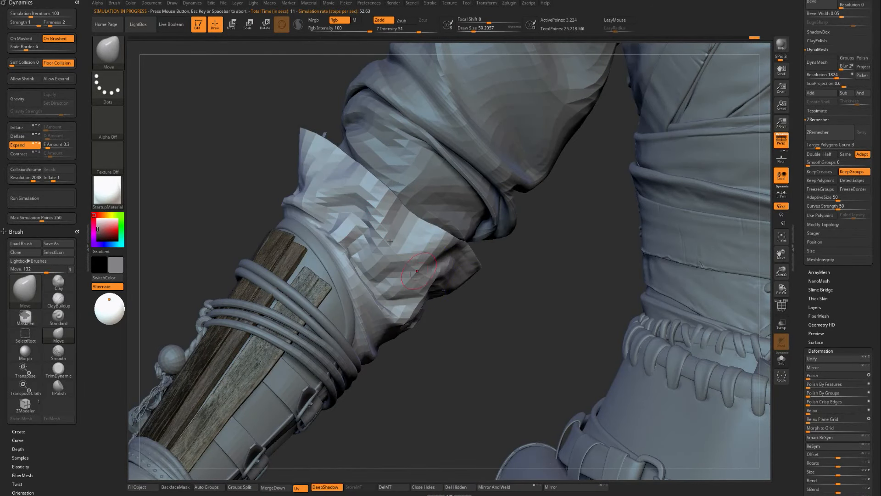
{"action": "key", "text": "s"}
{"action": "left_click", "coordinate": [367, 230]}
{"action": "key", "text": "shift+f"}
Isolate the polygon loops along the seam between the wrap's rim and lower part and give them their own polygroup.
{"action": "key", "text": "ctrl+shift"}
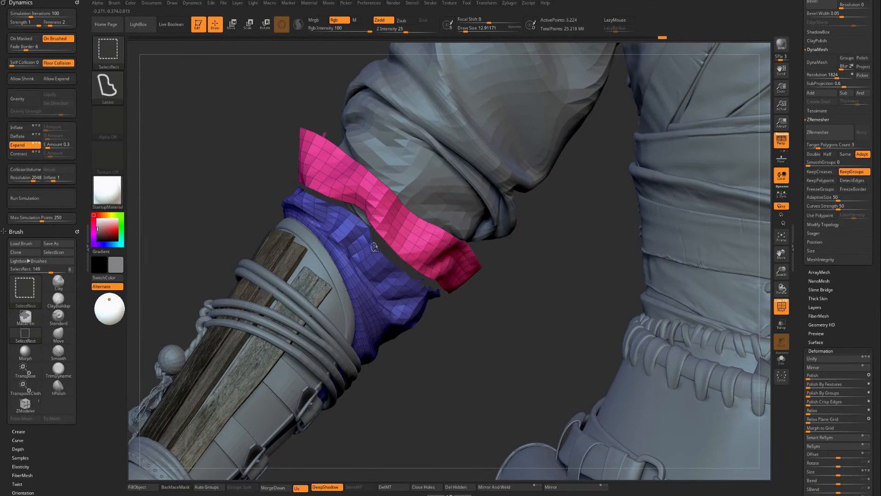
{"action": "left_click", "coordinate": [375, 247], "text": "ctrl+shift"}
{"action": "left_click", "coordinate": [374, 248], "text": "ctrl+shift"}
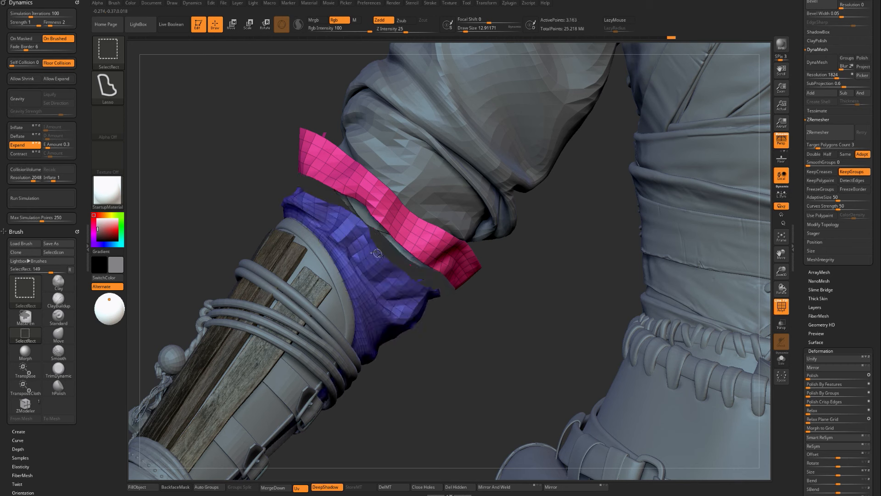
{"action": "left_click", "coordinate": [373, 249], "text": "ctrl+shift"}
{"action": "left_click", "coordinate": [371, 248], "text": "ctrl+shift"}
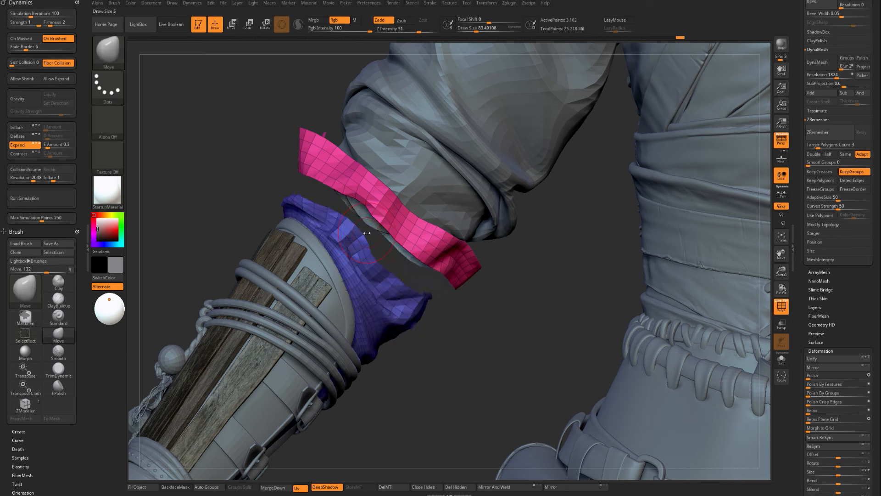
{"action": "left_click", "coordinate": [457, 333], "text": "ctrl+shift"}
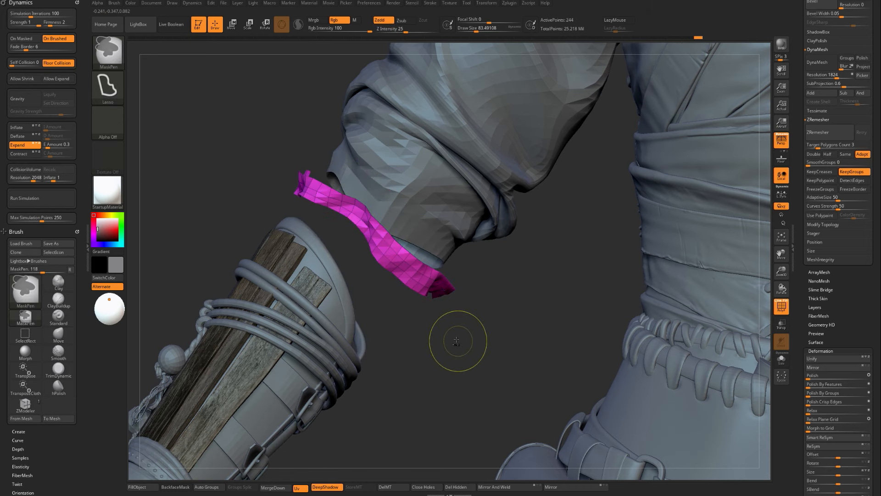
Unhide the full forearm sleeve, mask everything except a soft-edged band at the cuff, and replace the stored morph target.
{"action": "left_click", "coordinate": [457, 341], "text": "ctrl+shift"}
{"action": "key", "text": "shift+f"}
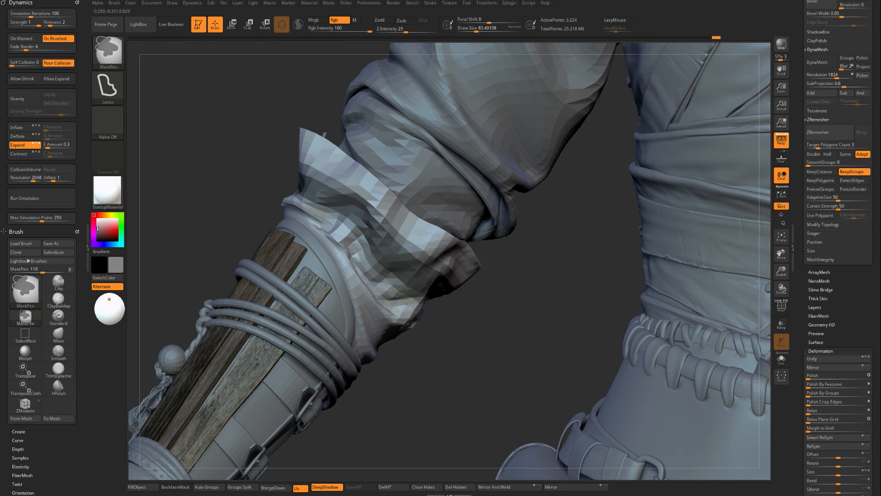
{"action": "left_click", "coordinate": [399, 298], "text": "ctrl"}
{"action": "key", "text": "ctrl+z"}
{"action": "left_click", "coordinate": [456, 335], "text": "ctrl"}
{"action": "left_click", "coordinate": [385, 302], "text": "ctrl"}
{"action": "left_click", "coordinate": [422, 318], "text": "ctrl"}
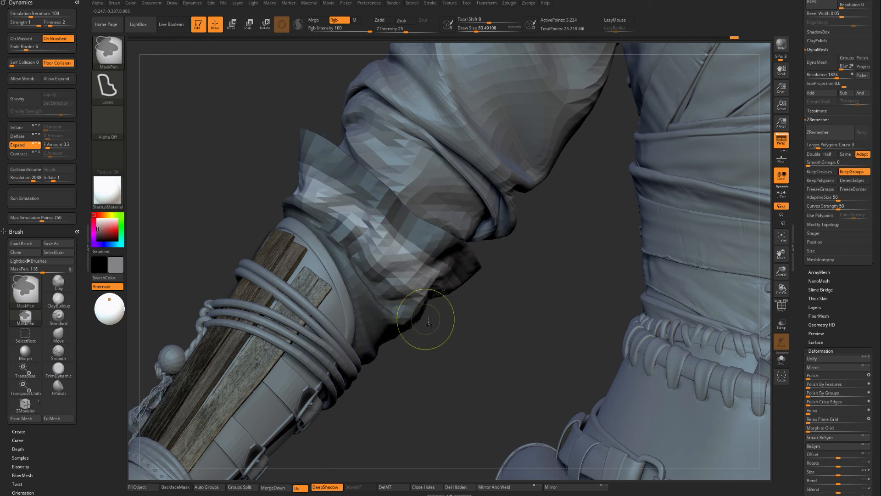
{"action": "left_click", "coordinate": [385, 487]}
{"action": "left_click", "coordinate": [369, 487]}
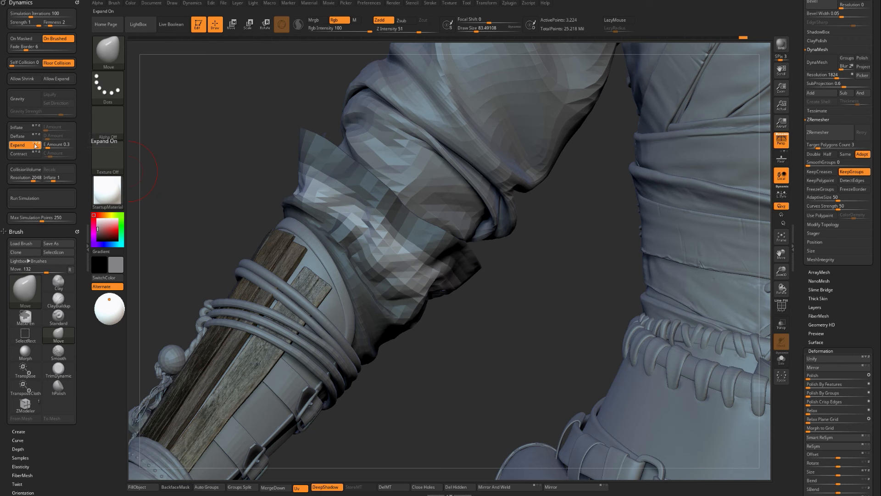
Switch the cloth dynamics from Expand to Deflate with amount 0.1 and Contract with amount 0.3.
{"action": "left_click", "coordinate": [27, 146]}
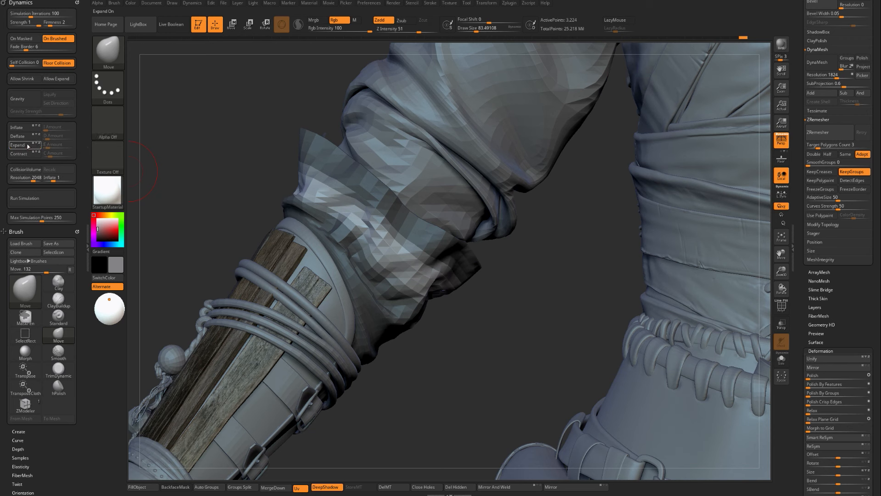
{"action": "left_click", "coordinate": [27, 138]}
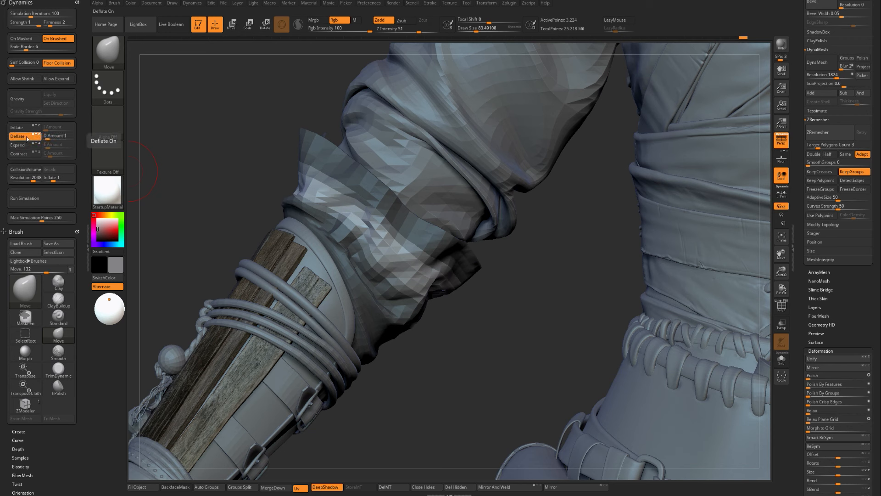
{"action": "left_click", "coordinate": [54, 135]}
{"action": "type", "text": "0.3"}
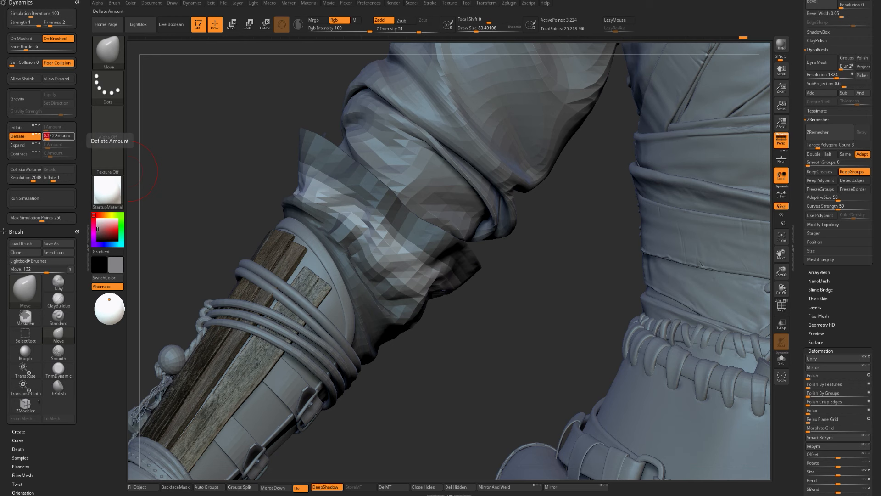
{"action": "key", "text": "Return"}
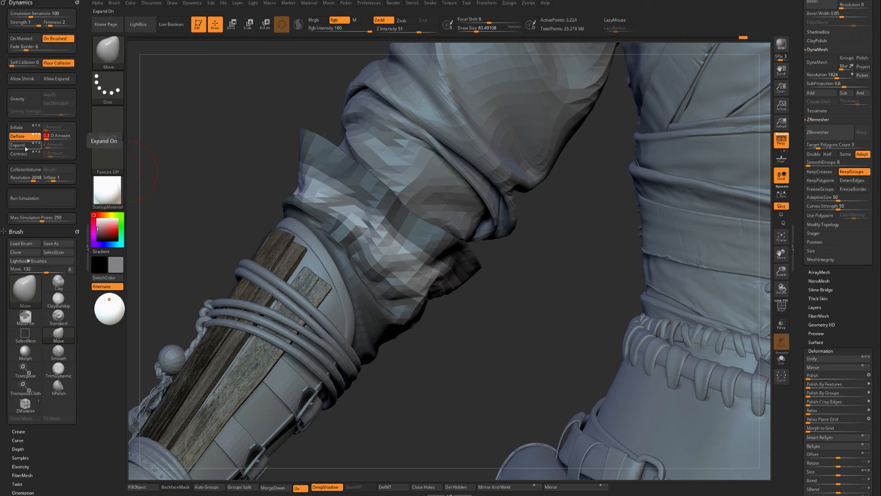
{"action": "left_click", "coordinate": [19, 153]}
{"action": "left_click", "coordinate": [56, 152]}
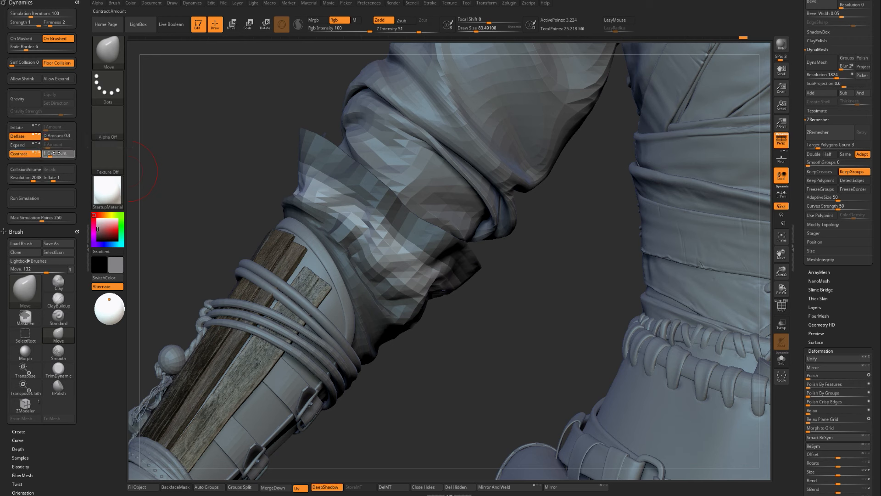
{"action": "type", "text": "0.3"}
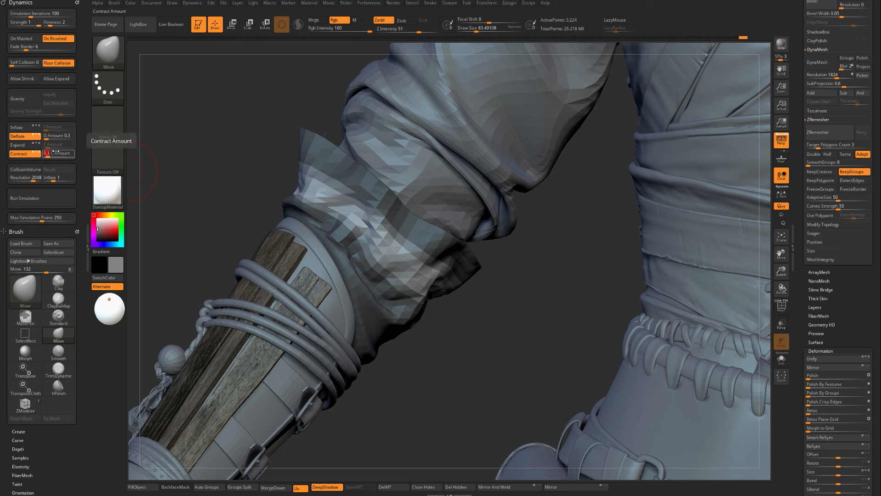
{"action": "left_click", "coordinate": [53, 135]}
{"action": "type", "text": "0.1"}
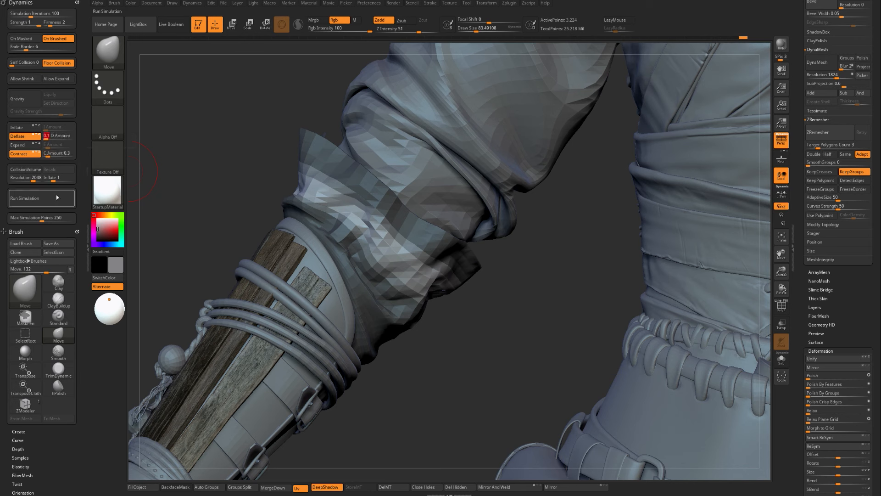
{"action": "key", "text": "Return"}
Run the cloth simulation on the unmasked cuff band and undo the result.
{"action": "left_click", "coordinate": [56, 195]}
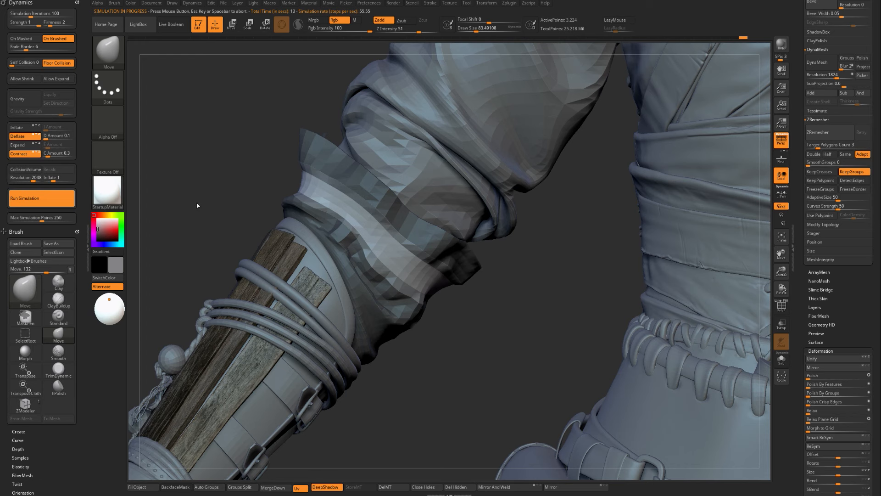
{"action": "key", "text": "shift+f"}
{"action": "key", "text": "shift+f"}
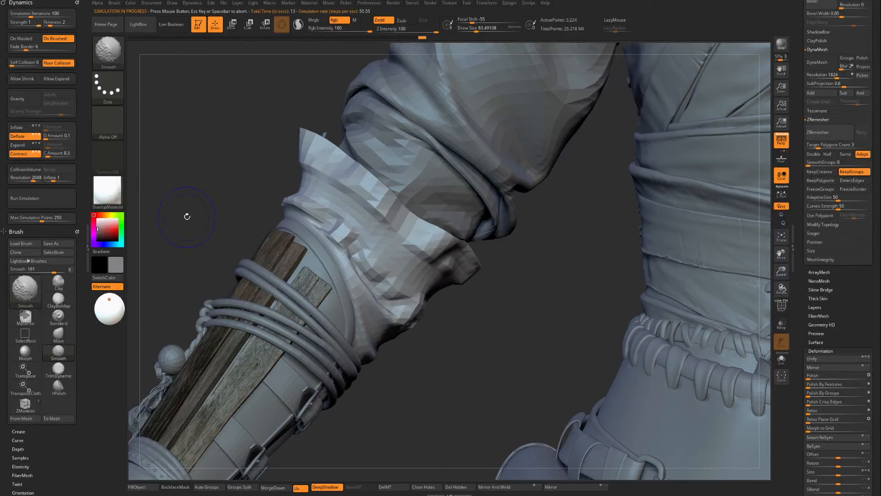
{"action": "key", "text": "ctrl"}
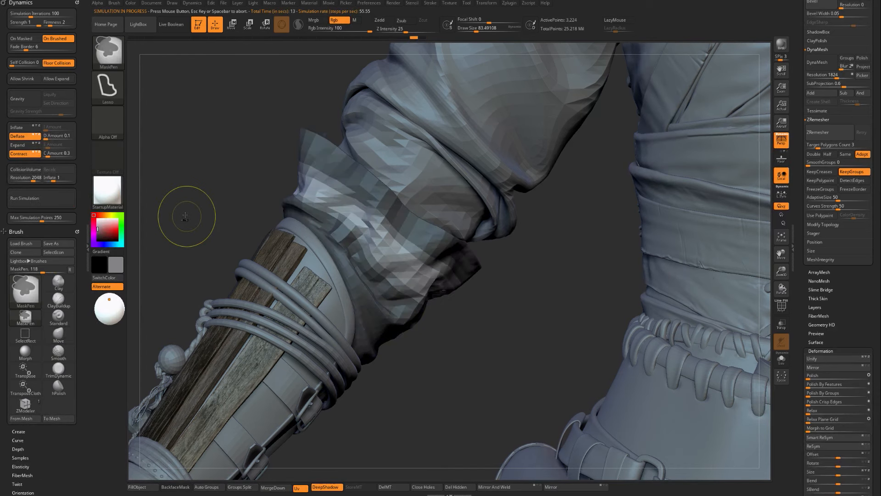
Unhide the Extract2_4 strap subtool that wraps around the forearm cuff.
{"action": "right_click_drag", "start_coordinate": [185, 228], "coordinate": [418, 285], "text": "ctrl"}
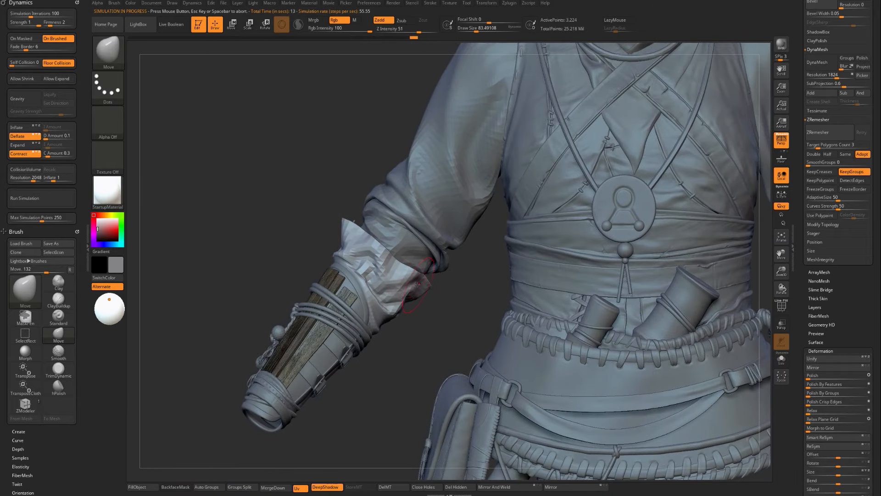
{"action": "right_click_drag", "start_coordinate": [514, 282], "coordinate": [533, 266], "text": "ctrl"}
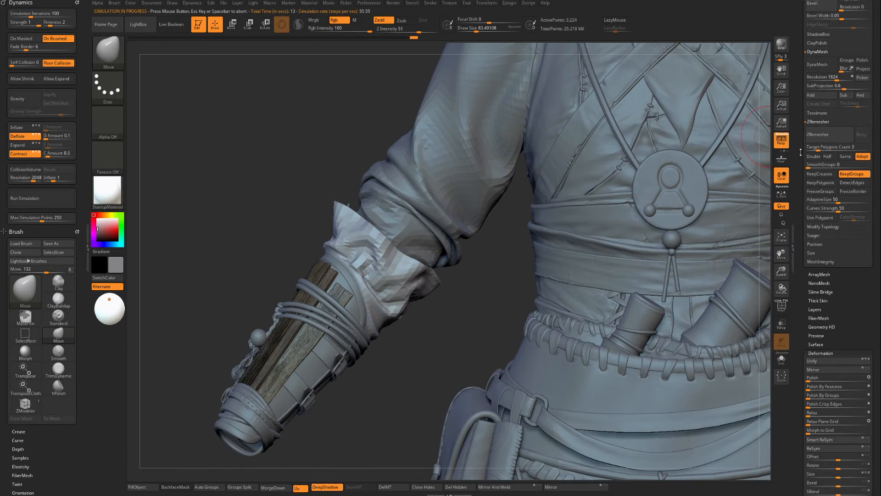
{"action": "scroll", "coordinate": [827, 230], "scroll_direction": "up", "scroll_amount": 10}
{"action": "scroll", "coordinate": [819, 251], "scroll_direction": "up", "scroll_amount": 2}
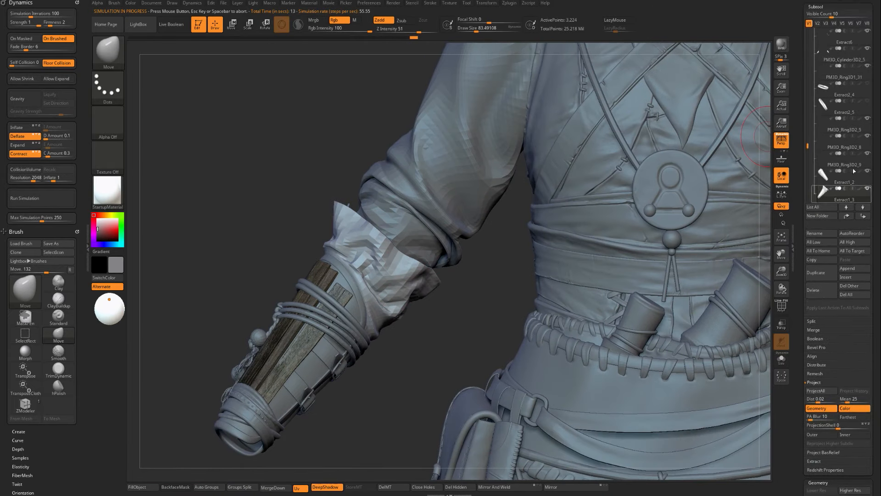
{"action": "left_click", "coordinate": [868, 84]}
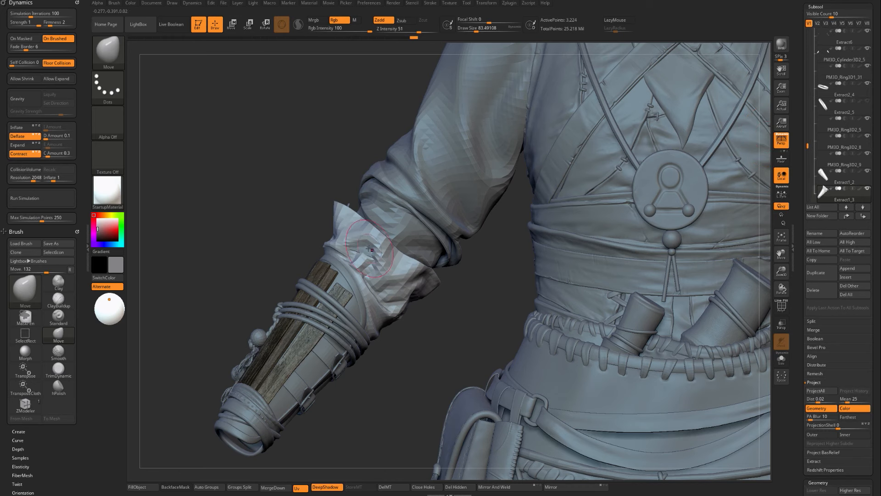
Pull the Extract2_4 strap outward around the cuff with Move brush strokes, adjusting the draw size between strokes.
{"action": "right_click_drag", "start_coordinate": [444, 338], "coordinate": [404, 287], "text": "ctrl"}
{"action": "key", "text": "s"}
{"action": "mouse_move", "coordinate": [395, 281]}
{"action": "left_mouse_down"}
{"action": "mouse_move", "coordinate": [424, 273]}
{"action": "mouse_move", "coordinate": [353, 269]}
{"action": "mouse_move", "coordinate": [321, 240]}
{"action": "mouse_move", "coordinate": [413, 291]}
{"action": "left_mouse_up"}
{"action": "key", "text": "s"}
{"action": "key", "text": "s"}
{"action": "key", "text": "s"}
{"action": "mouse_move", "coordinate": [376, 266]}
{"action": "left_mouse_down"}
{"action": "mouse_move", "coordinate": [413, 294]}
{"action": "mouse_move", "coordinate": [452, 293]}
{"action": "mouse_move", "coordinate": [382, 280]}
{"action": "mouse_move", "coordinate": [379, 288]}
{"action": "left_mouse_up"}
{"action": "key", "text": "s"}
{"action": "left_click_drag", "start_coordinate": [449, 317], "coordinate": [442, 317]}
{"action": "left_click_drag", "start_coordinate": [459, 330], "coordinate": [422, 344]}
{"action": "left_click_drag", "start_coordinate": [467, 311], "coordinate": [416, 303]}
{"action": "mouse_move", "coordinate": [275, 257]}
{"action": "left_mouse_down"}
{"action": "mouse_move", "coordinate": [225, 258]}
{"action": "mouse_move", "coordinate": [387, 283]}
{"action": "left_mouse_up"}
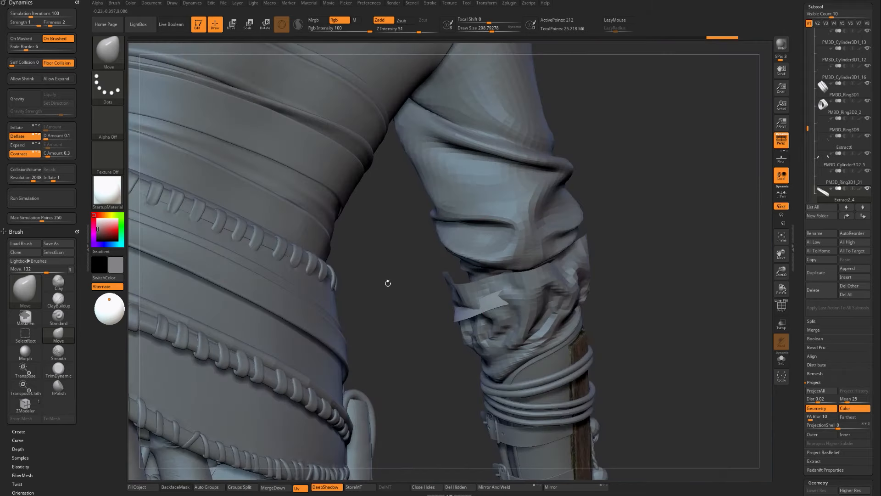
Reshape the strap across the outer front of the cuff with the Move brush, using a draw size up to about 305.
{"action": "key", "text": "s"}
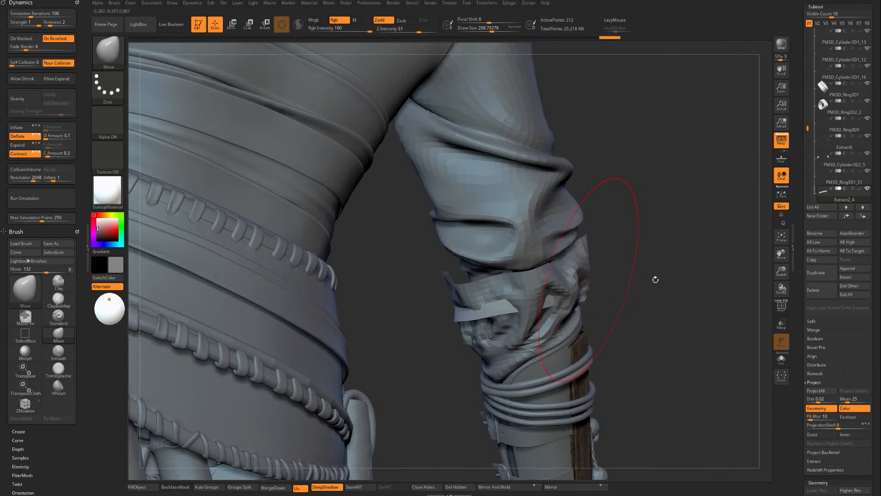
{"action": "mouse_move", "coordinate": [655, 279]}
{"action": "left_mouse_down"}
{"action": "mouse_move", "coordinate": [399, 281]}
{"action": "mouse_move", "coordinate": [288, 305]}
{"action": "mouse_move", "coordinate": [156, 283]}
{"action": "left_mouse_up"}
{"action": "key", "text": "s"}
{"action": "left_click_drag", "start_coordinate": [535, 301], "coordinate": [522, 300]}
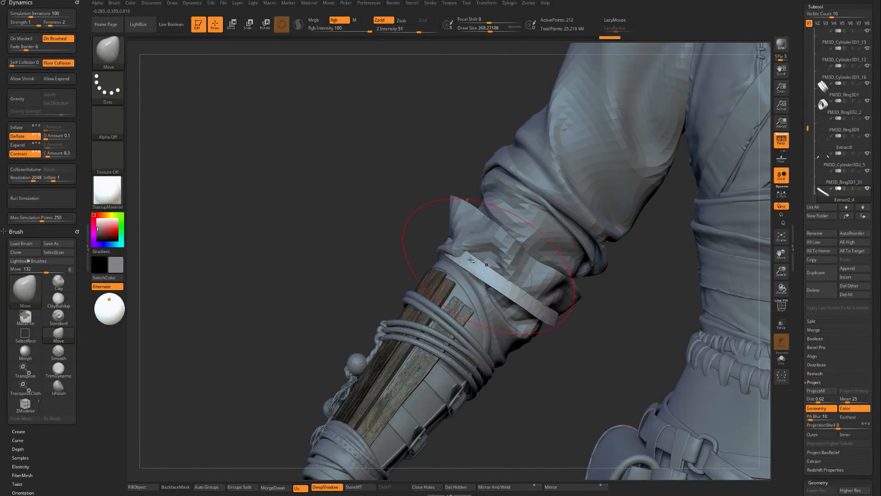
{"action": "key", "text": "s"}
{"action": "left_click_drag", "start_coordinate": [458, 250], "coordinate": [454, 235]}
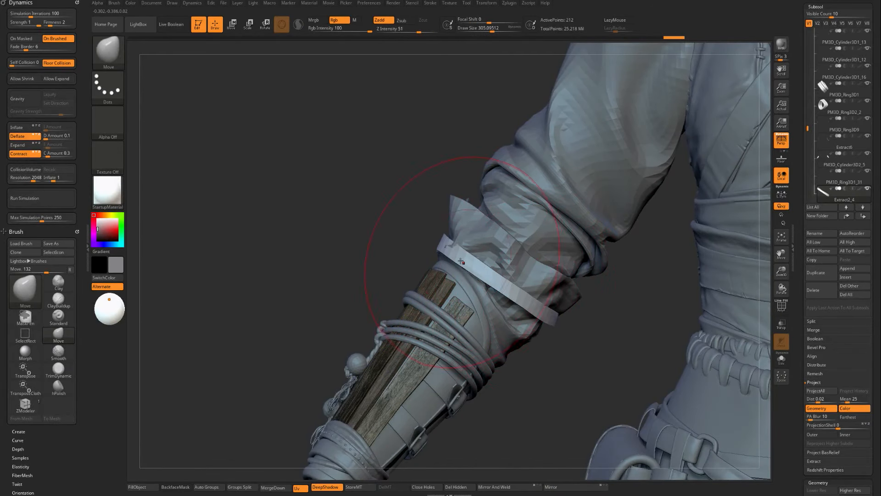
Fit the strap around the side and back of the cuff with the Move brush, reducing the draw size to about 251.
{"action": "left_click_drag", "start_coordinate": [558, 342], "coordinate": [633, 349]}
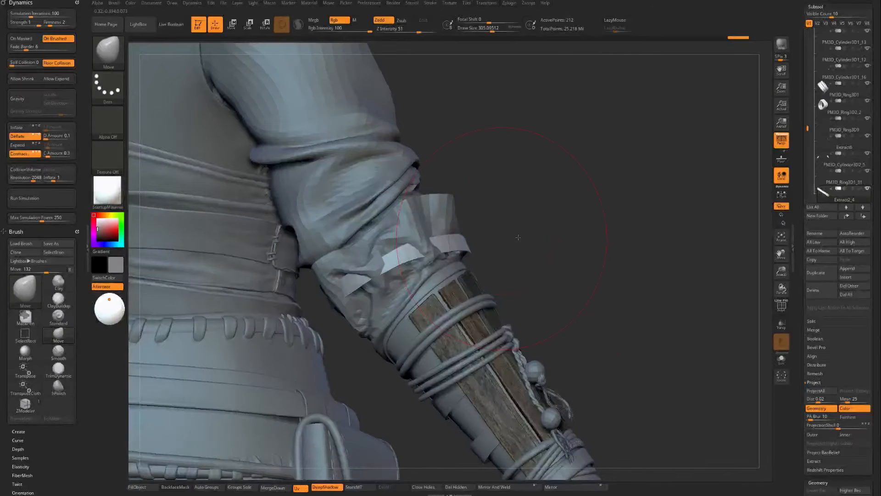
{"action": "left_click_drag", "start_coordinate": [570, 268], "coordinate": [608, 271]}
{"action": "left_click_drag", "start_coordinate": [345, 279], "coordinate": [374, 272]}
{"action": "key", "text": "bracketleft"}
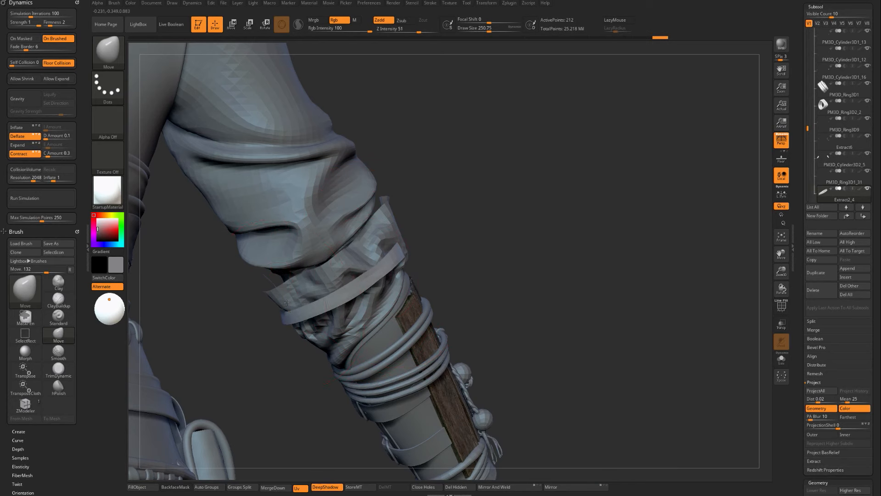
{"action": "left_click_drag", "start_coordinate": [514, 280], "coordinate": [413, 260]}
{"action": "left_click_drag", "start_coordinate": [205, 250], "coordinate": [297, 254]}
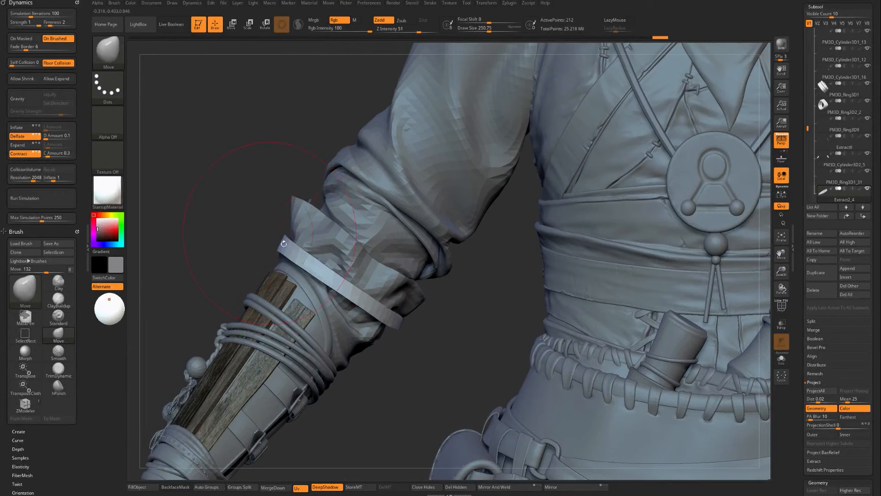
Select the Extract1_3 sleeve and mask a narrow line across the cuff along the strap.
{"action": "left_click", "coordinate": [344, 262], "text": "alt"}
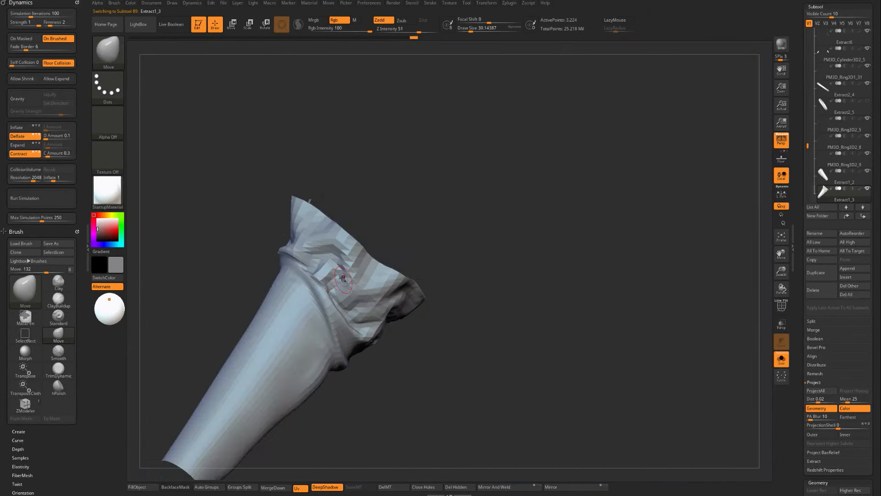
{"action": "key", "text": "ctrl"}
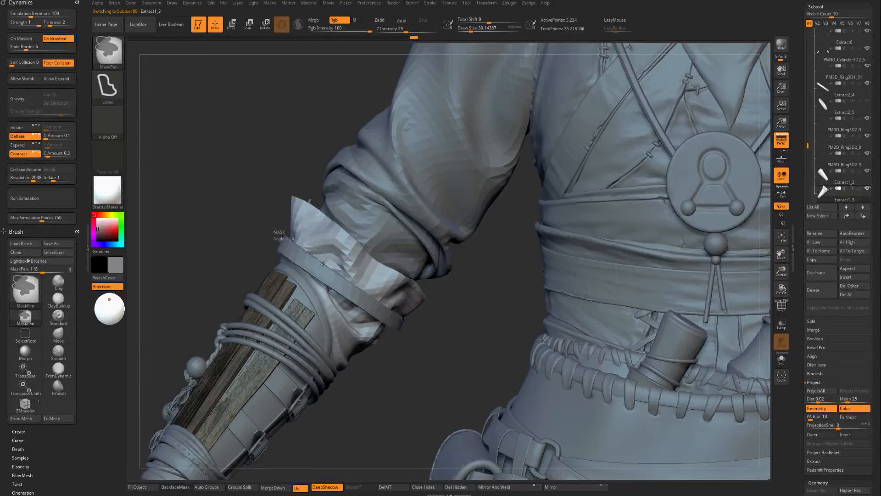
{"action": "left_click_drag", "start_coordinate": [409, 325], "coordinate": [399, 328], "text": "ctrl"}
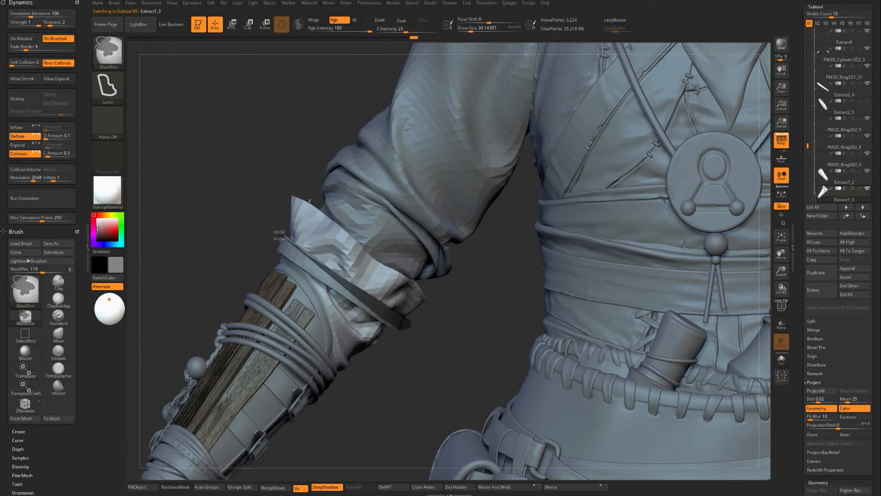
{"action": "left_click_drag", "start_coordinate": [278, 251], "coordinate": [258, 250], "text": "ctrl"}
{"action": "key", "text": "s"}
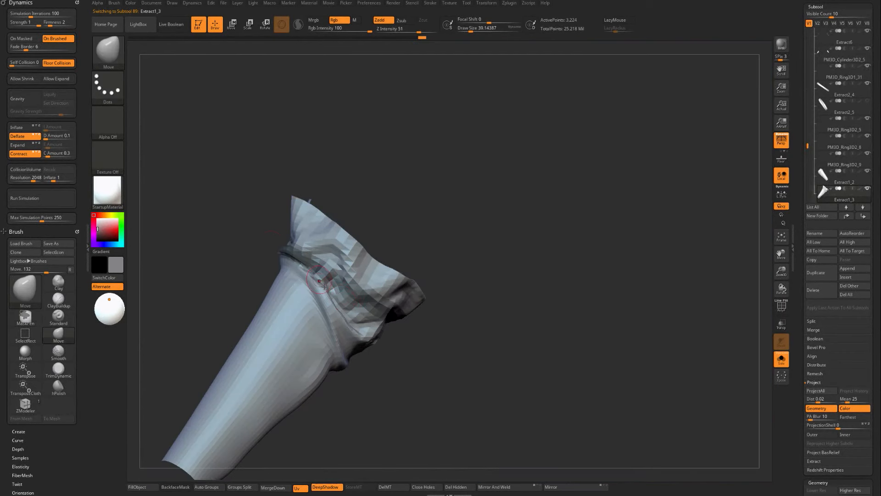
Extend the mask along the isolated sleeve's cuff crease and invert it to leave only that narrow band unmasked.
{"action": "key", "text": "ctrl"}
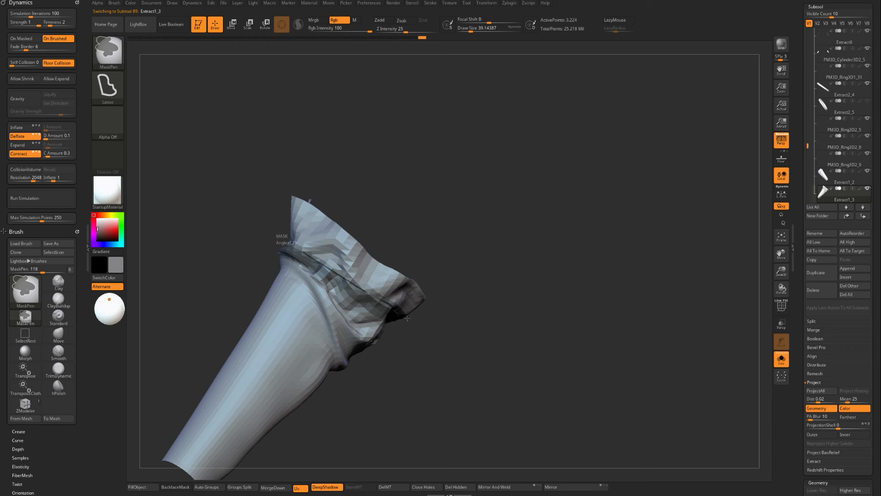
{"action": "left_click_drag", "start_coordinate": [407, 318], "coordinate": [338, 294], "text": "ctrl"}
{"action": "mouse_move", "coordinate": [281, 256]}
{"action": "left_mouse_down", "text": "ctrl"}
{"action": "mouse_move", "coordinate": [274, 249]}
{"action": "mouse_move", "coordinate": [385, 268]}
{"action": "mouse_move", "coordinate": [242, 275]}
{"action": "mouse_move", "coordinate": [236, 265]}
{"action": "left_mouse_up", "text": "ctrl"}
{"action": "left_click", "coordinate": [240, 272], "text": "ctrl"}
Align the transform gizmo with the cuff band and choose the TransposeCloth brush.
{"action": "key", "text": "w"}
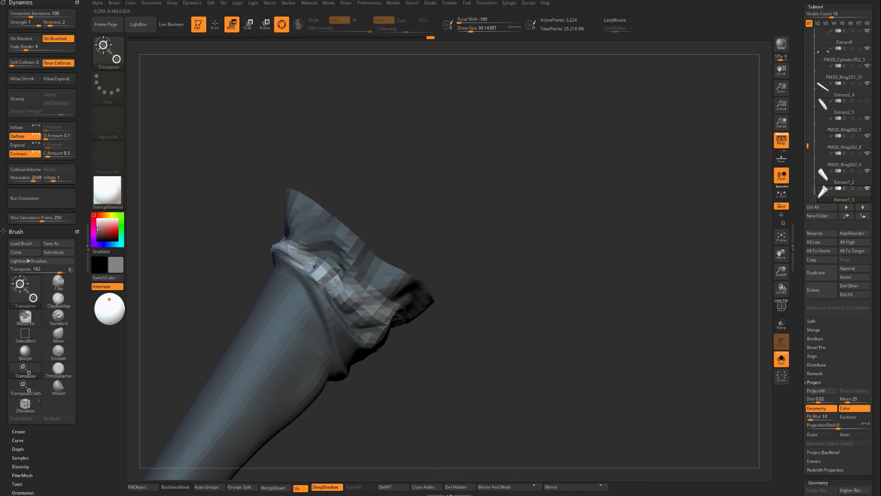
{"action": "key", "text": "y"}
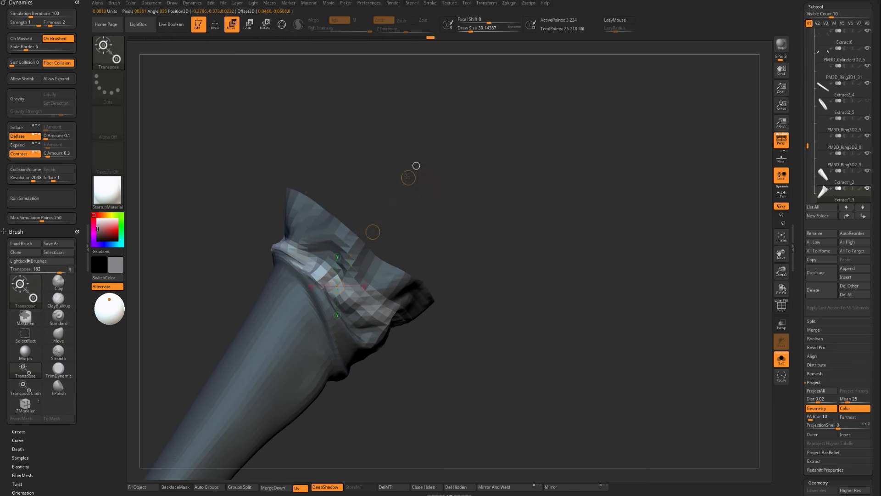
{"action": "key", "text": "y"}
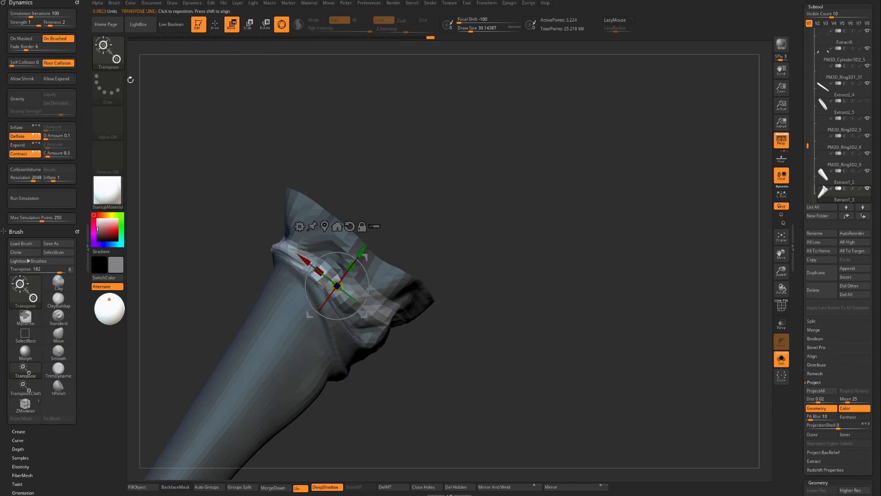
{"action": "key", "text": "b"}
{"action": "left_click", "coordinate": [570, 253]}
Turn off Contract and Deflate and scale the unmasked cuff band by about 0.778 with TransposeCloth.
{"action": "left_click", "coordinate": [18, 153]}
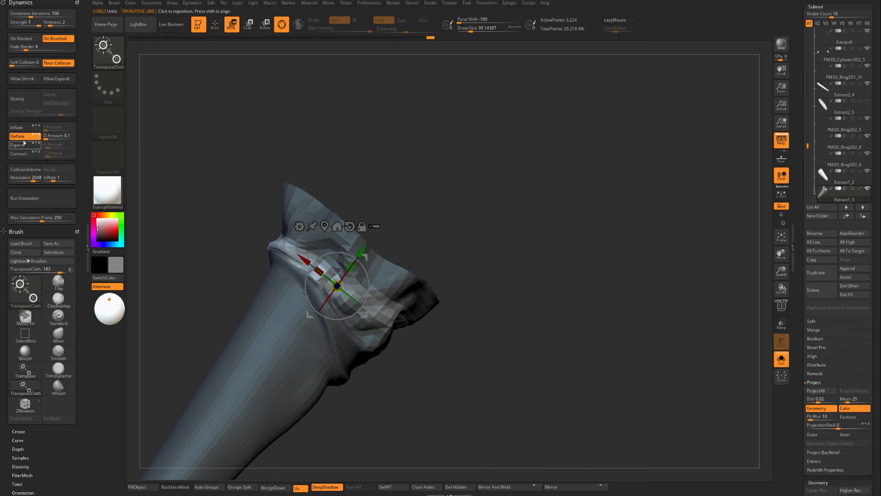
{"action": "left_click", "coordinate": [17, 136]}
{"action": "left_click_drag", "start_coordinate": [340, 281], "coordinate": [317, 271]}
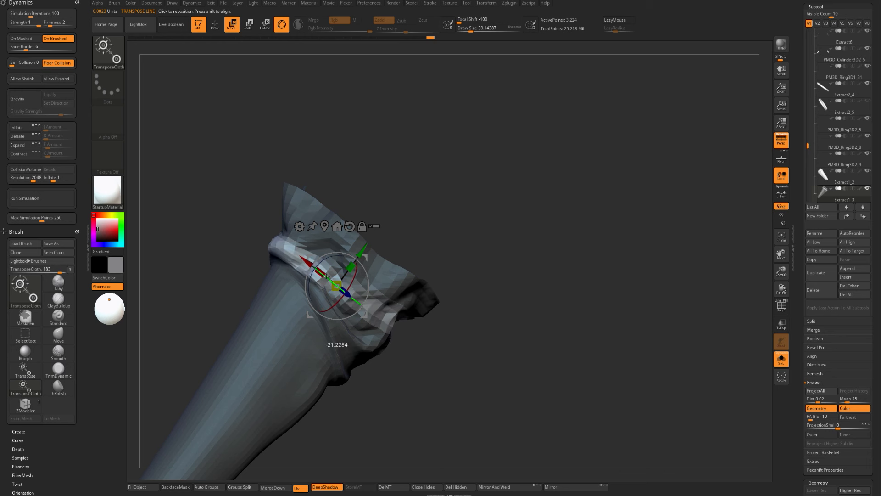
{"action": "left_click_drag", "start_coordinate": [319, 270], "coordinate": [323, 273]}
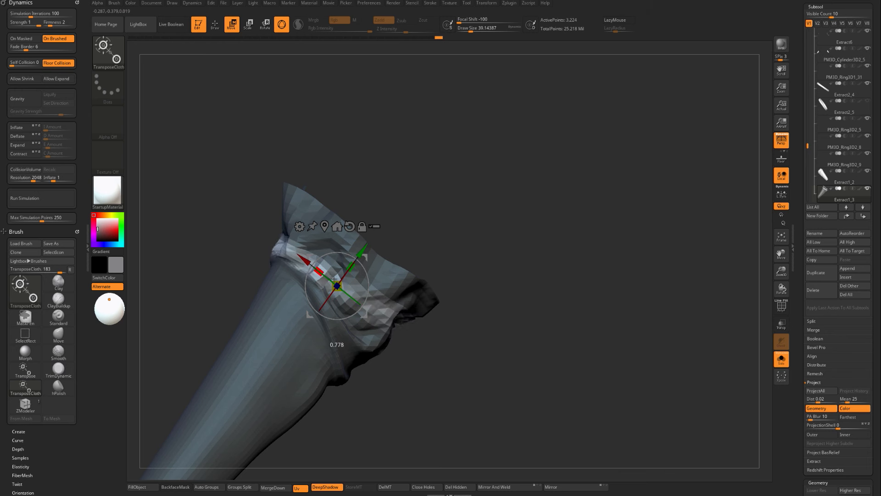
Center the transform gizmo on the unmasked cuff band of the sleeve.
{"action": "left_click_drag", "start_coordinate": [462, 300], "coordinate": [541, 305]}
{"action": "left_click_drag", "start_coordinate": [355, 291], "coordinate": [345, 289]}
{"action": "left_click", "coordinate": [337, 286]}
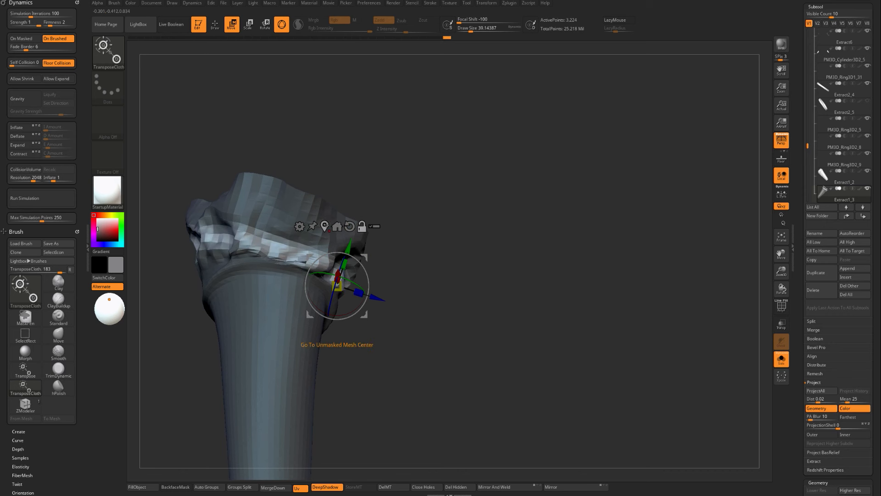
{"action": "left_click", "coordinate": [325, 227], "text": "alt"}
Try scaling the unmasked cuff band by about 0.945 with On Brushed simulation, and undo it.
{"action": "mouse_move", "coordinate": [273, 262]}
{"action": "left_mouse_down"}
{"action": "mouse_move", "coordinate": [270, 273]}
{"action": "mouse_move", "coordinate": [276, 252]}
{"action": "left_mouse_up"}
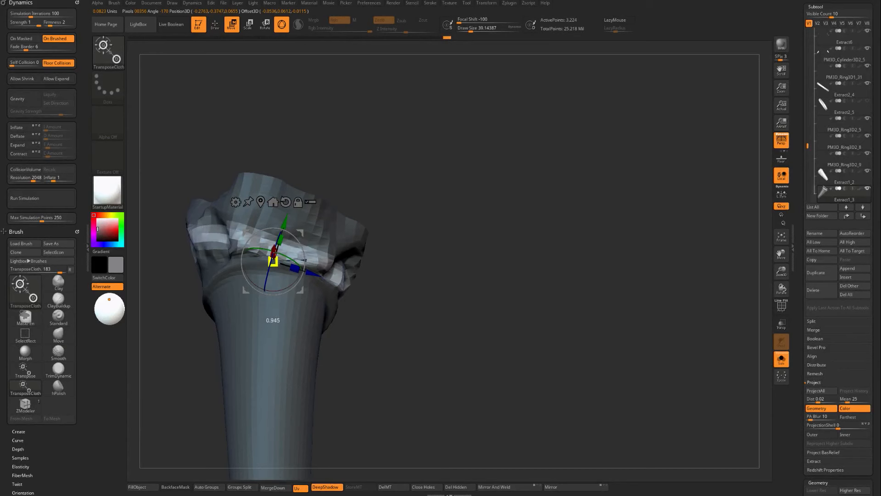
{"action": "left_click_drag", "start_coordinate": [428, 281], "coordinate": [423, 294]}
{"action": "key", "text": "ctrl+z"}
Switch the cloth simulation to On Masked, scale the unmasked cuff band by about 0.8649 and nudge it into place.
{"action": "left_click", "coordinate": [25, 39]}
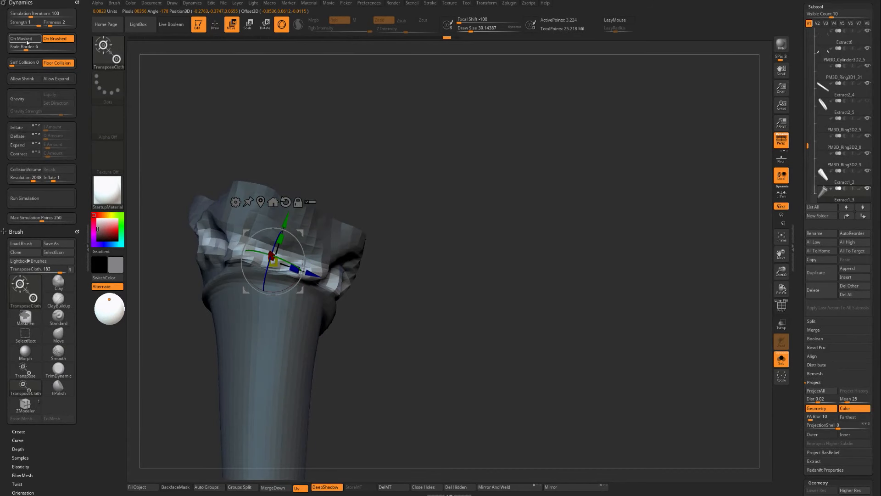
{"action": "left_click_drag", "start_coordinate": [274, 263], "coordinate": [288, 267]}
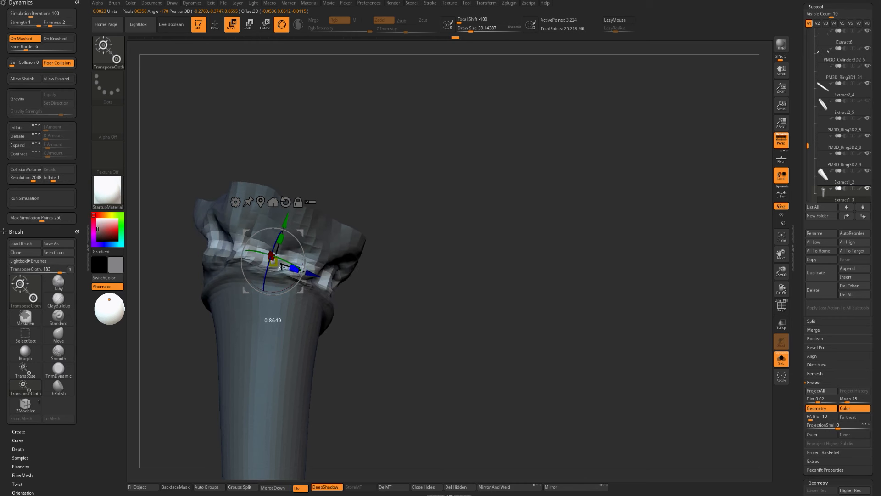
{"action": "left_click_drag", "start_coordinate": [440, 271], "coordinate": [380, 285]}
{"action": "left_click_drag", "start_coordinate": [256, 249], "coordinate": [263, 254]}
{"action": "left_click_drag", "start_coordinate": [432, 316], "coordinate": [458, 303], "text": "alt"}
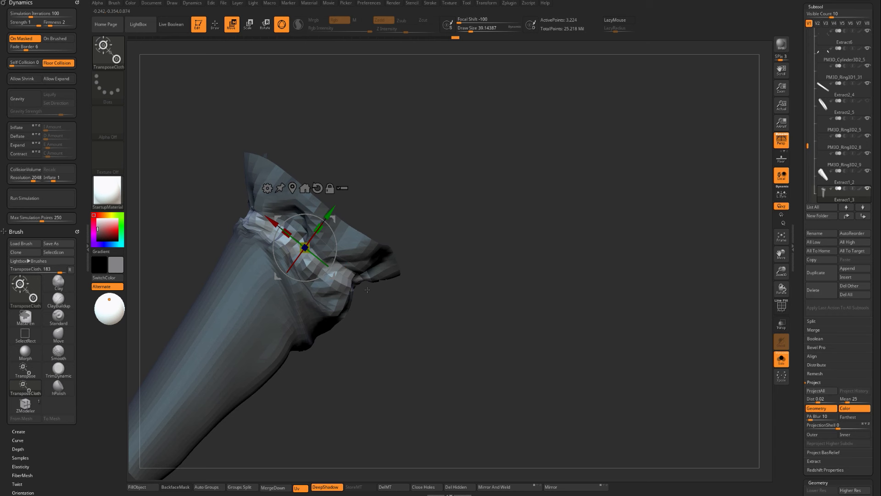
{"action": "left_click_drag", "start_coordinate": [287, 231], "coordinate": [289, 233]}
Clear the sleeve's mask, return to the Move brush and show the whole character again.
{"action": "scroll", "coordinate": [800, 321], "scroll_direction": "down", "scroll_amount": 10}
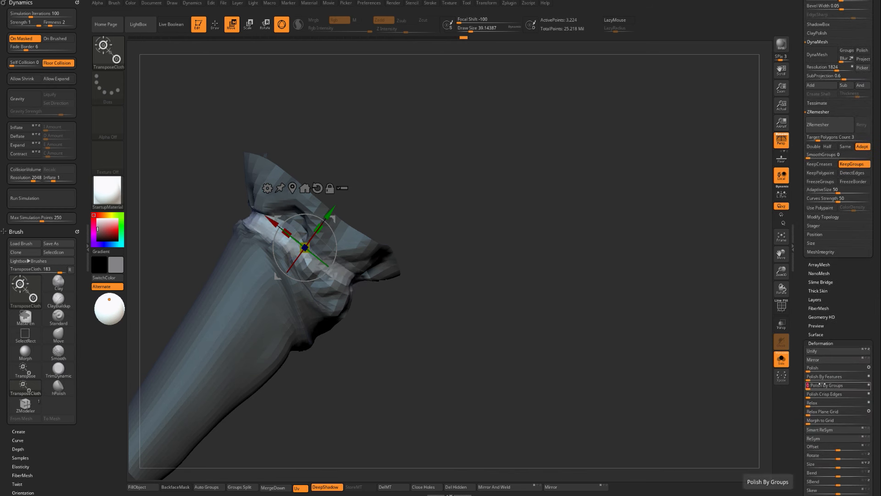
{"action": "left_click_drag", "start_coordinate": [468, 378], "coordinate": [486, 405], "text": "ctrl"}
{"action": "key", "text": "q"}
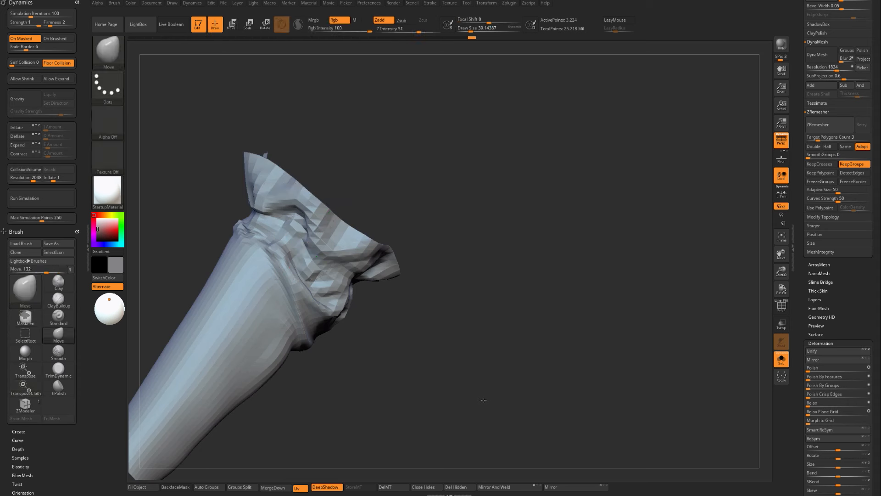
{"action": "key", "text": "alt+s"}
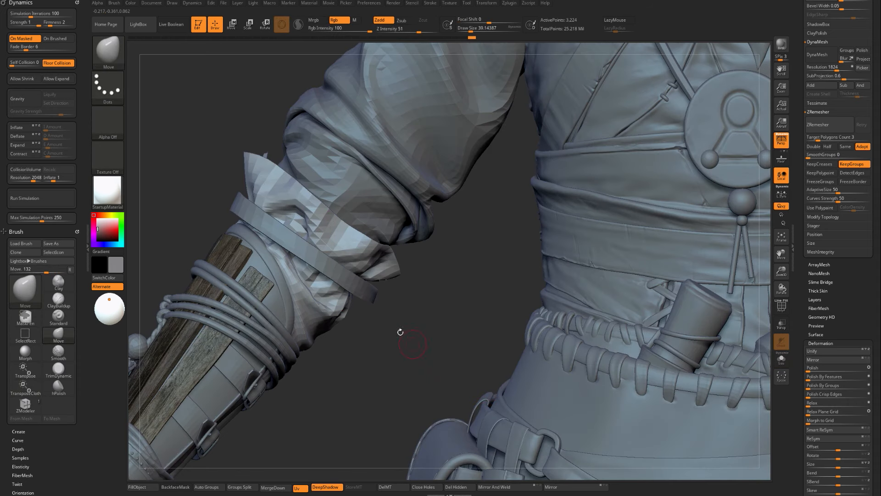
Select the Extract2_4 strap and pull both of its ends inward against the cinched cuff with the Move brush.
{"action": "left_click", "coordinate": [358, 293], "text": "alt"}
{"action": "key", "text": "w"}
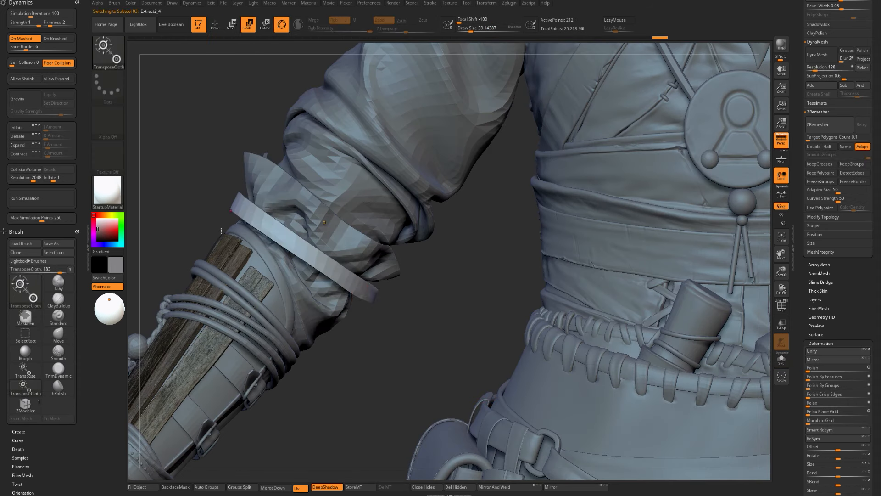
{"action": "key", "text": "q"}
{"action": "key", "text": "s"}
{"action": "left_click_drag", "start_coordinate": [213, 210], "coordinate": [251, 215]}
{"action": "key", "text": "s"}
{"action": "left_click", "coordinate": [241, 209]}
{"action": "left_click_drag", "start_coordinate": [374, 304], "coordinate": [359, 295]}
Refine the strap's front curve and ends along the cuff crease, varying the Move brush size between about 217 and 344.
{"action": "key", "text": "s"}
{"action": "left_click", "coordinate": [298, 258]}
{"action": "mouse_move", "coordinate": [287, 239]}
{"action": "left_mouse_down"}
{"action": "mouse_move", "coordinate": [265, 235]}
{"action": "mouse_move", "coordinate": [286, 242]}
{"action": "left_mouse_up"}
{"action": "key", "text": "s"}
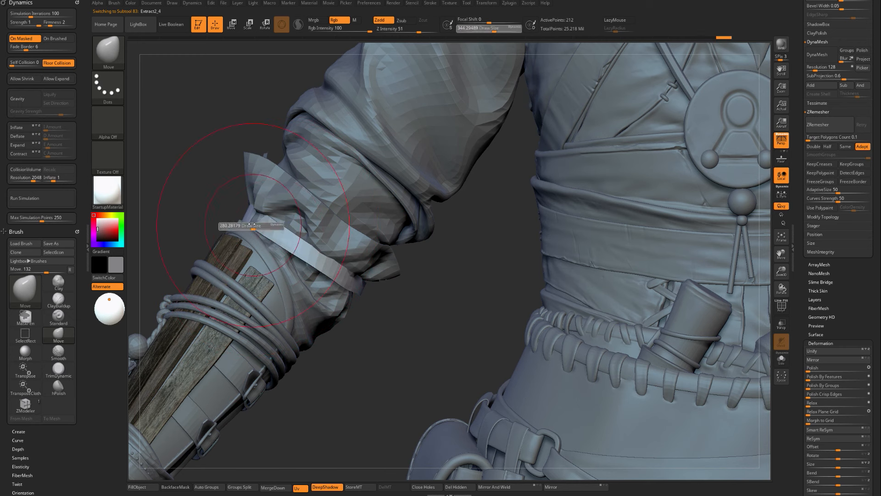
{"action": "left_click", "coordinate": [249, 228]}
{"action": "left_click_drag", "start_coordinate": [240, 206], "coordinate": [247, 211]}
{"action": "key", "text": "s"}
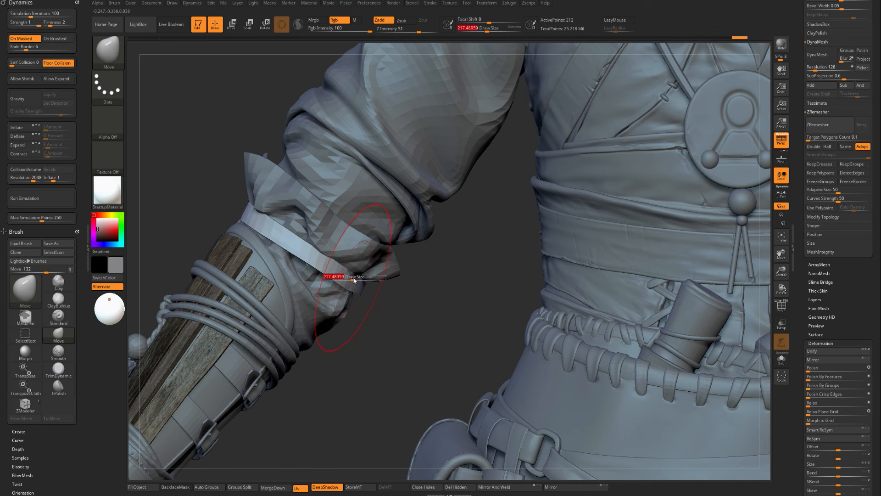
{"action": "left_click", "coordinate": [354, 279]}
{"action": "left_click_drag", "start_coordinate": [358, 276], "coordinate": [313, 261]}
{"action": "key", "text": "s"}
{"action": "left_click", "coordinate": [339, 275]}
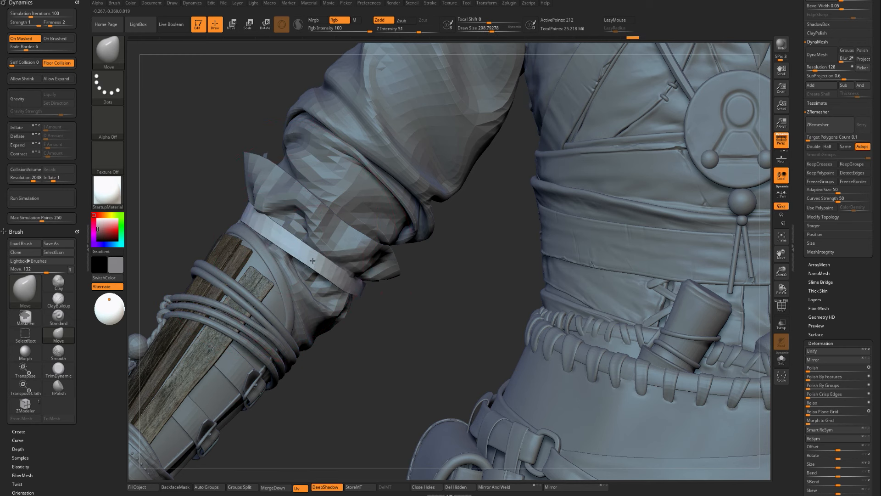
Push the strap against the cuff on the back of the forearm with the Move brush.
{"action": "left_click_drag", "start_coordinate": [395, 320], "coordinate": [601, 312]}
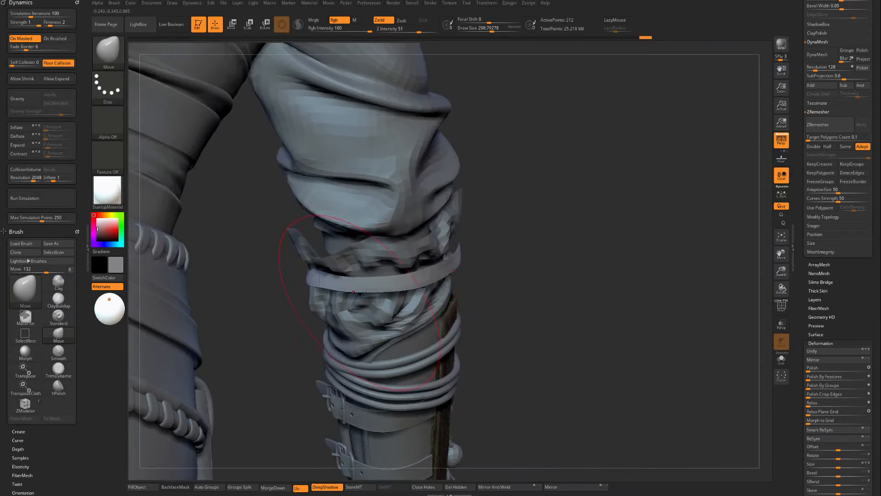
{"action": "key", "text": "s"}
{"action": "left_click", "coordinate": [417, 284]}
{"action": "key", "text": "s"}
{"action": "left_click", "coordinate": [457, 254]}
{"action": "mouse_move", "coordinate": [457, 254]}
{"action": "left_mouse_down"}
{"action": "mouse_move", "coordinate": [311, 301]}
{"action": "mouse_move", "coordinate": [322, 299]}
{"action": "left_mouse_up"}
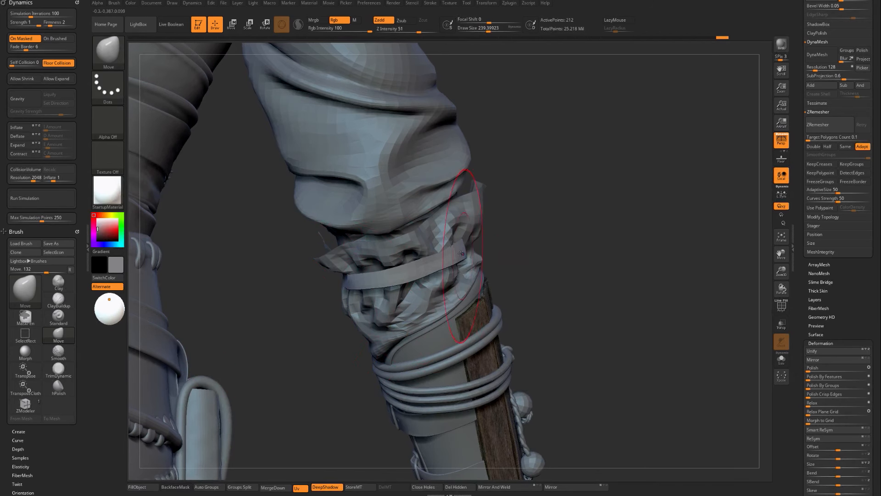
Adjust the strap's fit above the wooden slats, resizing the Move brush as needed.
{"action": "left_click_drag", "start_coordinate": [525, 242], "coordinate": [464, 243]}
{"action": "key", "text": "s"}
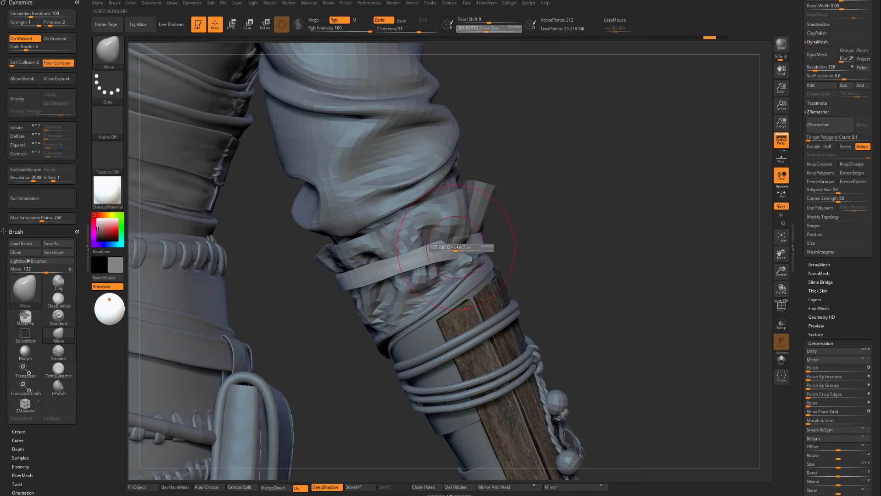
{"action": "left_click", "coordinate": [460, 242]}
{"action": "key", "text": "bracketright"}
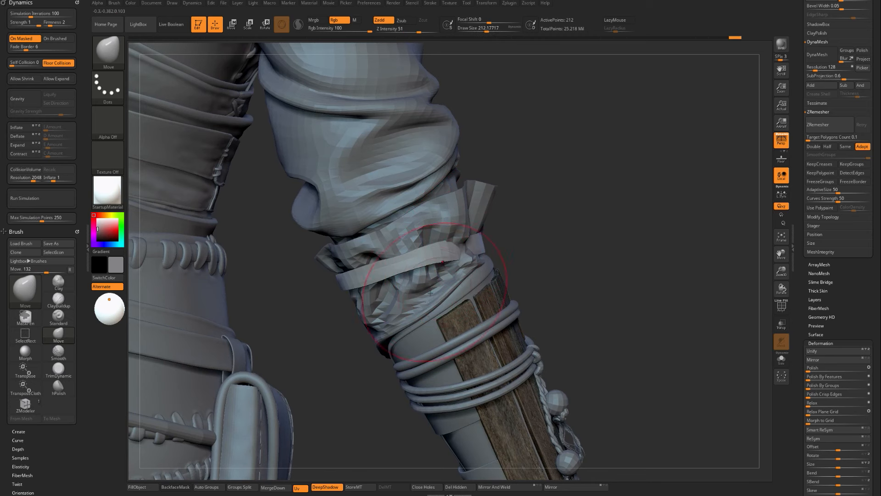
{"action": "right_click_drag", "start_coordinate": [411, 305], "coordinate": [411, 265]}
{"action": "key", "text": "bracketright"}
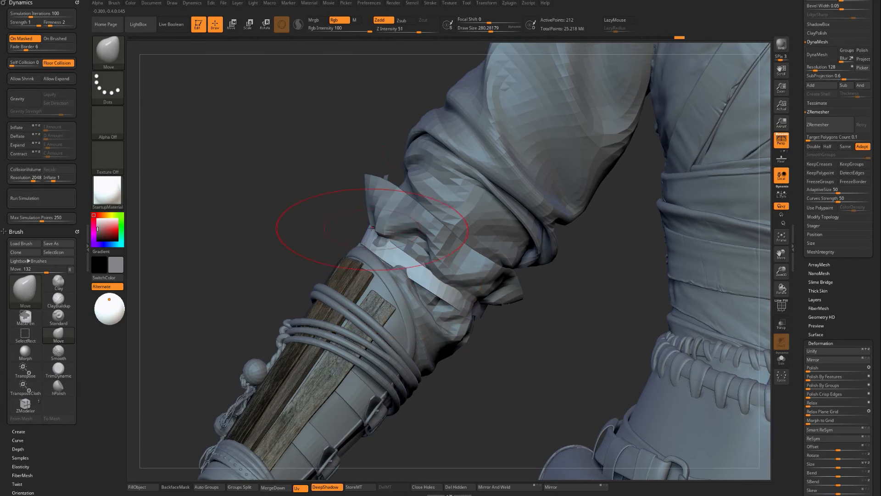
{"action": "key", "text": "bracketleft"}
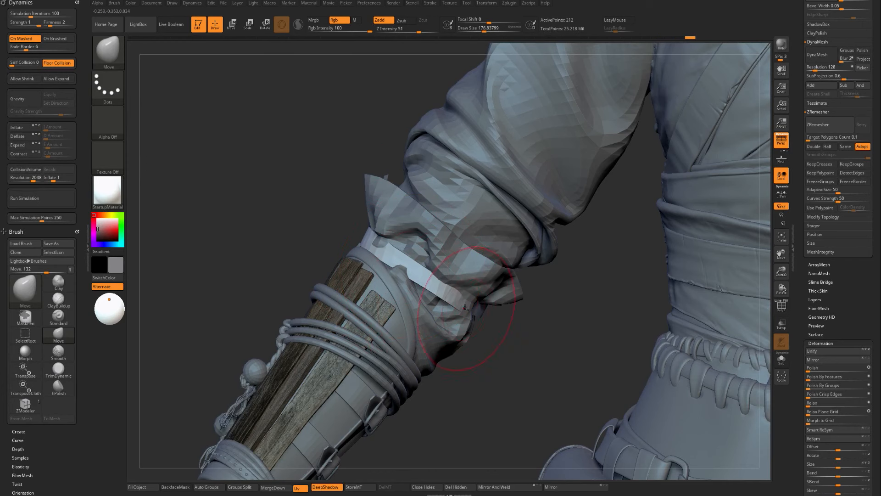
Select the Extract1_3 sleeve and tuck its folds beneath the strap with the Move brush at size about 80.
{"action": "left_click", "coordinate": [443, 274], "text": "alt"}
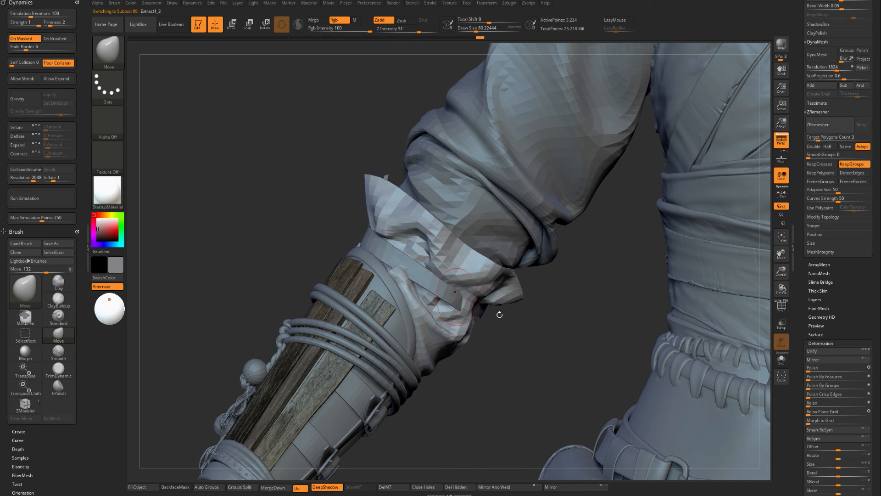
{"action": "right_click_drag", "start_coordinate": [465, 305], "coordinate": [491, 325]}
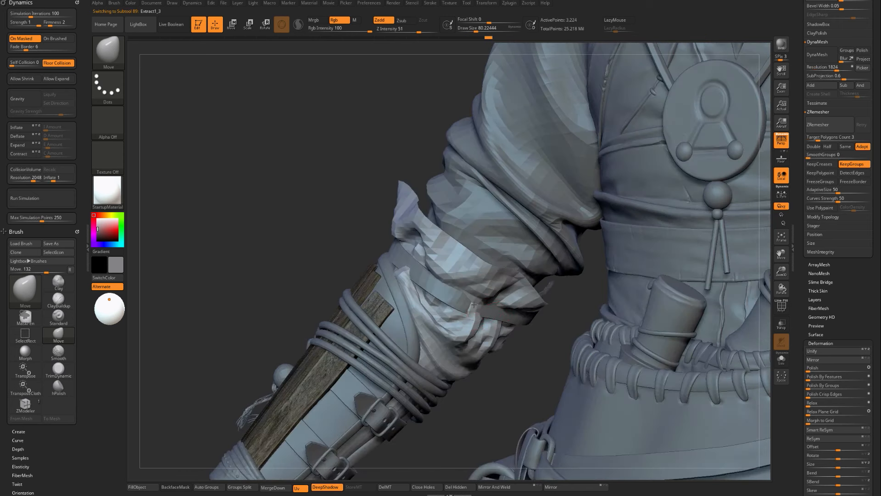
{"action": "left_click_drag", "start_coordinate": [474, 305], "coordinate": [471, 303]}
{"action": "right_click_drag", "start_coordinate": [284, 262], "coordinate": [398, 283]}
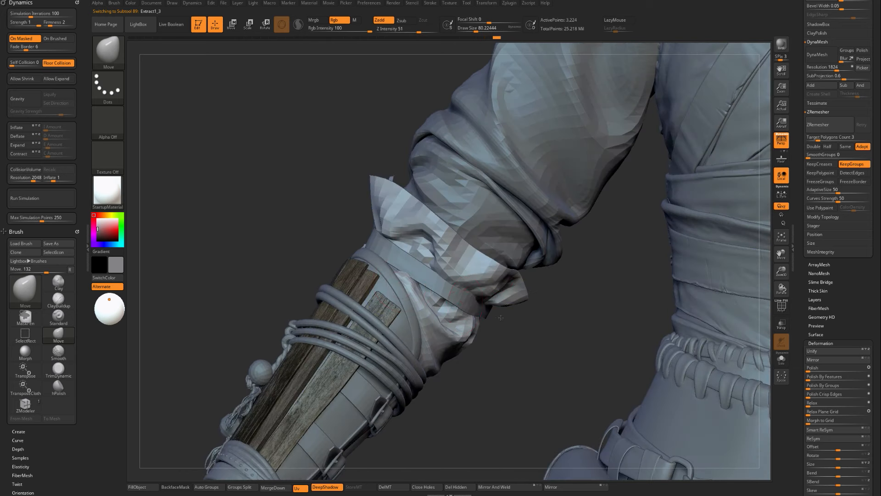
Select the Extract2_4 strap and seat its rear section around the cuff, reducing the Move brush size to about 104.
{"action": "key", "text": "f"}
{"action": "right_click_drag", "start_coordinate": [501, 318], "coordinate": [451, 248]}
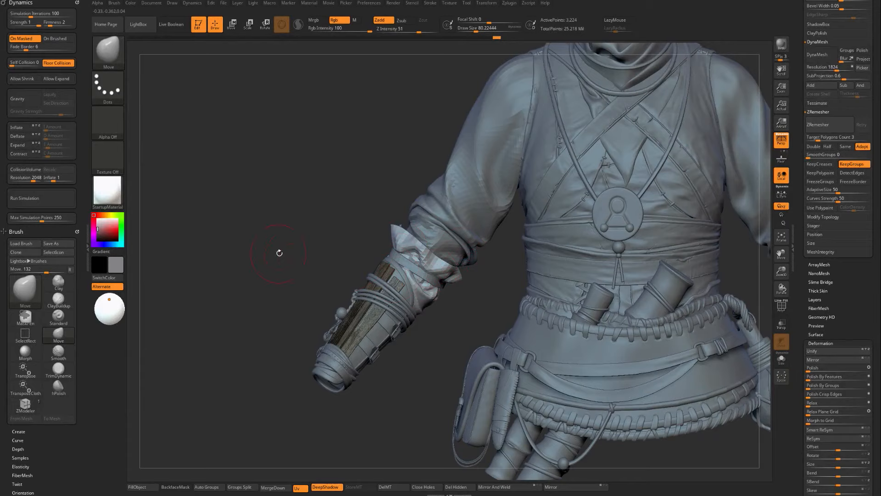
{"action": "right_click_drag", "start_coordinate": [280, 253], "coordinate": [354, 283]}
{"action": "right_click_drag", "start_coordinate": [469, 237], "coordinate": [357, 281]}
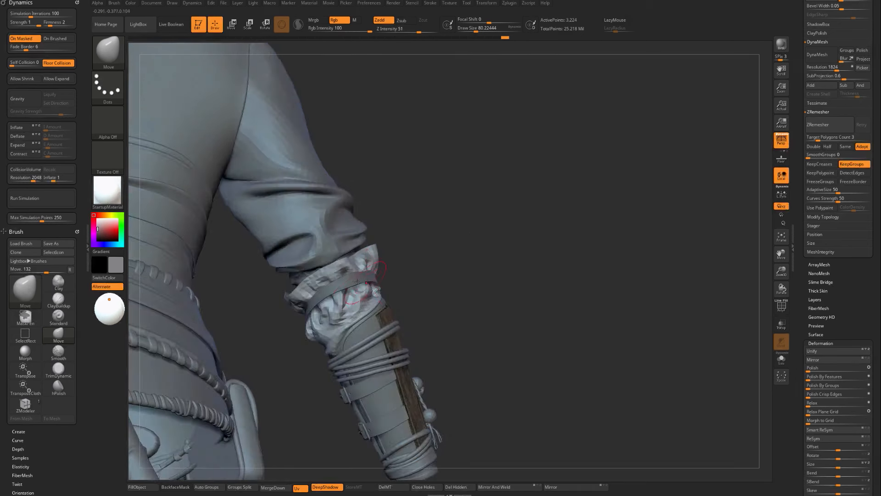
{"action": "left_click", "coordinate": [356, 276], "text": "alt"}
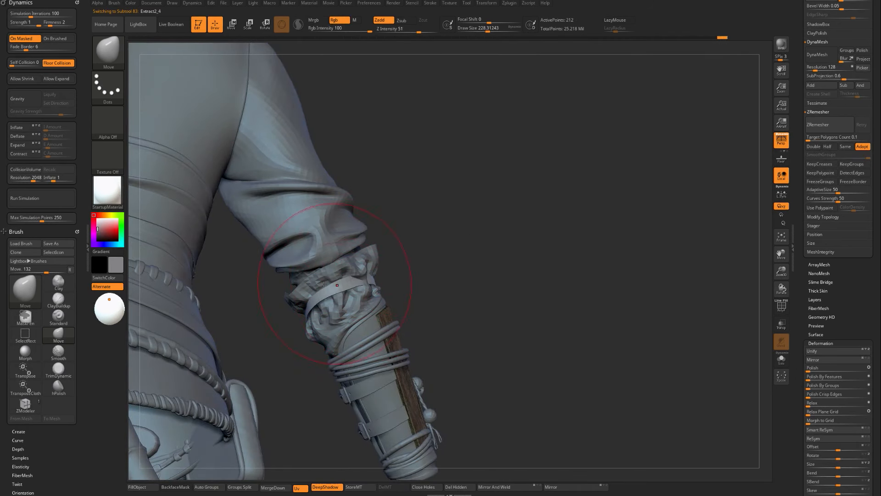
{"action": "key", "text": "s"}
{"action": "left_click_drag", "start_coordinate": [324, 284], "coordinate": [320, 285]}
{"action": "key", "text": "bracketleft"}
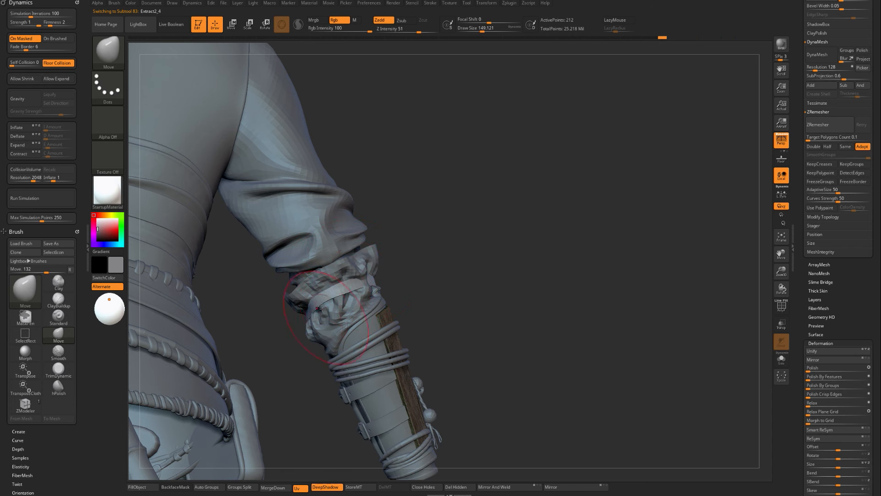
{"action": "key", "text": "s"}
{"action": "left_click_drag", "start_coordinate": [326, 304], "coordinate": [315, 306]}
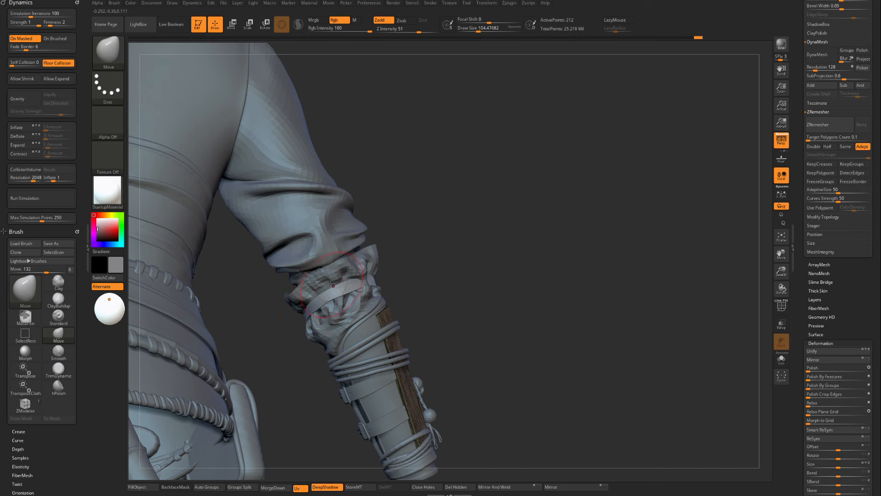
Switch to the Extract2_5 strap, isolate it and display its wireframe.
{"action": "left_click_drag", "start_coordinate": [541, 283], "coordinate": [280, 296]}
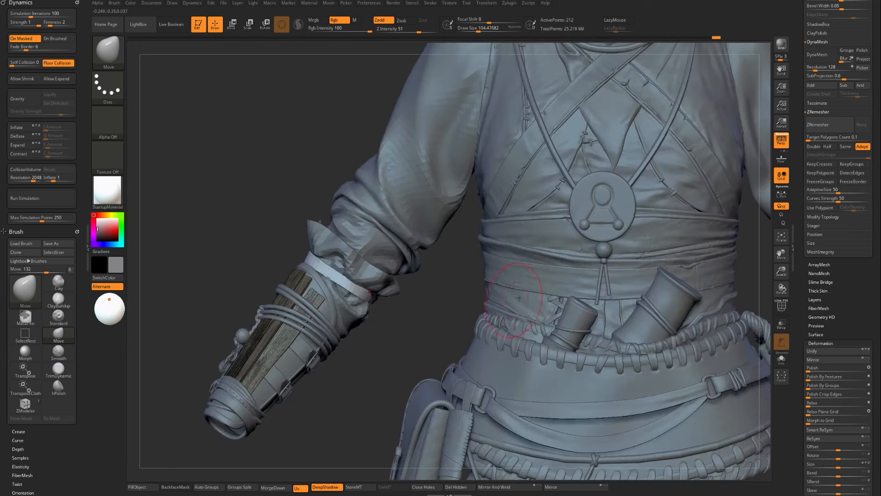
{"action": "left_click", "coordinate": [520, 292], "text": "alt"}
{"action": "key", "text": "Down"}
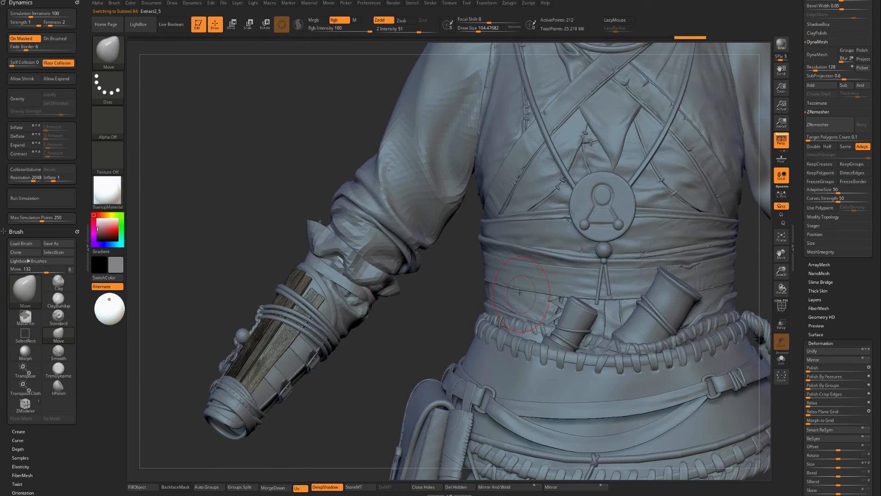
{"action": "key", "text": "alt+s"}
{"action": "left_click_drag", "start_coordinate": [343, 313], "coordinate": [349, 283]}
{"action": "key", "text": "shift+f"}
{"action": "left_click_drag", "start_coordinate": [446, 281], "coordinate": [470, 298], "text": "alt"}
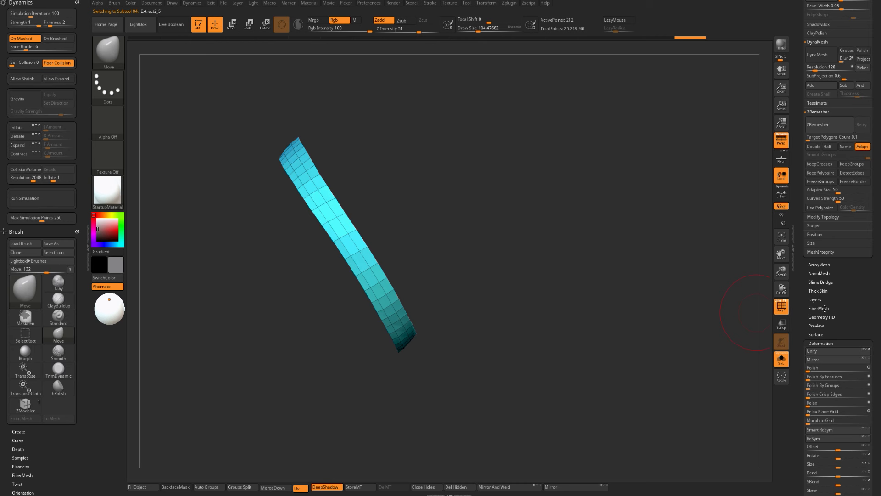
Mask the whole Extract2_5 strap except the polygon row along one long edge.
{"action": "scroll", "coordinate": [847, 299], "scroll_direction": "up", "scroll_amount": 5}
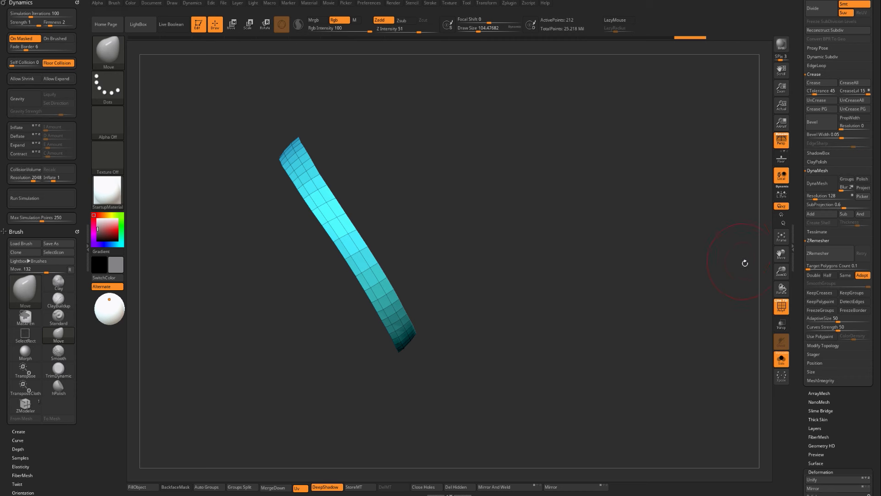
{"action": "key", "text": "ctrl+shift"}
{"action": "left_click", "coordinate": [362, 248], "text": "ctrl+shift"}
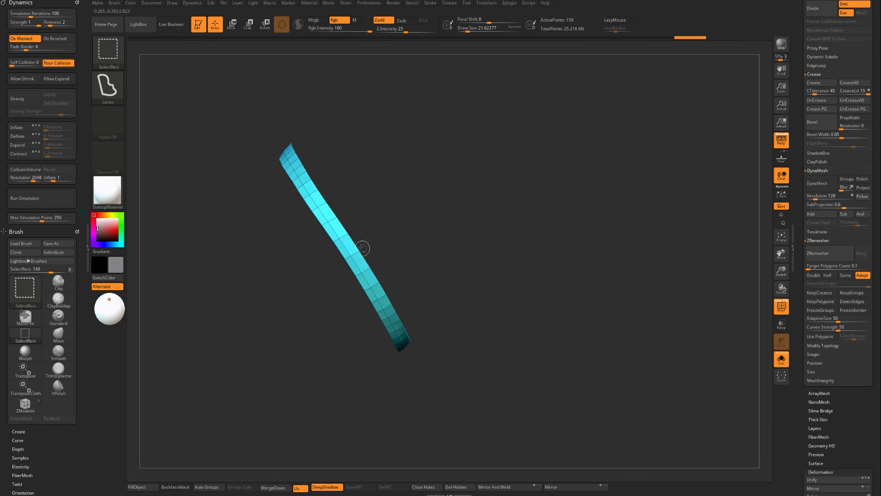
{"action": "left_click", "coordinate": [453, 254], "text": "ctrl"}
{"action": "left_click", "coordinate": [453, 253], "text": "ctrl+shift"}
Draw a transpose line across the strap, shift its unmasked edge outward to widen it, and return to the Move brush.
{"action": "key", "text": "w"}
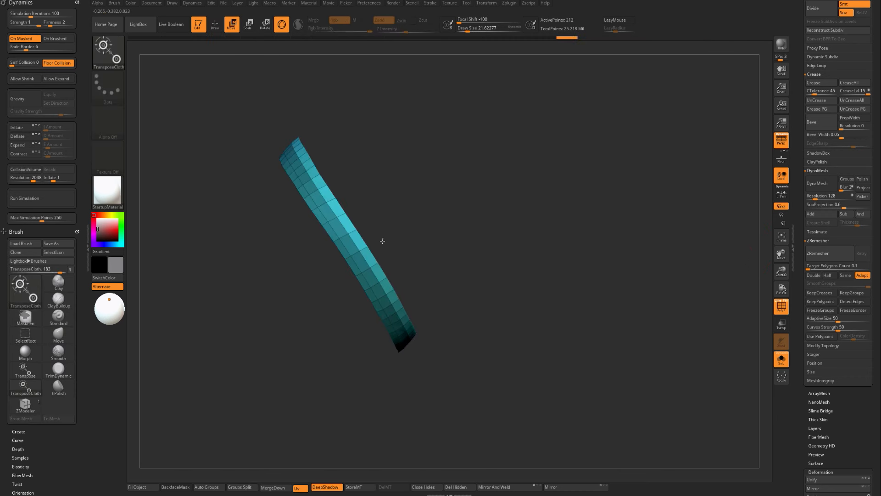
{"action": "left_click_drag", "start_coordinate": [357, 229], "coordinate": [391, 200]}
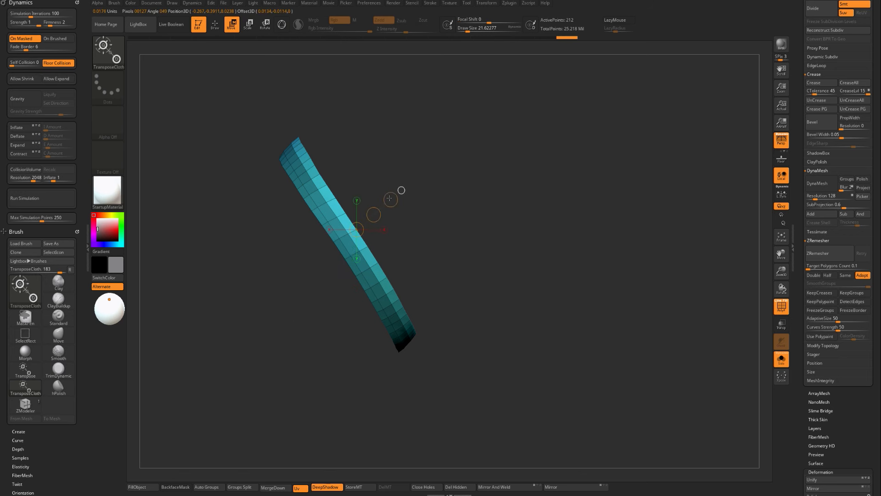
{"action": "left_click", "coordinate": [374, 216]}
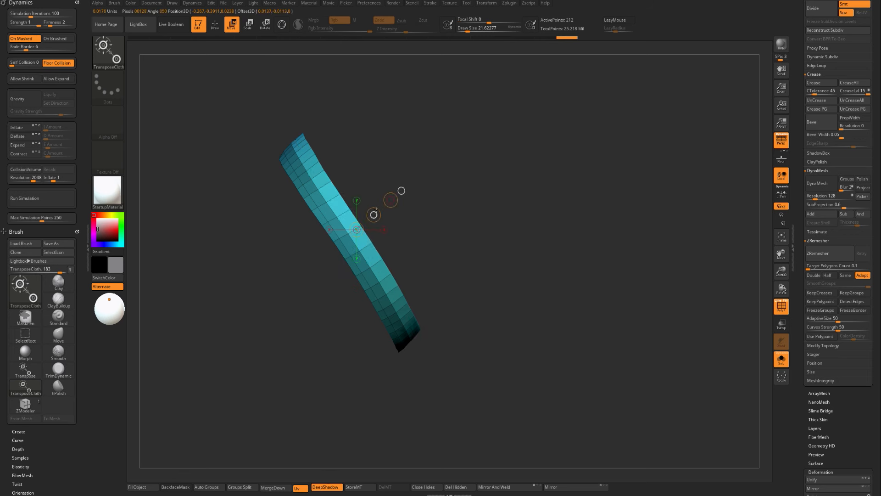
{"action": "key", "text": "q"}
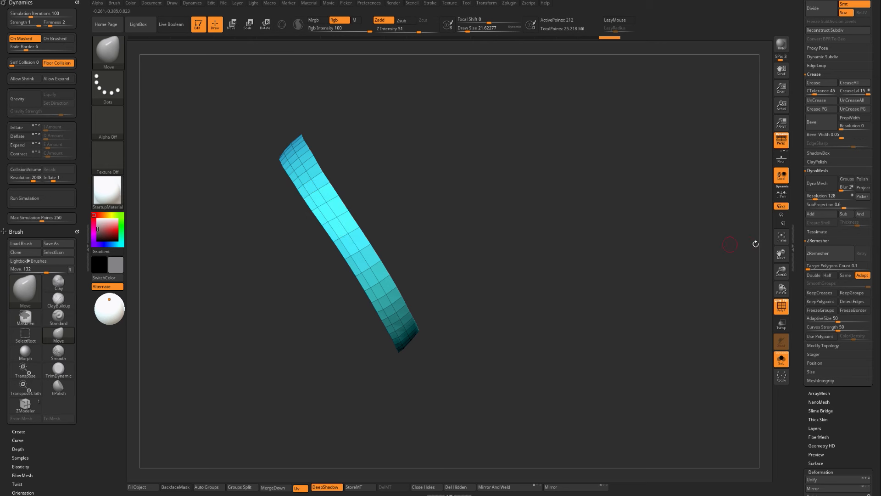
Smooth the Extract2_5 strap with Polish By Groups and ZRemesh it with a Target Polygons Count of 1.
{"action": "scroll", "coordinate": [826, 414], "scroll_direction": "down", "scroll_amount": 3}
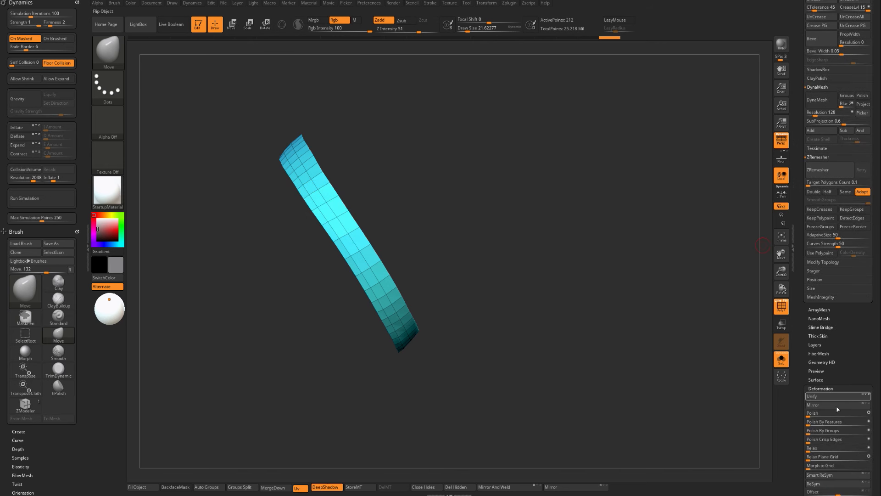
{"action": "left_click", "coordinate": [820, 432]}
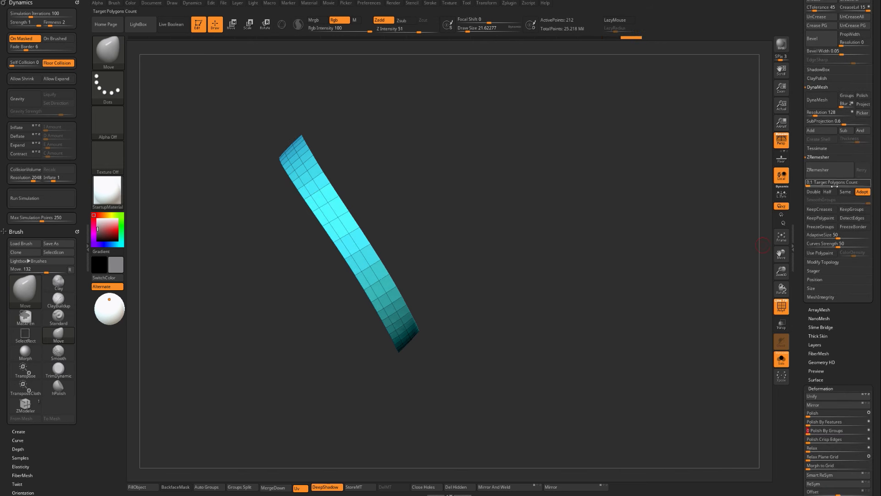
{"action": "left_click_drag", "start_coordinate": [835, 186], "coordinate": [839, 186]}
{"action": "left_click", "coordinate": [818, 169]}
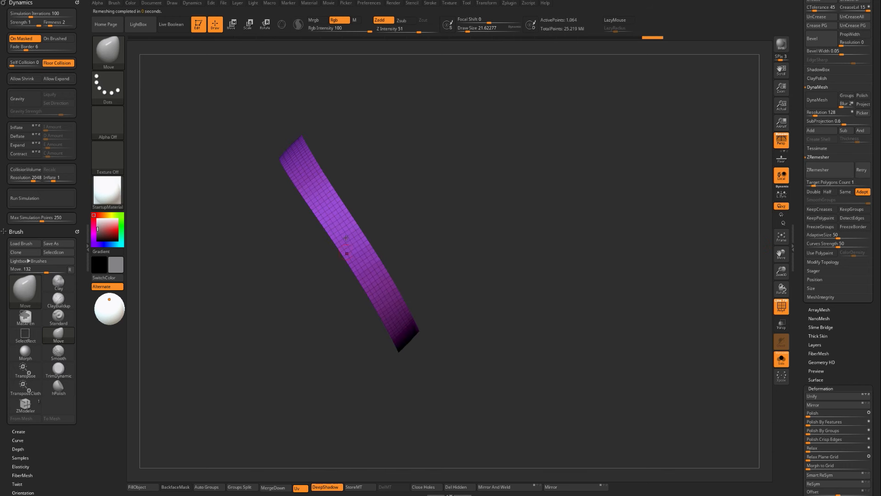
{"action": "left_click_drag", "start_coordinate": [432, 251], "coordinate": [364, 266]}
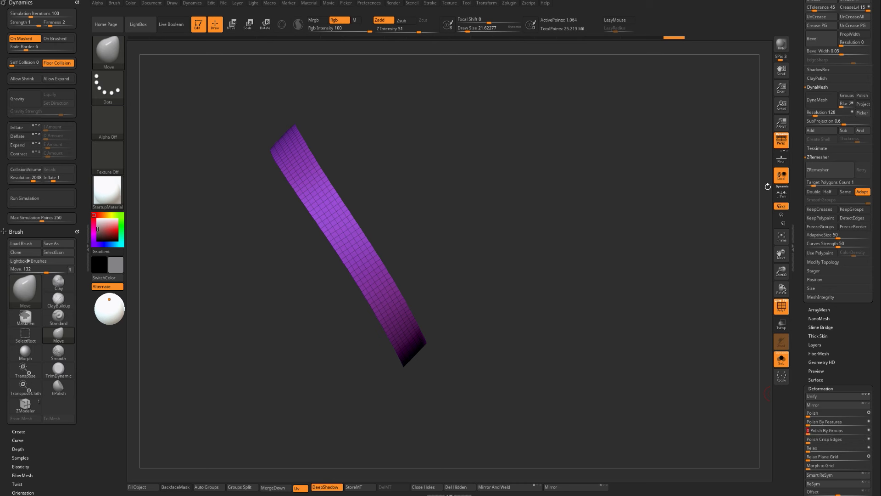
ZRemesh the strap once more with the Half option to reduce its polygon density.
{"action": "left_click", "coordinate": [827, 191]}
{"action": "left_click", "coordinate": [818, 170]}
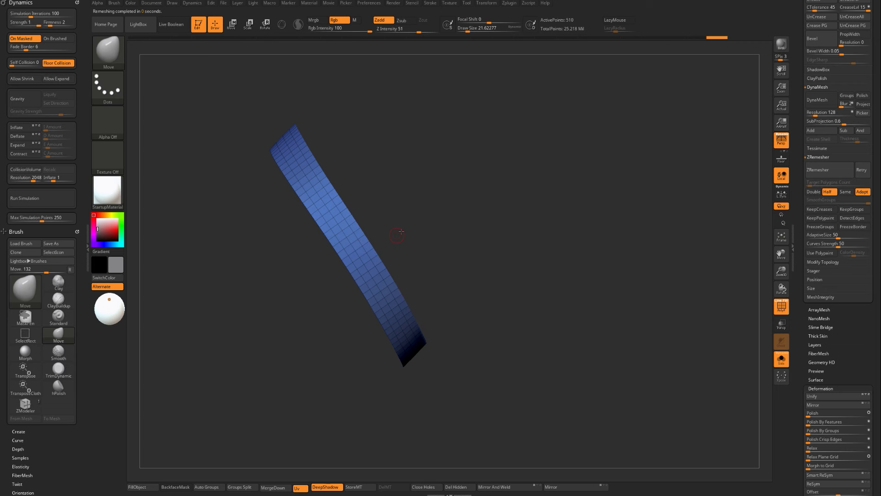
{"action": "left_click_drag", "start_coordinate": [401, 231], "coordinate": [401, 196], "text": "alt"}
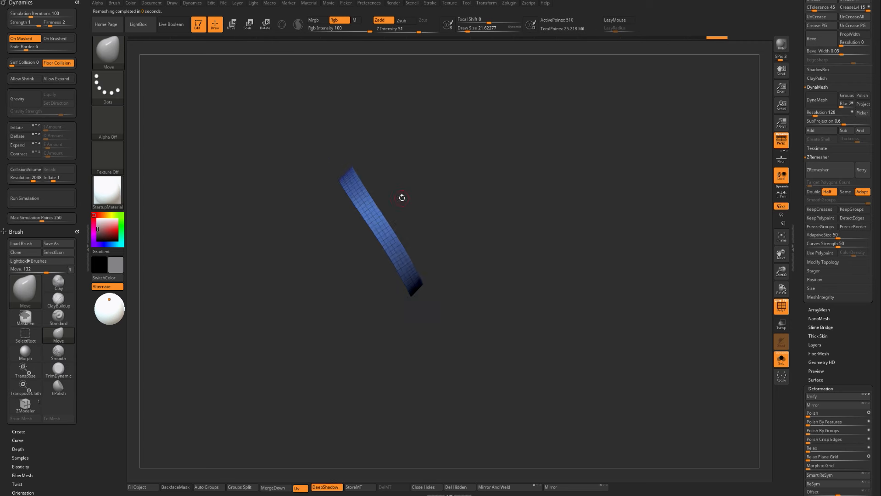
{"action": "left_click", "coordinate": [401, 197]}
{"action": "left_click", "coordinate": [471, 272]}
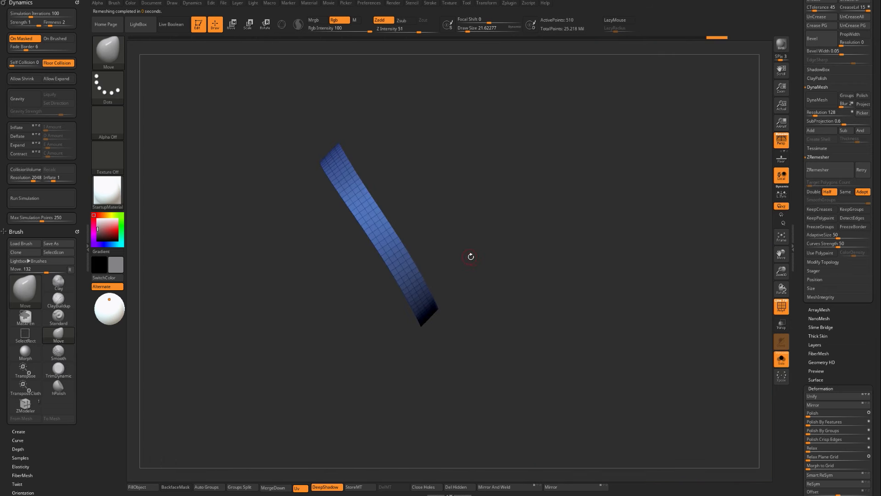
{"action": "left_click_drag", "start_coordinate": [470, 255], "coordinate": [415, 227]}
{"action": "scroll", "coordinate": [836, 275], "scroll_direction": "up", "scroll_amount": 5}
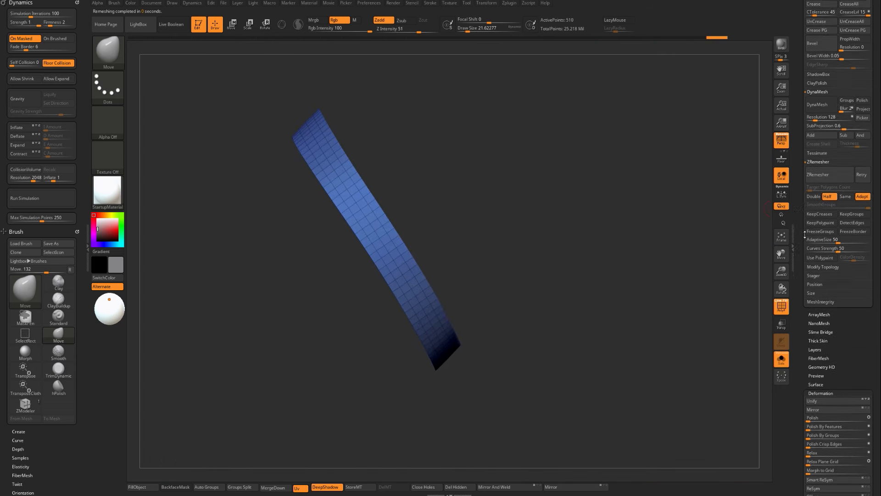
{"action": "left_click_drag", "start_coordinate": [499, 253], "coordinate": [771, 297]}
Turn on double-sided display for the strap so that its inner surface is drawn too.
{"action": "scroll", "coordinate": [799, 299], "scroll_direction": "down", "scroll_amount": 10}
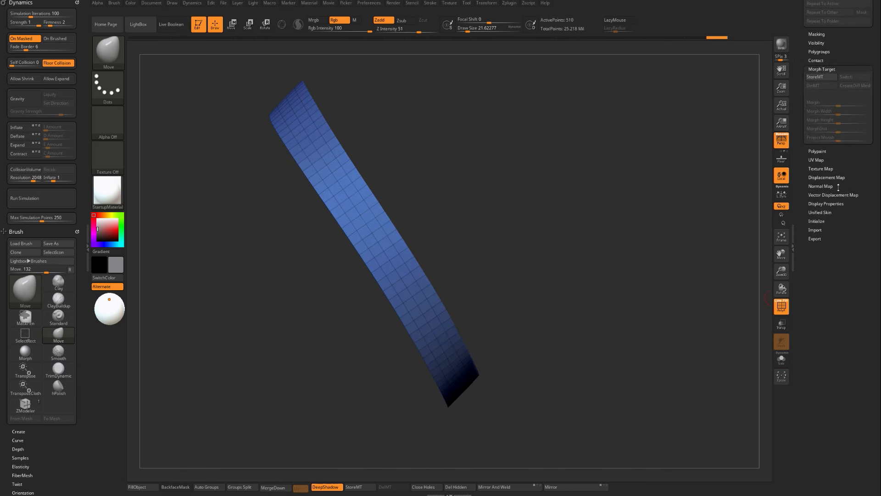
{"action": "left_click", "coordinate": [814, 229]}
{"action": "mouse_move", "coordinate": [564, 272]}
{"action": "left_mouse_down"}
{"action": "mouse_move", "coordinate": [528, 289]}
{"action": "mouse_move", "coordinate": [569, 283]}
{"action": "mouse_move", "coordinate": [555, 284]}
{"action": "left_mouse_up"}
{"action": "left_click_drag", "start_coordinate": [515, 237], "coordinate": [564, 247], "text": "alt"}
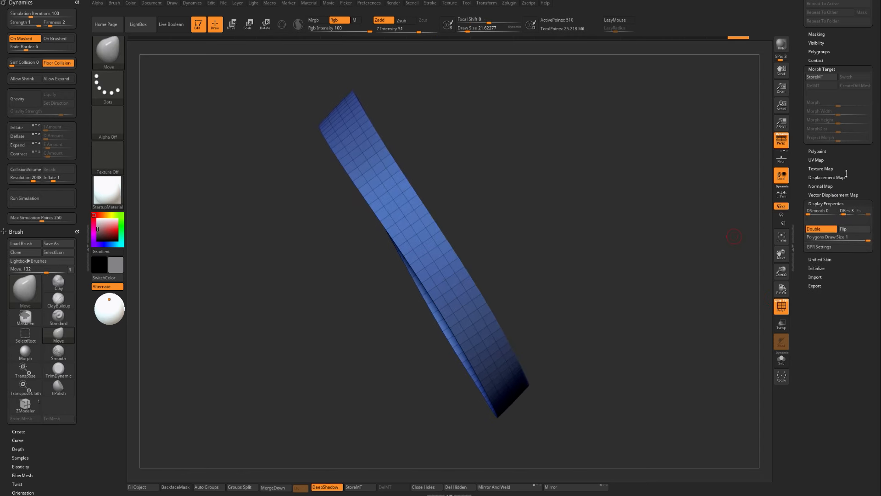
{"action": "left_click_drag", "start_coordinate": [847, 172], "coordinate": [853, 248]}
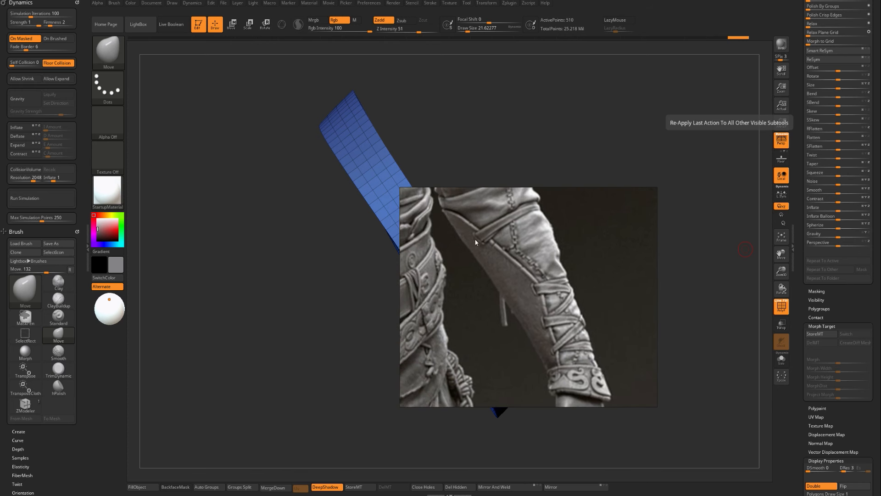
Examine the forearm wrappings in the reference image and inspect the strap's loop from an angled view.
{"action": "right_click_drag", "start_coordinate": [484, 263], "coordinate": [880, 322]}
{"action": "left_click_drag", "start_coordinate": [590, 298], "coordinate": [460, 261]}
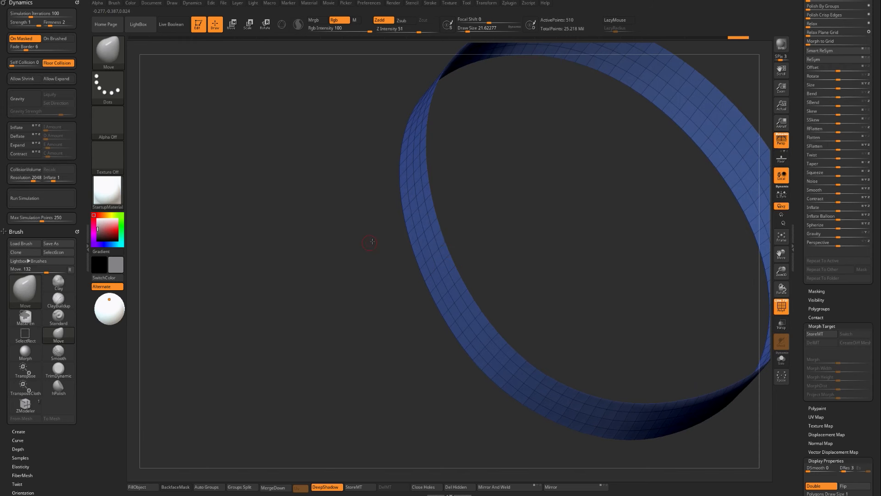
{"action": "left_click_drag", "start_coordinate": [371, 241], "coordinate": [377, 239]}
{"action": "left_click_drag", "start_coordinate": [564, 243], "coordinate": [284, 301]}
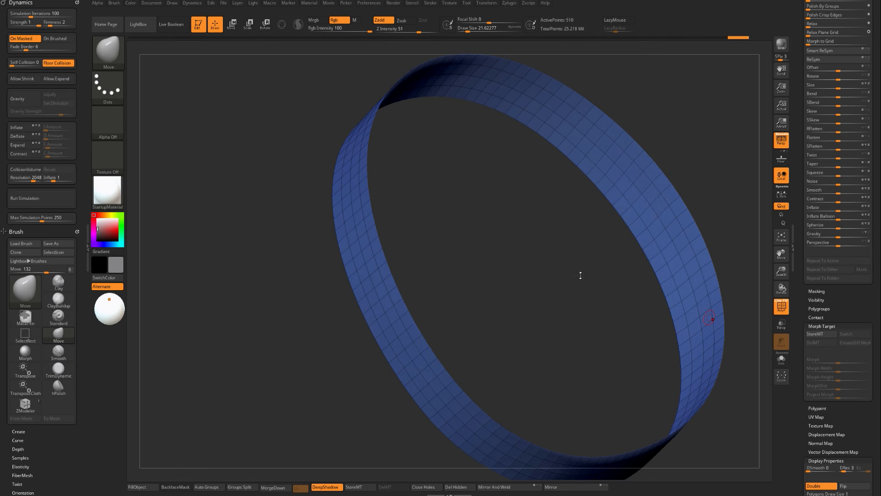
{"action": "mouse_move", "coordinate": [557, 280]}
{"action": "left_mouse_down"}
{"action": "mouse_move", "coordinate": [615, 265]}
{"action": "mouse_move", "coordinate": [572, 262]}
{"action": "mouse_move", "coordinate": [601, 274]}
{"action": "mouse_move", "coordinate": [563, 230]}
{"action": "left_mouse_up"}
Hide the strap's wireframe and isolate the strap again after viewing it with the full arm.
{"action": "key", "text": "shift+f"}
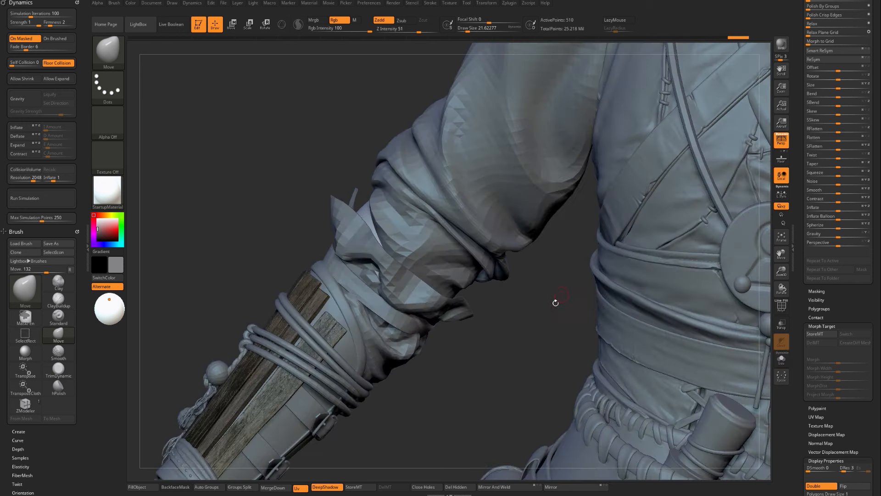
{"action": "key", "text": "alt+s"}
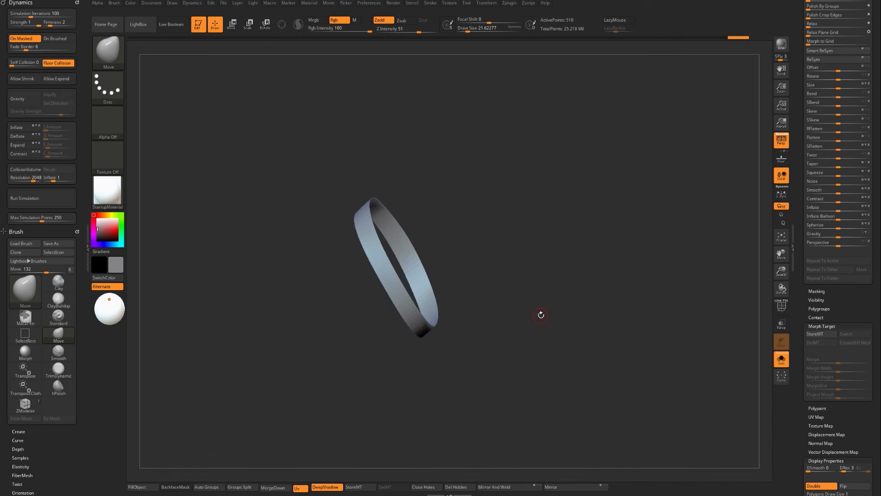
{"action": "left_click_drag", "start_coordinate": [542, 315], "coordinate": [588, 281], "text": "alt"}
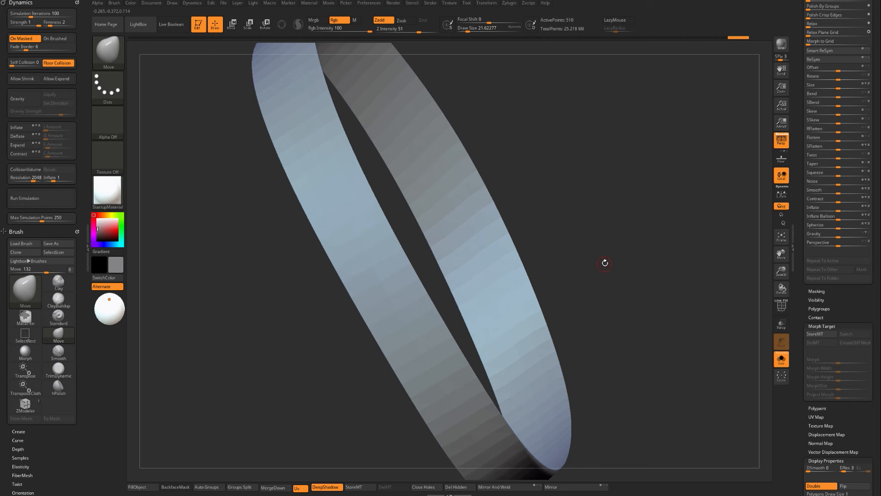
{"action": "scroll", "coordinate": [845, 196], "scroll_direction": "up", "scroll_amount": 10}
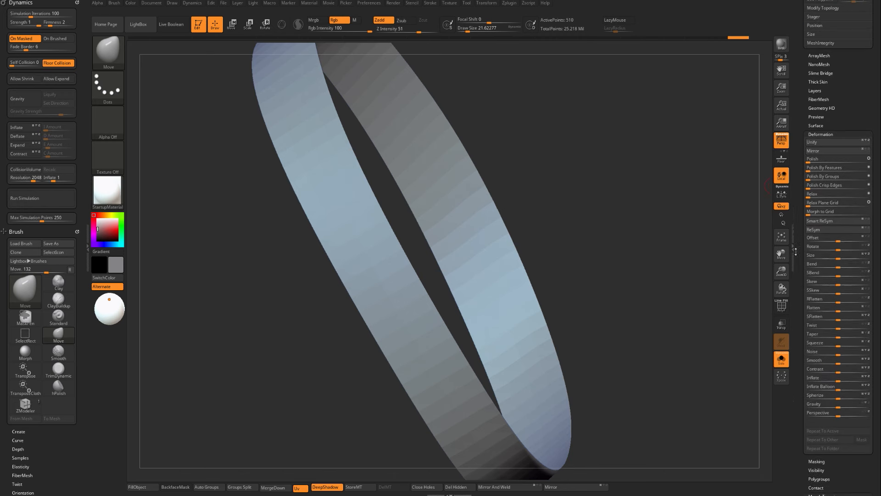
{"action": "scroll", "coordinate": [845, 197], "scroll_direction": "up", "scroll_amount": 10}
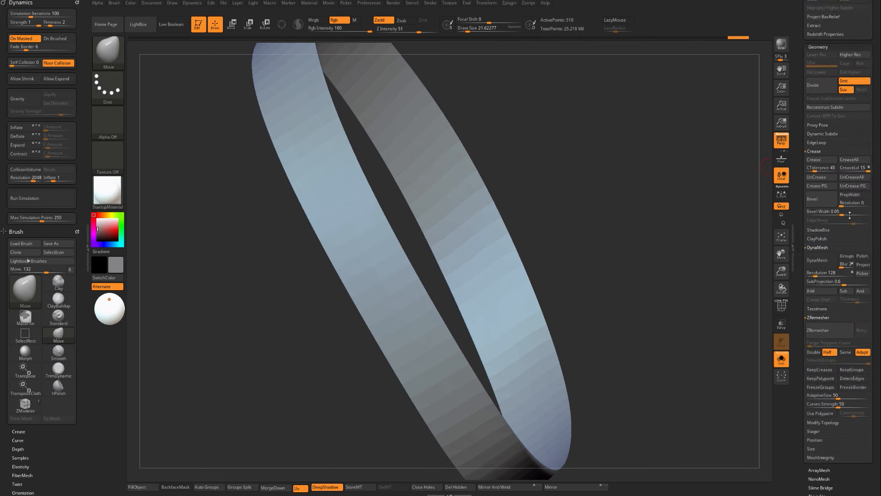
{"action": "left_click_drag", "start_coordinate": [557, 222], "coordinate": [580, 206]}
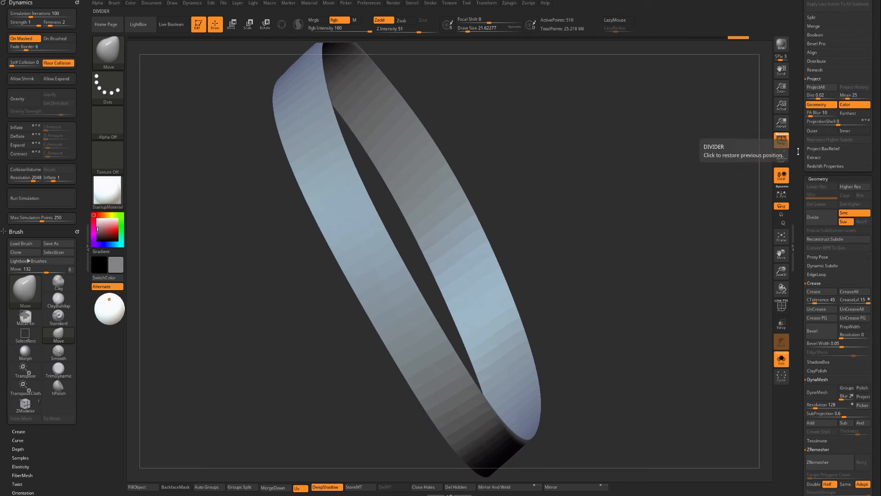
{"action": "left_click_drag", "start_coordinate": [669, 207], "coordinate": [464, 289]}
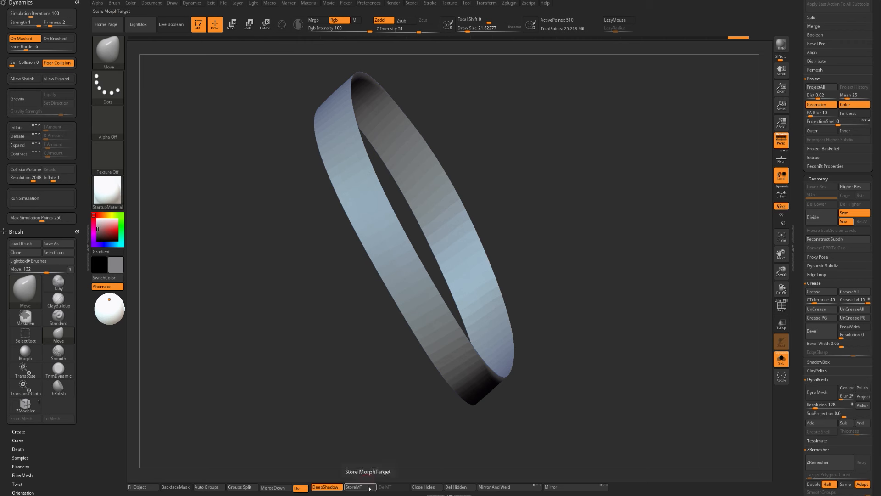
Store a morph target for the strap and run the cloth simulation with Inflate at 0.1 and Expand at 0.3.
{"action": "left_click", "coordinate": [354, 486]}
{"action": "left_click", "coordinate": [22, 127]}
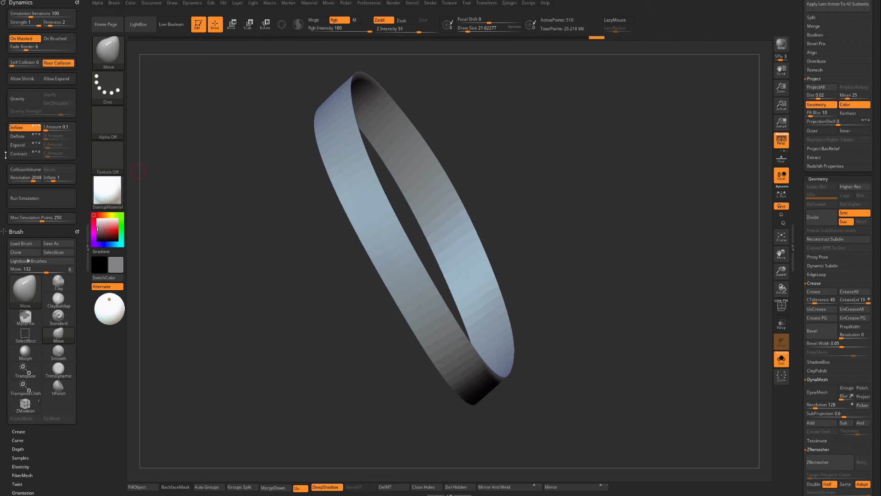
{"action": "left_click", "coordinate": [22, 144]}
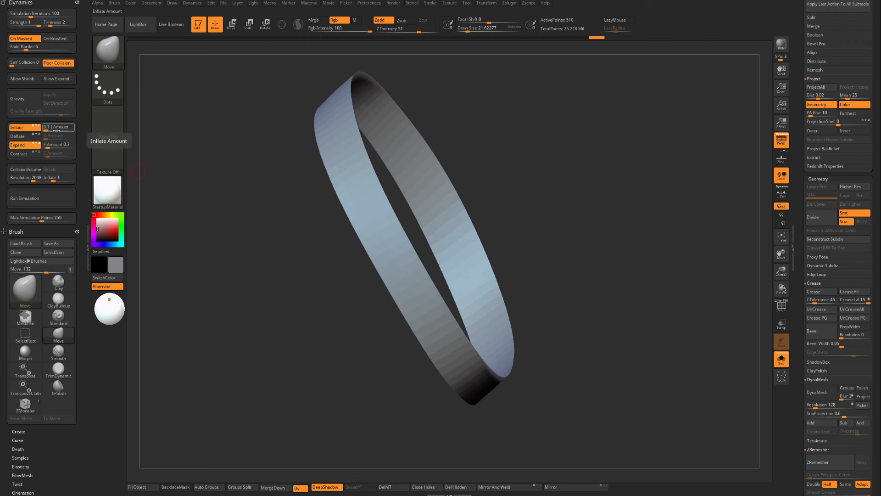
{"action": "left_click", "coordinate": [51, 200]}
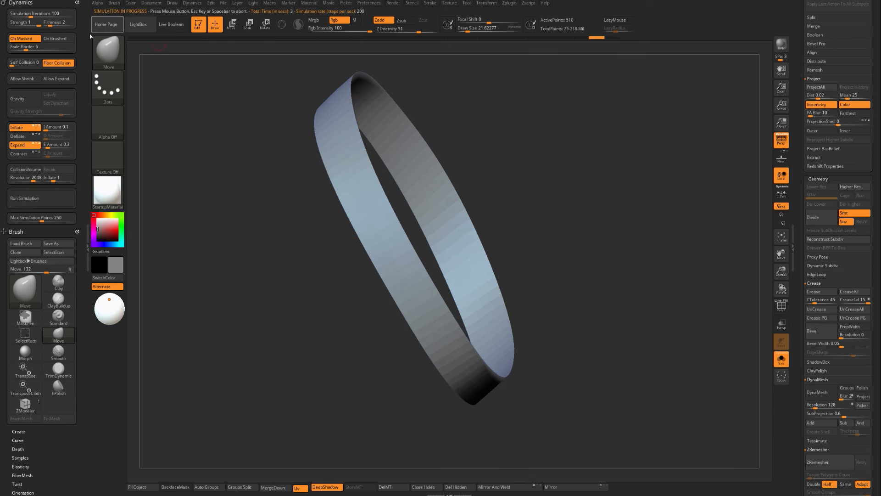
Switch the simulation to On Brushed, turn off Inflate and wrinkle the strap by simulating with Expand at 0.3.
{"action": "left_click", "coordinate": [57, 39]}
{"action": "left_click", "coordinate": [68, 205]}
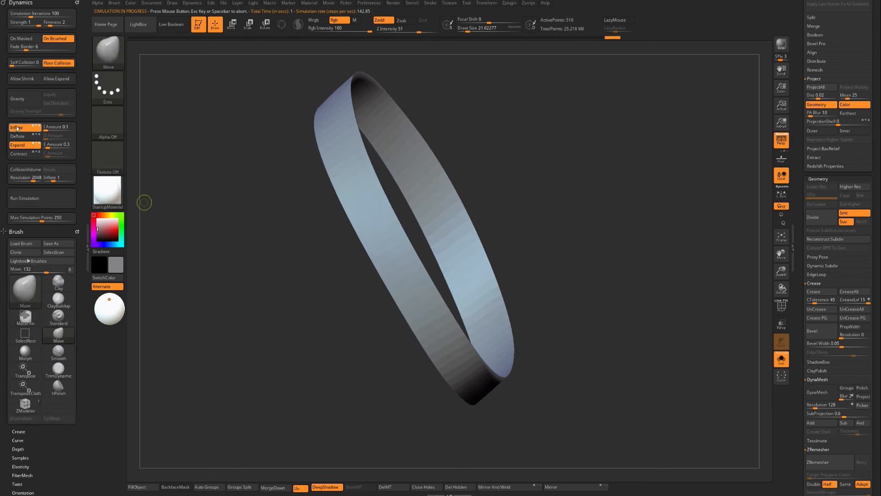
{"action": "left_click", "coordinate": [17, 128]}
{"action": "left_click", "coordinate": [40, 198]}
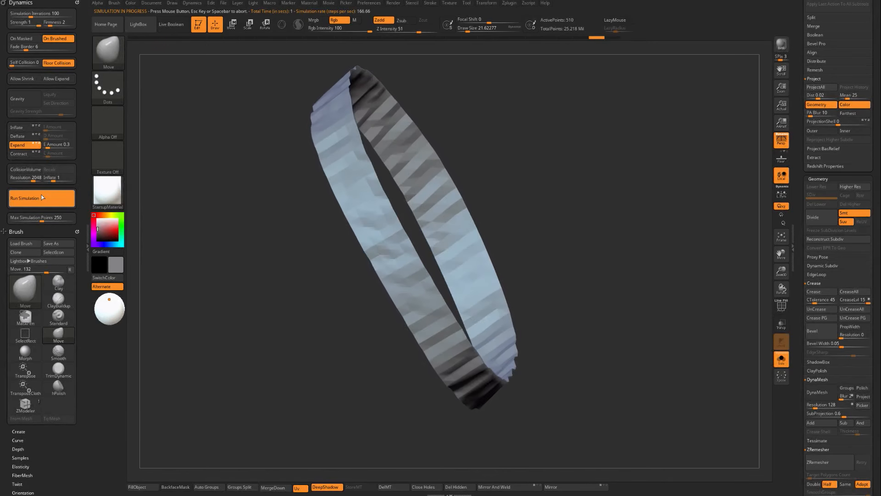
{"action": "mouse_move", "coordinate": [217, 264]}
{"action": "left_mouse_down"}
{"action": "mouse_move", "coordinate": [229, 266]}
{"action": "mouse_move", "coordinate": [218, 263]}
{"action": "left_mouse_up"}
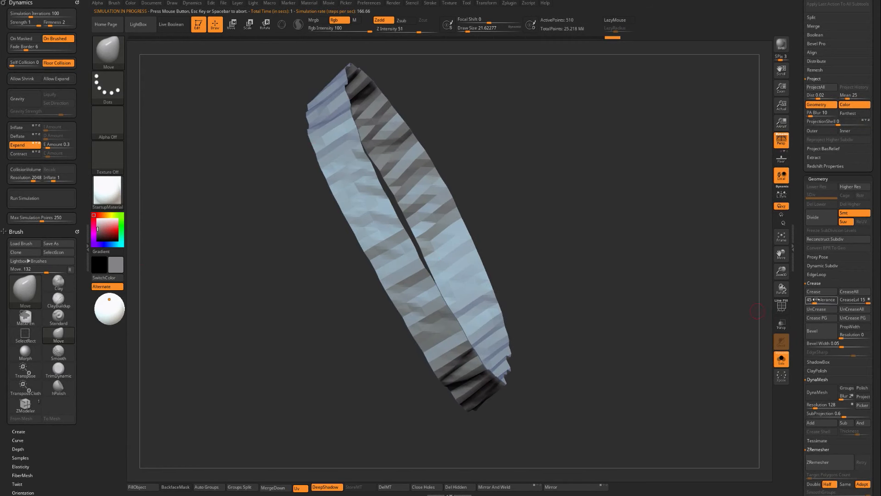
Apply Polish By Groups to the wrinkled strap and undo the last pass.
{"action": "scroll", "coordinate": [827, 308], "scroll_direction": "down", "scroll_amount": 6}
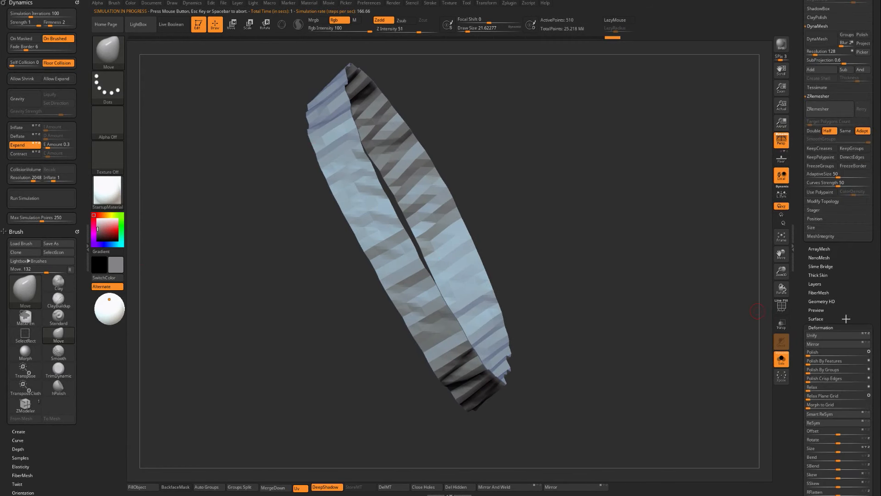
{"action": "left_click", "coordinate": [825, 370]}
{"action": "left_click", "coordinate": [827, 369]}
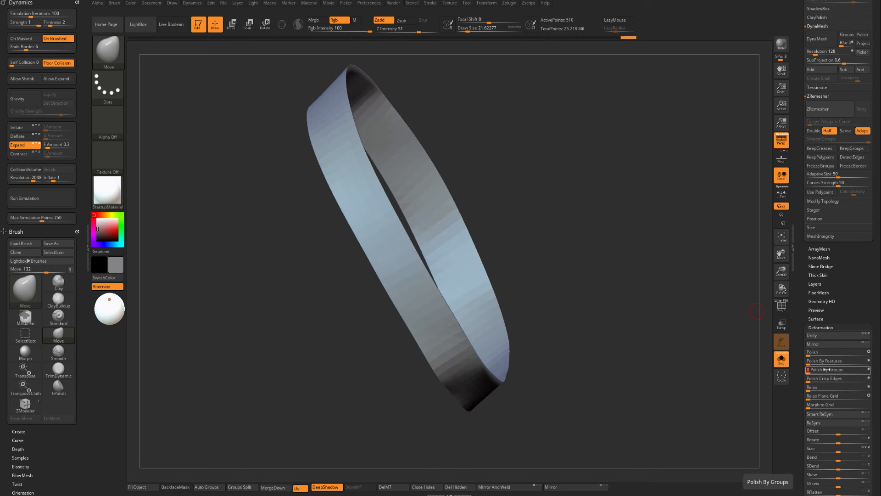
{"action": "key", "text": "ctrl+z"}
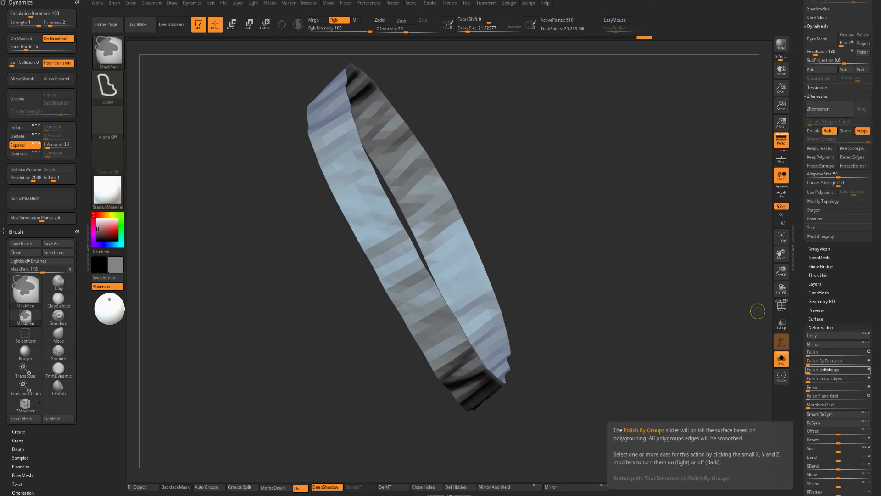
Run further Polish By Groups passes over the strap's wrinkles and undo the final one.
{"action": "left_click", "coordinate": [827, 370]}
{"action": "left_click", "coordinate": [827, 370]}
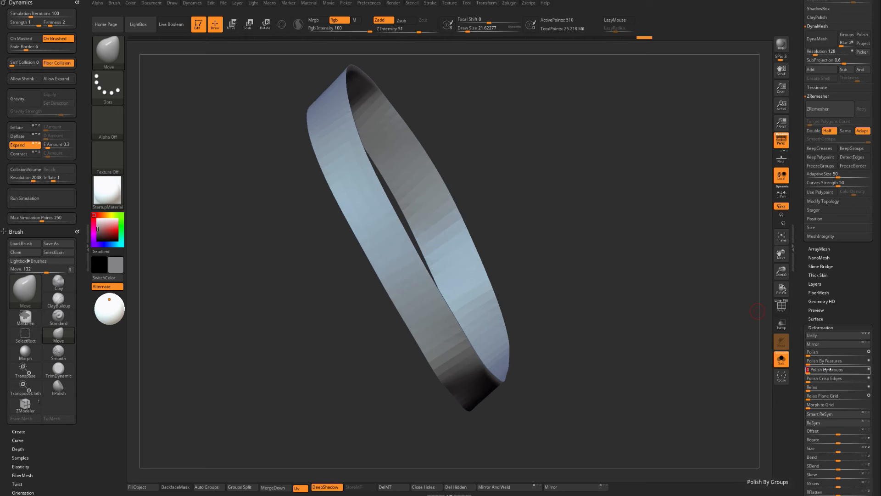
{"action": "left_click", "coordinate": [827, 370]}
{"action": "mouse_move", "coordinate": [652, 363]}
{"action": "left_mouse_down"}
{"action": "mouse_move", "coordinate": [655, 324]}
{"action": "mouse_move", "coordinate": [654, 351]}
{"action": "left_mouse_up"}
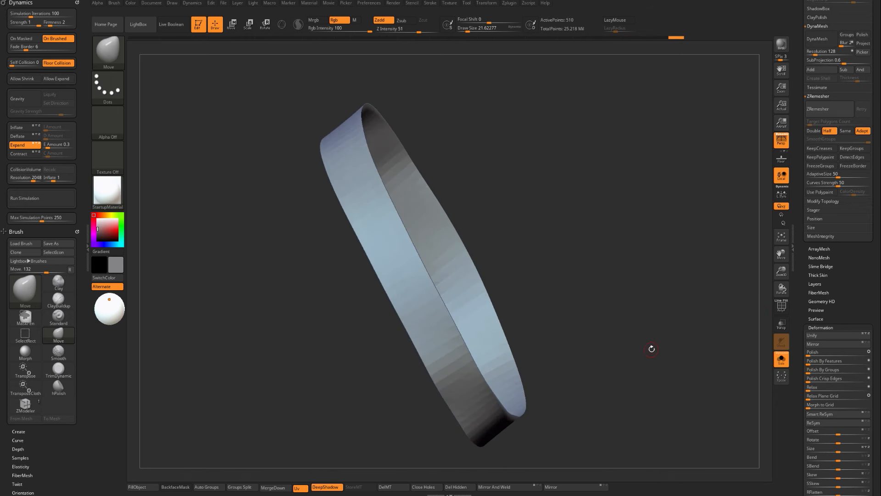
{"action": "mouse_move", "coordinate": [807, 271]}
{"action": "left_mouse_down"}
{"action": "mouse_move", "coordinate": [807, 414]}
{"action": "mouse_move", "coordinate": [846, 348]}
{"action": "left_mouse_up"}
{"action": "key", "text": "ctrl+z"}
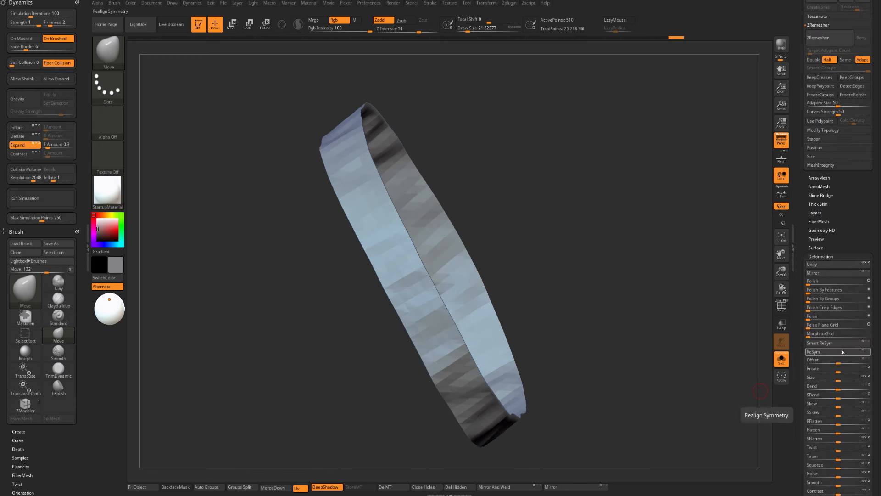
Soften the strap's remaining wrinkles with one more light Polish By Groups adjustment.
{"action": "left_click", "coordinate": [817, 302]}
{"action": "left_click", "coordinate": [816, 303]}
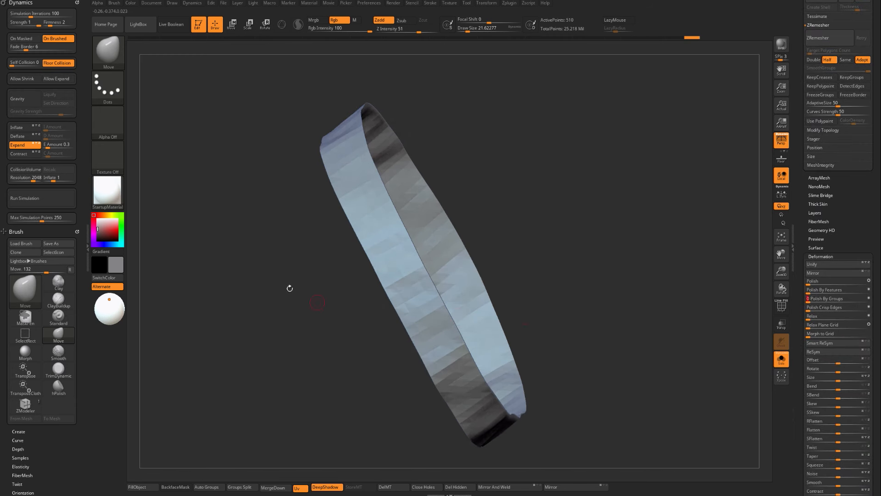
{"action": "left_click_drag", "start_coordinate": [854, 225], "coordinate": [854, 379]}
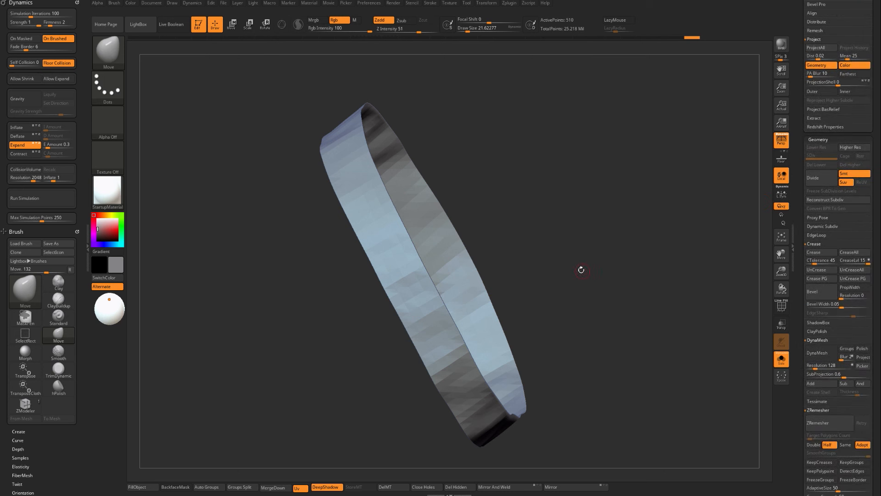
{"action": "right_click_drag", "start_coordinate": [581, 270], "coordinate": [521, 260], "text": "ctrl"}
{"action": "right_click_drag", "start_coordinate": [716, 281], "coordinate": [675, 280], "text": "ctrl"}
{"action": "left_click_drag", "start_coordinate": [803, 294], "coordinate": [804, 233]}
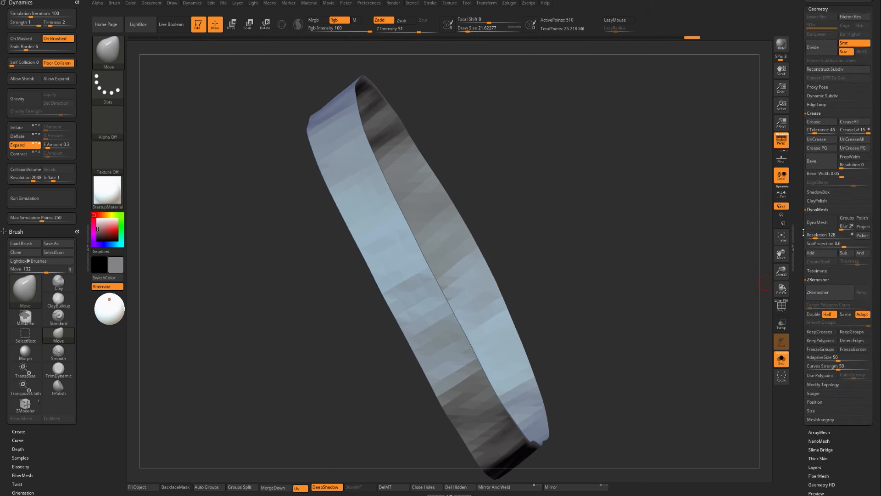
Enable Dynamic Subdiv on the strap and give it a live thickness of 0.00077.
{"action": "left_click", "coordinate": [814, 95]}
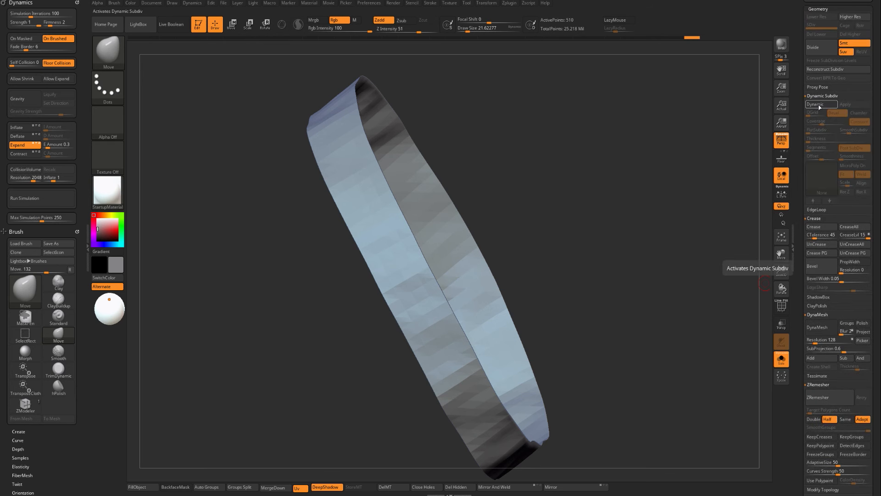
{"action": "left_click", "coordinate": [815, 104]}
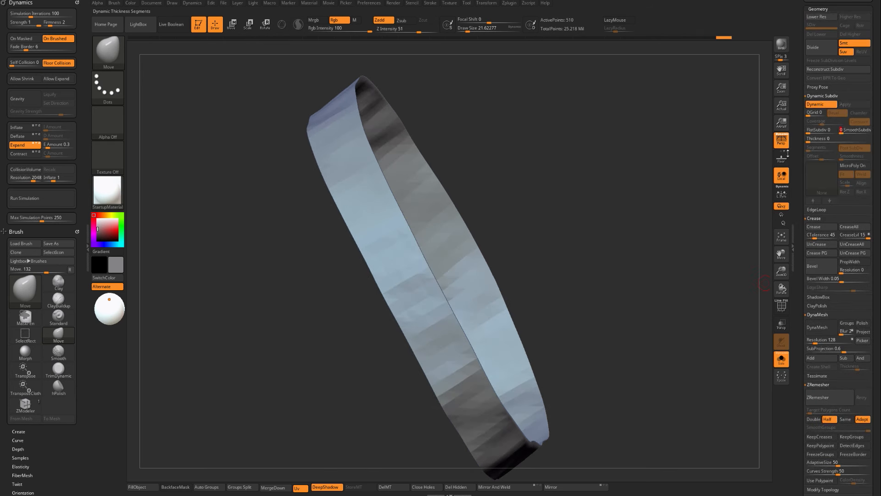
{"action": "left_click_drag", "start_coordinate": [744, 266], "coordinate": [684, 184]}
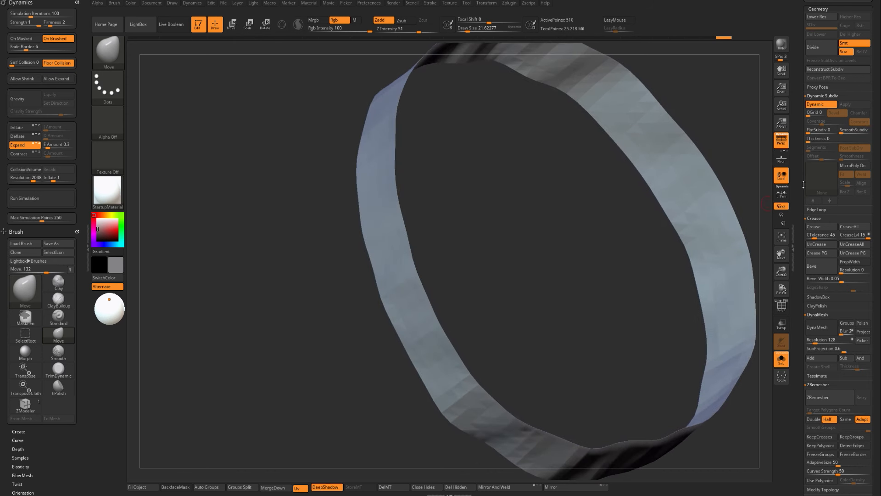
{"action": "left_click", "coordinate": [820, 138]}
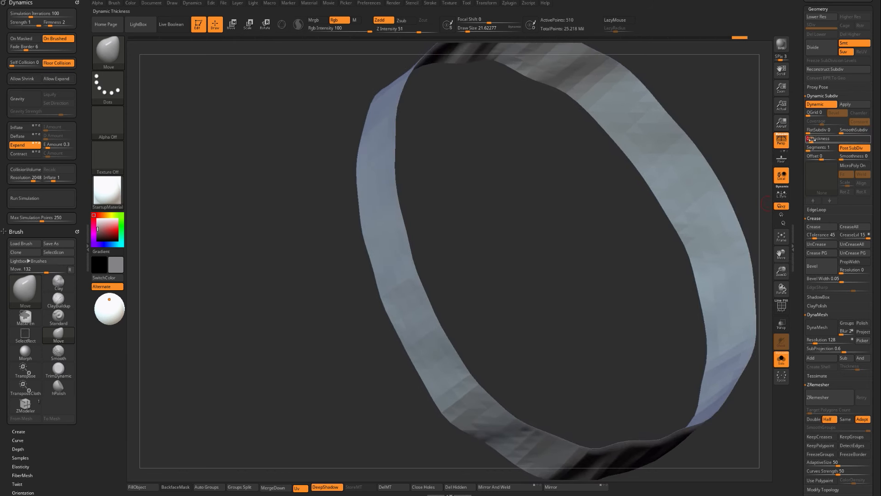
{"action": "left_click", "coordinate": [813, 139]}
{"action": "left_click_drag", "start_coordinate": [813, 138], "coordinate": [818, 138]}
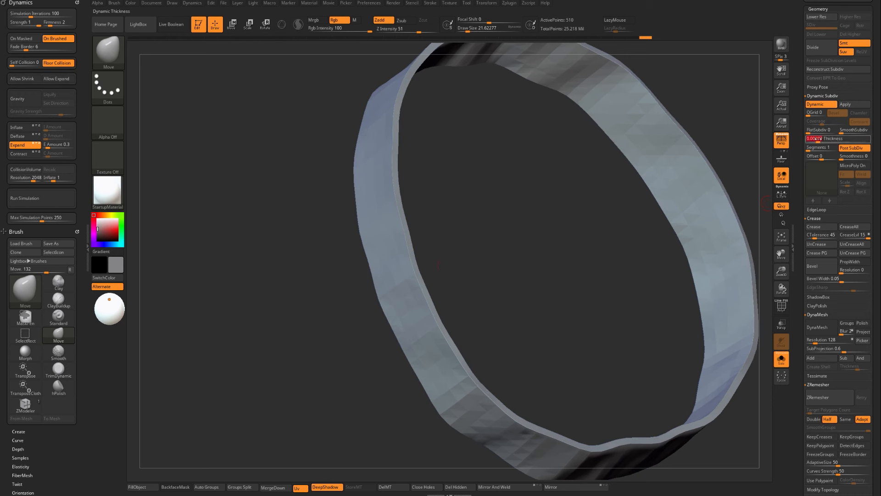
{"action": "left_click_drag", "start_coordinate": [458, 260], "coordinate": [399, 244]}
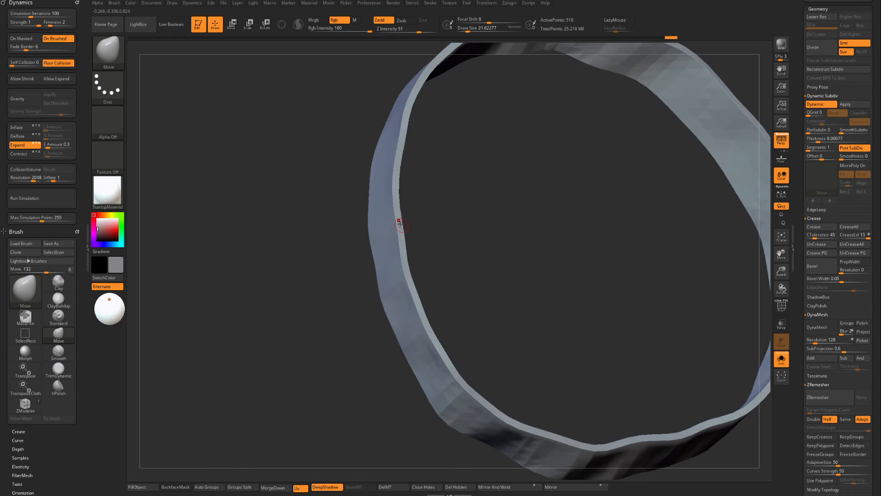
Check the thickened strap's wireframe, apply the dynamic thickness as real geometry and undo that application.
{"action": "key", "text": "shift+f"}
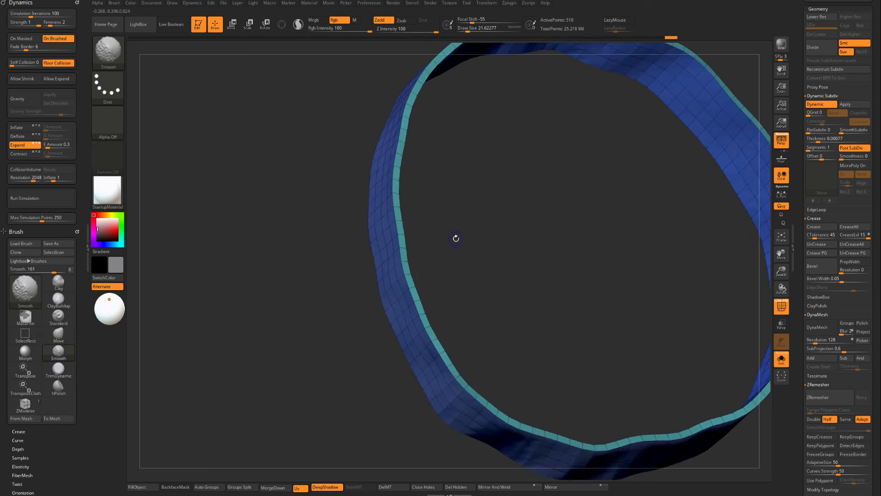
{"action": "key", "text": "shift+f"}
{"action": "left_click_drag", "start_coordinate": [456, 238], "coordinate": [400, 230]}
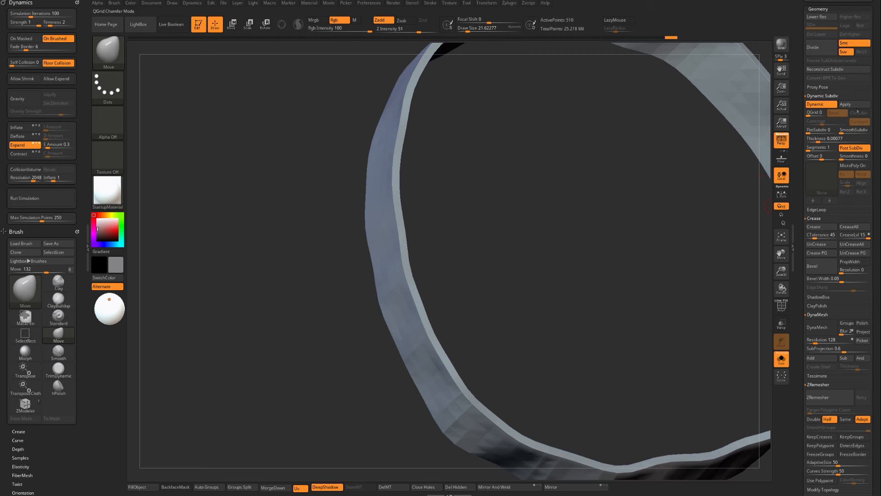
{"action": "left_click", "coordinate": [855, 105]}
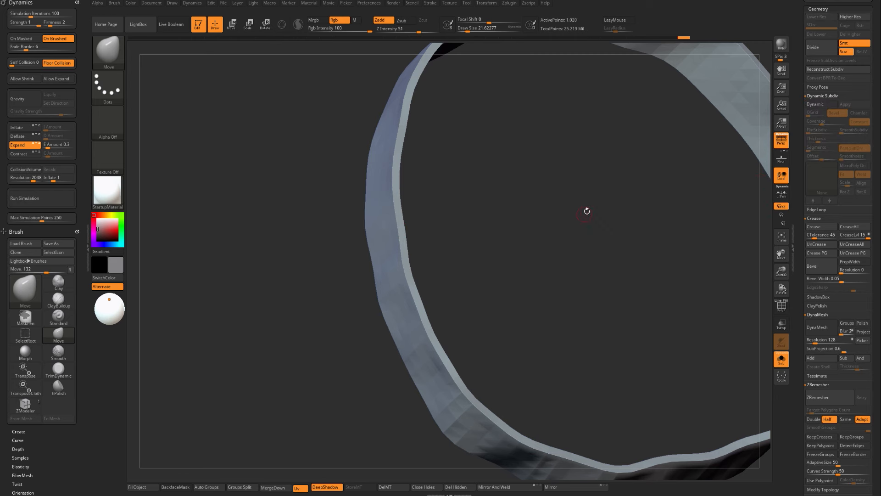
{"action": "left_click_drag", "start_coordinate": [587, 211], "coordinate": [398, 222]}
{"action": "key", "text": "shift+f"}
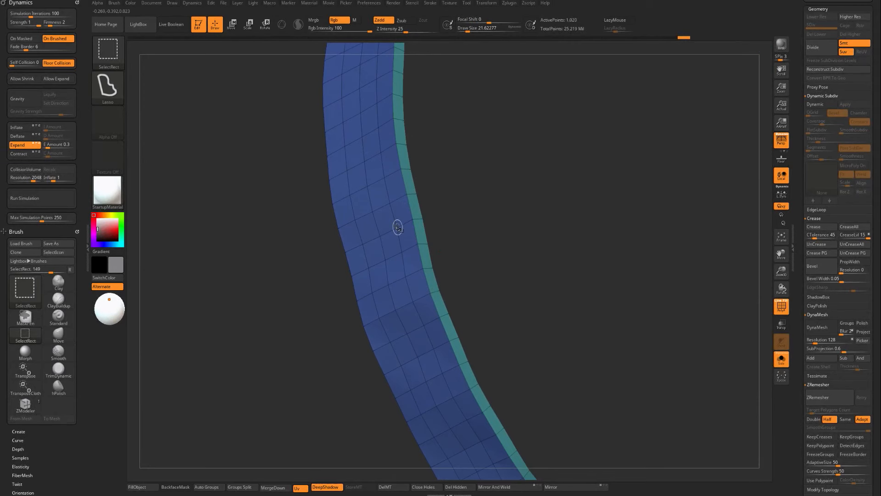
{"action": "key", "text": "ctrl+z"}
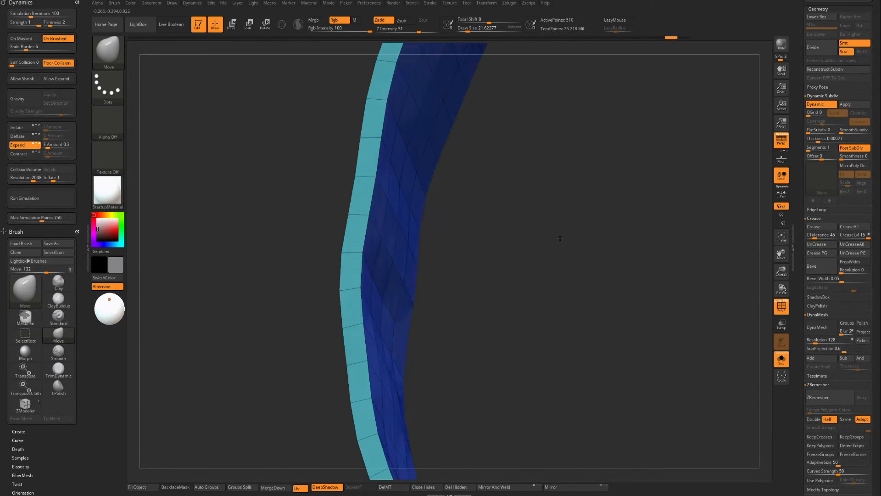
Try adjusting the inside of the strap's tight bend with a resized Move brush and undo back to the live thickness.
{"action": "mouse_move", "coordinate": [560, 238]}
{"action": "left_mouse_down"}
{"action": "mouse_move", "coordinate": [573, 197]}
{"action": "mouse_move", "coordinate": [461, 144]}
{"action": "mouse_move", "coordinate": [456, 152]}
{"action": "left_mouse_up"}
{"action": "key", "text": "s"}
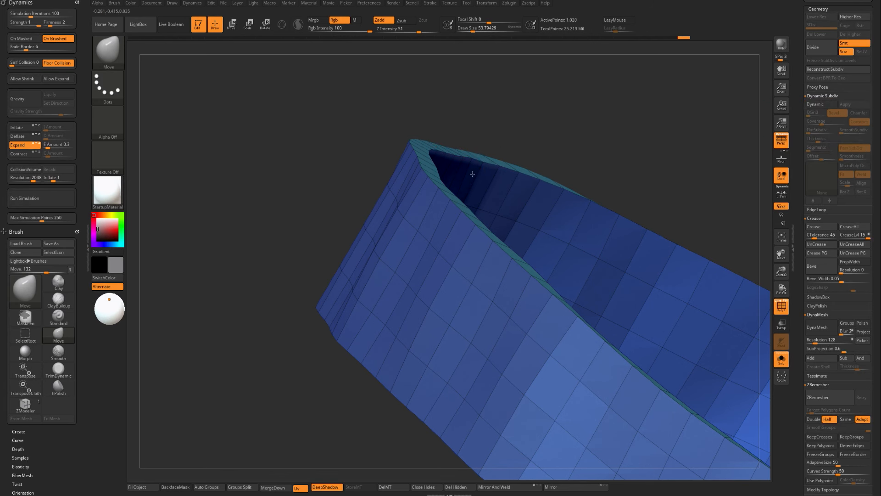
{"action": "key", "text": "s"}
{"action": "left_click_drag", "start_coordinate": [477, 166], "coordinate": [470, 195]}
{"action": "left_click_drag", "start_coordinate": [465, 158], "coordinate": [454, 150]}
{"action": "key", "text": "ctrl+z"}
{"action": "key", "text": "d"}
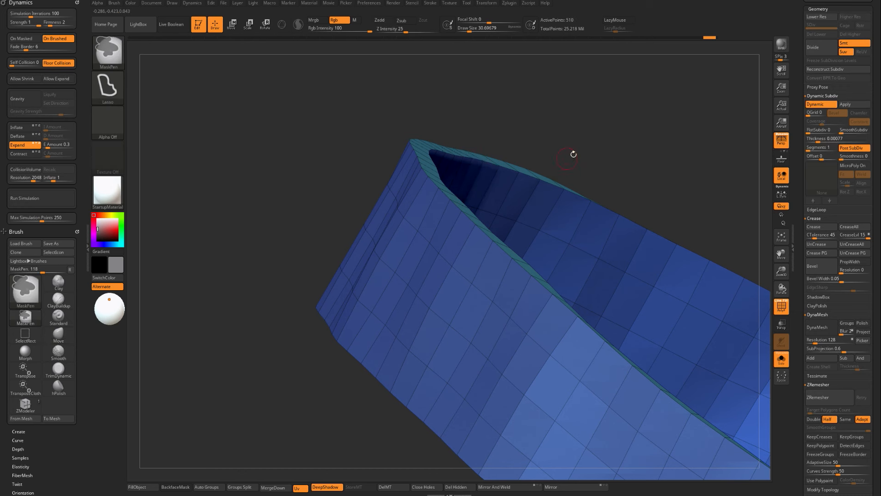
Set the dynamic thickness Smoothness to 55 and apply Dynamic Subdiv to turn the strap into solid geometry.
{"action": "left_click_drag", "start_coordinate": [849, 156], "coordinate": [857, 156]}
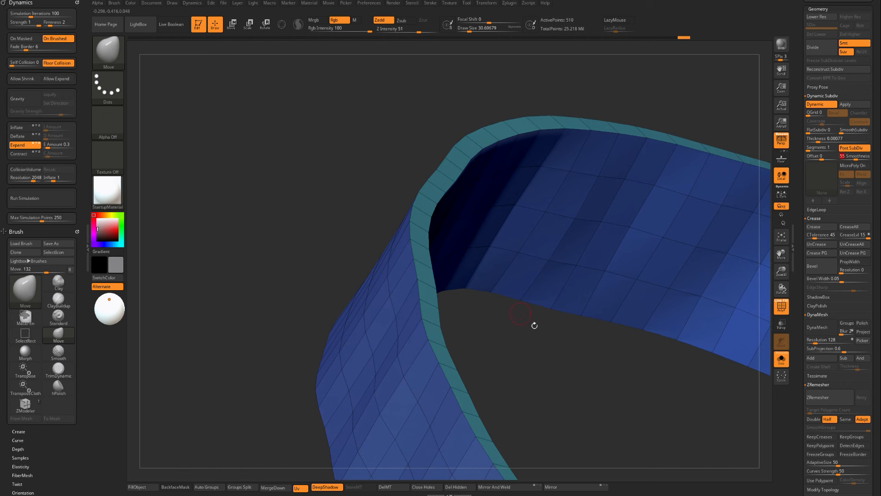
{"action": "left_click_drag", "start_coordinate": [535, 325], "coordinate": [561, 314]}
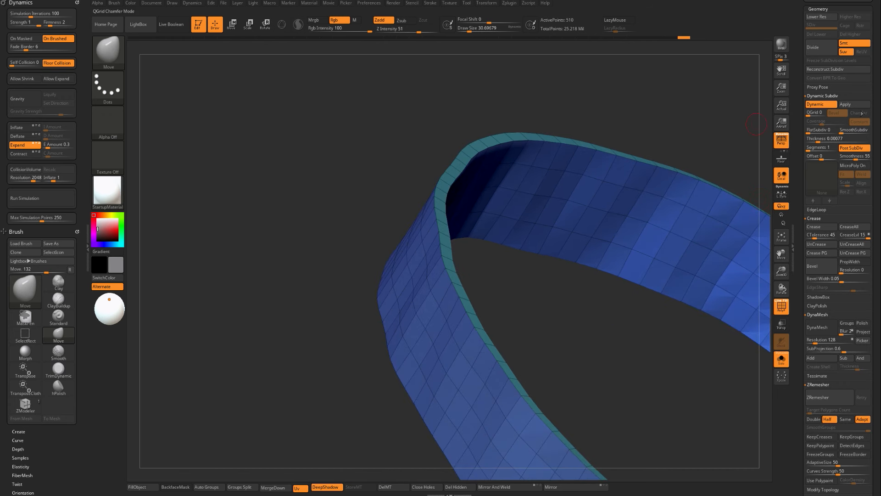
{"action": "left_click", "coordinate": [846, 104]}
{"action": "left_click_drag", "start_coordinate": [551, 305], "coordinate": [463, 273]}
{"action": "key", "text": "ctrl+shift"}
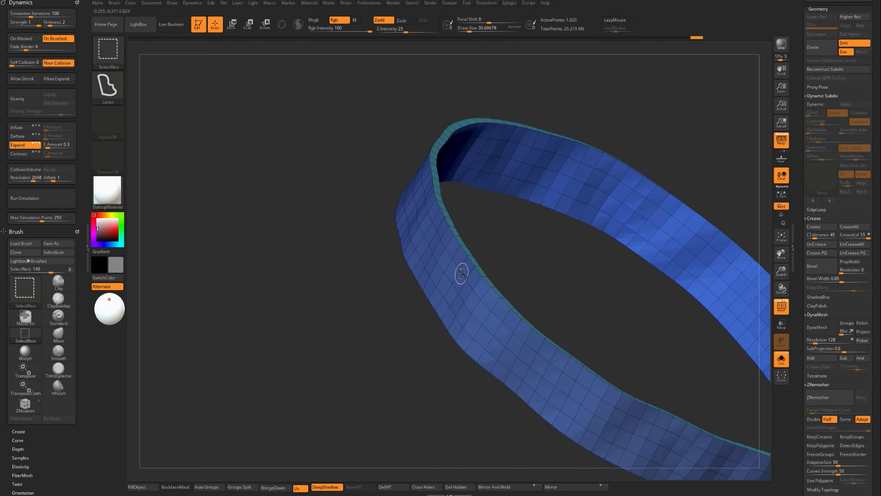
{"action": "left_click_drag", "start_coordinate": [527, 266], "coordinate": [537, 272]}
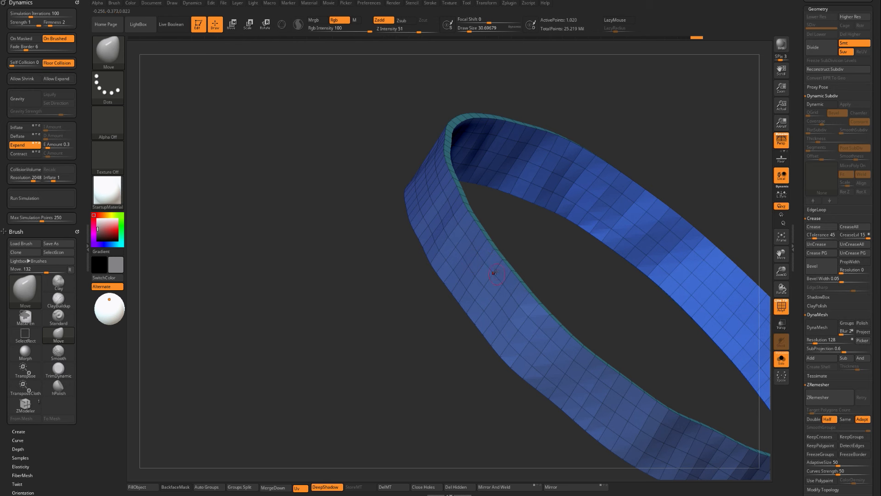
Hide the strap's outer and inner face polygroups so that only the rim polygroup remains shown.
{"action": "key", "text": "ctrl+shift"}
{"action": "left_click", "coordinate": [483, 261], "text": "ctrl+shift"}
{"action": "left_click_drag", "start_coordinate": [525, 248], "coordinate": [546, 229], "text": "ctrl+shift"}
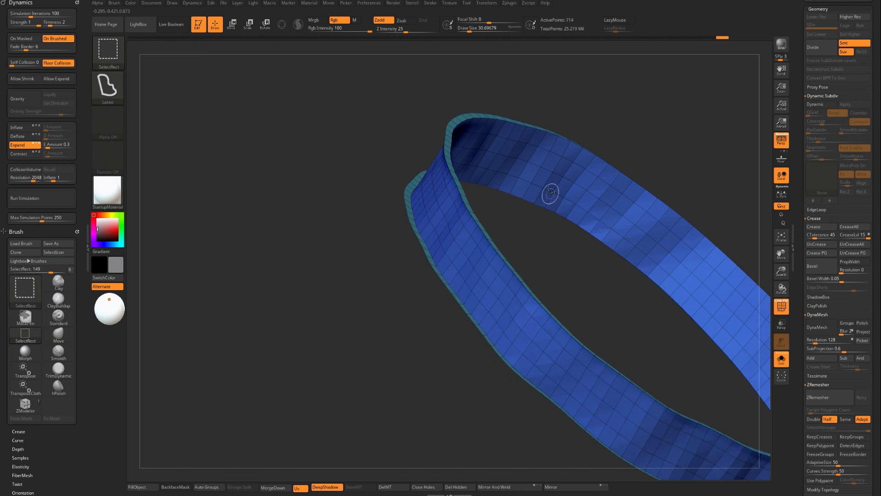
{"action": "left_click", "coordinate": [535, 183], "text": "ctrl+shift"}
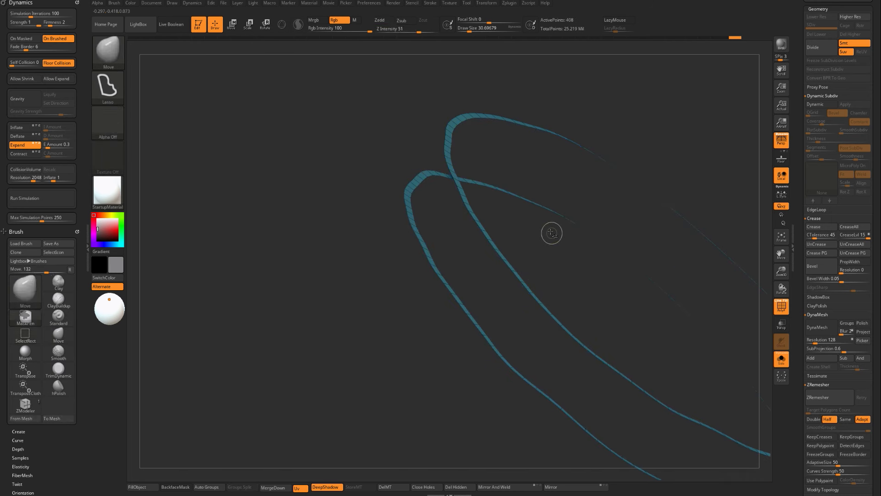
Duplicate the strap, keep only the outer and inner faces on the copy, and show the original Extract2_5 subtool with it.
{"action": "key", "text": "ctrl+shift+d"}
{"action": "left_click", "coordinate": [325, 293], "text": "ctrl+shift"}
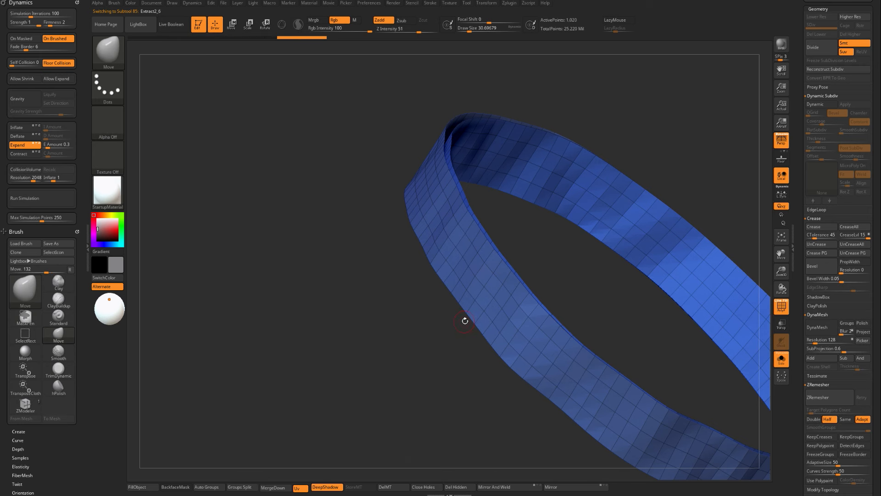
{"action": "key", "text": "alt+s"}
{"action": "key", "text": "alt+s"}
{"action": "key", "text": "alt+s"}
{"action": "scroll", "coordinate": [849, 111], "scroll_direction": "up", "scroll_amount": 10}
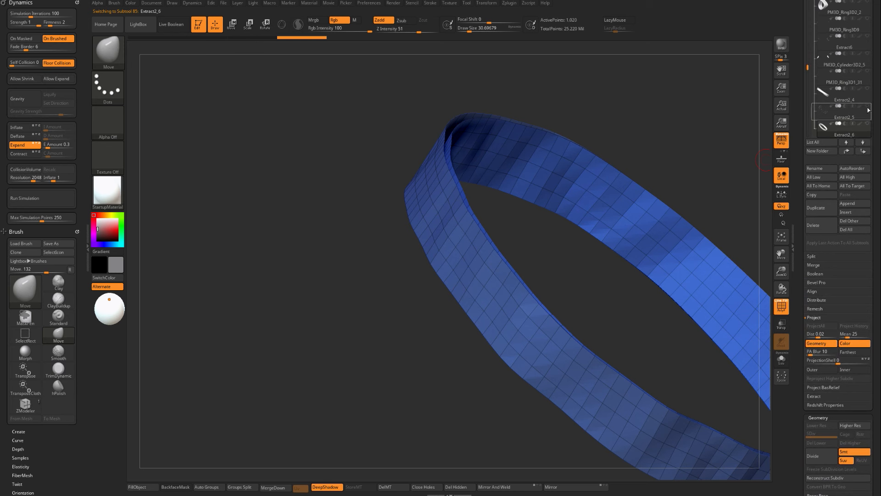
{"action": "scroll", "coordinate": [826, 87], "scroll_direction": "down", "scroll_amount": 3}
{"action": "mouse_move", "coordinate": [837, 67]}
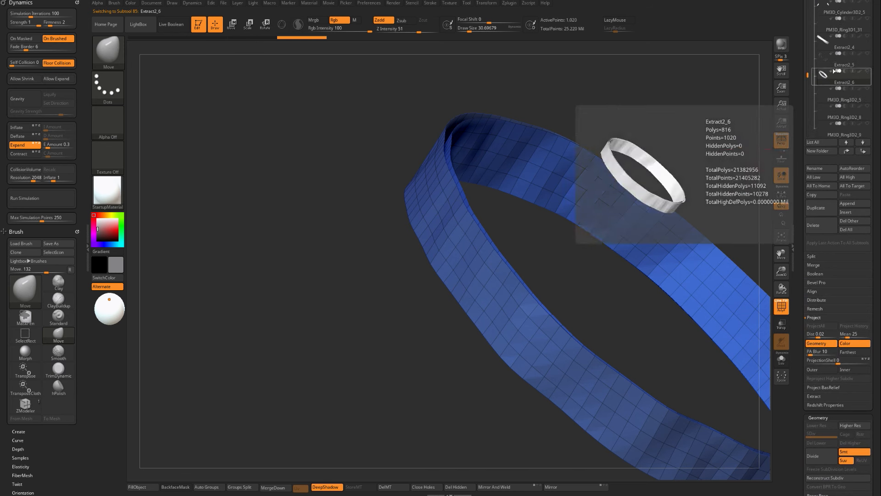
{"action": "left_click", "coordinate": [866, 66]}
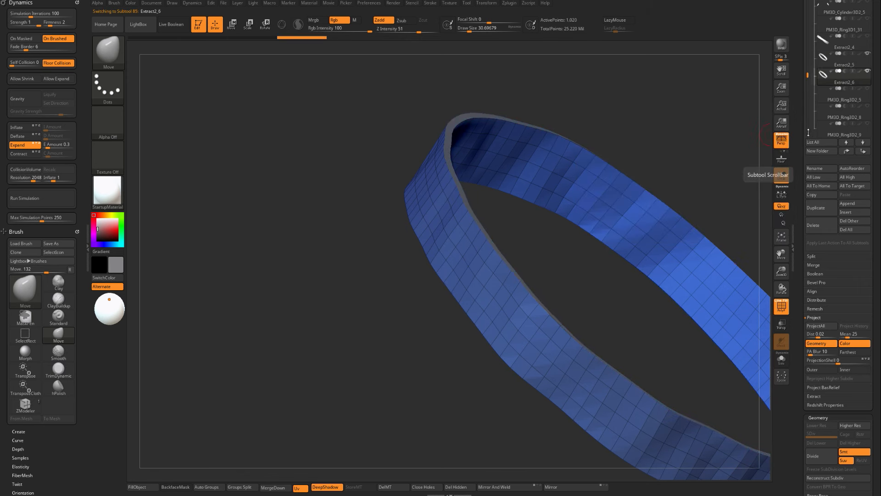
Inflate the rimless strap copy by 0.2 with the Inflate deformation so its faces sit off the original strap.
{"action": "scroll", "coordinate": [840, 184], "scroll_direction": "down", "scroll_amount": 15}
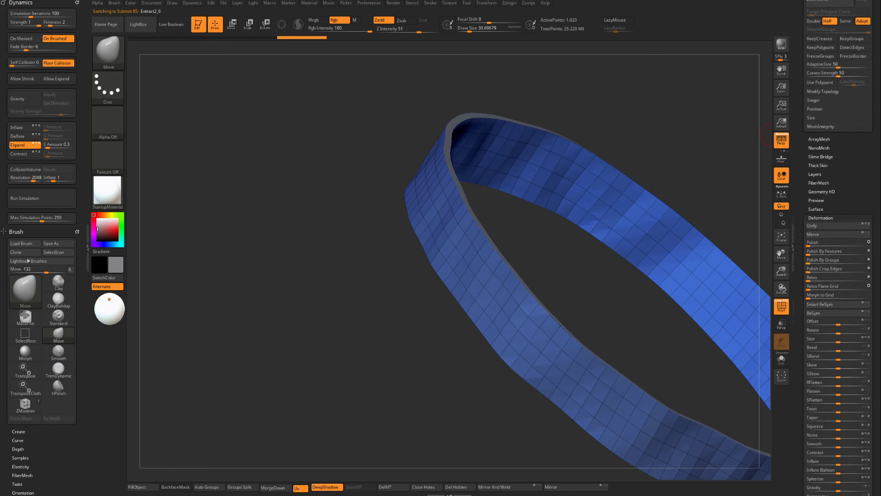
{"action": "left_click", "coordinate": [832, 386]}
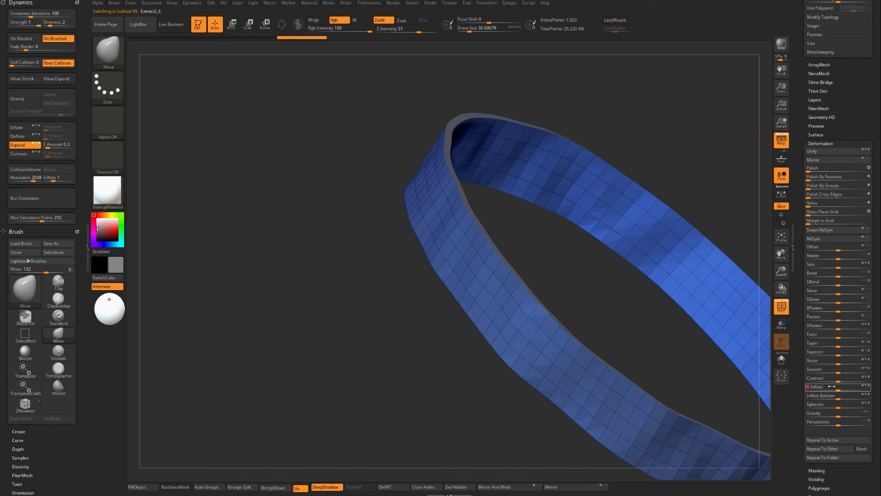
{"action": "left_click_drag", "start_coordinate": [350, 282], "coordinate": [391, 177]}
{"action": "key", "text": "ctrl+z"}
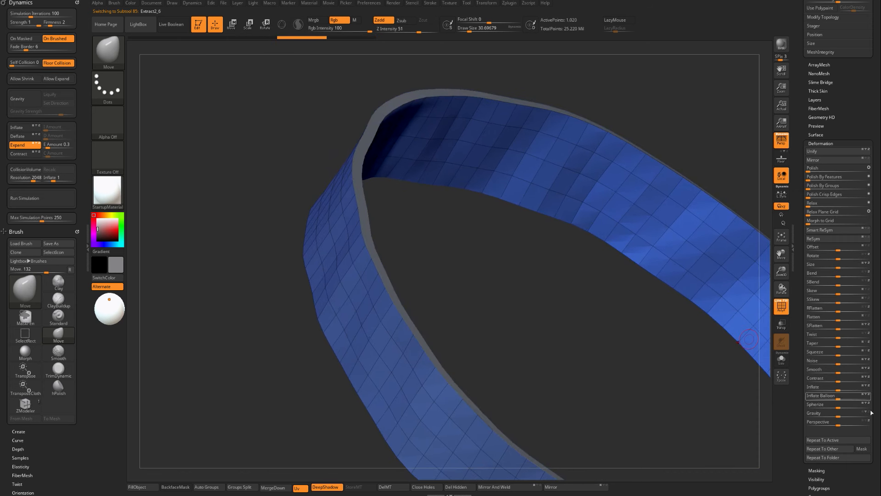
{"action": "left_click", "coordinate": [826, 387]}
{"action": "type", "text": ".2"}
{"action": "key", "text": "Return"}
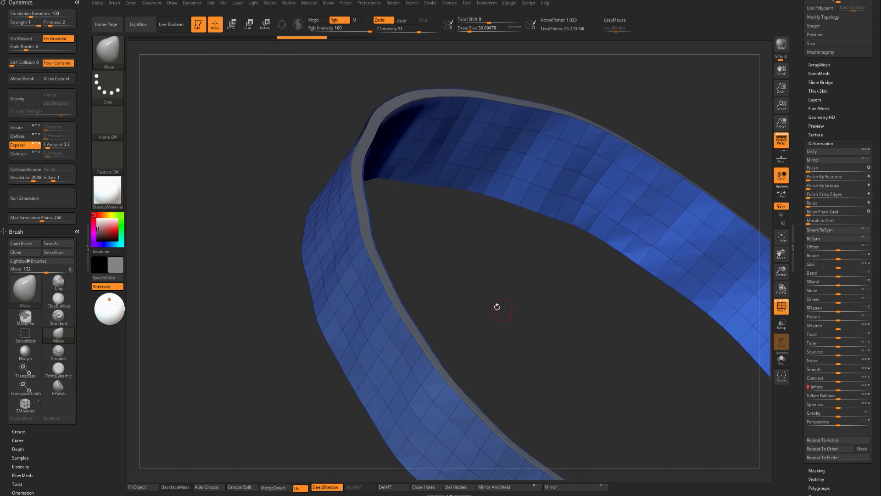
{"action": "mouse_move", "coordinate": [383, 238]}
{"action": "left_mouse_down"}
{"action": "mouse_move", "coordinate": [435, 277]}
{"action": "mouse_move", "coordinate": [422, 297]}
{"action": "mouse_move", "coordinate": [477, 240]}
{"action": "left_mouse_up"}
Try Dynamic Subdiv on the strap copy with Offset 64 and Thickness 0.00036, and turn it off again.
{"action": "left_click_drag", "start_coordinate": [852, 116], "coordinate": [851, 223]}
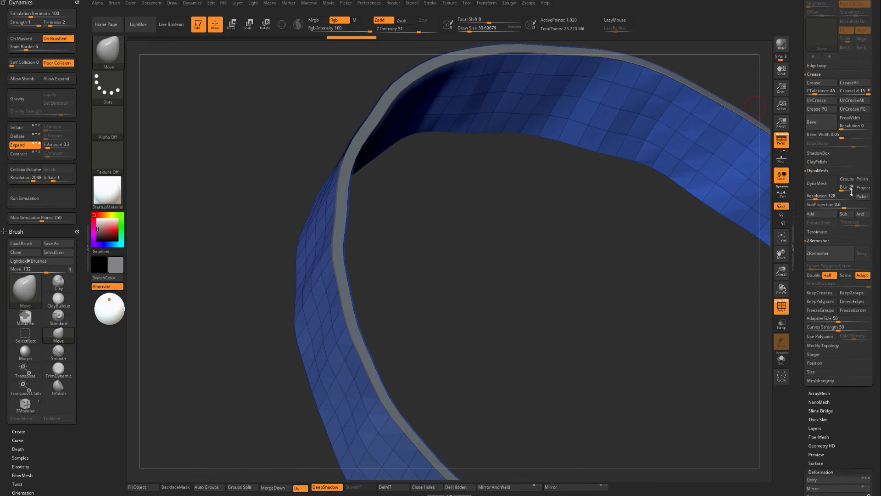
{"action": "left_click_drag", "start_coordinate": [852, 157], "coordinate": [852, 340]}
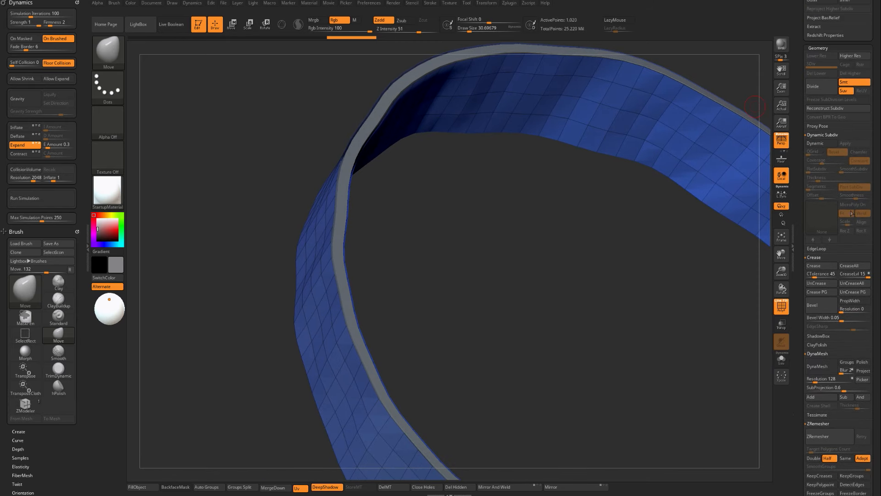
{"action": "left_click", "coordinate": [814, 143]}
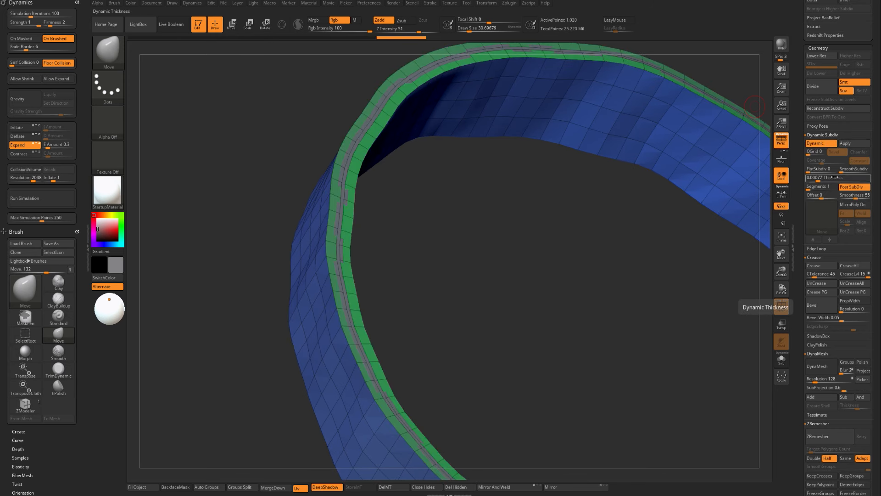
{"action": "left_click", "coordinate": [819, 180]}
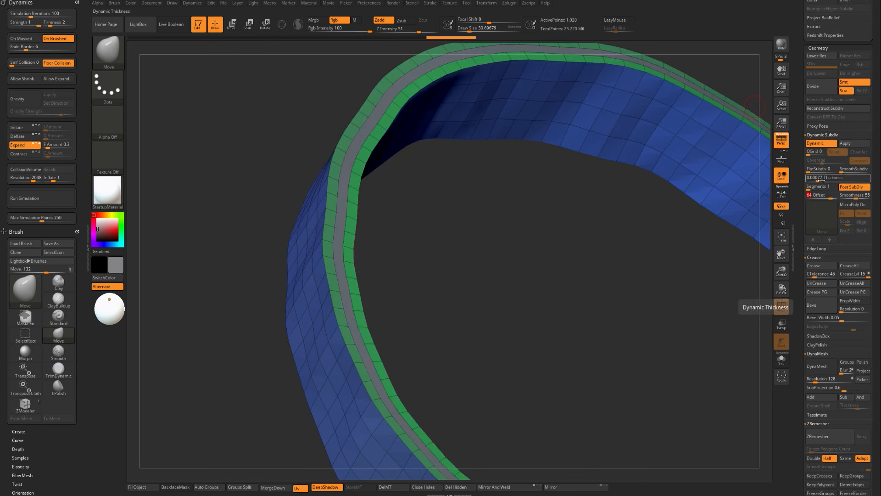
{"action": "left_click_drag", "start_coordinate": [819, 179], "coordinate": [817, 179]}
{"action": "left_click_drag", "start_coordinate": [481, 342], "coordinate": [445, 260]}
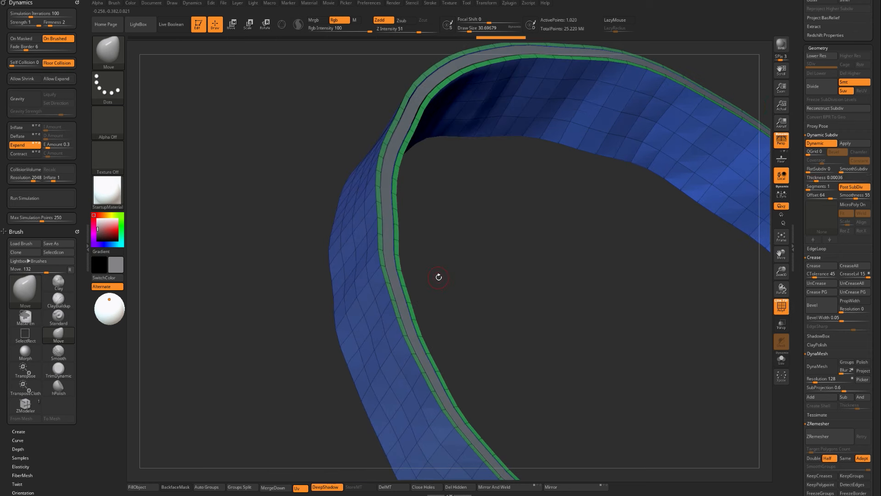
{"action": "left_click", "coordinate": [815, 143]}
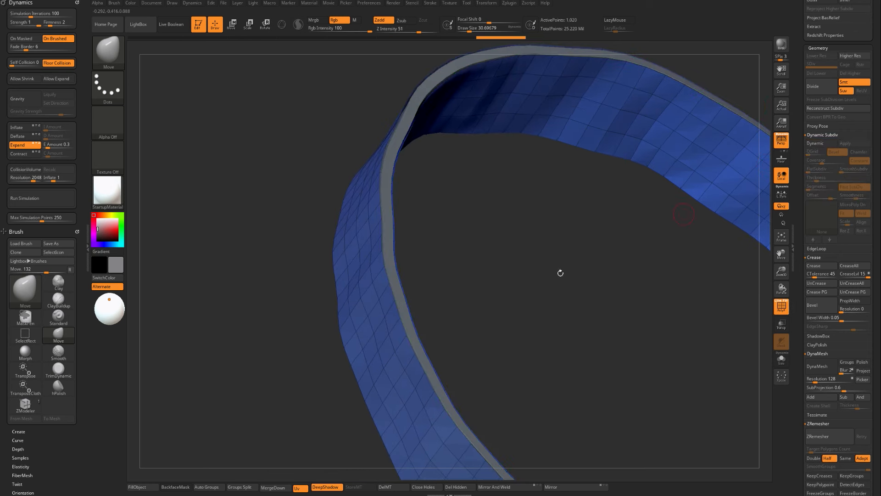
Try subdividing the Extract2_6 strap copy to level 3 with its current creases, and undo the subdivisions.
{"action": "mouse_move", "coordinate": [502, 314]}
{"action": "left_mouse_down"}
{"action": "mouse_move", "coordinate": [464, 264]}
{"action": "mouse_move", "coordinate": [465, 282]}
{"action": "mouse_move", "coordinate": [488, 290]}
{"action": "mouse_move", "coordinate": [374, 249]}
{"action": "left_mouse_up"}
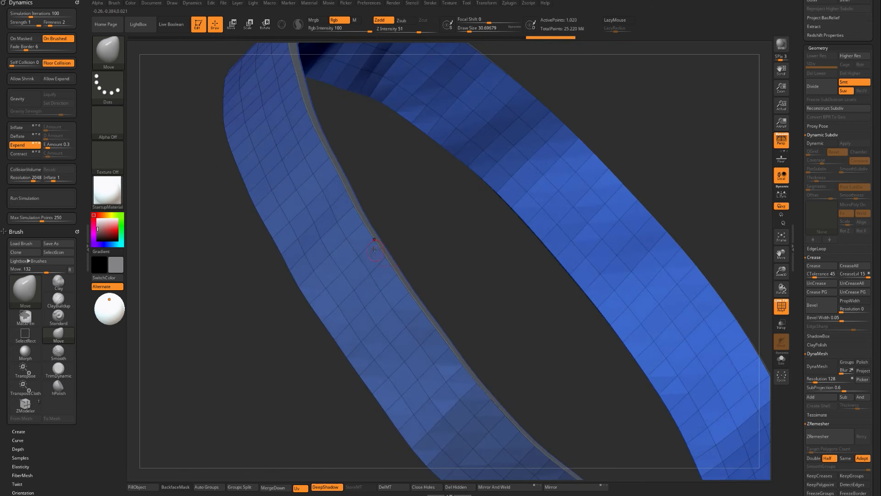
{"action": "left_click", "coordinate": [378, 235], "text": "alt"}
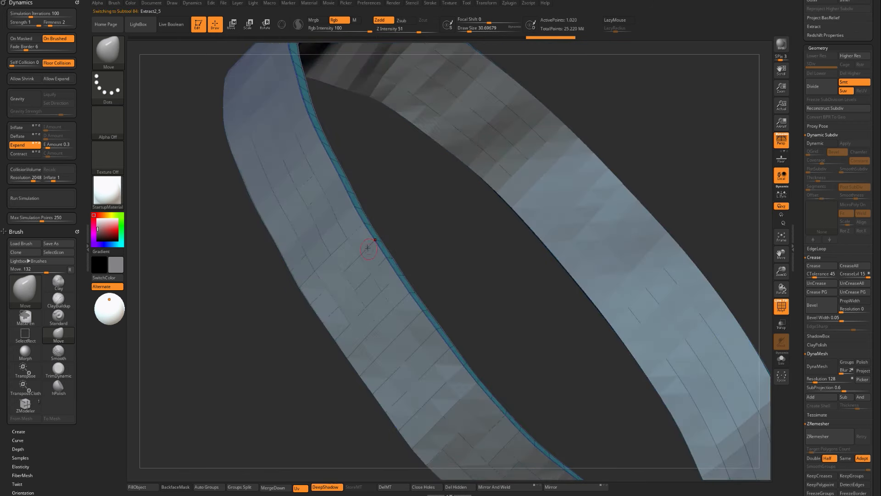
{"action": "left_click", "coordinate": [376, 248], "text": "alt"}
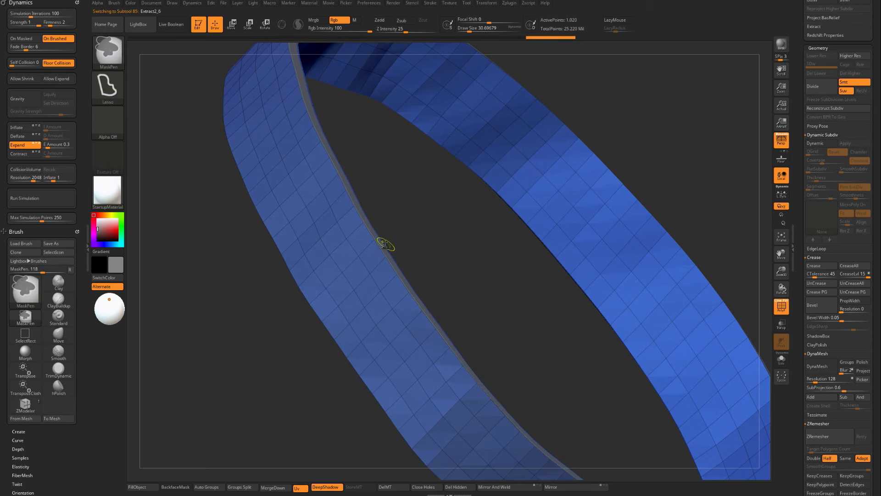
{"action": "key", "text": "ctrl+d"}
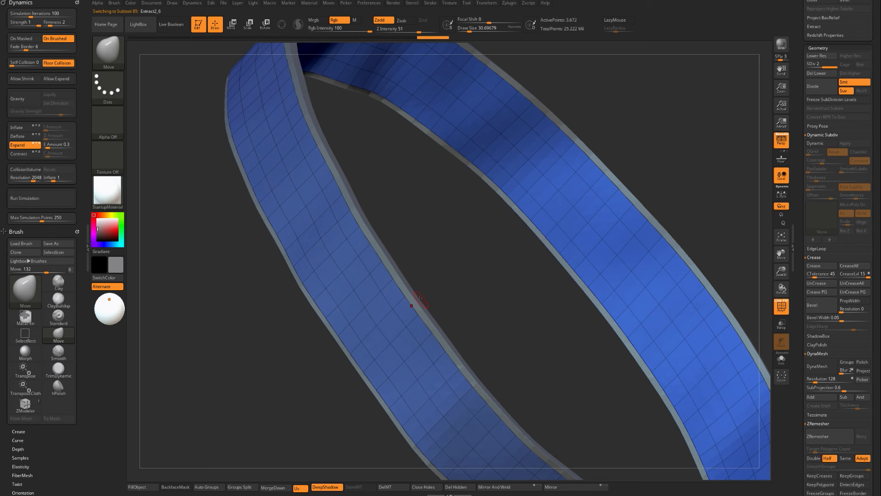
{"action": "key", "text": "shift+d"}
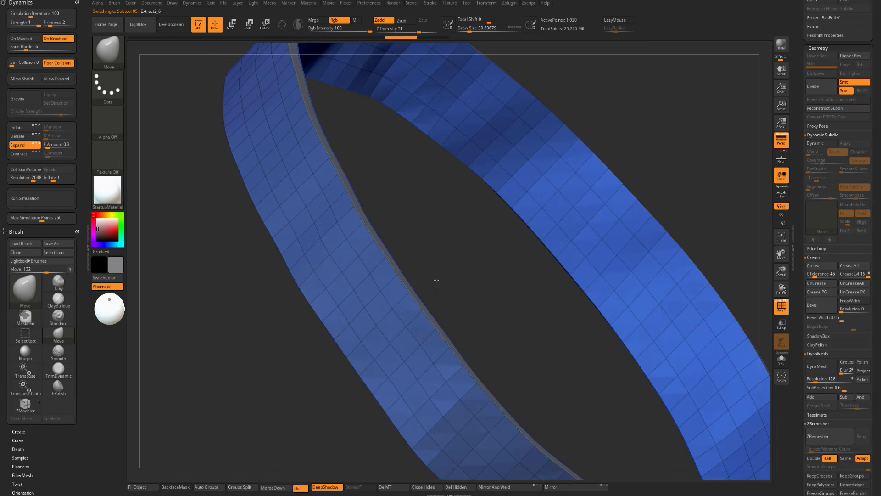
{"action": "left_click_drag", "start_coordinate": [436, 280], "coordinate": [455, 299]}
{"action": "key", "text": "d"}
{"action": "key", "text": "d"}
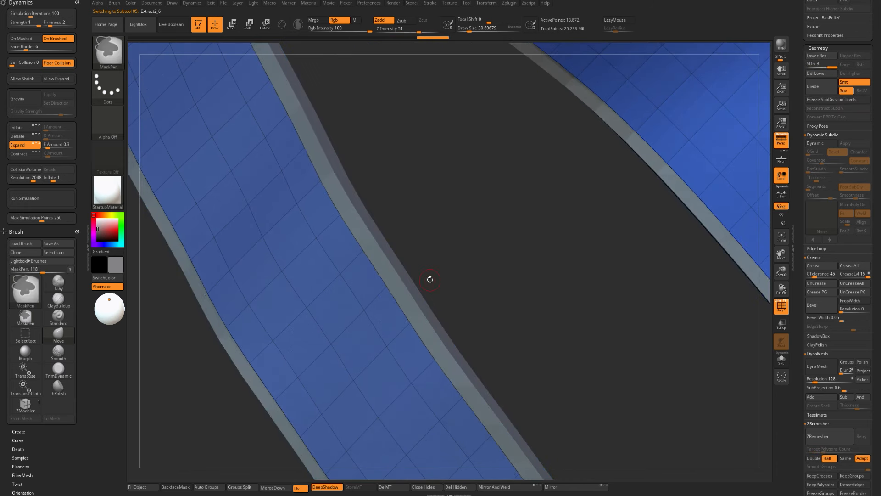
{"action": "left_click_drag", "start_coordinate": [457, 337], "coordinate": [417, 260]}
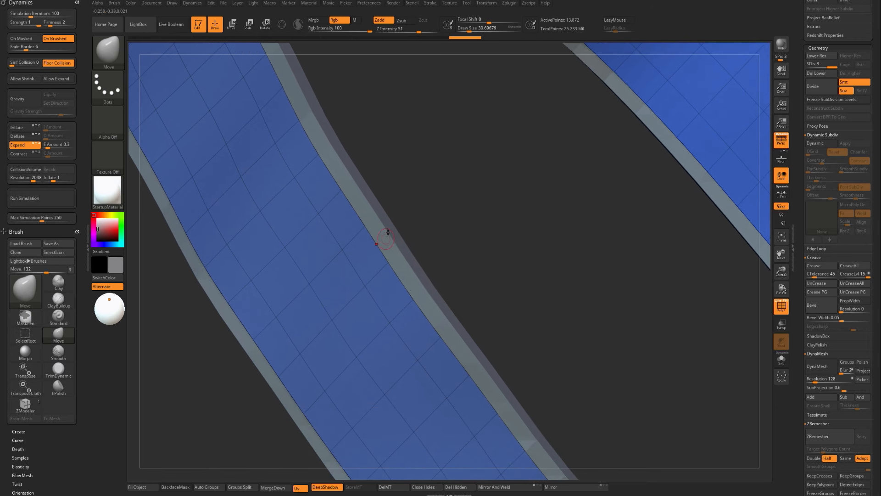
{"action": "key", "text": "shift+d"}
{"action": "key", "text": "shift+d"}
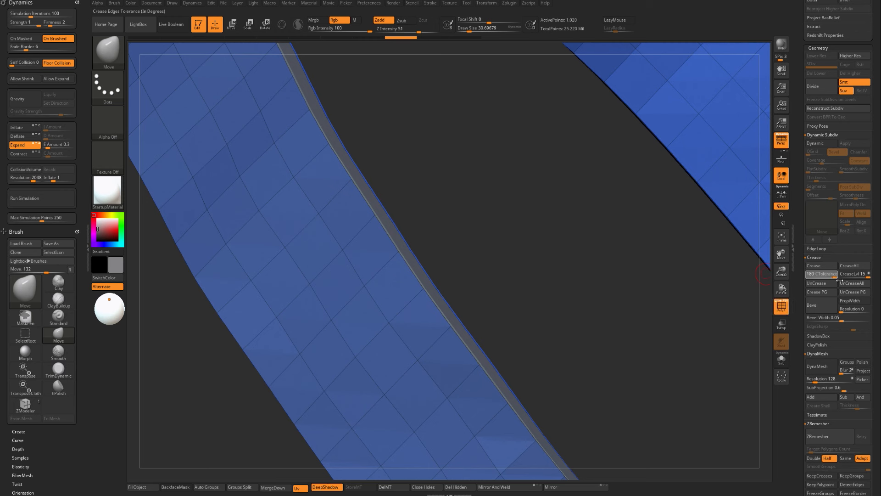
Try crease tolerance 180 on the strap copy with subdivision up to level 4, and undo the subdivisions.
{"action": "left_click_drag", "start_coordinate": [821, 274], "coordinate": [843, 274]}
{"action": "key", "text": "d"}
{"action": "key", "text": "d"}
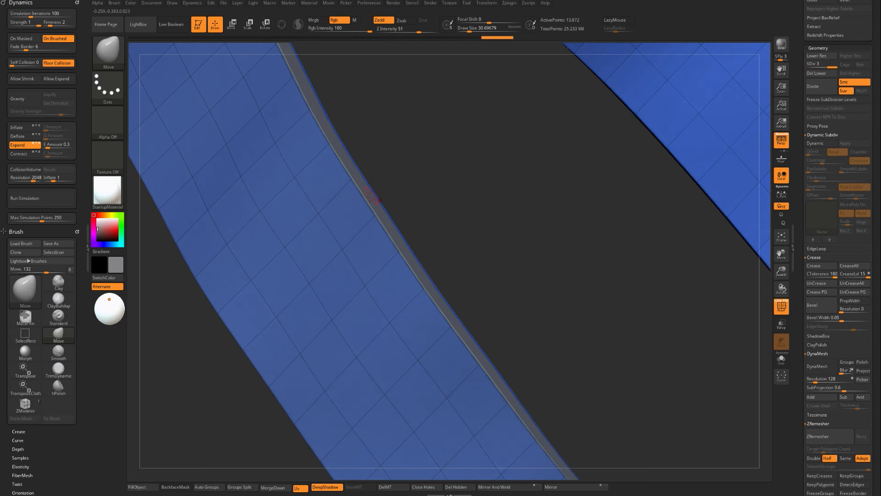
{"action": "left_click", "coordinate": [822, 283]}
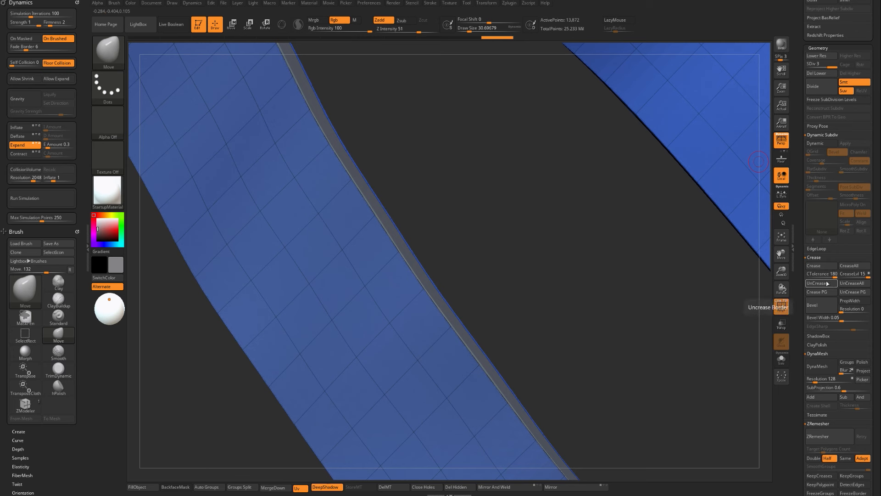
{"action": "key", "text": "ctrl+d"}
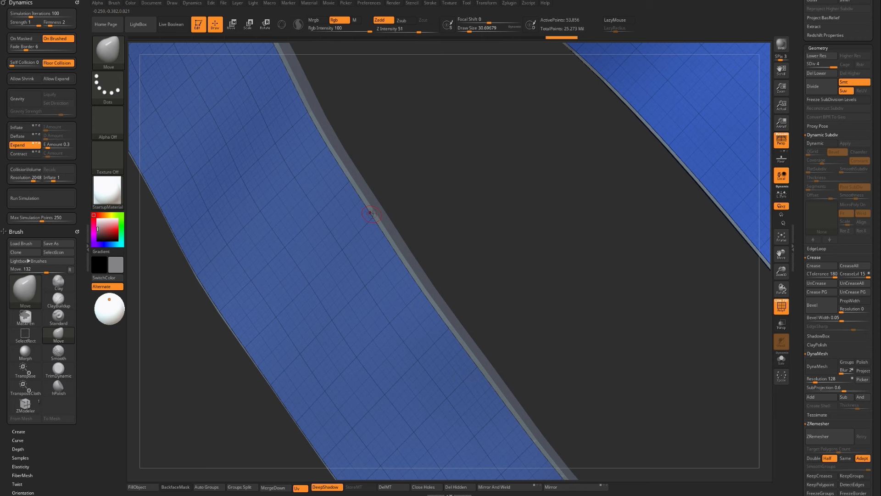
{"action": "key", "text": "shift+d"}
{"action": "key", "text": "shift+d"}
{"action": "key", "text": "shift+d"}
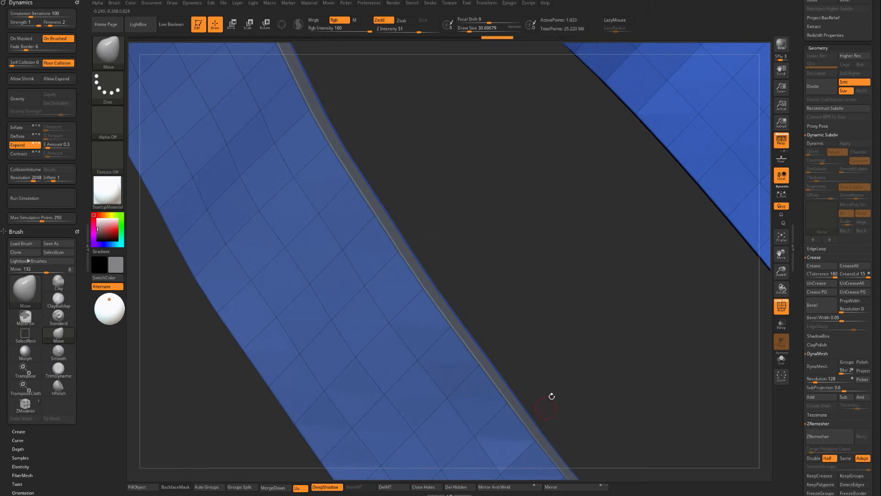
Uncrease all edges of the strap copy and subdivide it to level 3.
{"action": "key", "text": "ctrl"}
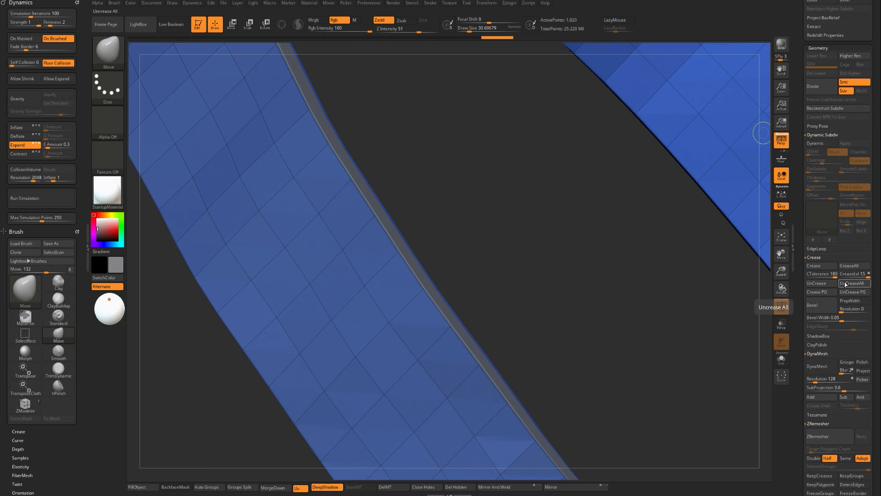
{"action": "key", "text": "d"}
{"action": "key", "text": "d"}
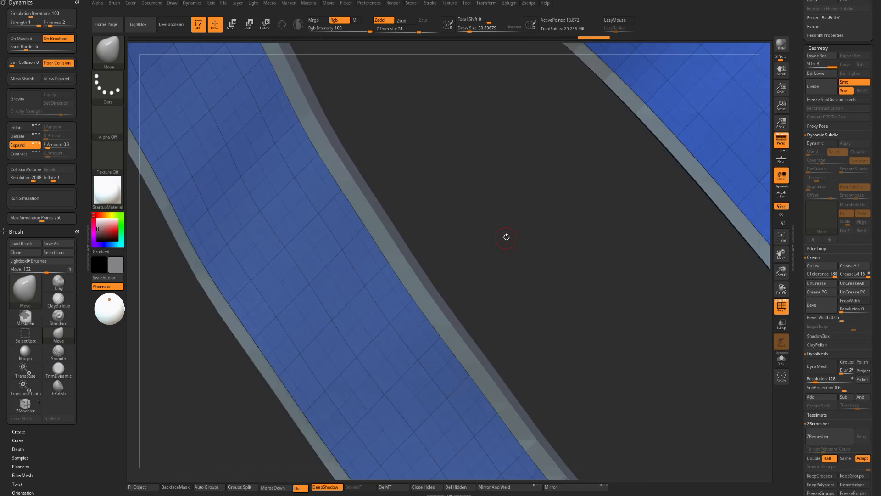
Set the strap copy to its lowest subdivision level and morph it toward the stored morph target with Morph at 50.
{"action": "key", "text": "shift"}
{"action": "key", "text": "shift+d"}
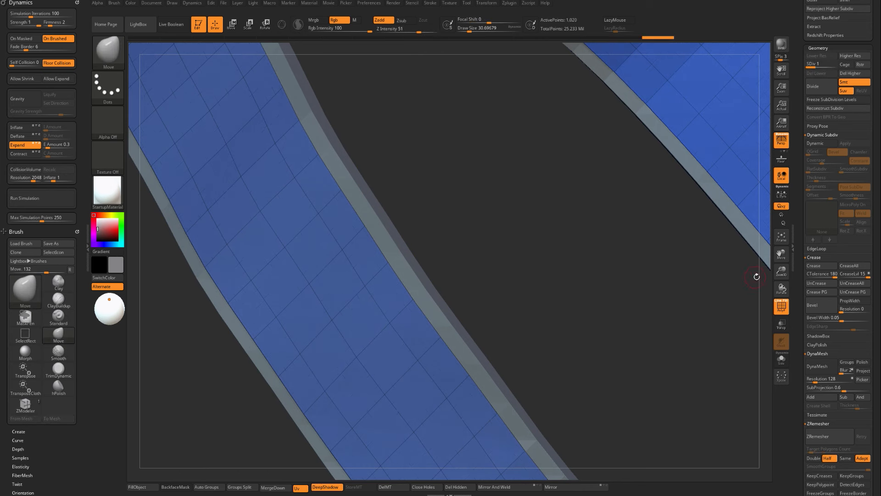
{"action": "scroll", "coordinate": [826, 267], "scroll_direction": "down", "scroll_amount": 10}
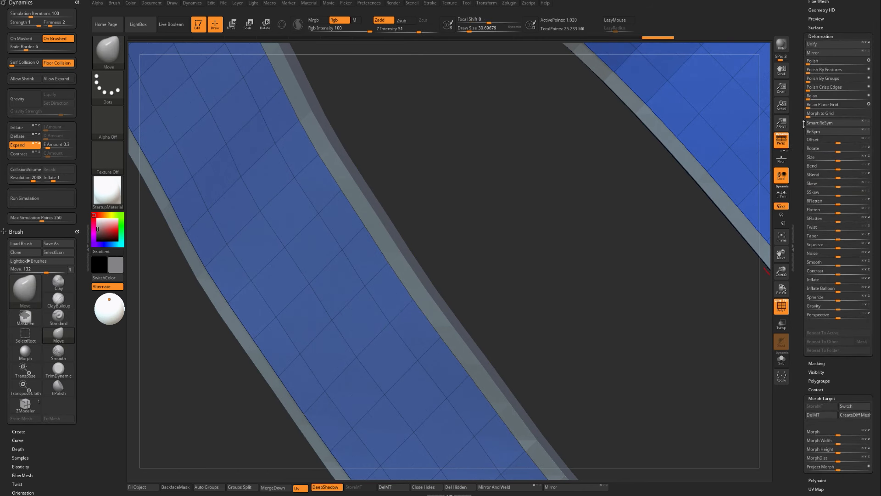
{"action": "left_click_drag", "start_coordinate": [854, 432], "coordinate": [858, 431]}
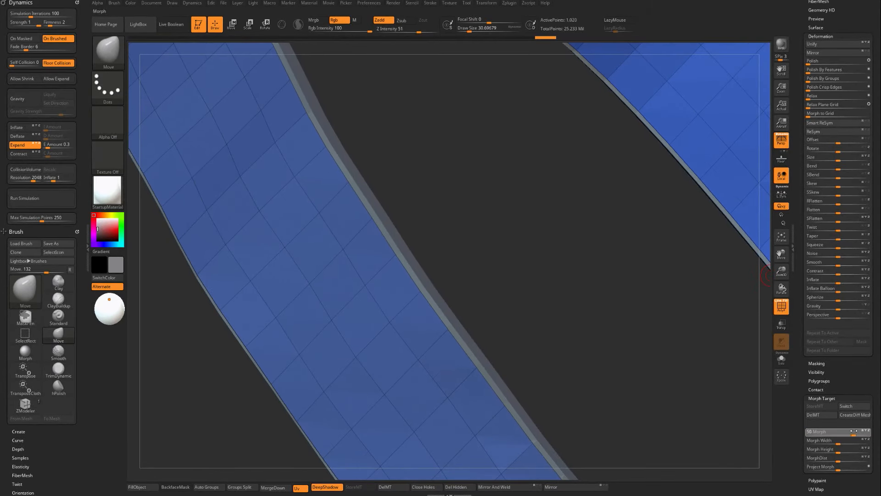
Move the strap copy up to subdivision level 2 and delete the higher level.
{"action": "key", "text": "d"}
{"action": "left_click_drag", "start_coordinate": [477, 303], "coordinate": [459, 264]}
{"action": "left_click_drag", "start_coordinate": [844, 10], "coordinate": [845, 161]}
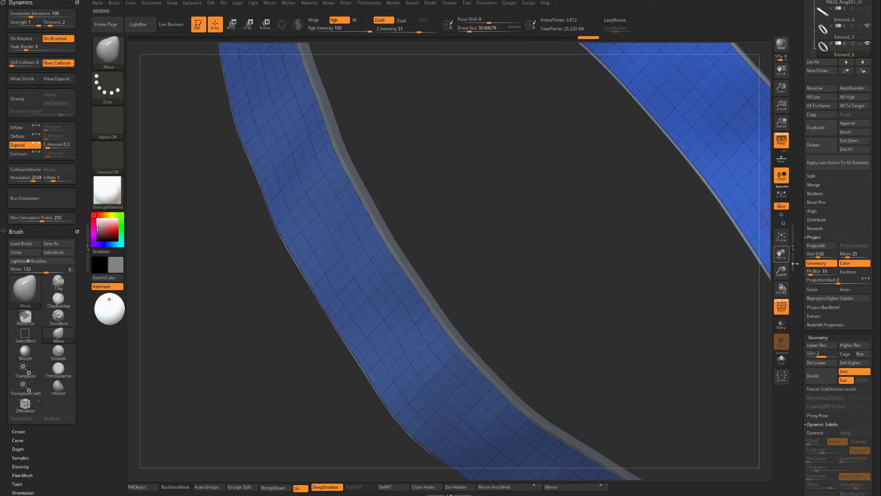
{"action": "left_click", "coordinate": [835, 363]}
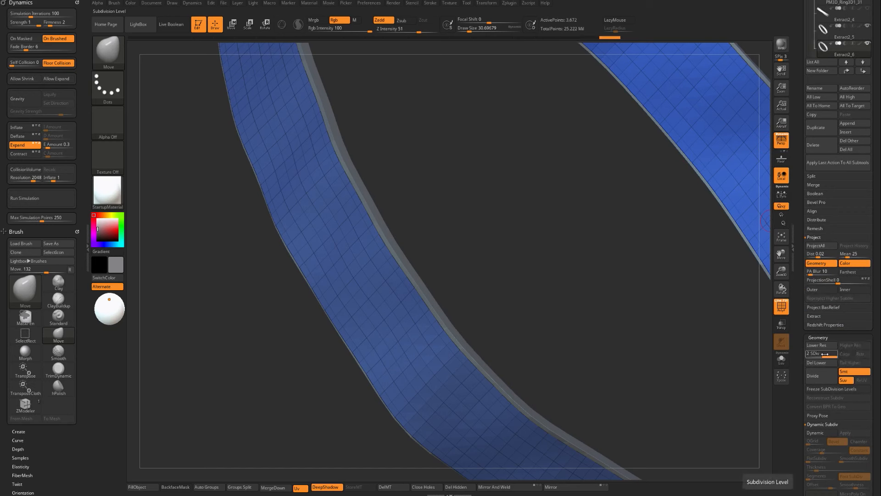
Try one more smooth subdivision on the strap copy, up to level 3, and undo it.
{"action": "mouse_move", "coordinate": [468, 195]}
{"action": "left_mouse_down"}
{"action": "mouse_move", "coordinate": [450, 212]}
{"action": "mouse_move", "coordinate": [457, 205]}
{"action": "mouse_move", "coordinate": [367, 238]}
{"action": "left_mouse_up"}
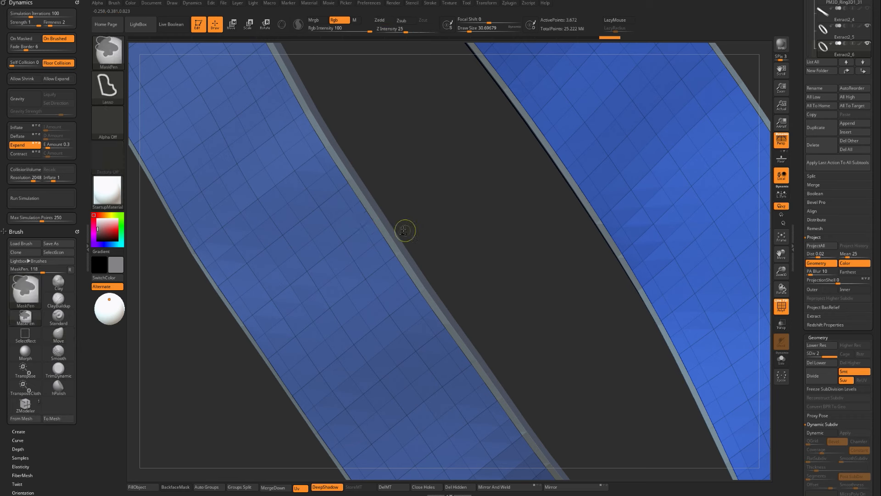
{"action": "key", "text": "d"}
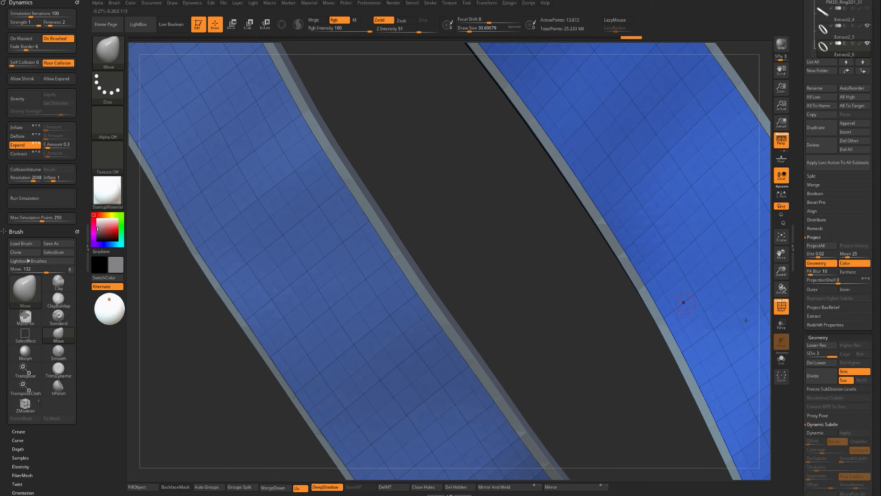
{"action": "key", "text": "shift+d"}
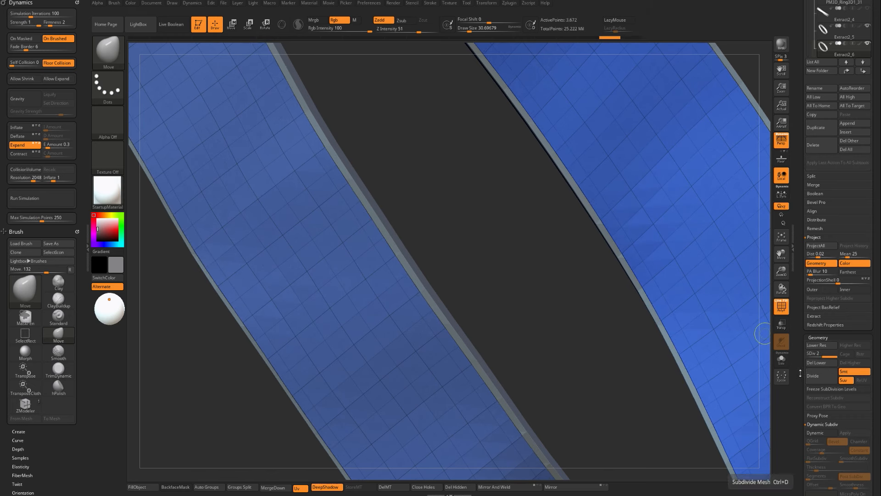
Delete the strap copy's lower subdivision level to make the denser mesh its base, and divide it once.
{"action": "left_click_drag", "start_coordinate": [800, 373], "coordinate": [801, 301]}
{"action": "key", "text": "shift+d"}
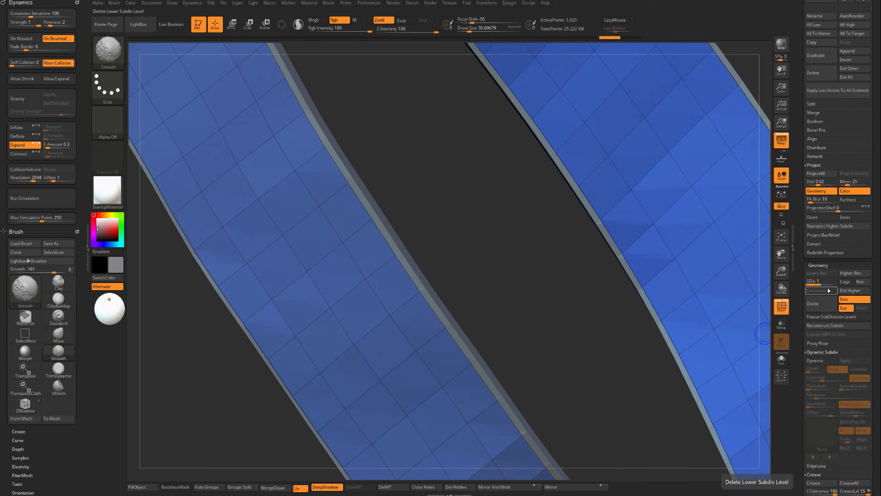
{"action": "key", "text": "d"}
{"action": "left_click", "coordinate": [822, 290]}
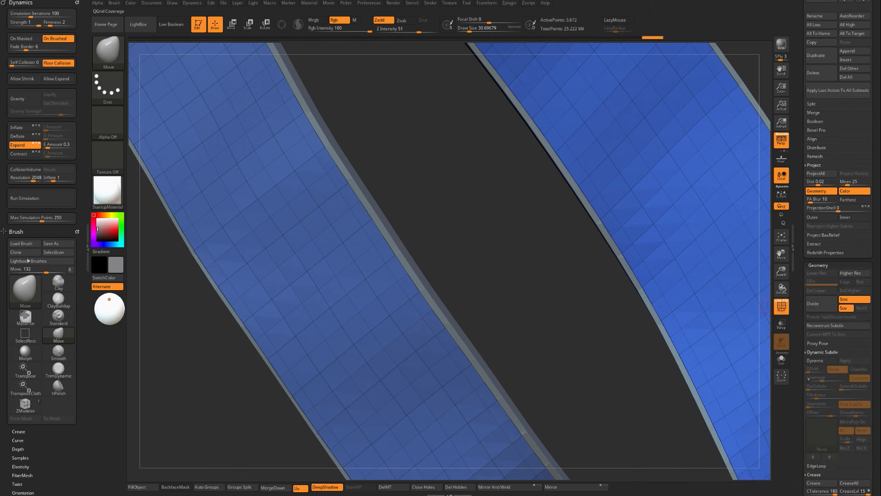
{"action": "scroll", "coordinate": [809, 378], "scroll_direction": "down", "scroll_amount": 3}
{"action": "key", "text": "ctrl"}
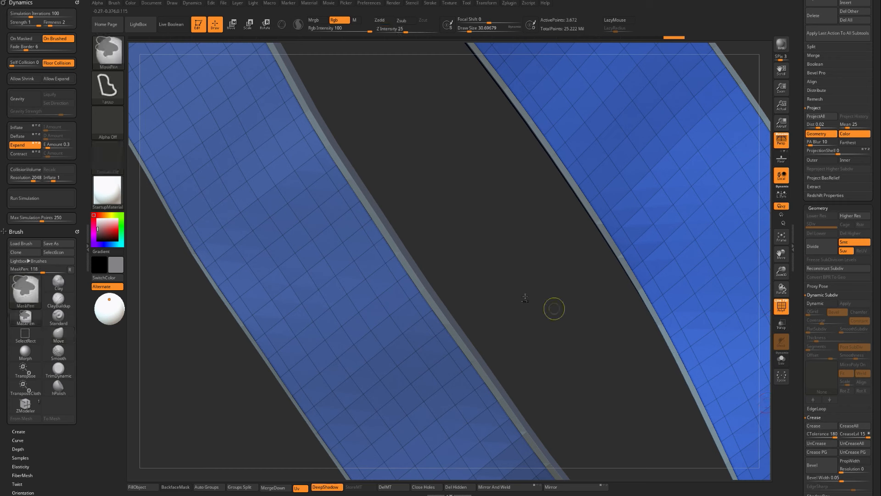
{"action": "key", "text": "ctrl+d"}
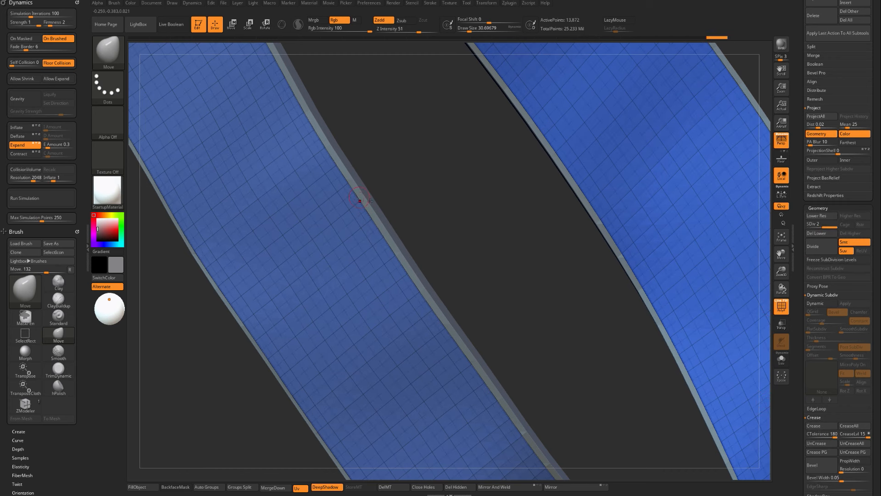
Shrink the visible area away from the strap copy's borders, mask the remaining interior, show the whole mesh, and blur the mask.
{"action": "left_click", "coordinate": [359, 209], "text": "ctrl+shift"}
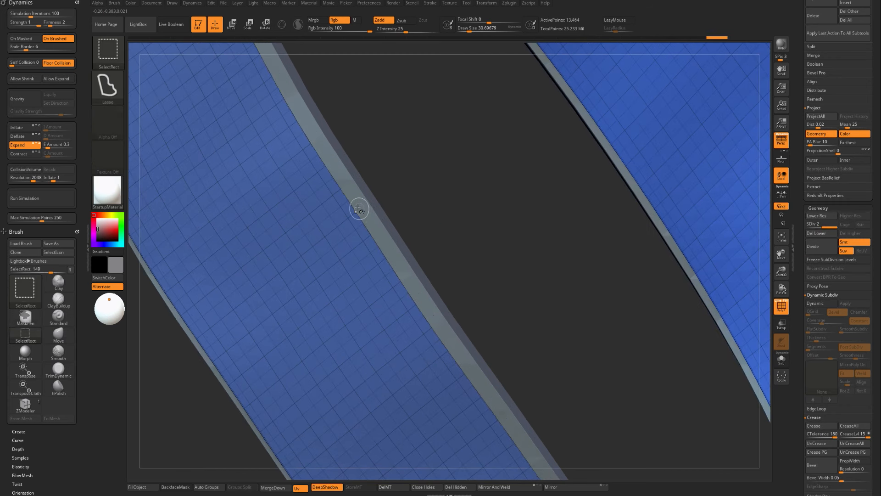
{"action": "left_click", "coordinate": [184, 314], "text": "ctrl+shift"}
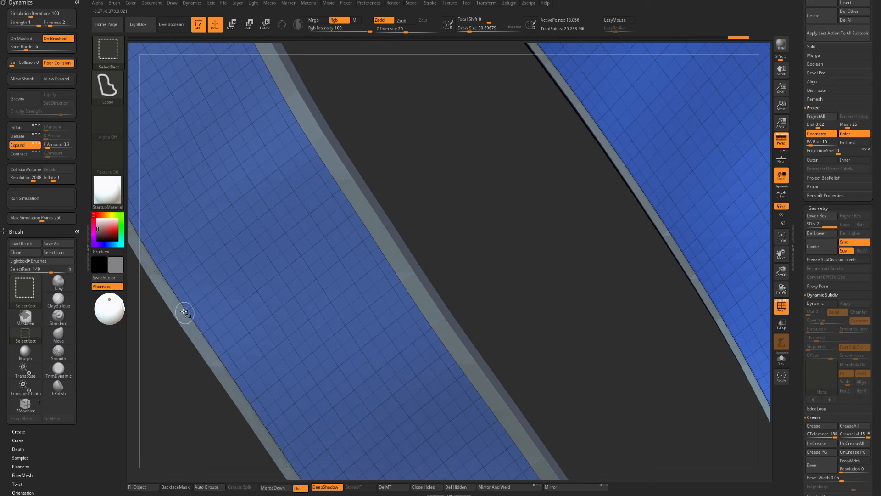
{"action": "left_click", "coordinate": [471, 295], "text": "ctrl+shift"}
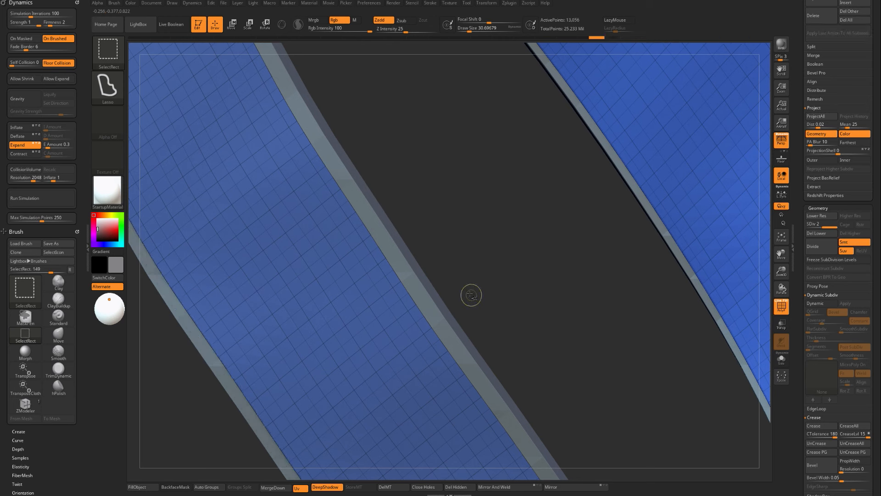
{"action": "left_click", "coordinate": [480, 284], "text": "ctrl+shift"}
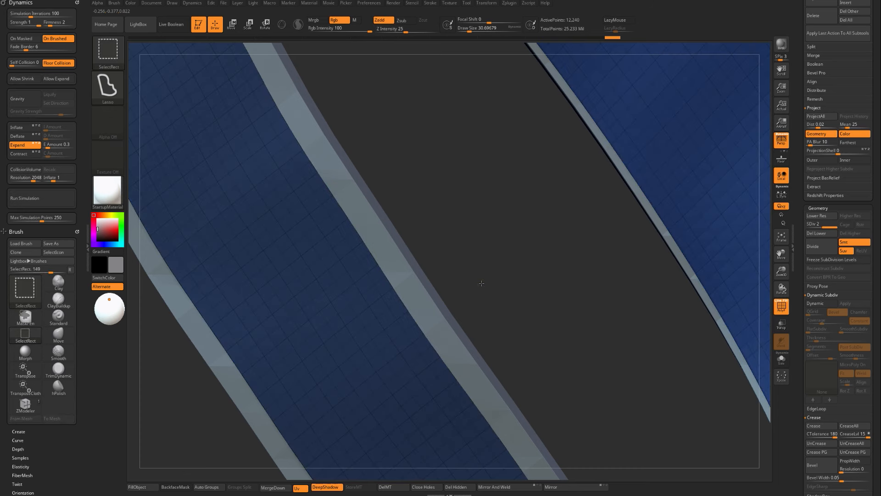
{"action": "left_click", "coordinate": [482, 286], "text": "ctrl+shift"}
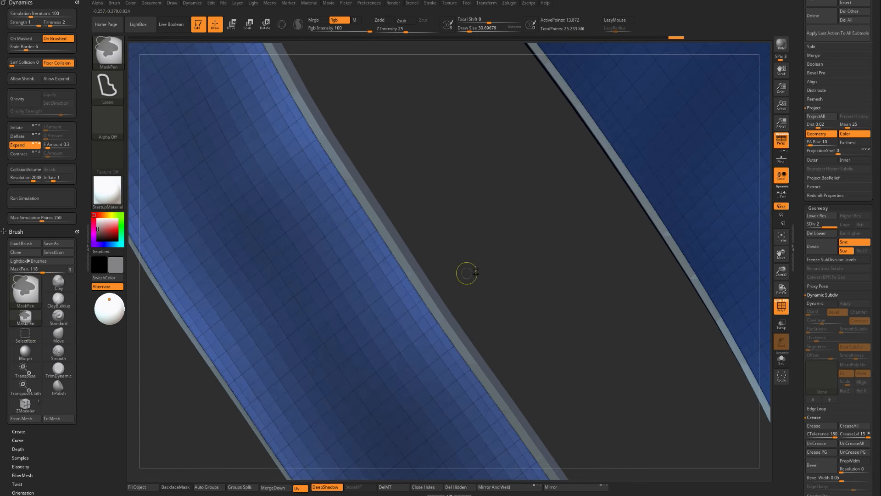
{"action": "left_click_drag", "start_coordinate": [467, 273], "coordinate": [447, 267]}
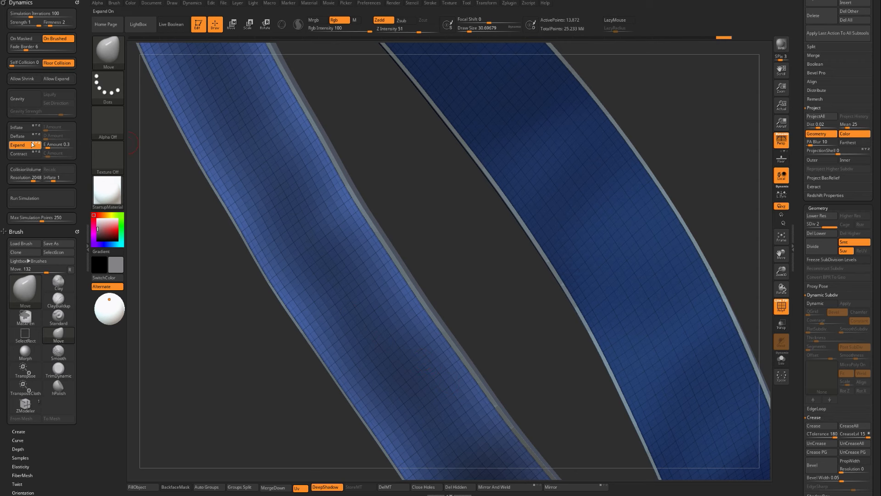
Try an Expand-only cloth simulation on the strap copy and undo it, and rerun the simulation with Inflate added at 0.1.
{"action": "left_click", "coordinate": [55, 195]}
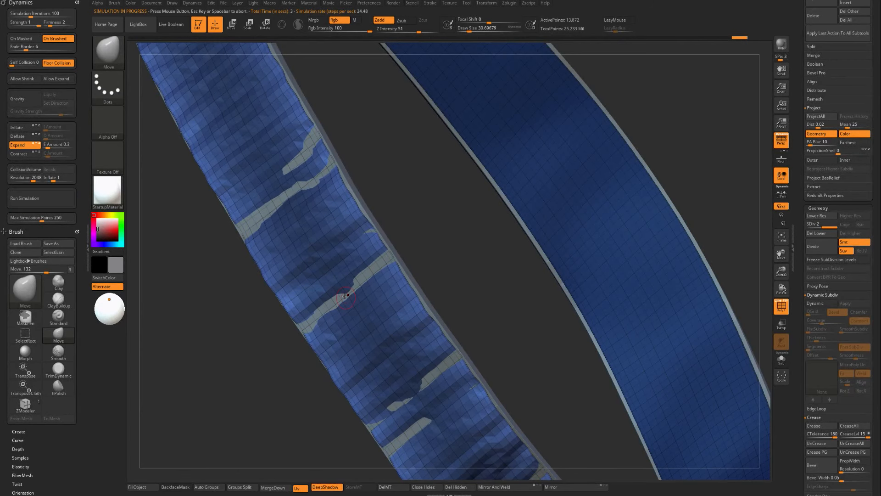
{"action": "key", "text": "ctrl+z"}
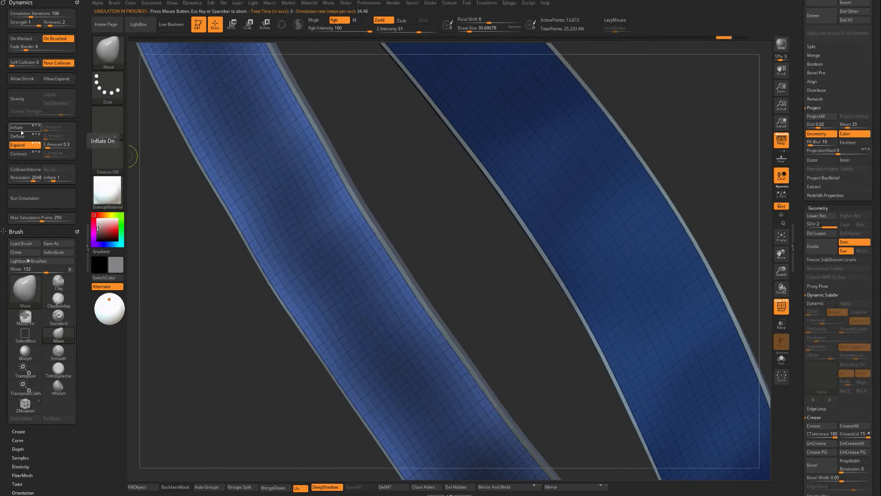
{"action": "left_click", "coordinate": [21, 131]}
{"action": "left_click", "coordinate": [48, 198]}
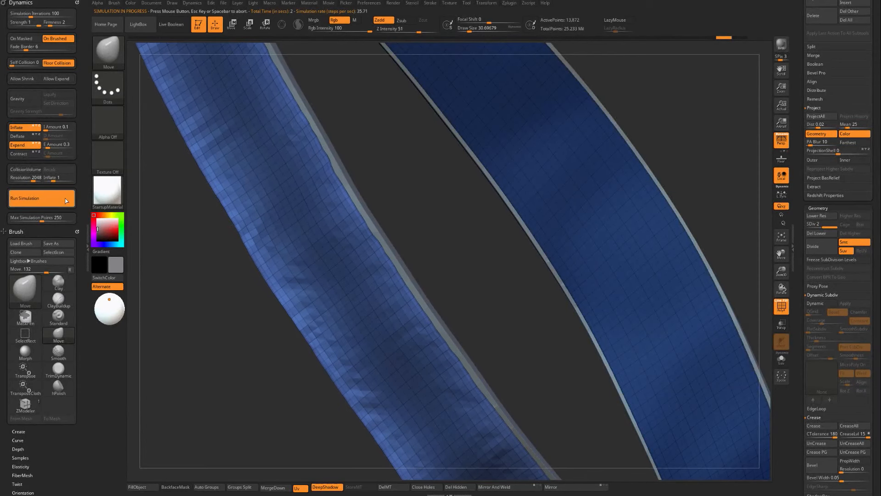
Morph the strap copy's lowest subdivision level toward its stored morph target and return to the higher level.
{"action": "left_click_drag", "start_coordinate": [238, 356], "coordinate": [308, 303], "text": "alt"}
{"action": "left_click_drag", "start_coordinate": [531, 254], "coordinate": [335, 221]}
{"action": "left_click_drag", "start_coordinate": [536, 235], "coordinate": [453, 235]}
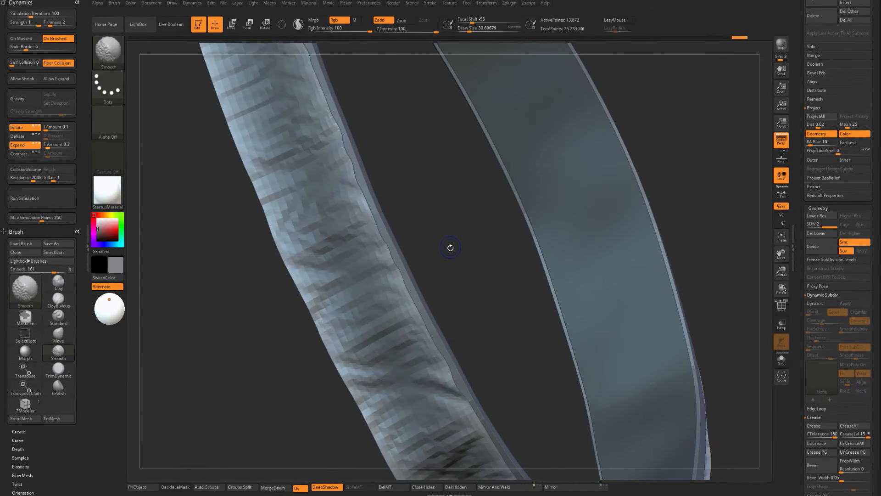
{"action": "key", "text": "shift+d"}
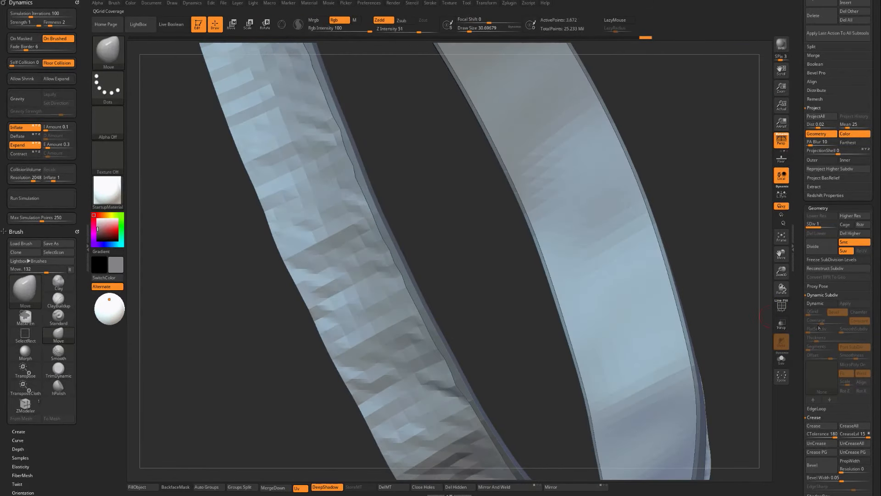
{"action": "left_click_drag", "start_coordinate": [798, 305], "coordinate": [802, 161]}
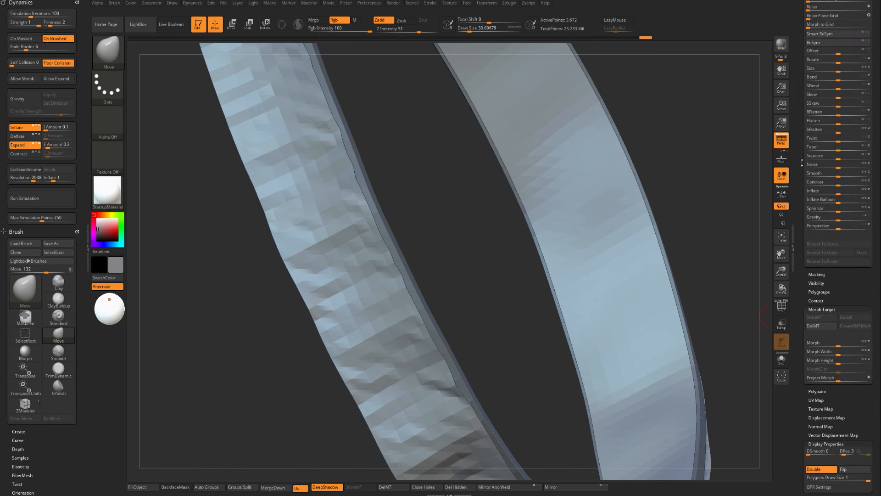
{"action": "left_click_drag", "start_coordinate": [848, 343], "coordinate": [866, 342]}
{"action": "key", "text": "d"}
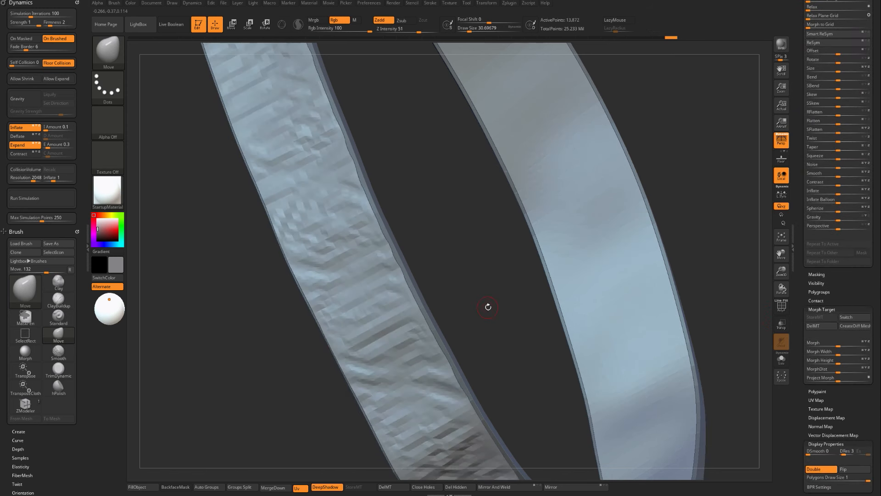
Polish the strap copy by groups to soften its simulated surface wrinkles.
{"action": "left_click_drag", "start_coordinate": [488, 307], "coordinate": [738, 243]}
{"action": "scroll", "coordinate": [829, 157], "scroll_direction": "up", "scroll_amount": 5}
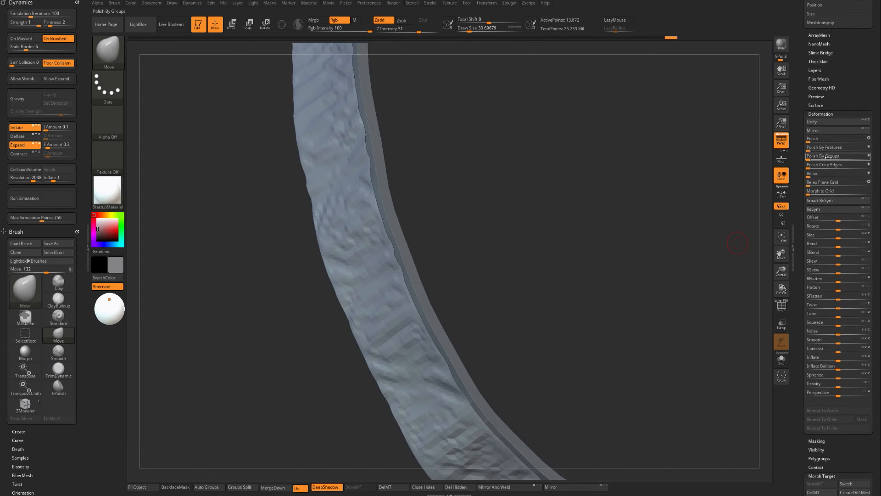
{"action": "left_click", "coordinate": [816, 157]}
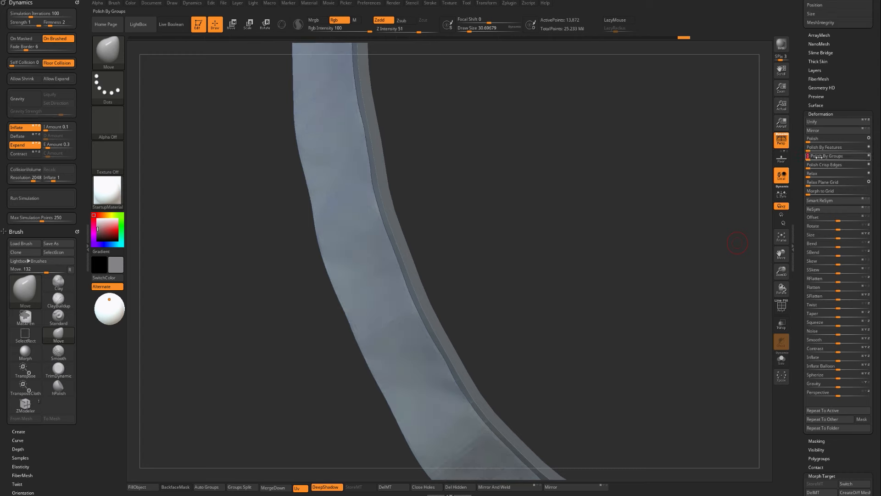
{"action": "left_click_drag", "start_coordinate": [543, 242], "coordinate": [487, 391]}
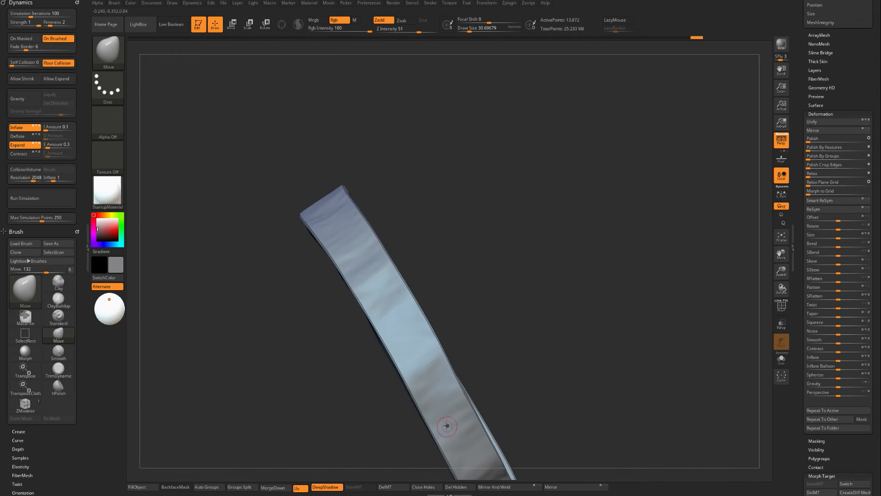
{"action": "left_click_drag", "start_coordinate": [472, 234], "coordinate": [346, 218]}
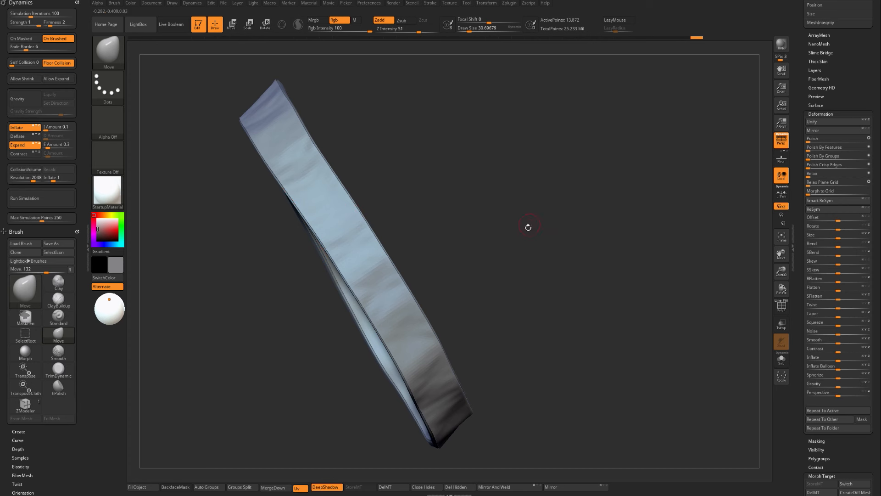
{"action": "left_click_drag", "start_coordinate": [528, 227], "coordinate": [586, 262]}
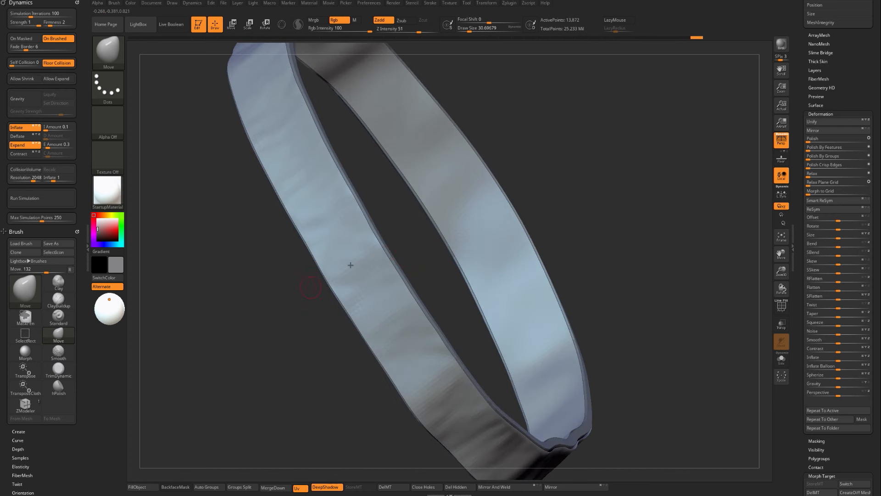
{"action": "left_click_drag", "start_coordinate": [267, 331], "coordinate": [279, 337]}
Replace the strap copy's stored morph target with its current polished shape.
{"action": "key", "text": "shift+f"}
{"action": "left_click_drag", "start_coordinate": [413, 266], "coordinate": [380, 480]}
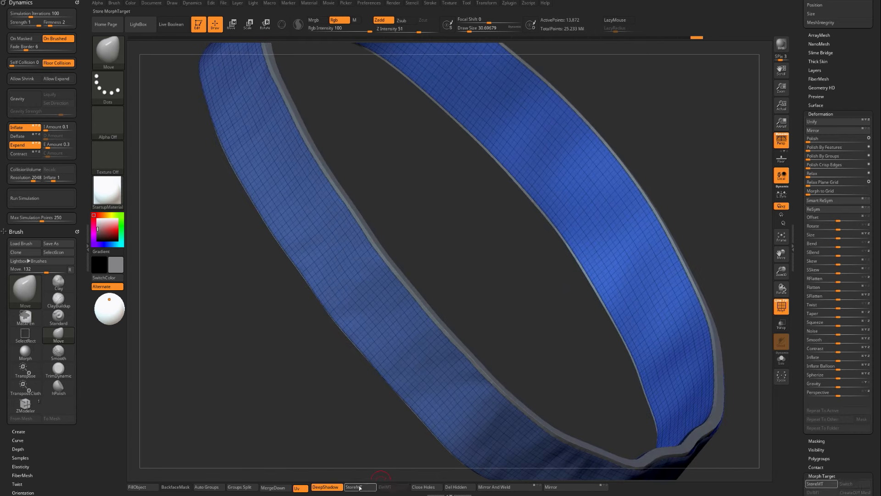
{"action": "left_click_drag", "start_coordinate": [322, 363], "coordinate": [297, 395], "text": "alt"}
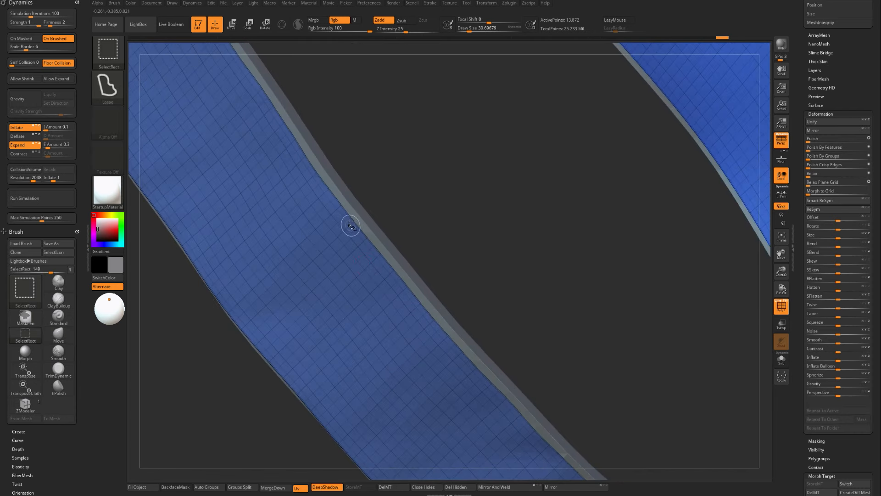
Mask the strap copy except for narrow strips along the outer face's borders, show the whole mesh, and blur and sharpen the mask.
{"action": "left_click", "coordinate": [351, 222], "text": "ctrl+shift"}
{"action": "left_click_drag", "start_coordinate": [179, 388], "coordinate": [213, 360]}
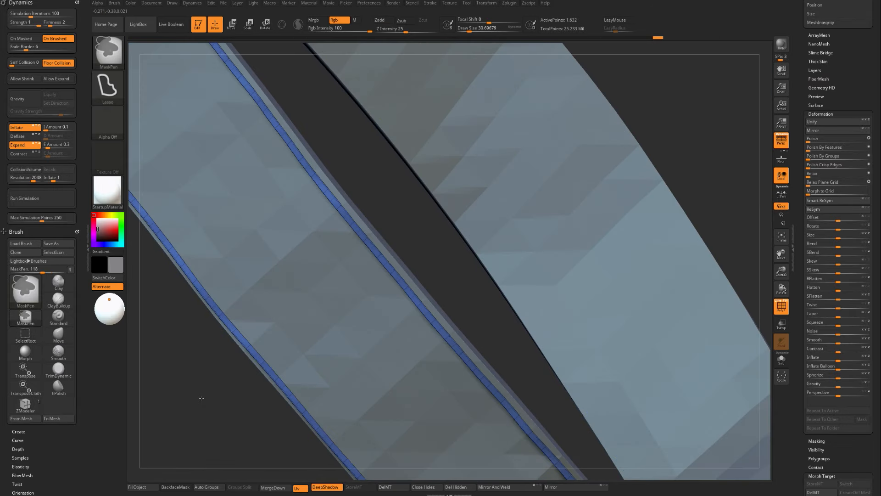
{"action": "left_click", "coordinate": [202, 399], "text": "ctrl+shift"}
{"action": "key", "text": "shift+f"}
{"action": "left_click", "coordinate": [202, 396], "text": "ctrl"}
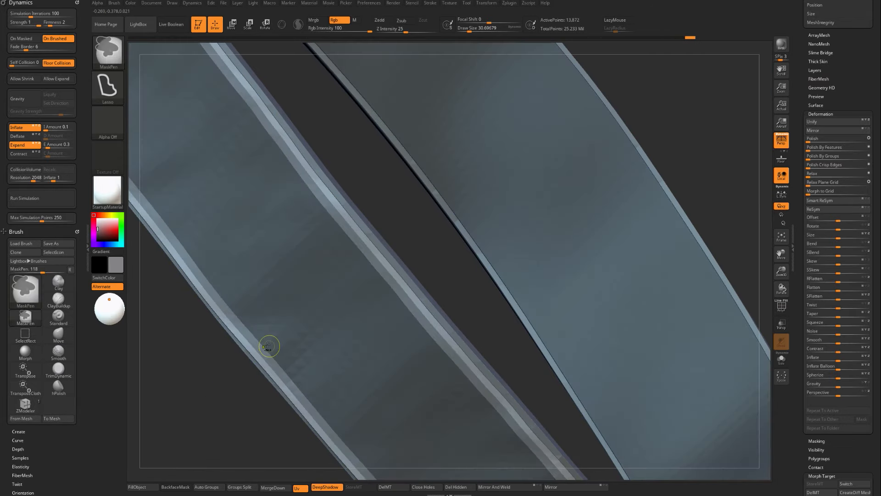
{"action": "left_click", "coordinate": [268, 346], "text": "ctrl"}
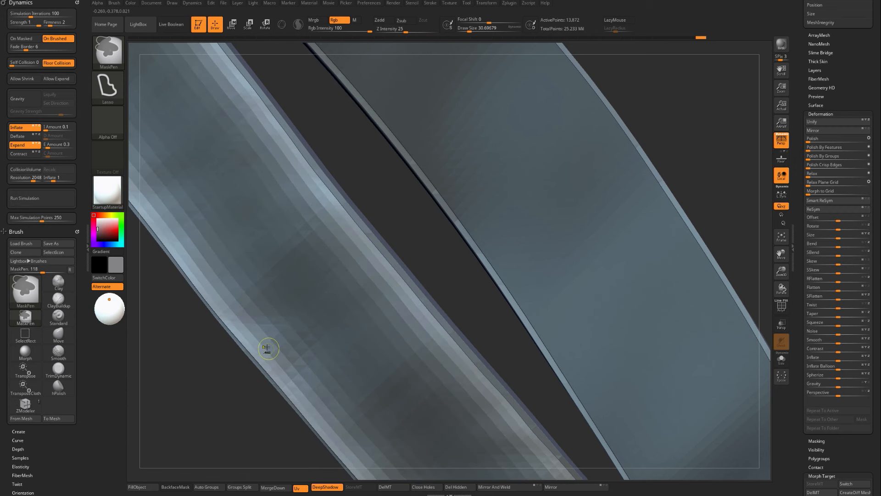
{"action": "left_click", "coordinate": [268, 348], "text": "ctrl"}
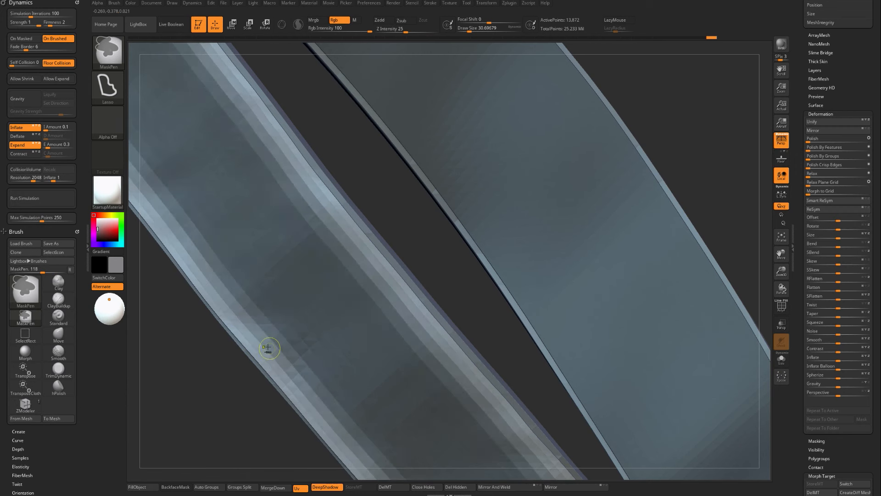
{"action": "left_click", "coordinate": [268, 348], "text": "ctrl+alt"}
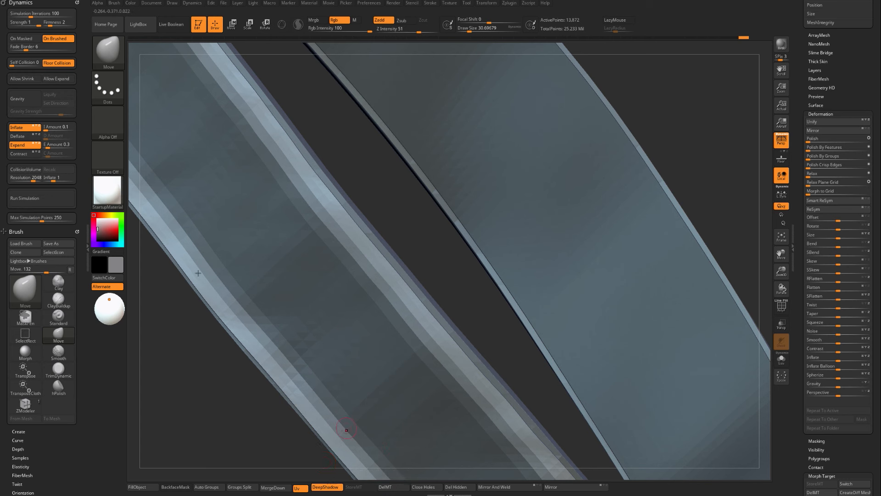
Run the cloth simulation on the strap copy's unmasked borders with Inflate off and Expand at 0.3, and clear the mask.
{"action": "left_click", "coordinate": [19, 128]}
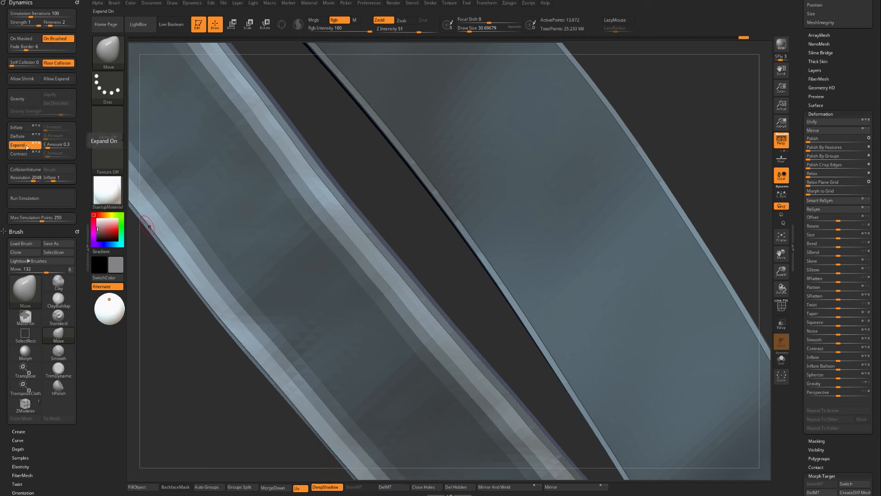
{"action": "left_click", "coordinate": [43, 202]}
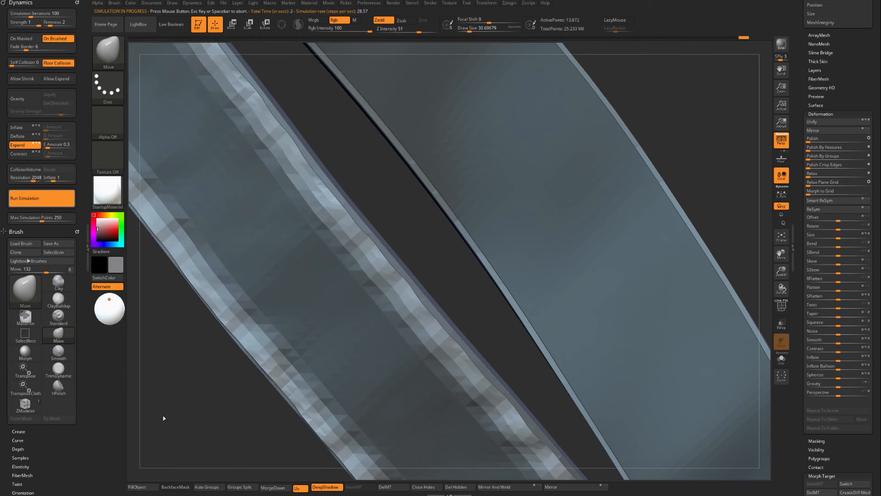
{"action": "left_click_drag", "start_coordinate": [174, 406], "coordinate": [153, 321], "text": "alt"}
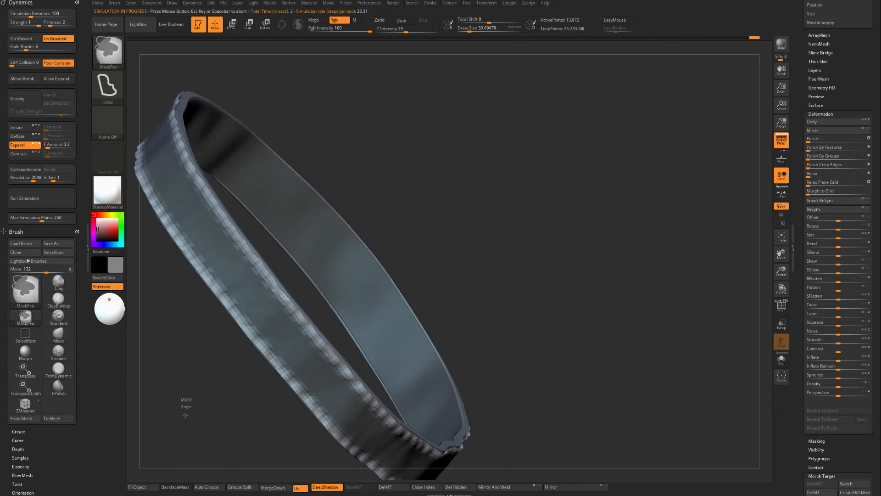
{"action": "left_click_drag", "start_coordinate": [187, 400], "coordinate": [191, 416], "text": "ctrl"}
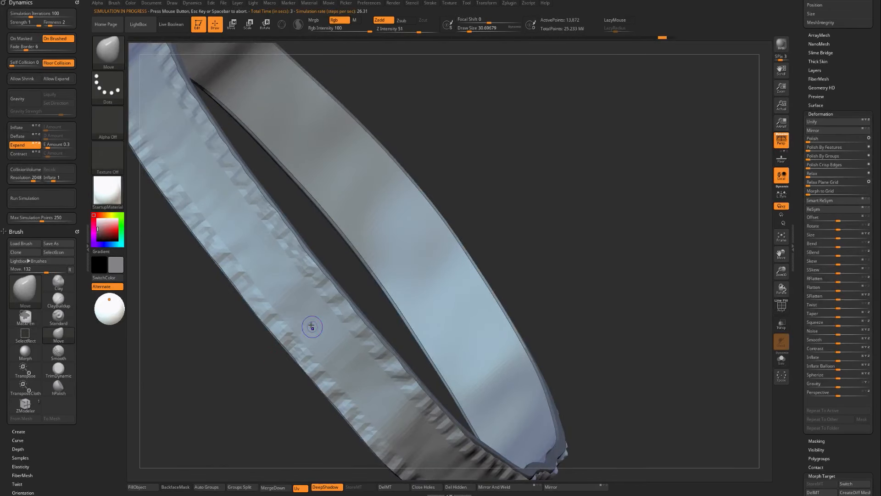
Mask the wrinkled bands along both borders of the strap copy's outer face and adjust the mask's softness.
{"action": "key", "text": "shift+f"}
{"action": "left_click_drag", "start_coordinate": [208, 383], "coordinate": [244, 367], "text": "alt"}
{"action": "left_click", "coordinate": [249, 361], "text": "ctrl"}
{"action": "left_click", "coordinate": [231, 383], "text": "ctrl"}
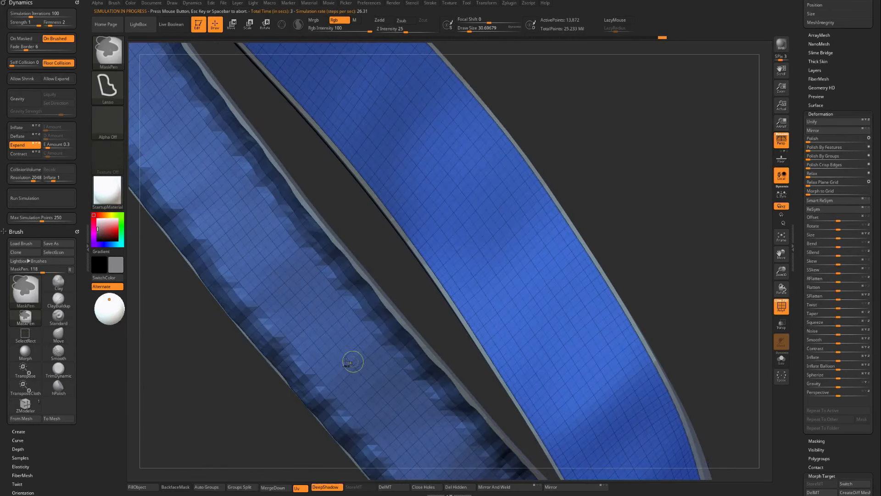
{"action": "left_click", "coordinate": [341, 364], "text": "ctrl"}
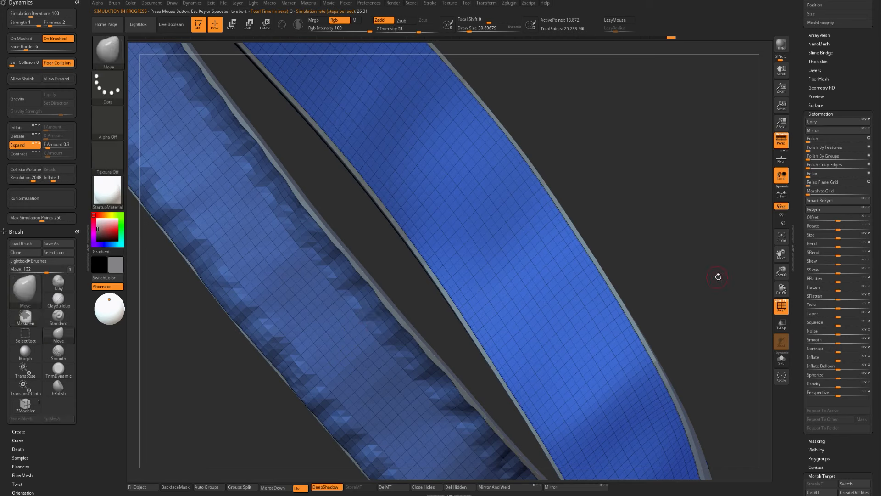
Morph the strap copy toward its stored morph target, setting Morph to 100, to blend the border wrinkles.
{"action": "left_click_drag", "start_coordinate": [867, 444], "coordinate": [855, 382]}
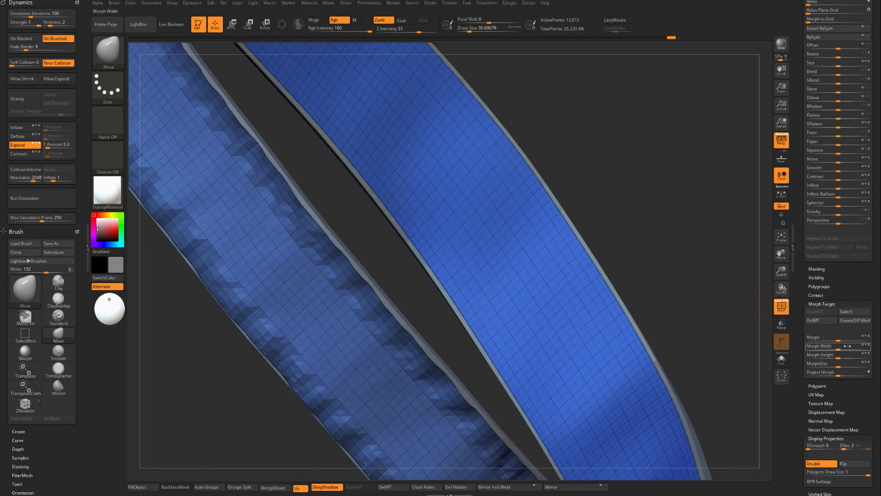
{"action": "left_click_drag", "start_coordinate": [846, 338], "coordinate": [857, 338]}
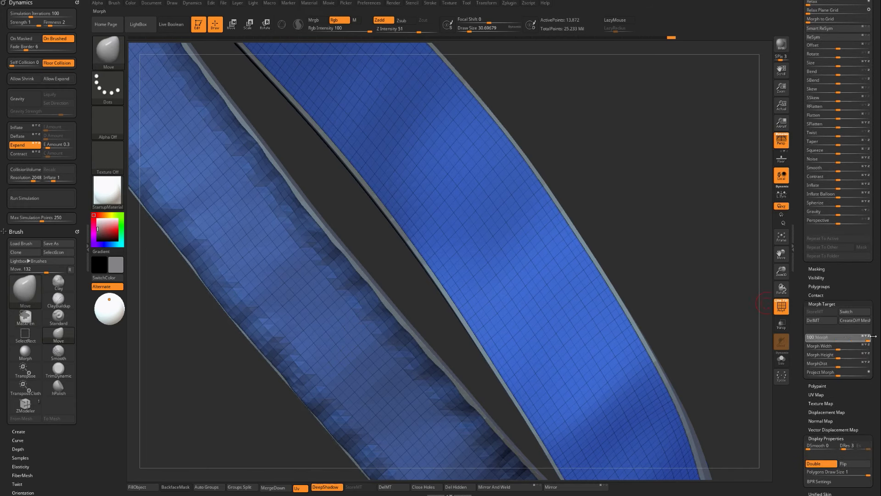
{"action": "key", "text": "d"}
{"action": "key", "text": "shift+f"}
{"action": "mouse_move", "coordinate": [677, 277]}
{"action": "left_mouse_down"}
{"action": "mouse_move", "coordinate": [626, 208]}
{"action": "mouse_move", "coordinate": [613, 219]}
{"action": "left_mouse_up"}
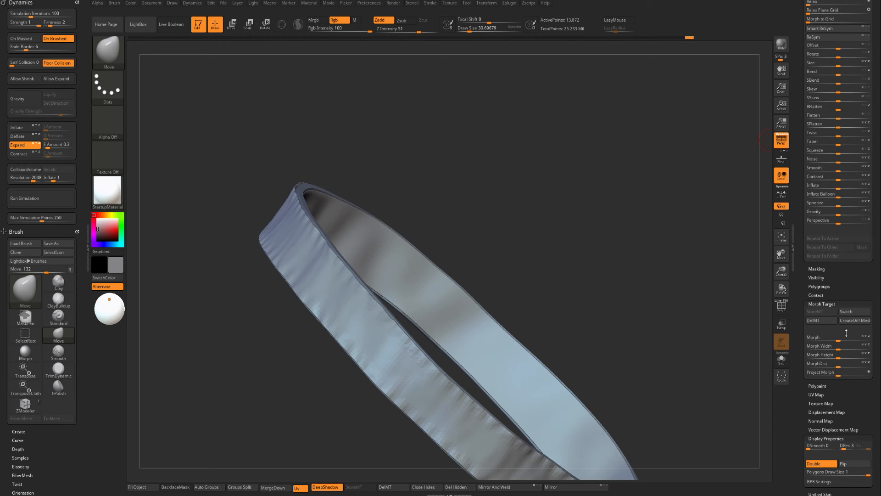
{"action": "left_click_drag", "start_coordinate": [630, 350], "coordinate": [665, 340]}
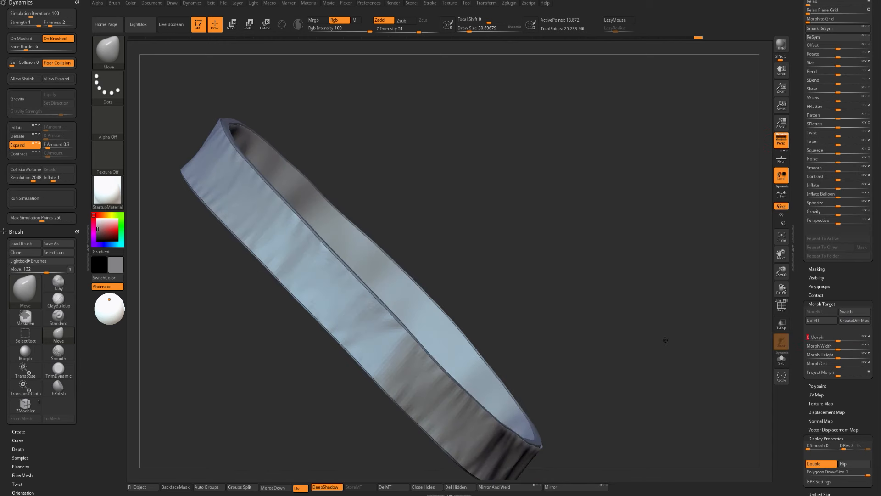
Examine the wrinkles and mesh flow around the strap copy from several angles, with and without the wireframe.
{"action": "left_click_drag", "start_coordinate": [396, 434], "coordinate": [548, 217]}
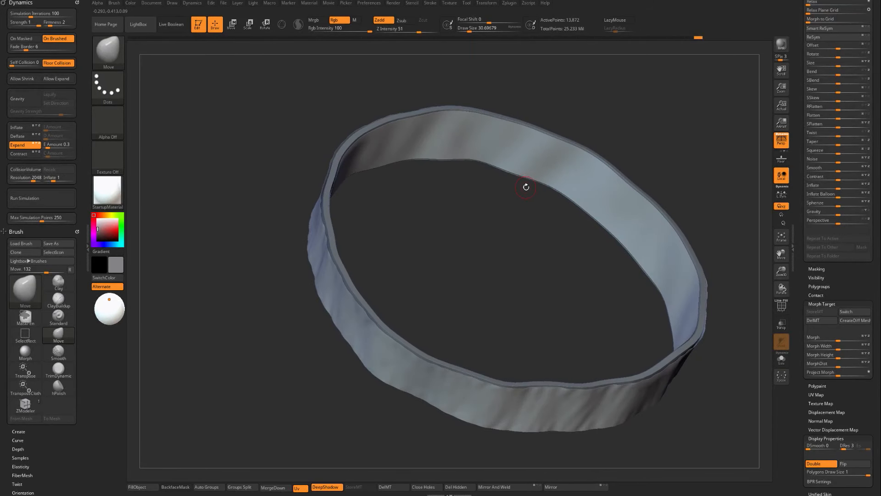
{"action": "left_click_drag", "start_coordinate": [389, 286], "coordinate": [296, 313]}
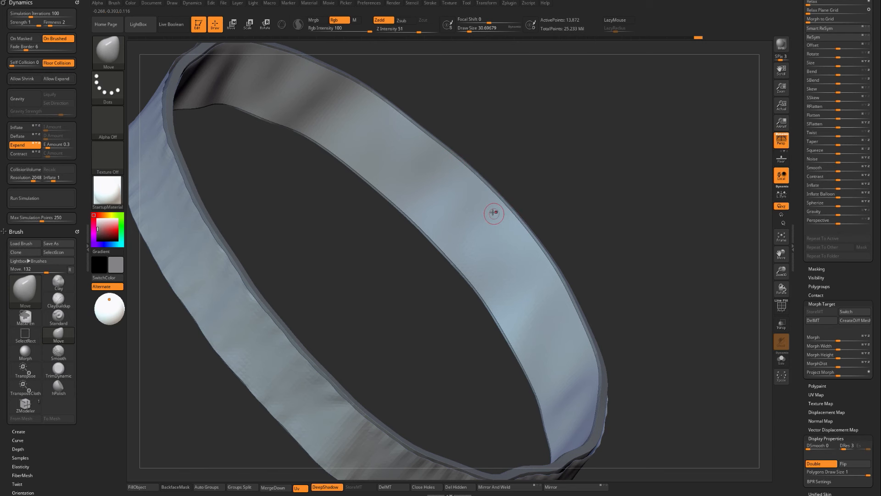
{"action": "left_click_drag", "start_coordinate": [580, 236], "coordinate": [619, 229]}
{"action": "mouse_move", "coordinate": [431, 235]}
{"action": "left_mouse_down"}
{"action": "mouse_move", "coordinate": [436, 244]}
{"action": "mouse_move", "coordinate": [623, 234]}
{"action": "mouse_move", "coordinate": [639, 268]}
{"action": "left_mouse_up"}
{"action": "key", "text": "shift+f"}
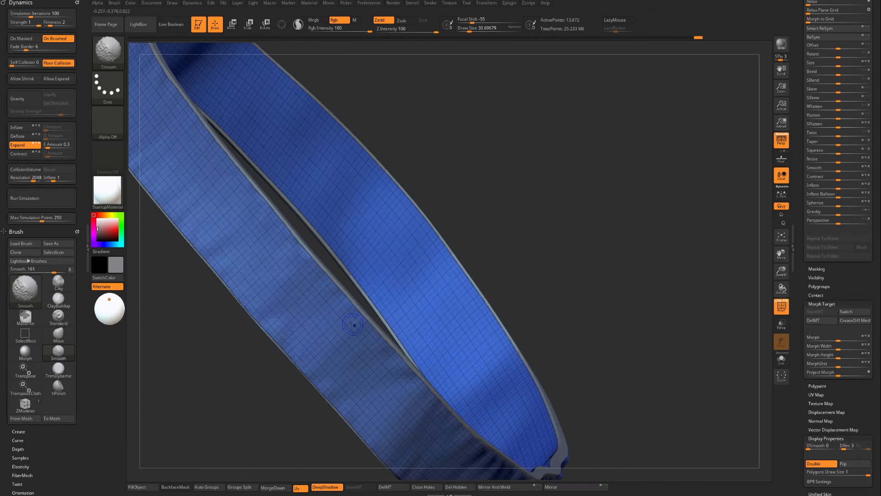
{"action": "key", "text": "shift+f"}
{"action": "left_click_drag", "start_coordinate": [253, 400], "coordinate": [289, 395], "text": "alt"}
{"action": "key", "text": "shift+f"}
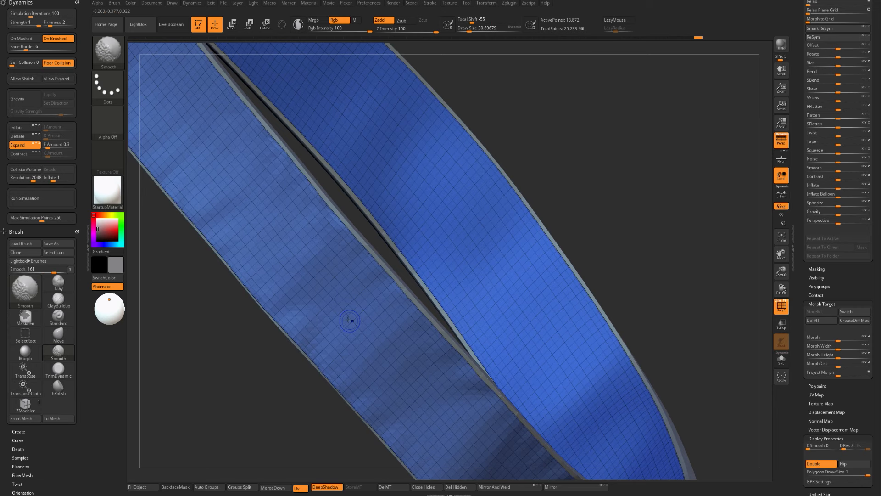
Select the Move brush and reduce its draw size to about 11.7.
{"action": "key", "text": "b"}
{"action": "key", "text": "m"}
{"action": "key", "text": "v"}
{"action": "mouse_move", "coordinate": [294, 349]}
{"action": "left_mouse_down"}
{"action": "mouse_move", "coordinate": [258, 366]}
{"action": "mouse_move", "coordinate": [261, 357]}
{"action": "mouse_move", "coordinate": [745, 155]}
{"action": "left_mouse_up"}
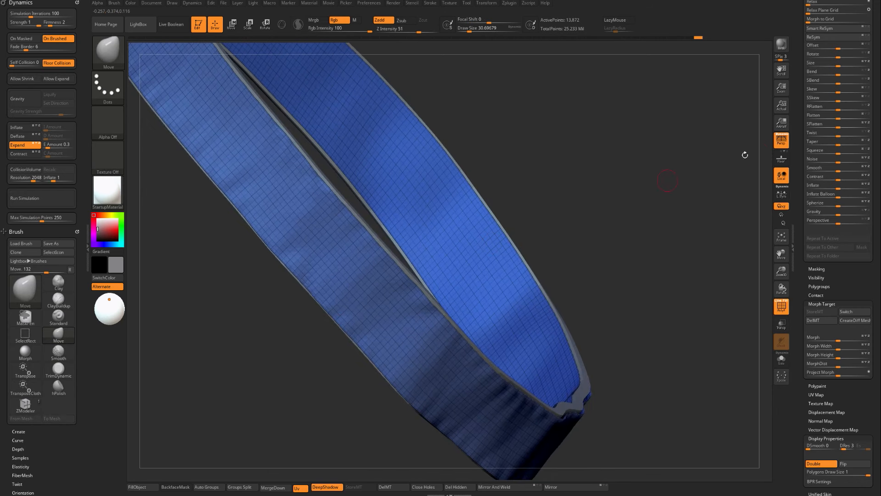
{"action": "mouse_move", "coordinate": [656, 220]}
{"action": "left_mouse_down"}
{"action": "mouse_move", "coordinate": [673, 212]}
{"action": "mouse_move", "coordinate": [673, 222]}
{"action": "mouse_move", "coordinate": [673, 158]}
{"action": "left_mouse_up"}
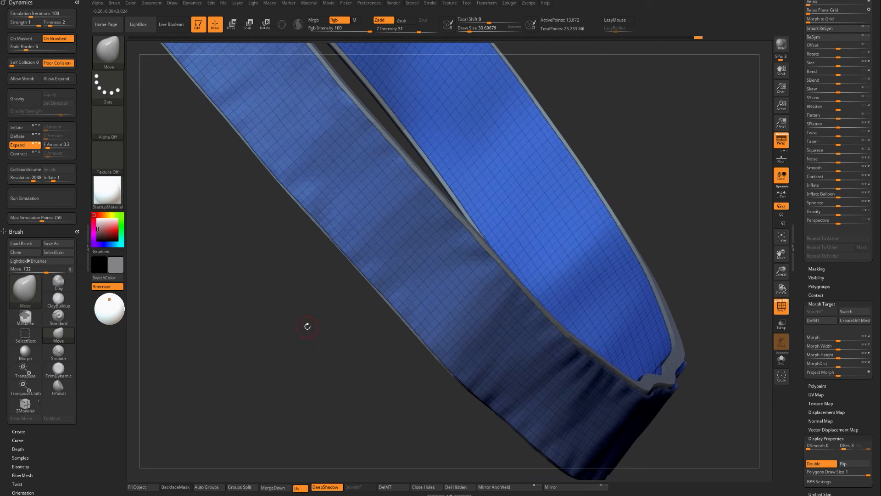
{"action": "left_click_drag", "start_coordinate": [307, 325], "coordinate": [368, 281]}
{"action": "key", "text": "s"}
{"action": "mouse_move", "coordinate": [294, 312]}
{"action": "left_mouse_down"}
{"action": "mouse_move", "coordinate": [280, 349]}
{"action": "mouse_move", "coordinate": [280, 311]}
{"action": "mouse_move", "coordinate": [224, 183]}
{"action": "left_mouse_up"}
{"action": "mouse_move", "coordinate": [522, 256]}
{"action": "left_mouse_down"}
{"action": "mouse_move", "coordinate": [527, 358]}
{"action": "mouse_move", "coordinate": [527, 288]}
{"action": "mouse_move", "coordinate": [353, 410]}
{"action": "left_mouse_up"}
{"action": "key", "text": "shift+f"}
{"action": "key", "text": "shift+f"}
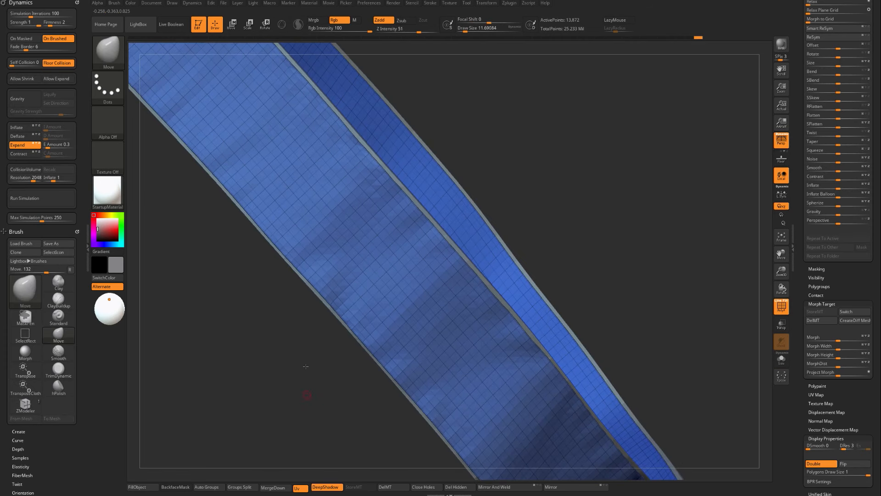
Hide two small pairs of polygons in the middle of the strap copy's outer face.
{"action": "mouse_move", "coordinate": [307, 390]}
{"action": "left_mouse_down"}
{"action": "mouse_move", "coordinate": [375, 326]}
{"action": "mouse_move", "coordinate": [406, 254]}
{"action": "left_mouse_up"}
{"action": "key", "text": "ctrl+shift"}
{"action": "mouse_move", "coordinate": [249, 368]}
{"action": "left_mouse_down"}
{"action": "mouse_move", "coordinate": [244, 381]}
{"action": "mouse_move", "coordinate": [385, 270]}
{"action": "mouse_move", "coordinate": [407, 287]}
{"action": "left_mouse_up"}
{"action": "key", "text": "ctrl+shift"}
{"action": "mouse_move", "coordinate": [309, 360]}
{"action": "left_mouse_down"}
{"action": "mouse_move", "coordinate": [308, 336]}
{"action": "mouse_move", "coordinate": [363, 310]}
{"action": "left_mouse_up"}
{"action": "key", "text": "ctrl+shift"}
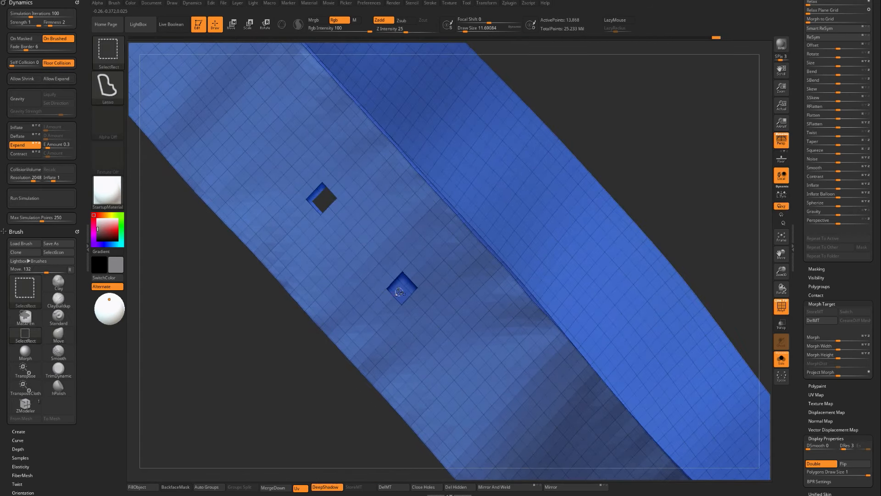
{"action": "left_click", "coordinate": [400, 287], "text": "ctrl+alt+shift"}
{"action": "key", "text": "ctrl+z"}
{"action": "left_click_drag", "start_coordinate": [396, 285], "coordinate": [409, 284], "text": "ctrl+alt+shift"}
Invert the strap copy's visibility to isolate the two hidden polygon pairs.
{"action": "left_click_drag", "start_coordinate": [331, 349], "coordinate": [317, 391], "text": "alt"}
{"action": "left_click_drag", "start_coordinate": [318, 395], "coordinate": [325, 403], "text": "ctrl+shift"}
{"action": "left_click_drag", "start_coordinate": [337, 355], "coordinate": [467, 287], "text": "alt"}
{"action": "left_click_drag", "start_coordinate": [572, 204], "coordinate": [593, 271], "text": "ctrl+alt+shift"}
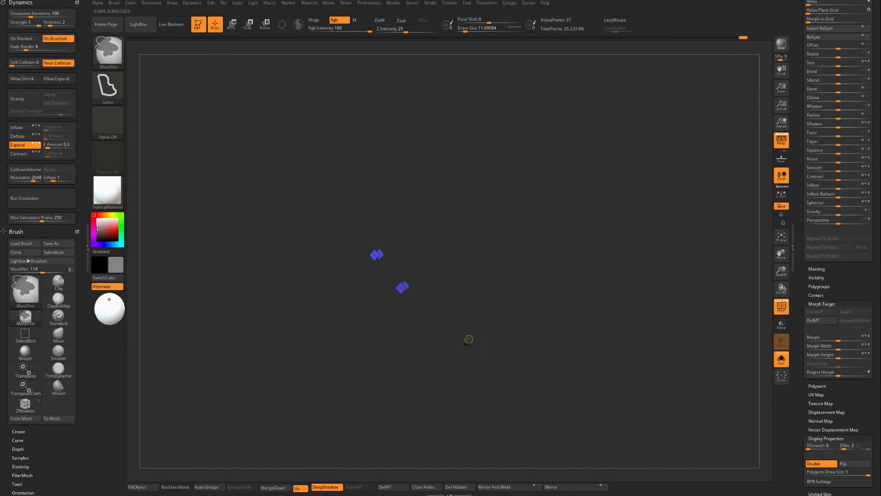
Bring back the whole strap copy around the two small polygroups with its wireframe displayed.
{"action": "key", "text": "ctrl+shift"}
{"action": "left_click", "coordinate": [342, 358], "text": "ctrl+shift"}
{"action": "key", "text": "shift+f"}
{"action": "left_click_drag", "start_coordinate": [338, 357], "coordinate": [297, 377], "text": "alt"}
{"action": "key", "text": "shift+f"}
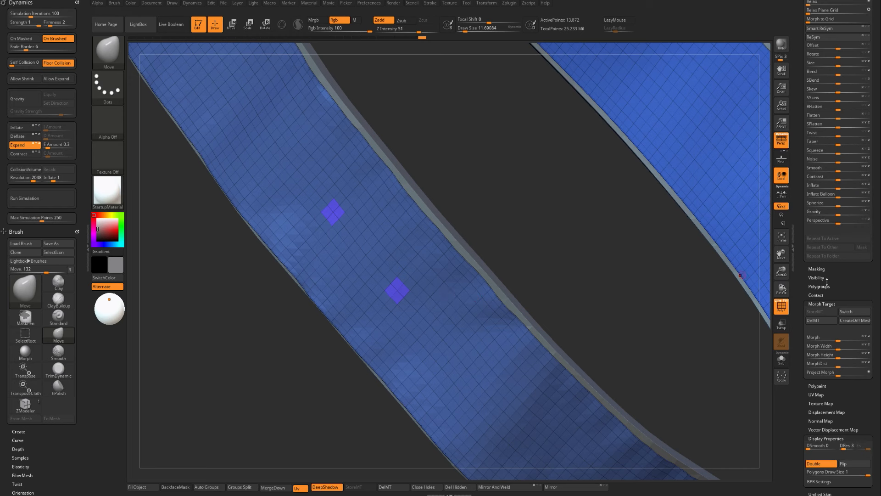
{"action": "left_click_drag", "start_coordinate": [845, 281], "coordinate": [844, 399]}
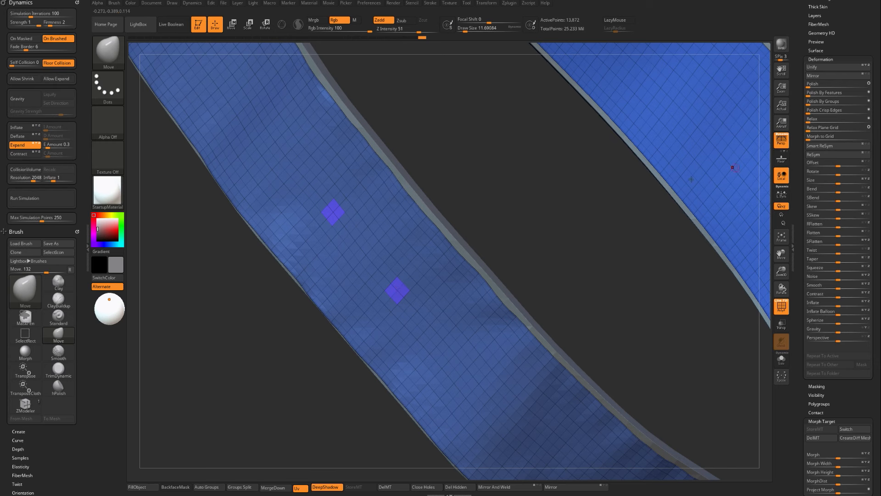
Mask everything on the strap copy except the two small polygroups and soften the mask's edges.
{"action": "left_click", "coordinate": [396, 291], "text": "ctrl+shift"}
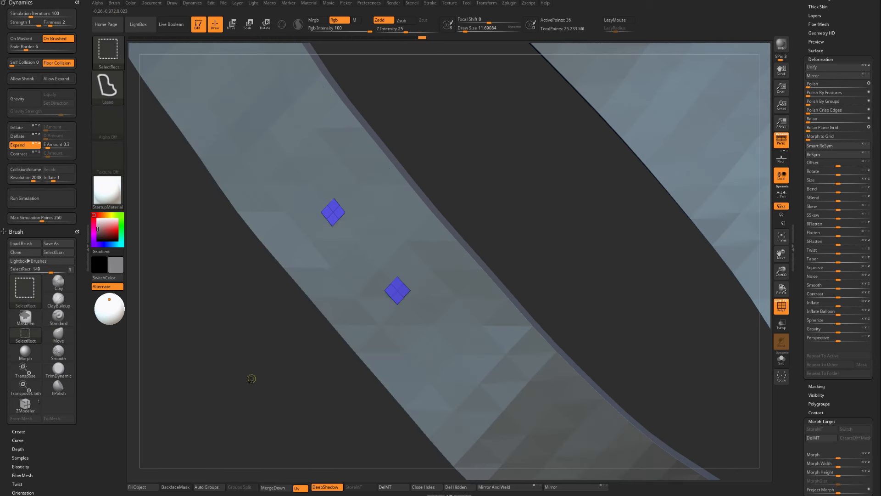
{"action": "key", "text": "ctrl+a"}
{"action": "left_click", "coordinate": [251, 378], "text": "ctrl+shift"}
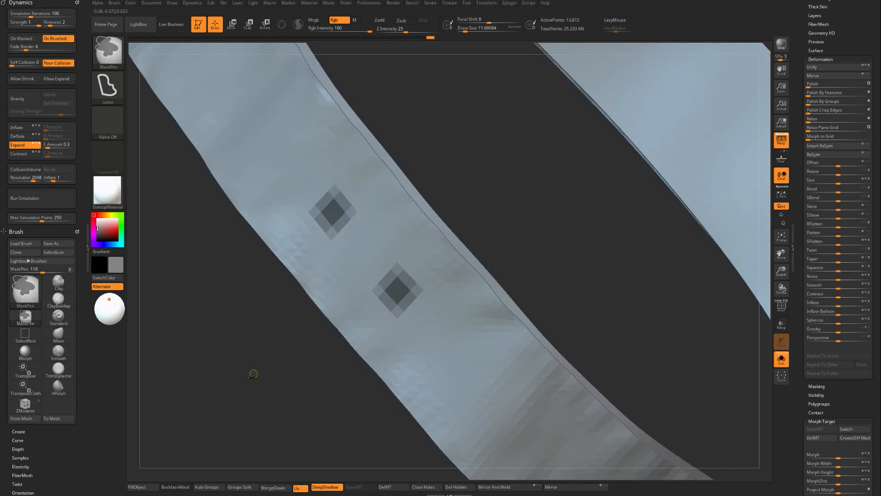
{"action": "left_click", "coordinate": [335, 350], "text": "ctrl"}
{"action": "left_click", "coordinate": [324, 360], "text": "ctrl"}
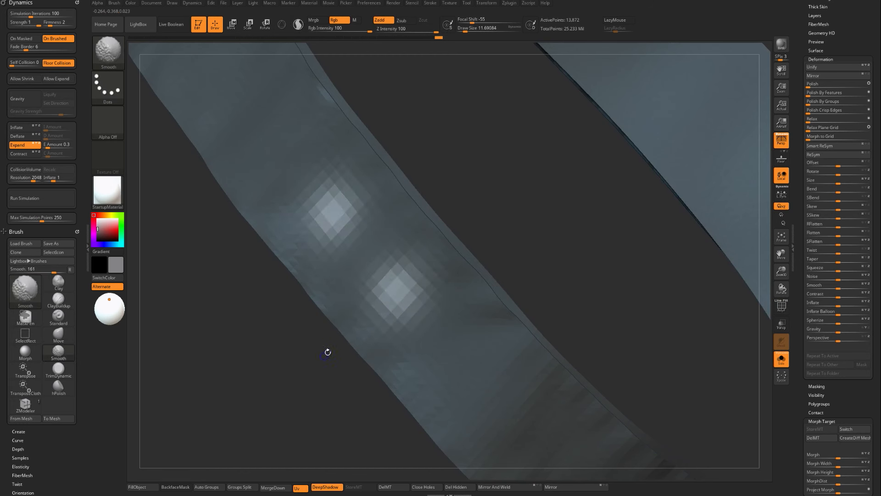
Try to round the two small polygroups with Polish By Groups at the current mesh density.
{"action": "left_click", "coordinate": [824, 101]}
{"action": "key", "text": "shift+f"}
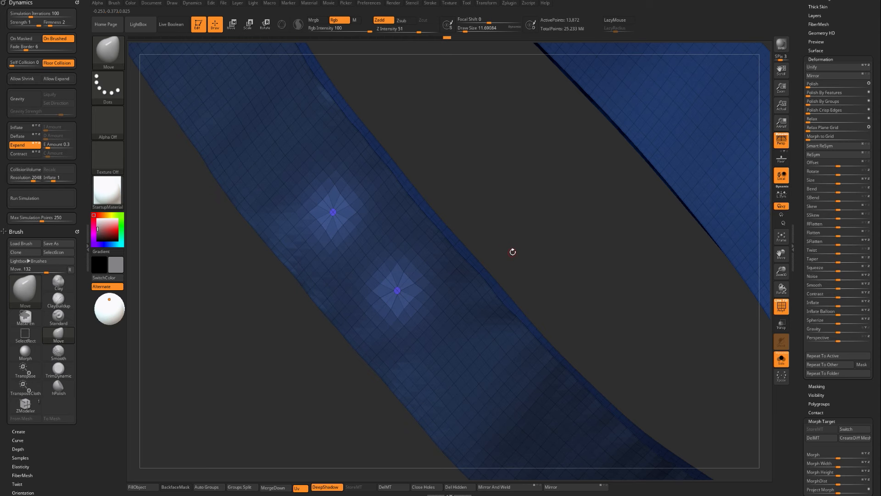
{"action": "left_click_drag", "start_coordinate": [499, 239], "coordinate": [441, 297]}
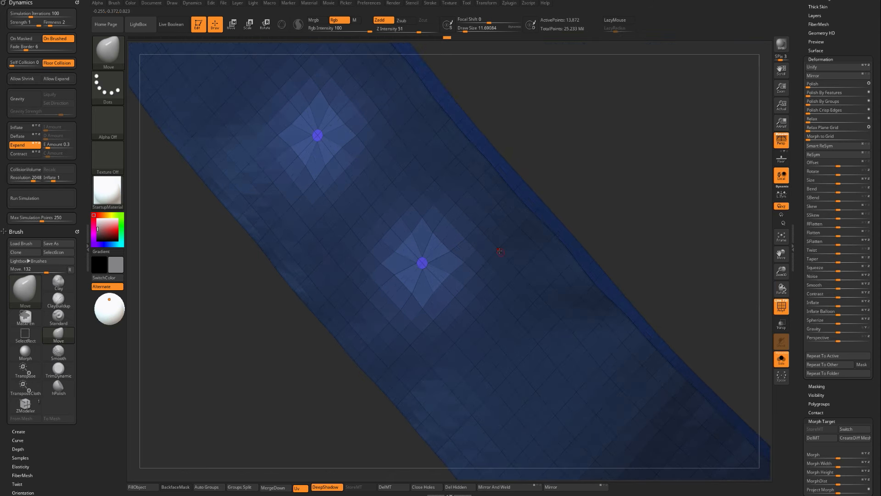
{"action": "left_click", "coordinate": [824, 101]}
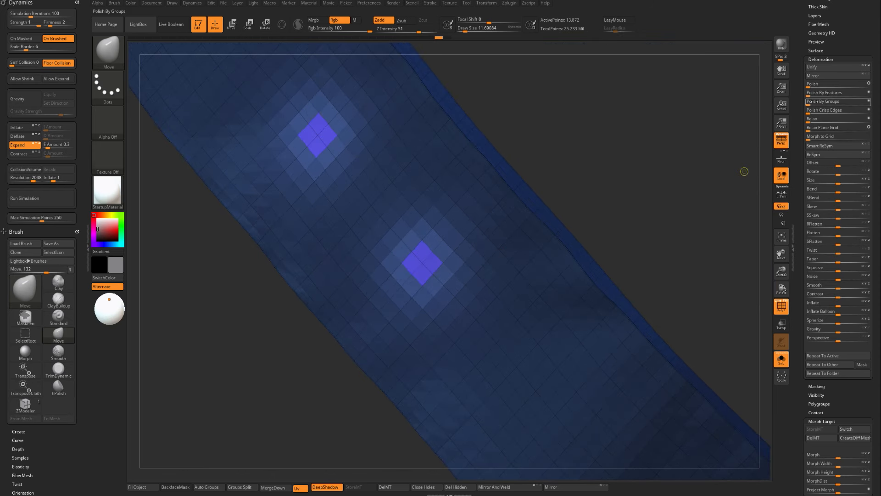
{"action": "mouse_move", "coordinate": [671, 210]}
{"action": "left_mouse_down", "text": "shift"}
{"action": "mouse_move", "coordinate": [643, 184]}
{"action": "mouse_move", "coordinate": [670, 166]}
{"action": "left_mouse_up", "text": "shift"}
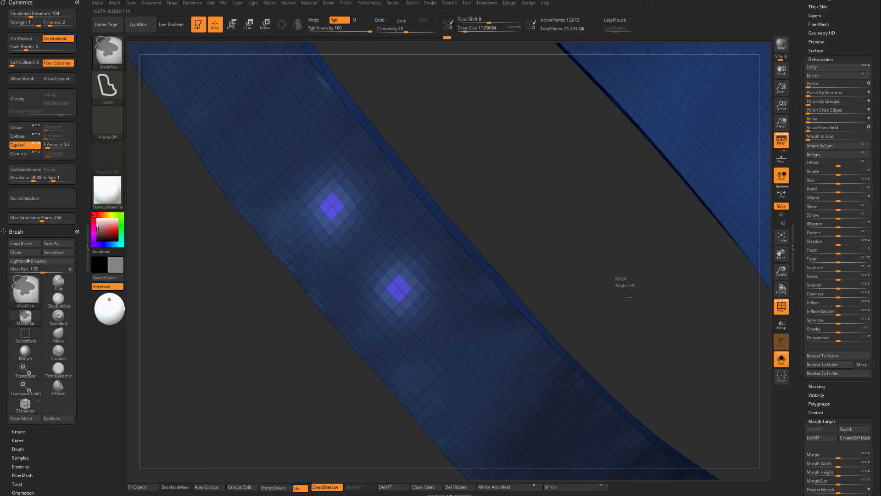
Clear the mask and subdivide the strap copy once.
{"action": "left_click", "coordinate": [622, 277], "text": "ctrl+alt"}
{"action": "key", "text": "shift"}
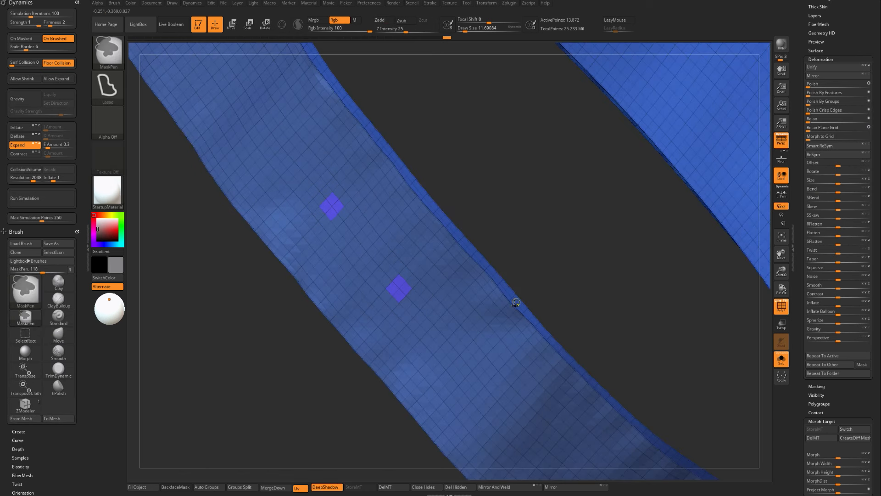
{"action": "key", "text": "shift"}
{"action": "key", "text": "ctrl"}
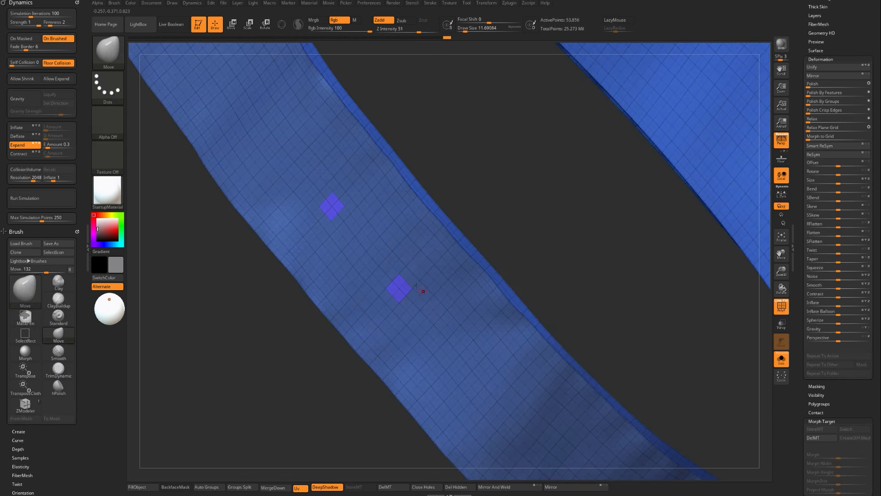
Mask everything except the two small polygroups with a soft border and round them with Polish By Groups.
{"action": "left_click", "coordinate": [400, 285], "text": "ctrl+shift"}
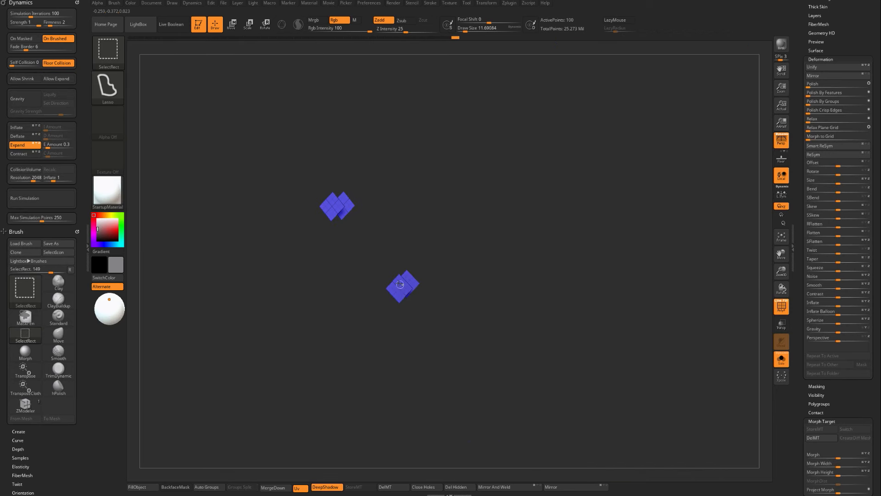
{"action": "left_click", "coordinate": [470, 263], "text": "ctrl+shift"}
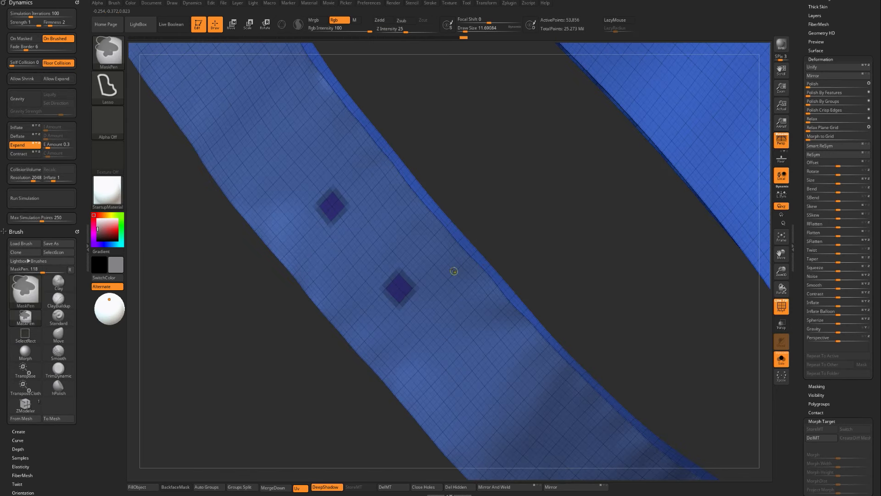
{"action": "left_click", "coordinate": [515, 256], "text": "ctrl"}
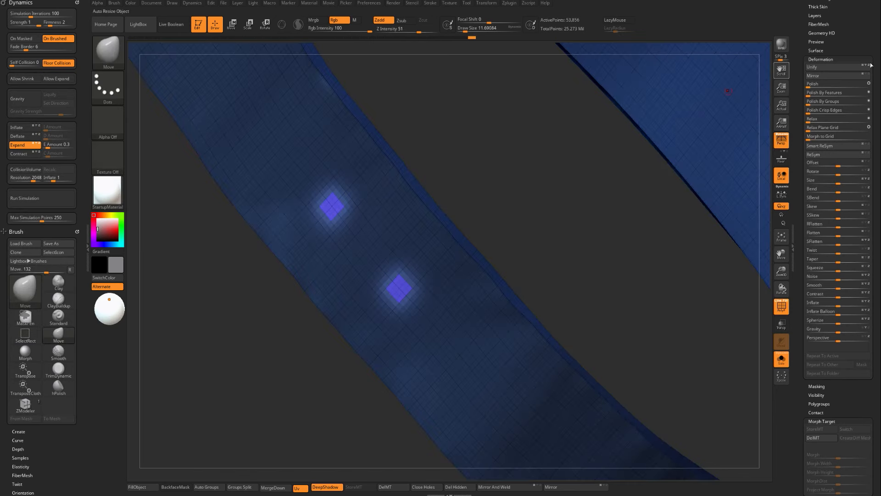
{"action": "left_click", "coordinate": [820, 101]}
{"action": "left_click", "coordinate": [821, 102]}
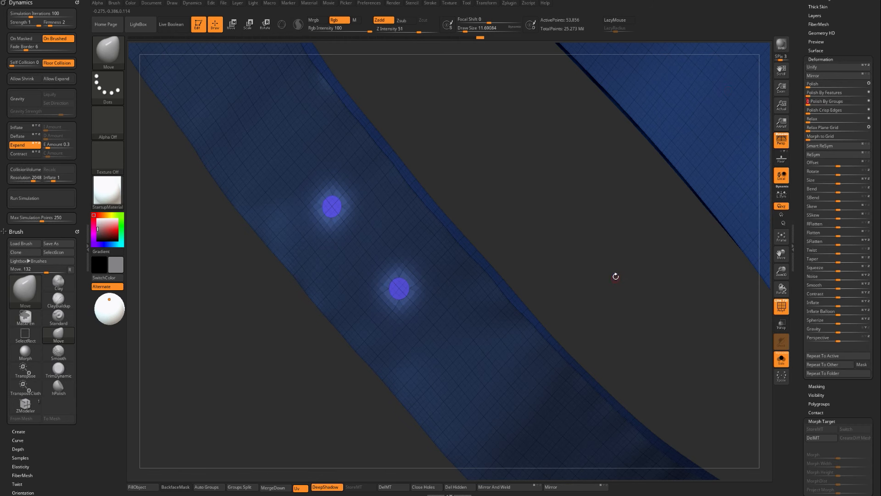
Drop the strap copy to its lower subdivision level and hide the two round spots to leave openings.
{"action": "key", "text": "ctrl+z"}
{"action": "mouse_move", "coordinate": [615, 274]}
{"action": "left_mouse_down", "text": "shift"}
{"action": "mouse_move", "coordinate": [594, 256]}
{"action": "mouse_move", "coordinate": [599, 264]}
{"action": "mouse_move", "coordinate": [564, 262]}
{"action": "mouse_move", "coordinate": [573, 265]}
{"action": "mouse_move", "coordinate": [536, 285]}
{"action": "left_mouse_up", "text": "shift"}
{"action": "left_click", "coordinate": [323, 369], "text": "ctrl+shift"}
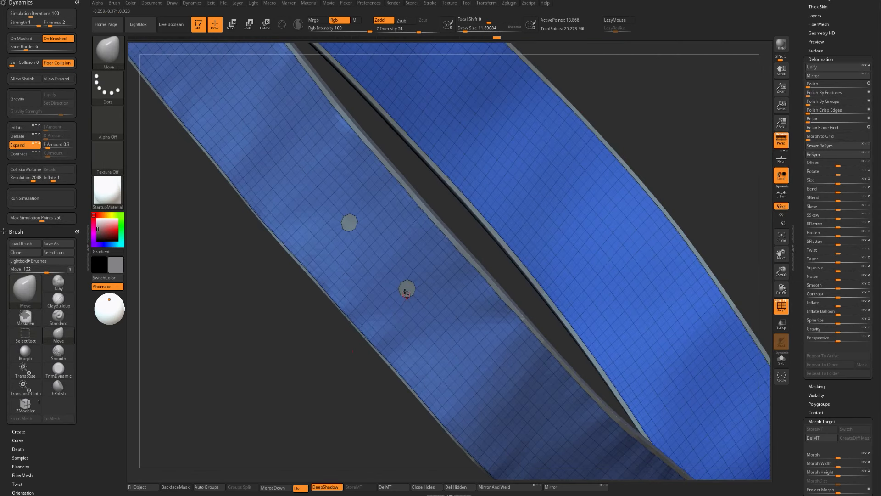
Select the underlying strap through the openings and try subdividing it without creases.
{"action": "left_click", "coordinate": [407, 291], "text": "alt"}
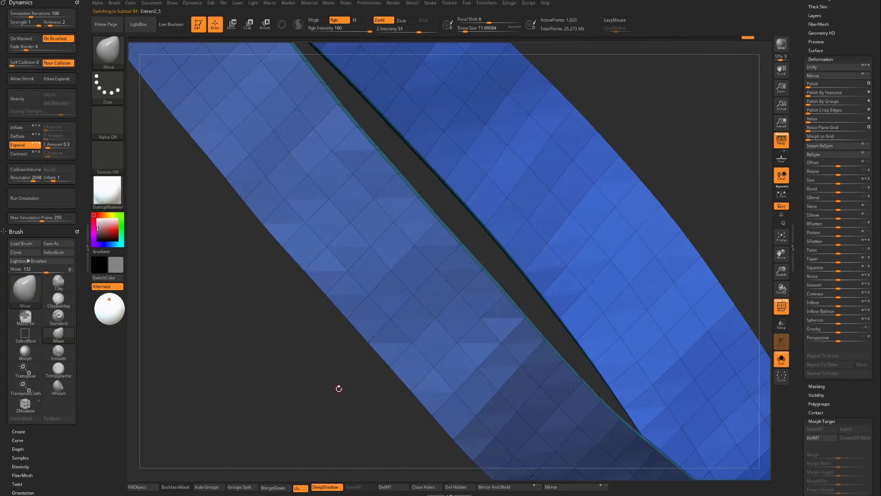
{"action": "left_click_drag", "start_coordinate": [852, 36], "coordinate": [846, 139]}
{"action": "left_click_drag", "start_coordinate": [692, 156], "coordinate": [682, 161]}
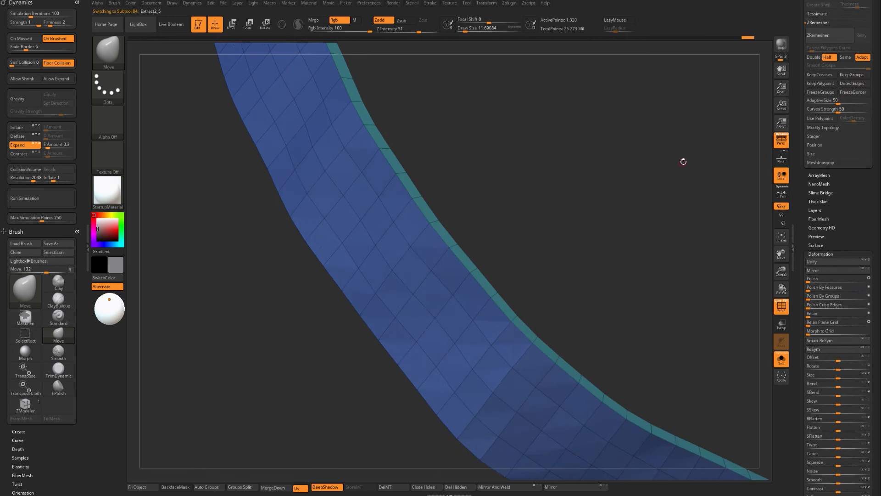
{"action": "key", "text": "ctrl+d"}
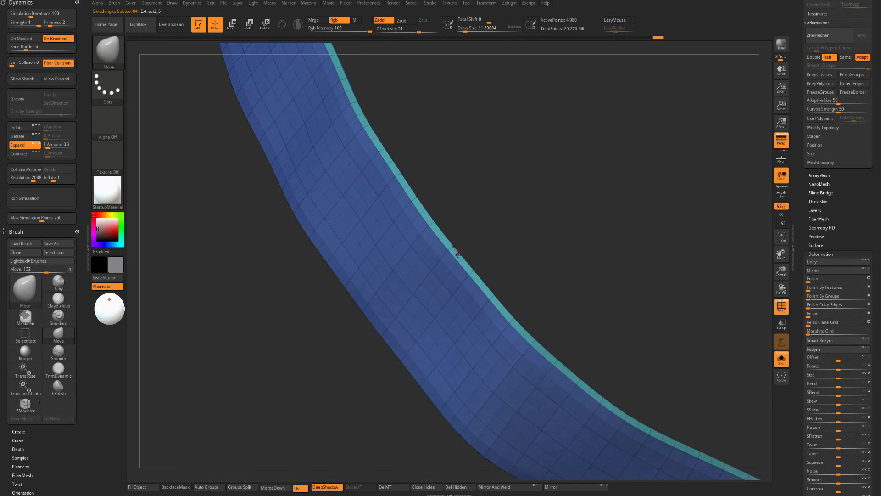
{"action": "key", "text": "shift+d"}
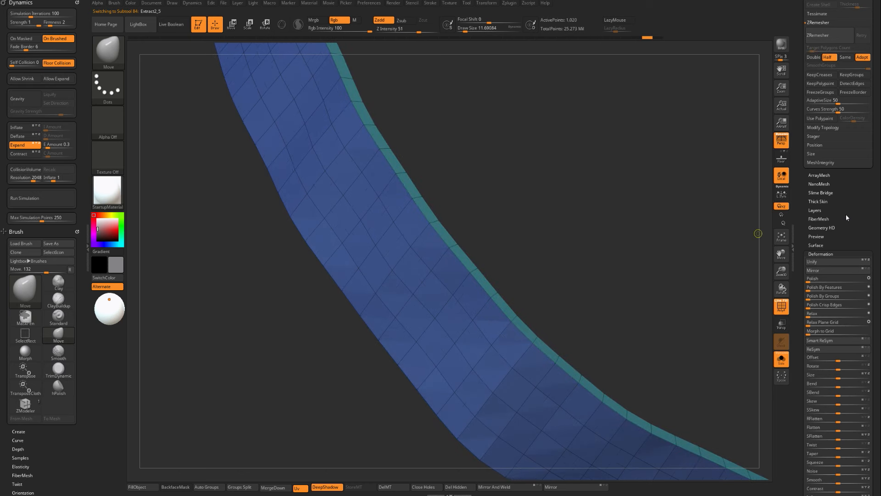
Crease the underlying strap's polygroup borders and subdivide it twice.
{"action": "left_click_drag", "start_coordinate": [846, 214], "coordinate": [845, 282]}
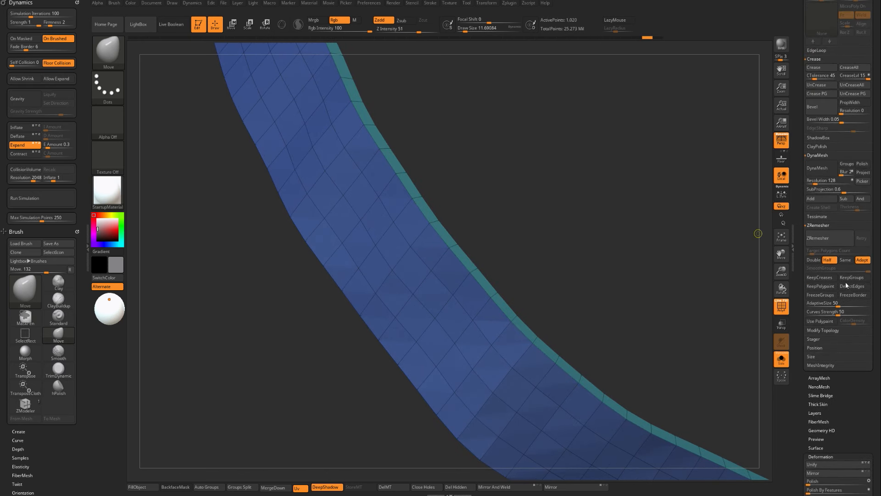
{"action": "left_click", "coordinate": [827, 95]}
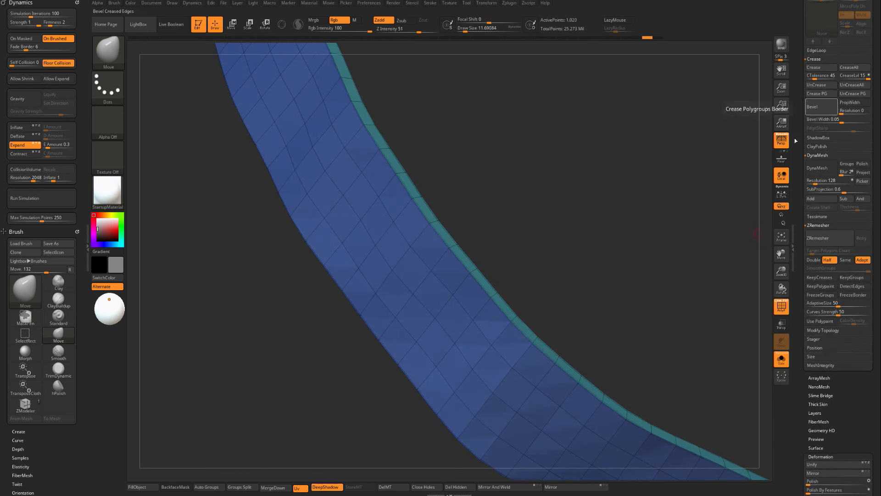
{"action": "key", "text": "ctrl+d"}
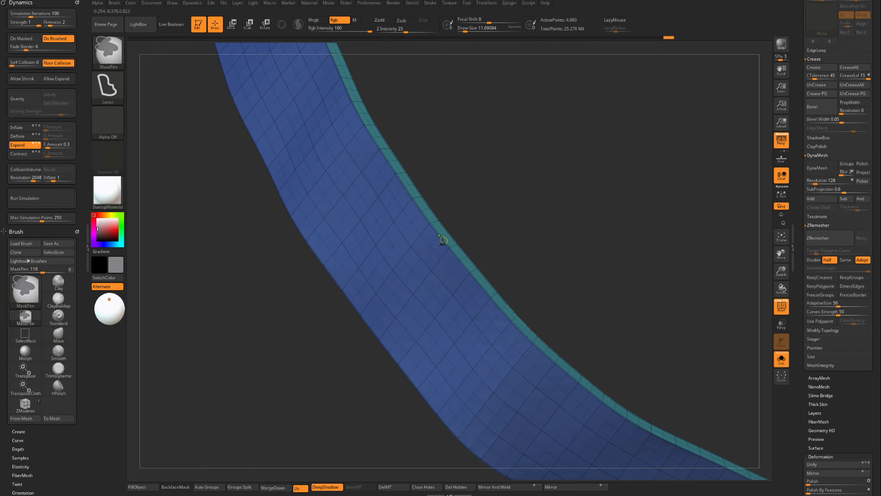
{"action": "key", "text": "ctrl+d"}
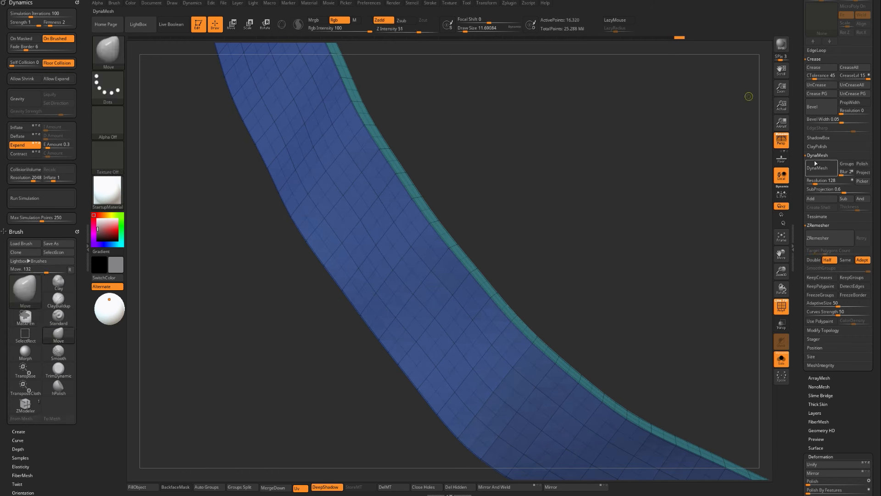
Remove all creases from the underlying strap and subdivide it twice more to soften its edges.
{"action": "left_click", "coordinate": [854, 85]}
{"action": "key", "text": "ctrl+d"}
{"action": "key", "text": "ctrl+d"}
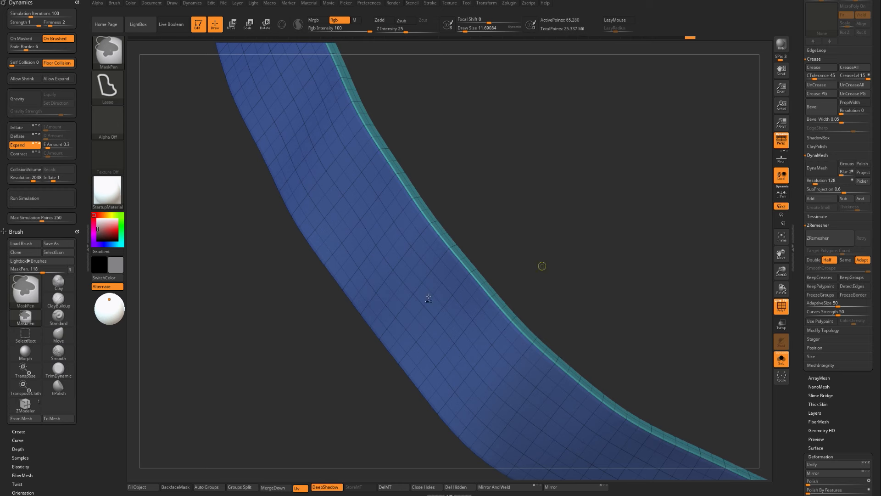
{"action": "key", "text": "shift+f"}
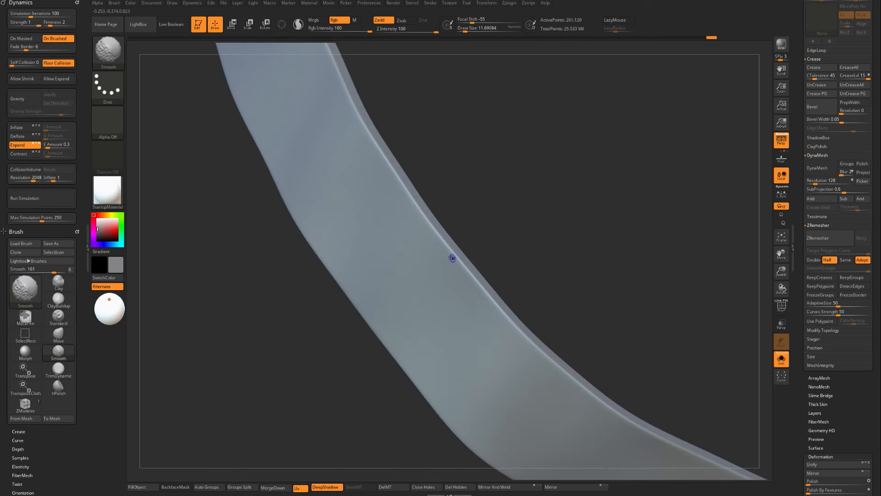
View the underlying strap two subdivision levels lower, alone and together with the strap copy, to compare their edges.
{"action": "key", "text": "shift+f"}
{"action": "key", "text": "shift+d"}
{"action": "key", "text": "shift+d"}
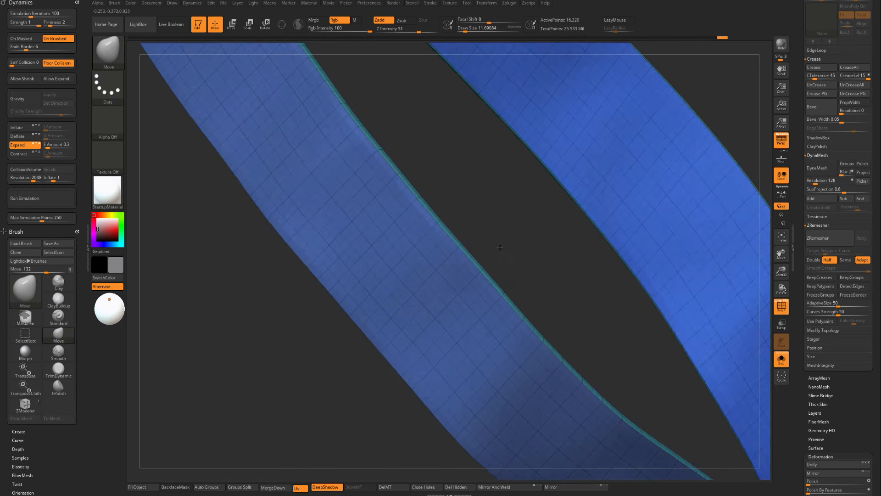
{"action": "key", "text": "alt+s"}
{"action": "key", "text": "alt+s"}
{"action": "key", "text": "alt+s"}
{"action": "key", "text": "alt+s"}
{"action": "key", "text": "alt+s"}
{"action": "left_click_drag", "start_coordinate": [234, 405], "coordinate": [244, 399]}
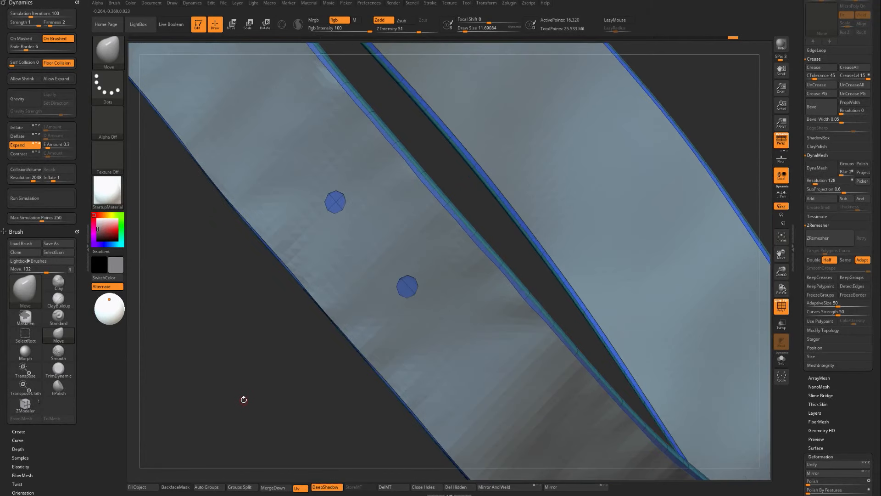
Set the underlying strap to its second-highest subdivision level and compare it with the strap copy with and without the wireframe.
{"action": "key", "text": "shift+d"}
{"action": "key", "text": "d"}
{"action": "key", "text": "d"}
{"action": "key", "text": "alt+s"}
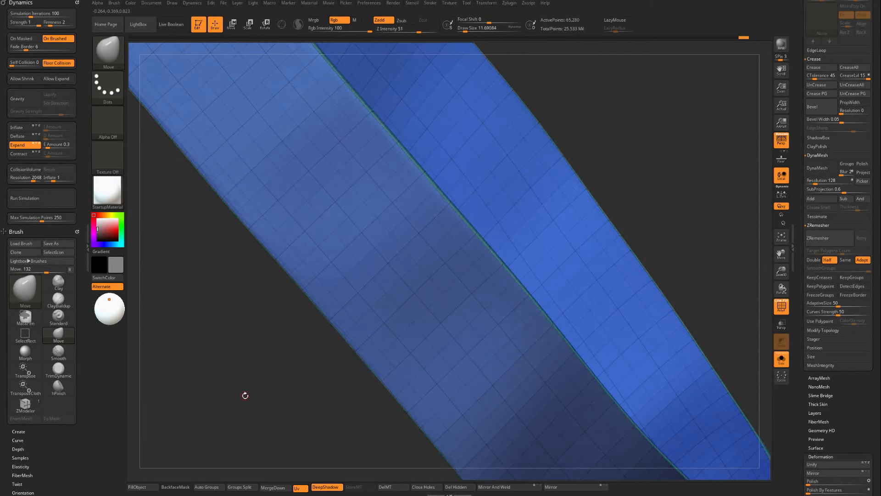
{"action": "key", "text": "shift+f"}
{"action": "left_click_drag", "start_coordinate": [243, 393], "coordinate": [322, 348]}
{"action": "key", "text": "alt+s"}
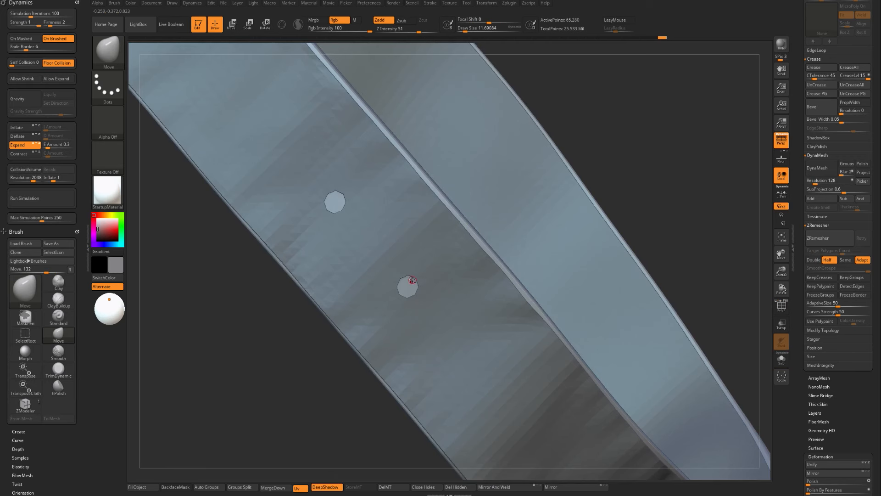
{"action": "key", "text": "shift+f"}
{"action": "left_click_drag", "start_coordinate": [274, 364], "coordinate": [299, 353]}
Try to hide a small polygon patch of the underlying strap through the lower round opening.
{"action": "key", "text": "ctrl+shift"}
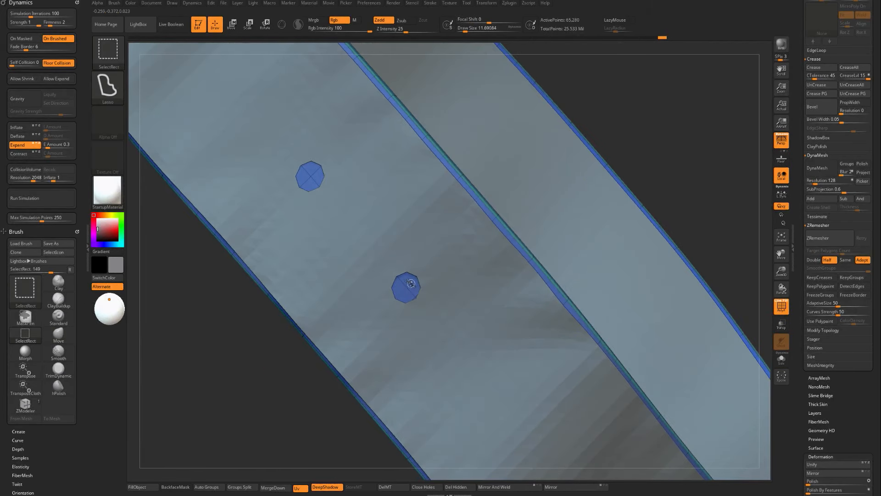
{"action": "left_click", "coordinate": [407, 293], "text": "ctrl+alt+shift"}
{"action": "mouse_move", "coordinate": [250, 364]}
{"action": "left_mouse_down"}
{"action": "mouse_move", "coordinate": [256, 374]}
{"action": "mouse_move", "coordinate": [424, 291]}
{"action": "left_mouse_up"}
{"action": "left_click", "coordinate": [400, 292], "text": "alt"}
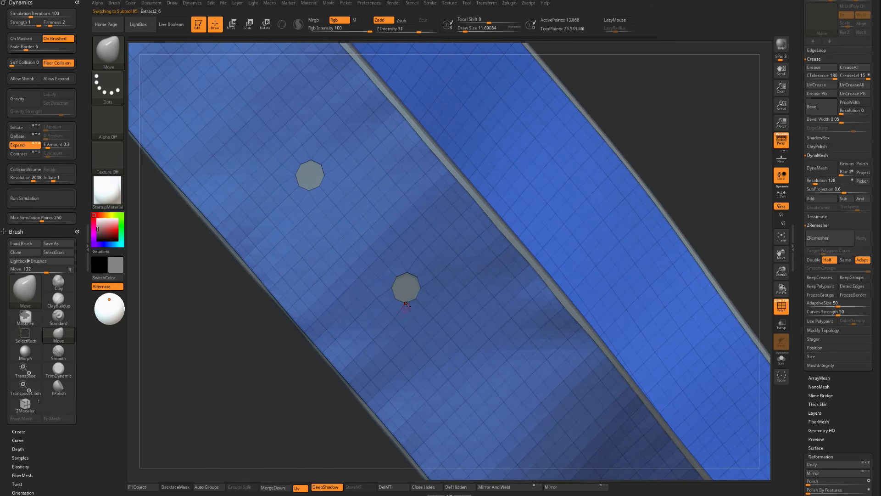
Hide small polygon patches of the underlying strap beneath both round openings in the strap copy.
{"action": "key", "text": "ctrl+shift"}
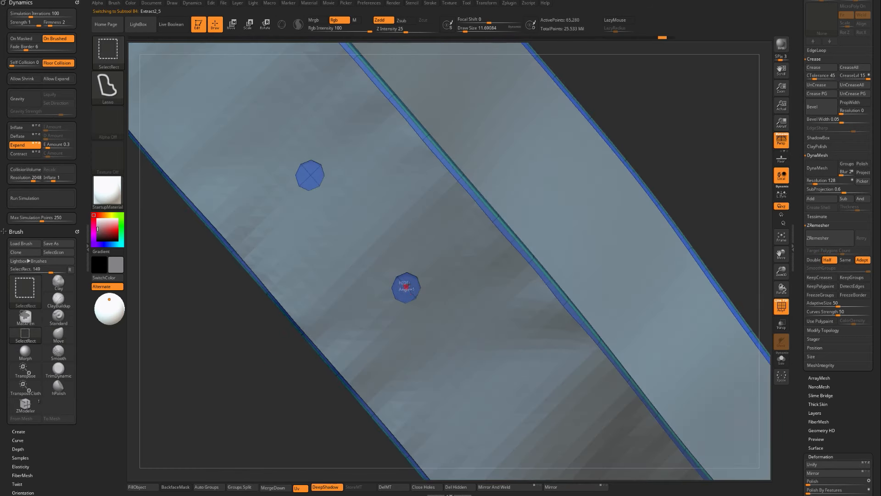
{"action": "left_click", "coordinate": [407, 285], "text": "ctrl+alt+shift"}
{"action": "left_click_drag", "start_coordinate": [236, 388], "coordinate": [299, 232], "text": "alt"}
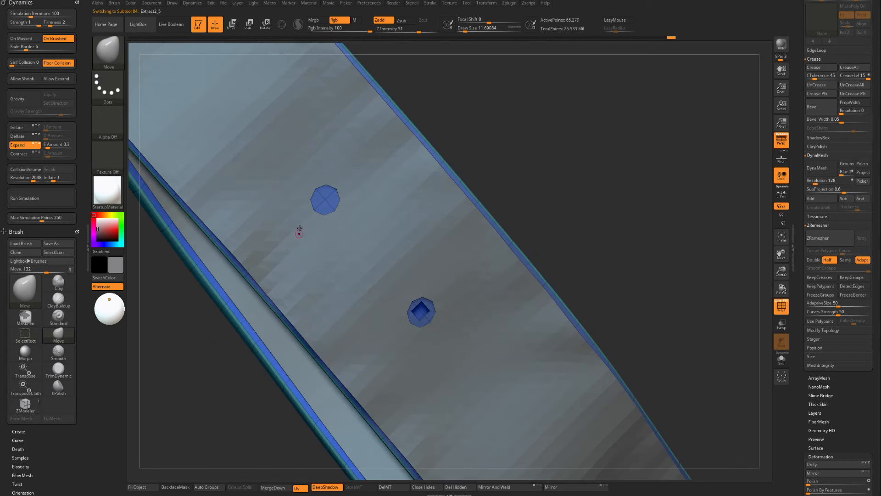
{"action": "left_click", "coordinate": [324, 200], "text": "ctrl+alt+shift"}
{"action": "mouse_move", "coordinate": [511, 178]}
{"action": "left_mouse_down"}
{"action": "mouse_move", "coordinate": [486, 187]}
{"action": "mouse_move", "coordinate": [536, 238]}
{"action": "mouse_move", "coordinate": [505, 220]}
{"action": "mouse_move", "coordinate": [530, 203]}
{"action": "mouse_move", "coordinate": [669, 191]}
{"action": "mouse_move", "coordinate": [677, 199]}
{"action": "left_mouse_up"}
{"action": "left_click_drag", "start_coordinate": [666, 198], "coordinate": [518, 277], "text": "alt"}
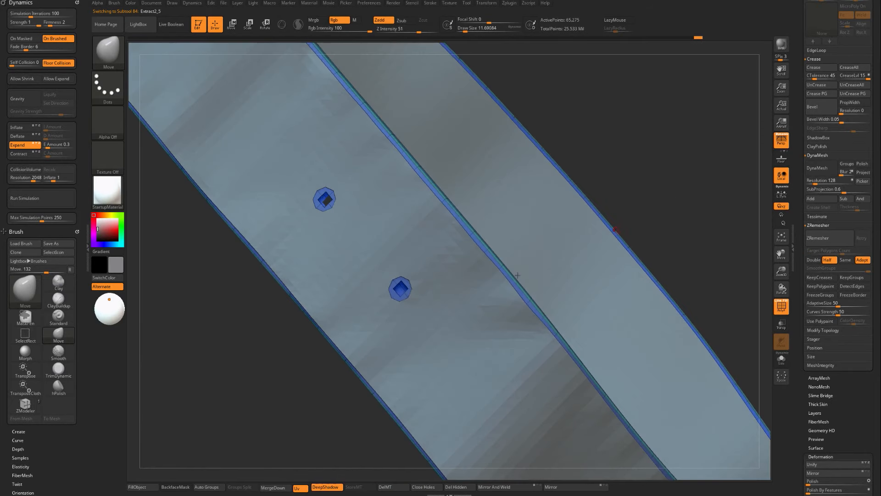
Isolate the small polygon patches of the underlying strap beneath the round openings, hiding the ones on the opposite side.
{"action": "left_click_drag", "start_coordinate": [244, 379], "coordinate": [397, 312]}
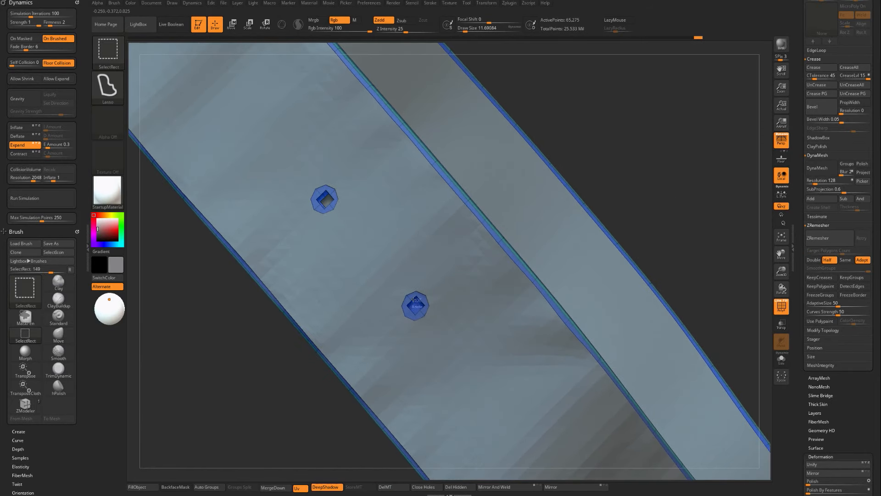
{"action": "left_click", "coordinate": [416, 301], "text": "ctrl+shift"}
{"action": "left_click_drag", "start_coordinate": [643, 223], "coordinate": [613, 245]}
{"action": "key", "text": "ctrl+shift+s"}
{"action": "key", "text": "ctrl+shift"}
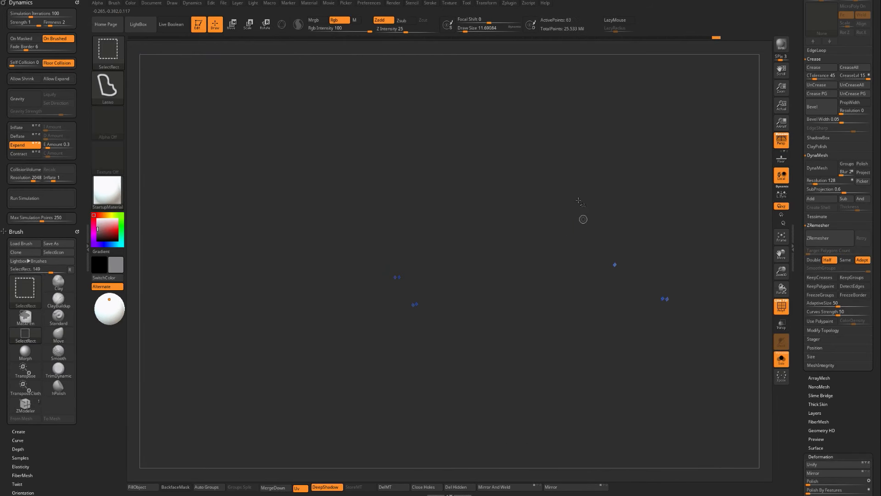
{"action": "left_click_drag", "start_coordinate": [572, 206], "coordinate": [573, 209], "text": "ctrl+alt+shift"}
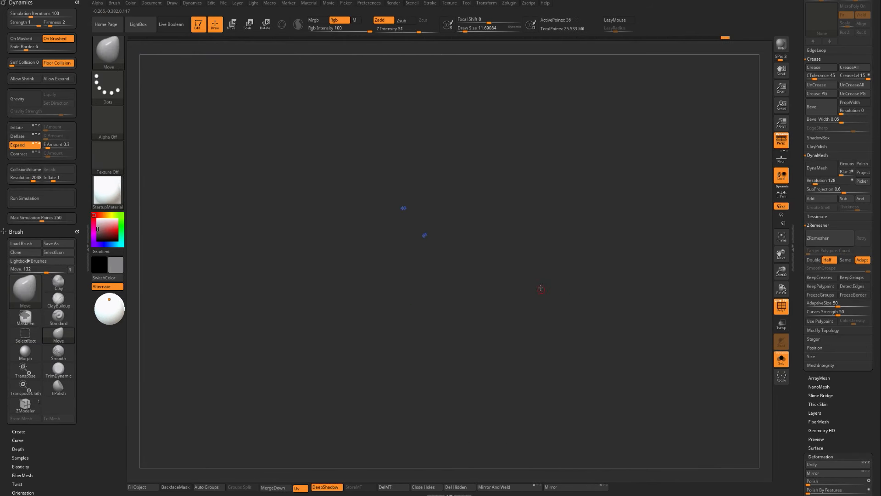
Try expanding the two visible patches outward by one polygon ring, and undo the expansion.
{"action": "mouse_move", "coordinate": [518, 283]}
{"action": "left_mouse_down"}
{"action": "mouse_move", "coordinate": [498, 326]}
{"action": "mouse_move", "coordinate": [532, 364]}
{"action": "left_mouse_up"}
{"action": "key", "text": "ctrl+shift"}
{"action": "key", "text": "ctrl+shift"}
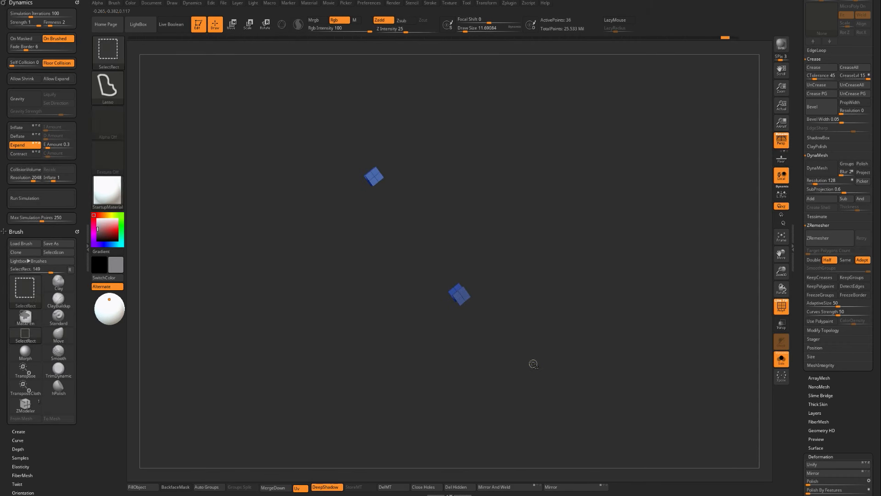
{"action": "key", "text": "ctrl"}
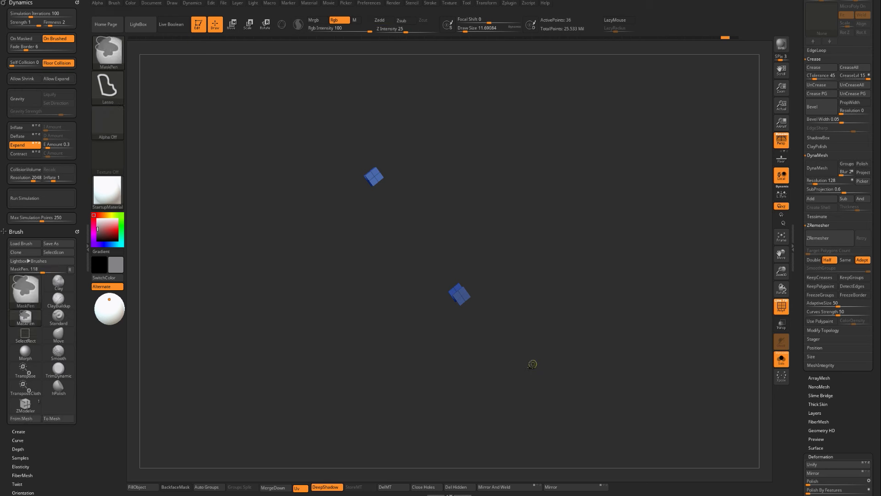
{"action": "left_click", "coordinate": [532, 364], "text": "ctrl+shift"}
{"action": "key", "text": "ctrl"}
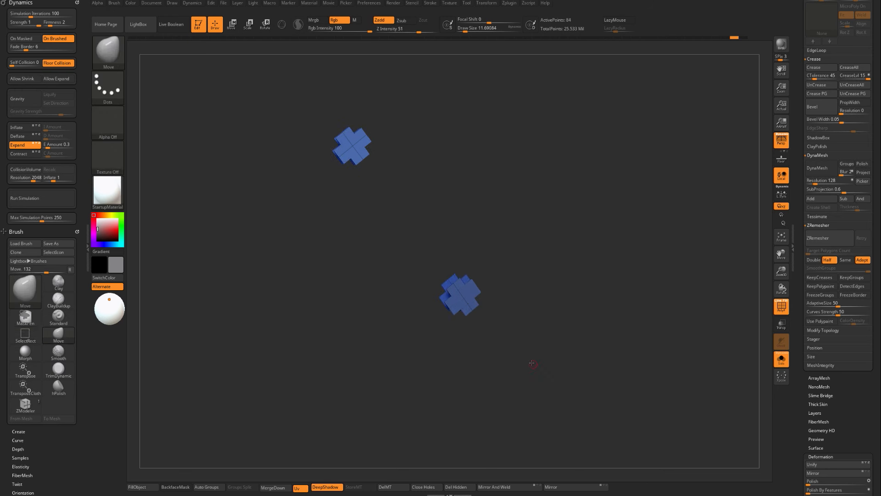
{"action": "left_click", "coordinate": [538, 376], "text": "ctrl+shift"}
{"action": "key", "text": "ctrl+z"}
{"action": "key", "text": "ctrl+z"}
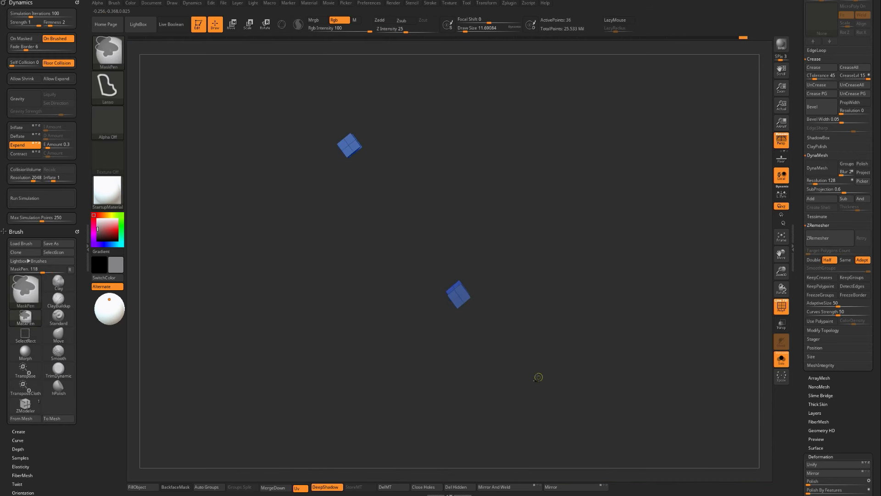
Expand both visible patches outward by two polygon rings, comparing them with their original size through undo and redo.
{"action": "key", "text": "ctrl+shift"}
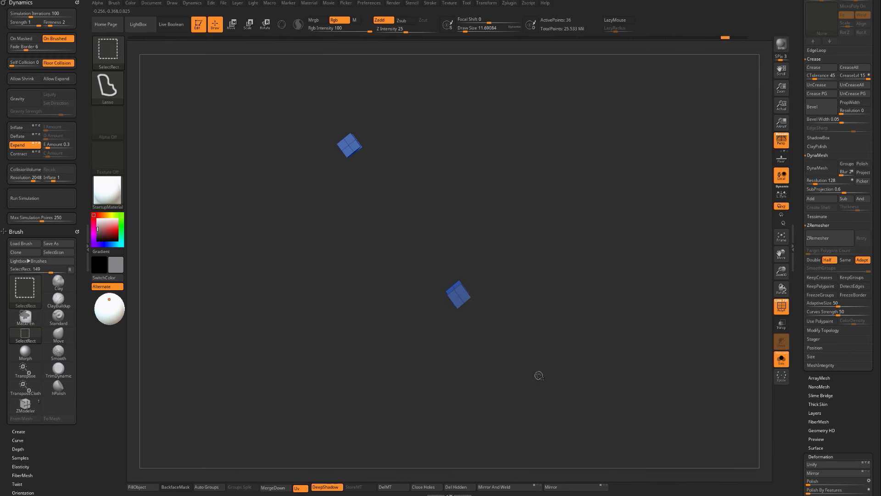
{"action": "key", "text": "ctrl+shift+z"}
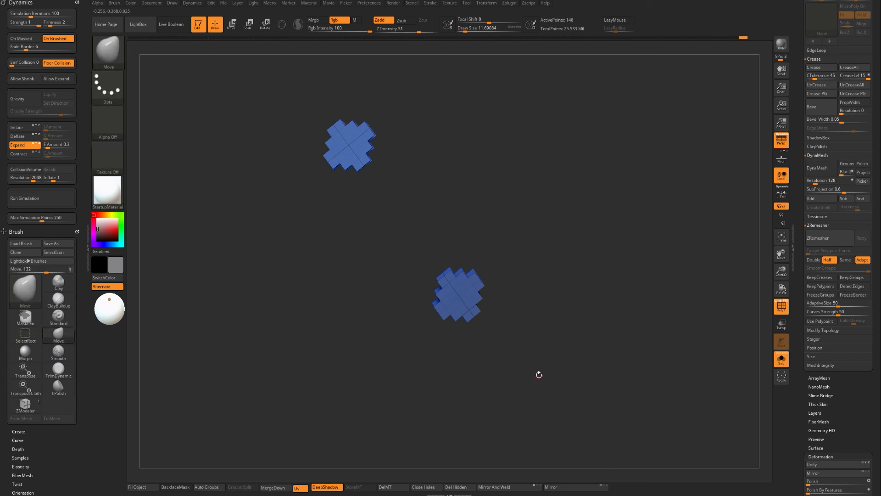
{"action": "key", "text": "ctrl+z"}
{"action": "key", "text": "ctrl+z"}
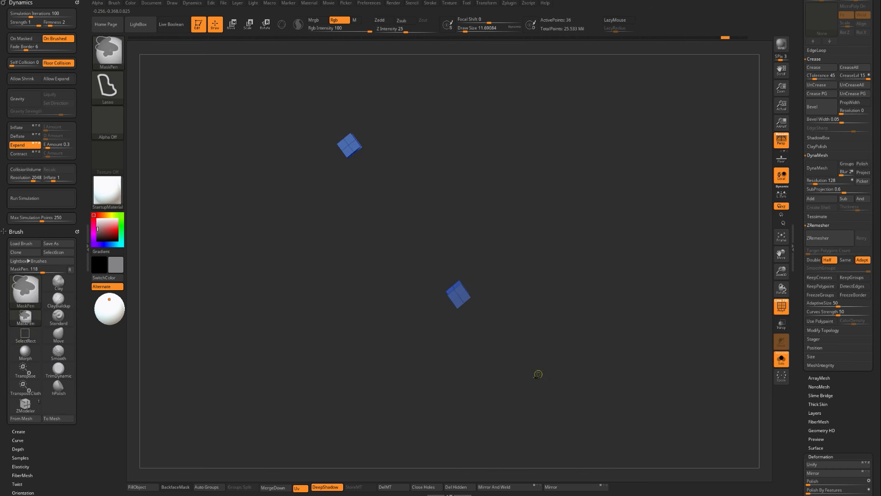
{"action": "key", "text": "ctrl+shift+z"}
{"action": "key", "text": "ctrl+shift+z"}
{"action": "scroll", "coordinate": [545, 368], "scroll_direction": "up", "scroll_amount": 4}
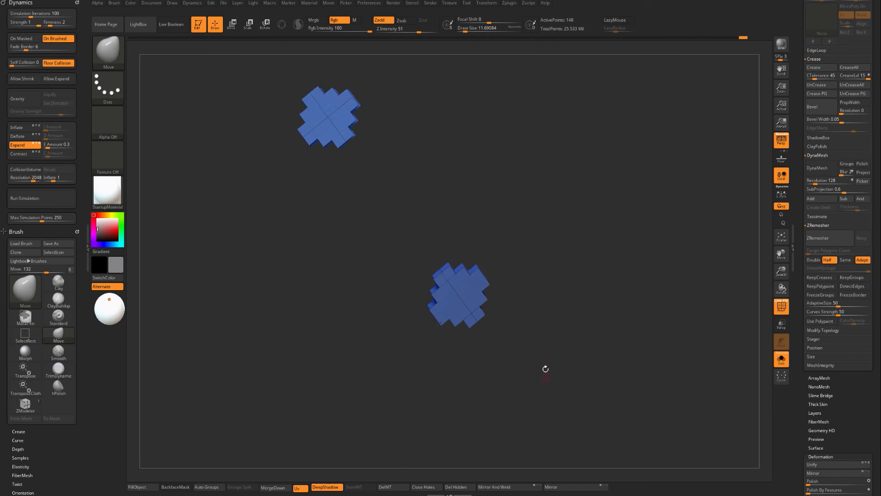
Hide the protruding edge polygons around both expanded patches so that each forms a clean square.
{"action": "left_click_drag", "start_coordinate": [505, 276], "coordinate": [521, 287], "text": "ctrl+shift"}
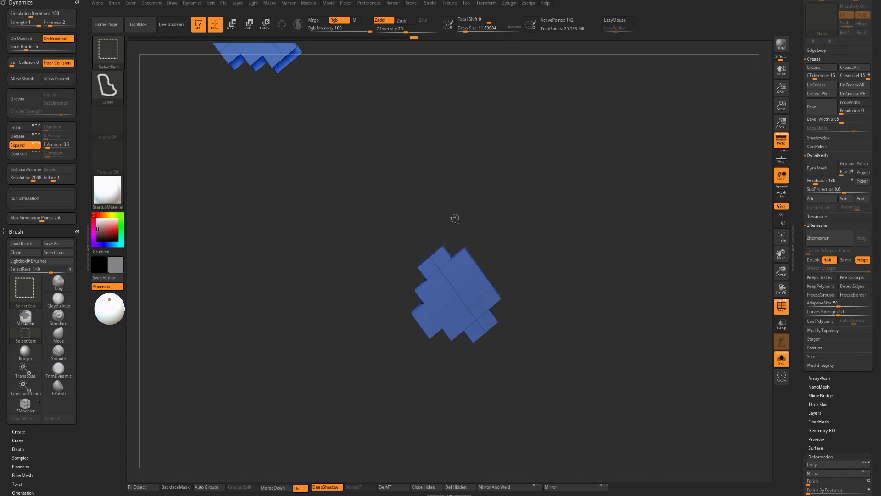
{"action": "left_click_drag", "start_coordinate": [436, 220], "coordinate": [445, 235], "text": "ctrl+shift"}
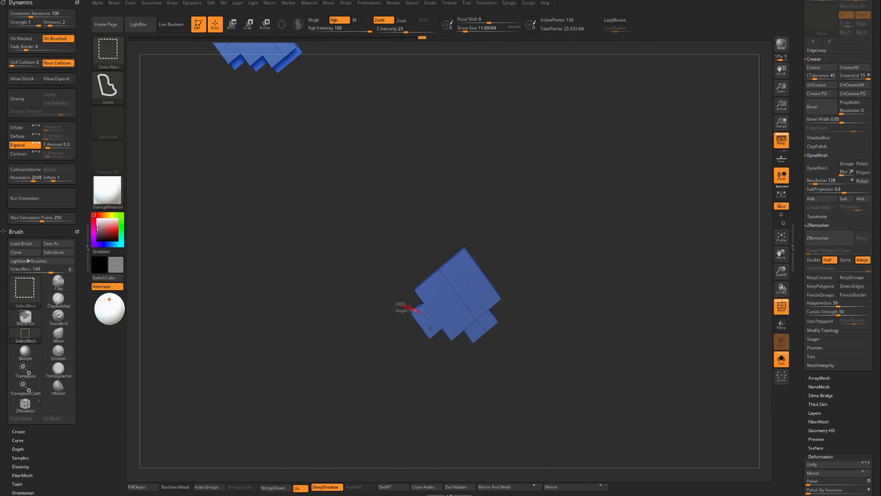
{"action": "left_click_drag", "start_coordinate": [430, 327], "coordinate": [481, 321], "text": "ctrl+shift"}
{"action": "left_click_drag", "start_coordinate": [417, 173], "coordinate": [372, 255]}
{"action": "left_click_drag", "start_coordinate": [399, 181], "coordinate": [397, 180], "text": "ctrl+shift"}
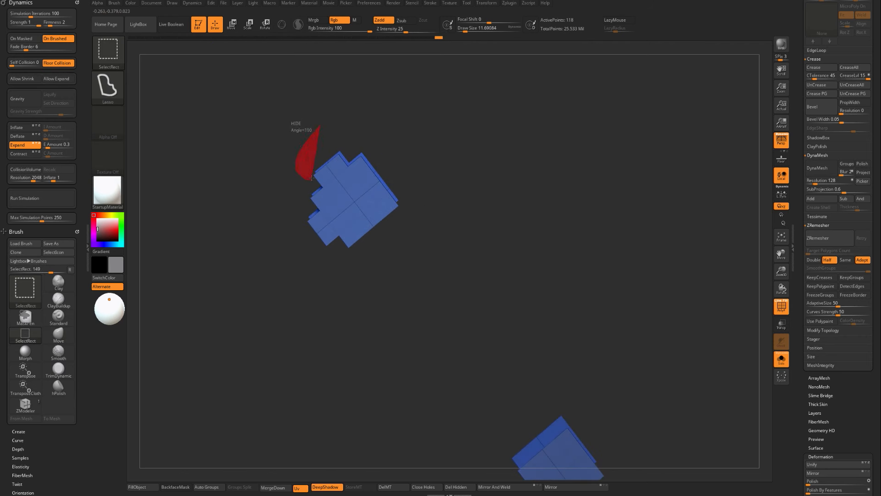
{"action": "left_click_drag", "start_coordinate": [312, 178], "coordinate": [304, 207], "text": "ctrl+shift"}
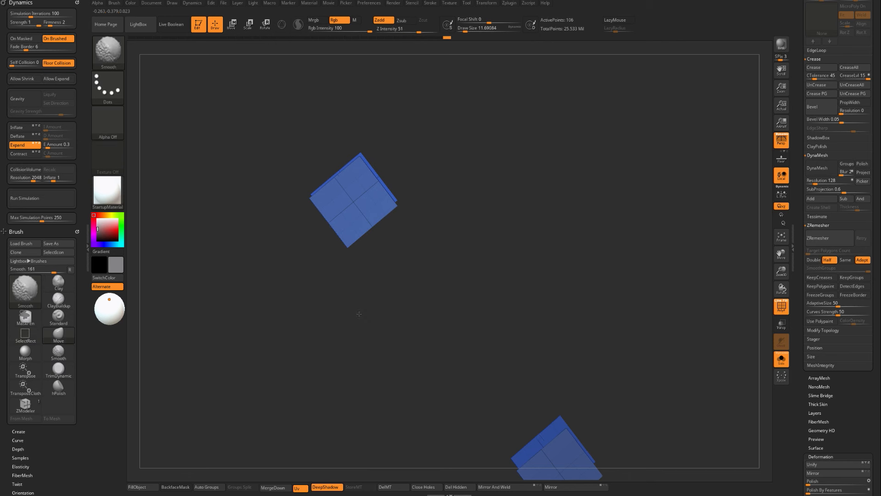
Assign the two visible square patches to a new polygroup.
{"action": "left_click_drag", "start_coordinate": [383, 305], "coordinate": [399, 329], "text": "alt"}
{"action": "key", "text": "ctrl+w"}
{"action": "left_click_drag", "start_coordinate": [383, 377], "coordinate": [341, 263], "text": "alt"}
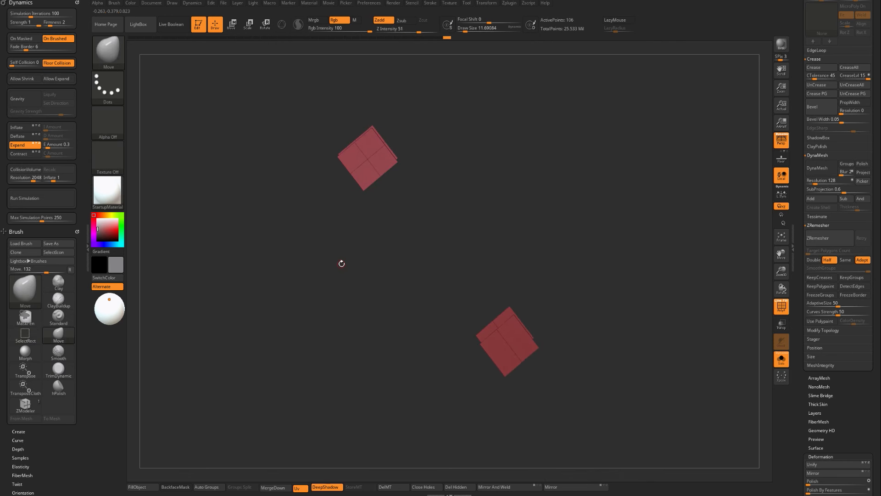
Mask both square patches, show the whole underlying strap, and invert the mask to protect everything around them.
{"action": "key", "text": "shift+f"}
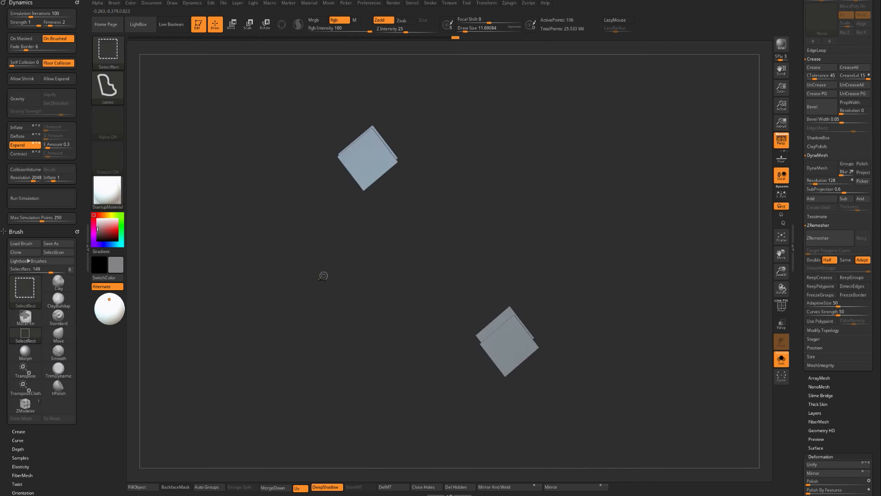
{"action": "left_click", "coordinate": [324, 276], "text": "ctrl+shift"}
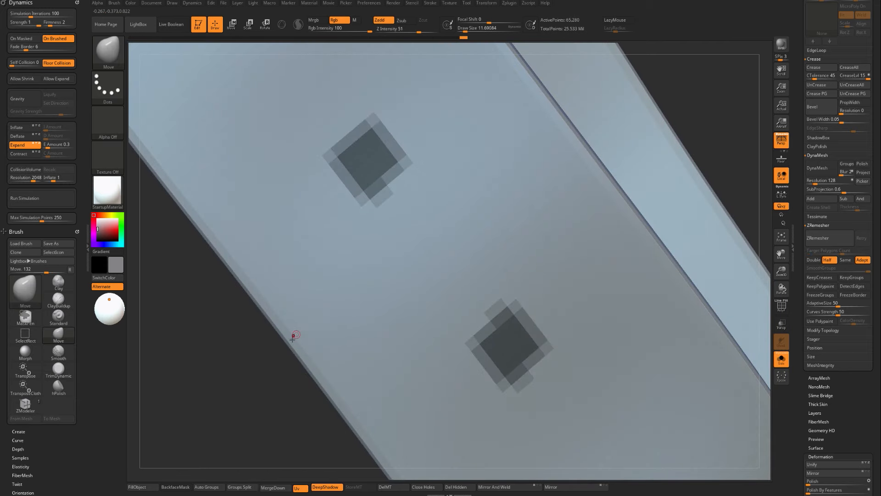
{"action": "left_click_drag", "start_coordinate": [255, 357], "coordinate": [248, 330], "text": "alt"}
{"action": "key", "text": "ctrl+i"}
{"action": "left_click", "coordinate": [335, 309], "text": "ctrl"}
{"action": "key", "text": "shift+f"}
{"action": "left_click_drag", "start_coordinate": [283, 380], "coordinate": [301, 349], "text": "alt"}
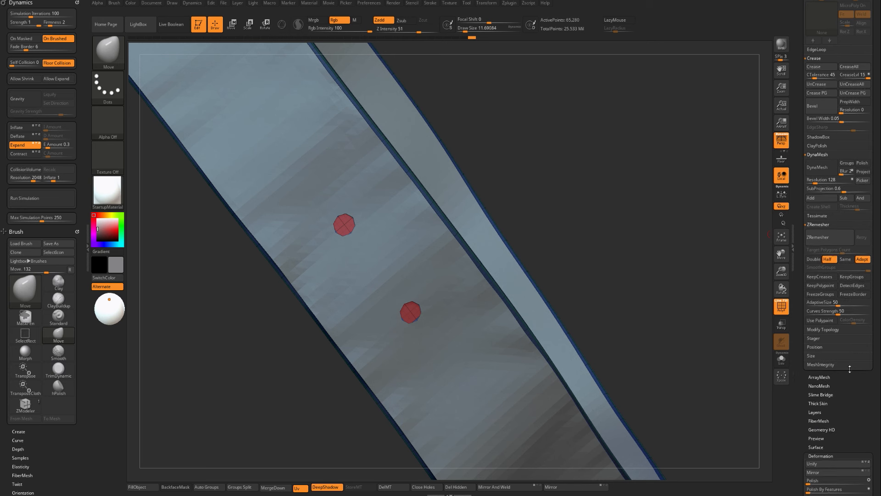
Apply Polish By Groups to round the two regrouped patches beneath the openings, and clear the mask.
{"action": "scroll", "coordinate": [840, 316], "scroll_direction": "down", "scroll_amount": 5}
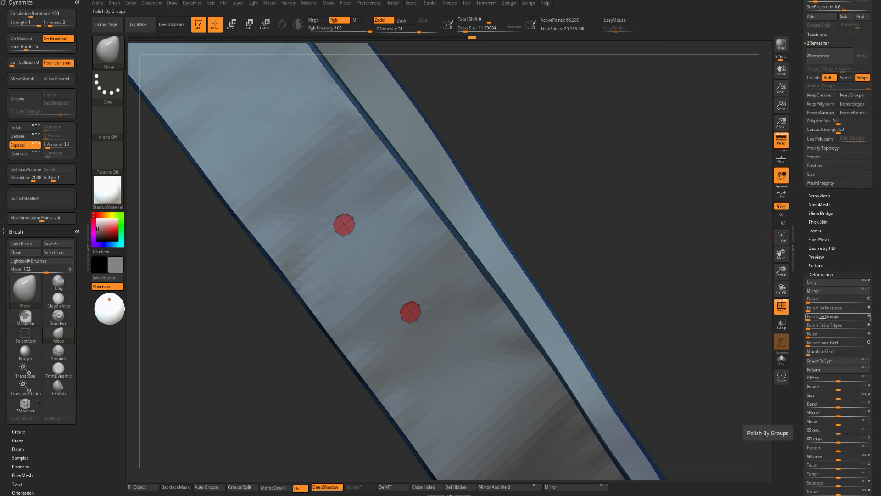
{"action": "left_click", "coordinate": [827, 317]}
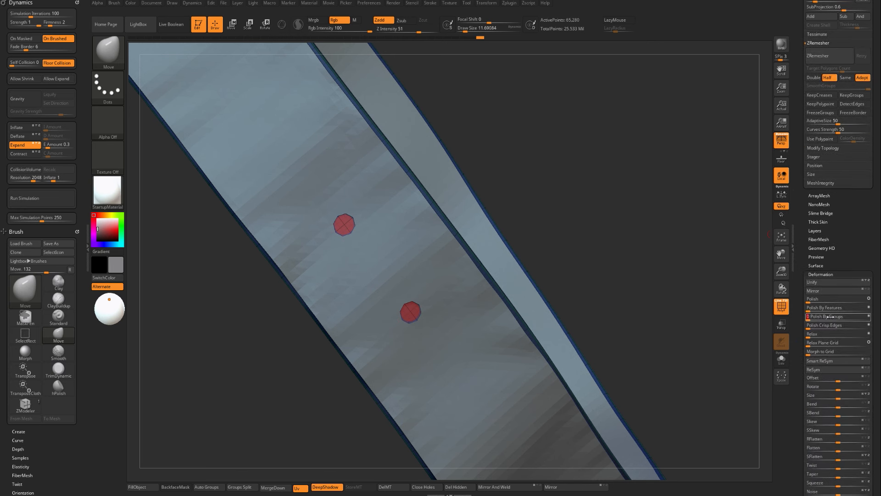
{"action": "left_click_drag", "start_coordinate": [589, 283], "coordinate": [527, 327]}
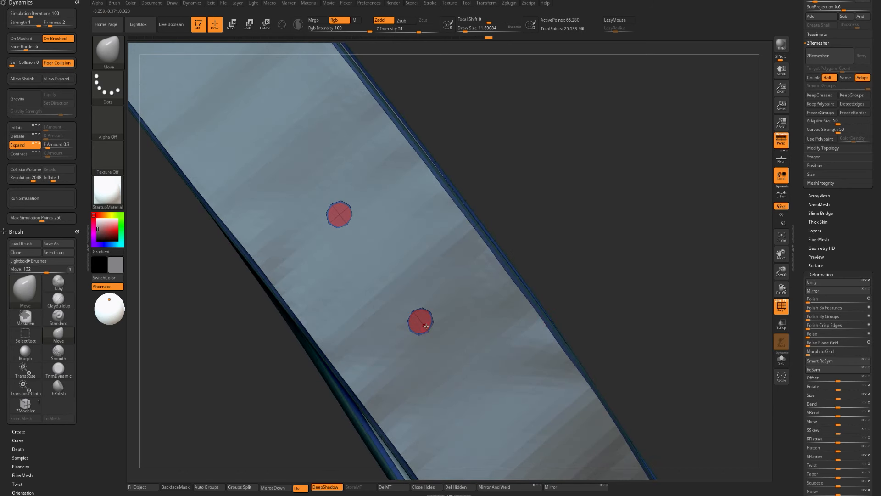
{"action": "left_click_drag", "start_coordinate": [545, 270], "coordinate": [593, 299]}
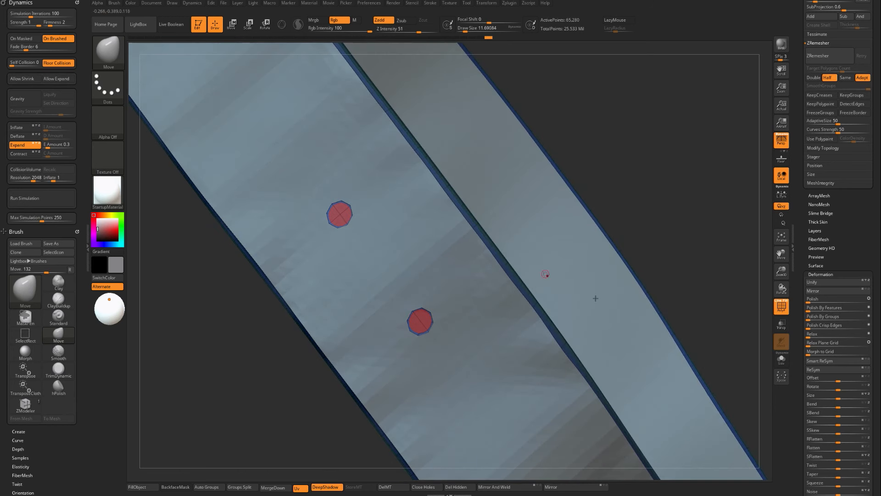
{"action": "left_click", "coordinate": [820, 316]}
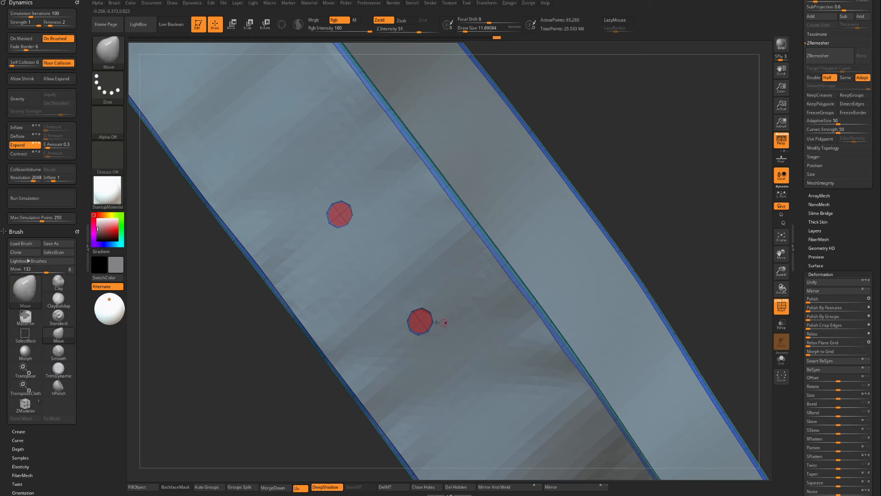
Hide the two rounded patches of the underlying strap and inspect both holes on the whole strap without the wireframe.
{"action": "left_click", "coordinate": [423, 317], "text": "ctrl+shift"}
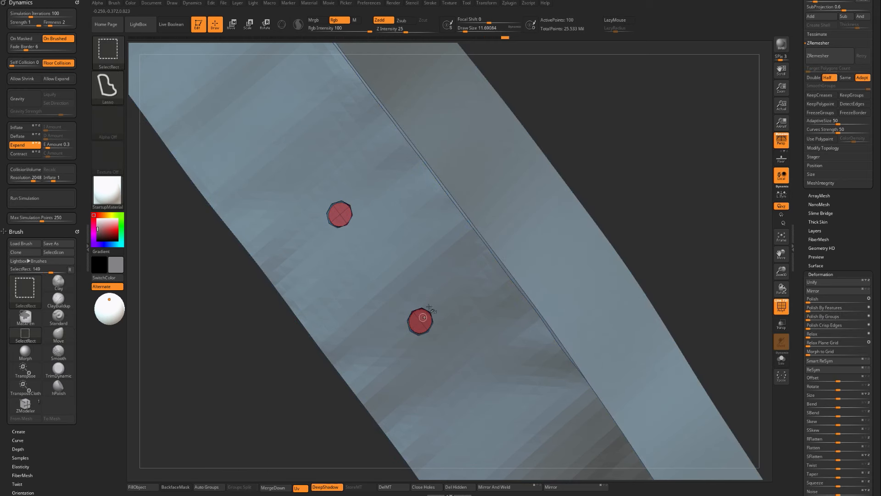
{"action": "left_click", "coordinate": [686, 188], "text": "ctrl+shift"}
{"action": "left_click_drag", "start_coordinate": [686, 188], "coordinate": [631, 206]}
{"action": "key", "text": "f"}
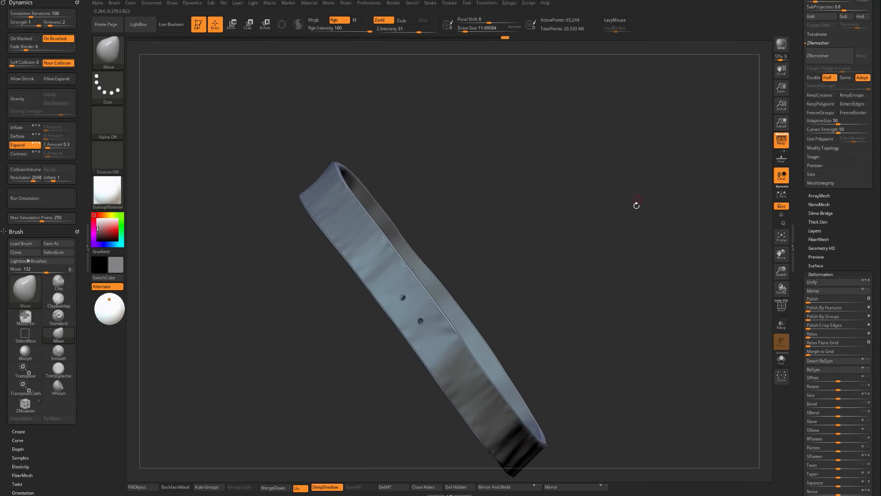
{"action": "left_click_drag", "start_coordinate": [637, 205], "coordinate": [617, 248]}
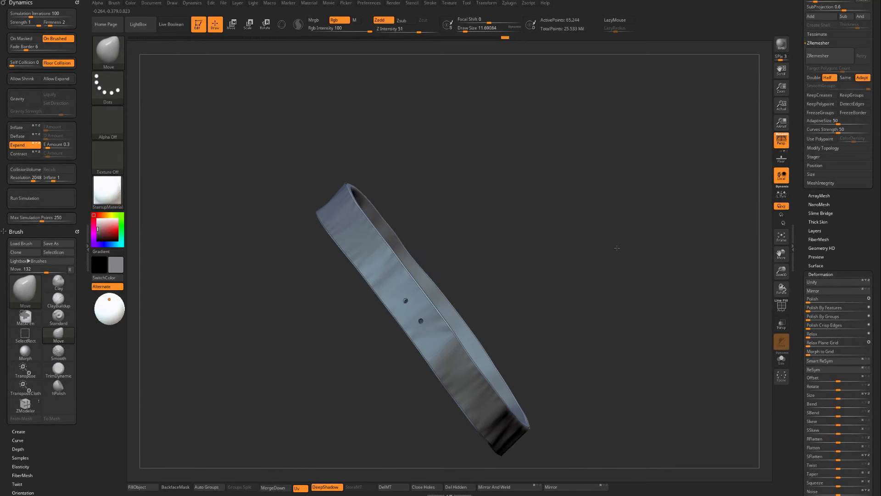
{"action": "key", "text": "ctrl+s"}
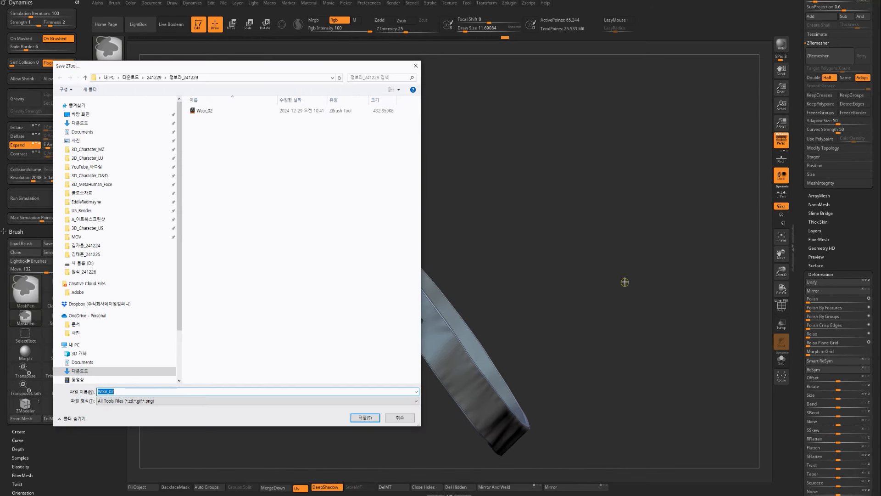
{"action": "key", "text": "Escape"}
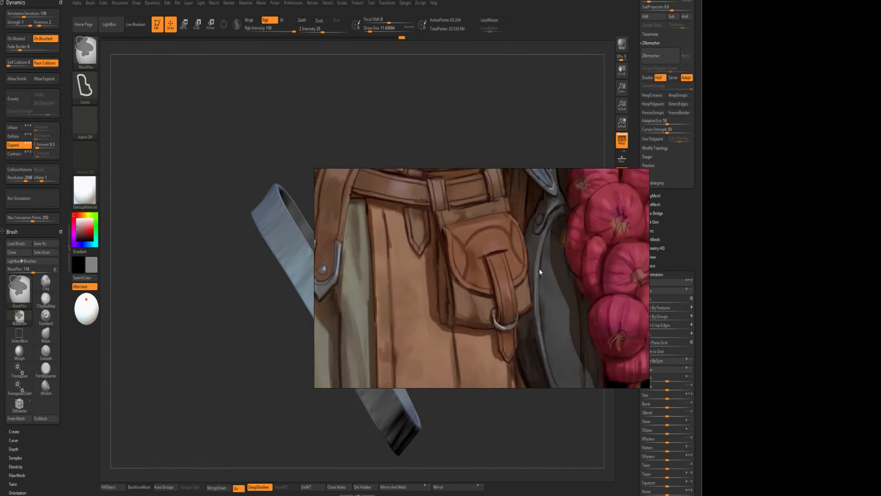
Switch to the reference board, close its scene discarding unsaved changes, and zoom into the images of another reference collection.
{"action": "right_click", "coordinate": [539, 274]}
{"action": "left_click", "coordinate": [565, 468]}
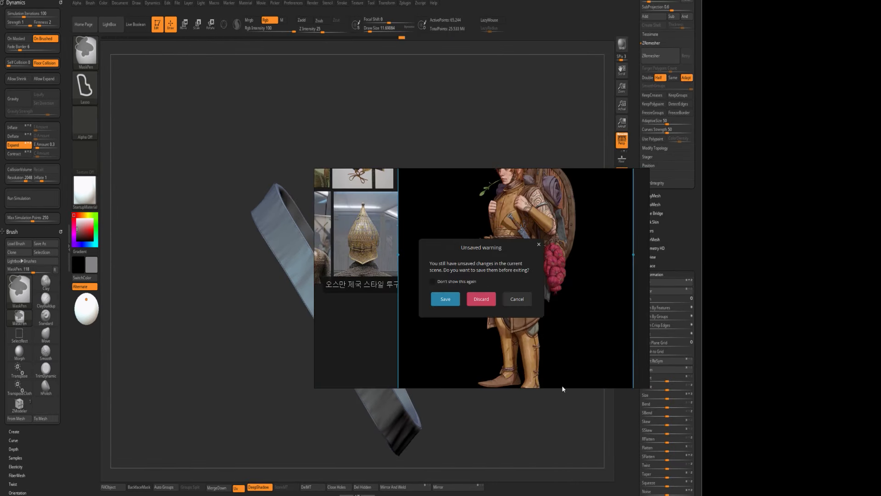
{"action": "left_click", "coordinate": [472, 299]}
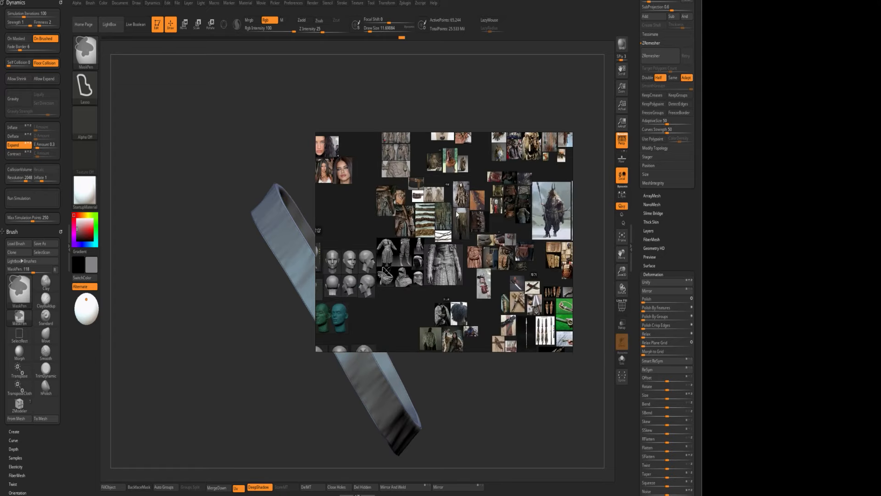
{"action": "scroll", "coordinate": [443, 225], "scroll_direction": "up", "scroll_amount": 8}
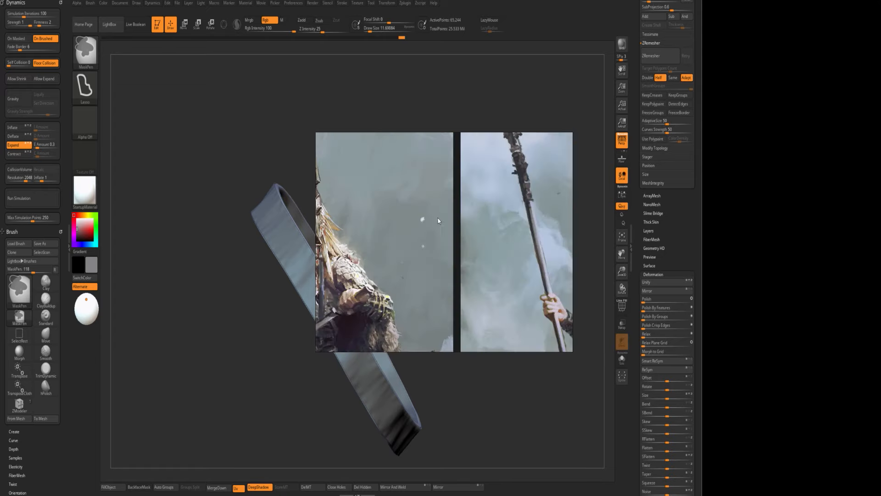